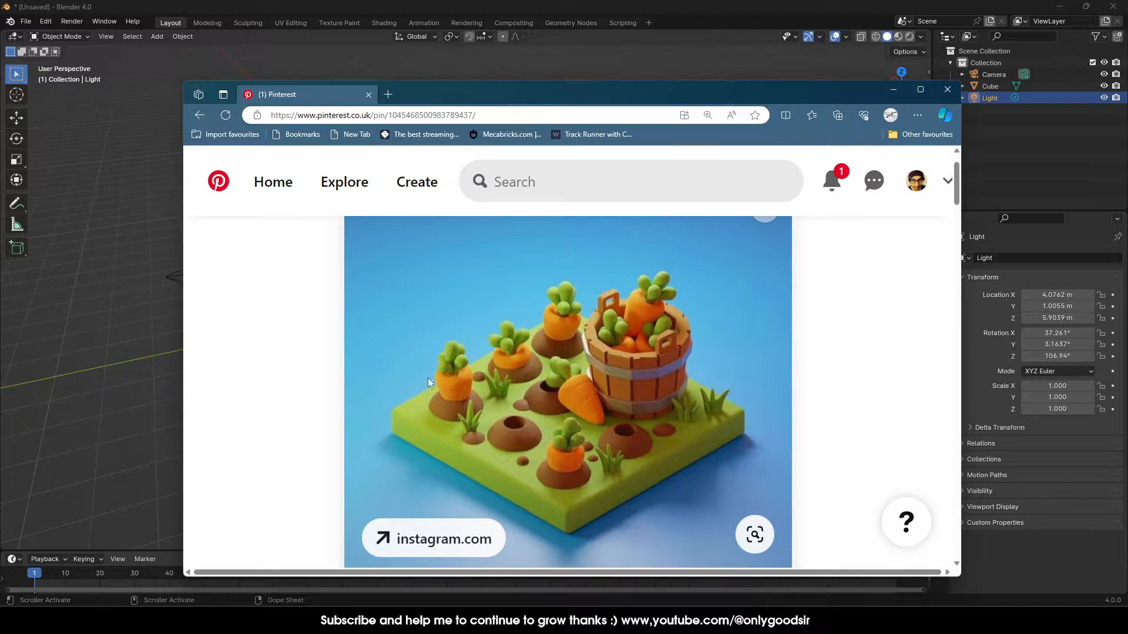
Examine the isometric carrot-patch reference image on Pinterest and browse the related 3D farm and game-asset pins below it
scroll(420, 383, "down", 2)
scroll(411, 390, "up", 3)
left_click(386, 391)
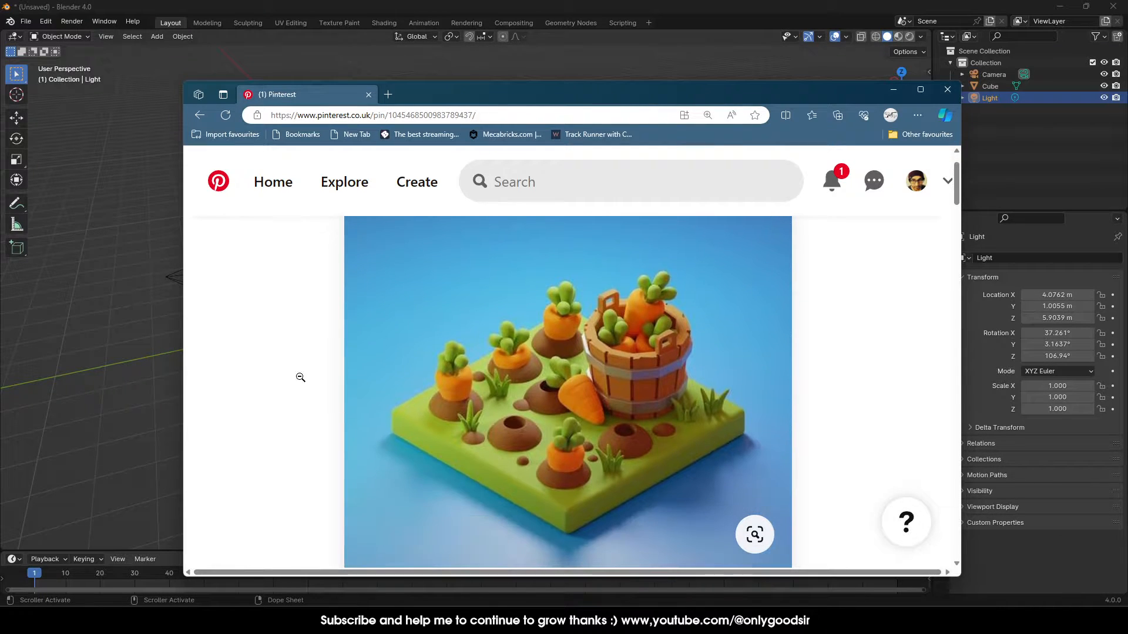
left_click(921, 89)
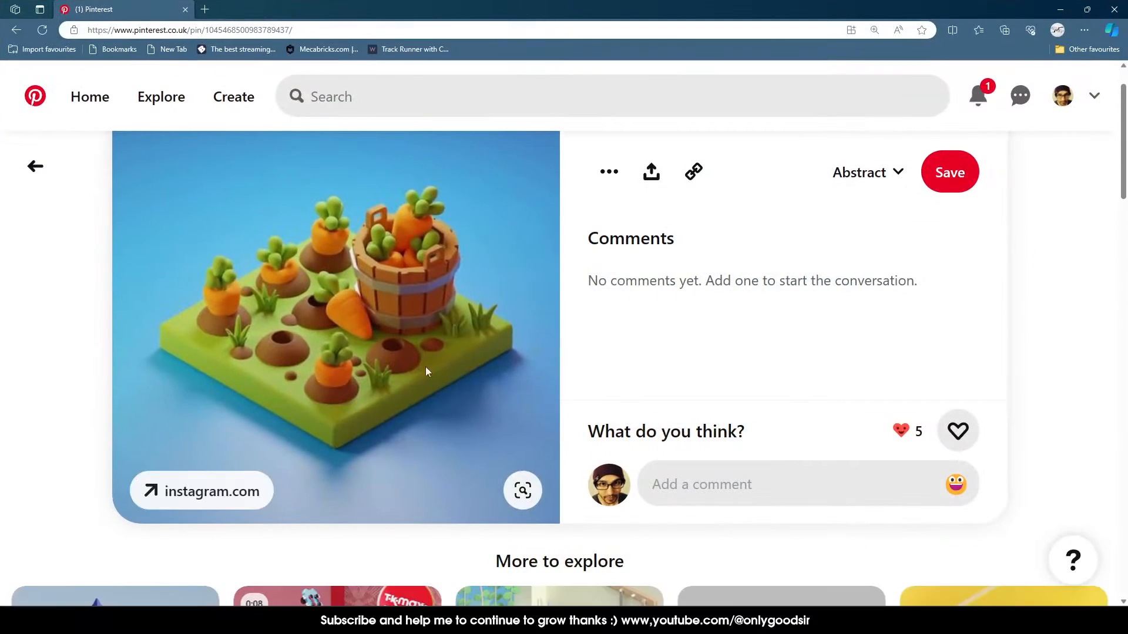
scroll(323, 403, "down", 3)
scroll(323, 403, "down", 5)
scroll(323, 403, "up", 4)
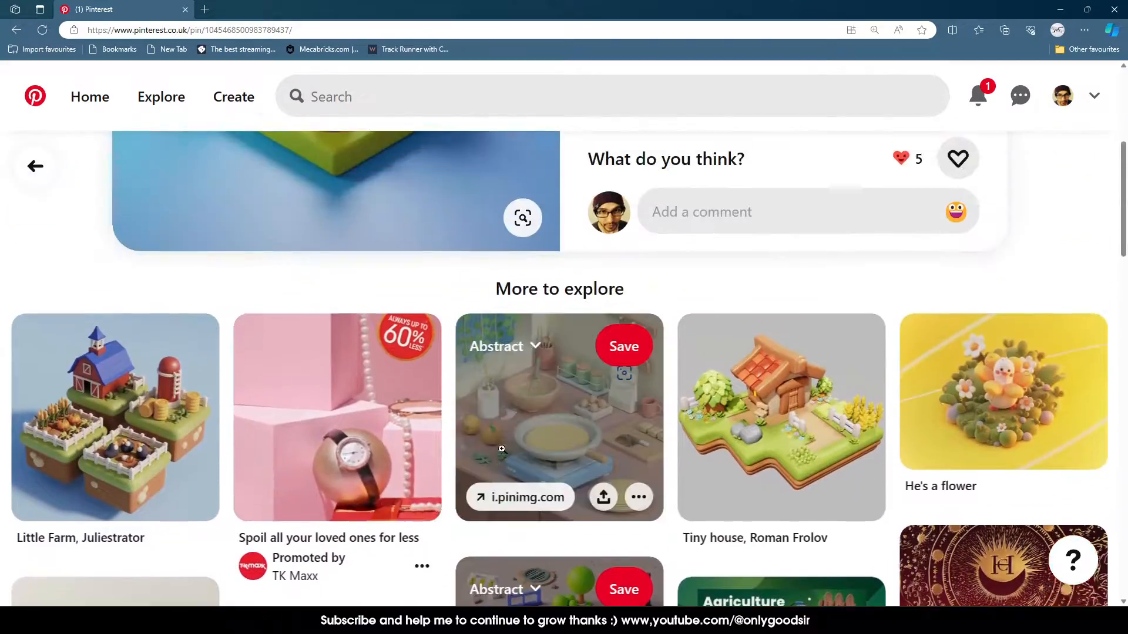
scroll(550, 454, "down", 10)
scroll(550, 454, "down", 15)
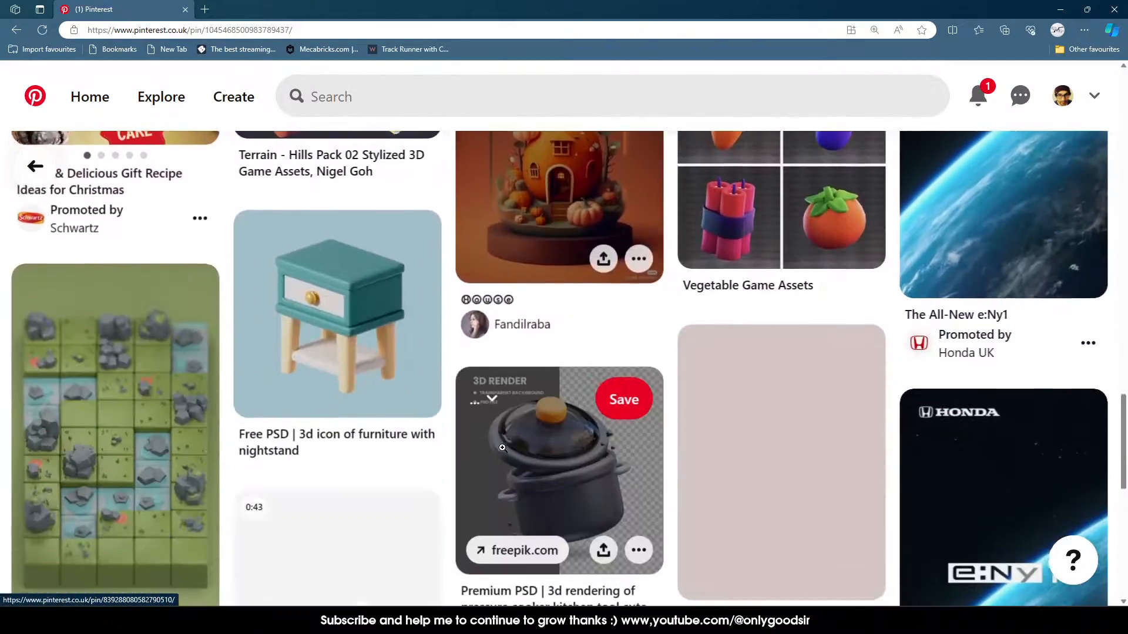
scroll(550, 454, "up", 6)
scroll(771, 421, "down", 1)
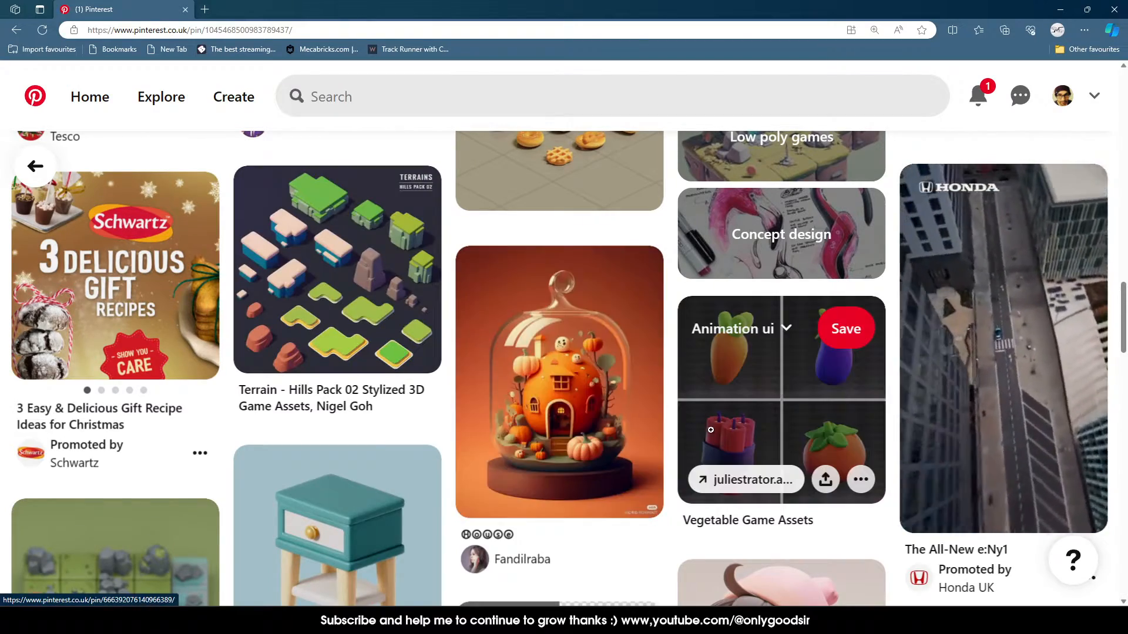
scroll(508, 424, "up", 4)
scroll(509, 424, "up", 15)
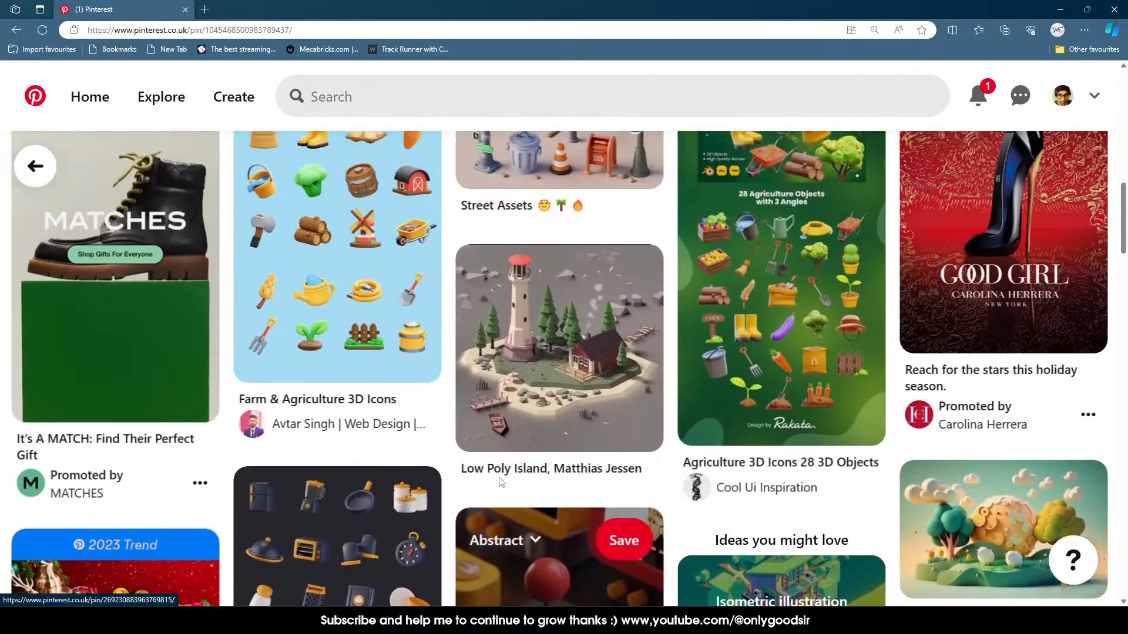
scroll(369, 284, "up", 1)
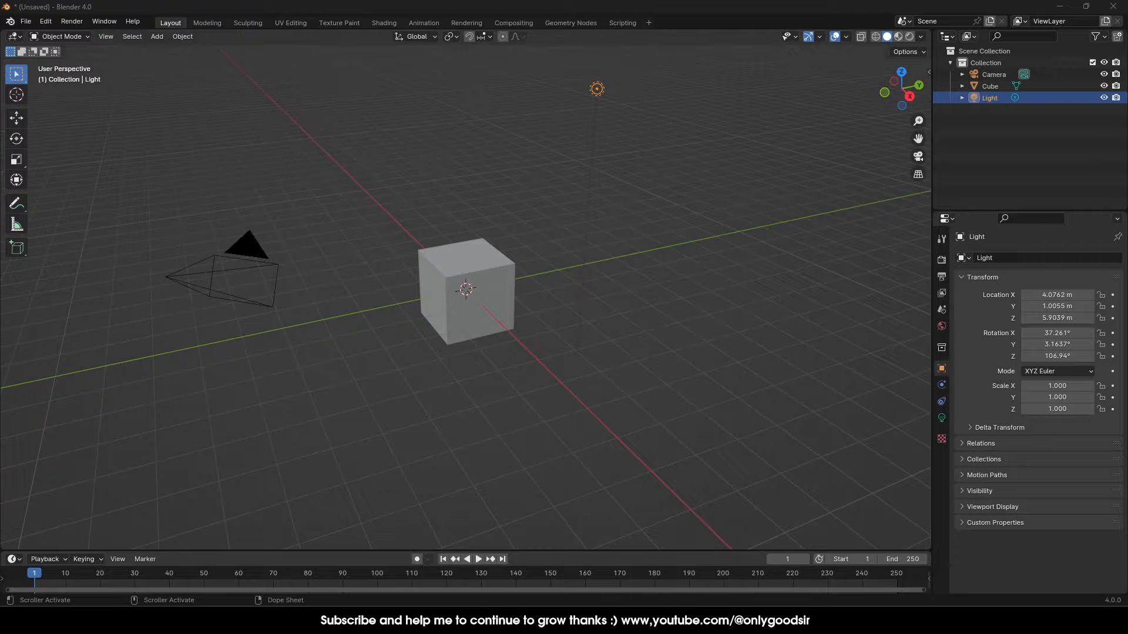
Switch to Blender and delete the default camera, cube and light from the scene
left_click(350, 143)
middle_click_drag(350, 143, 505, 235)
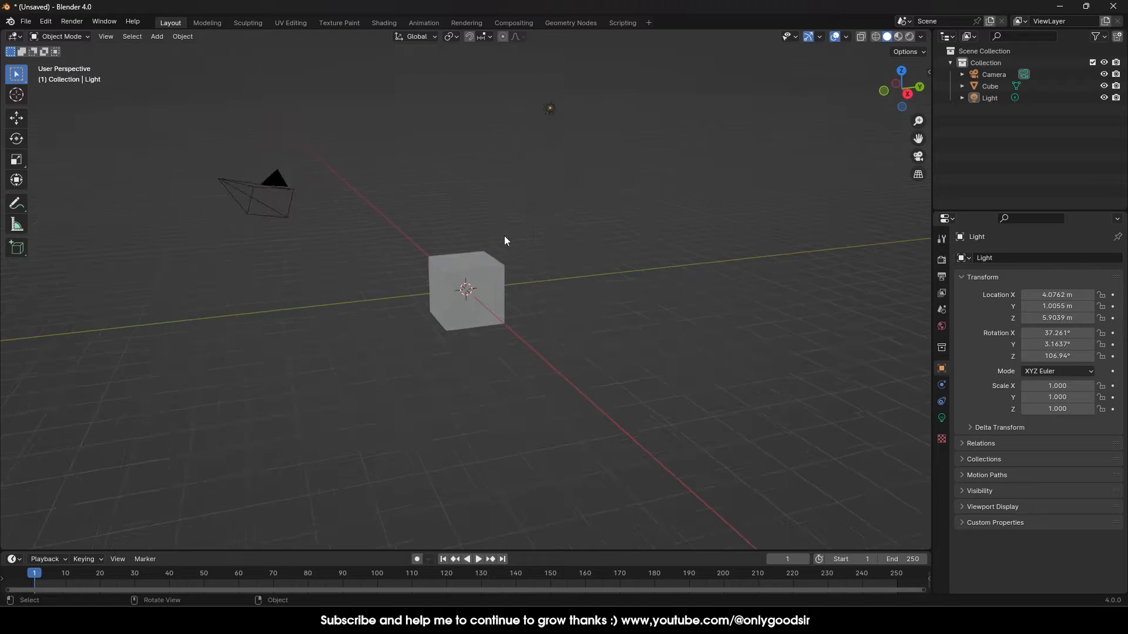
scroll(505, 232, "up", 2)
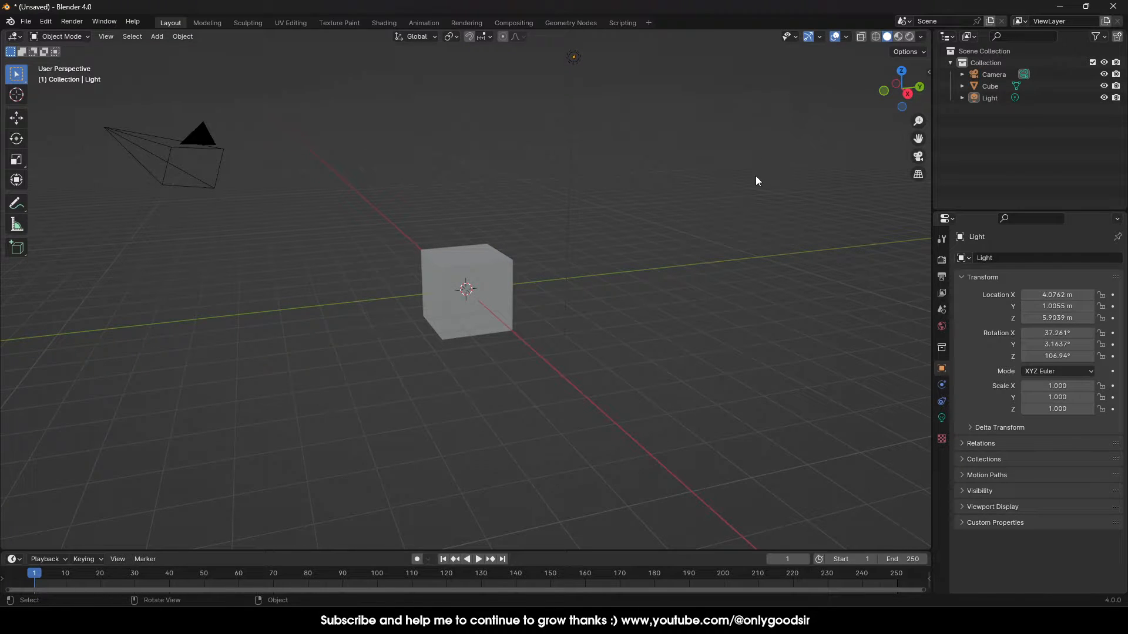
middle_click_drag(756, 175, 432, 154)
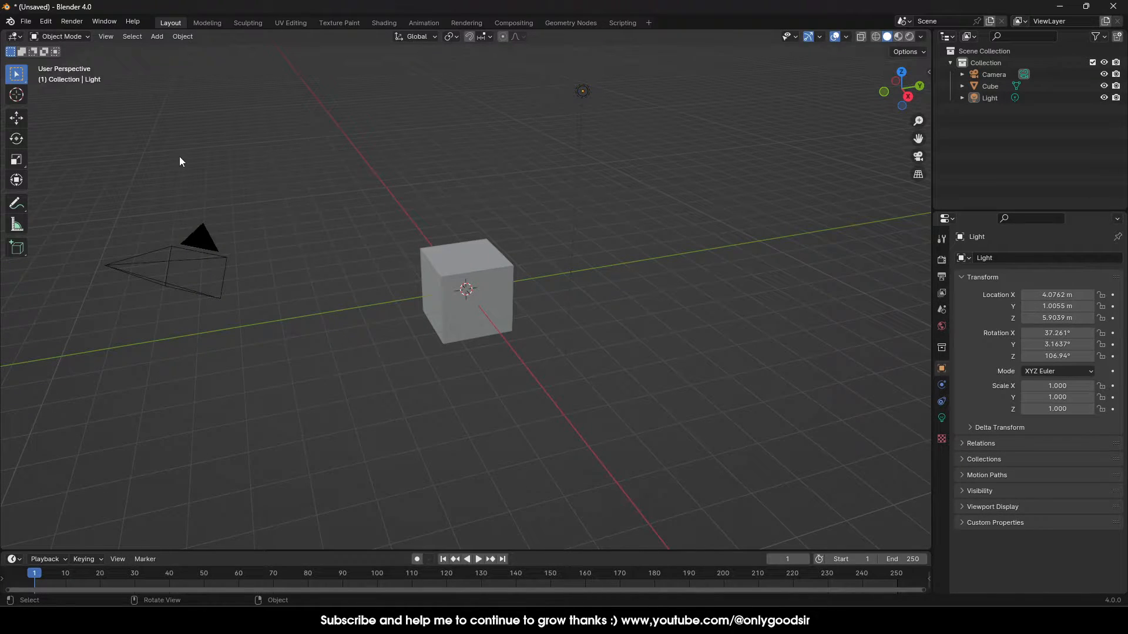
left_click_drag(179, 147, 801, 426)
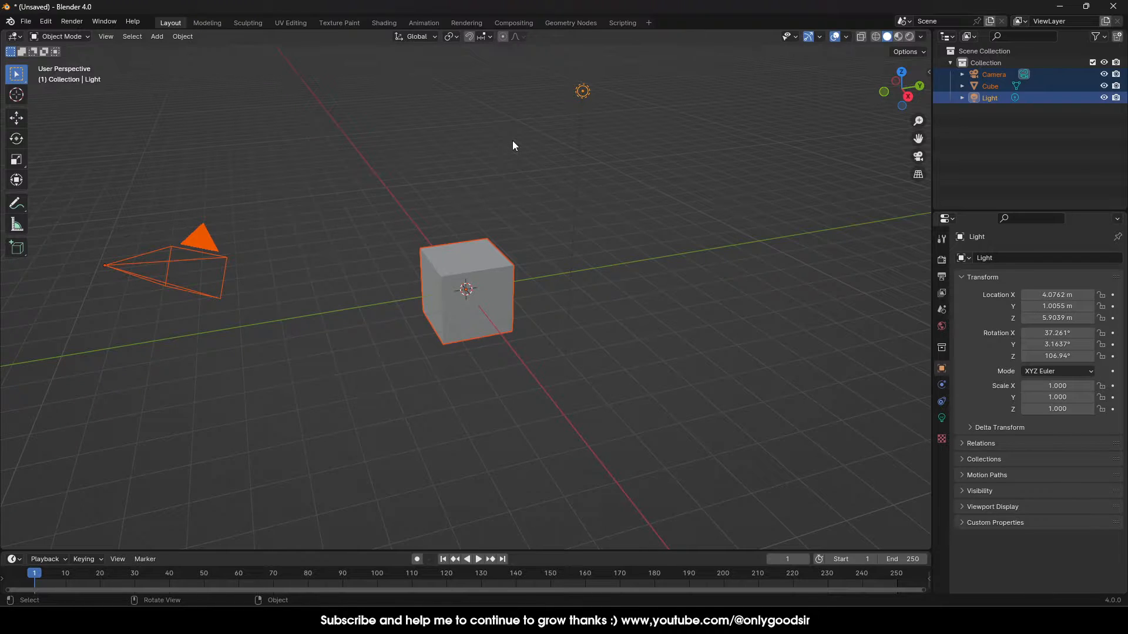
key("Delete")
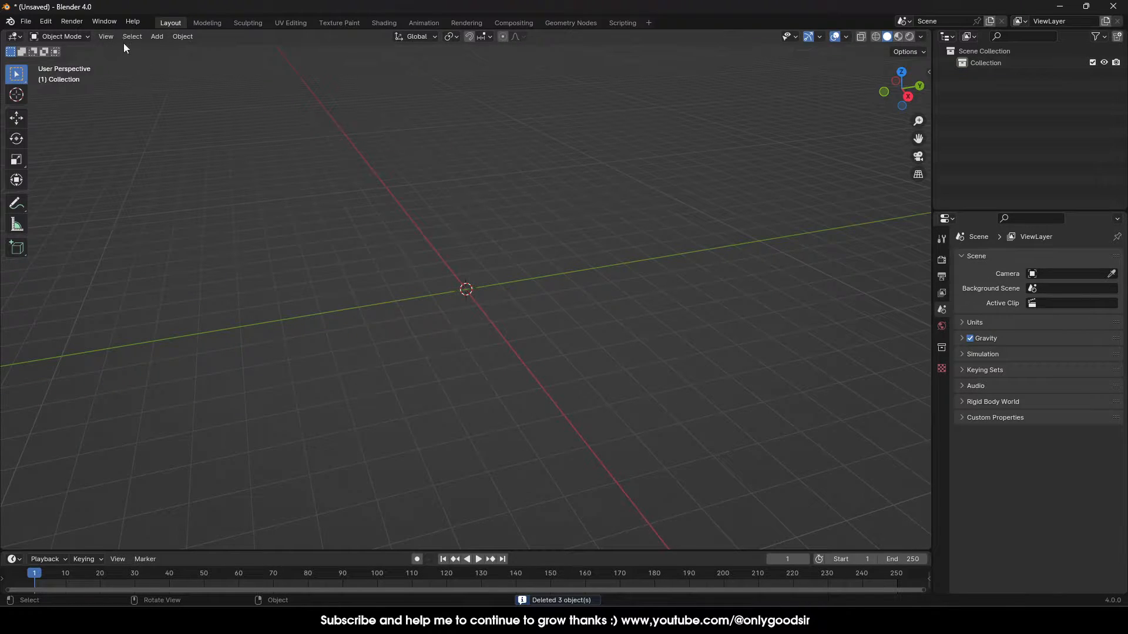
Add a cylinder mesh at the scene's origin
left_click(157, 37)
mouse_move(176, 50)
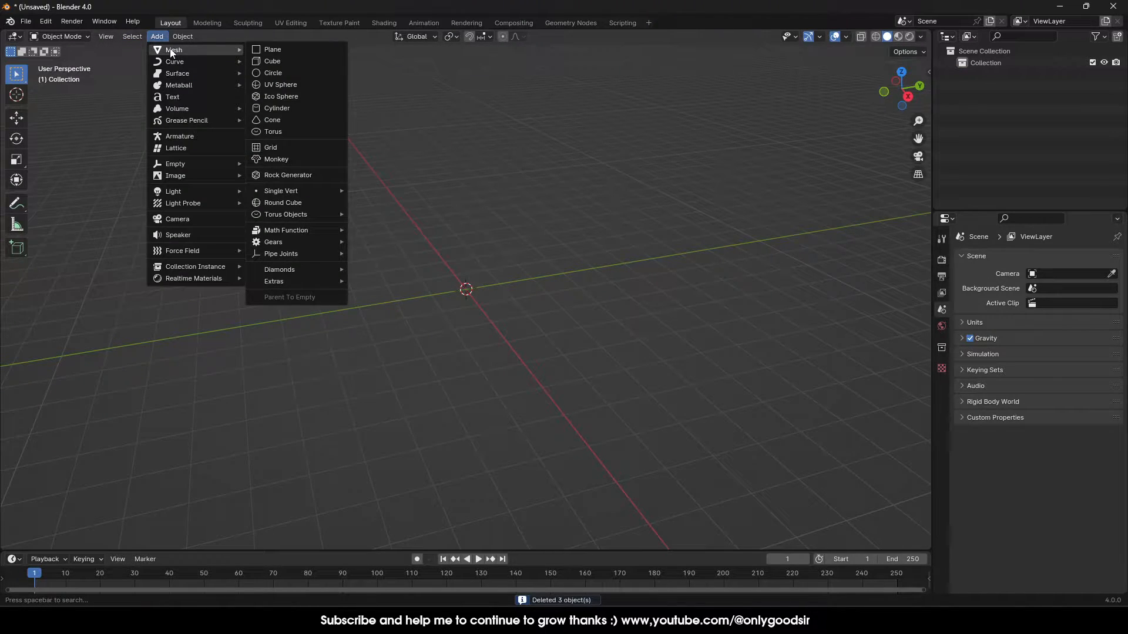
left_click(284, 108)
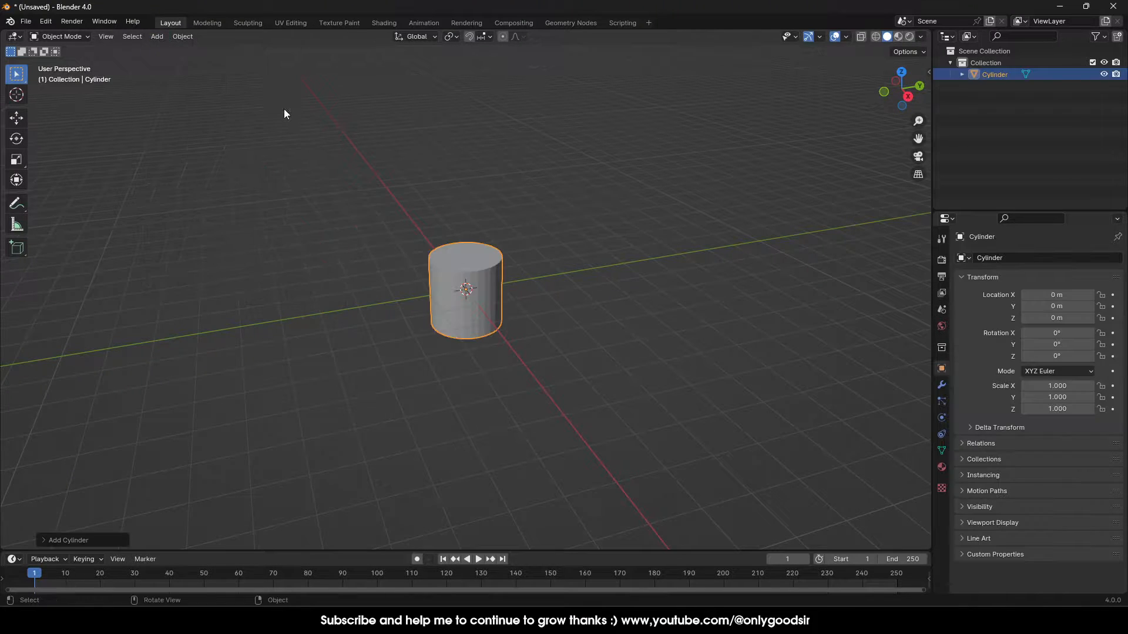
Stretch the cylinder along the Z axis to a scale of about 1.69
scroll(495, 336, "up", 4)
middle_click_drag(495, 336, 500, 305)
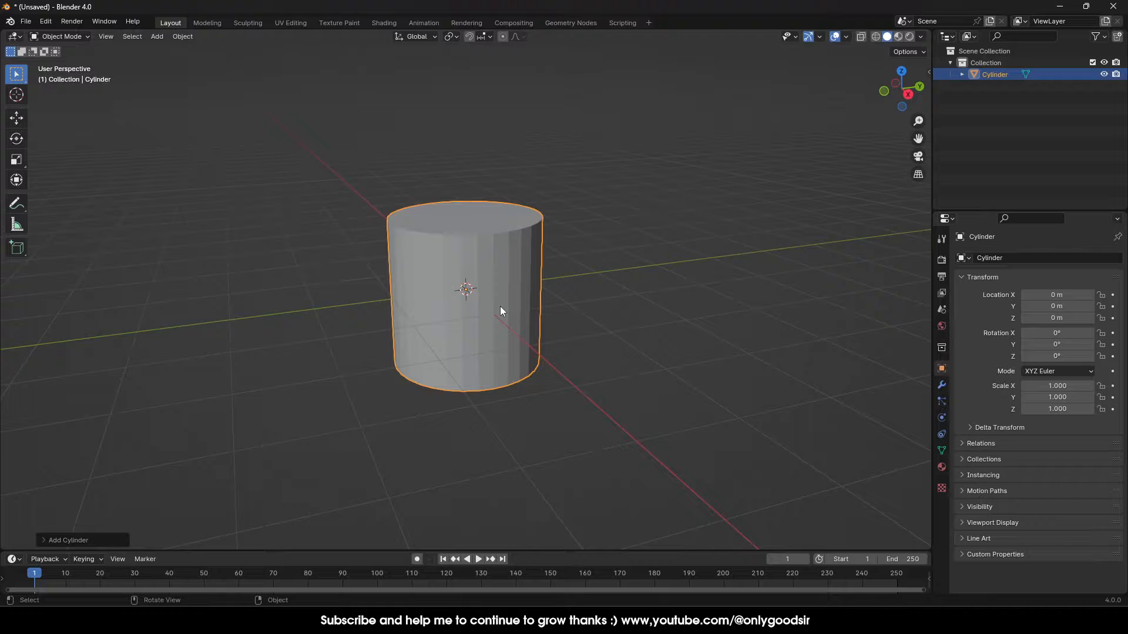
left_click(23, 162)
left_click_drag(466, 245, 465, 207)
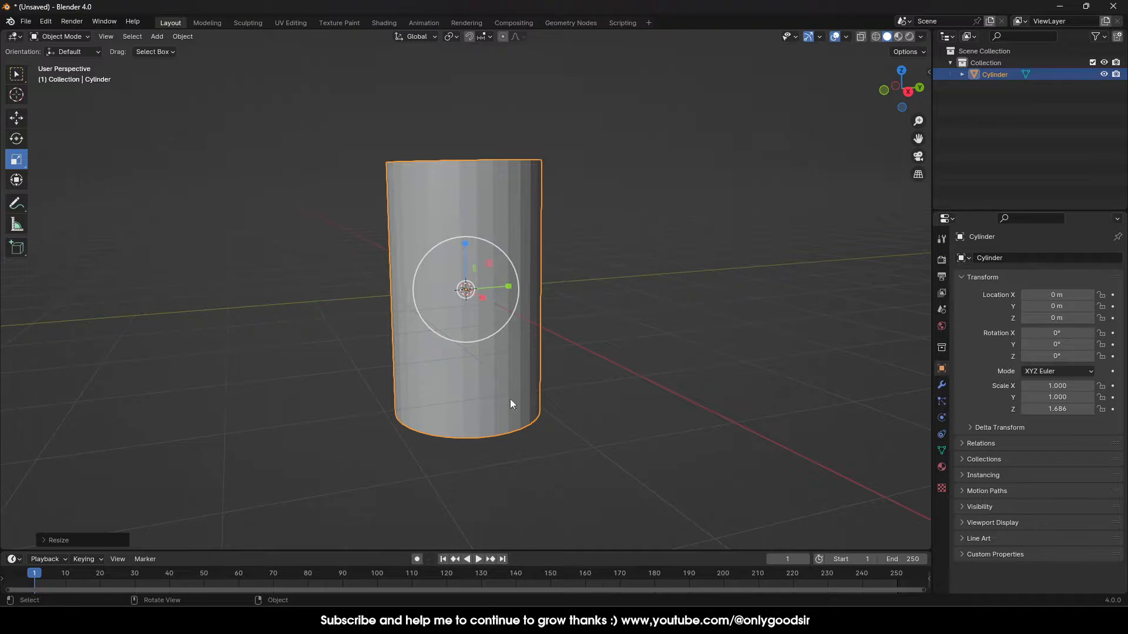
In Edit Mode, scale the cylinder's bottom face down to roughly a third so the body tapers downward
middle_click_drag(512, 404, 524, 359)
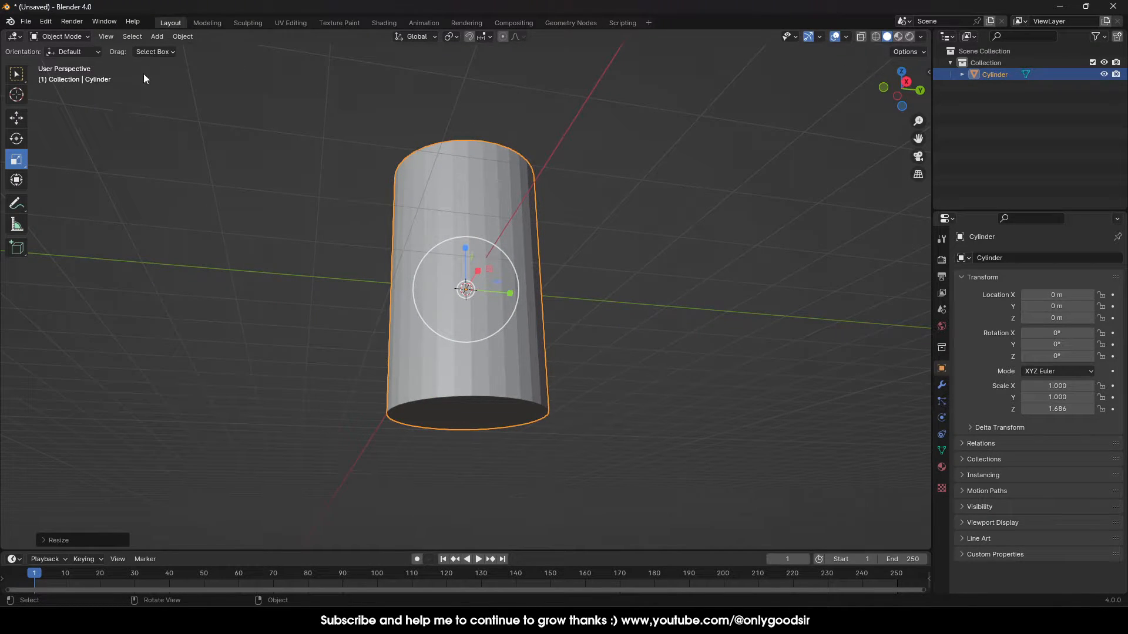
left_click(82, 36)
left_click(75, 62)
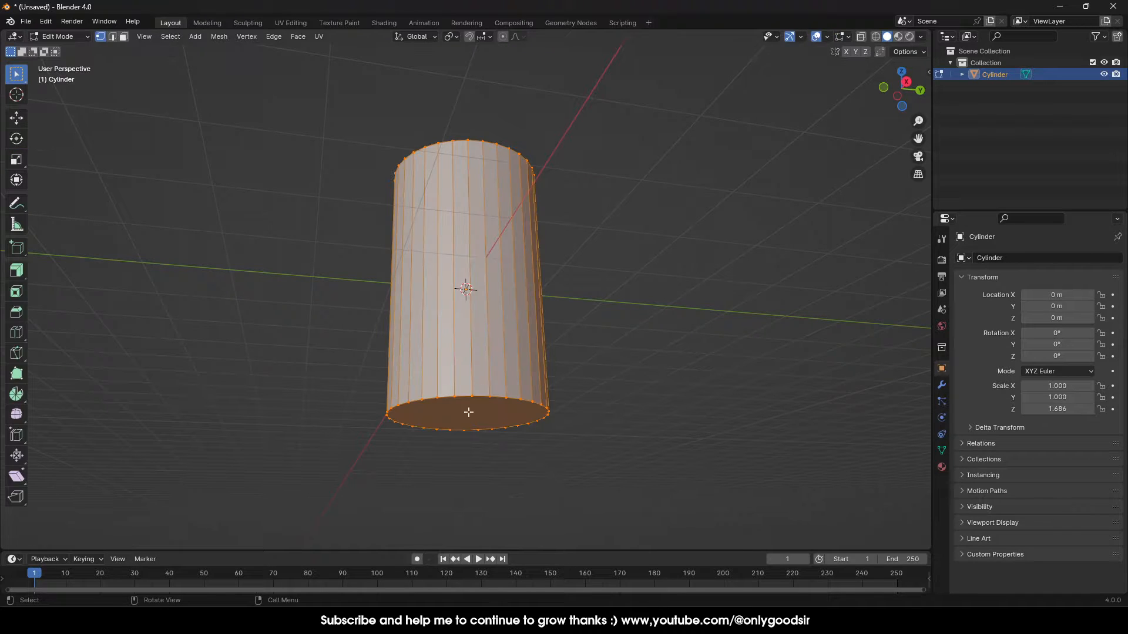
left_click(123, 37)
left_click(493, 416)
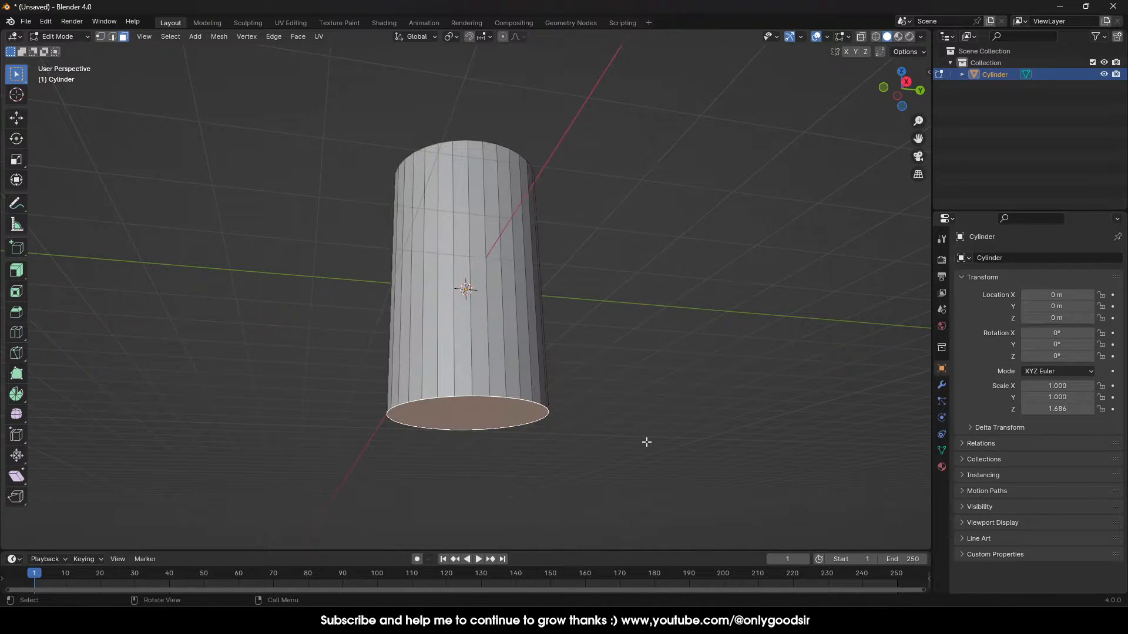
key("s")
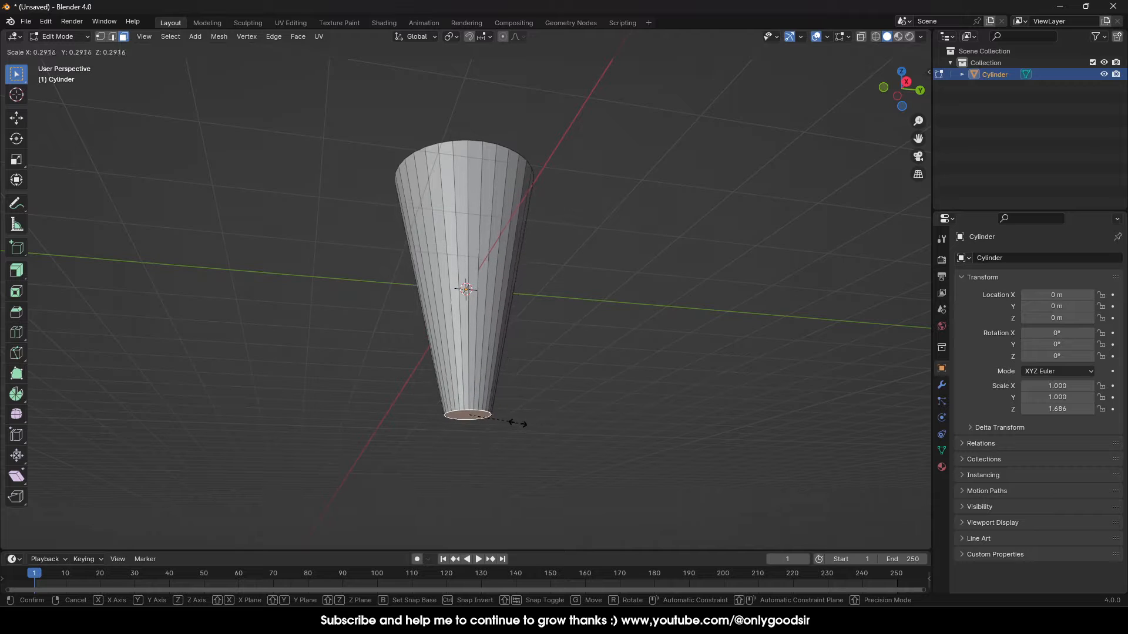
left_click(531, 424)
Inset the narrow bottom face and move the inner face slightly down to round off the tip
middle_click_drag(495, 425, 508, 362)
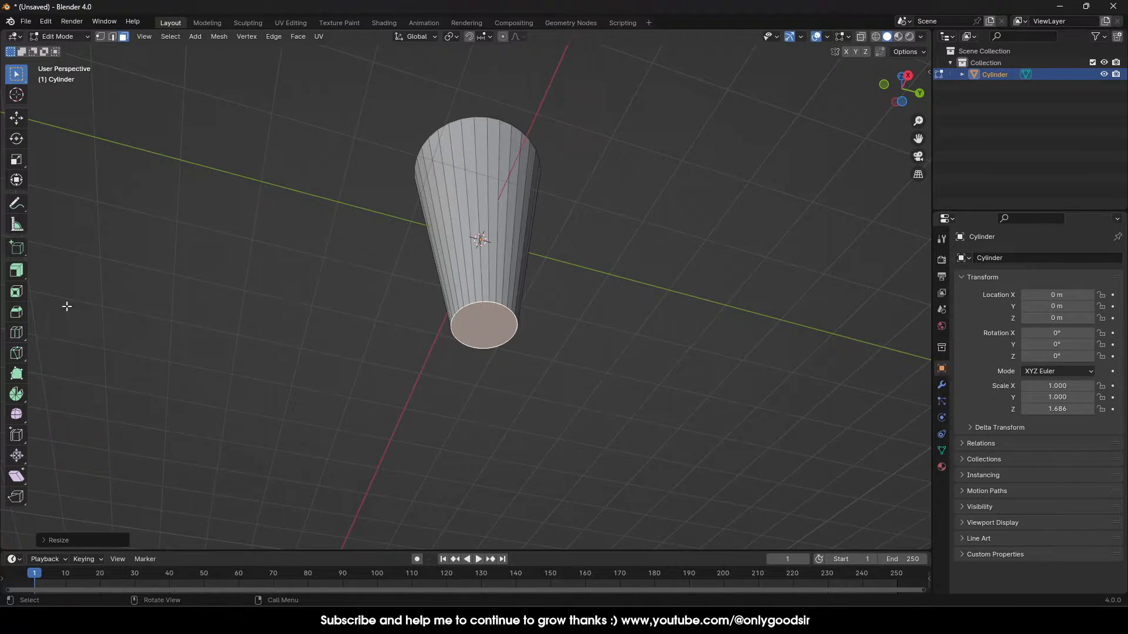
left_click(18, 292)
mouse_move(520, 327)
left_mouse_down()
mouse_move(502, 326)
mouse_move(526, 343)
left_mouse_up()
left_click(16, 118)
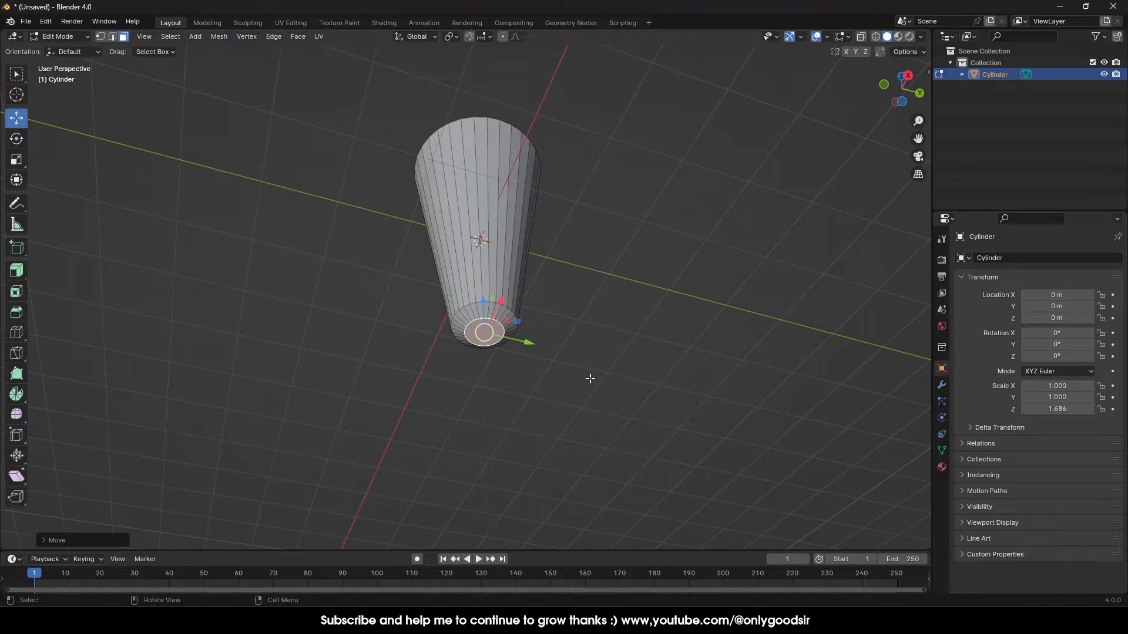
Inset the wide top face and raise the inner face slightly above the rim
middle_click_drag(591, 378, 589, 292)
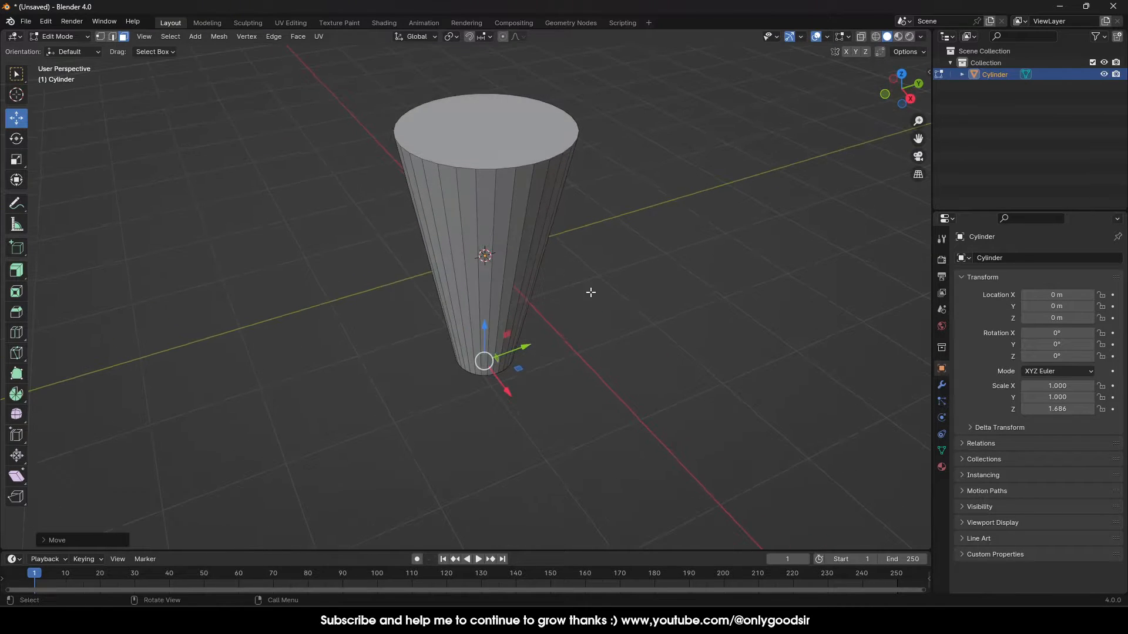
left_click(494, 114)
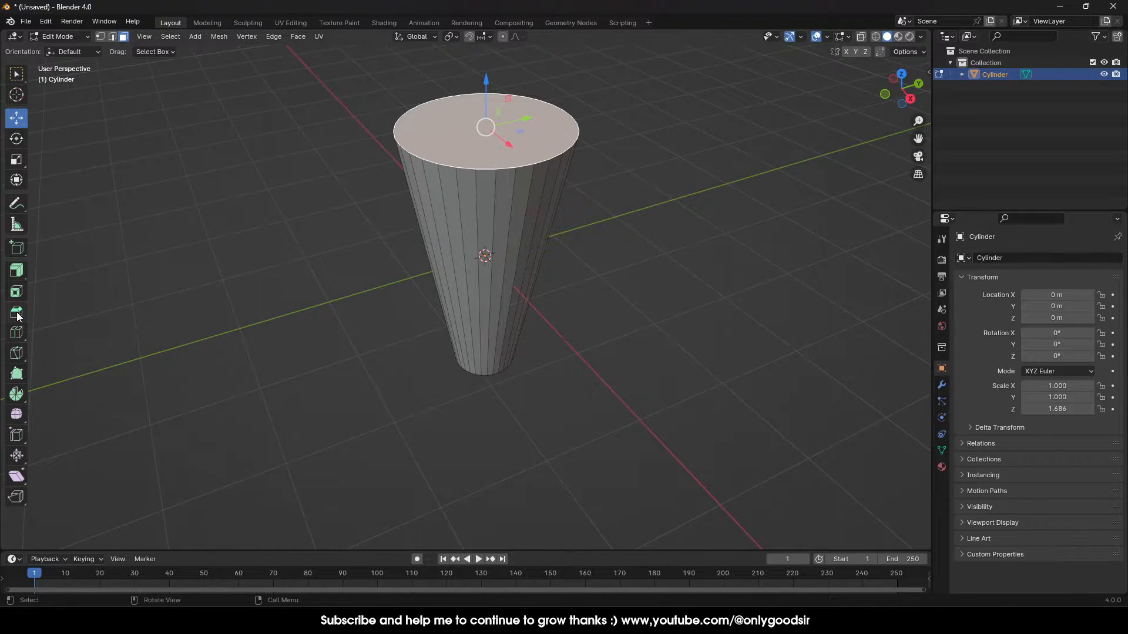
left_click(17, 291)
left_click_drag(528, 114, 494, 120)
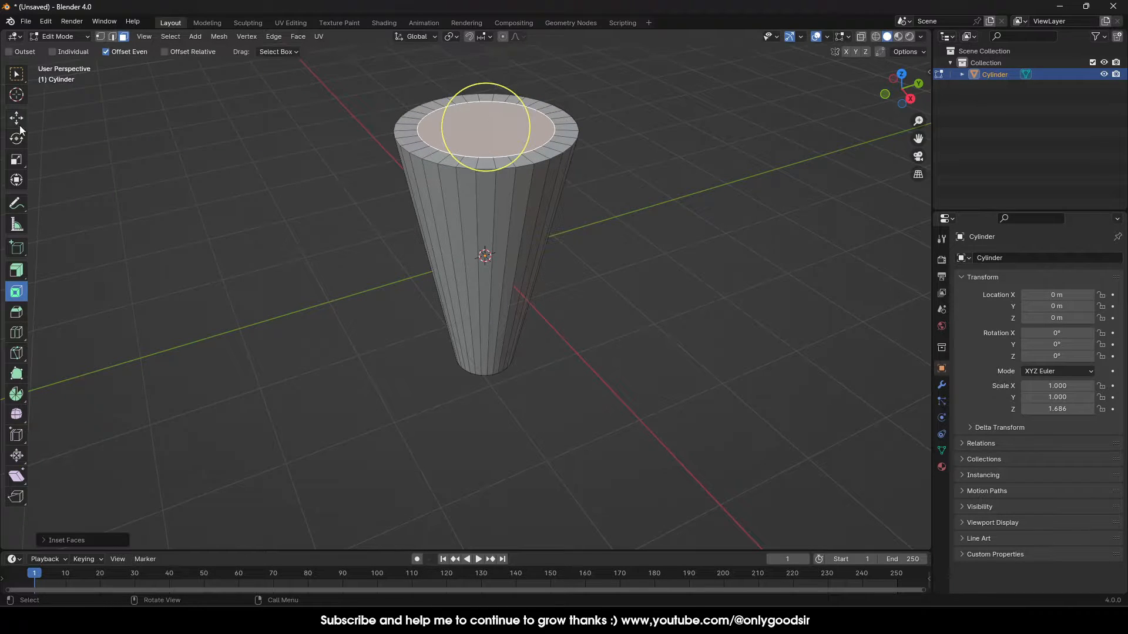
left_click(16, 119)
mouse_move(486, 81)
left_mouse_down()
mouse_move(486, 71)
mouse_move(509, 102)
mouse_move(485, 102)
left_mouse_up()
Inset the raised top face again, then lower the new inner face slightly and scale it to about 0.91
left_click(17, 292)
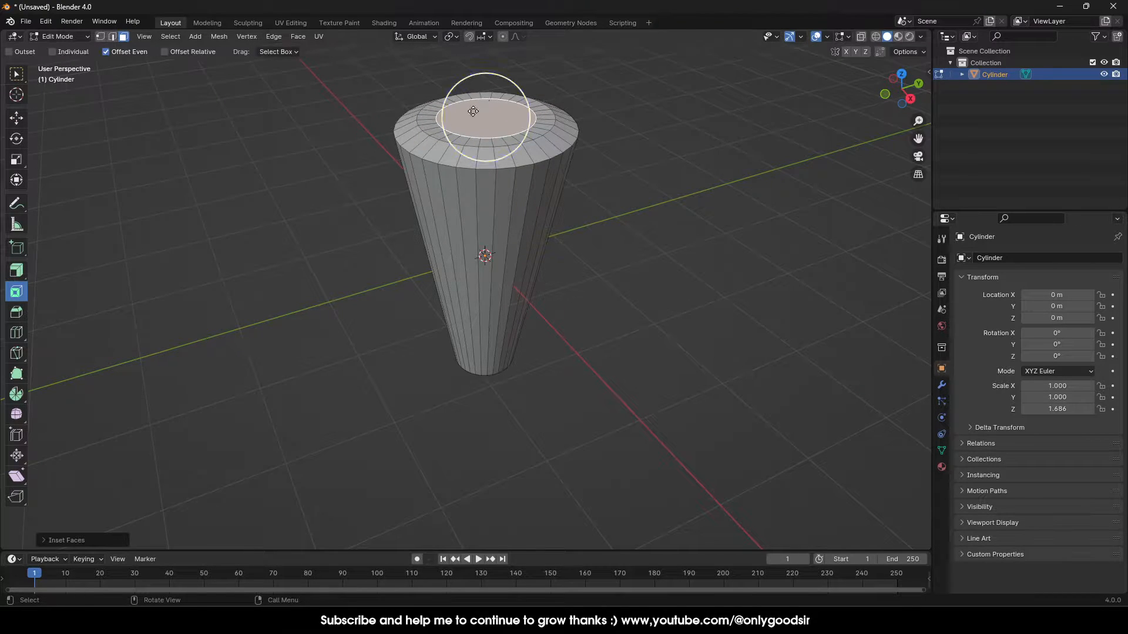
left_click(16, 118)
left_click_drag(486, 63, 486, 76)
key("s")
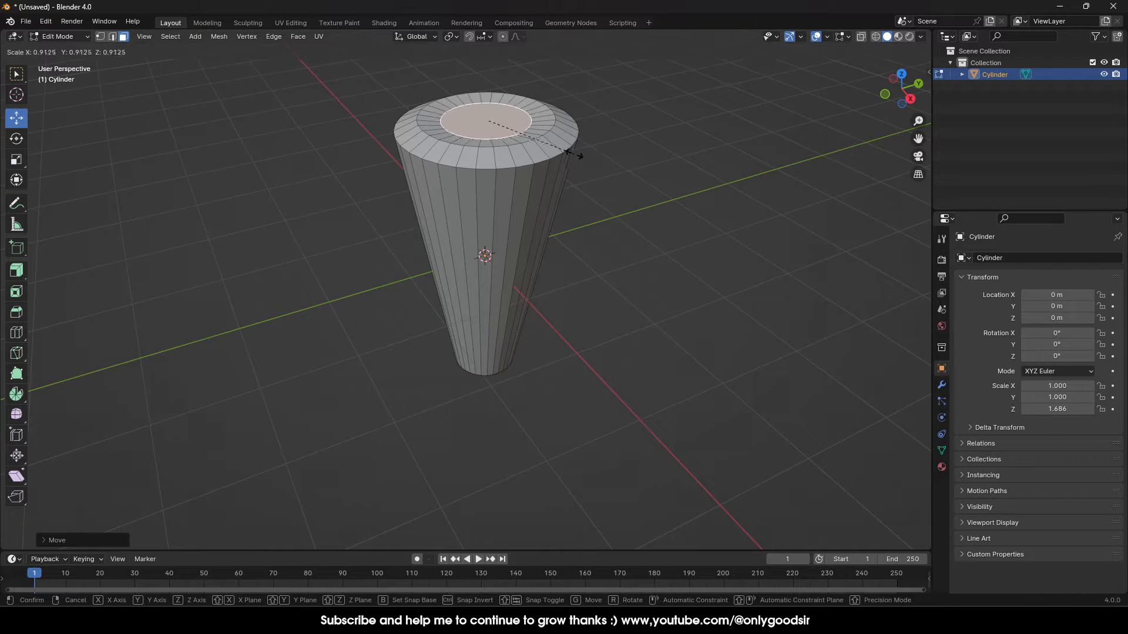
left_click(568, 154)
left_click_drag(486, 77, 486, 80)
Return to Object Mode and add a Subdivision Surface modifier to the tapered cylinder with viewport levels set to 2
middle_click_drag(523, 214, 560, 259)
key("Tab")
left_click(573, 191)
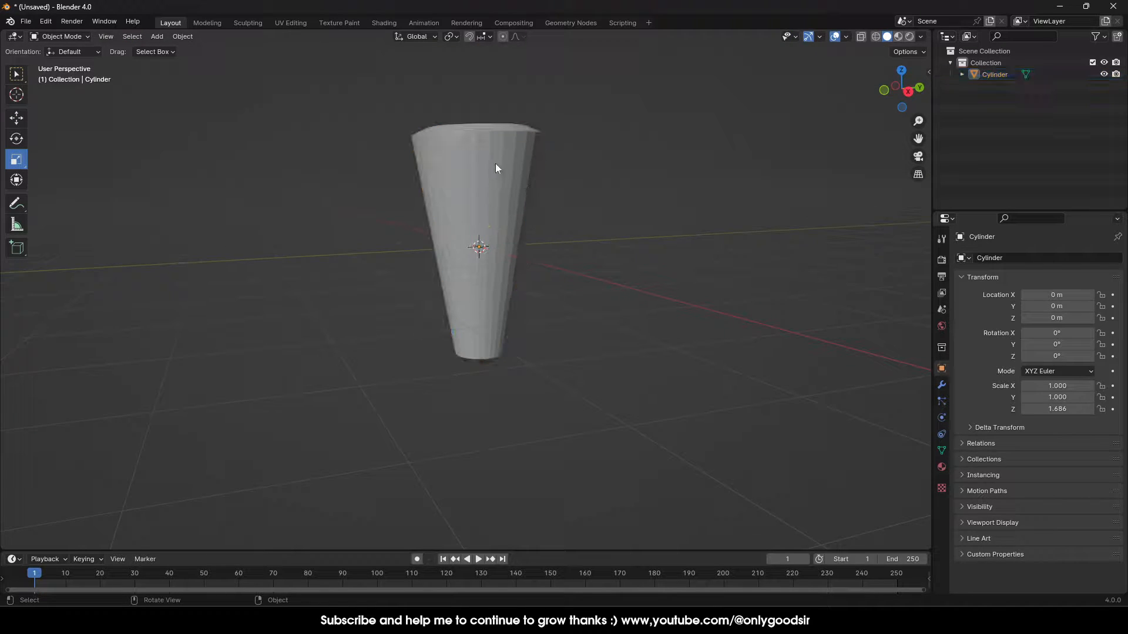
left_click(495, 165)
left_click(941, 386)
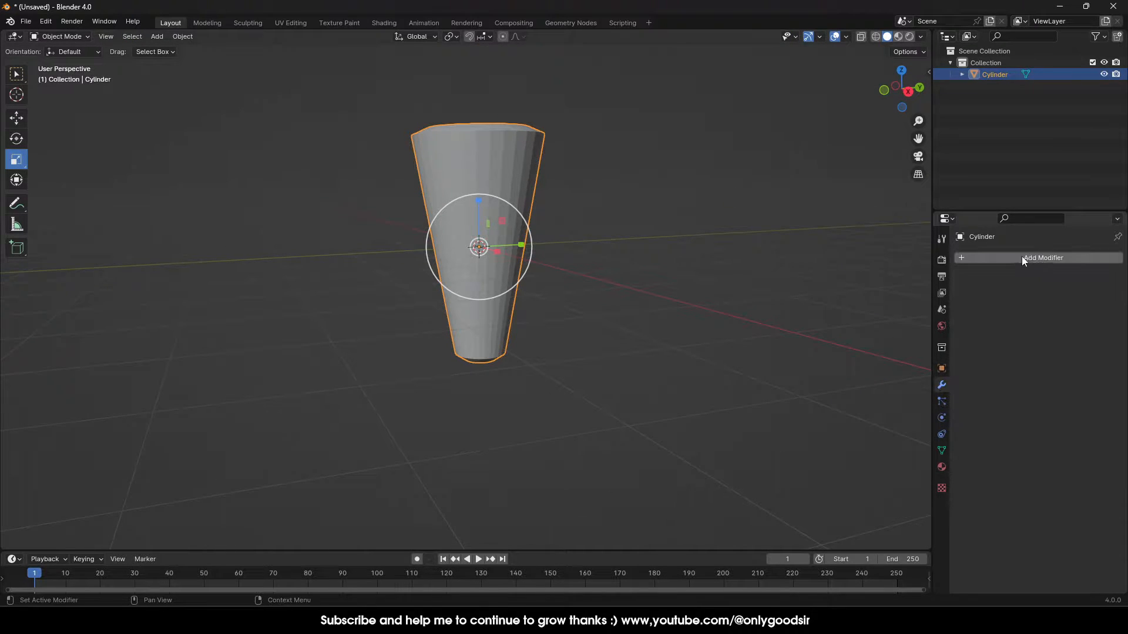
left_click(1021, 256)
mouse_move(1011, 260)
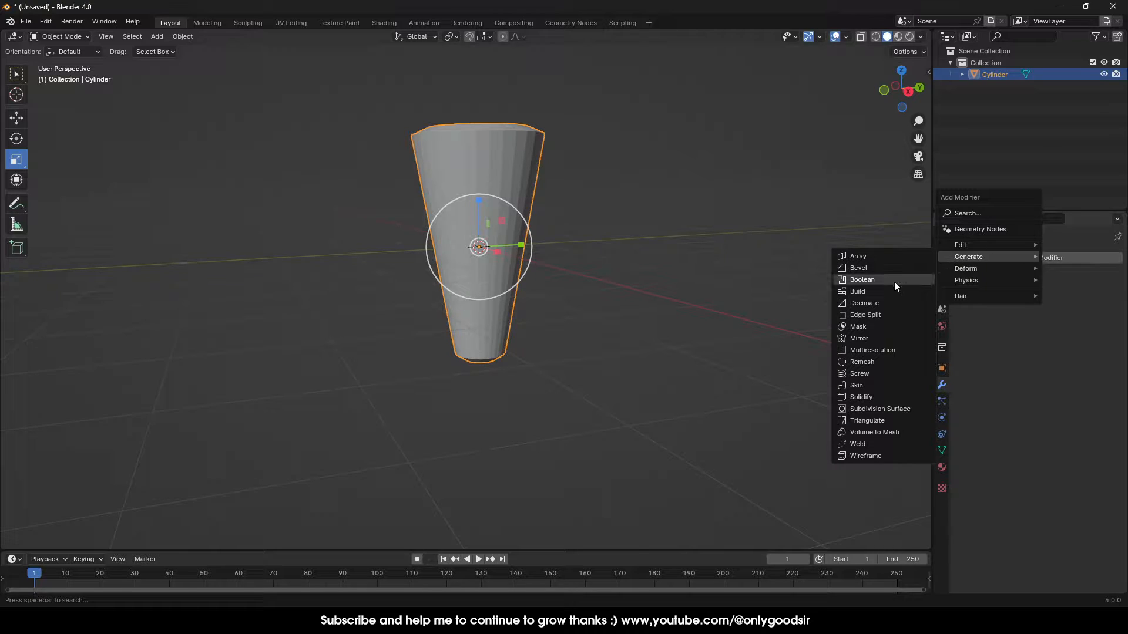
left_click(887, 409)
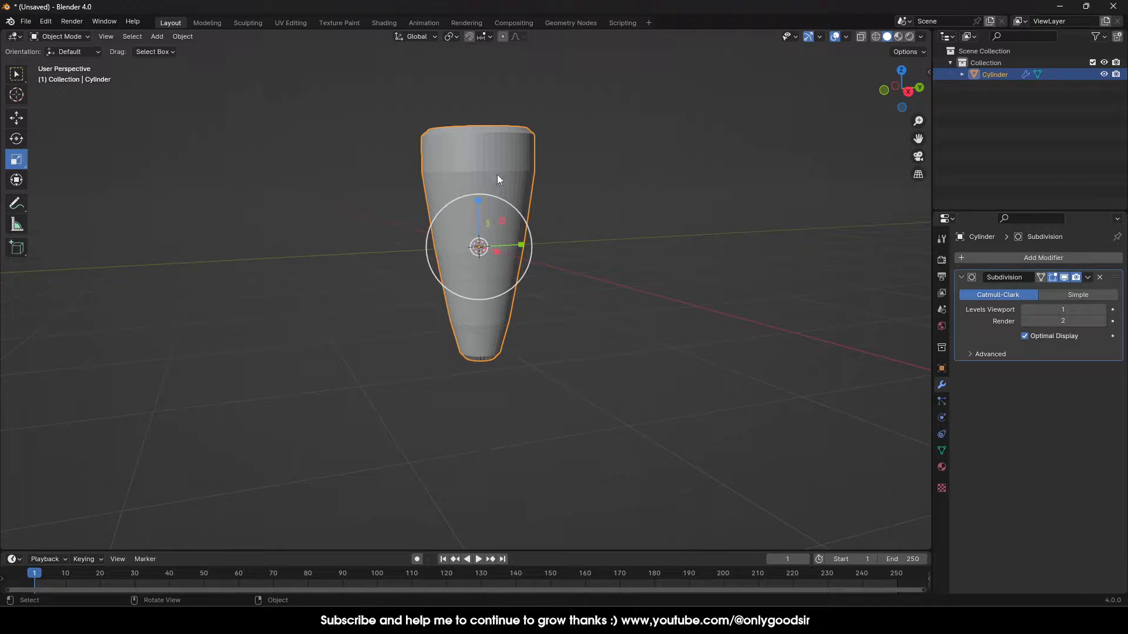
middle_click_drag(609, 292, 528, 303)
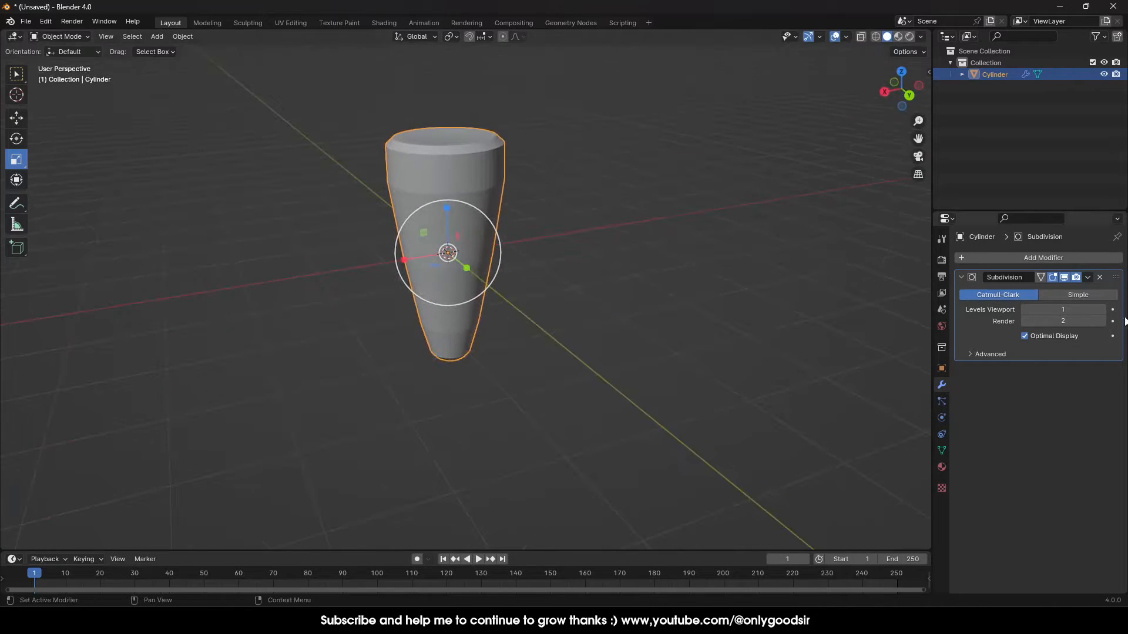
left_click(1103, 311)
Scale the tapered cylinder down along the Z axis to make it shorter and stubbier
middle_click_drag(510, 260, 452, 260)
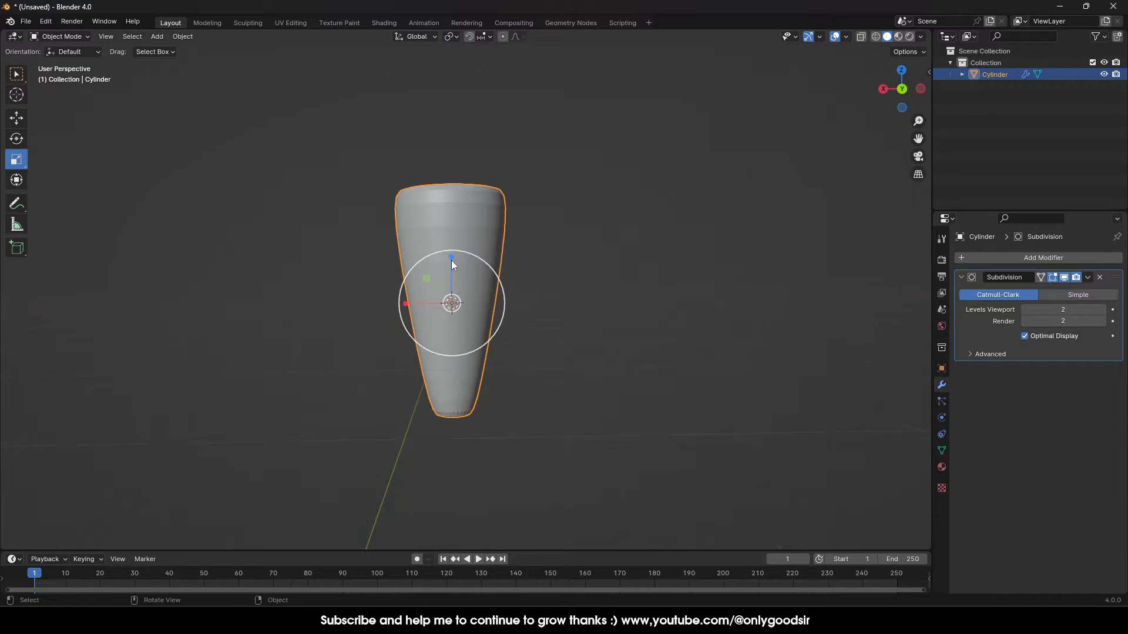
left_click_drag(450, 257, 448, 277)
mouse_move(447, 279)
middle_mouse_down()
mouse_move(477, 282)
mouse_move(463, 265)
middle_mouse_up()
Apply Shade Smooth to the tapered cylinder and deselect it to check the surface from below
scroll(511, 300, "up", 2)
middle_click_drag(516, 302, 477, 236)
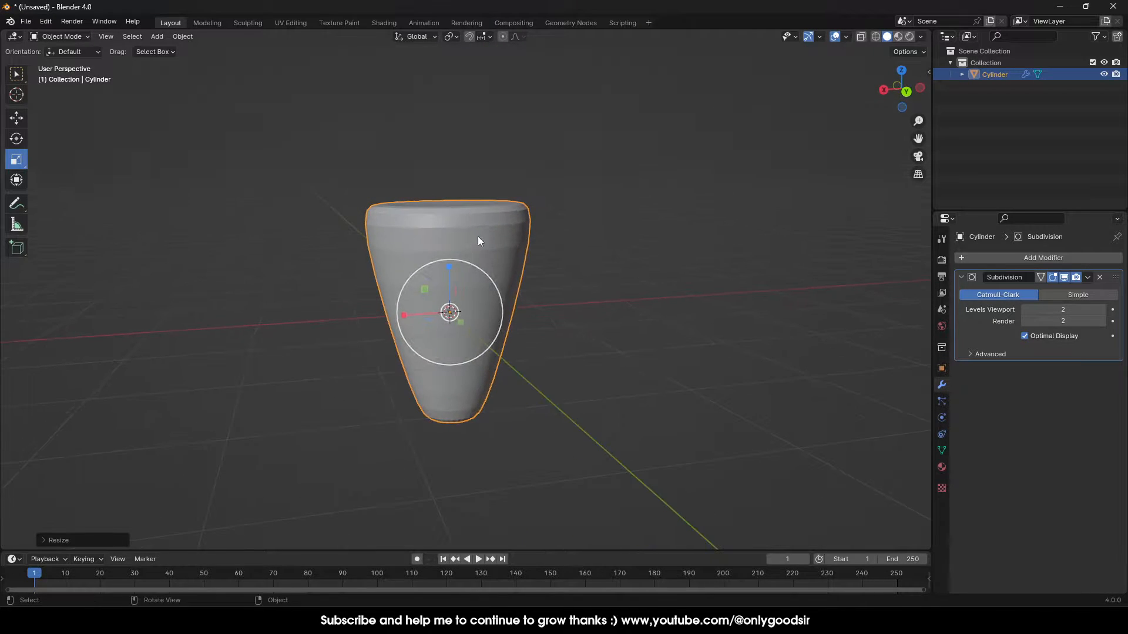
right_click(464, 238)
left_click(463, 238)
key("alt+a")
middle_click_drag(492, 281, 470, 386)
scroll(469, 381, "up", 3)
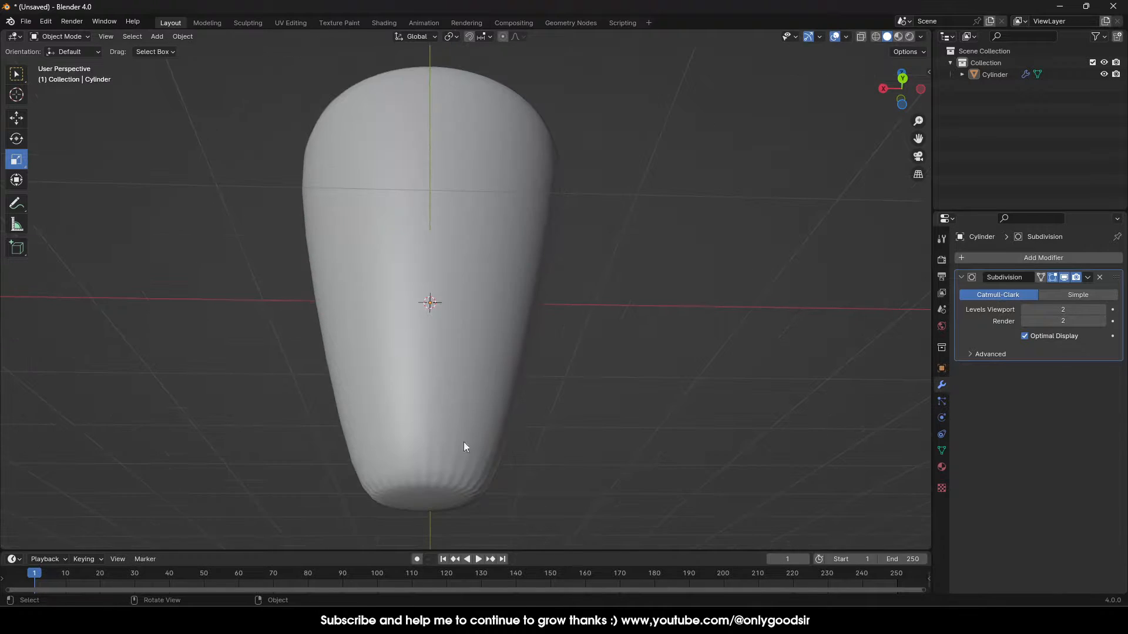
In Edit Mode, select the edge loop just above the cylinder's narrow tip and raise it about 0.09 m along Z
middle_click_drag(433, 452, 502, 366, "shift")
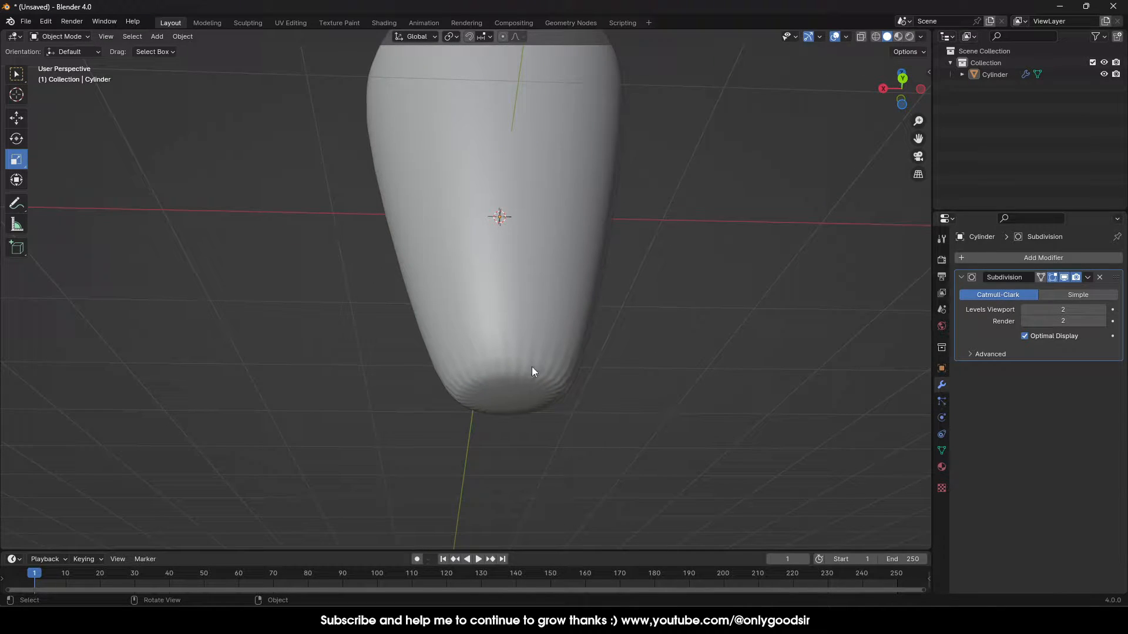
left_click(560, 351)
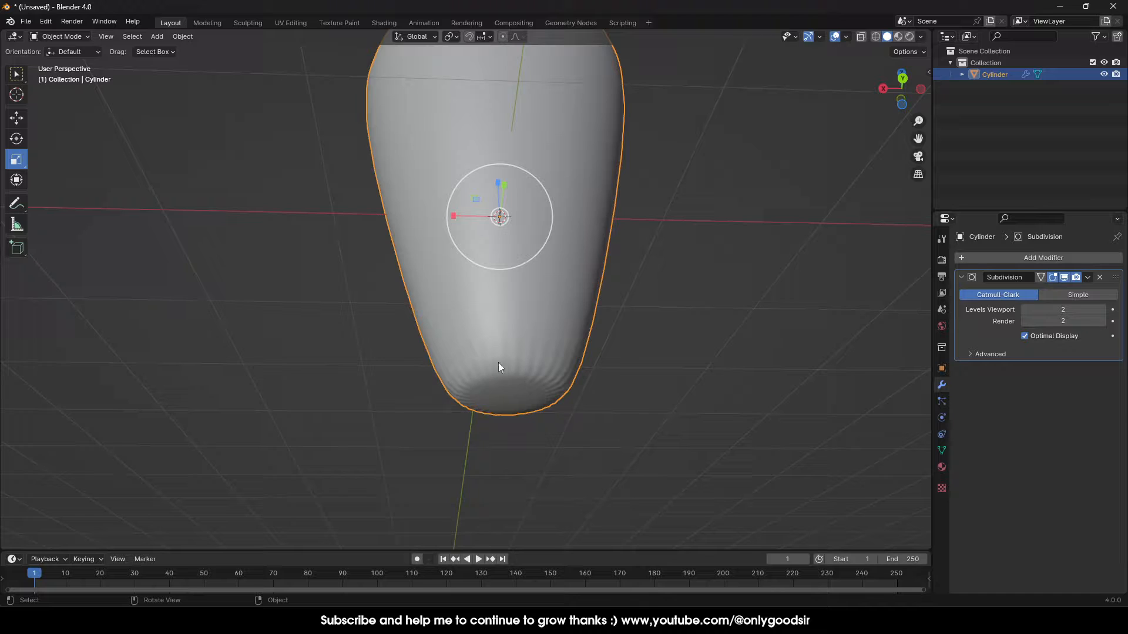
key("Tab")
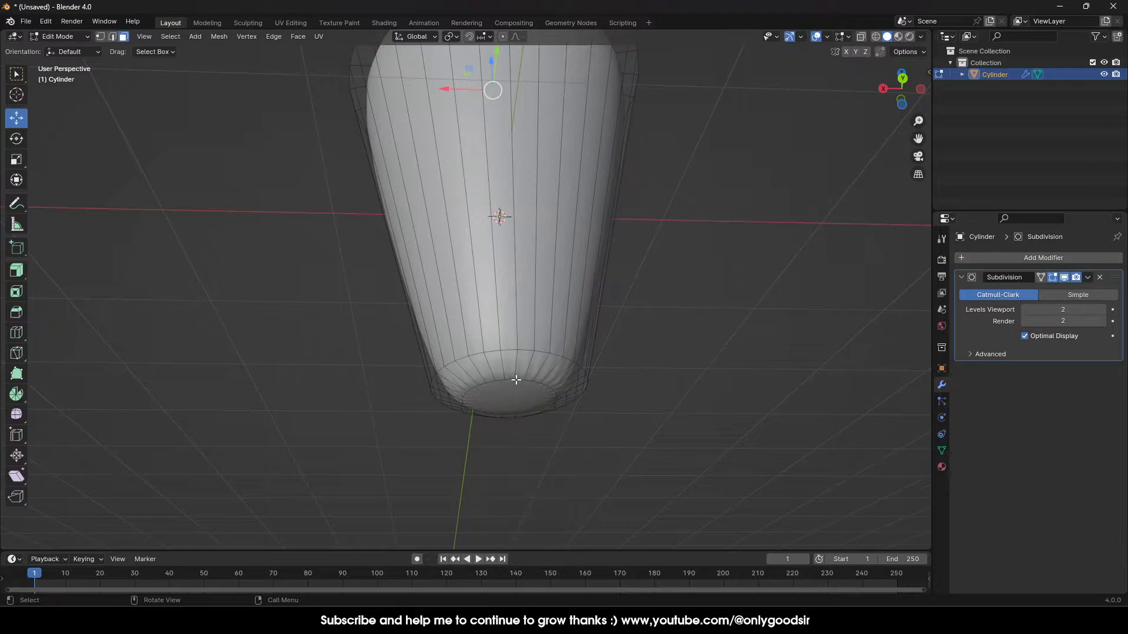
left_click(479, 352)
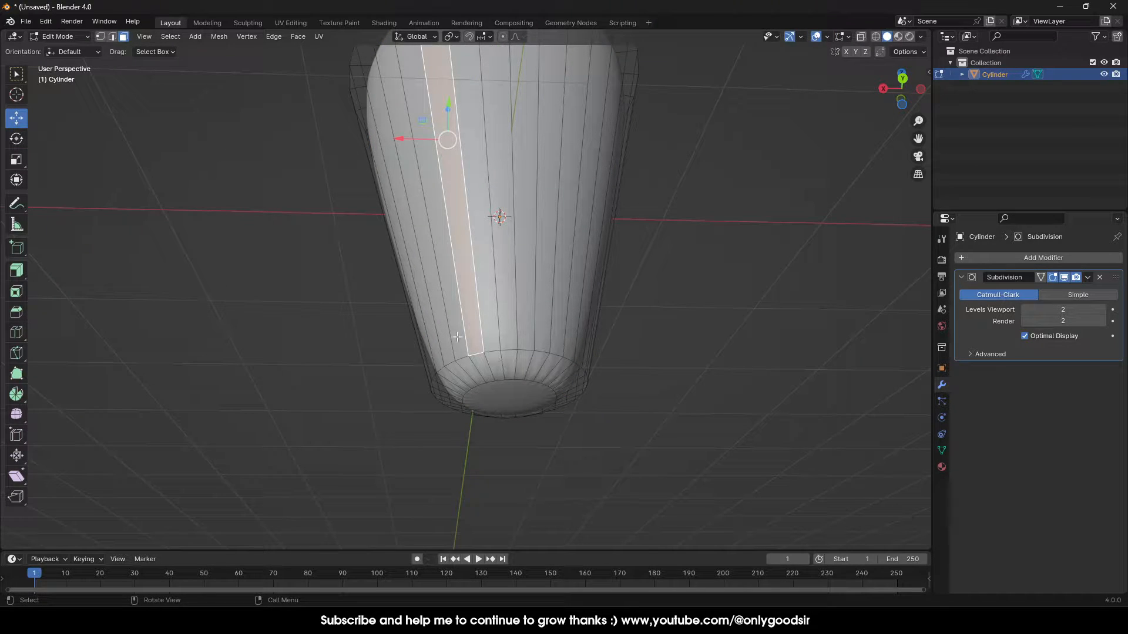
left_click(113, 37)
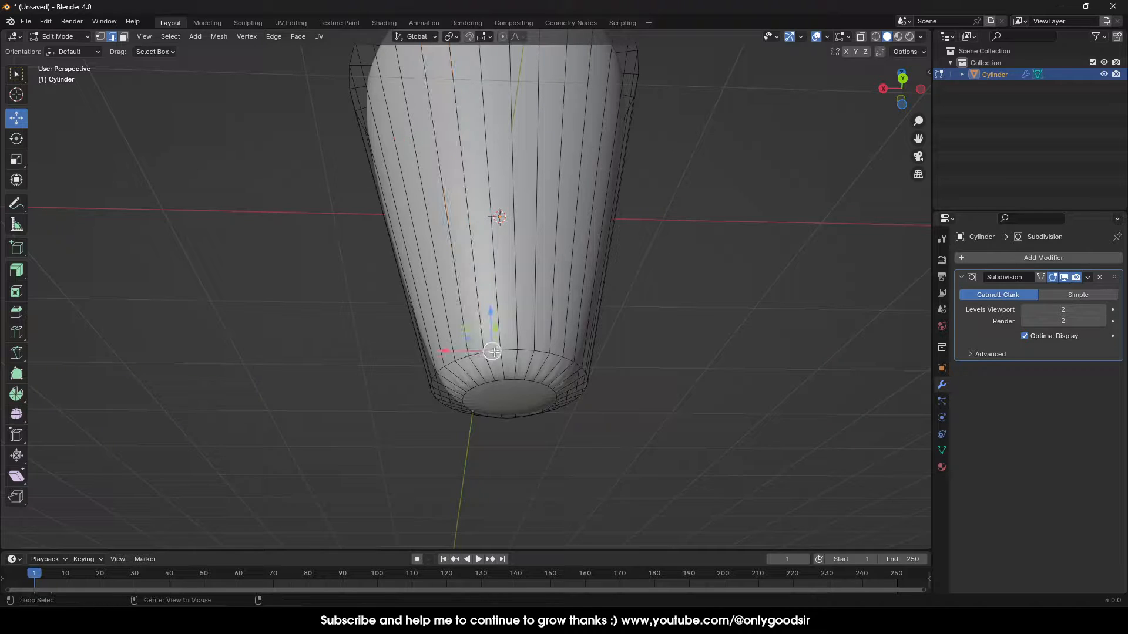
left_click(493, 352, "alt")
key("g")
key("z")
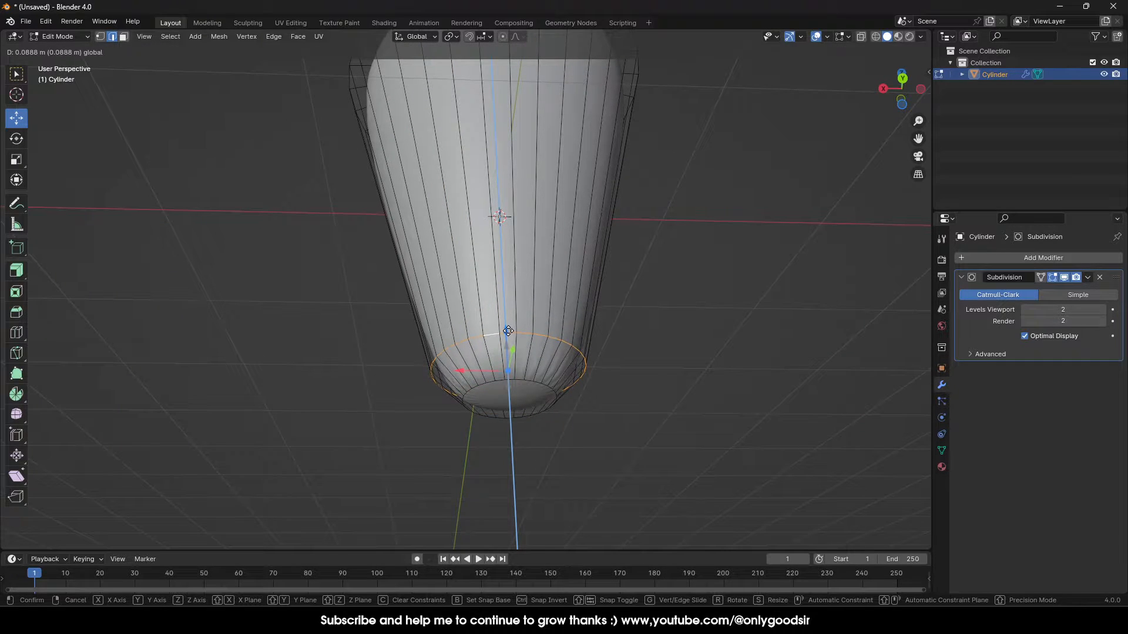
left_click(508, 332)
Add a loop cut around the narrow tip, scale the bottom end face to about 0.72, and return to Object Mode
left_click(17, 332)
left_click_drag(529, 368, 531, 377)
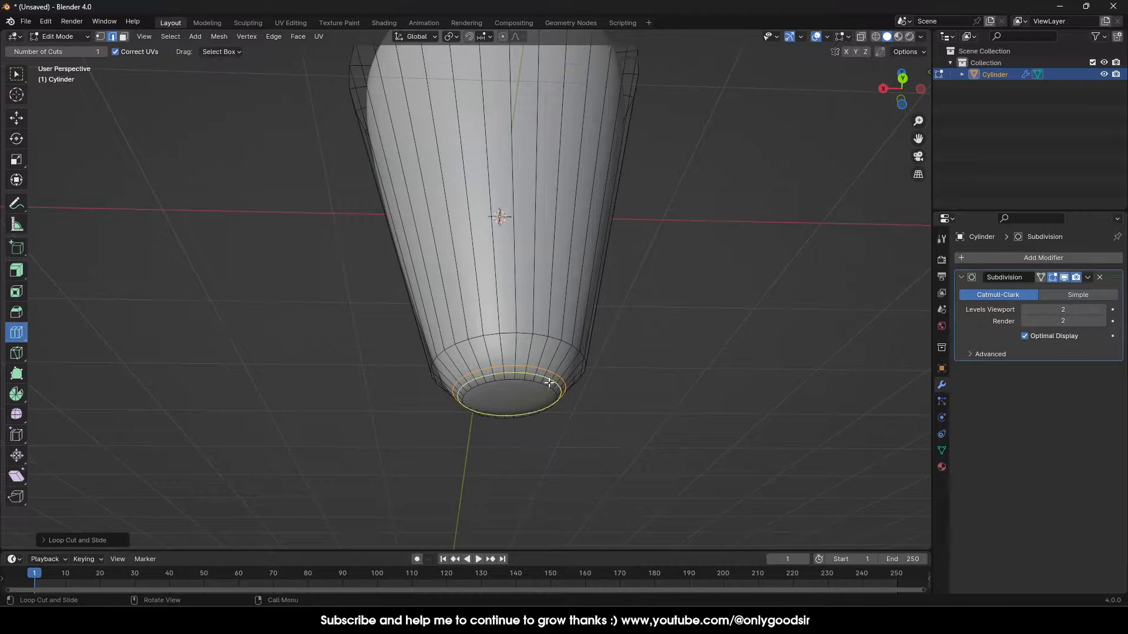
left_click(16, 119)
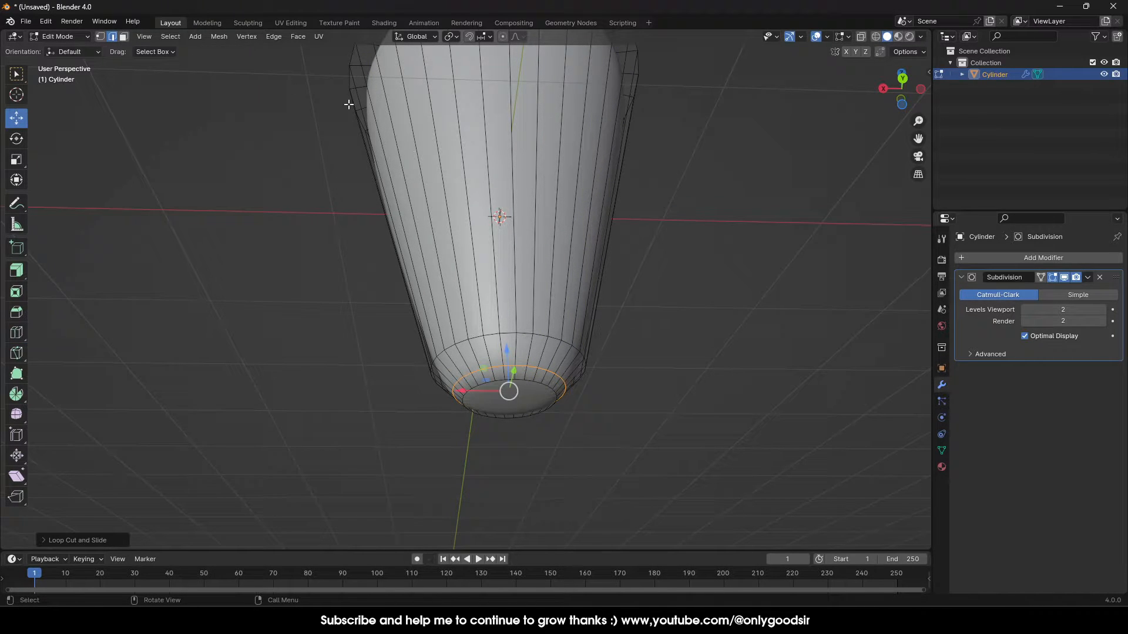
left_click(123, 37)
left_click(510, 399)
key("s")
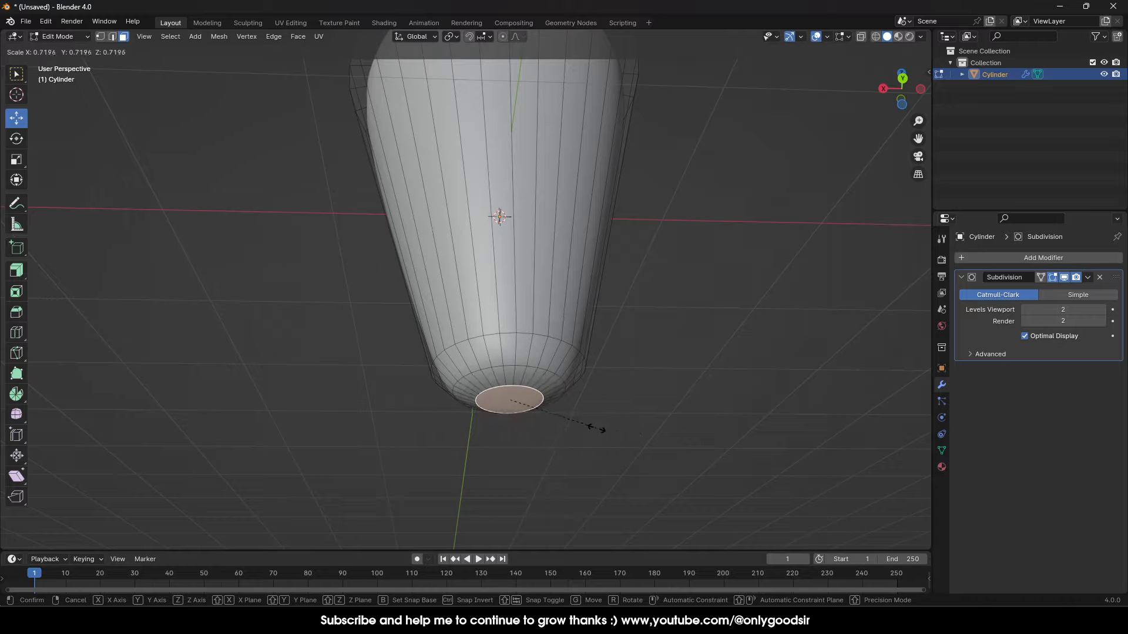
left_click(594, 428)
key("Tab")
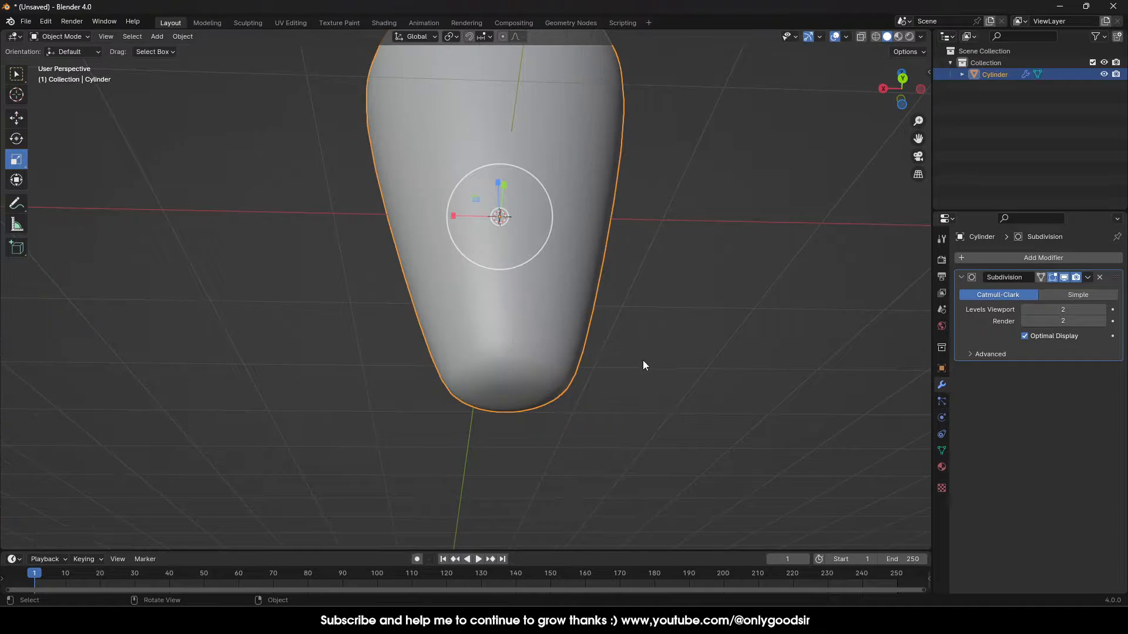
Lower the bottom end face slightly along Z to round the tip, then return to Object Mode and deselect the cylinder
left_click(601, 358)
scroll(557, 399, "down", 3)
middle_click_drag(539, 405, 541, 368)
left_click(489, 351)
key("Tab")
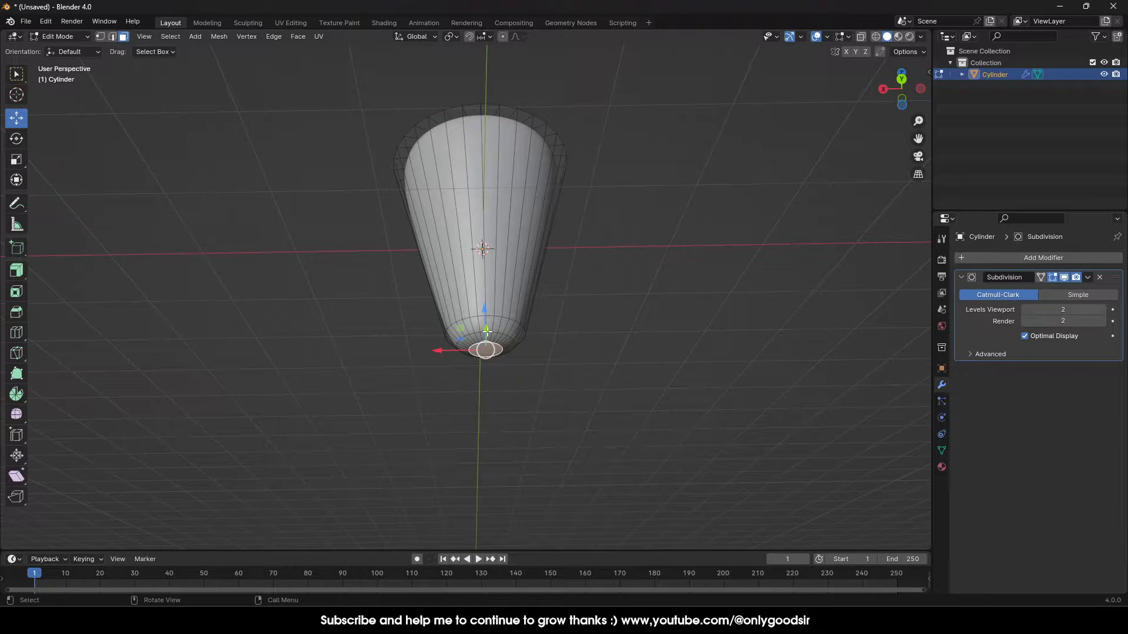
left_click_drag(483, 307, 486, 312)
key("Tab")
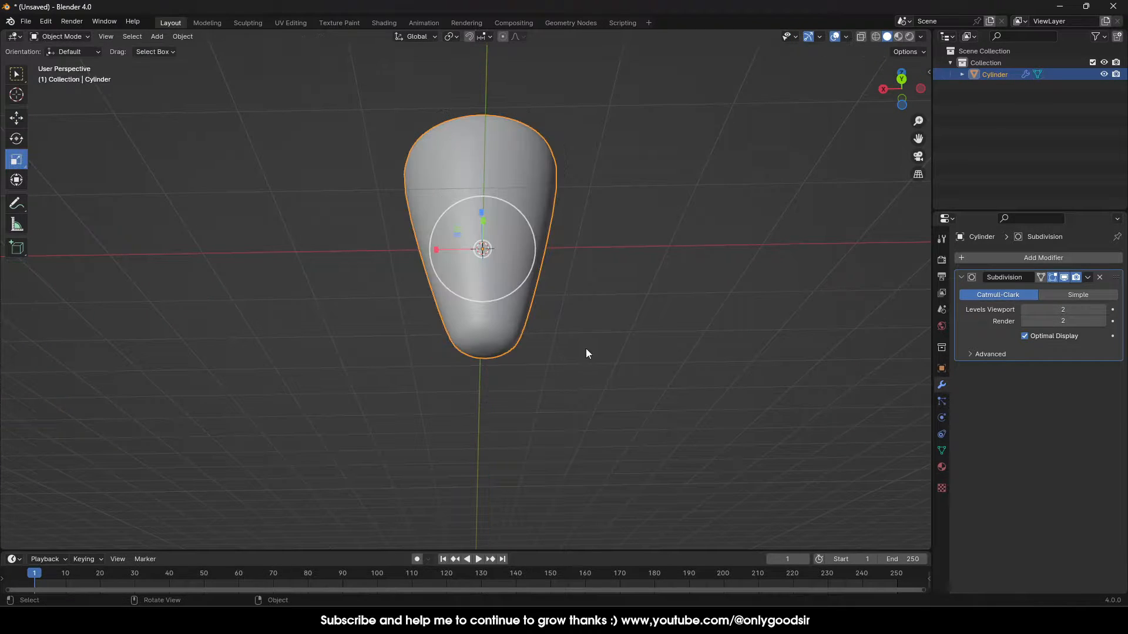
left_click(566, 327)
Select the inner edge loop of the wide top rim, raise it slightly along Z, and return to Object Mode
middle_click_drag(566, 330, 509, 334)
scroll(564, 402, "up", 3)
left_click(515, 277)
key("Tab")
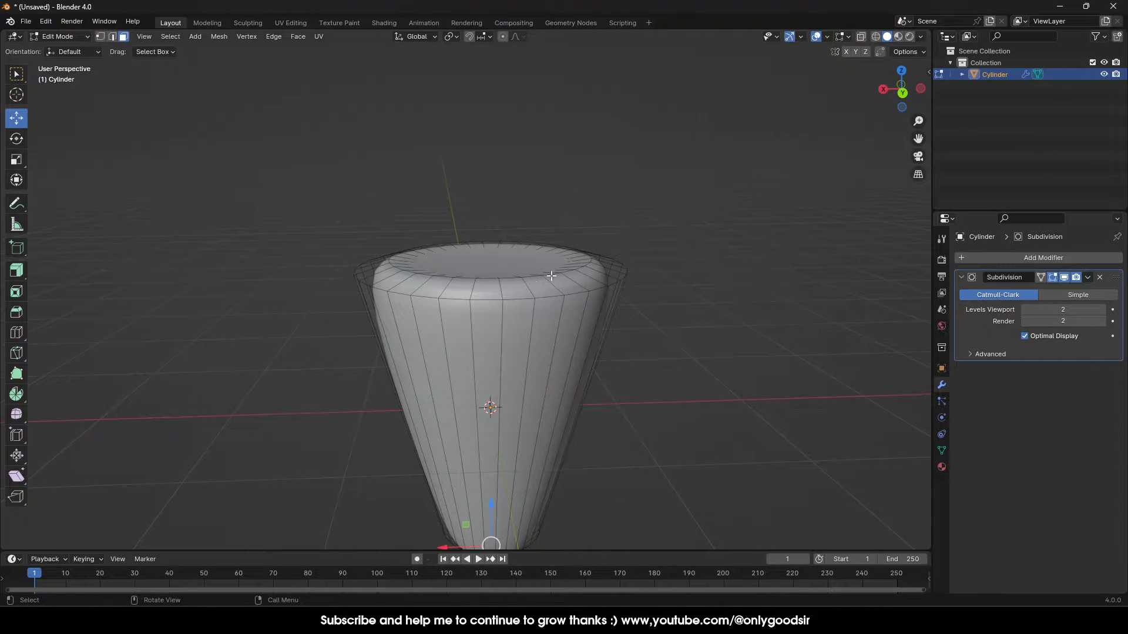
left_click(585, 270)
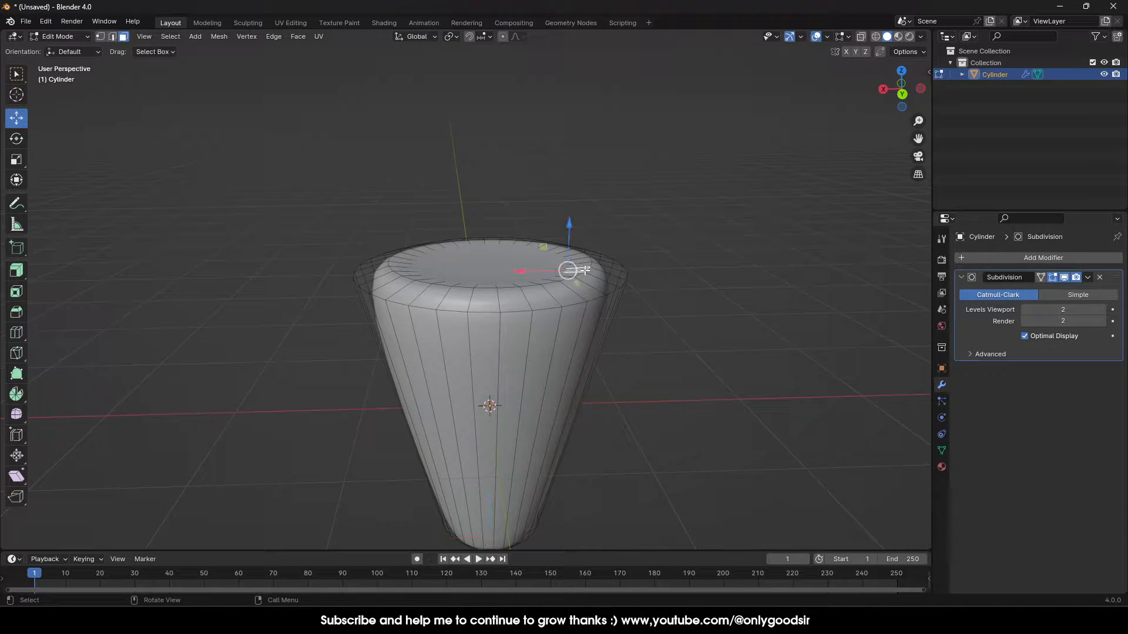
left_click(115, 37)
left_click(531, 285)
left_click(562, 284)
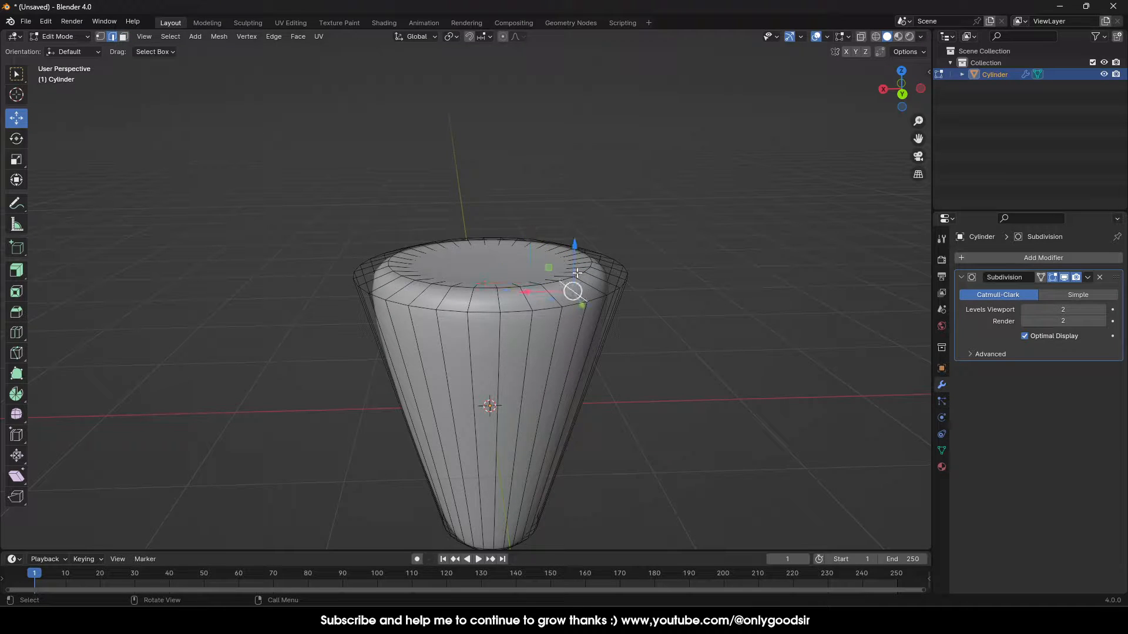
left_click(579, 274)
middle_click_drag(585, 281, 579, 304)
left_click(587, 301)
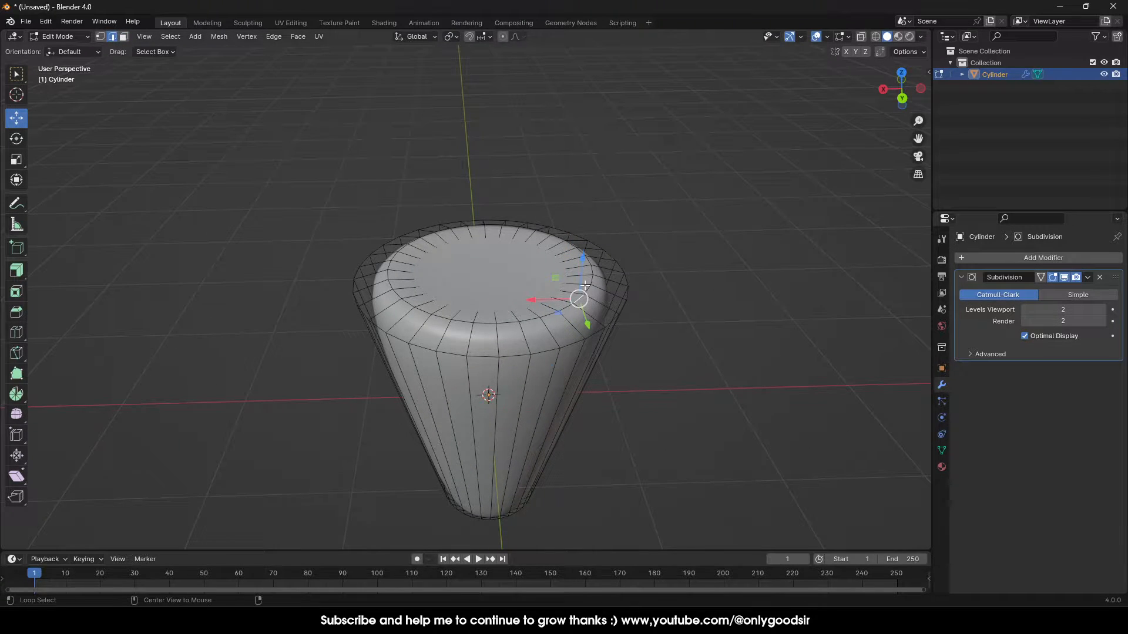
left_click(586, 286, "alt")
left_click(588, 290)
left_click(582, 303, "alt")
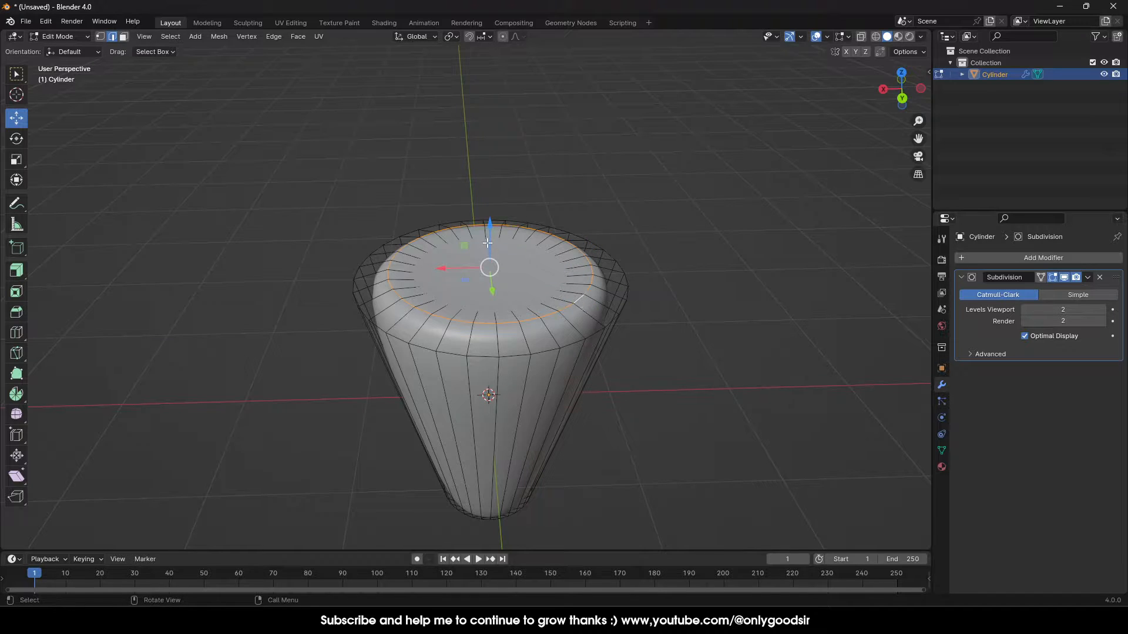
left_click_drag(487, 243, 489, 226)
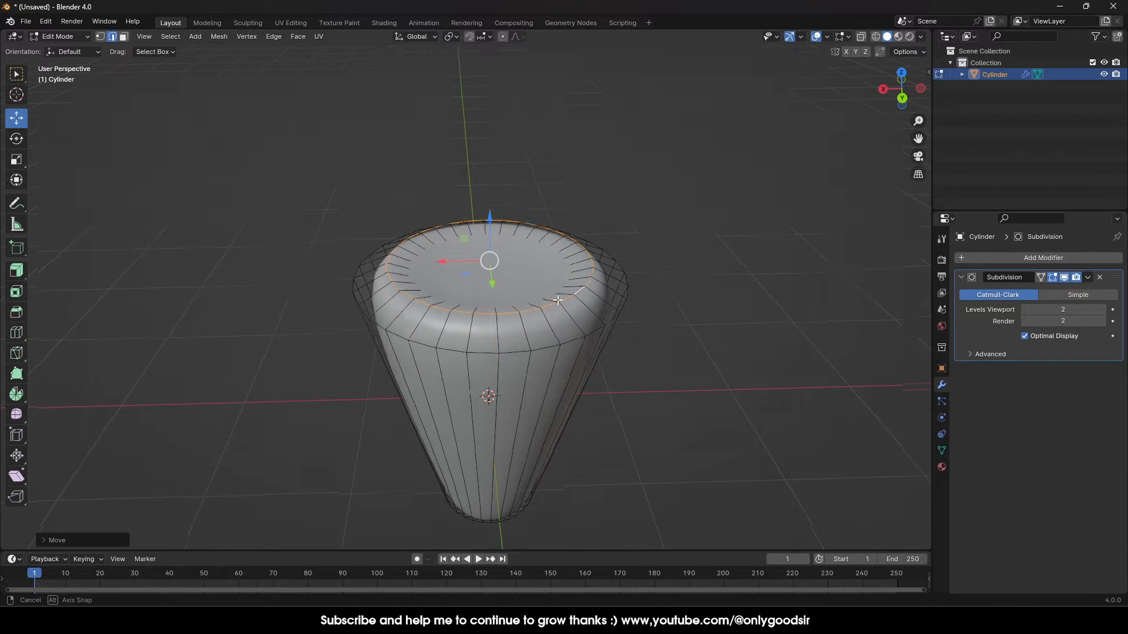
middle_click_drag(557, 300, 566, 330)
key("Tab")
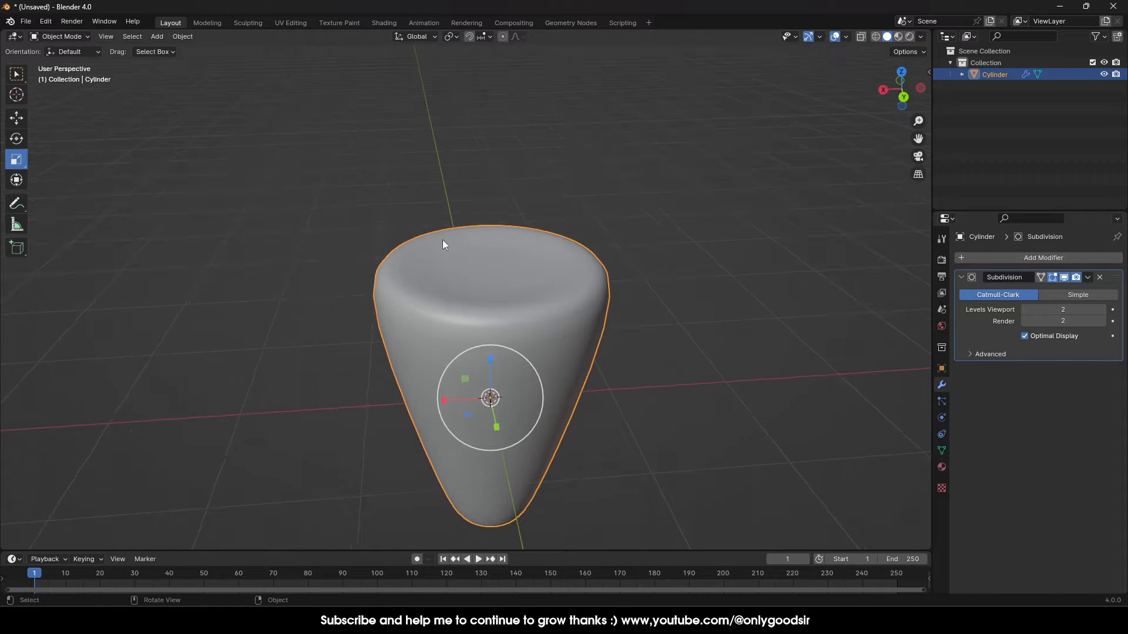
Raise the central top face slightly along Z and scale it up to about 1.2
middle_click_drag(453, 274, 516, 322)
key("Tab")
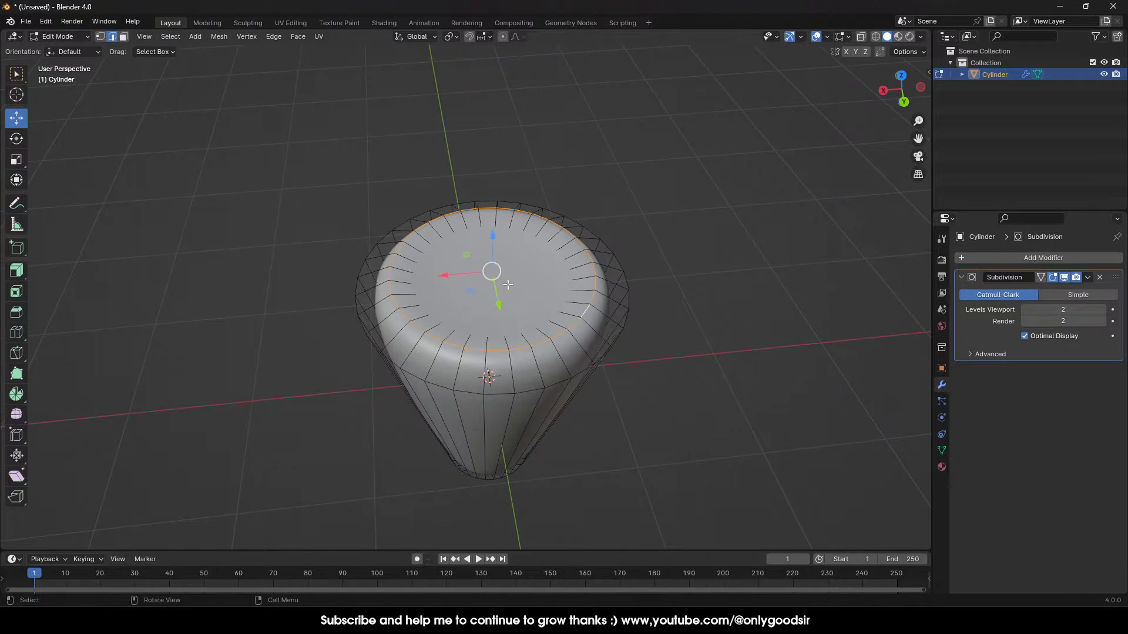
left_click(123, 37)
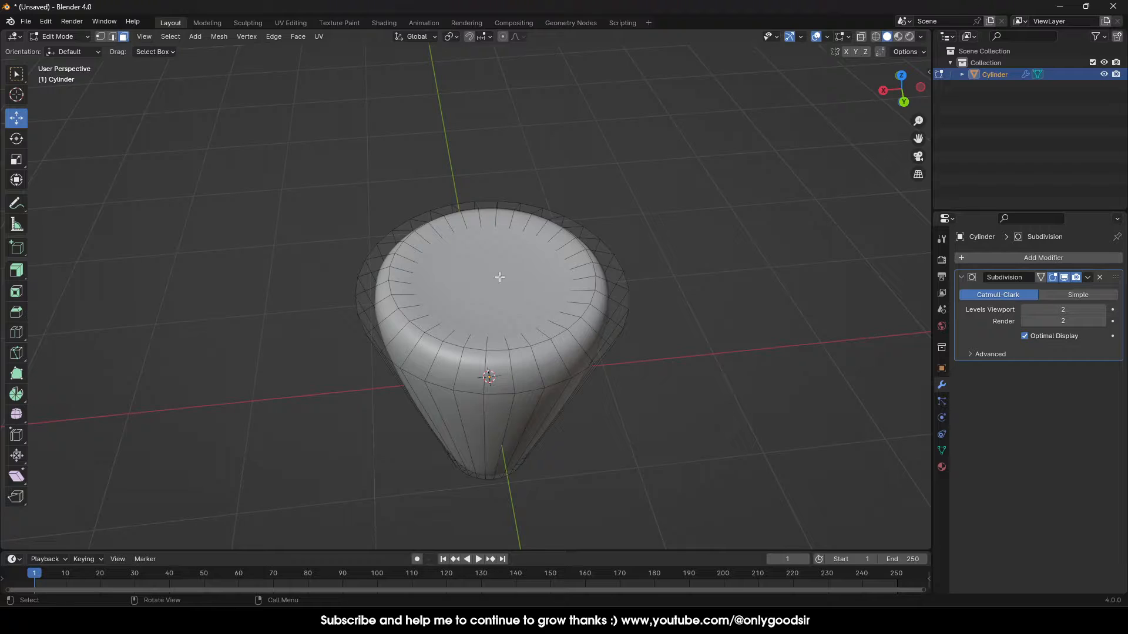
left_click_drag(489, 252, 493, 241)
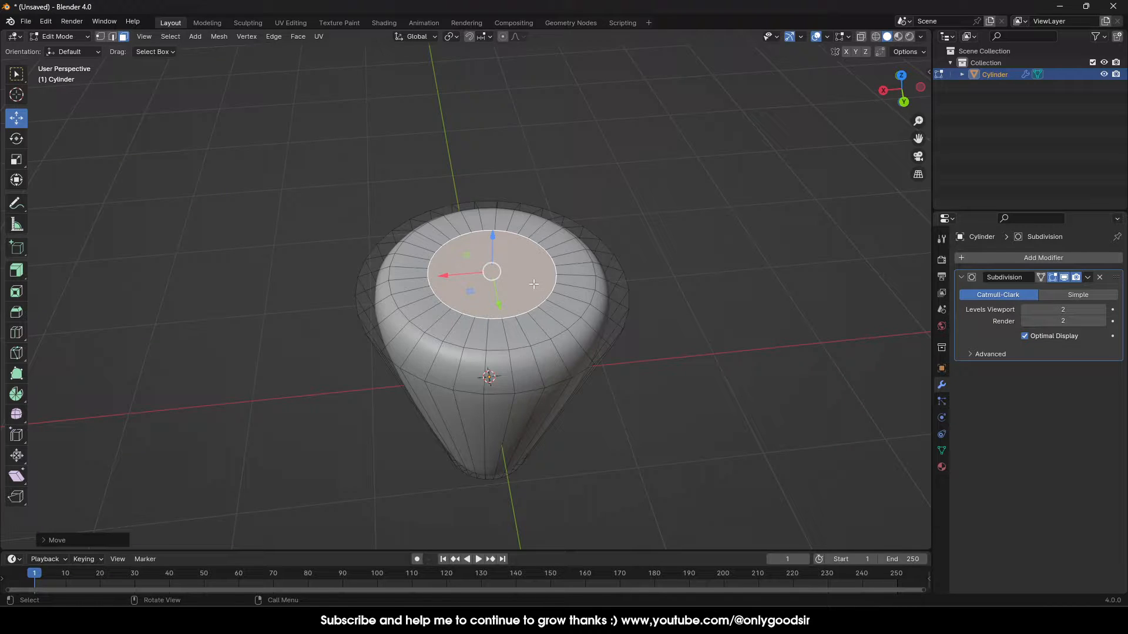
key("s")
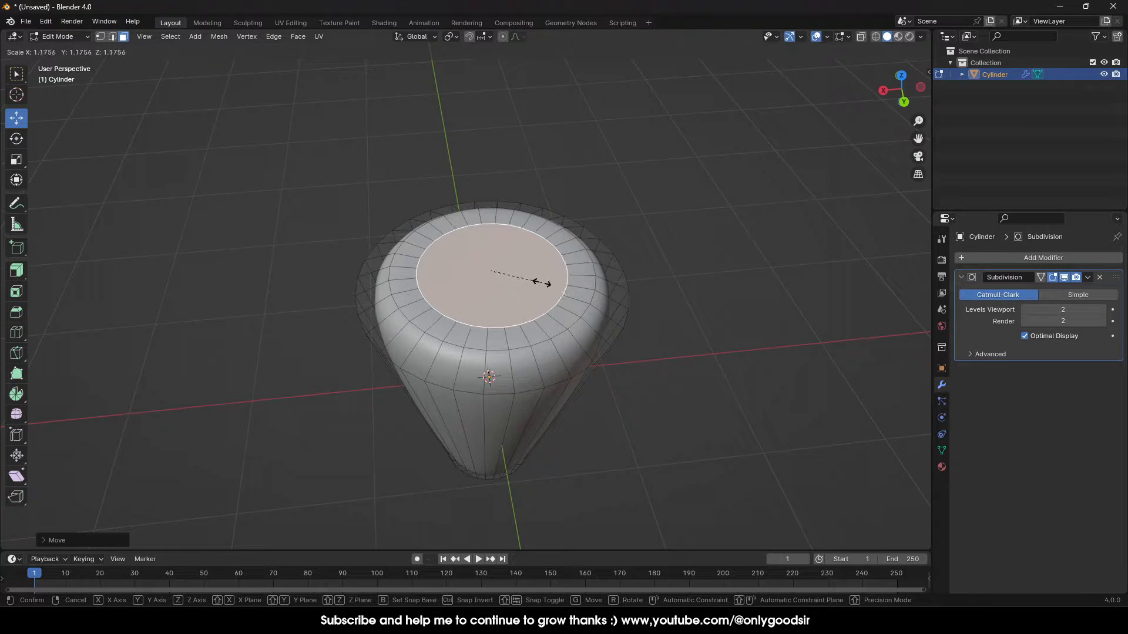
left_click(544, 283)
middle_click_drag(492, 321, 494, 238)
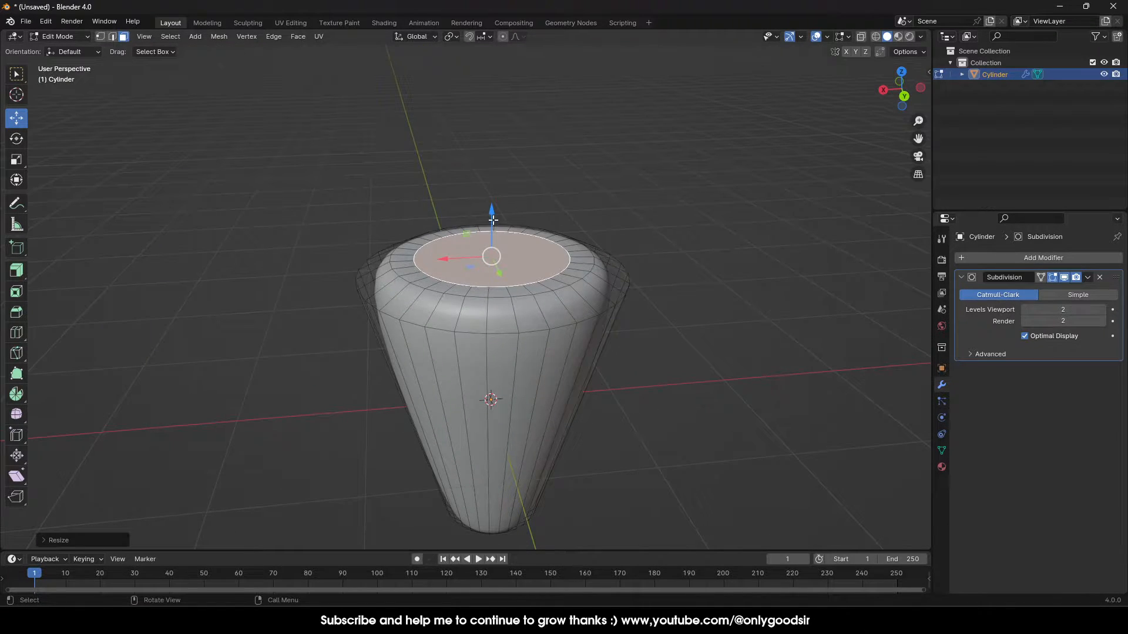
left_click_drag(493, 219, 495, 220)
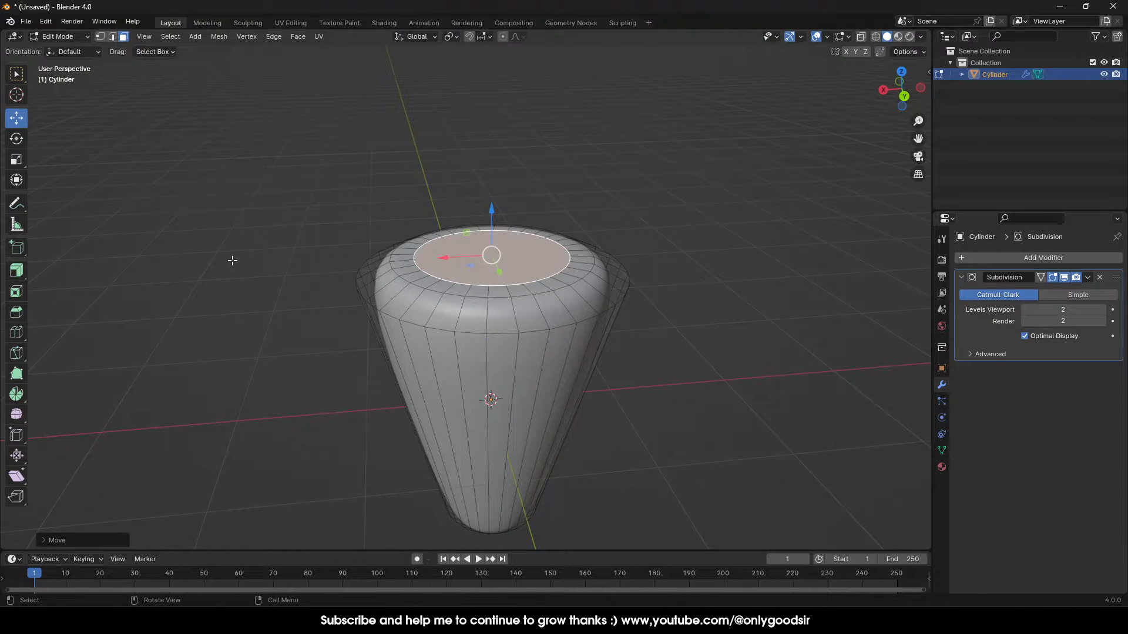
Extrude the central top face inward to form a recess and scale its floor to about 0.75
left_click(22, 273)
left_click(23, 275)
left_click_drag(485, 206, 493, 212)
key("s")
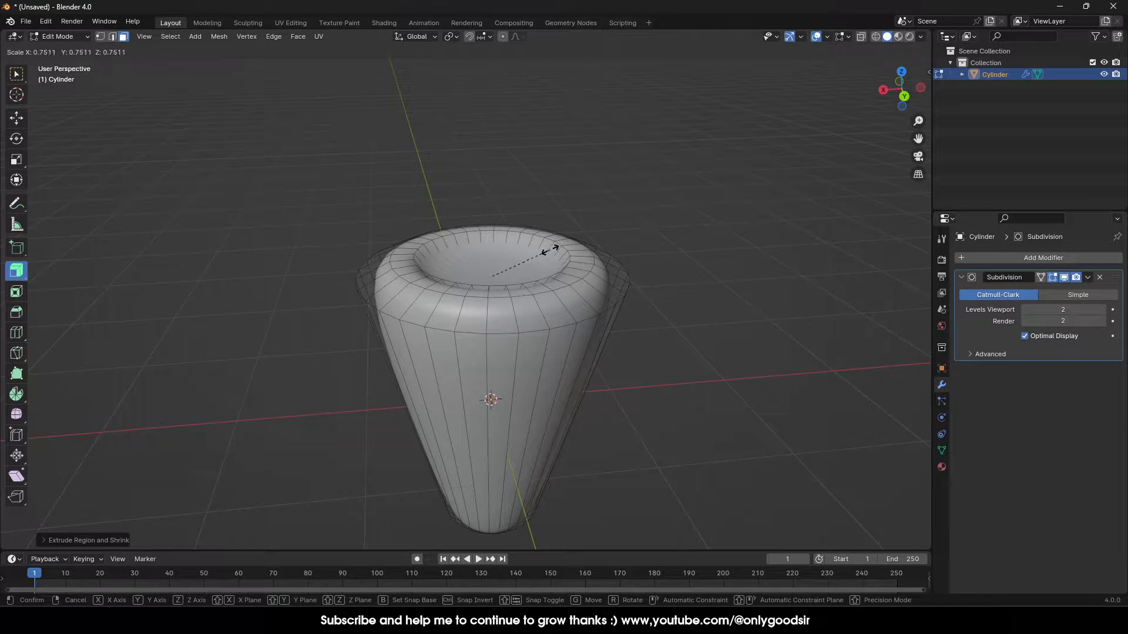
left_click(550, 252)
Add a single loop cut around the inner wall of the top recess and check the smoothed shape in Object Mode
middle_click_drag(512, 270, 453, 303)
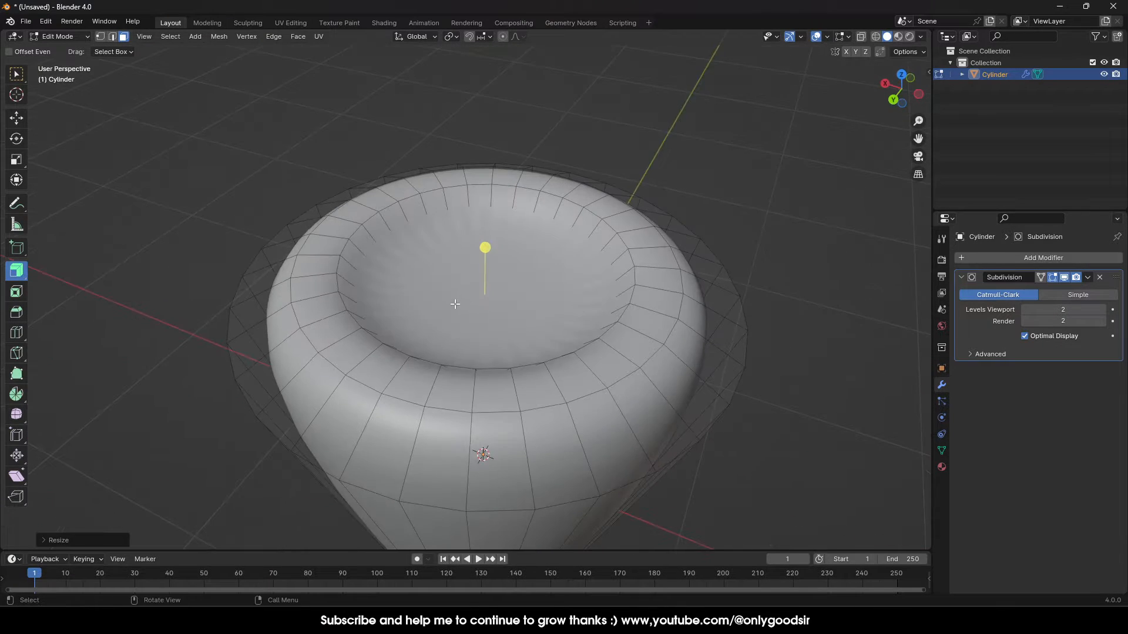
scroll(449, 306, "up", 4)
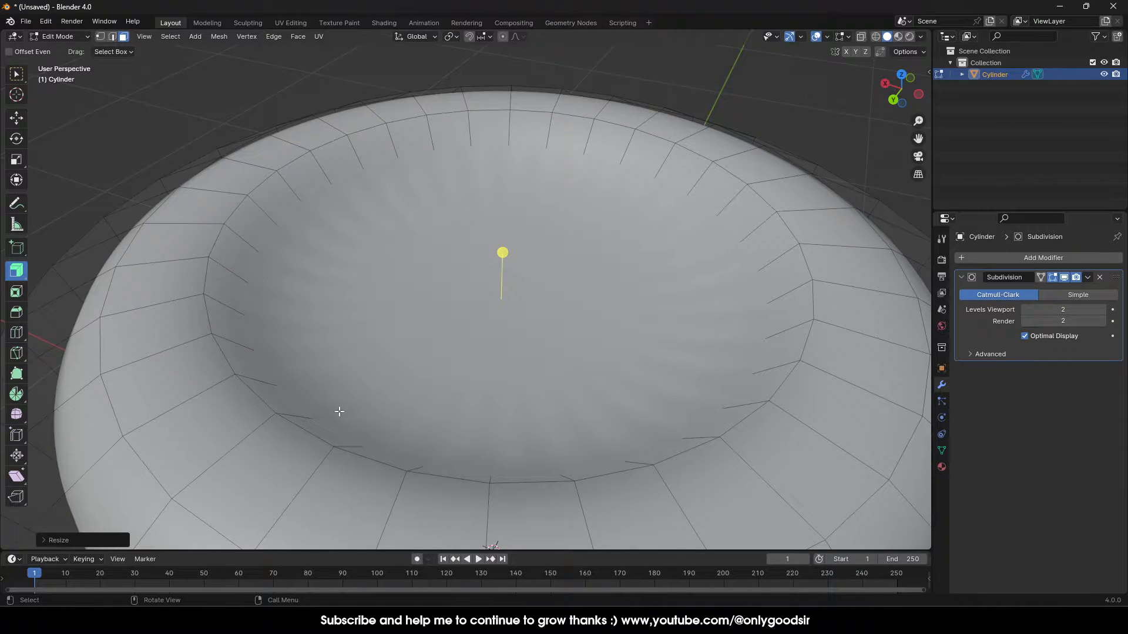
left_click(17, 333)
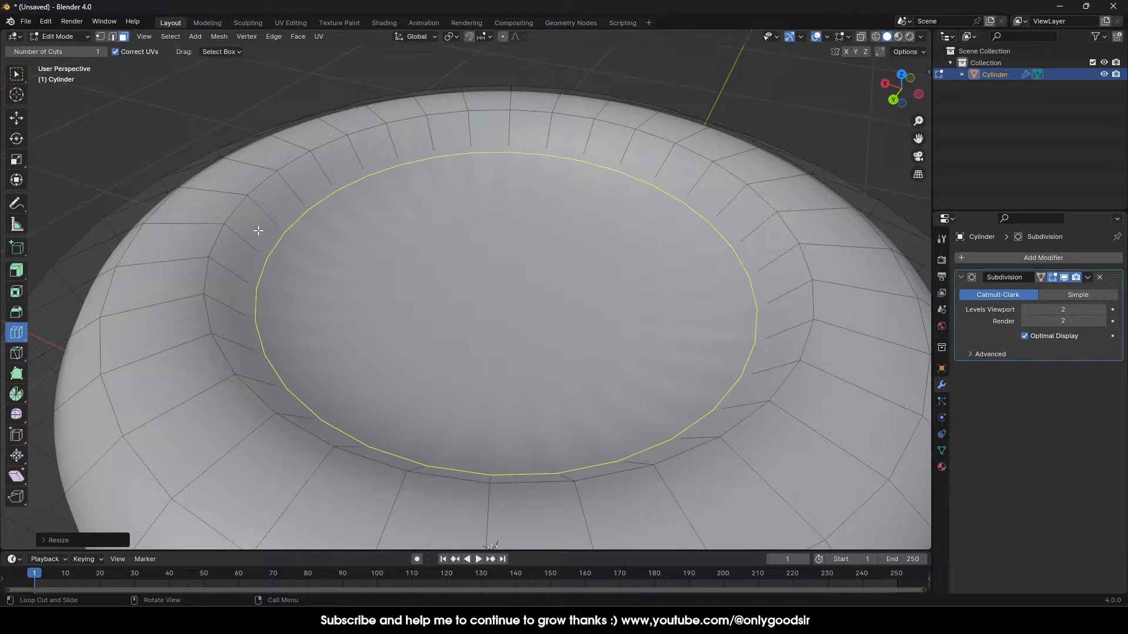
mouse_move(254, 235)
left_mouse_down()
mouse_move(259, 252)
mouse_move(232, 242)
mouse_move(267, 245)
mouse_move(251, 248)
left_mouse_up()
key("Tab")
scroll(325, 326, "down", 6)
middle_click_drag(326, 327, 492, 263)
scroll(381, 312, "down", 2)
scroll(482, 271, "up", 3)
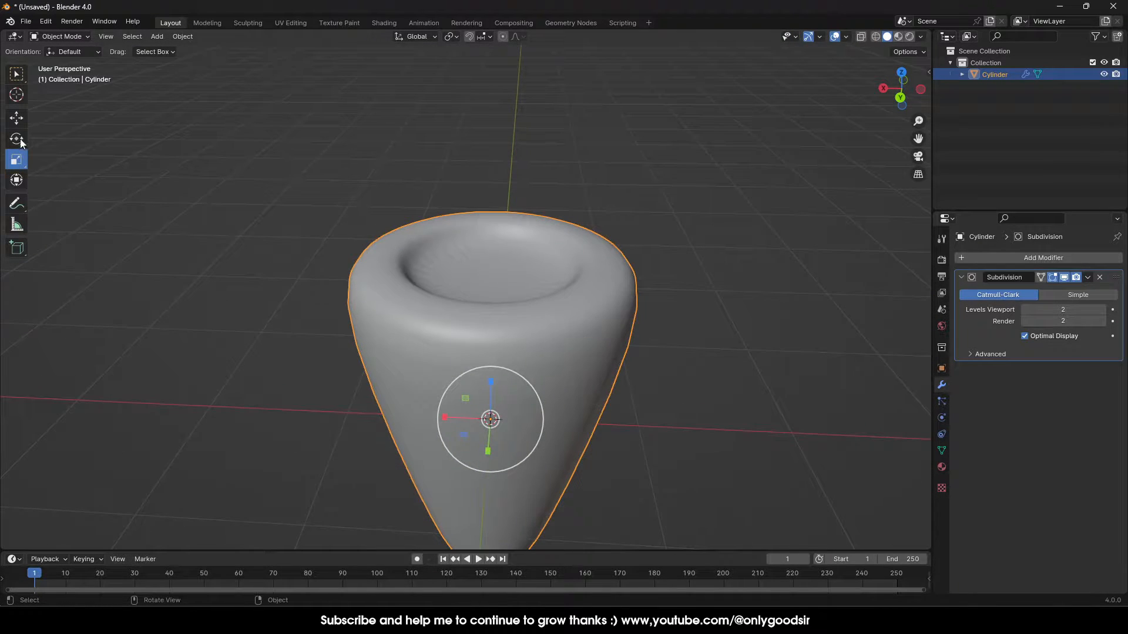
Raise the floor of the top recess slightly along Z, then check the carrot body from the side in Object Mode
left_click(17, 118)
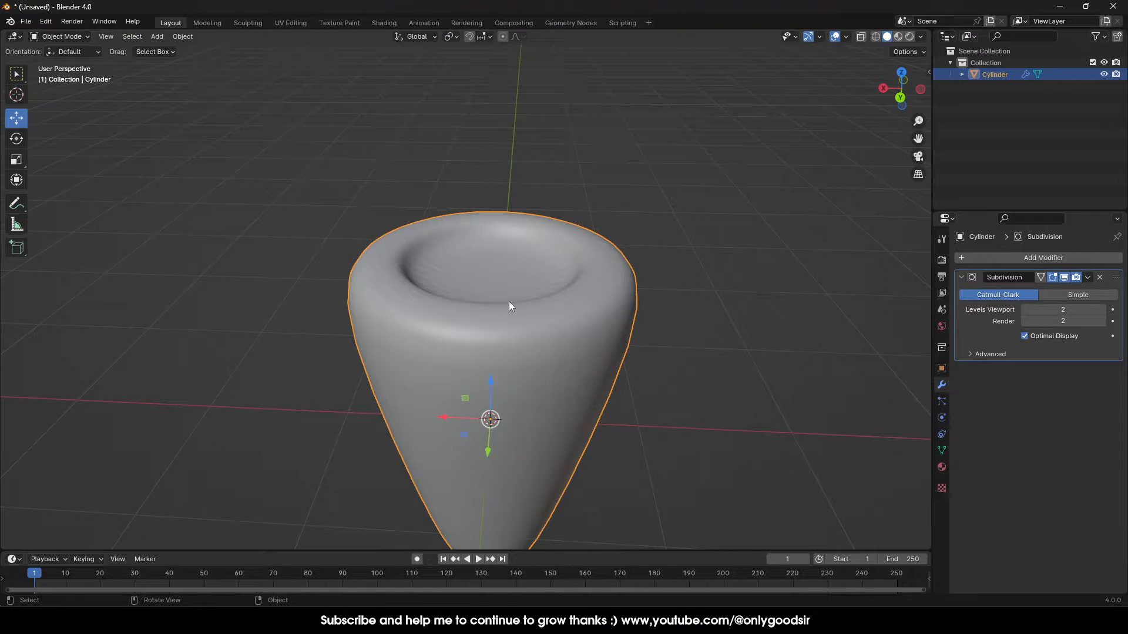
key("Tab")
left_click(123, 37)
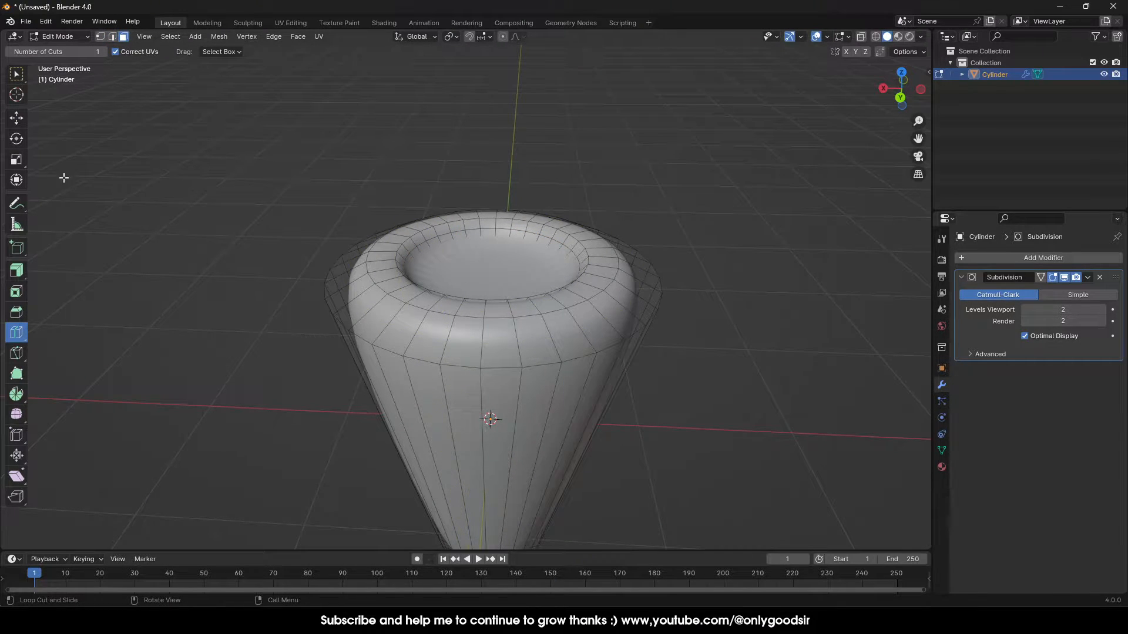
left_click(16, 118)
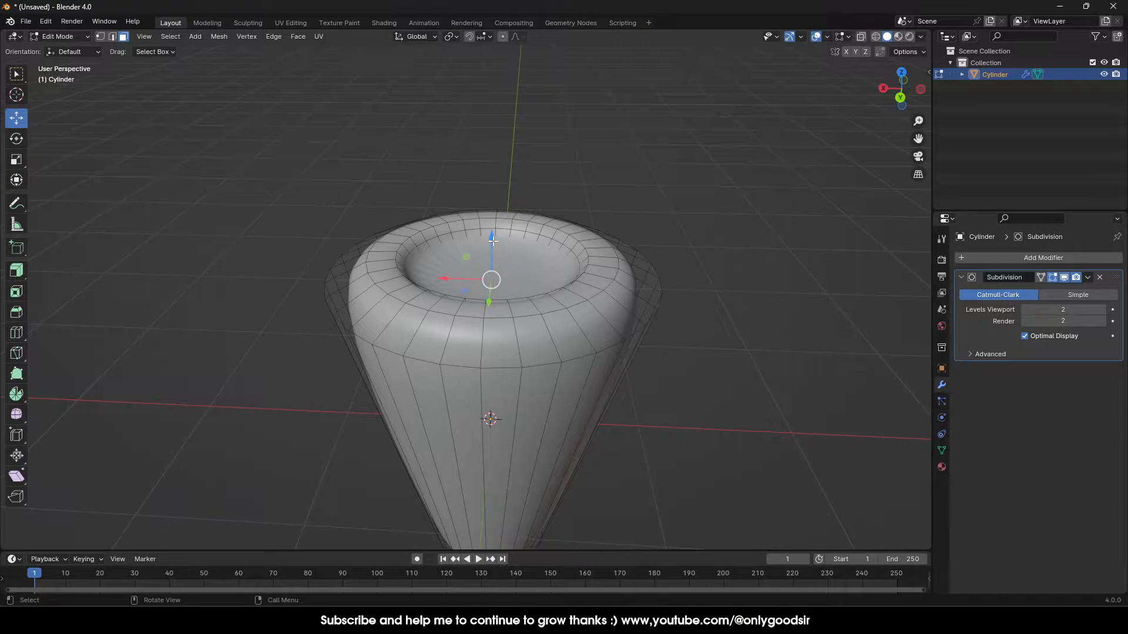
left_click_drag(493, 241, 495, 228)
key("Tab")
left_click(644, 301)
scroll(522, 405, "down", 2)
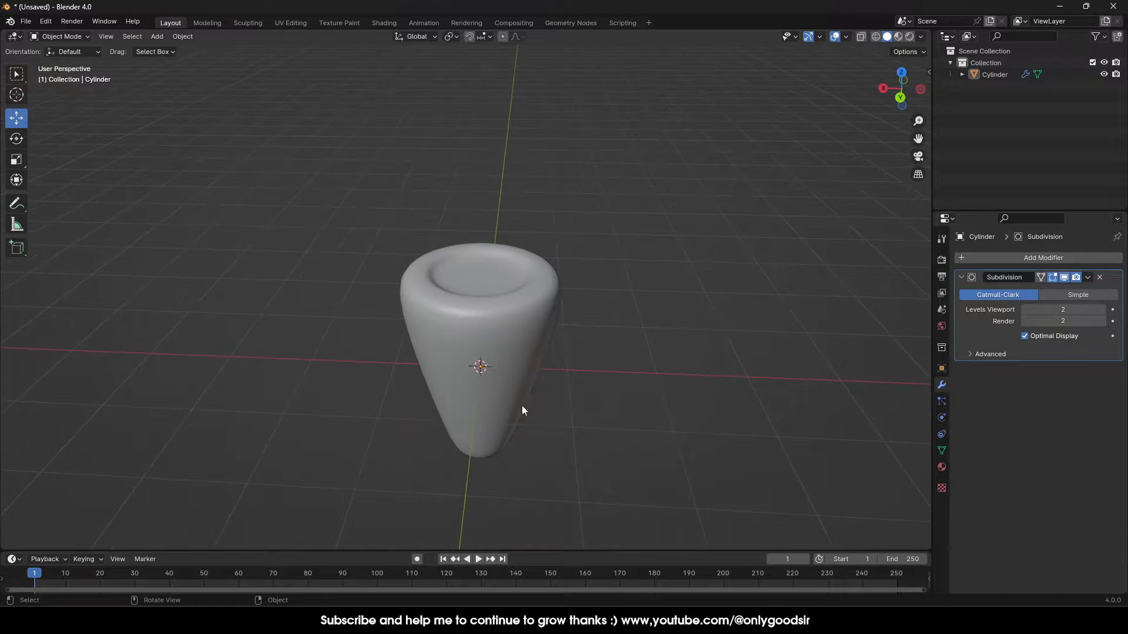
middle_click_drag(523, 409, 543, 362)
left_click(506, 335)
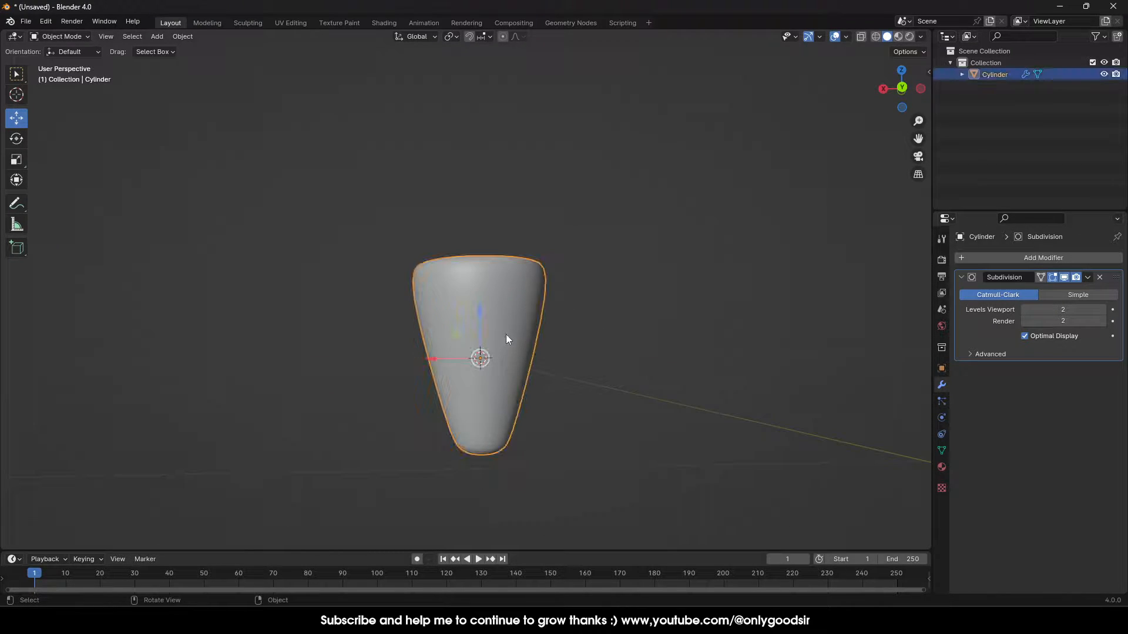
Add three separate loop cuts around the carrot body, at its middle, upper and lower sections
key("Tab")
left_click(17, 333)
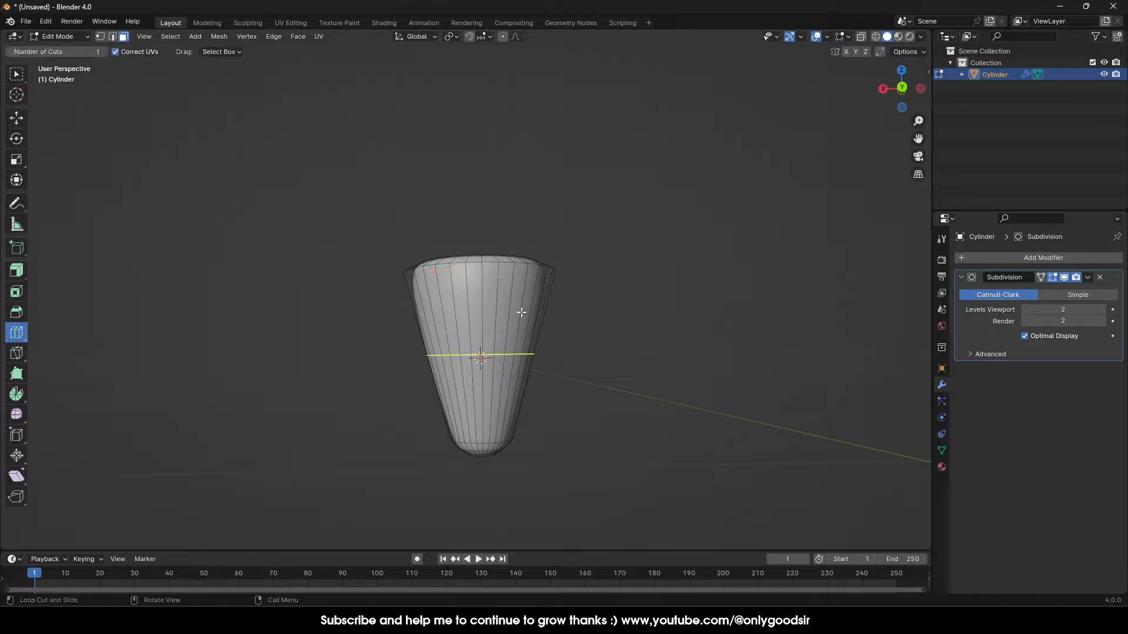
left_click(506, 353)
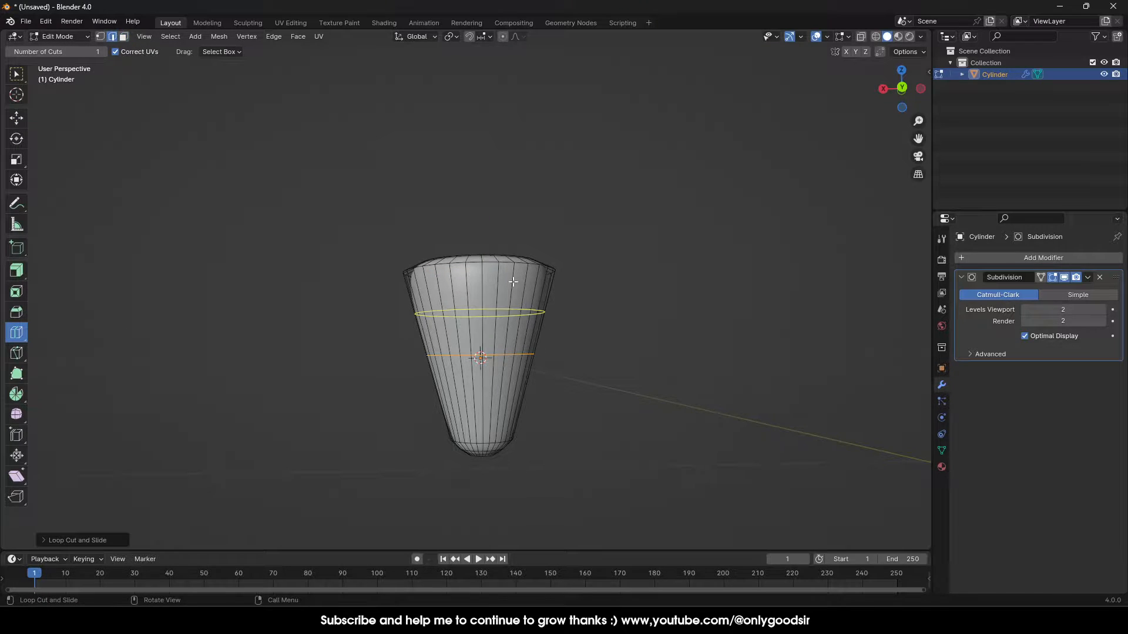
left_click(506, 313)
left_click(522, 397)
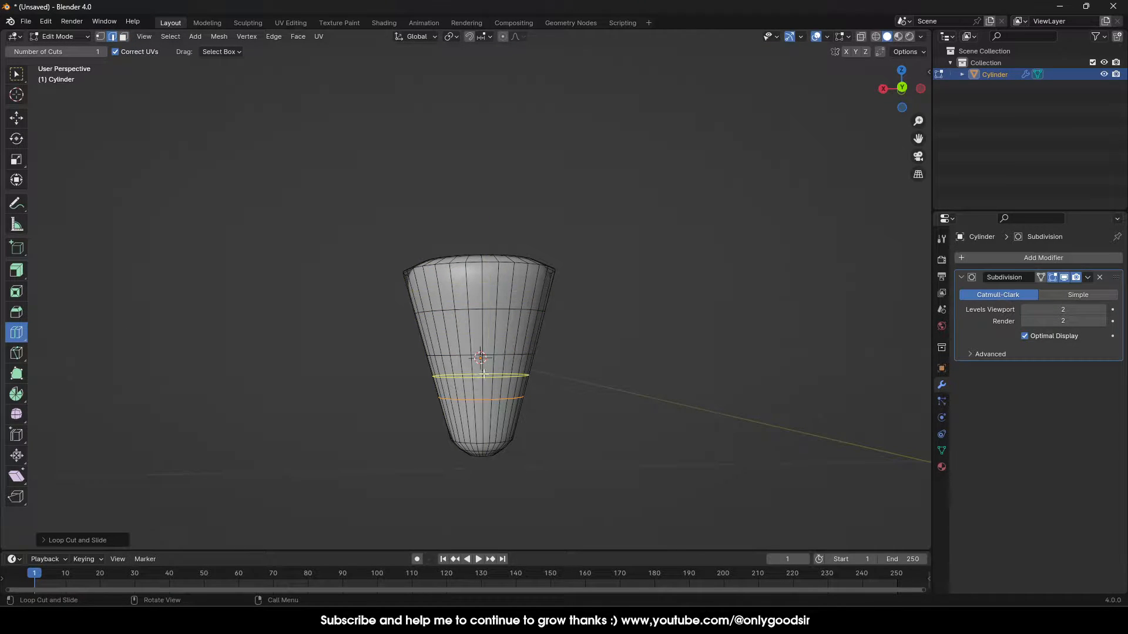
Bevel the three horizontal edge loops on the carrot body into narrow bands about 0.024 m wide
left_click(16, 118)
scroll(506, 429, "up", 3)
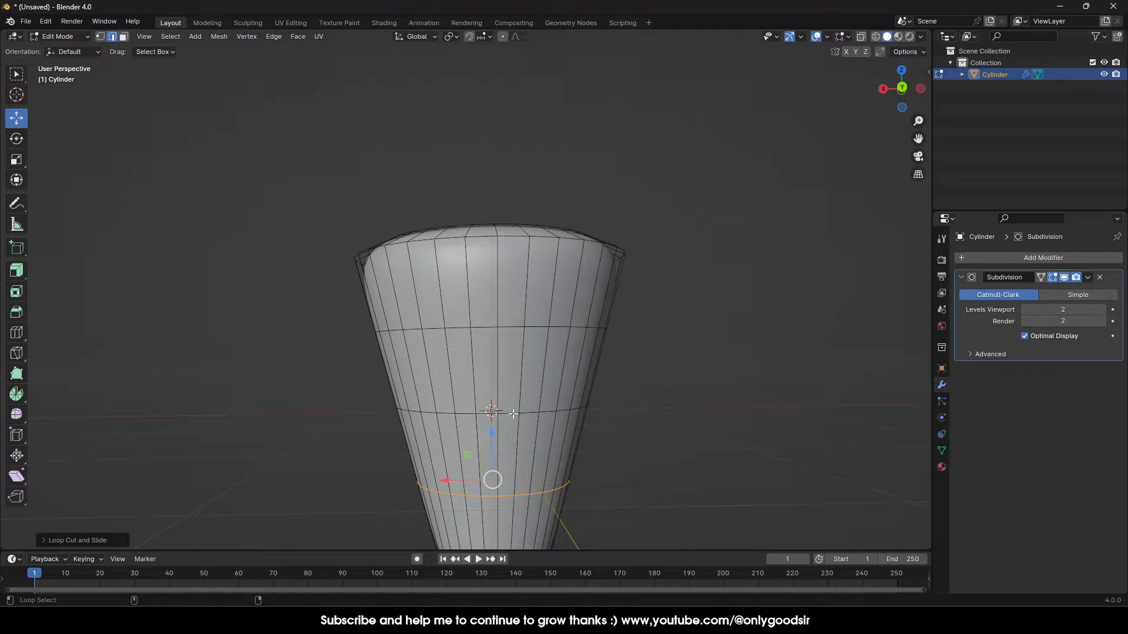
left_click(514, 413, "alt+shift")
left_click(538, 329, "alt+shift")
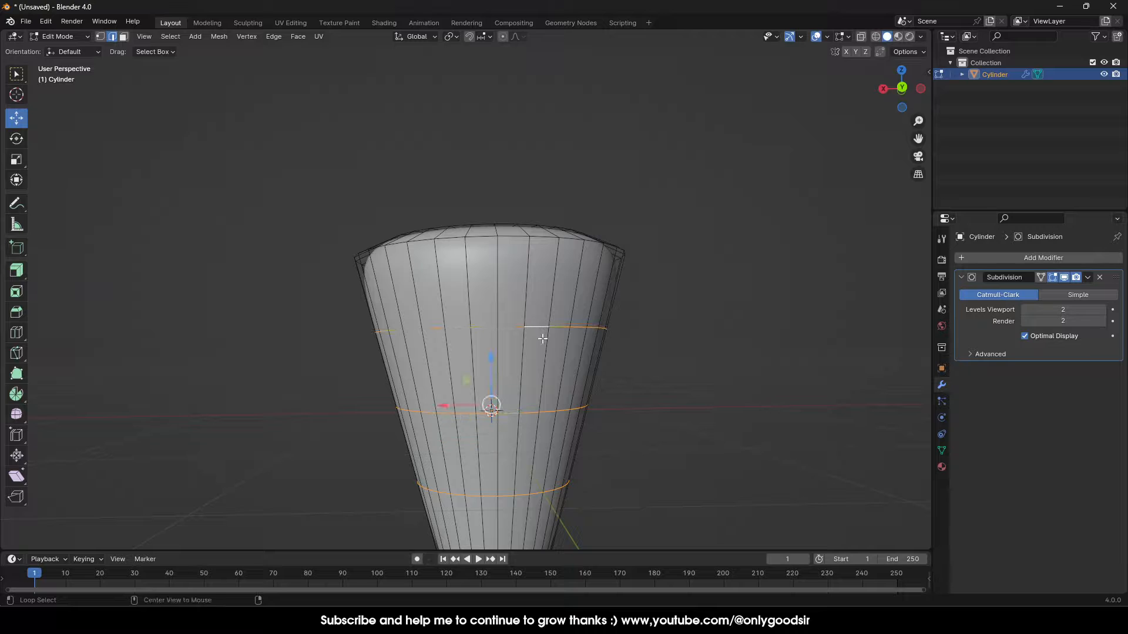
middle_click_drag(537, 328, 542, 266)
key("ctrl+e")
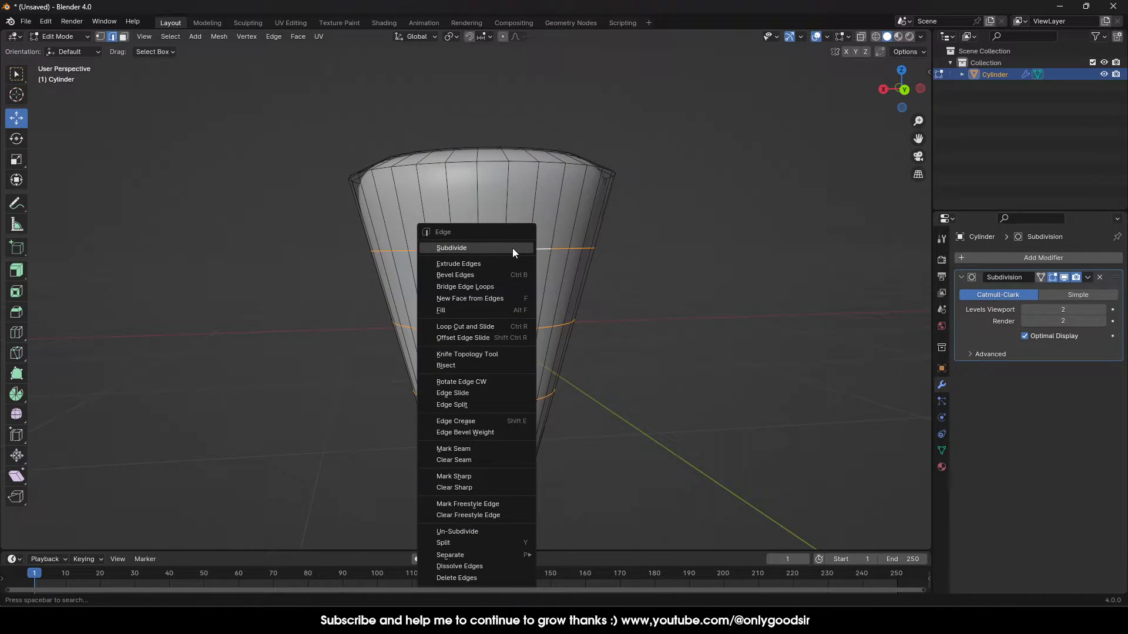
left_click(491, 276)
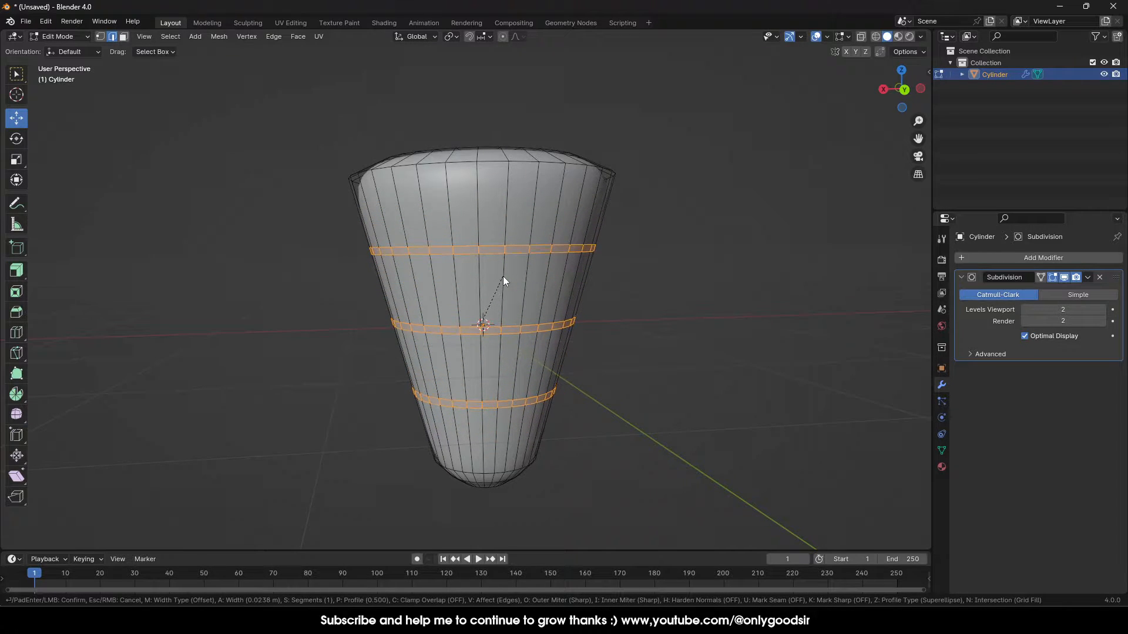
left_click(506, 277)
Extrude the three bands slightly inward along their normals to form grooves, then check the smoothed carrot in Object Mode
left_click(21, 279)
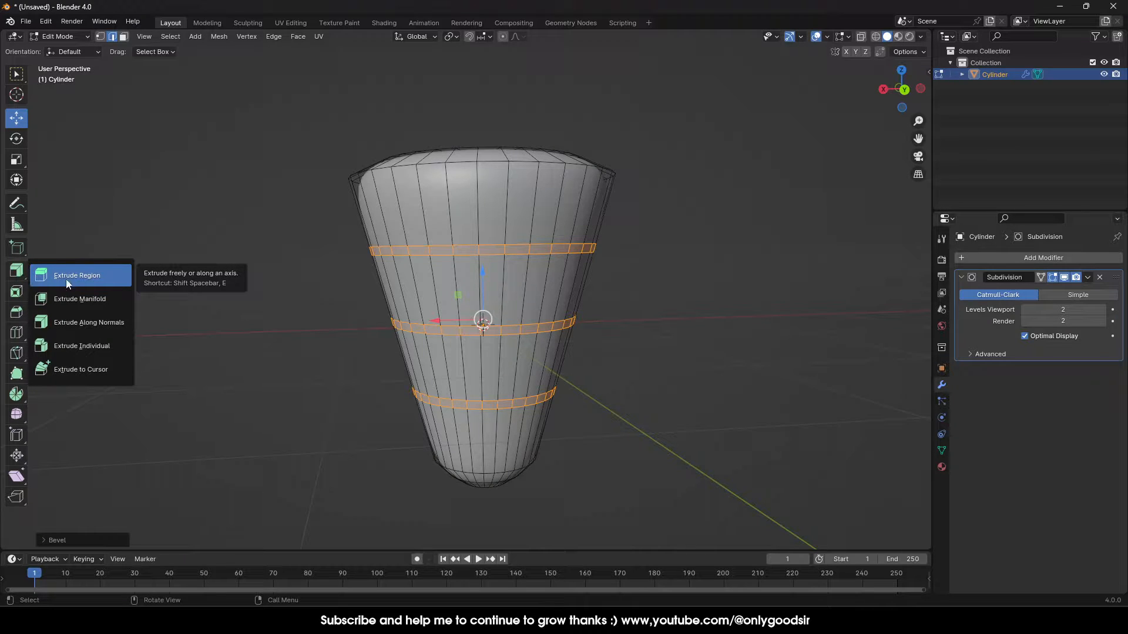
left_click(16, 269)
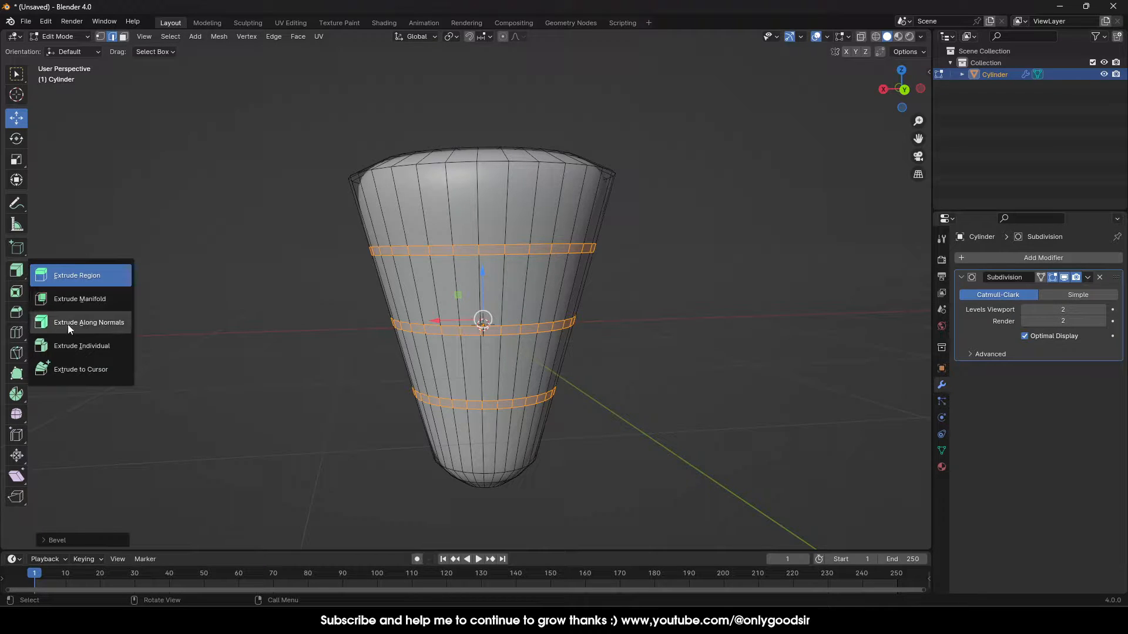
left_click(16, 273)
left_click(87, 327)
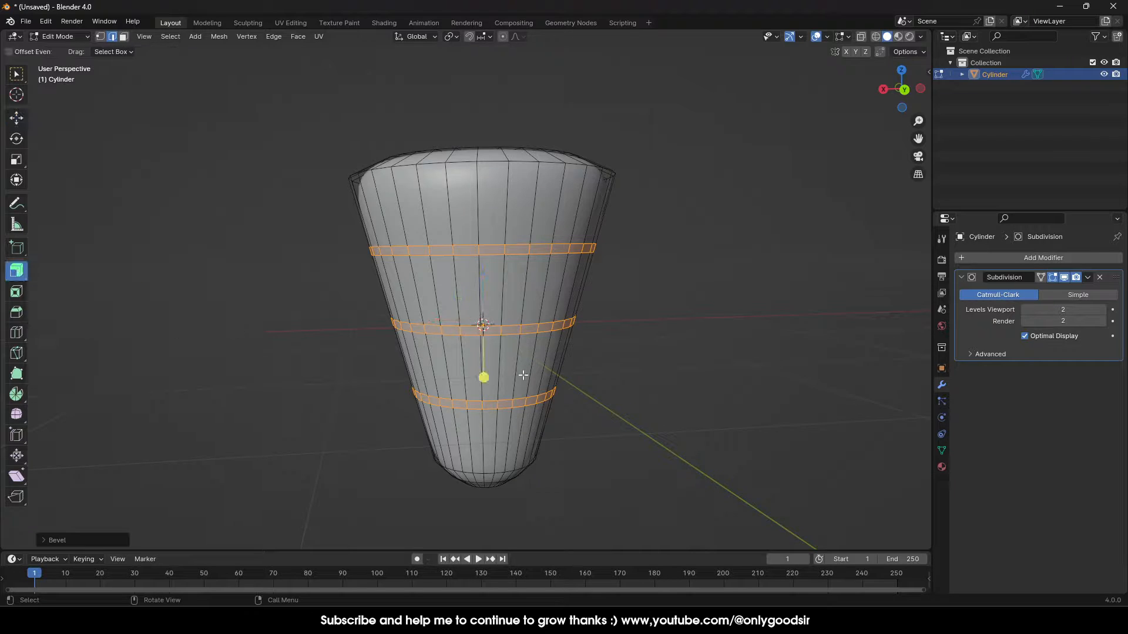
left_click_drag(481, 379, 481, 375)
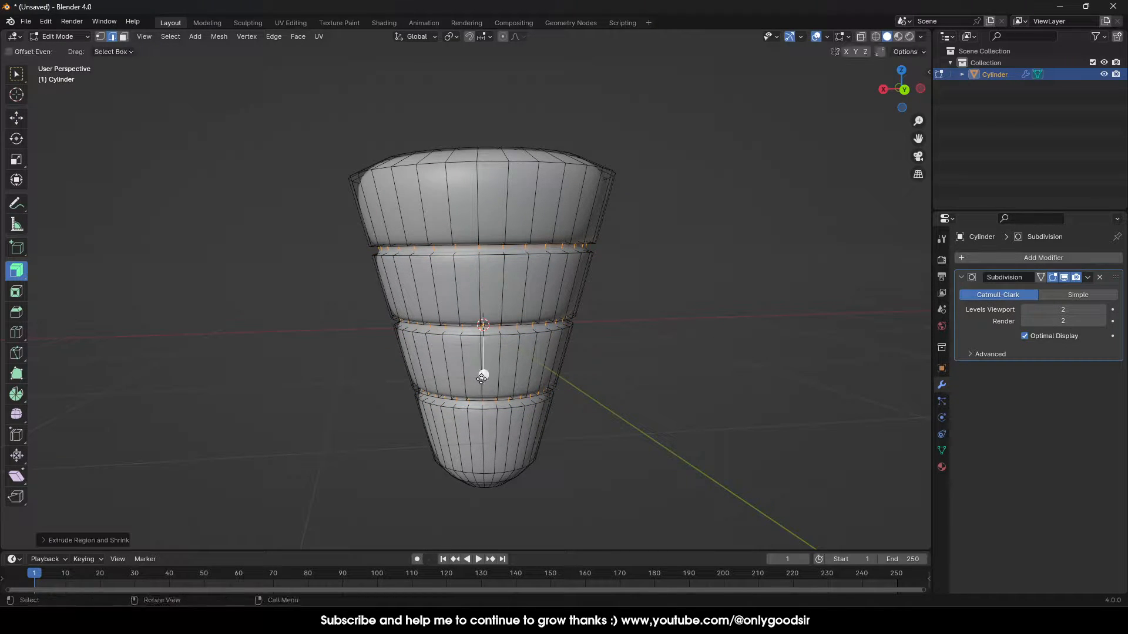
key("Tab")
scroll(604, 427, "down", 5)
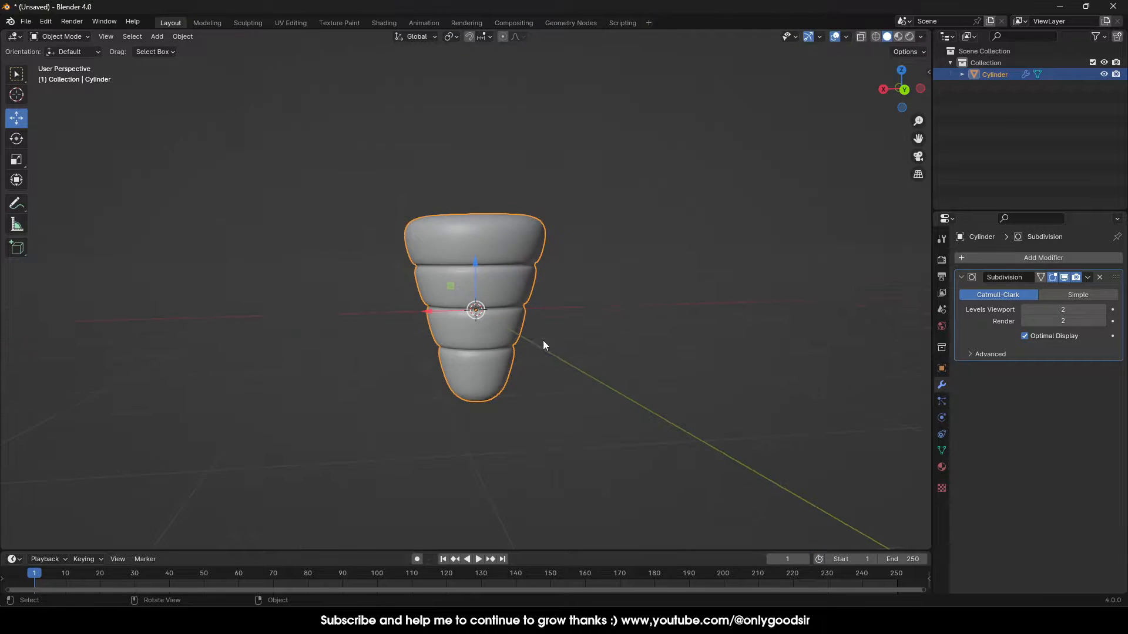
middle_click_drag(543, 340, 481, 246)
left_click(551, 366)
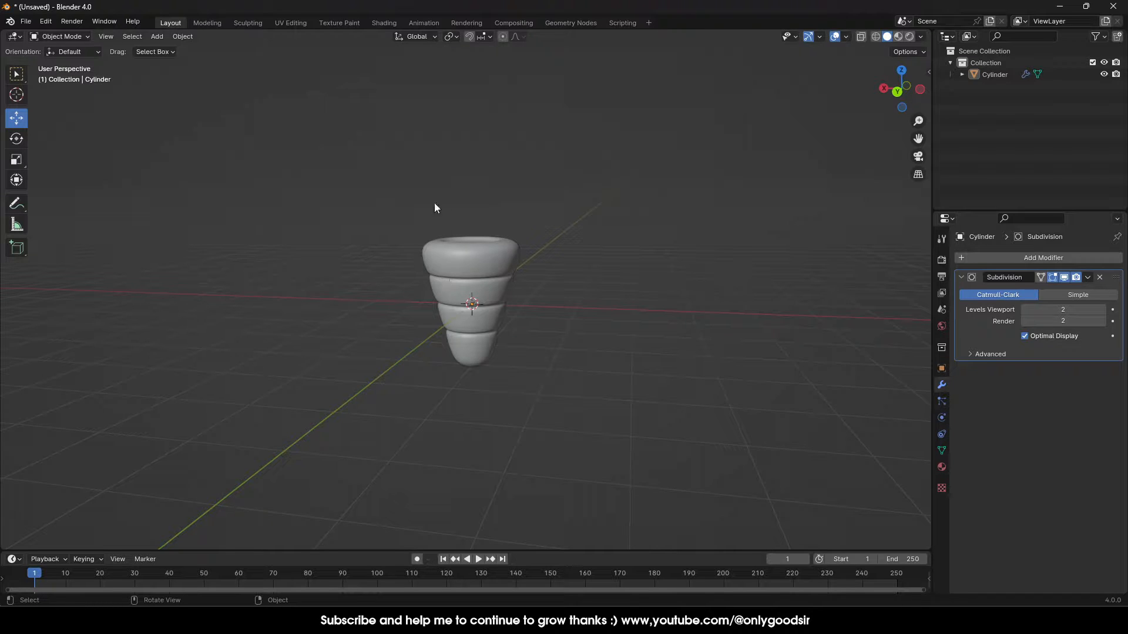
middle_click_drag(531, 214, 509, 288)
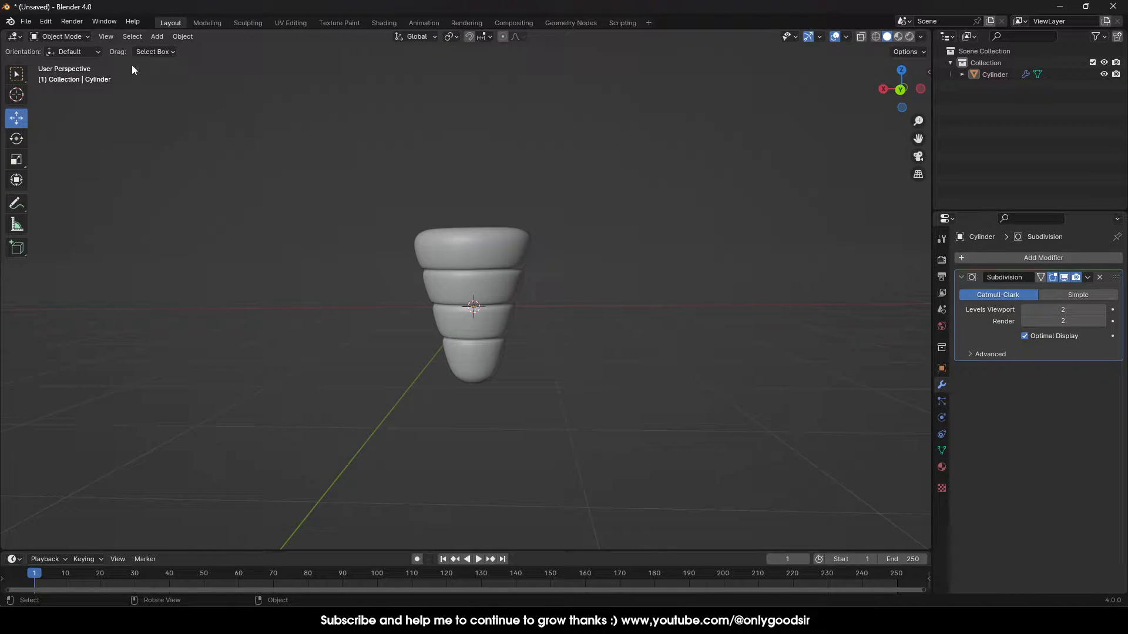
Add a mesh cylinder and raise it along Z until it sits above the carrot body
left_click(157, 37)
mouse_move(176, 52)
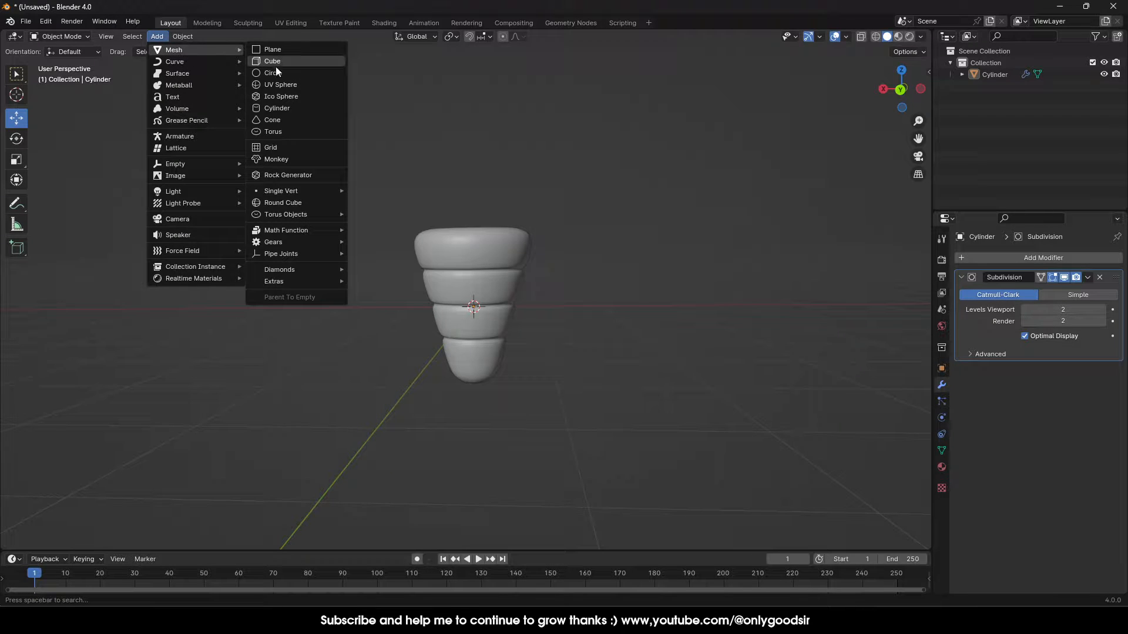
left_click(280, 108)
left_click_drag(484, 280, 481, 124)
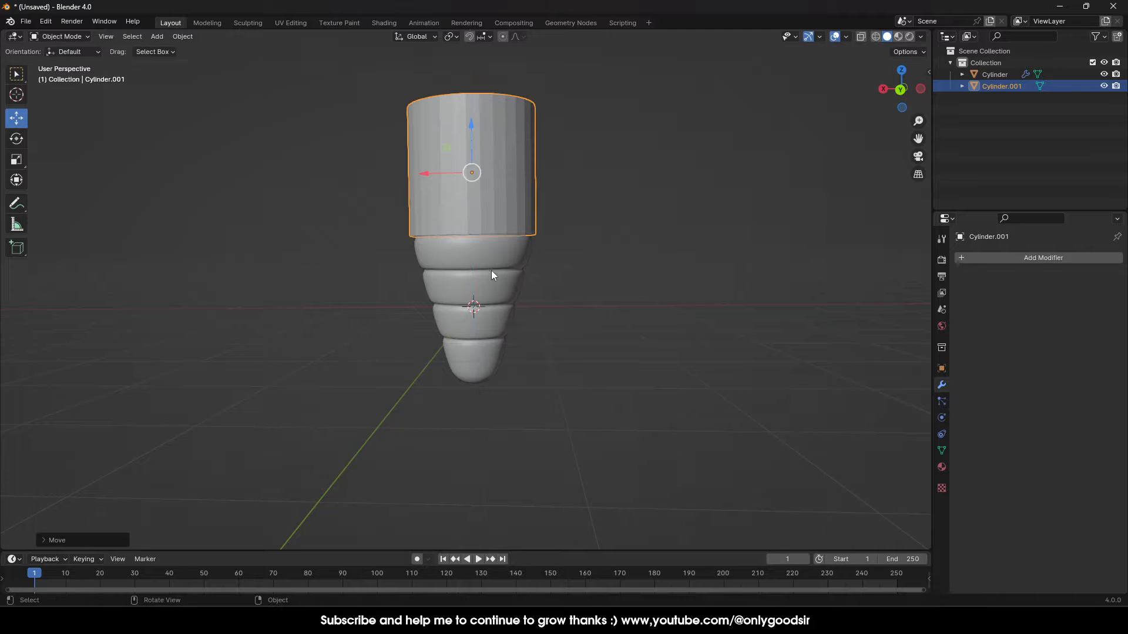
Rename the carrot body object as CARROT and the new cylinder as ROOT
left_click(491, 270)
double_click(996, 74)
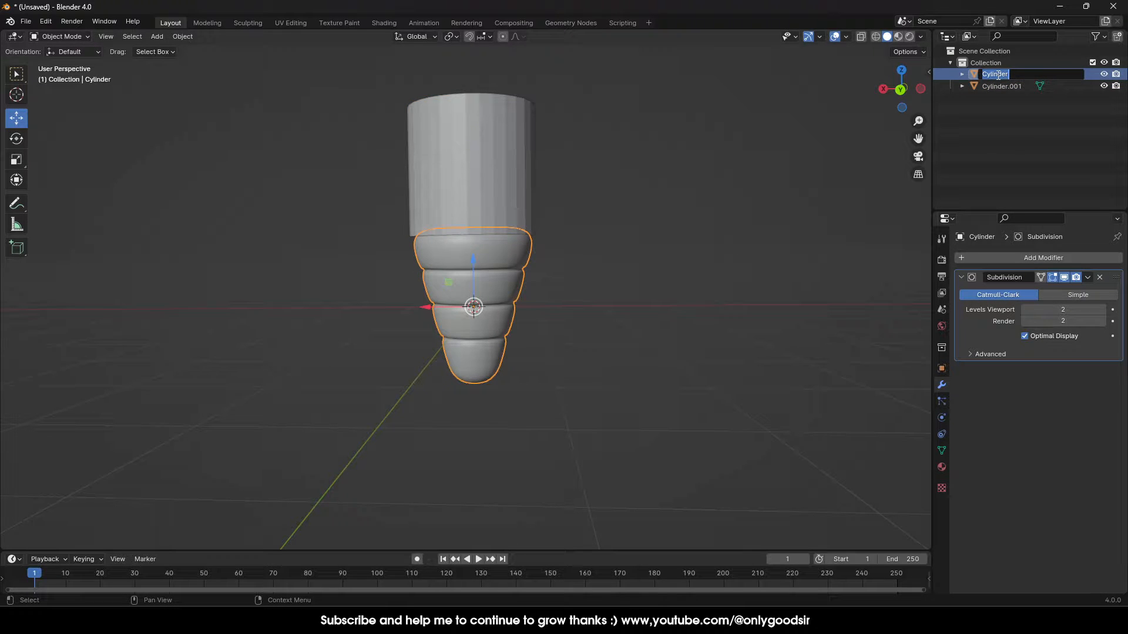
type("CARROT")
key("Return")
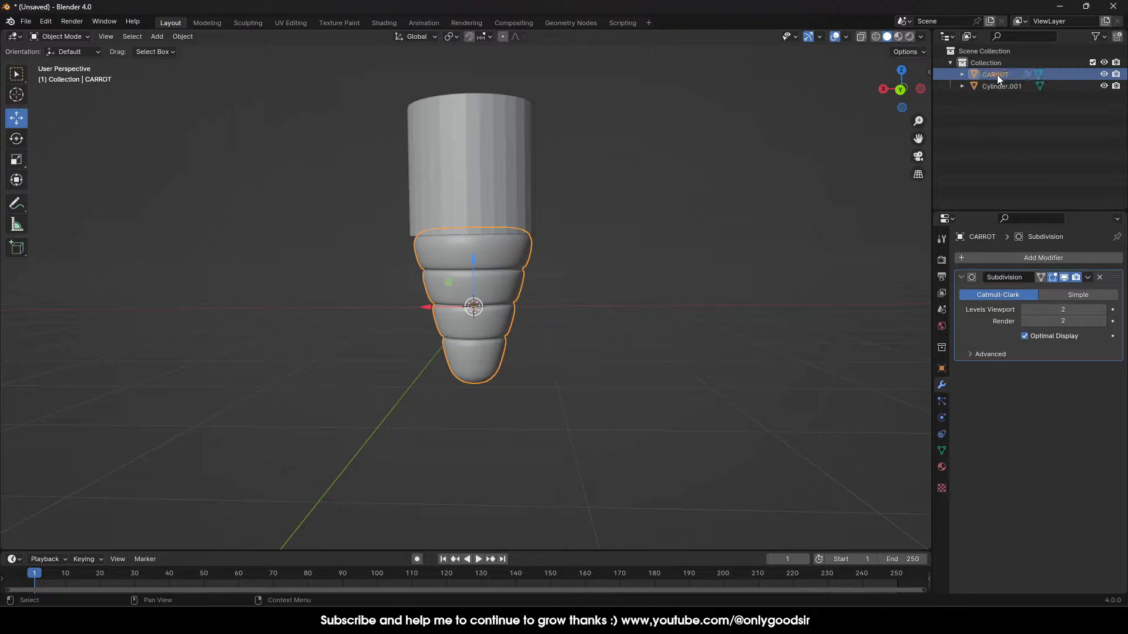
double_click(1002, 86)
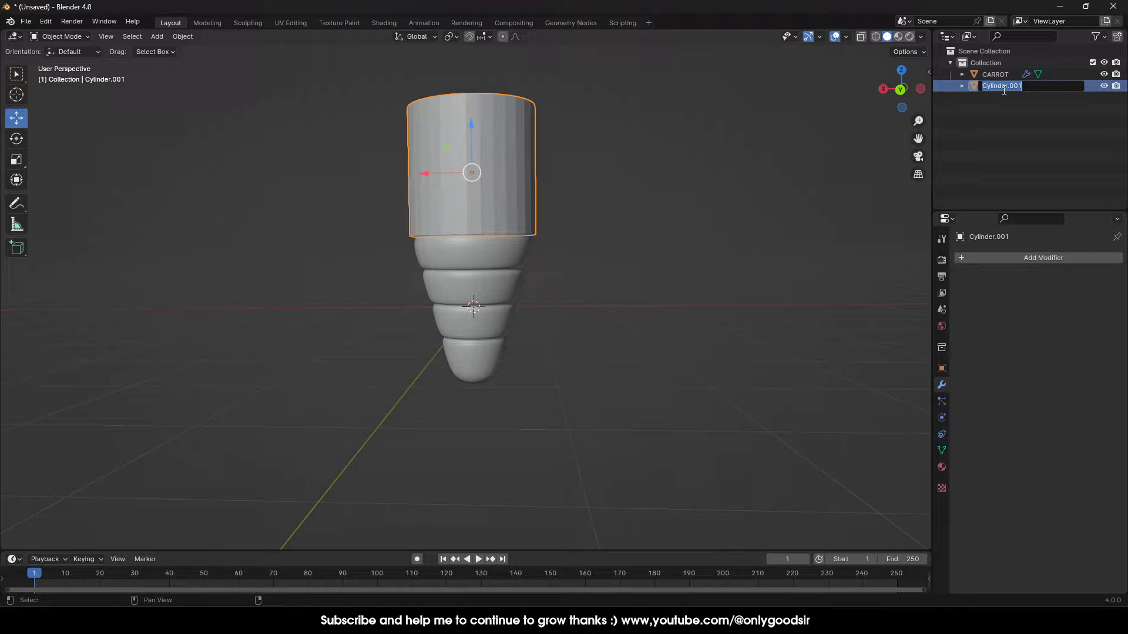
type("ROOT")
key("Return")
Scale the ROOT cylinder down to a small stem and lower it along Z into the carrot's top recess
key("s")
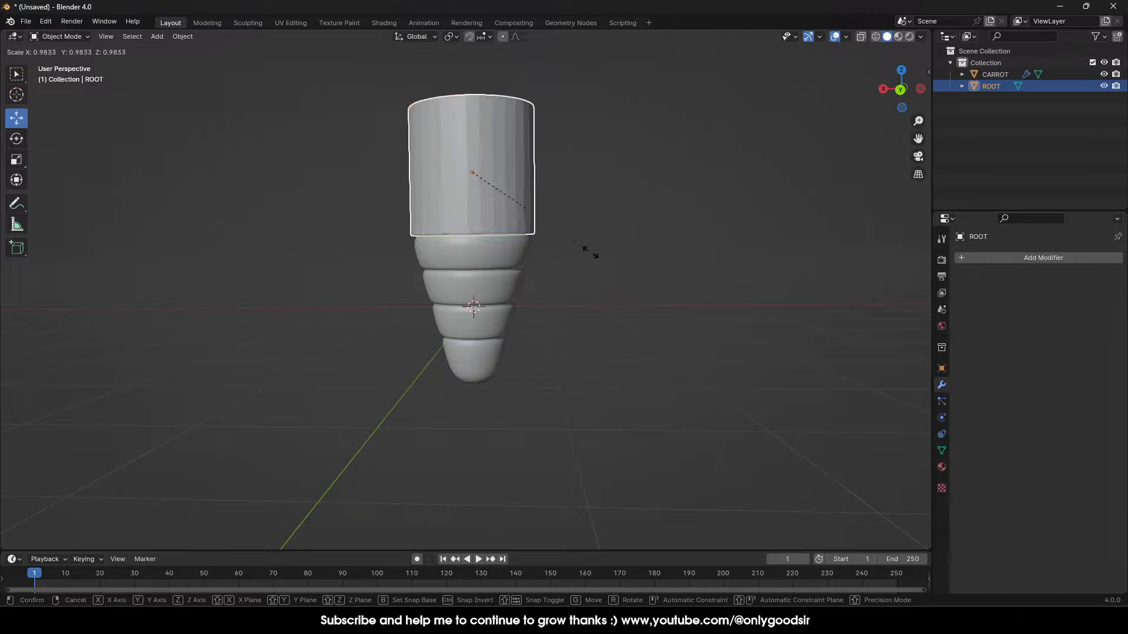
left_click(483, 222)
left_click_drag(468, 128, 473, 175)
middle_click_drag(541, 200, 545, 227)
key("s")
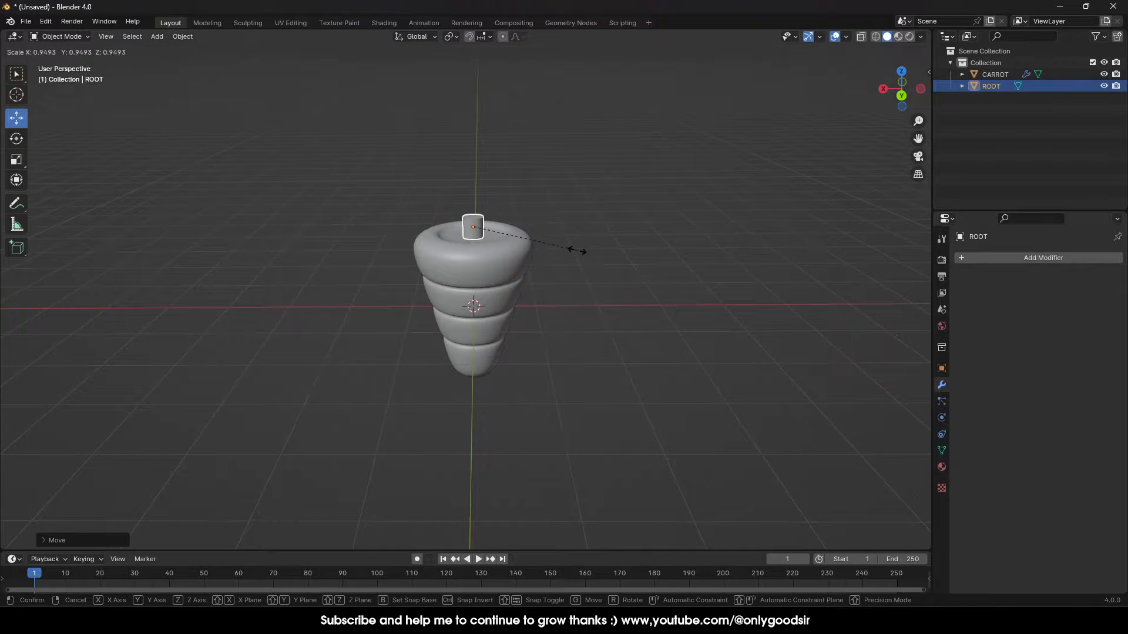
left_click(544, 255)
left_click_drag(473, 178, 475, 184)
scroll(499, 230, "up", 2)
middle_click_drag(500, 230, 506, 262)
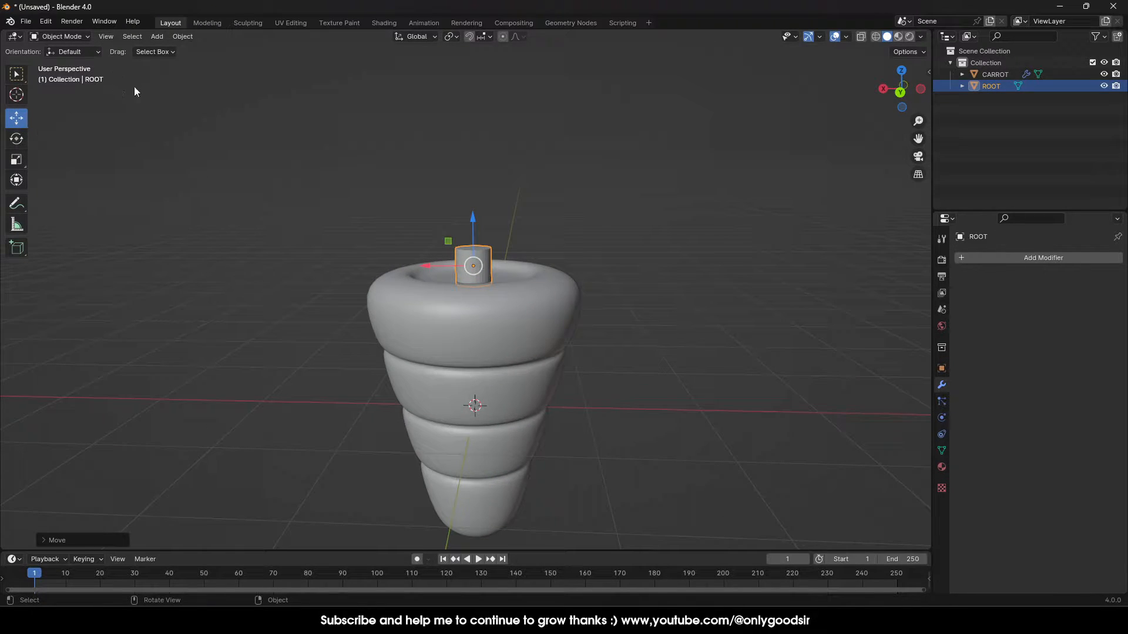
Raise the top face of ROOT along Z to lengthen the stem and scale that face up to about 2
left_click(58, 36)
left_click(59, 64)
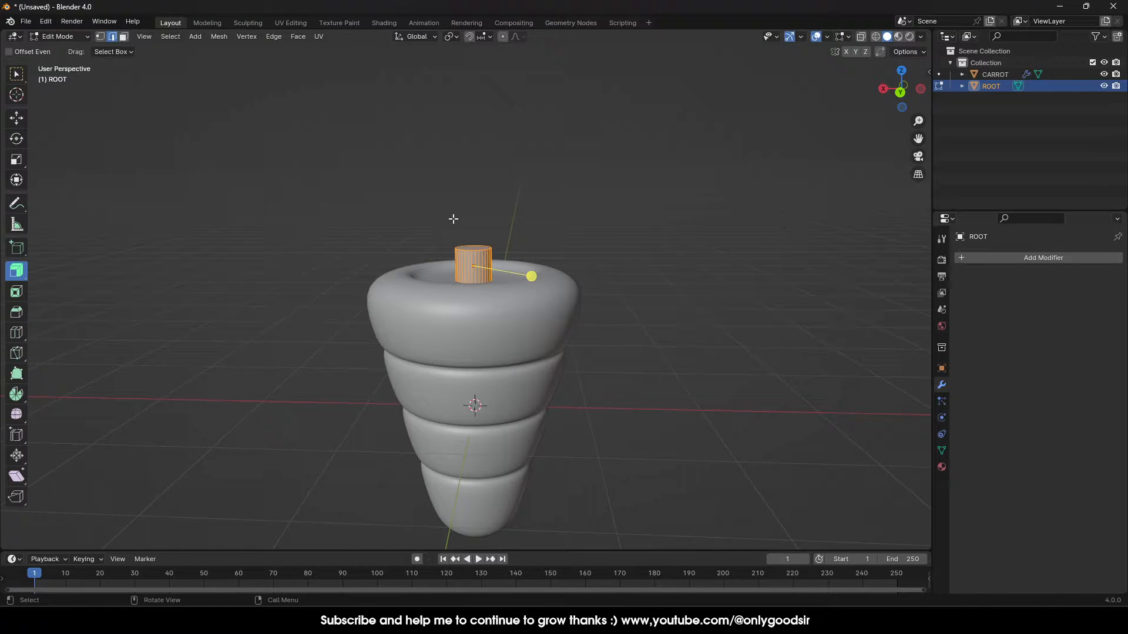
left_click(121, 37)
left_click(16, 120)
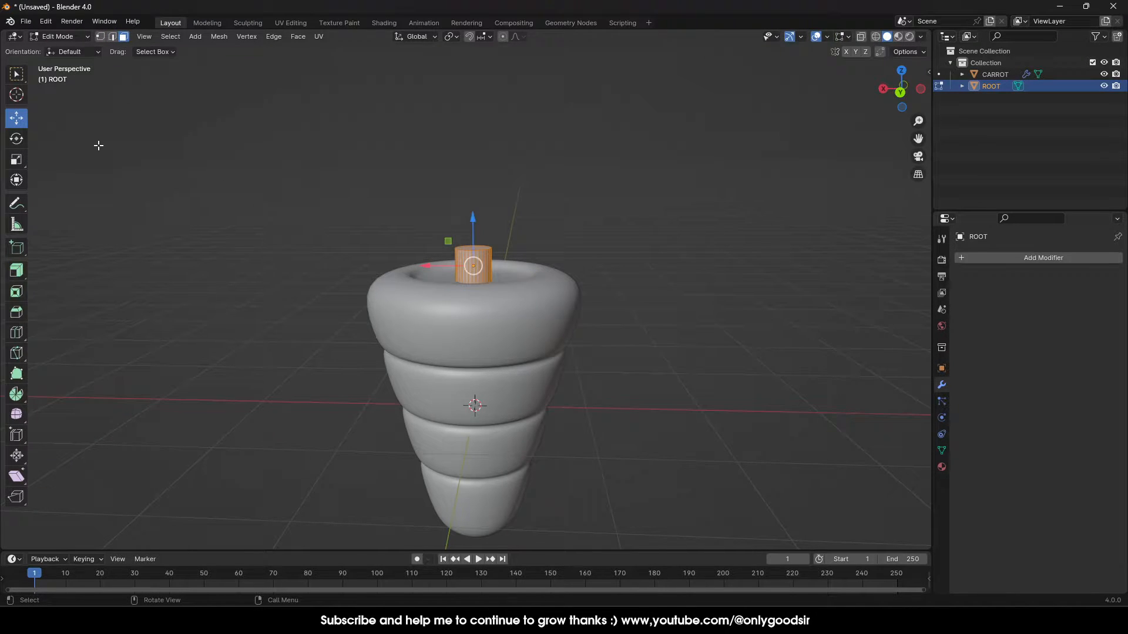
left_click(473, 249)
left_click_drag(473, 205, 482, 127)
key("s")
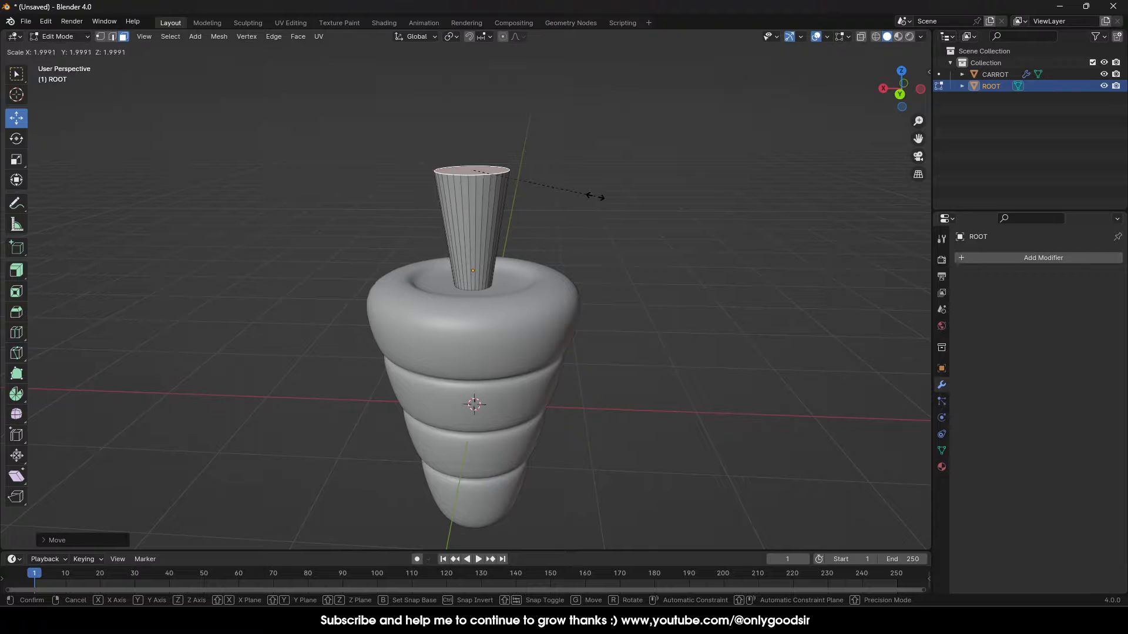
left_click(594, 197)
middle_click_drag(532, 231, 395, 179)
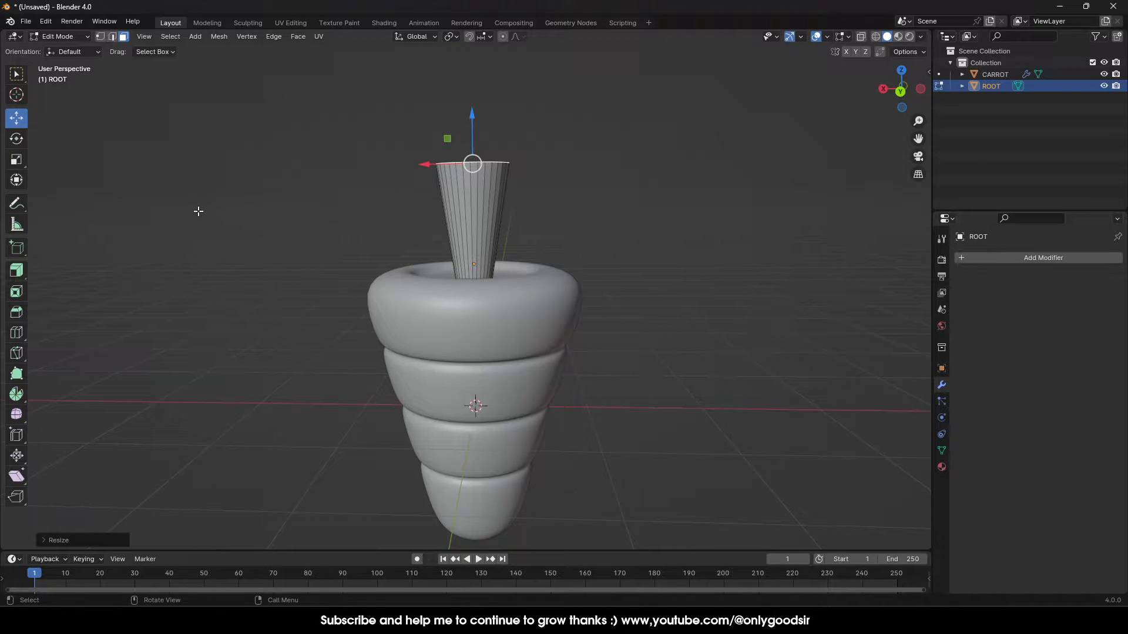
Add three loop cuts along the ROOT stem and scale the lowest loop inward to narrow its base
left_click(17, 332)
left_click_drag(497, 223, 495, 252)
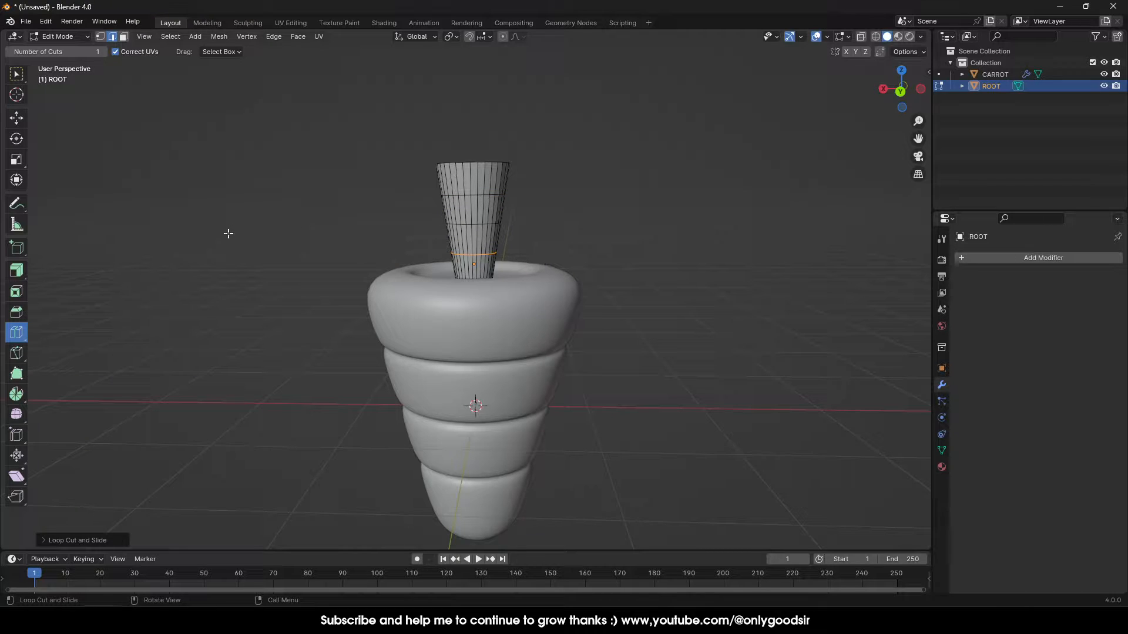
key("s")
left_click(549, 249)
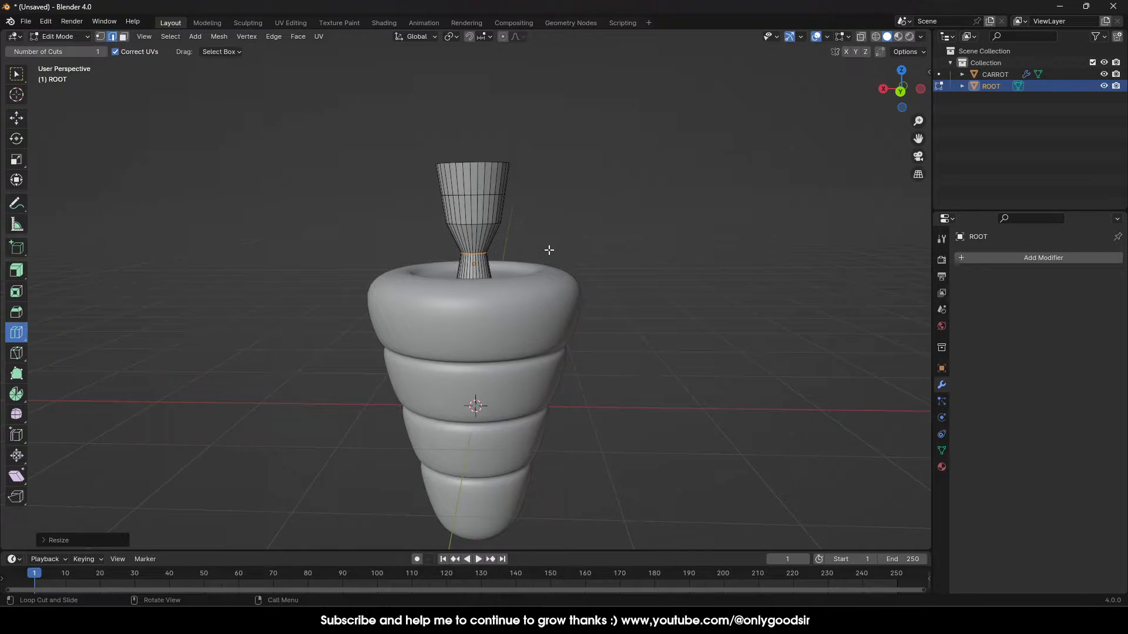
Scale the middle edge loop of the ROOT stem inward to about 0.51
left_click(16, 118)
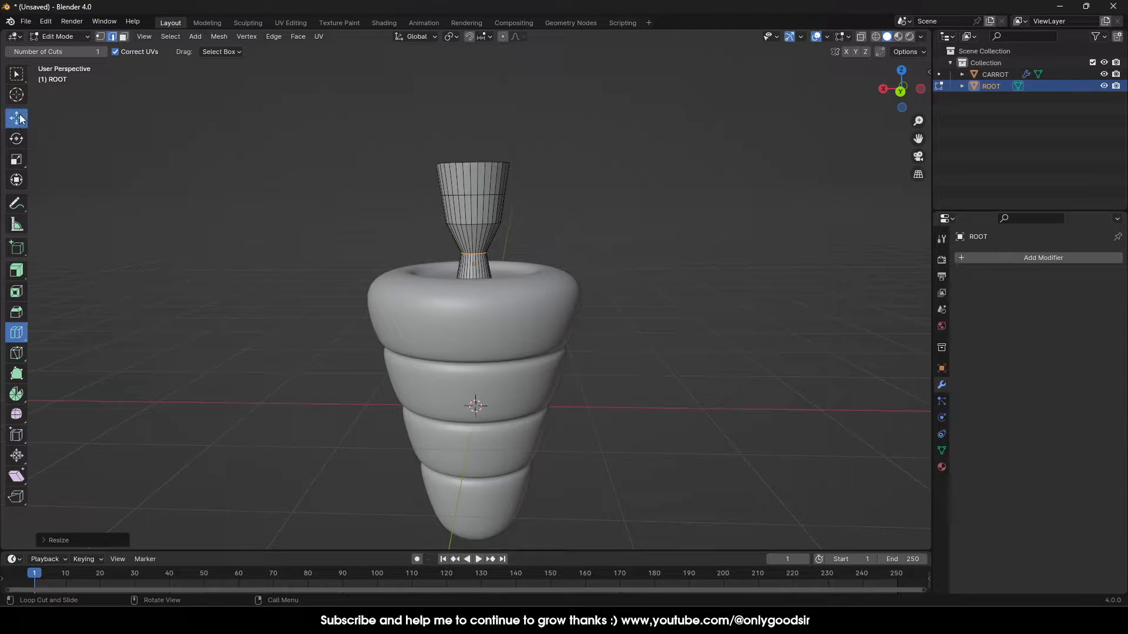
left_click(488, 225, "alt")
key("s")
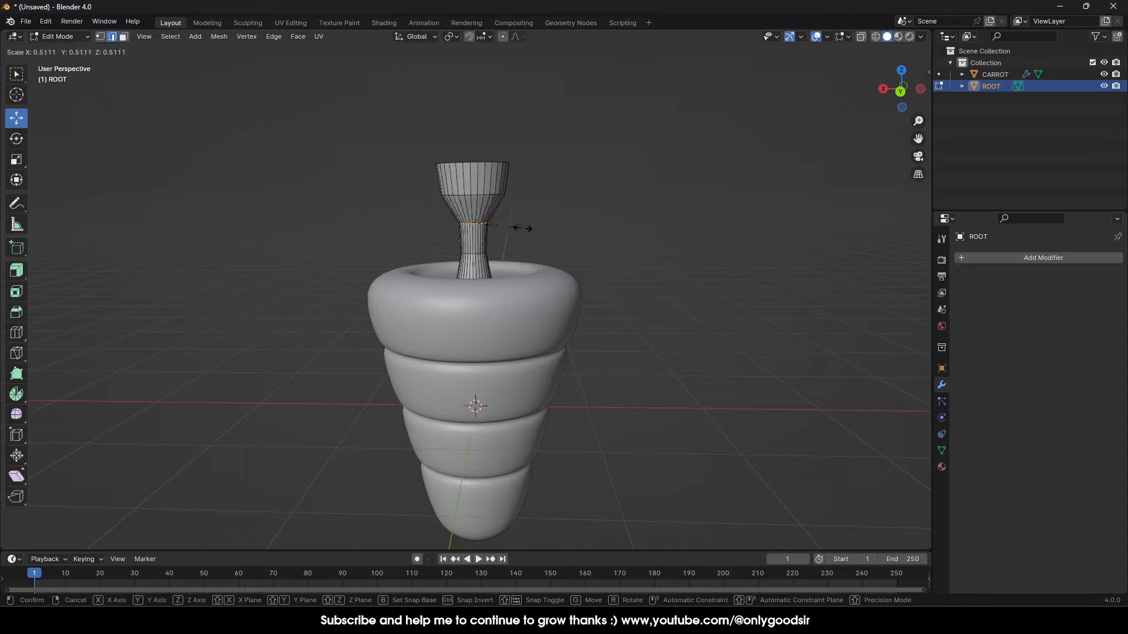
left_click(521, 228)
left_click(490, 194, "alt")
left_click(487, 201, "alt")
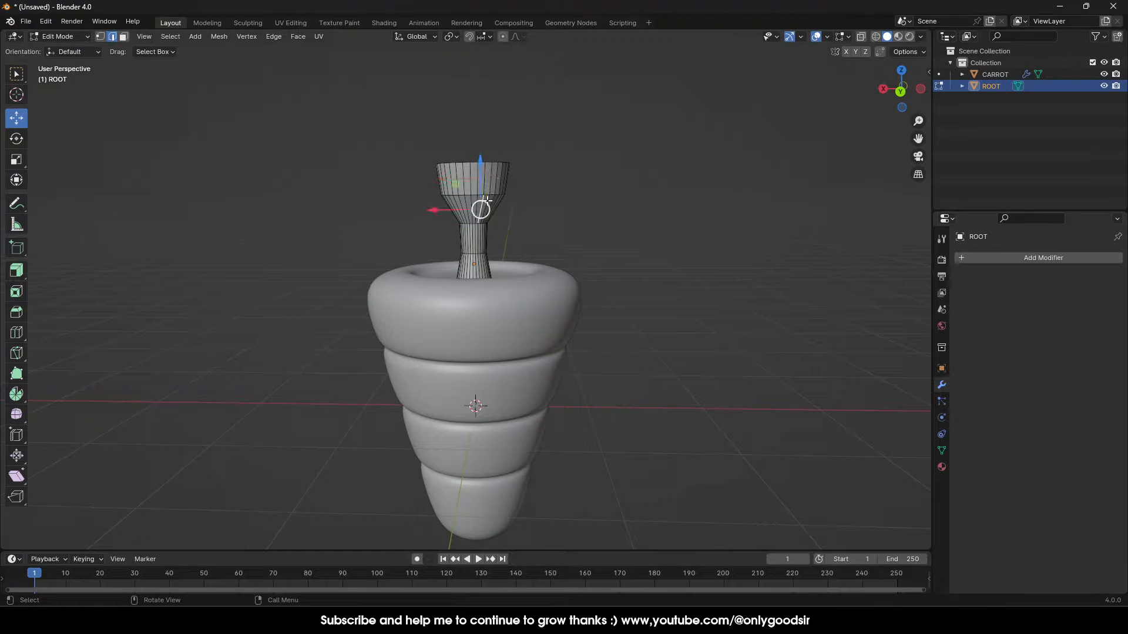
Extrude the top face of the ROOT stem upward along Z, scale it inward and lower it slightly
mouse_move(490, 197)
middle_mouse_down()
mouse_move(489, 232)
mouse_move(519, 249)
mouse_move(473, 197)
middle_mouse_up()
scroll(544, 216, "up", 4)
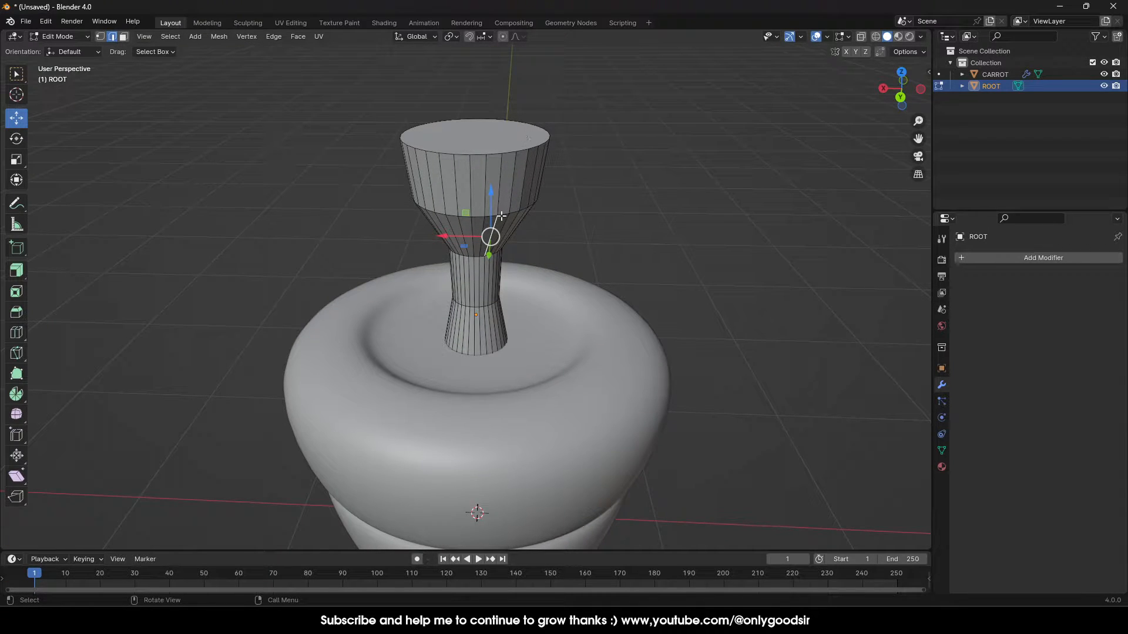
middle_click_drag(501, 216, 484, 251)
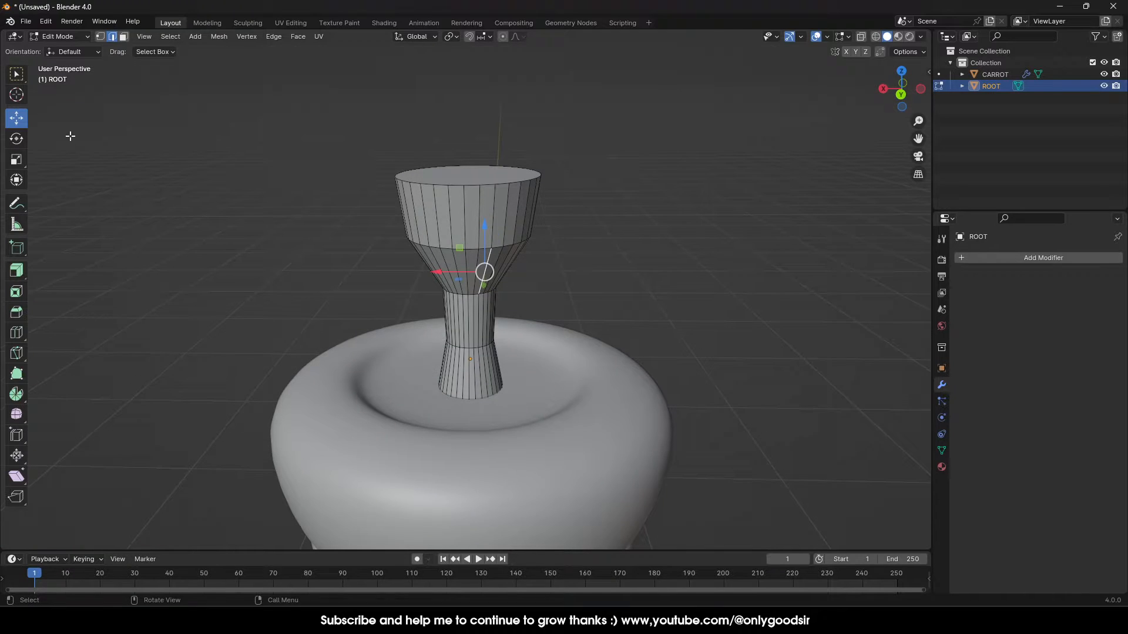
left_click(124, 39)
left_click(492, 174)
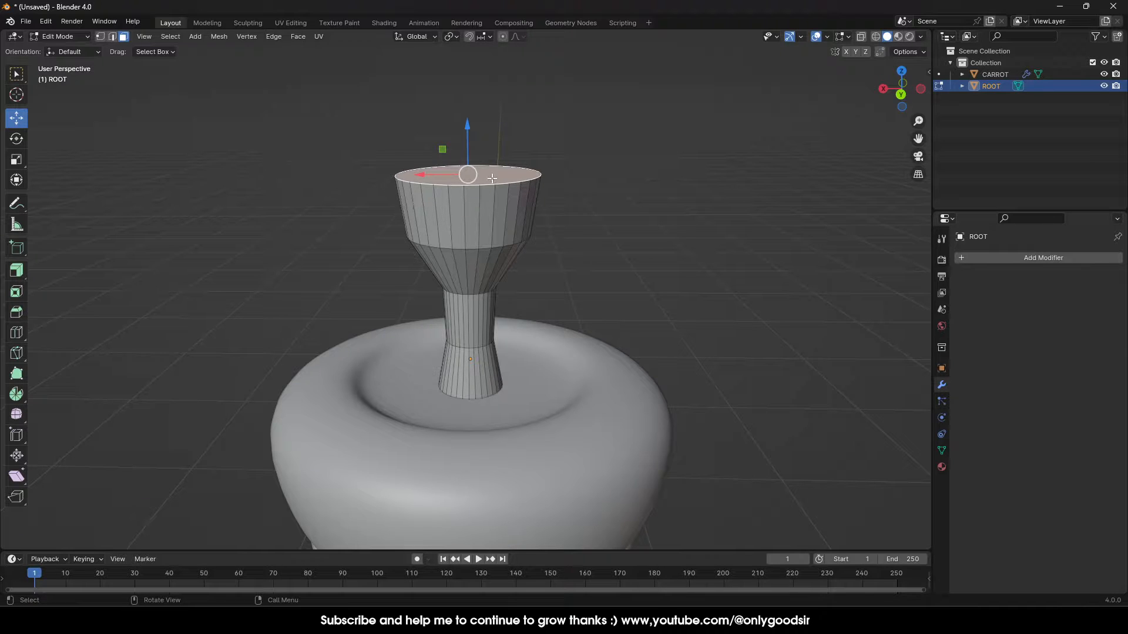
left_click(16, 272)
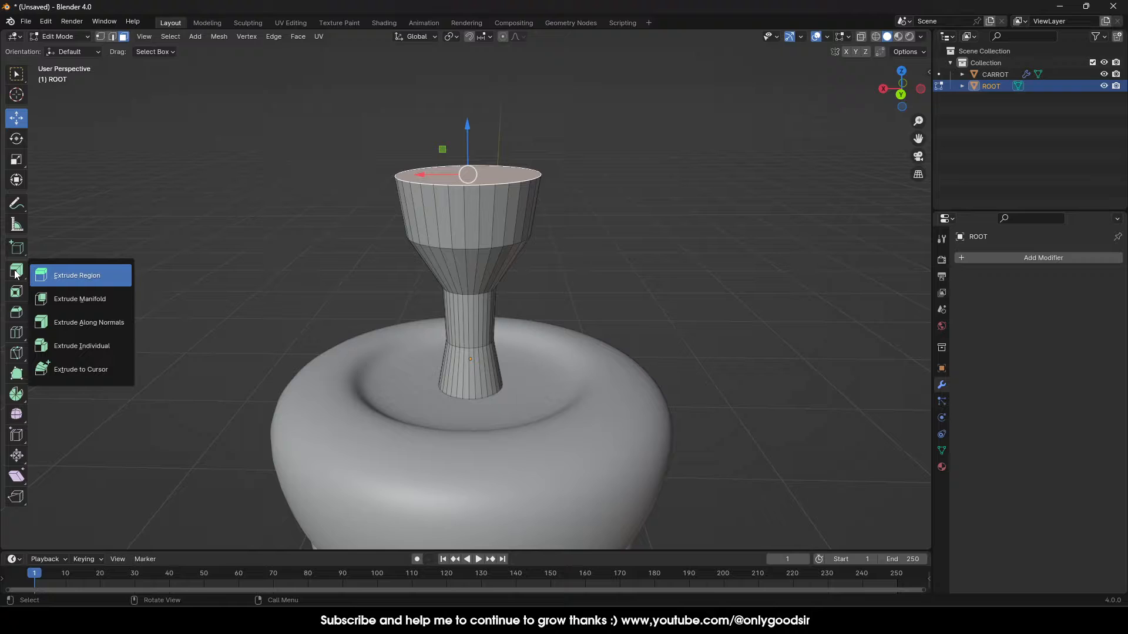
left_click(65, 279)
left_click_drag(467, 125, 473, 82)
key("s")
left_click(580, 125)
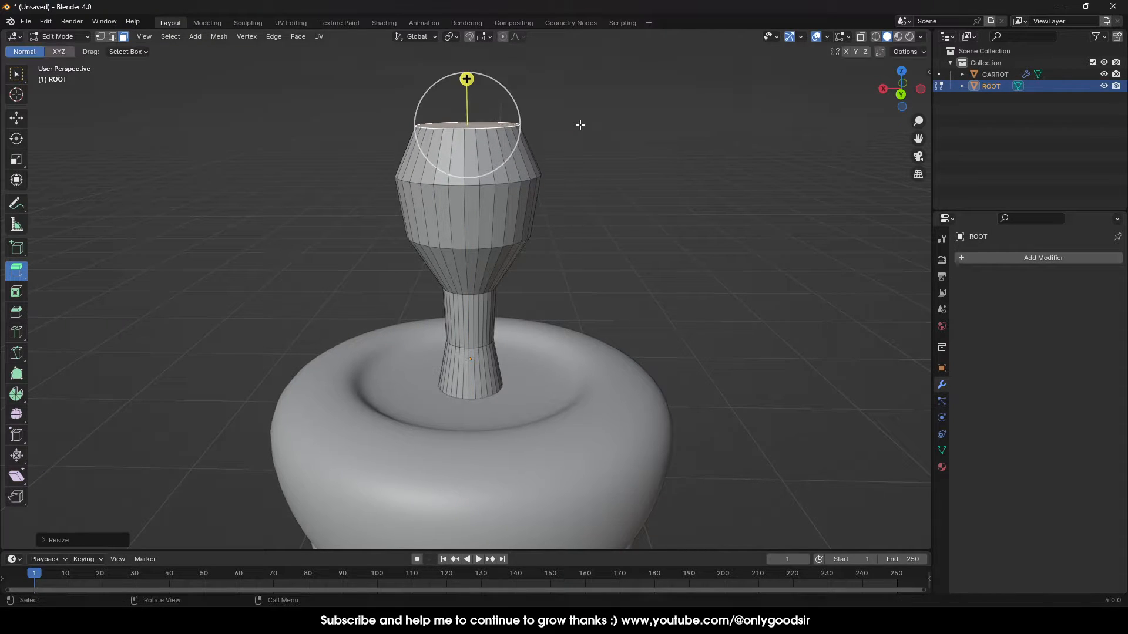
left_click(21, 118)
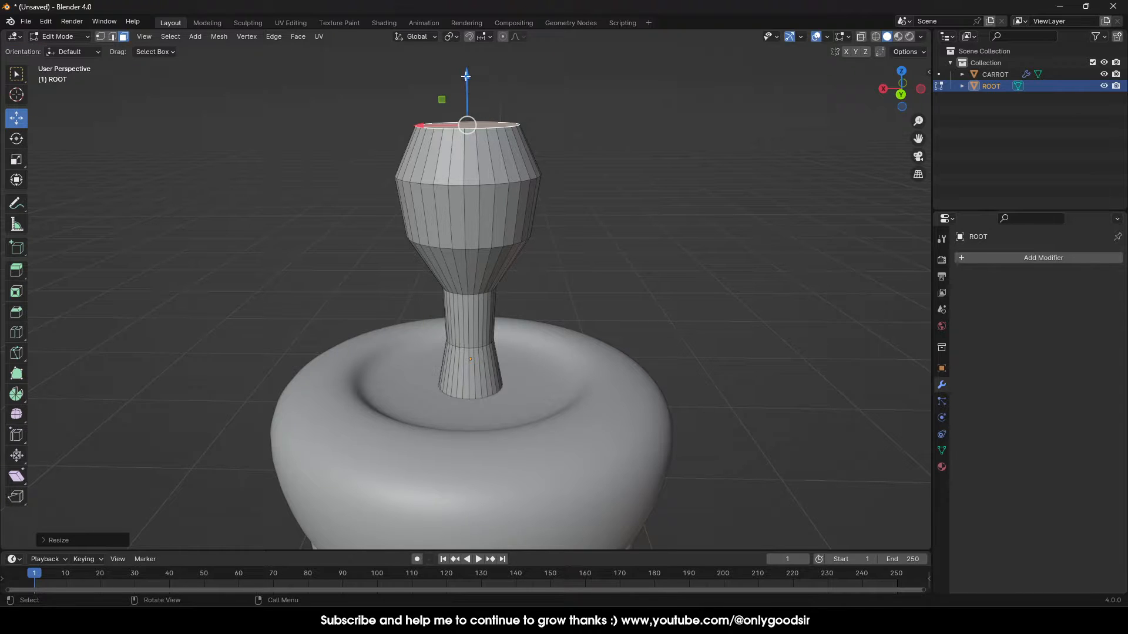
left_click_drag(466, 76, 467, 87)
Extrude ROOT's top face again, raise it along Z and scale it inward to round off the bulb
middle_click_drag(523, 147, 523, 195, "shift")
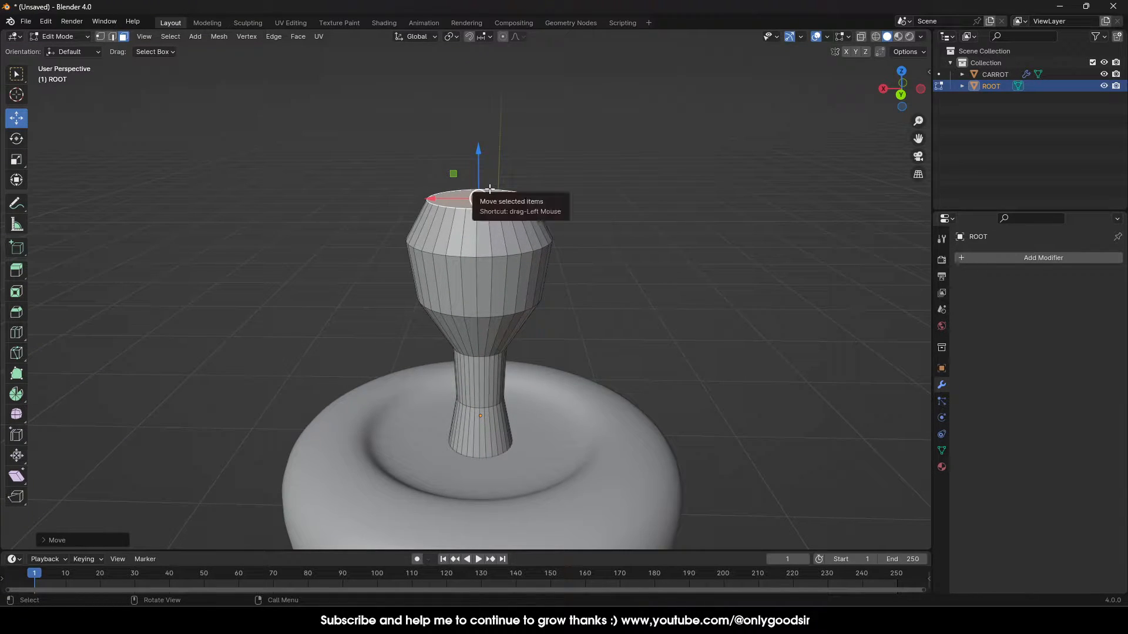
key("e")
key("Escape")
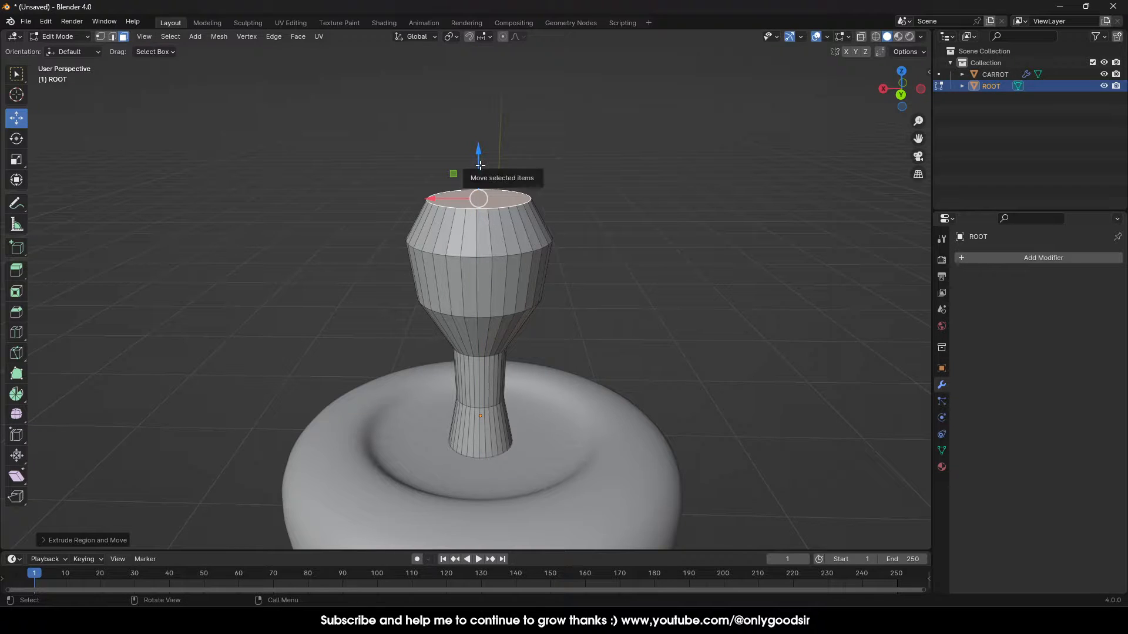
mouse_move(478, 164)
left_mouse_down()
mouse_move(479, 138)
mouse_move(479, 156)
mouse_move(490, 148)
left_mouse_up()
key("s")
left_click(531, 176)
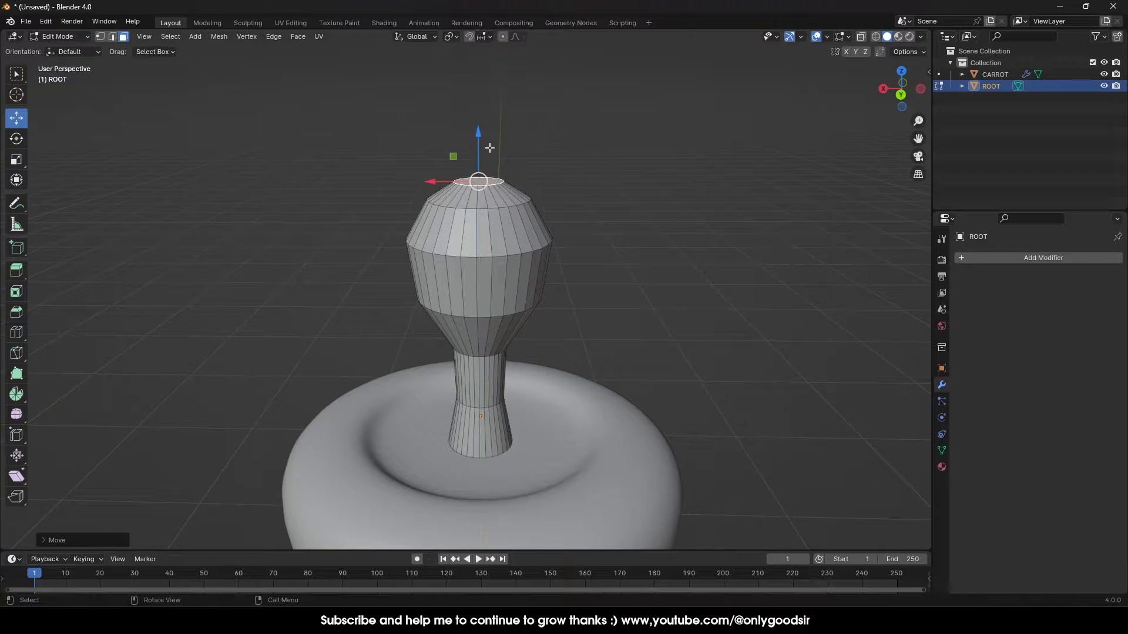
Shade the ROOT stem smooth and add a Subdivision Surface modifier to it
middle_click_drag(565, 298, 561, 268)
scroll(561, 287, "down", 3)
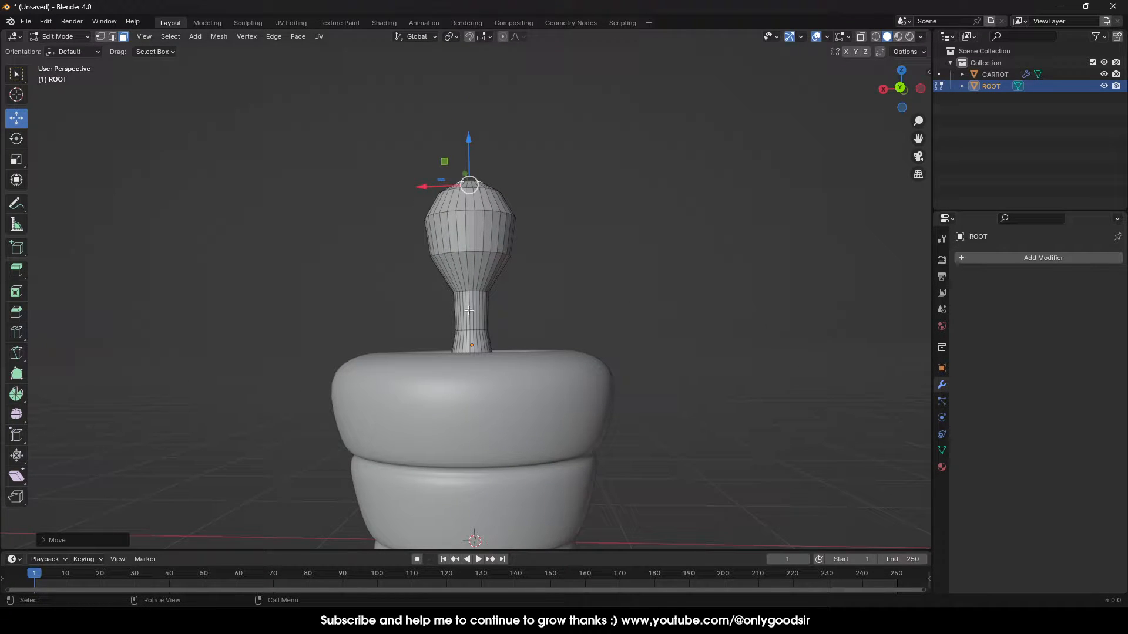
key("Tab")
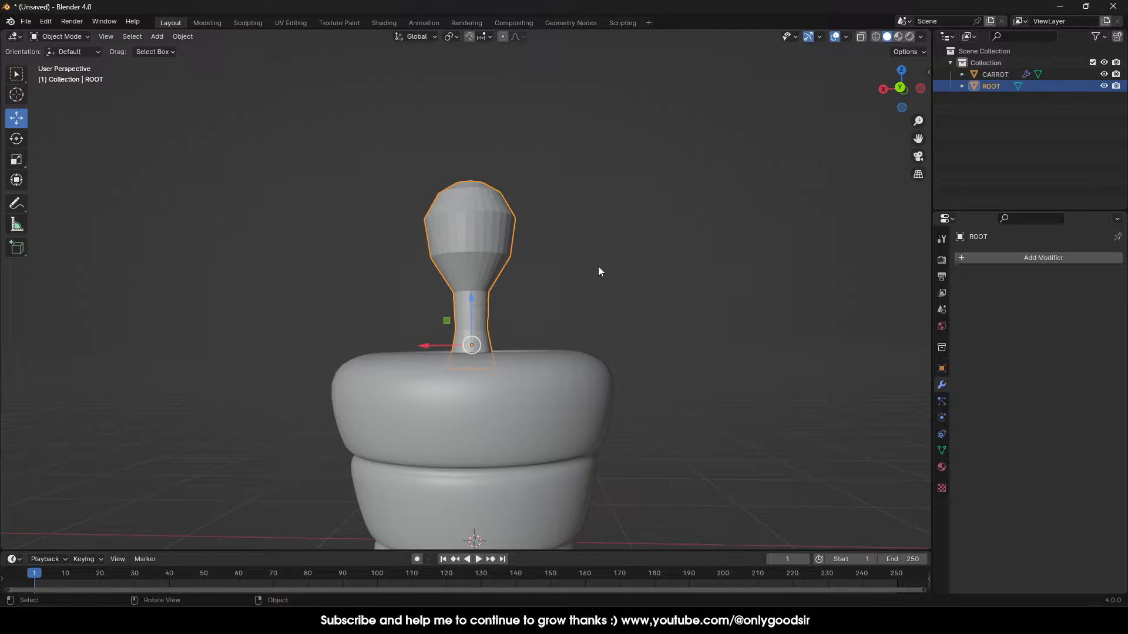
right_click(499, 243)
left_click(490, 247)
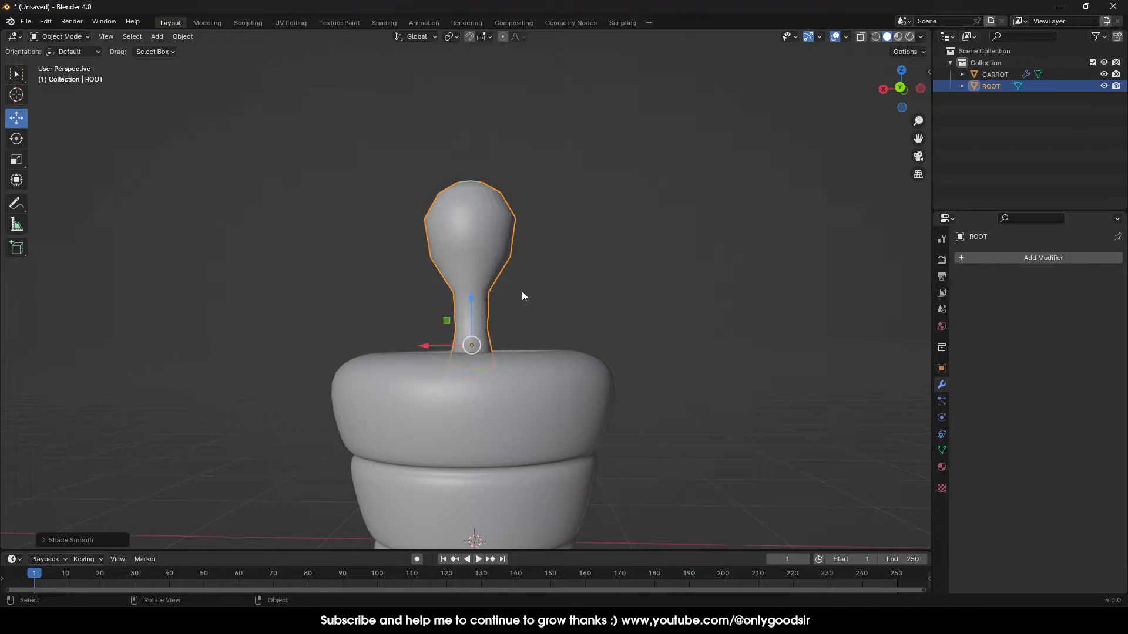
left_click(1009, 257)
mouse_move(985, 259)
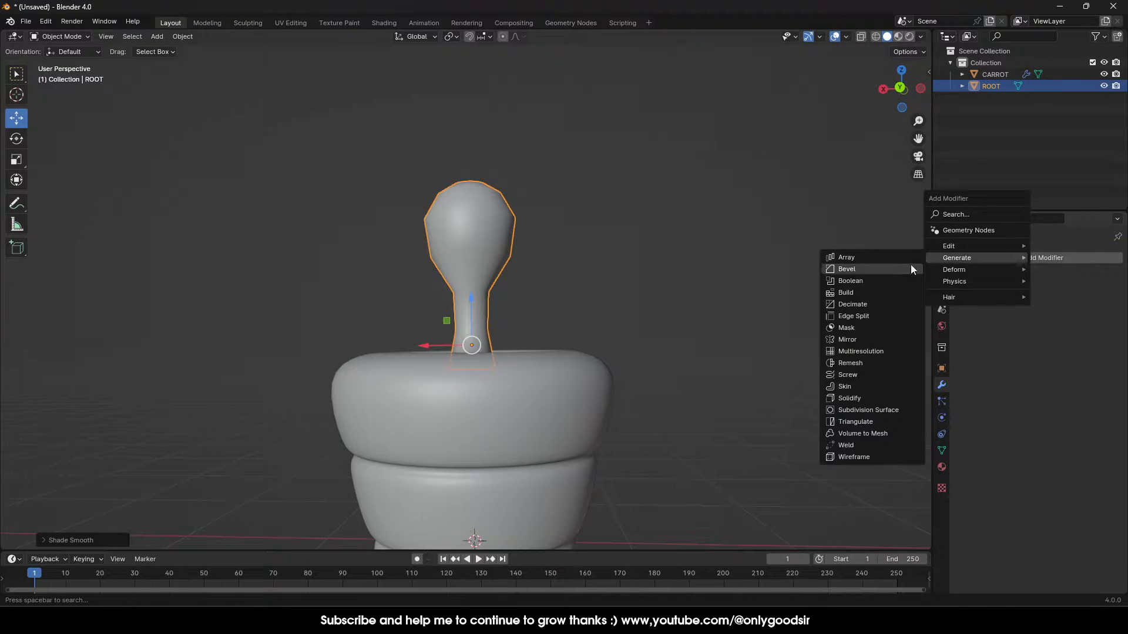
left_click(875, 410)
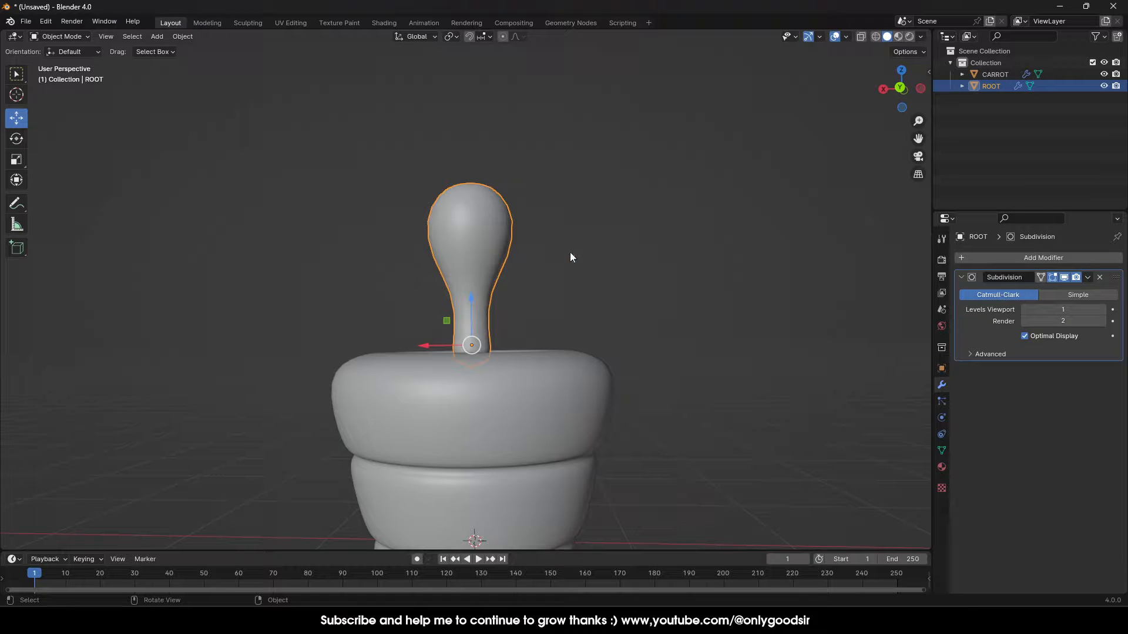
Add a loop cut to the ROOT stem and slide it close to the bottom edge to sharpen the base
middle_click_drag(570, 252, 529, 259)
middle_click_drag(539, 312, 531, 286)
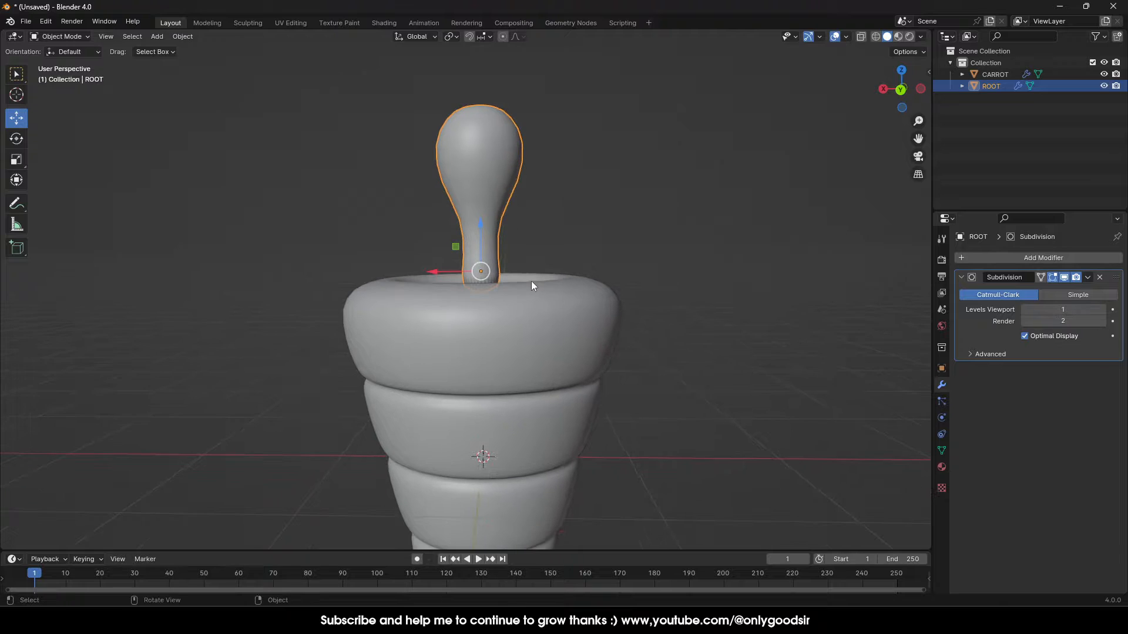
scroll(510, 300, "up", 5)
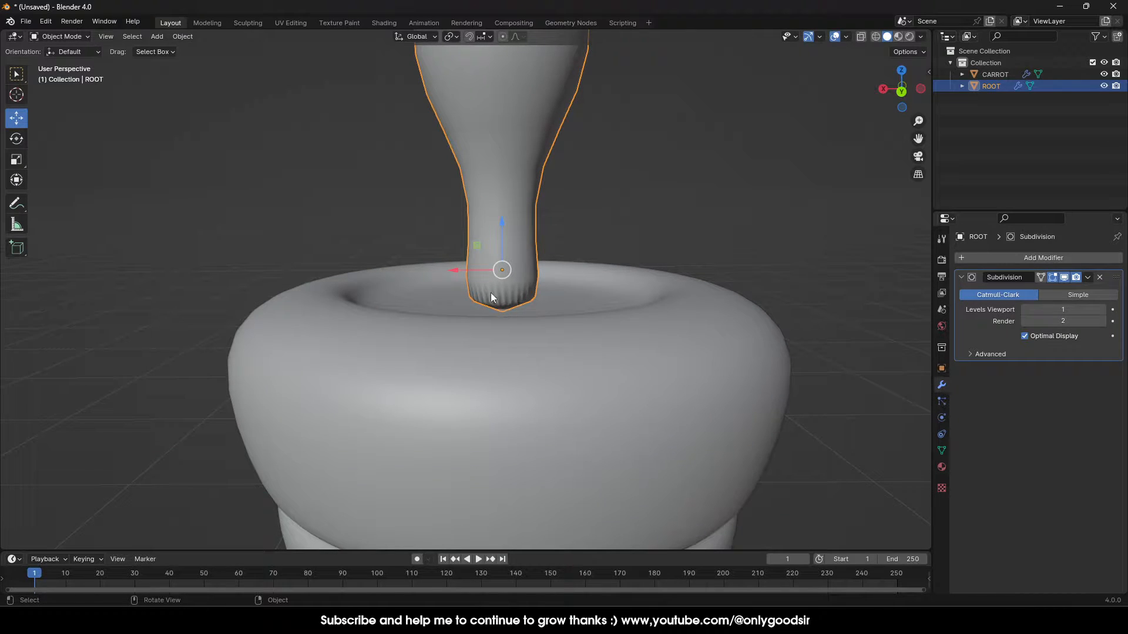
key("Tab")
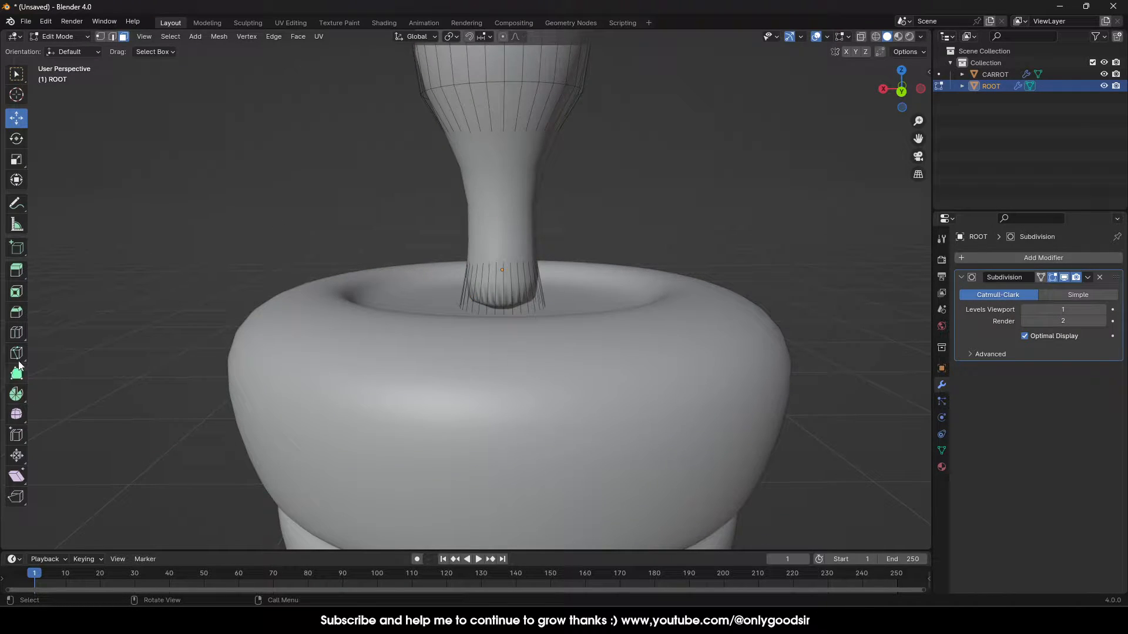
left_click(16, 332)
left_click_drag(520, 281, 525, 311)
key("Tab")
Select the bulb of ROOT in the left orthographic view with X-ray on and raise it along Z to lengthen the neck
scroll(562, 230, "down", 3)
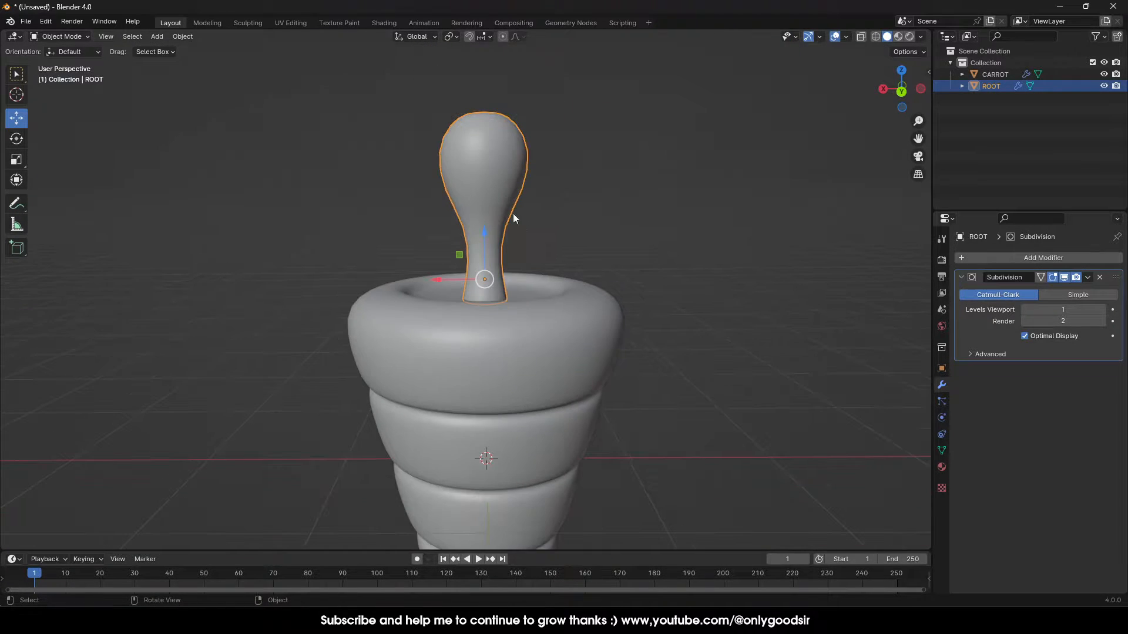
scroll(561, 216, "down", 3)
left_click(611, 256)
middle_click_drag(611, 255, 418, 234)
left_click(418, 233)
key("Tab")
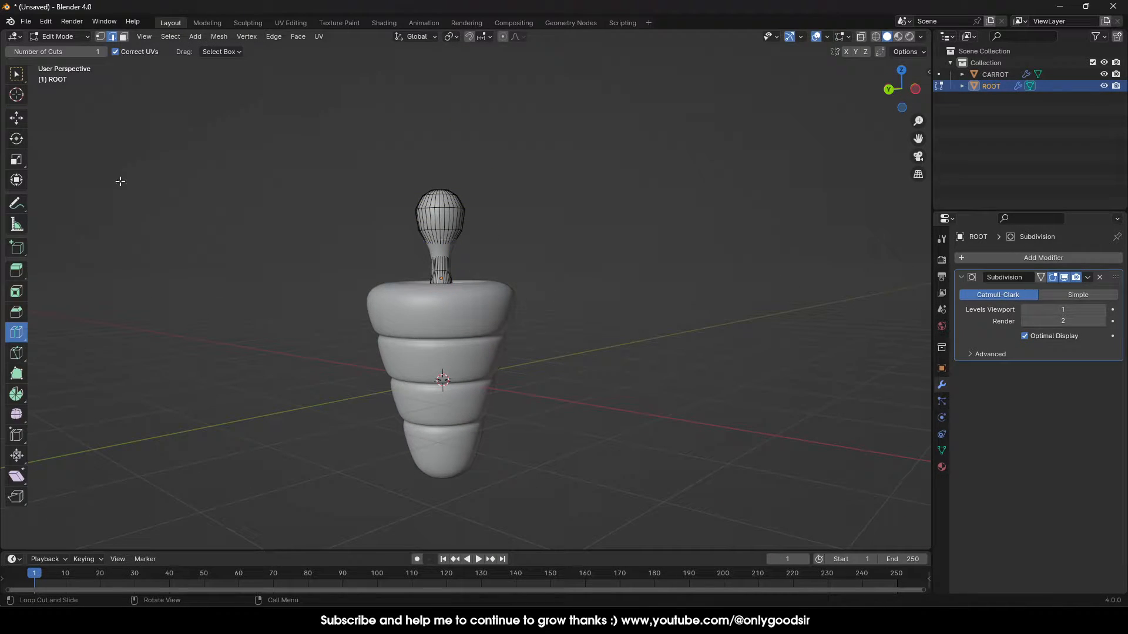
left_click(916, 90)
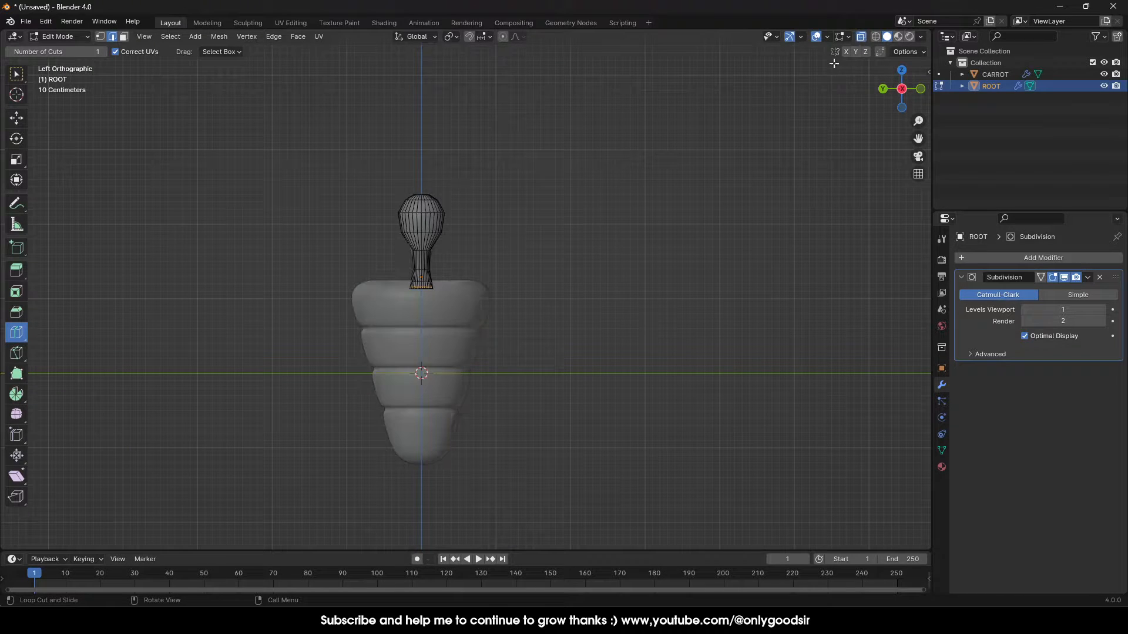
scroll(448, 269, "up", 4)
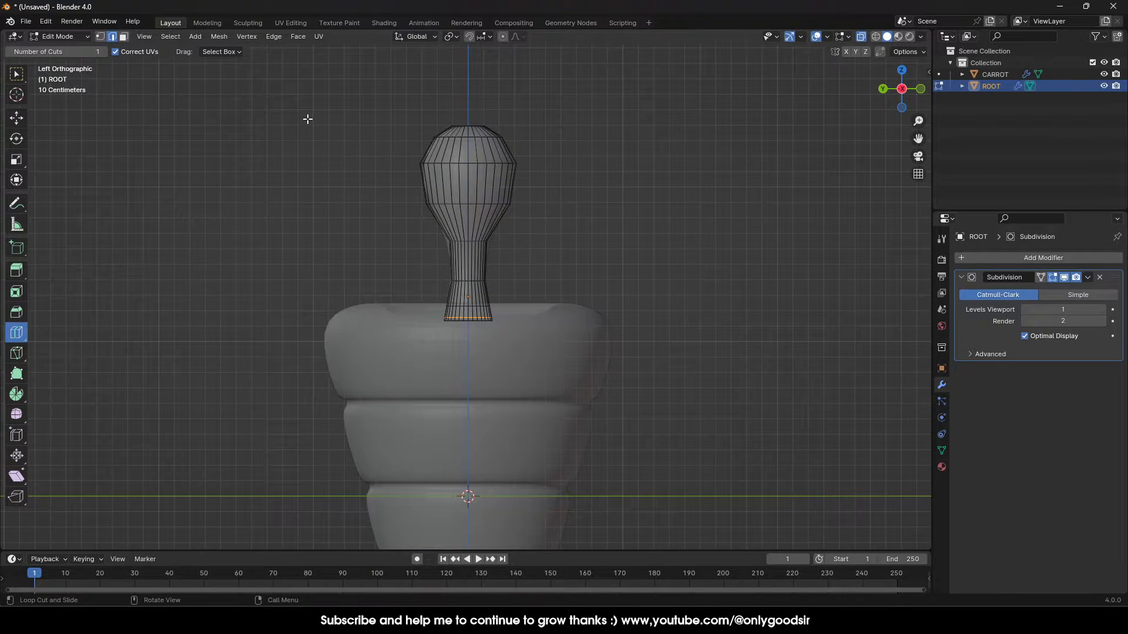
left_click_drag(345, 83, 591, 257)
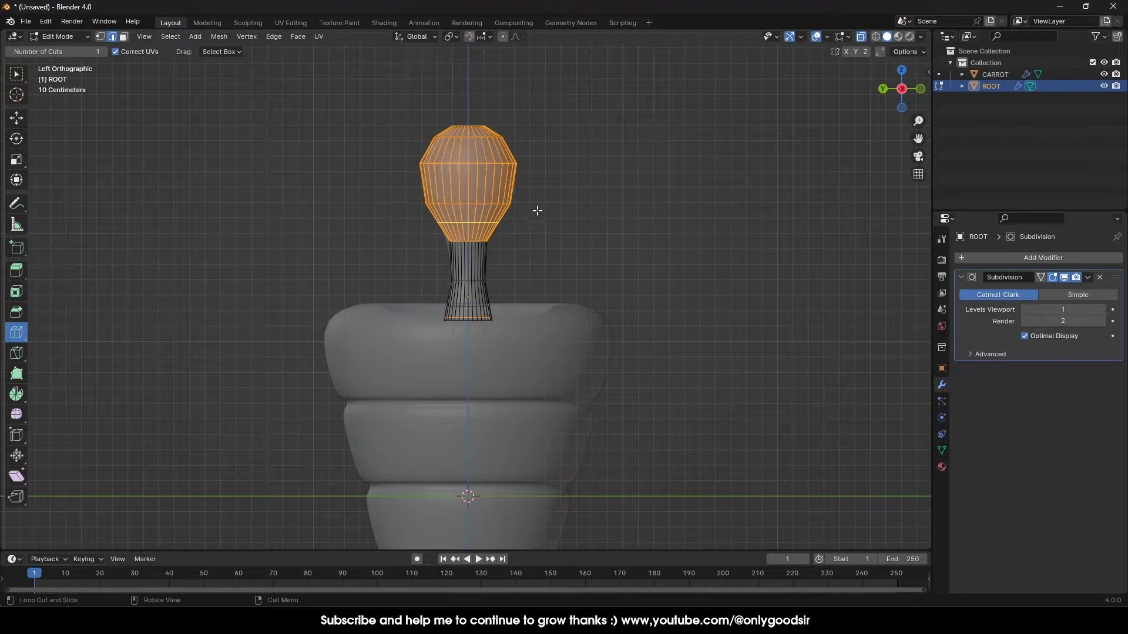
left_click(13, 120)
left_click_drag(468, 153, 468, 134)
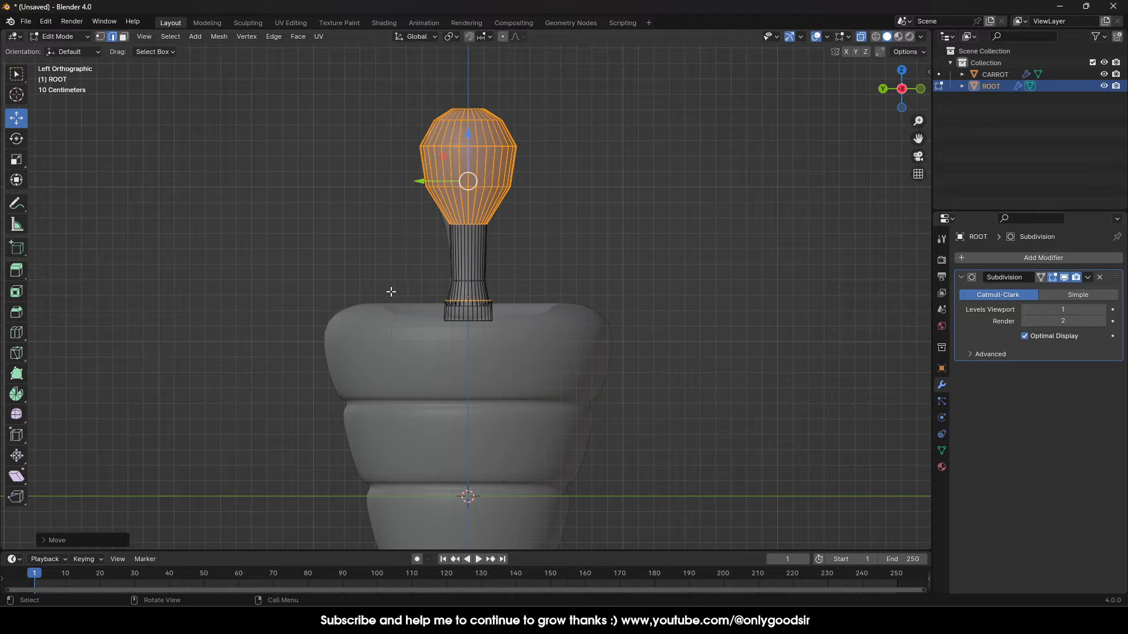
Lower the edge loop near ROOT's base along Z and raise the bulb part a little further
left_click_drag(525, 306, 524, 306)
left_click_drag(468, 262, 469, 271)
left_click(587, 247)
left_click_drag(377, 72, 608, 247)
left_click_drag(470, 127, 469, 115)
key("Tab")
left_click(579, 221)
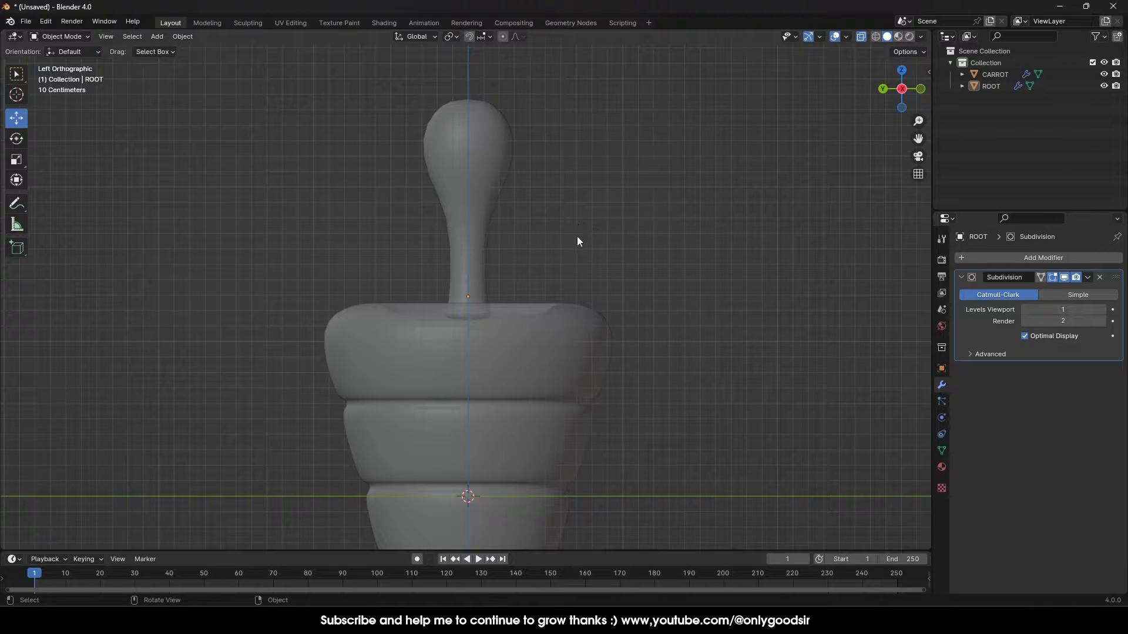
Turn X-ray off and add a Simple Deform modifier to ROOT, set to Bend with an angle of -75.6°
left_click(861, 37)
middle_click_drag(663, 168, 563, 271)
left_click(494, 248)
middle_click_drag(494, 248, 553, 275)
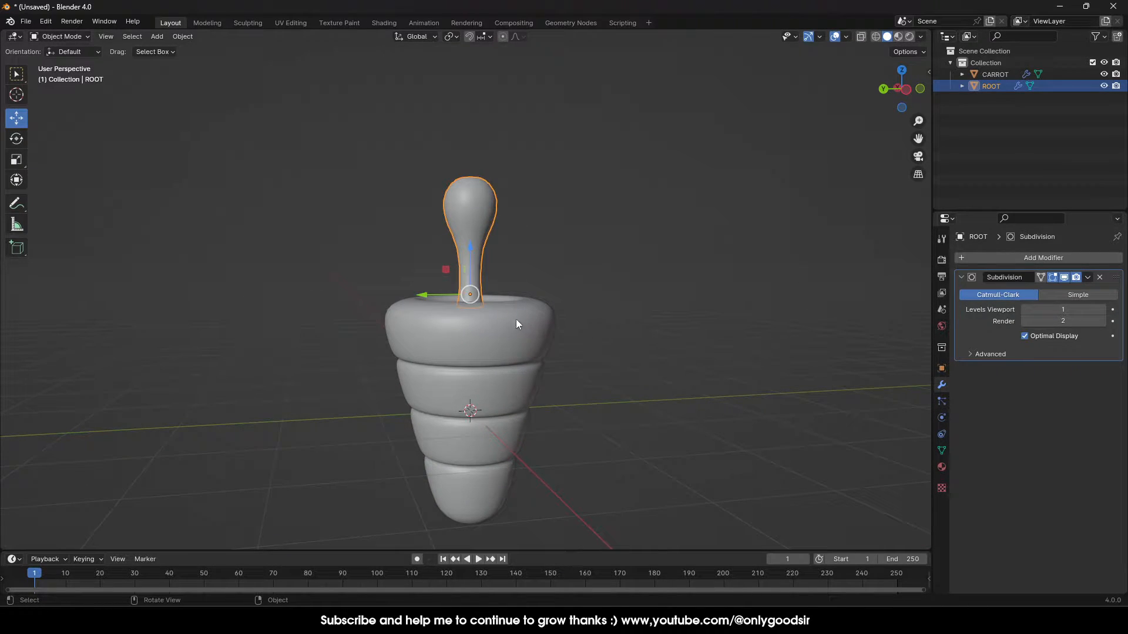
left_click(1010, 260)
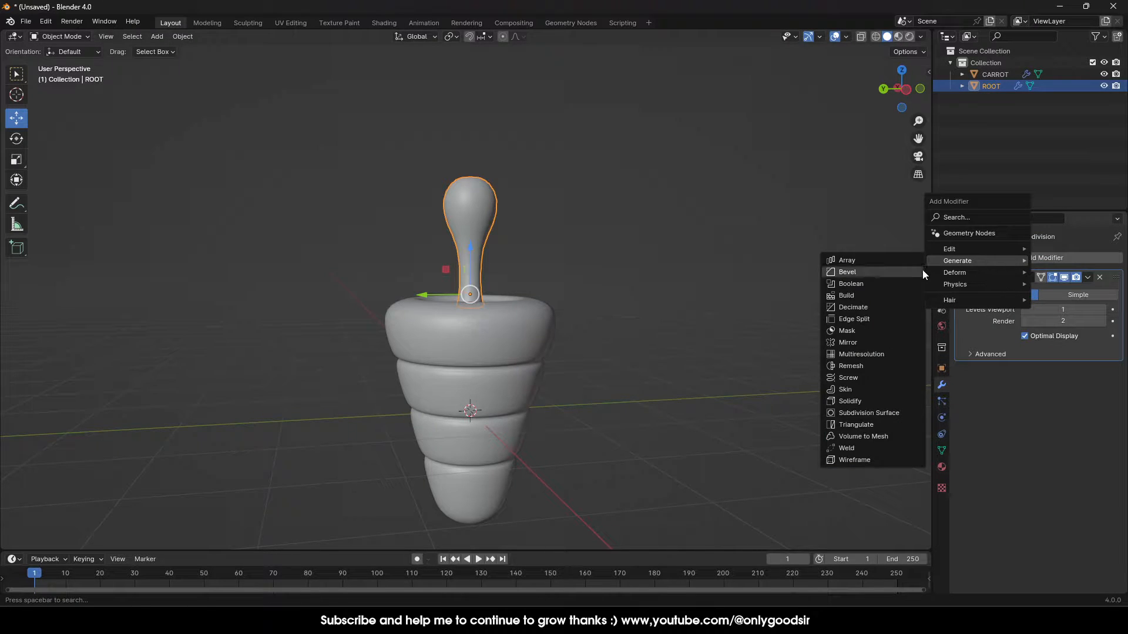
mouse_move(952, 276)
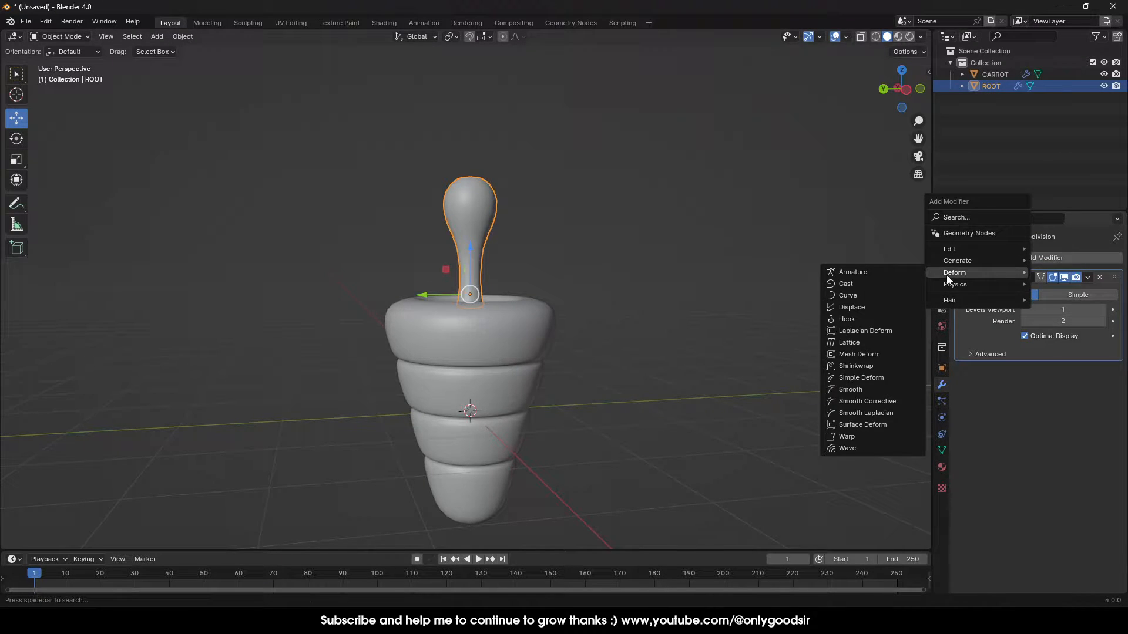
left_click(866, 379)
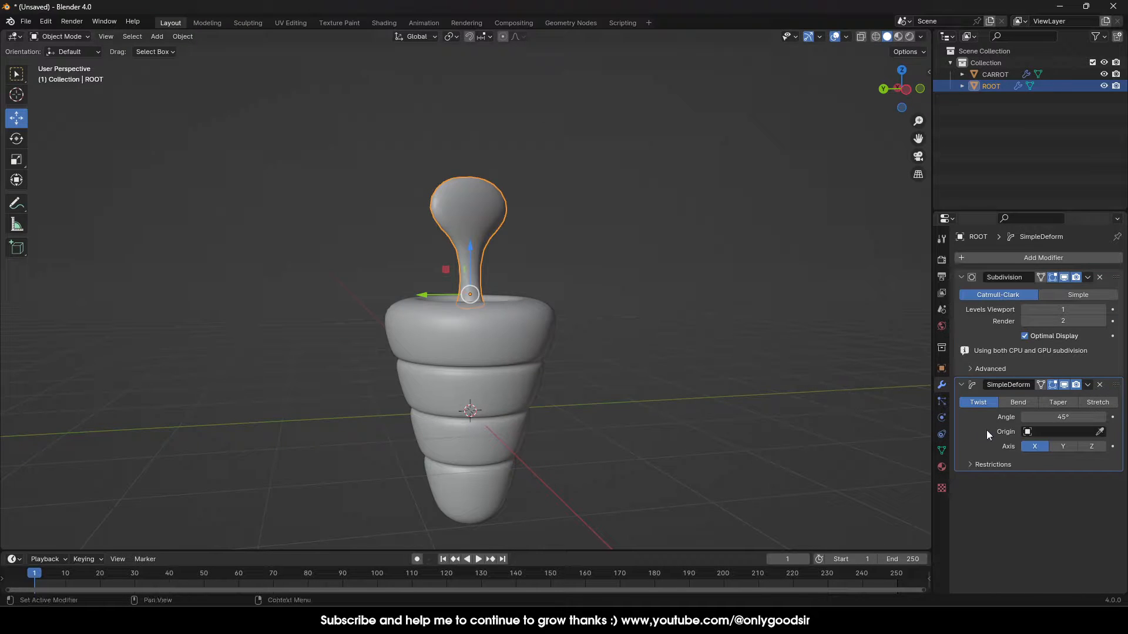
left_click(1026, 402)
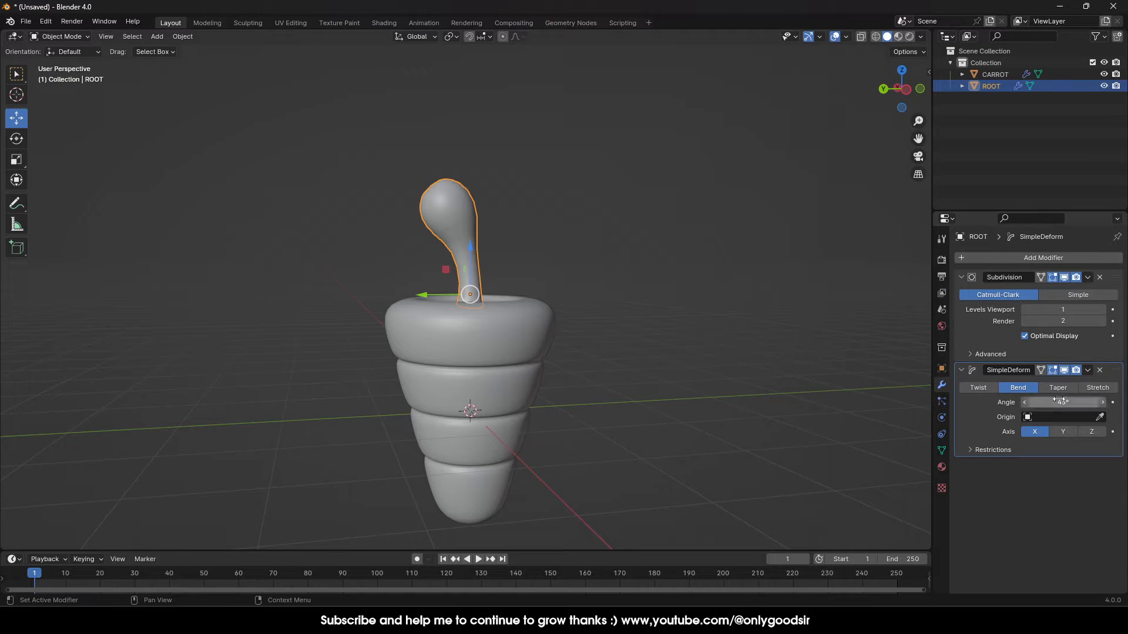
mouse_move(1063, 402)
left_mouse_down()
mouse_move(1037, 402)
mouse_move(1067, 403)
left_mouse_up()
Shift the bent ROOT stem along negative Y within the carrot's recess
middle_click_drag(322, 161, 514, 286)
left_click_drag(513, 285, 500, 278)
middle_click_drag(555, 329, 479, 315)
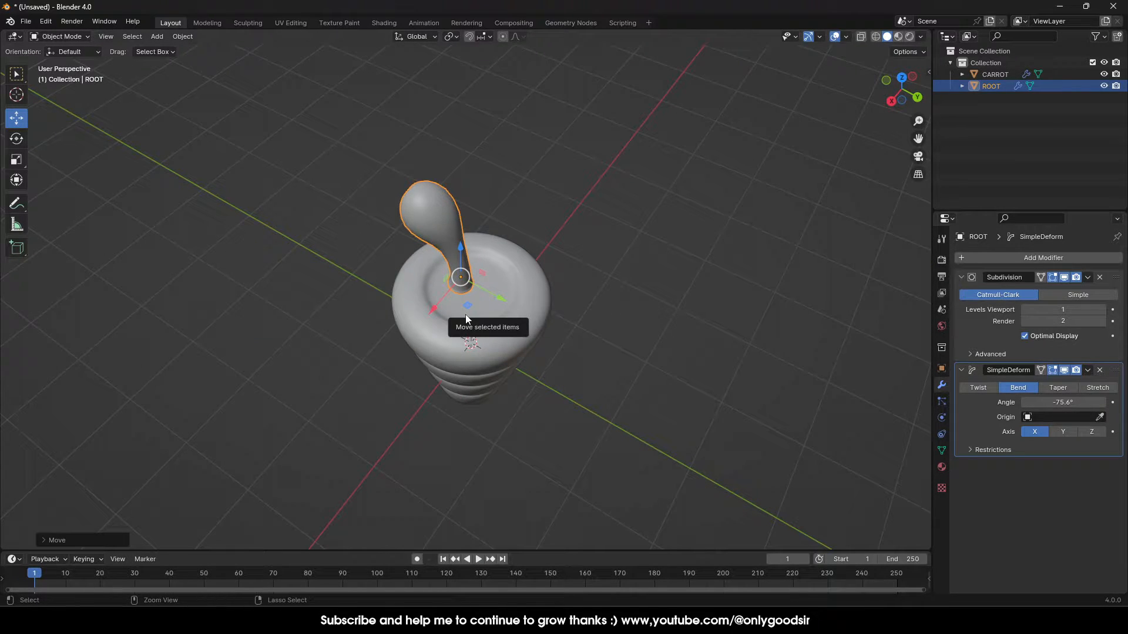
Copy and paste the bent ROOT stem and offset one duplicate beside the original in the recess
key("ctrl+c")
left_click_drag(499, 297, 446, 320)
key("ctrl+v")
Paste two more copies of the bent stem and place them within the carrot's recess using the top view
middle_click_drag(498, 312, 925, 94)
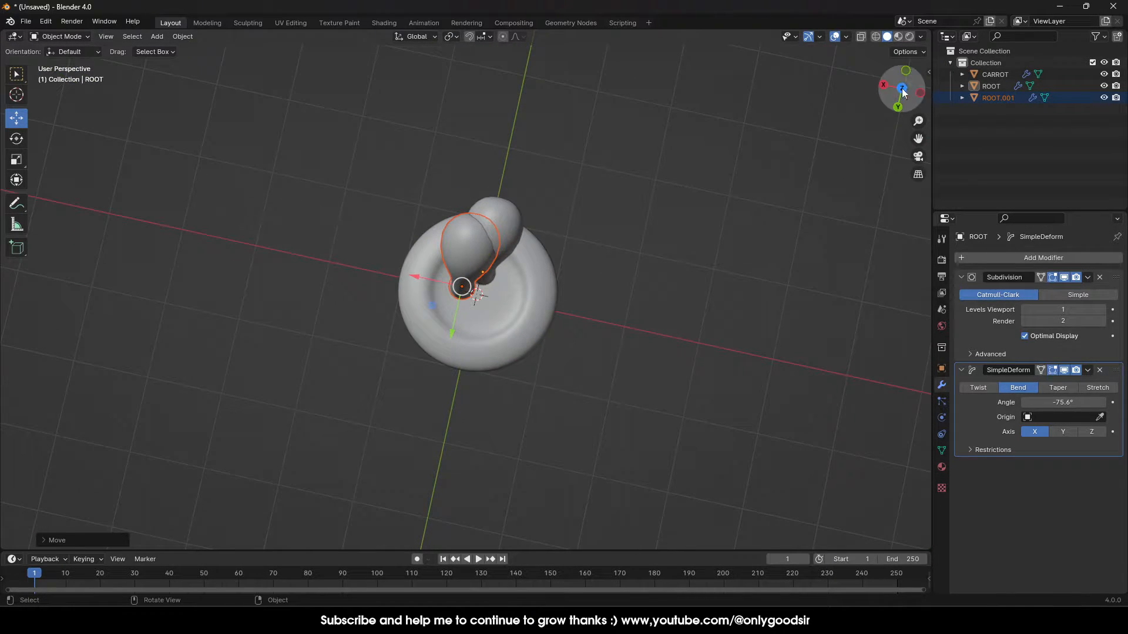
left_click(902, 90)
left_click(903, 89)
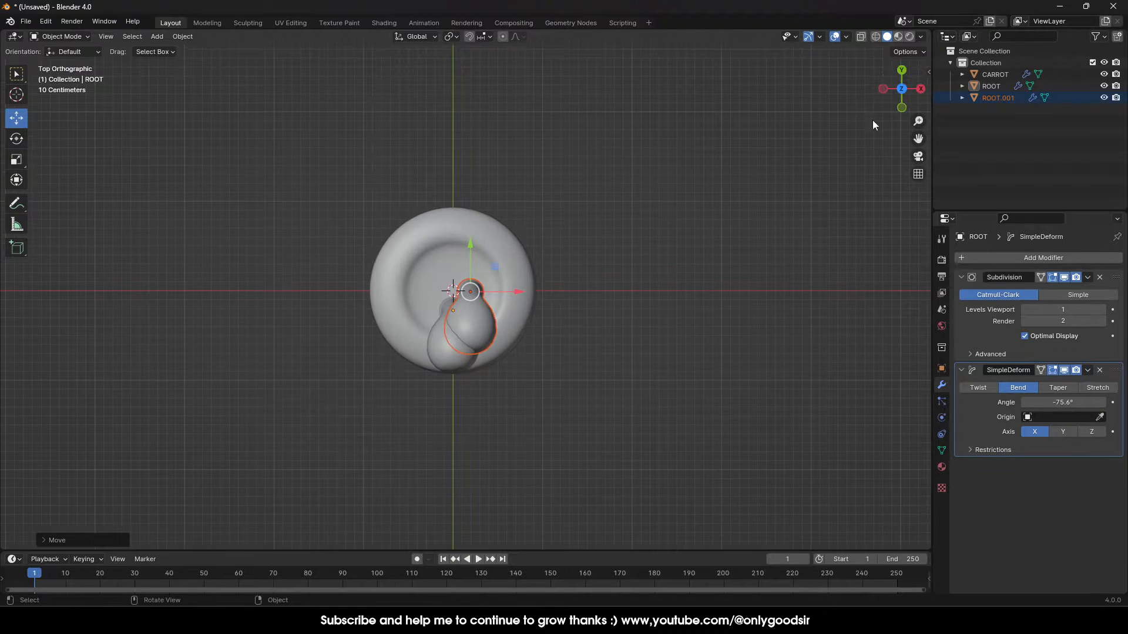
scroll(580, 290, "up", 5)
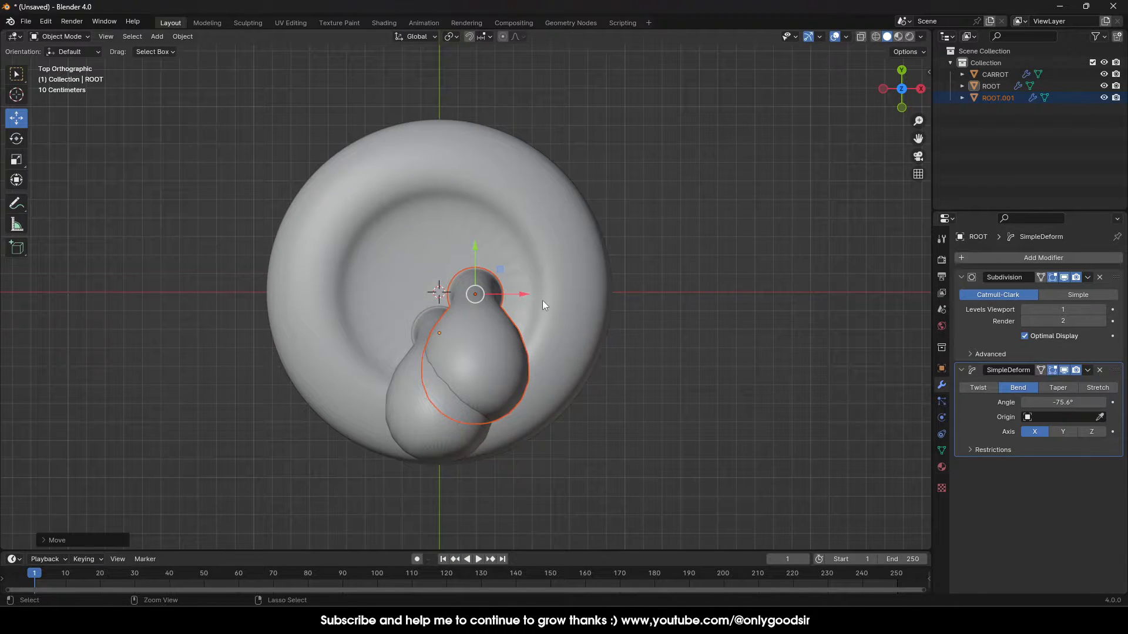
key("ctrl+v")
left_click_drag(520, 294, 450, 256)
key("ctrl+v")
middle_click_drag(451, 257, 594, 249)
key("Tab")
left_click(640, 179)
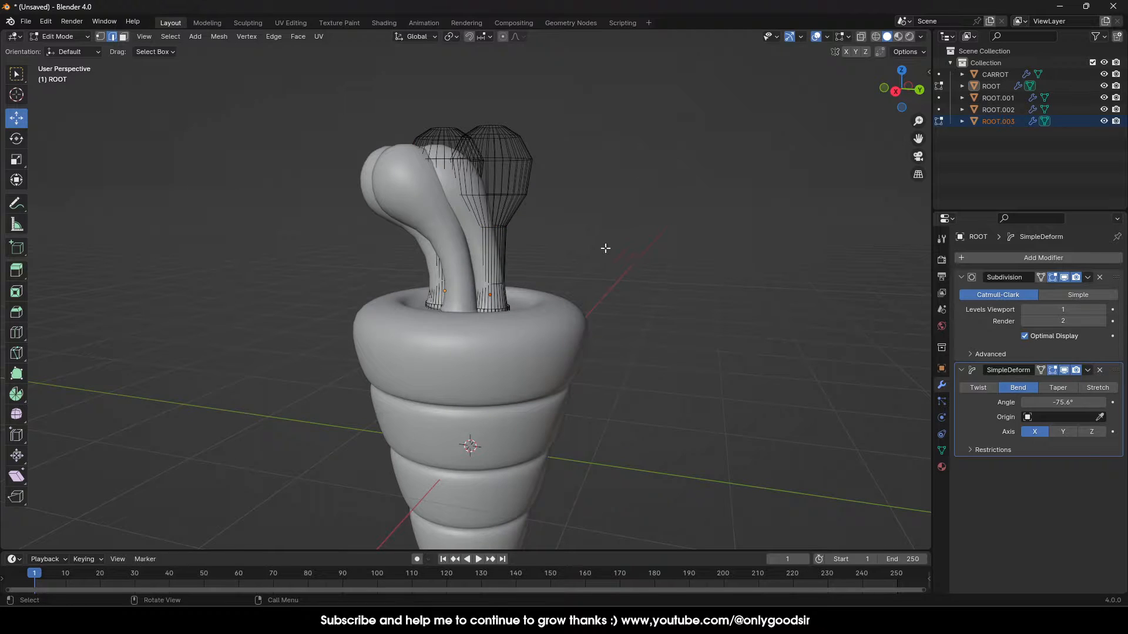
left_click_drag(605, 248, 631, 168)
key("Tab")
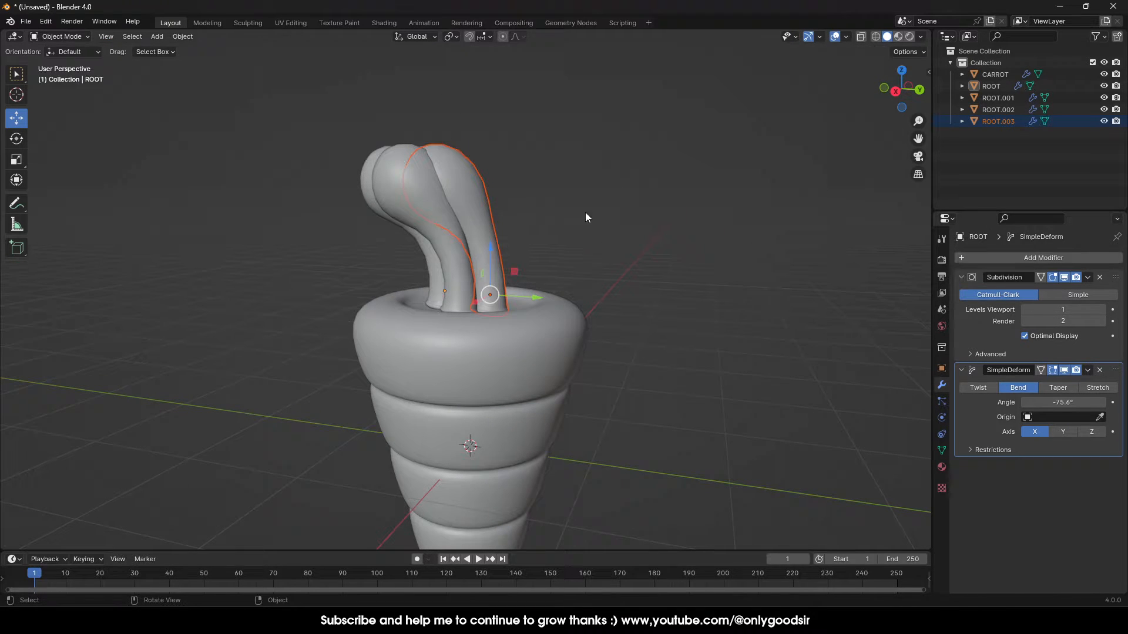
Open the mesh of the ROOT.003 stem for editing
left_click(505, 223)
mouse_move(582, 230)
middle_mouse_down()
mouse_move(452, 266)
mouse_move(630, 240)
mouse_move(564, 234)
mouse_move(591, 234)
middle_mouse_up()
key("Tab")
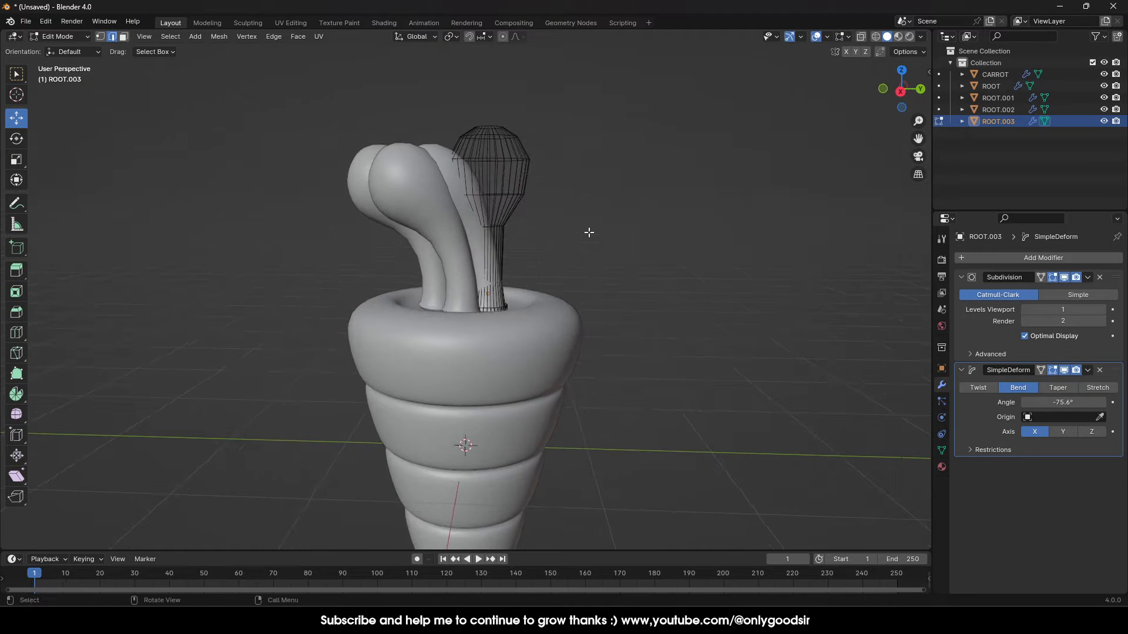
left_click_drag(608, 251, 354, 75)
key("s")
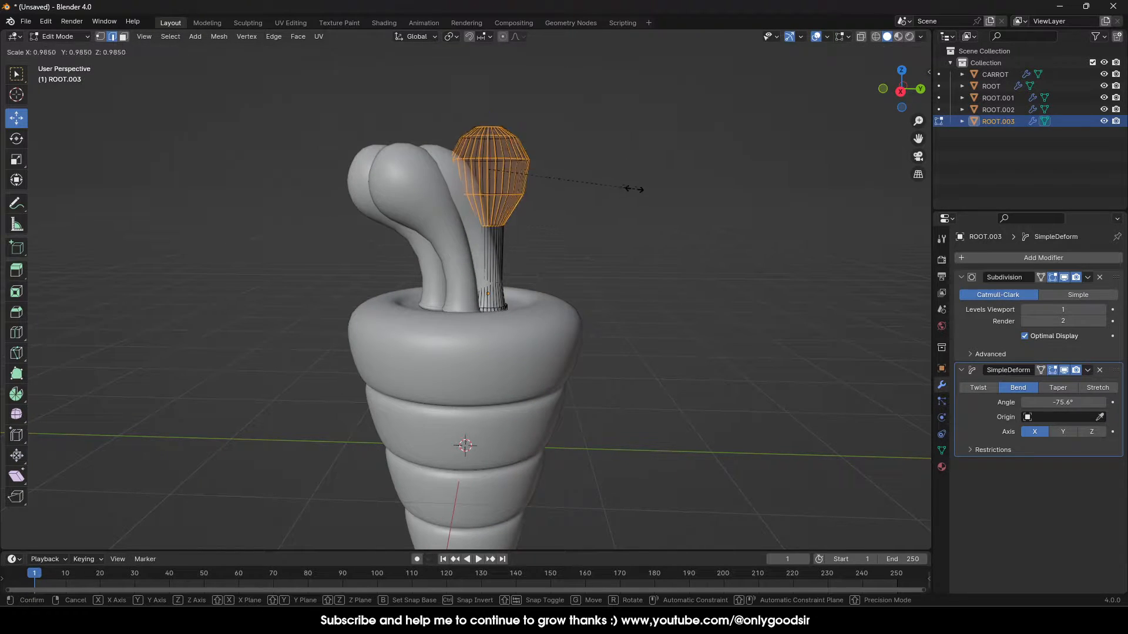
left_click(622, 181)
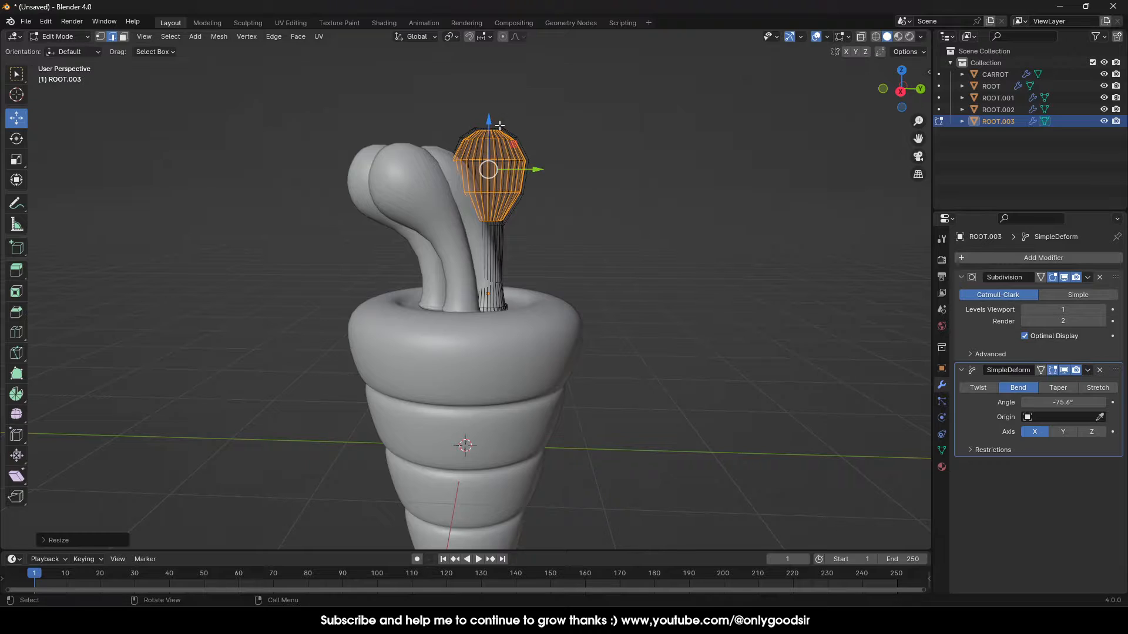
left_click_drag(490, 122, 490, 145)
key("ctrl+z")
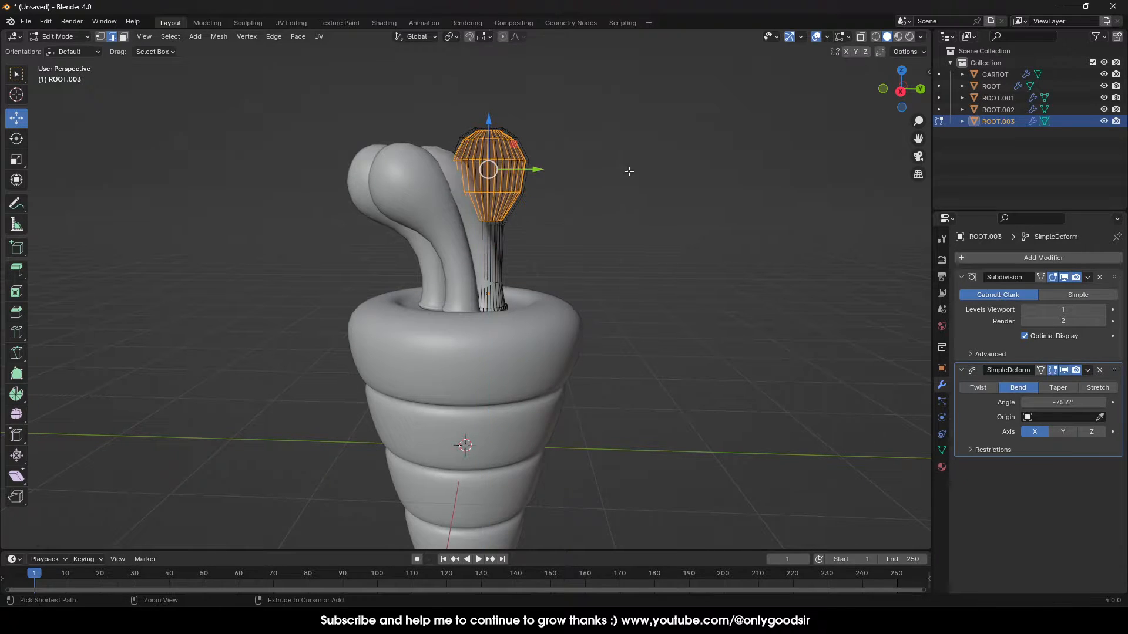
key("ctrl+z")
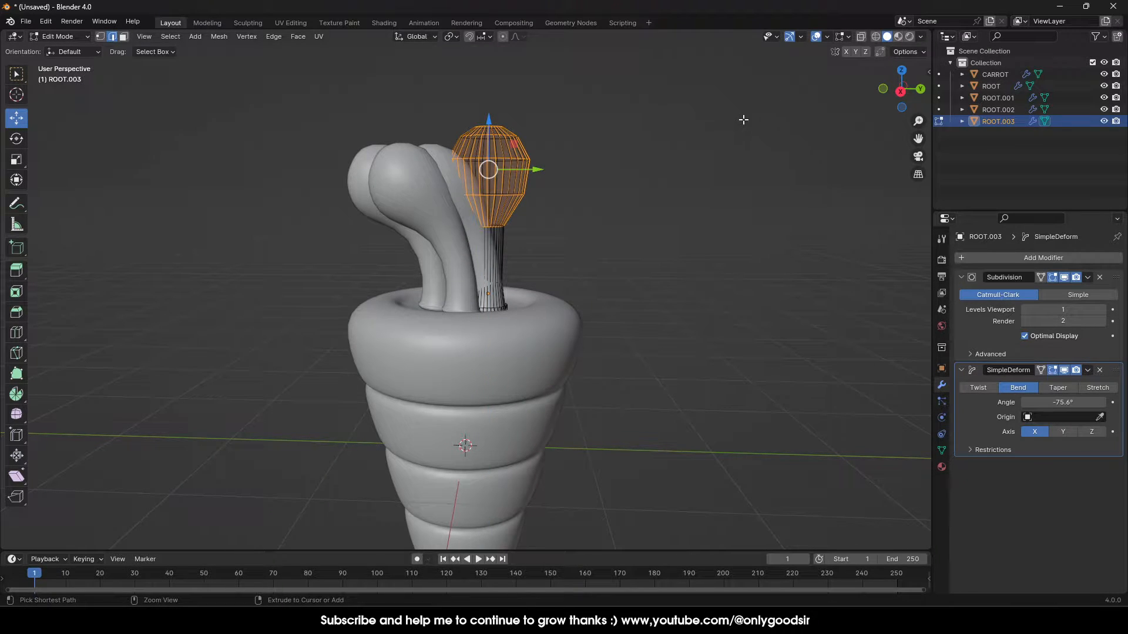
Turn X-ray on, select the whole bulb of ROOT.003, scale it down and lower it along Z to shorten the stem
left_click(862, 37)
left_click(602, 242)
left_click_drag(609, 243, 349, 93)
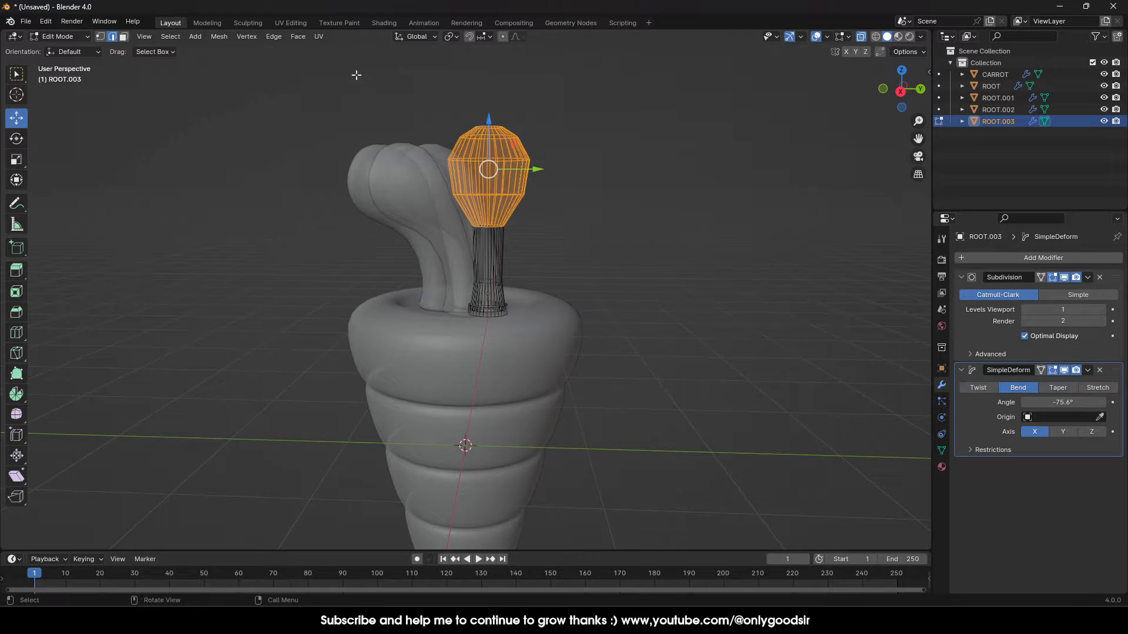
key("s")
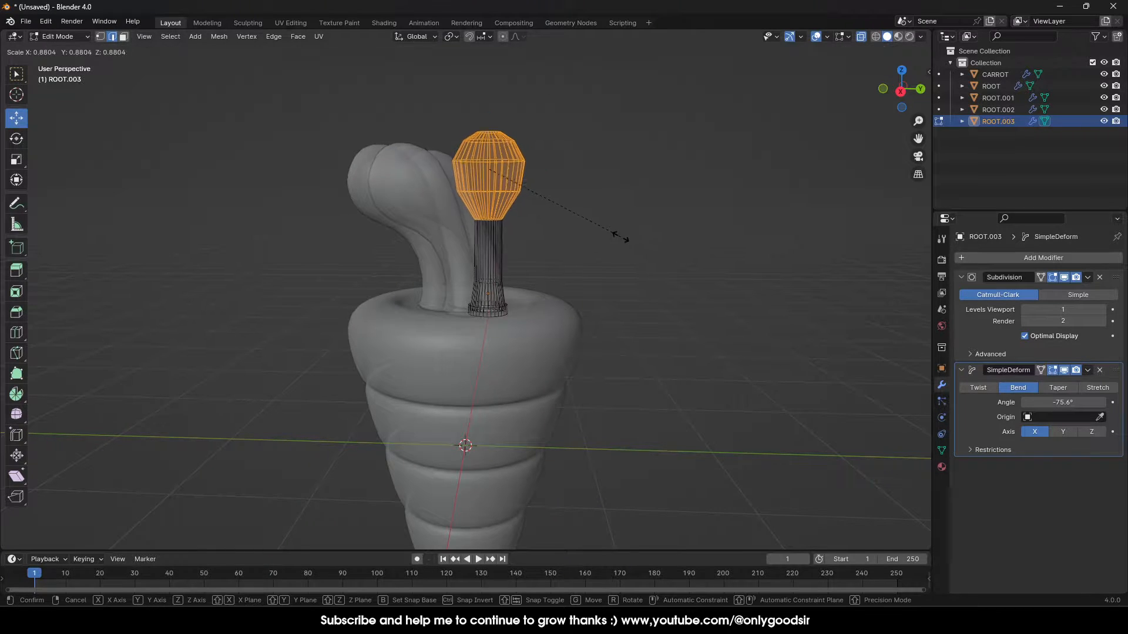
left_click(587, 232)
left_click_drag(493, 139, 494, 165)
key("Tab")
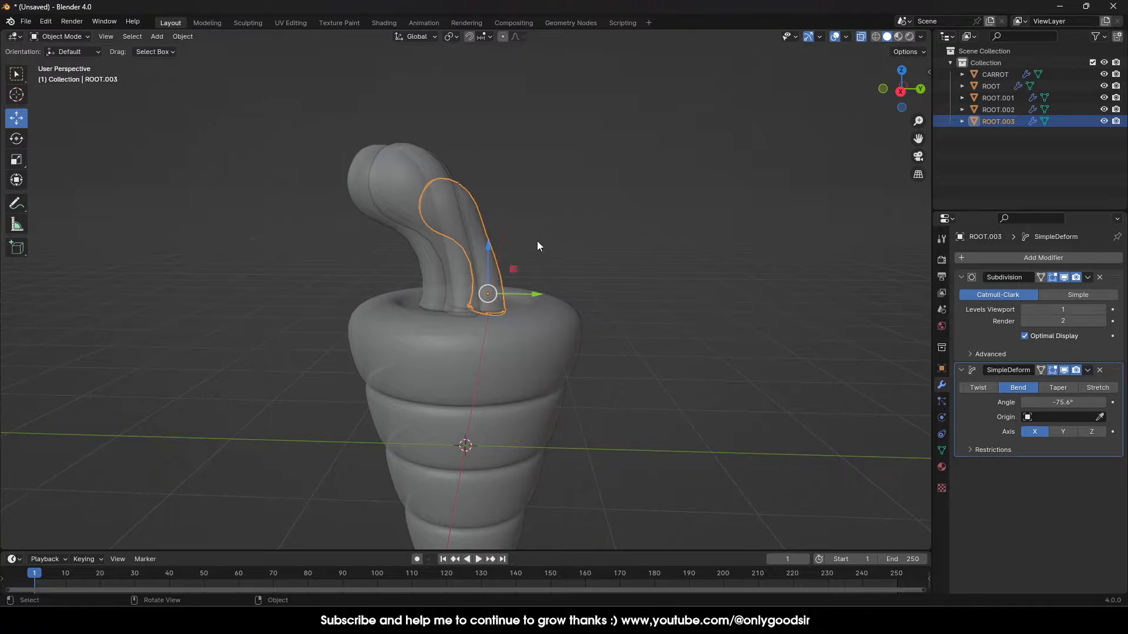
Lengthen ROOT.002 by raising its selected bulb along Z, and scale the bulb down to about 0.8
middle_click_drag(537, 241, 404, 184)
left_click(404, 153)
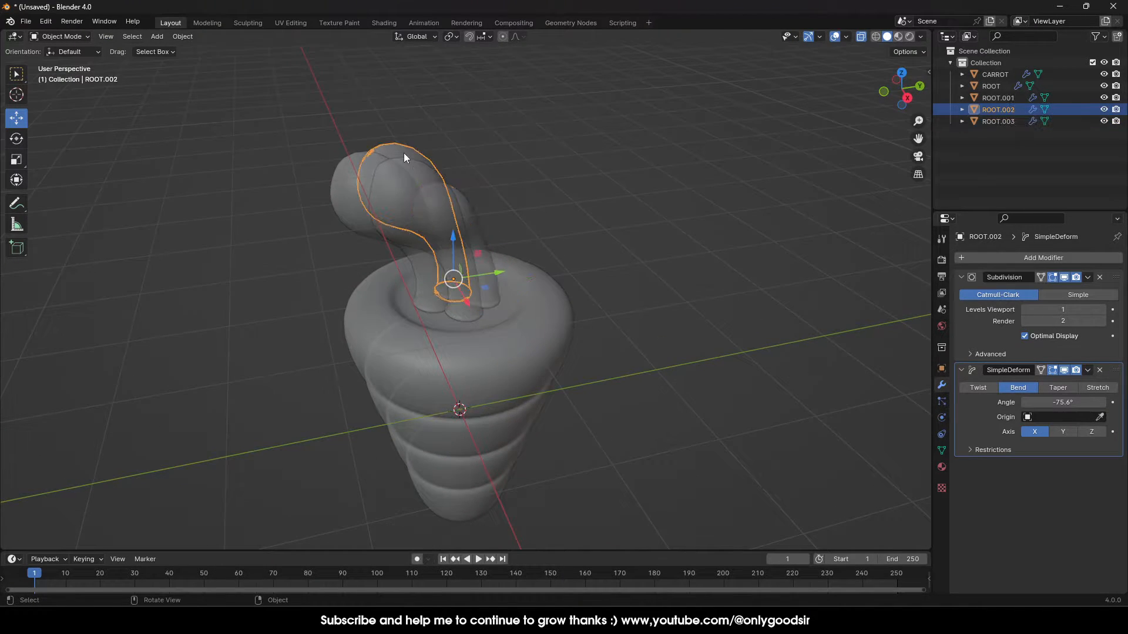
key("Tab")
middle_click_drag(496, 266, 567, 233)
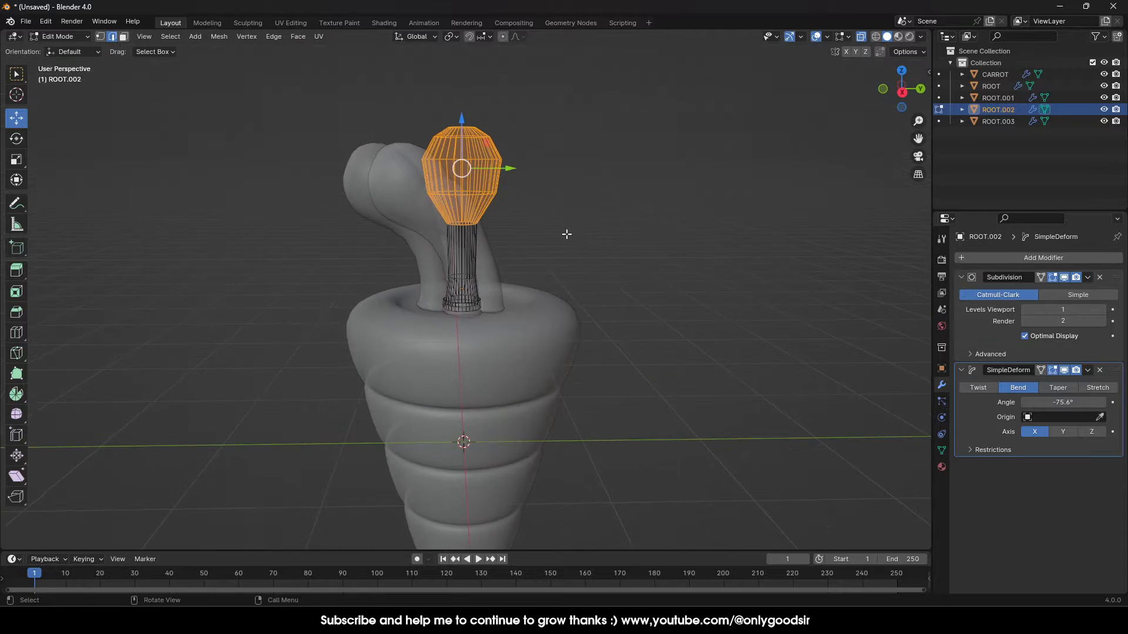
left_click(560, 239)
left_click_drag(561, 240, 355, 53)
left_click_drag(462, 119, 462, 52)
key("s")
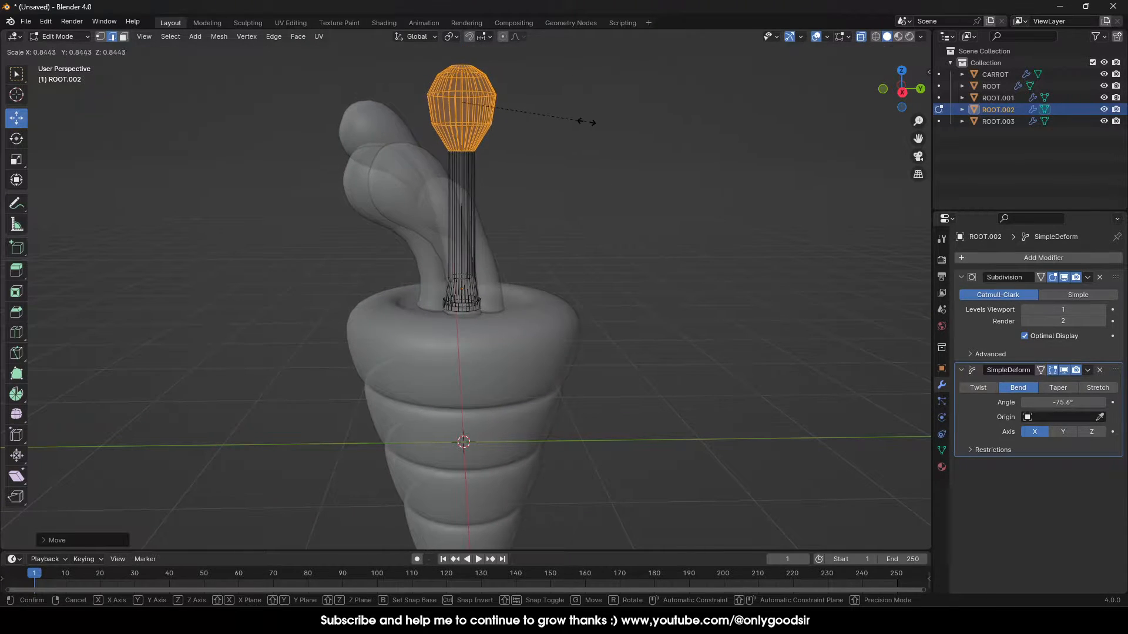
left_click(581, 121)
key("Tab")
Scale the bulb of the original ROOT stem down to about 0.6 and lower it slightly along Z
left_click(464, 177)
middle_click_drag(464, 178, 371, 192)
left_click(371, 193)
key("Tab")
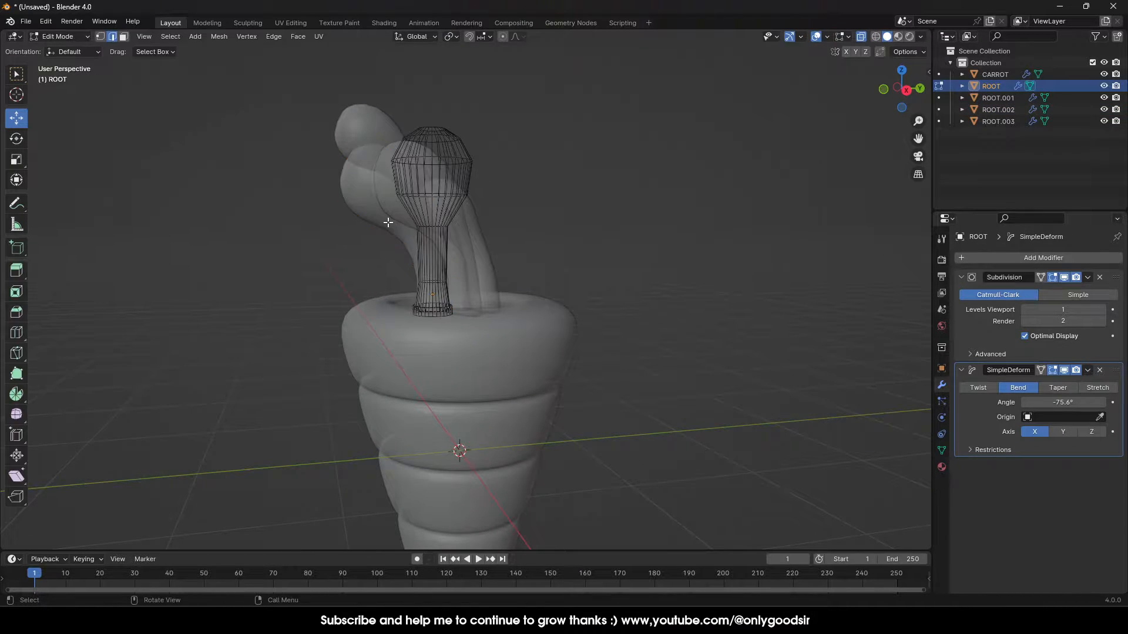
key("l")
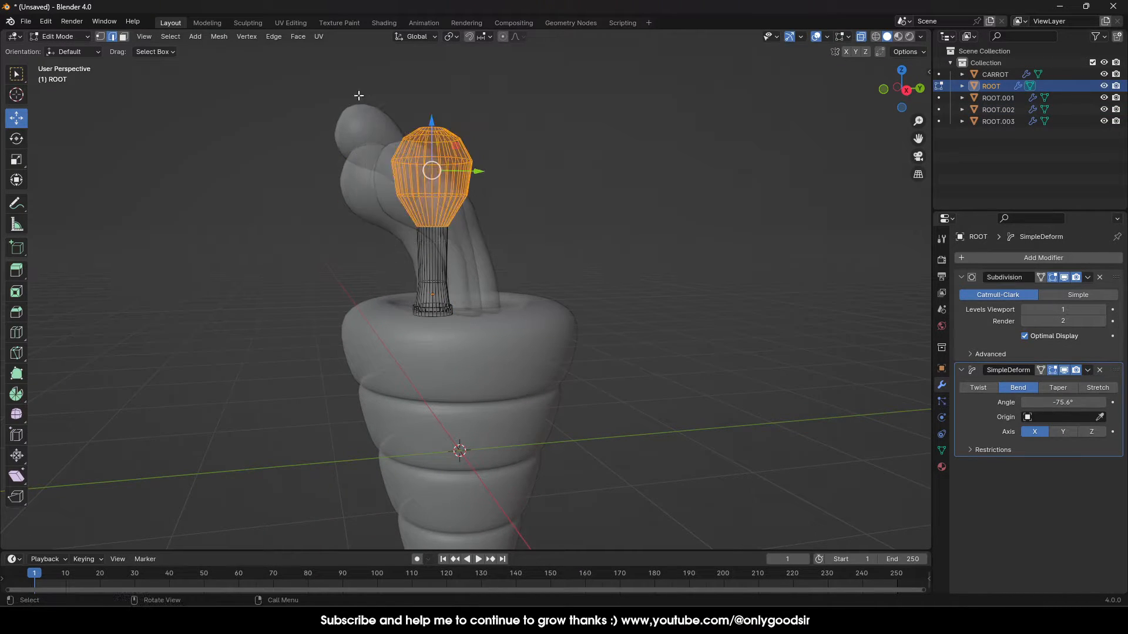
key("s")
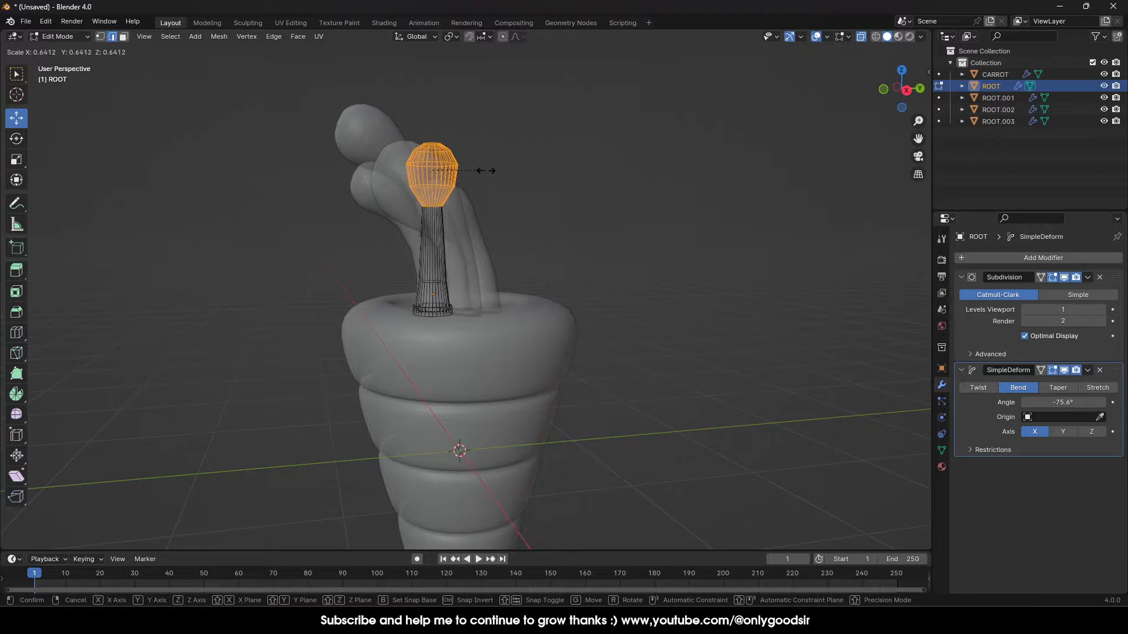
left_click(483, 171)
left_click_drag(432, 125, 432, 136)
key("Tab")
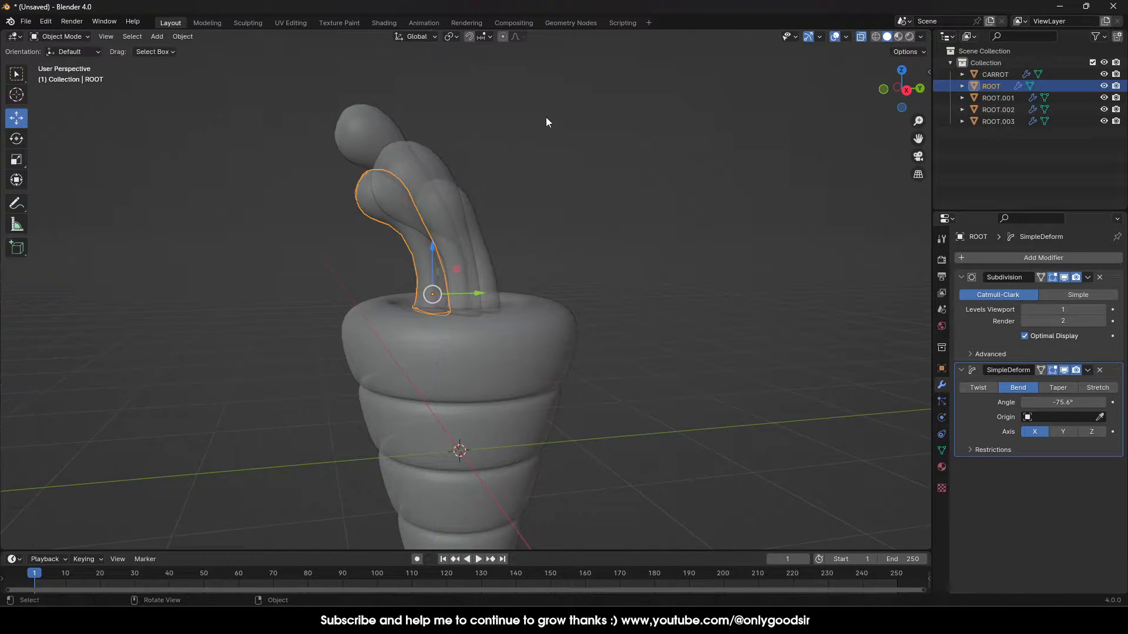
Turn X-ray off and set the Simple Deform bend angle of ROOT.003 to 80.4°
left_click(601, 192)
middle_click_drag(601, 192, 558, 229)
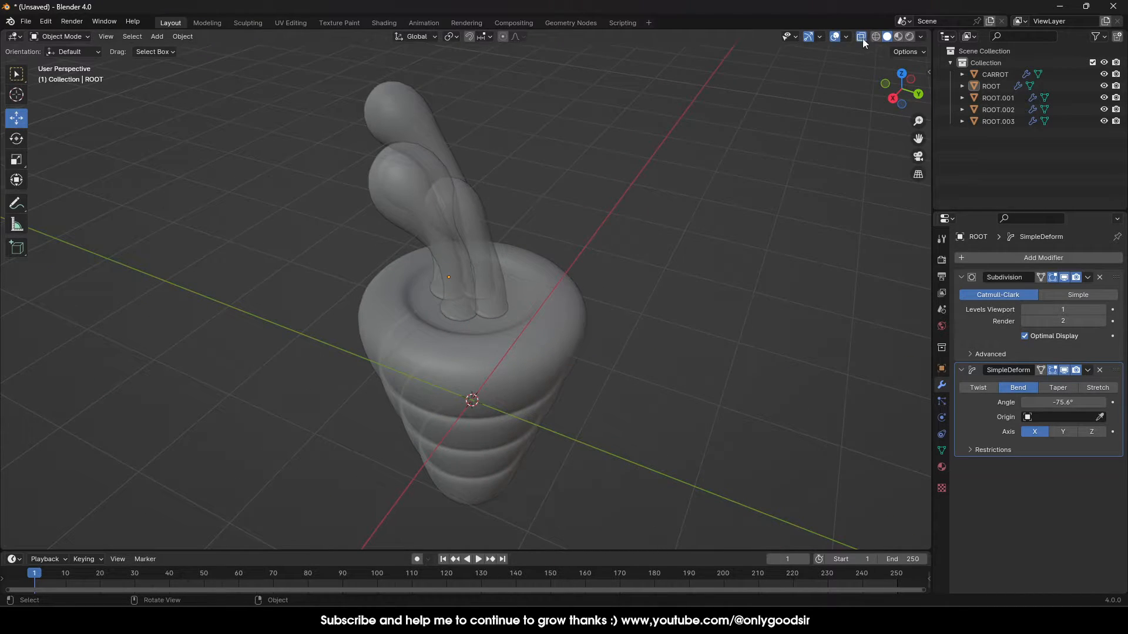
left_click(862, 37)
mouse_move(667, 206)
middle_mouse_down()
mouse_move(755, 166)
mouse_move(664, 161)
mouse_move(551, 213)
mouse_move(656, 189)
middle_mouse_up()
left_click(478, 249)
middle_click_drag(478, 249, 904, 333)
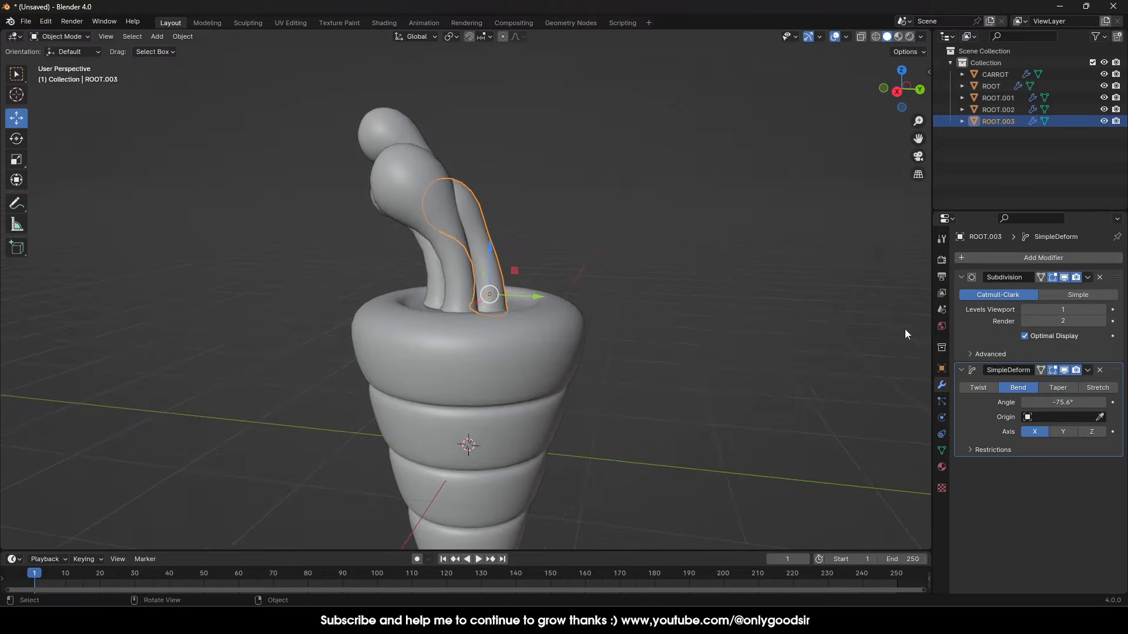
left_click_drag(1062, 403, 1106, 403)
middle_click_drag(516, 286, 488, 273)
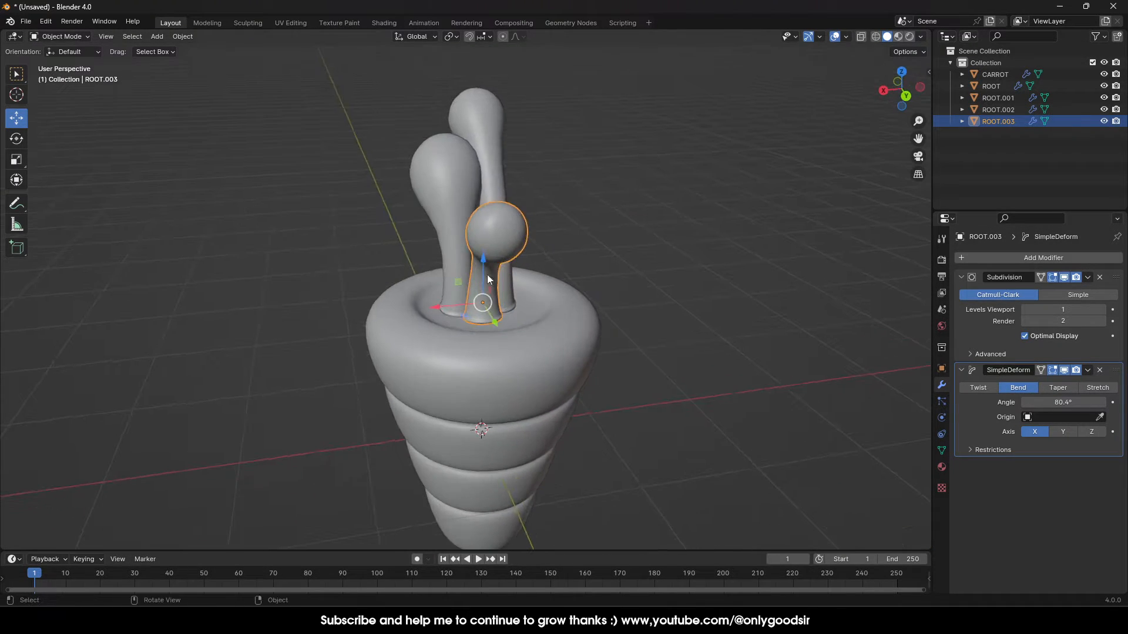
Set the bend angle of ROOT.002 to 28.5° and that of ROOT.001 to -34.3°
left_click(502, 186)
left_click_drag(1070, 403, 1097, 403)
middle_click_drag(552, 276, 372, 207)
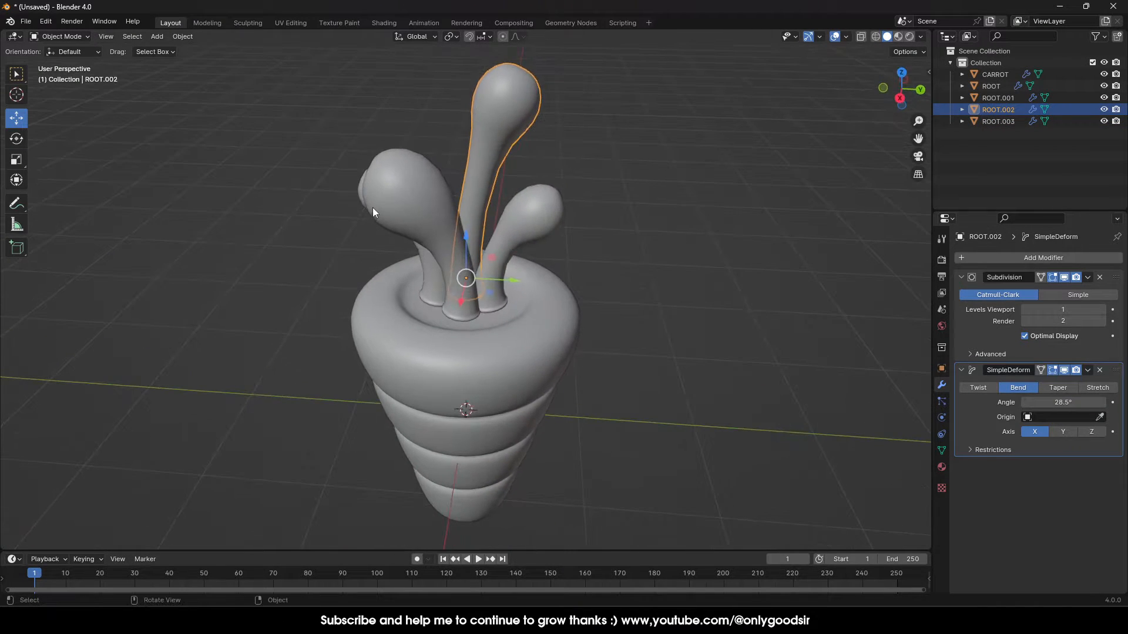
left_click(436, 206)
left_click_drag(1062, 403, 1075, 403)
middle_click_drag(487, 273, 565, 263)
left_click(562, 264)
Rotate ROOT.001 around the Z axis so its bulb leans toward positive X
left_click(455, 257)
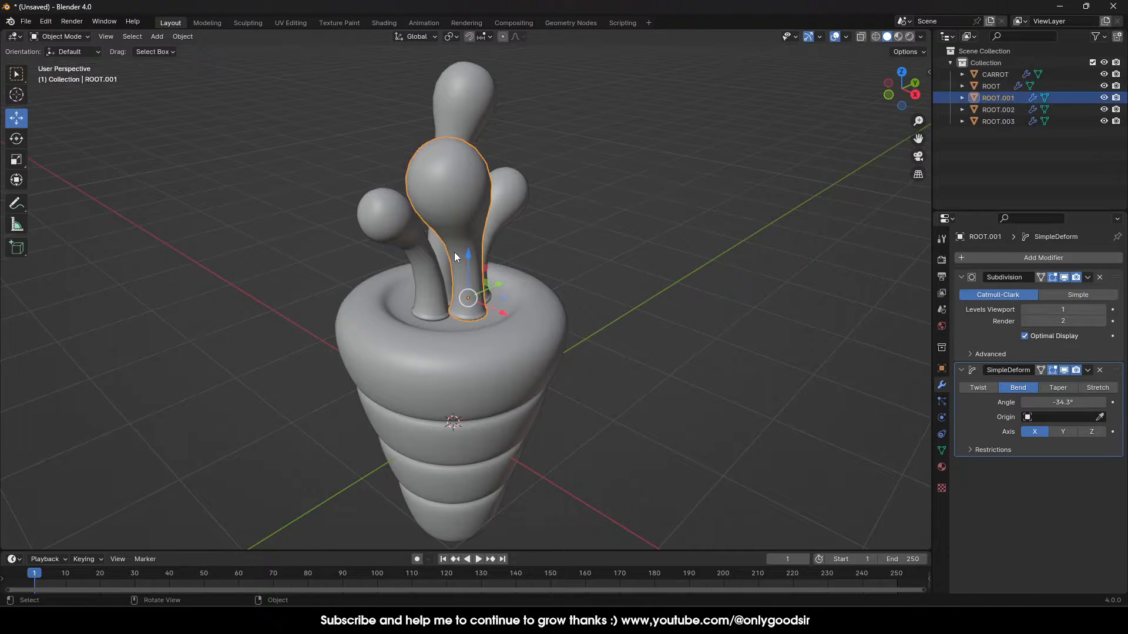
left_click(16, 140)
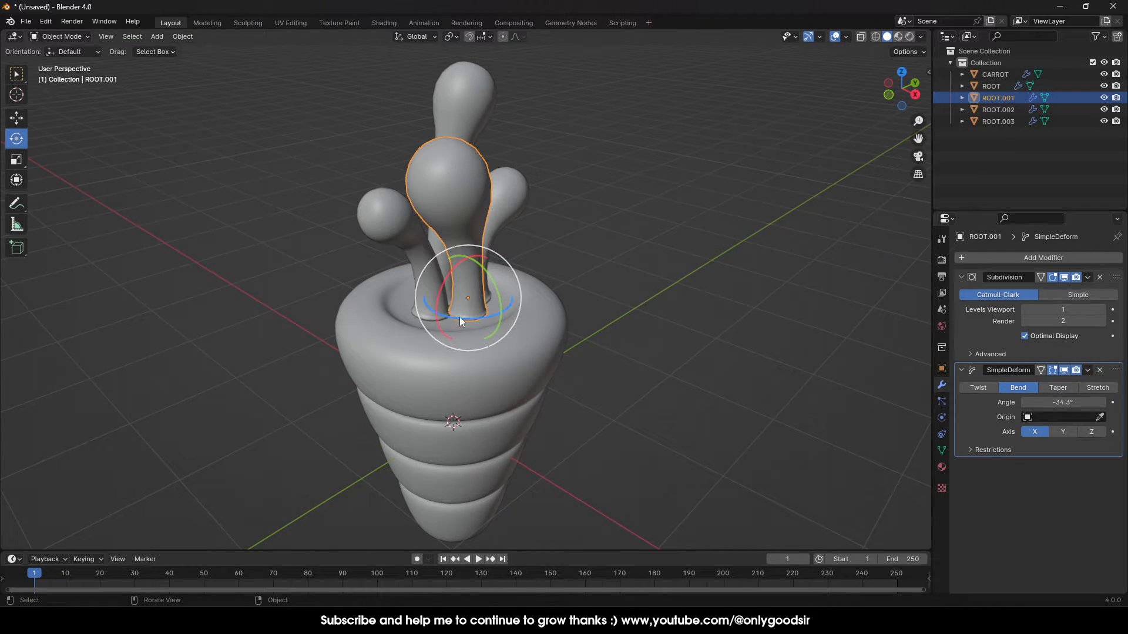
left_click_drag(453, 317, 491, 307)
middle_click_drag(541, 307, 508, 248)
left_click(510, 250)
left_click_drag(495, 319, 523, 315)
Rotate the tall ROOT.002 stem around the Z axis so its bulb leans toward negative X
middle_click_drag(627, 286, 513, 259)
left_click(509, 260)
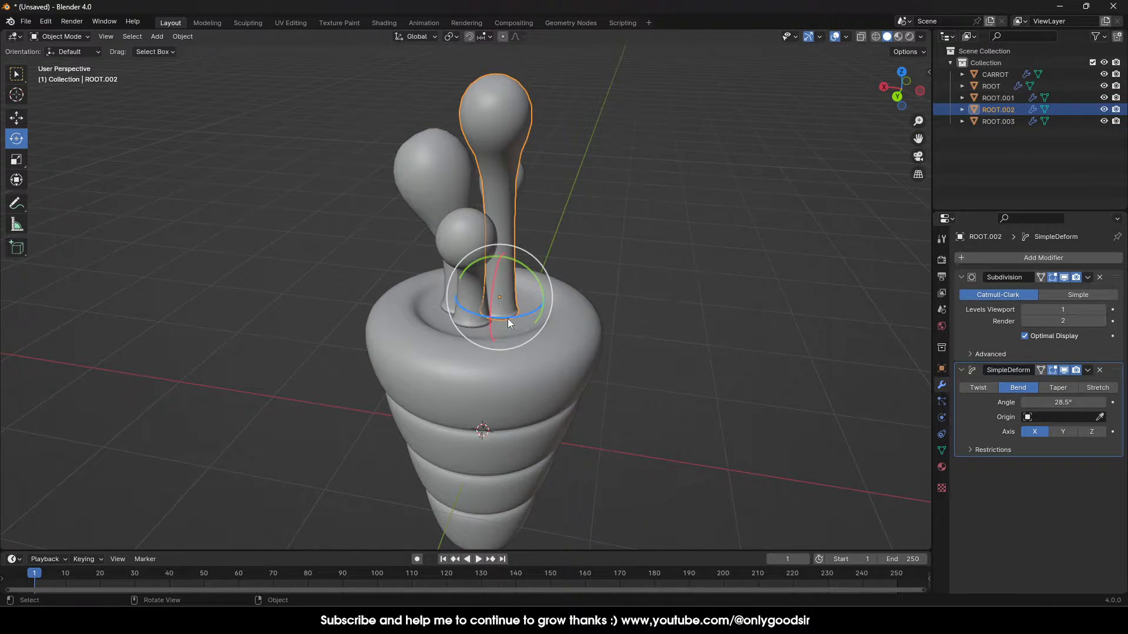
left_click_drag(509, 322, 569, 313)
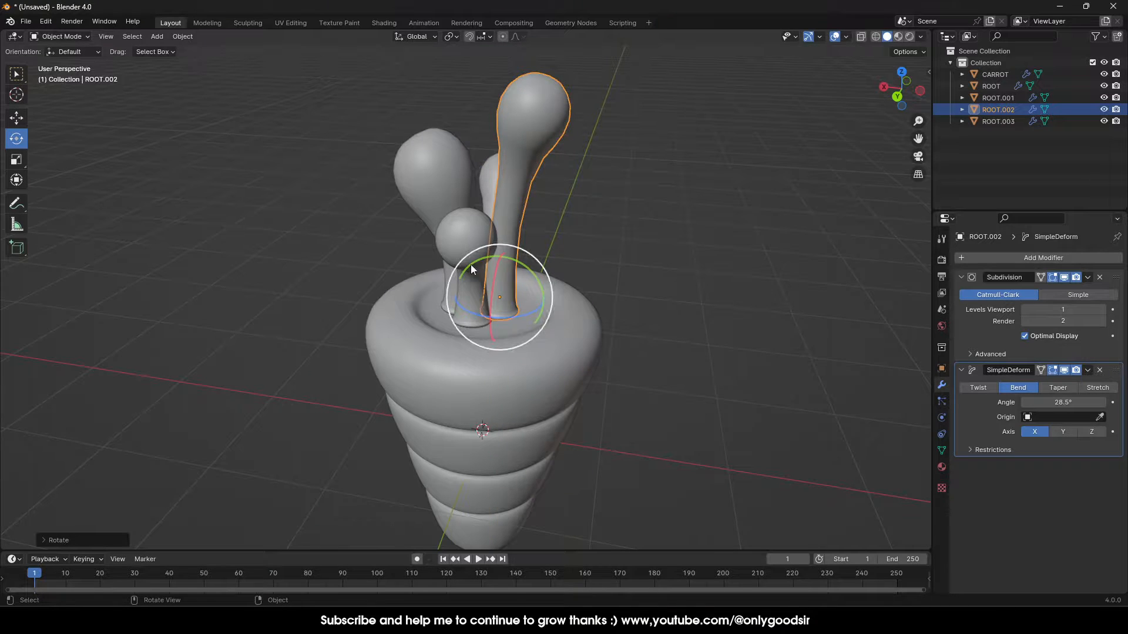
middle_click_drag(471, 264, 474, 322)
left_click(665, 288)
middle_click_drag(581, 358, 636, 262)
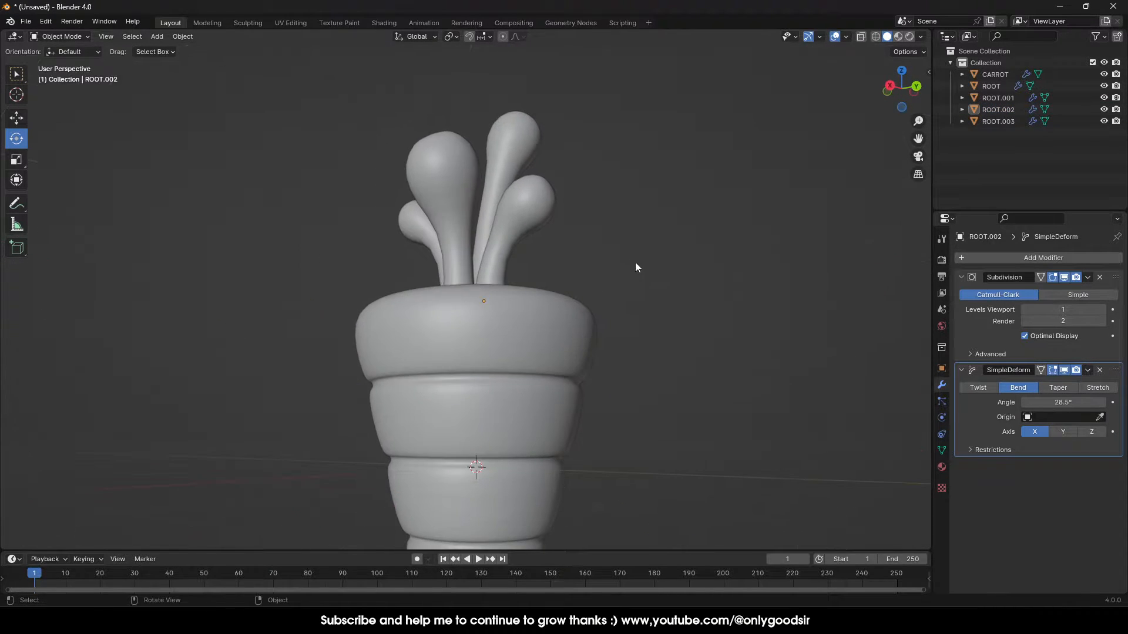
scroll(589, 296, "down", 5)
Nudge the stems closer to the centre of the carrot's recess with the Move tool in the top view
middle_click_drag(589, 296, 534, 357)
left_click(502, 296)
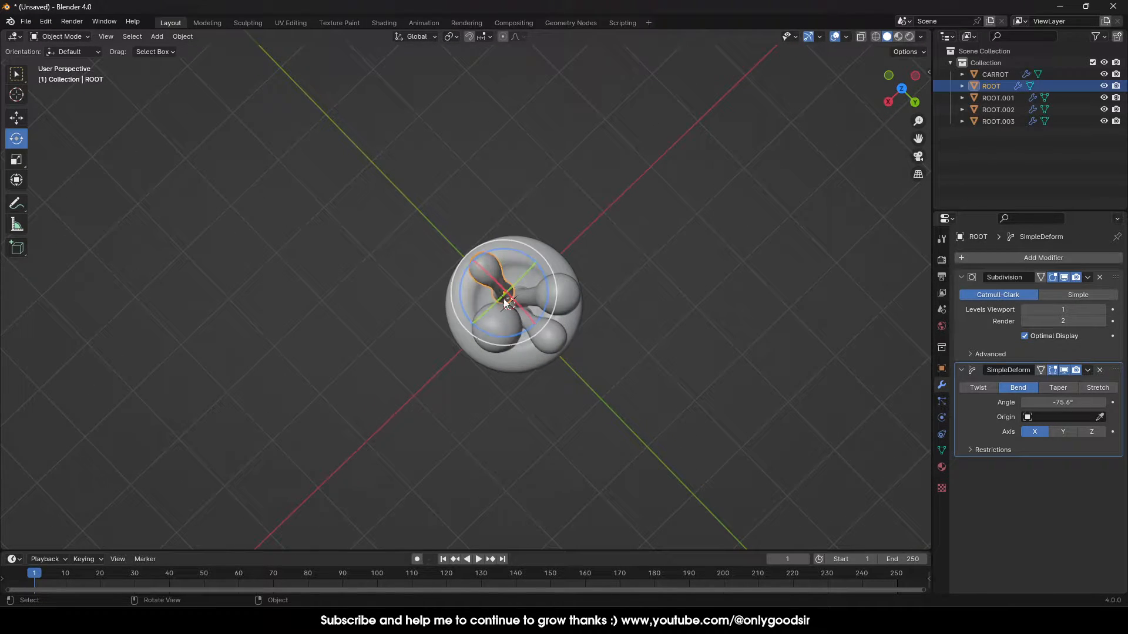
left_click(16, 119)
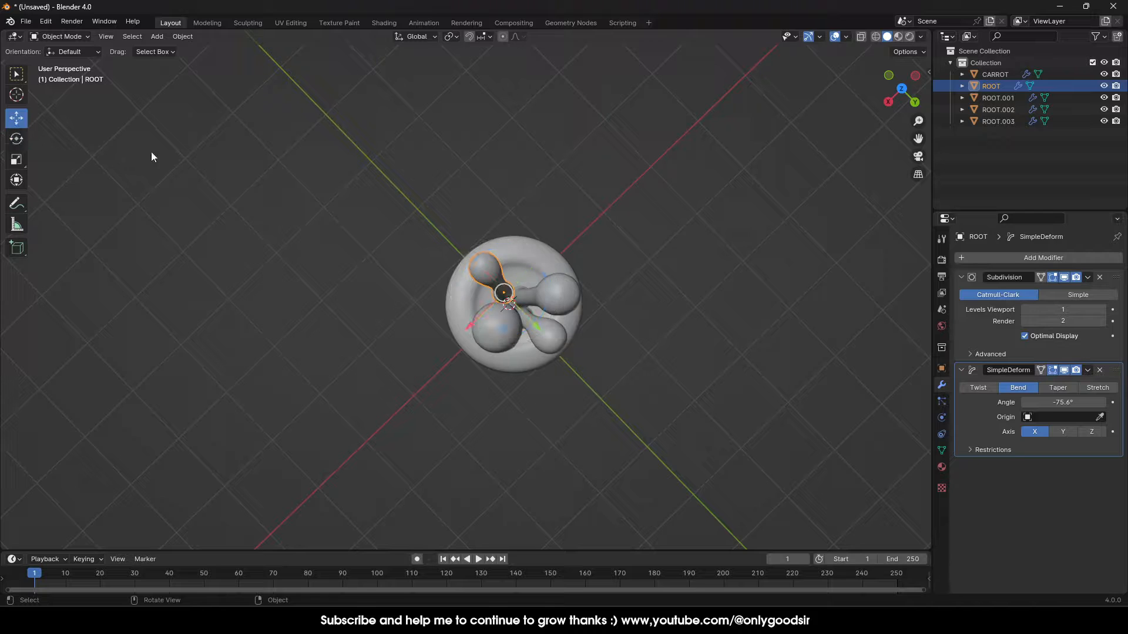
left_click(902, 88)
scroll(439, 275, "up", 5)
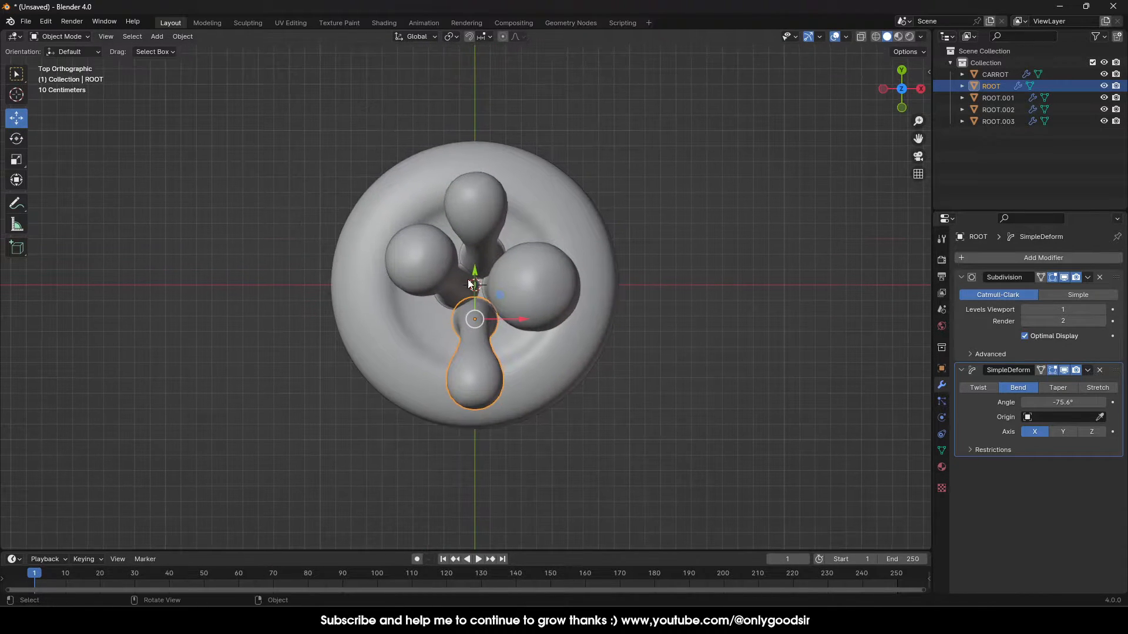
left_click(496, 291)
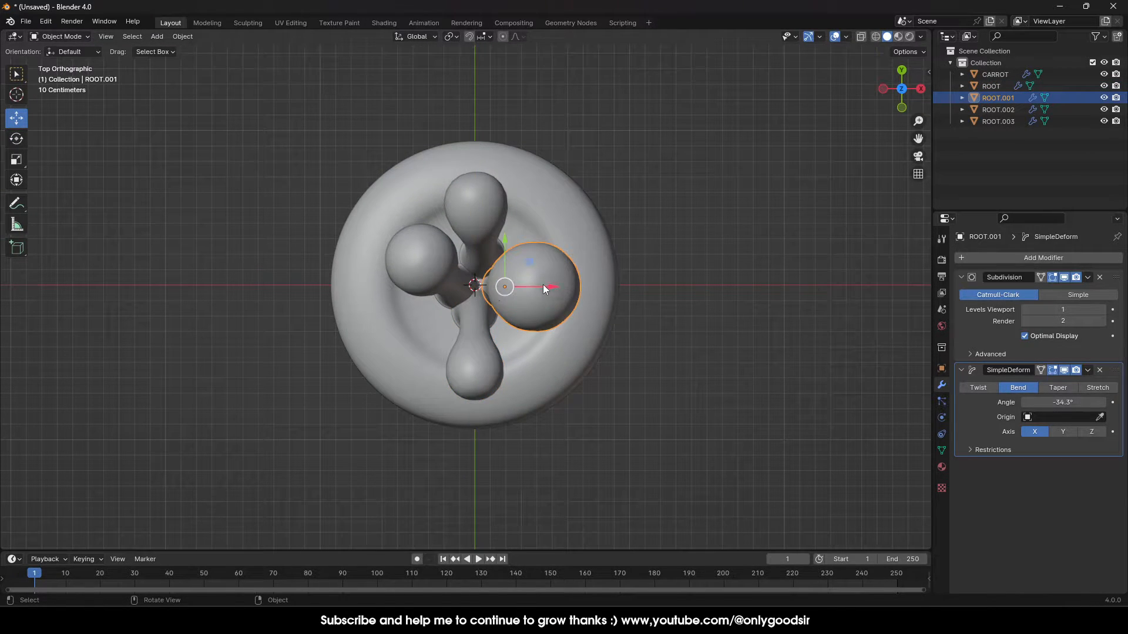
left_click_drag(543, 285, 499, 285)
left_click(443, 272)
left_click(484, 245)
left_click_drag(479, 219, 485, 224)
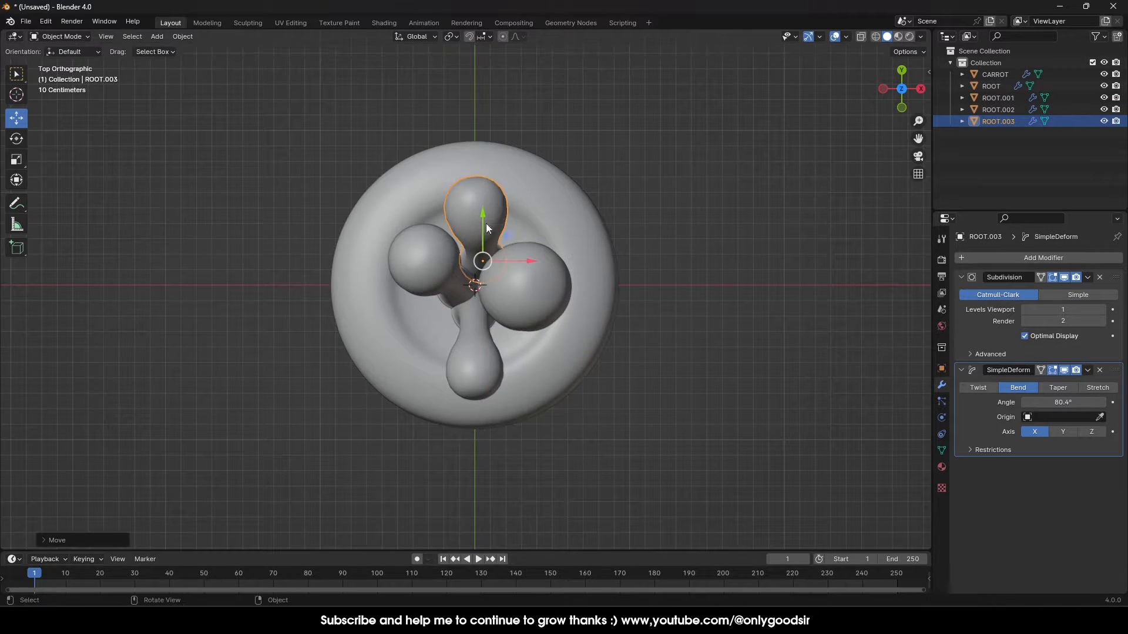
Select all four stems, lower them along Z into the carrot and scale them up to about 1.4
middle_click_drag(486, 223, 644, 252)
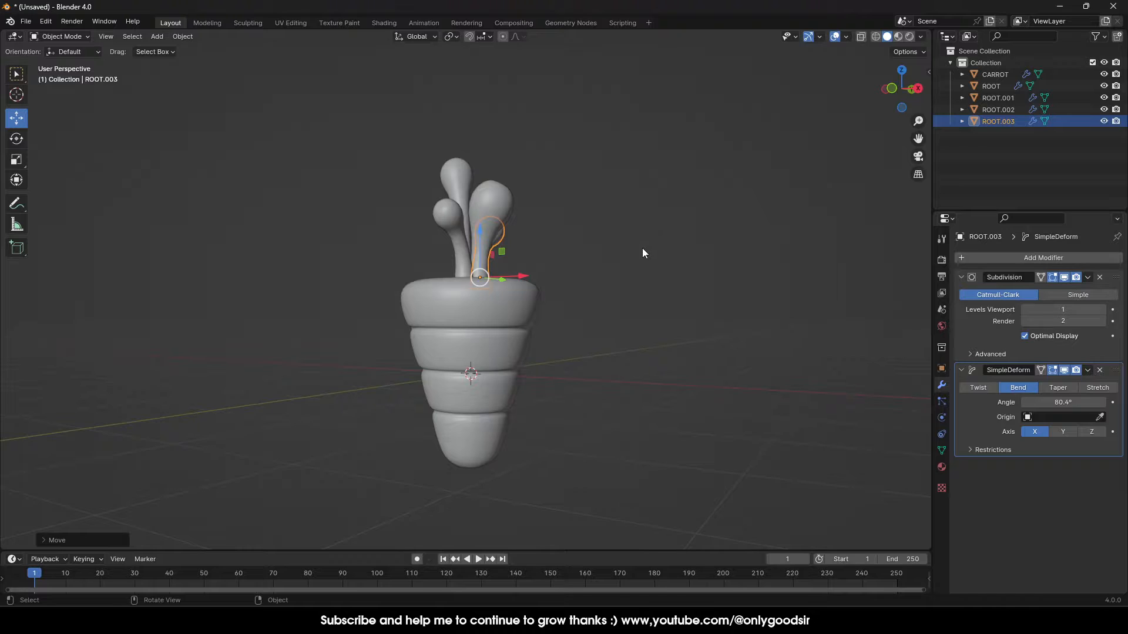
left_click(648, 240)
left_click_drag(565, 232, 405, 160)
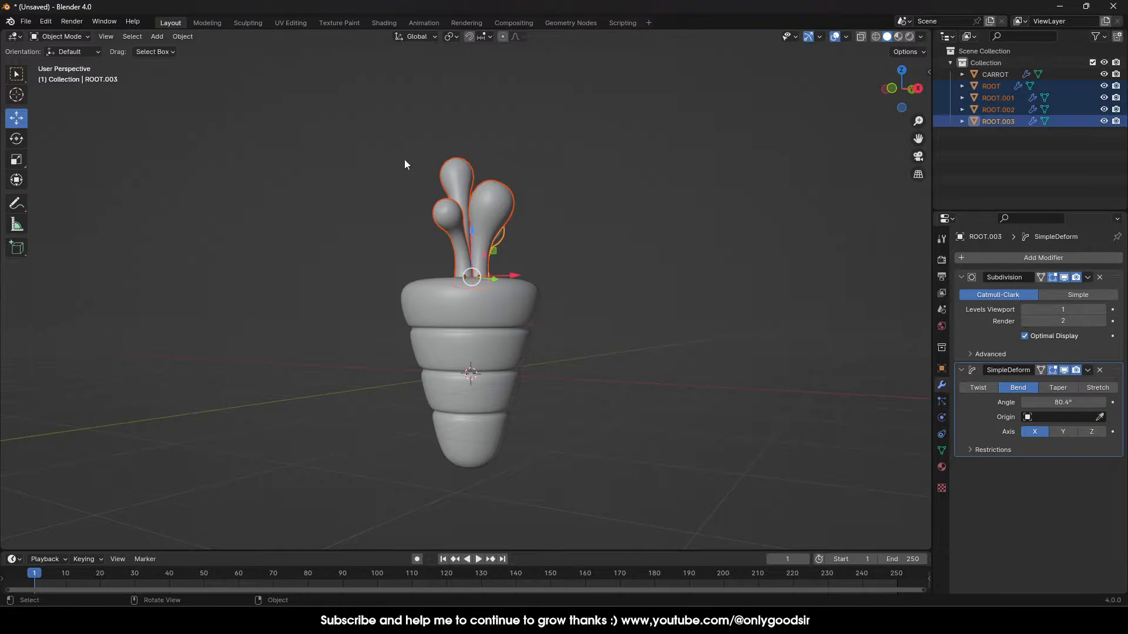
left_click_drag(470, 233, 470, 267)
key("s")
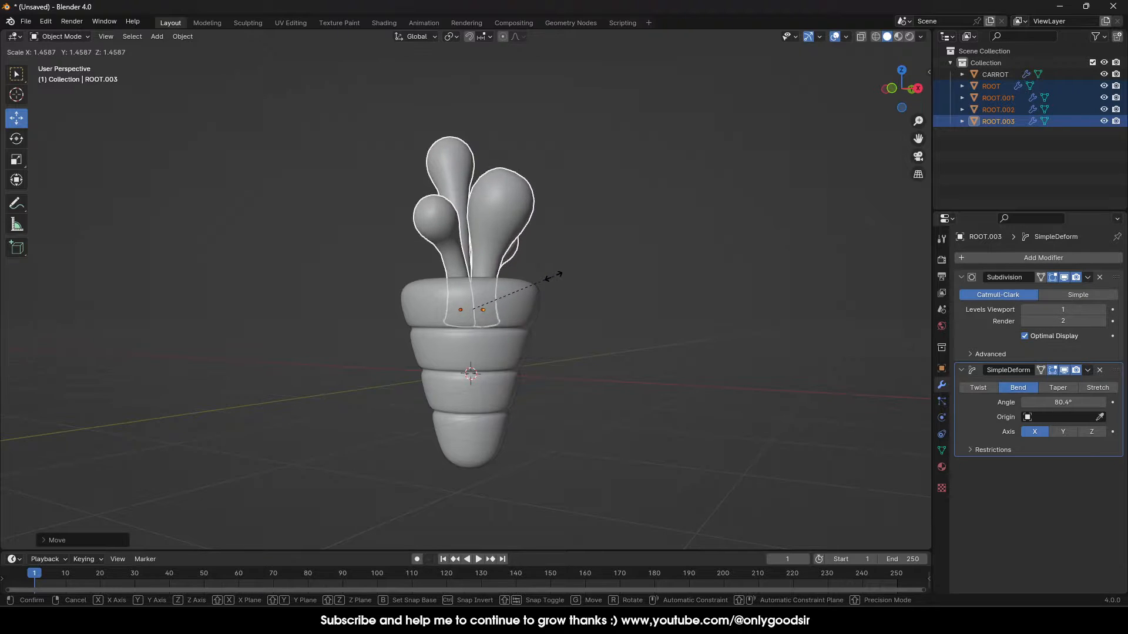
left_click(549, 277)
Lower the four selected stems further along Z and scale them down slightly to fit the recess
key("g")
key("z")
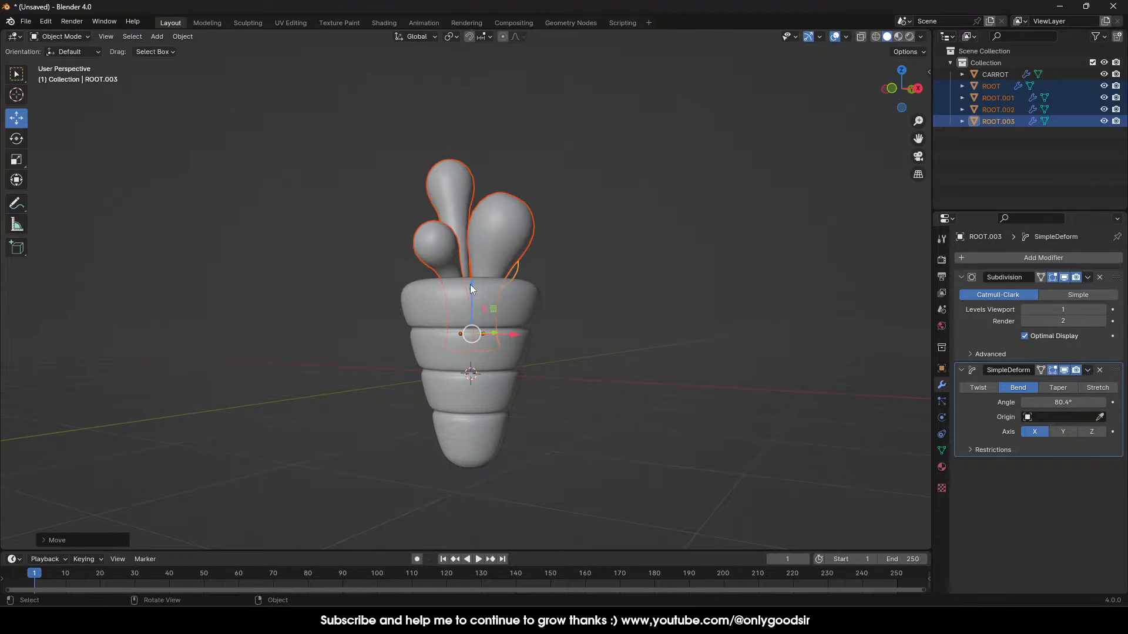
left_click(470, 284)
key("s")
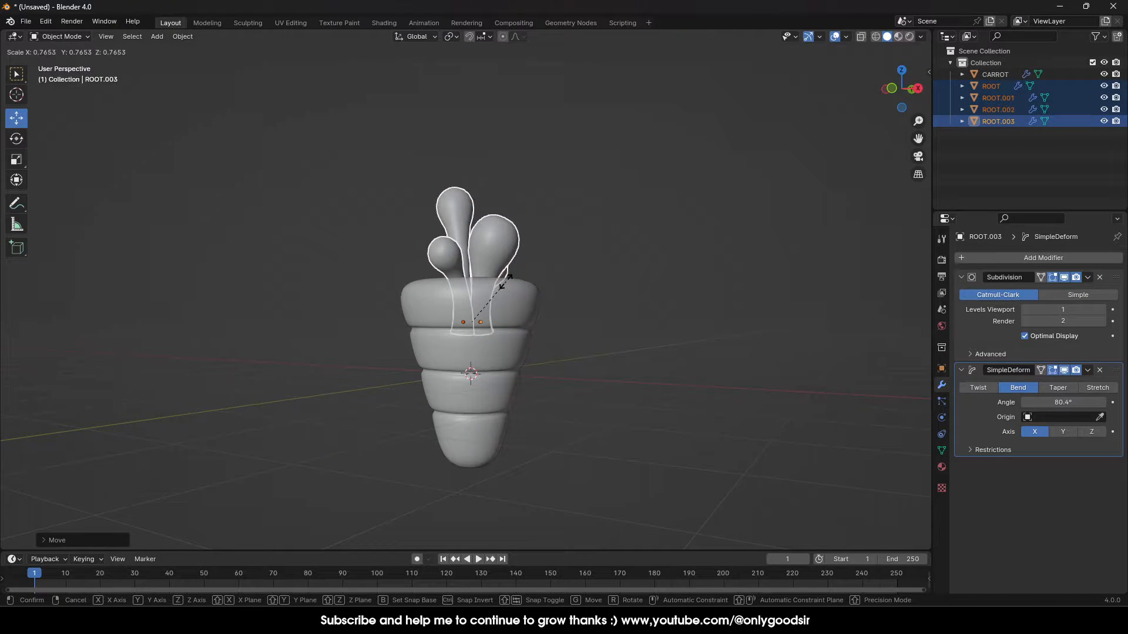
left_click(519, 281)
left_click(682, 322)
Reposition individual stems within the recess so that they spread apart around the carrot's centre
middle_click_drag(682, 322, 452, 308)
left_click(440, 296)
left_click_drag(450, 282, 448, 273)
left_click_drag(420, 325, 418, 320)
left_click(402, 323)
middle_click_drag(402, 323, 443, 266)
left_click(442, 267)
left_click_drag(485, 316, 461, 275)
middle_click_drag(602, 321, 544, 329)
scroll(558, 330, "down", 3)
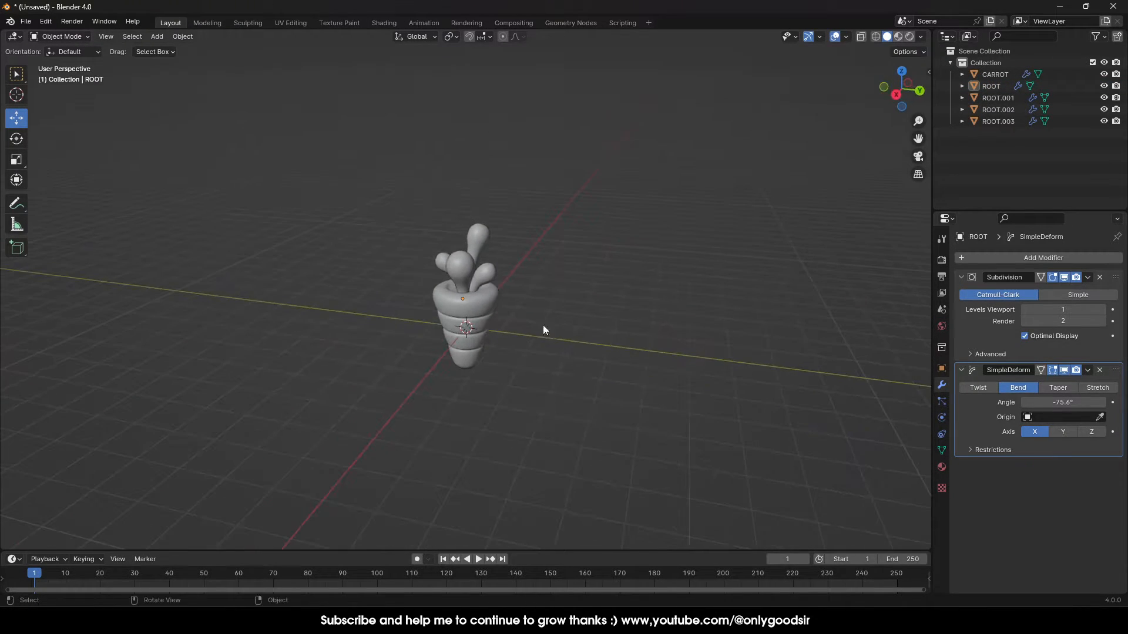
Select all four stems with the carrot body as the active object and parent the stems to the carrot body
left_click(492, 304)
left_click(480, 276)
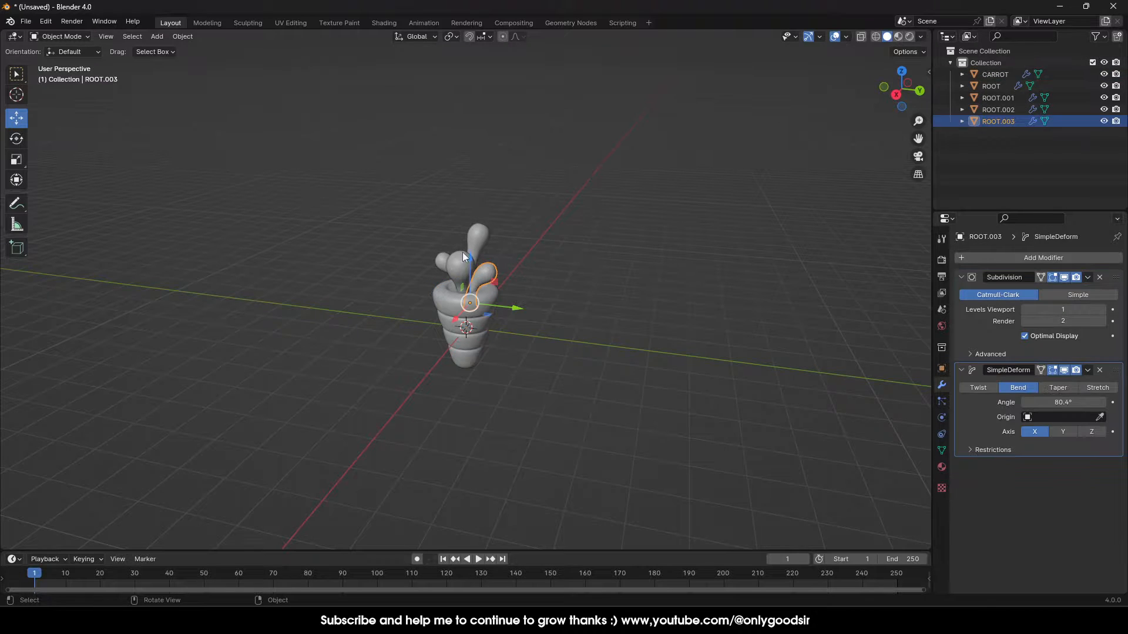
middle_click_drag(463, 252, 477, 282)
scroll(477, 282, "up", 4)
left_click(420, 223, "shift")
left_click(461, 217, "shift")
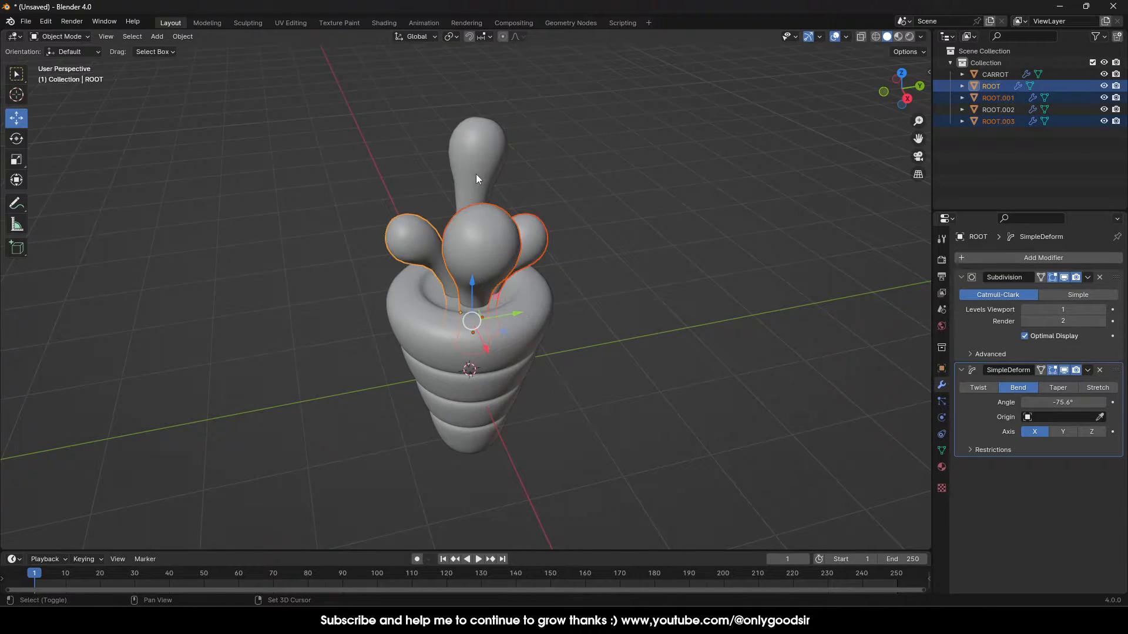
left_click(476, 174, "shift")
middle_click_drag(600, 331, 623, 230)
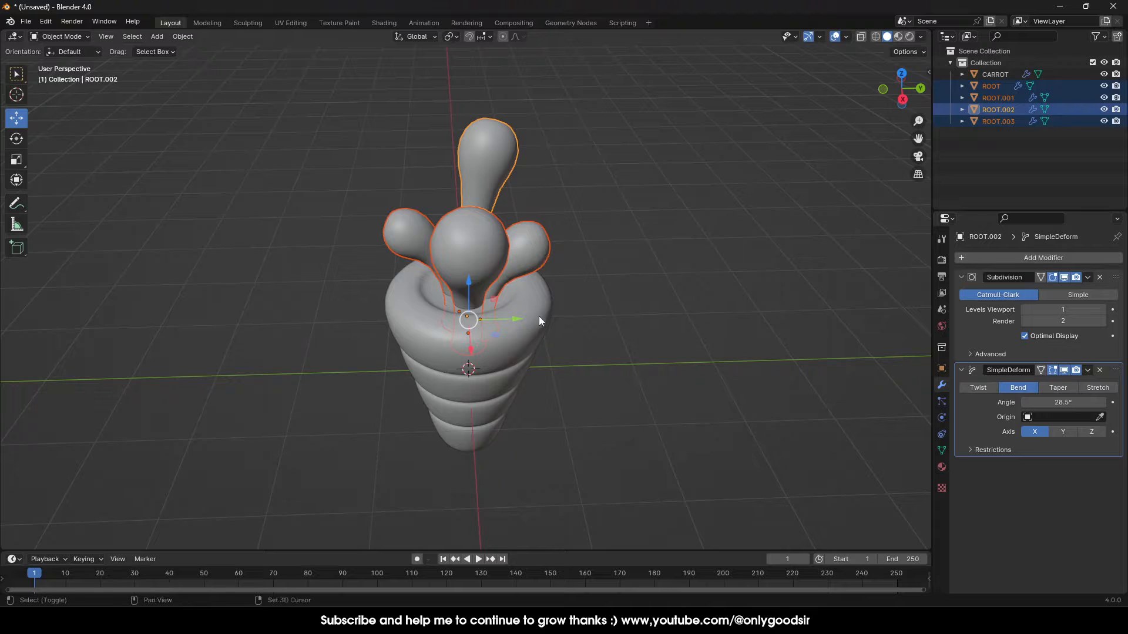
left_click(496, 386, "shift")
right_click(502, 379)
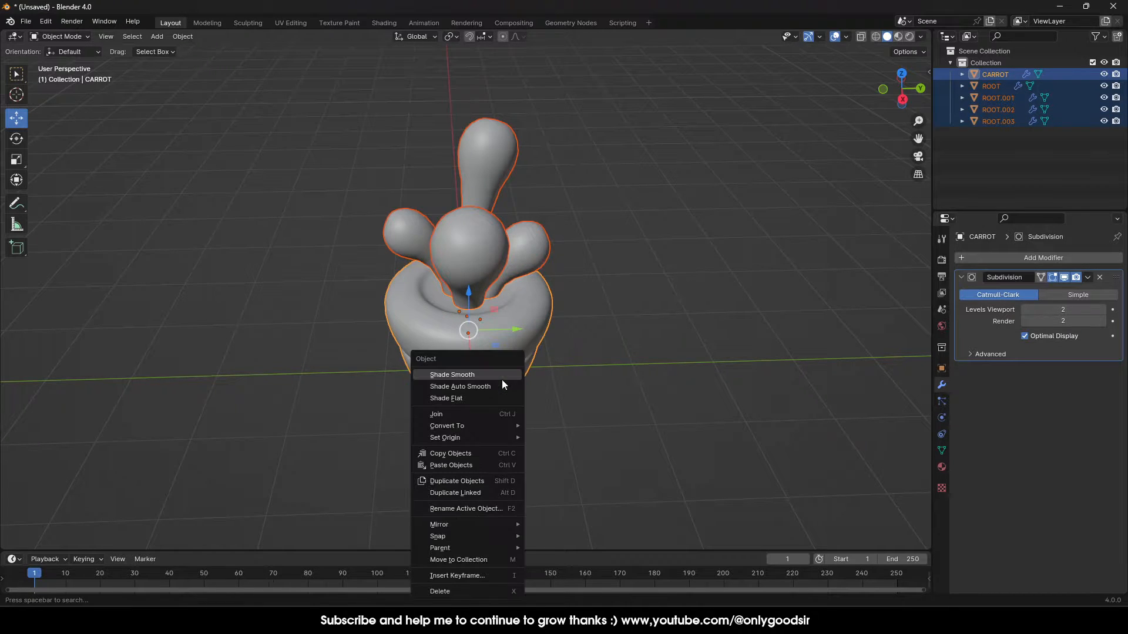
mouse_move(470, 547)
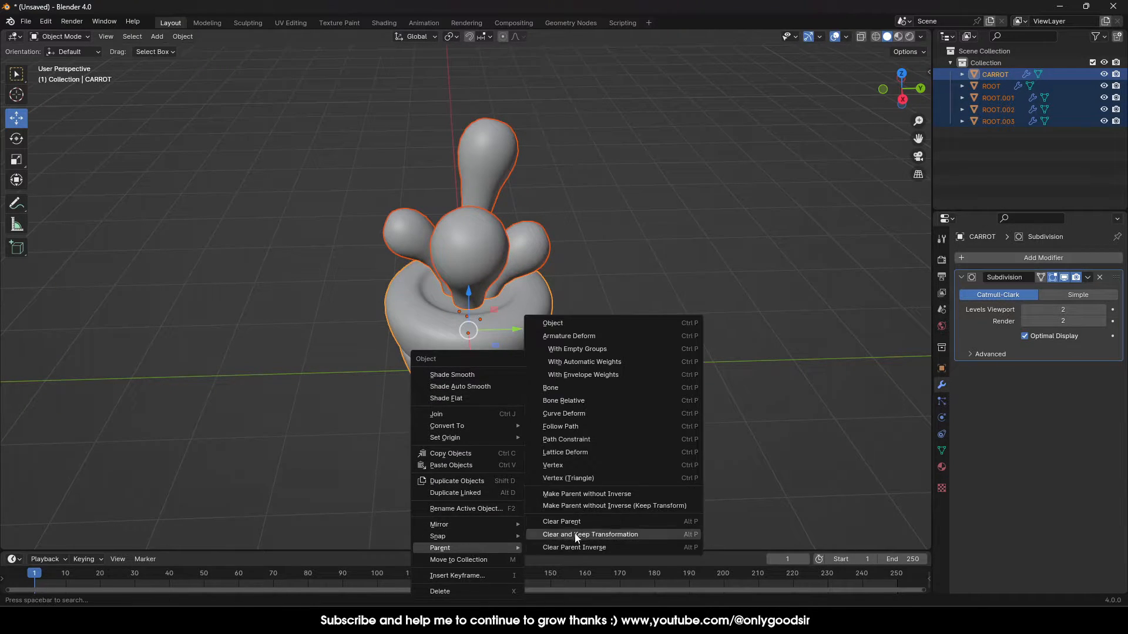
left_click(585, 336)
Raise the carrot and its parented stems along Z until it floats well above the ground grid
left_click(545, 375)
left_click(530, 369)
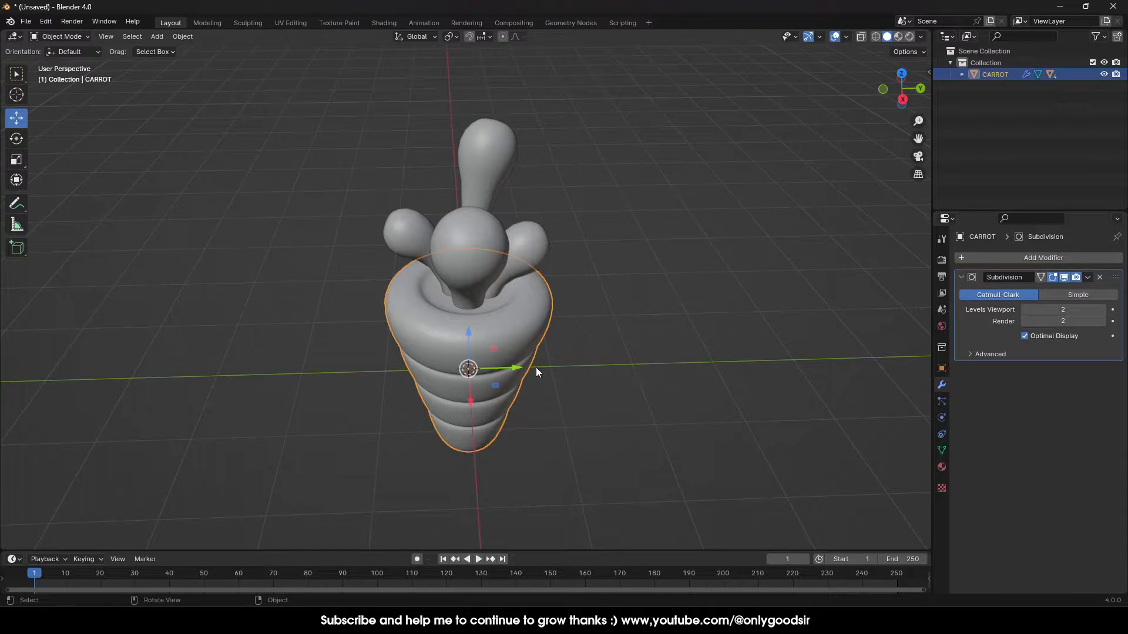
middle_click_drag(536, 368, 498, 358)
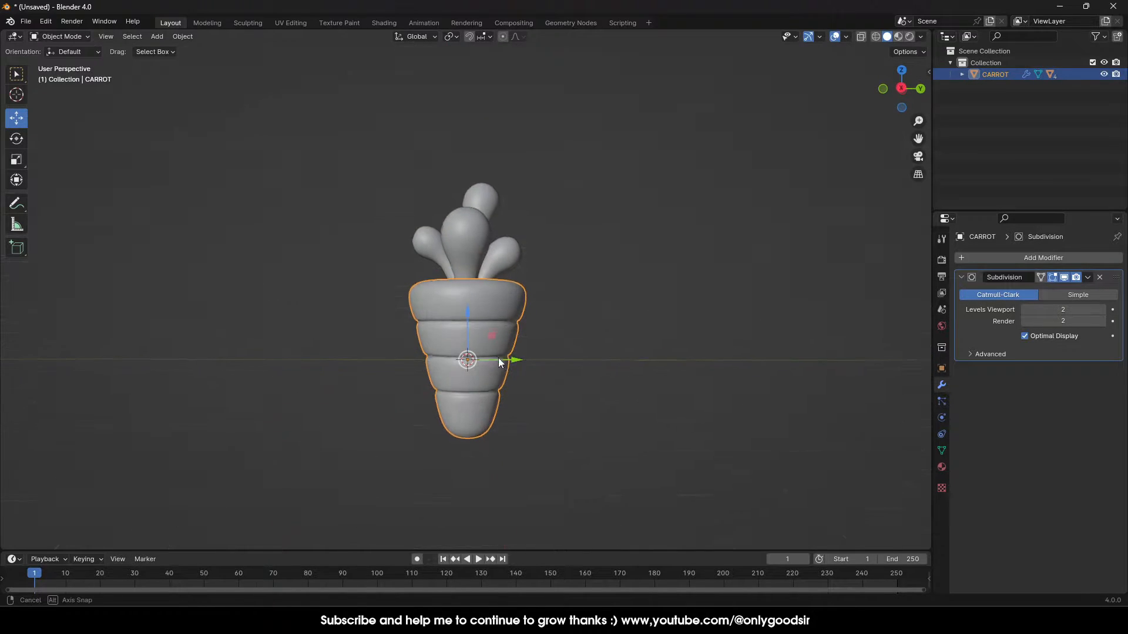
left_click_drag(467, 314, 472, 204)
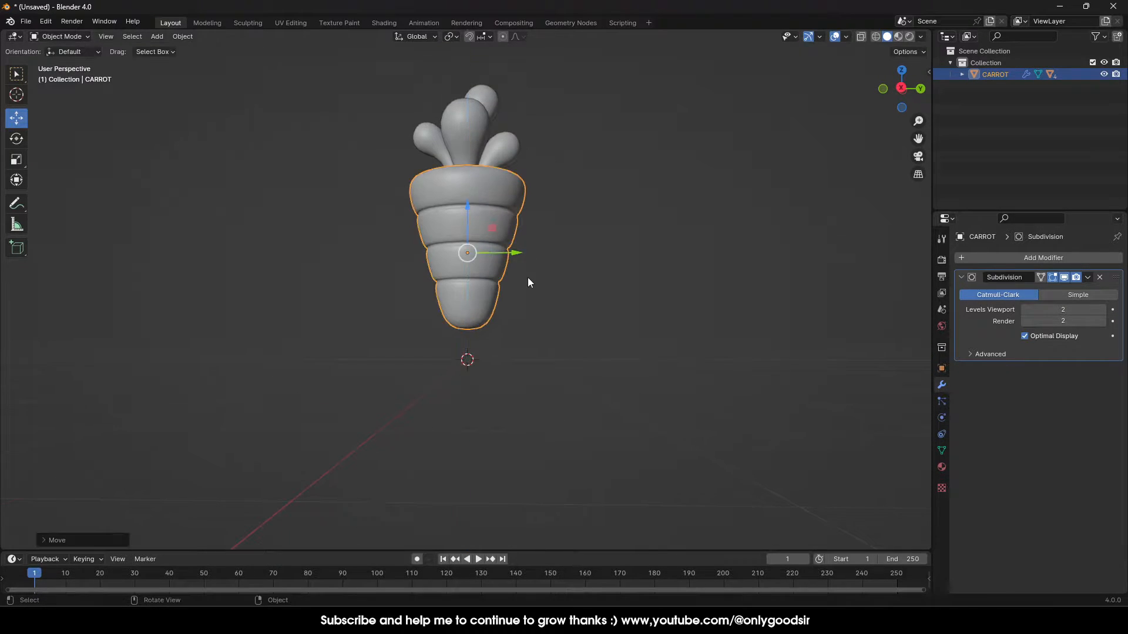
scroll(523, 280, "down", 3)
middle_click_drag(508, 242, 540, 288)
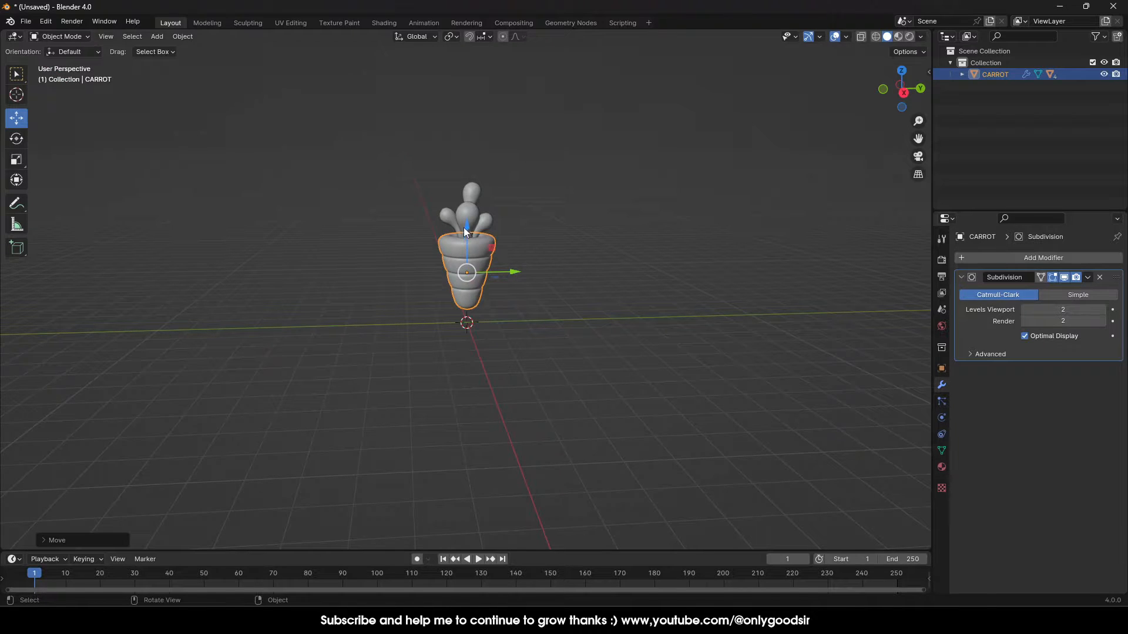
left_click_drag(463, 227, 549, 168)
left_click(608, 268)
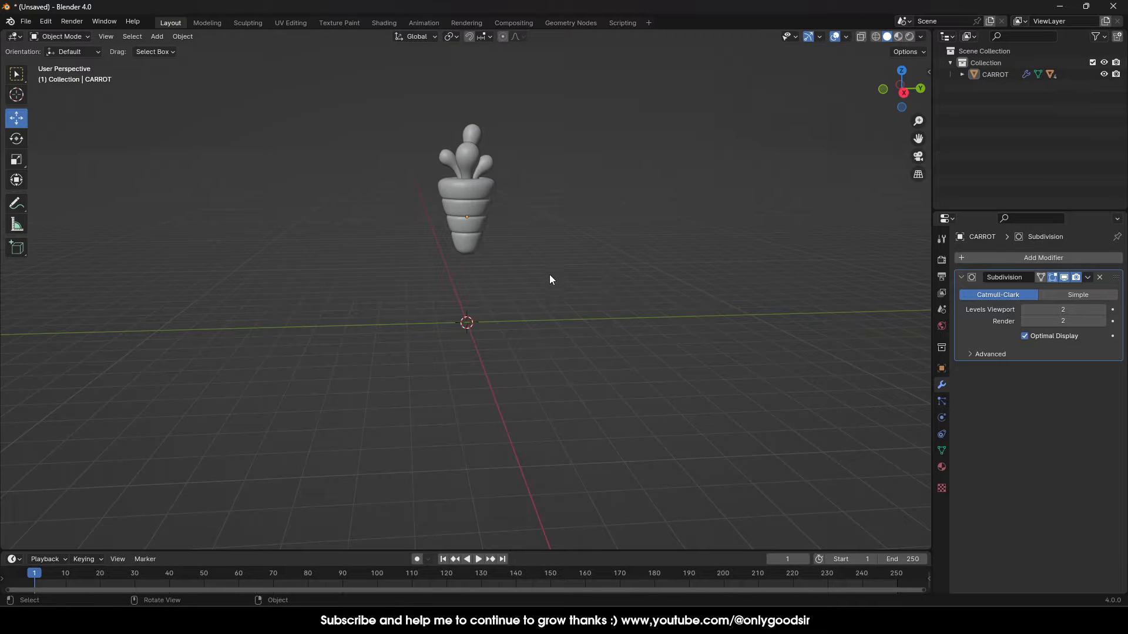
Give the carrot body a new material with an orange base colour (hue 0.041, saturation 0.938, value 0.802) and show the viewport in Material Preview
scroll(553, 247, "up", 2)
middle_click_drag(559, 209, 482, 243)
left_click(482, 245)
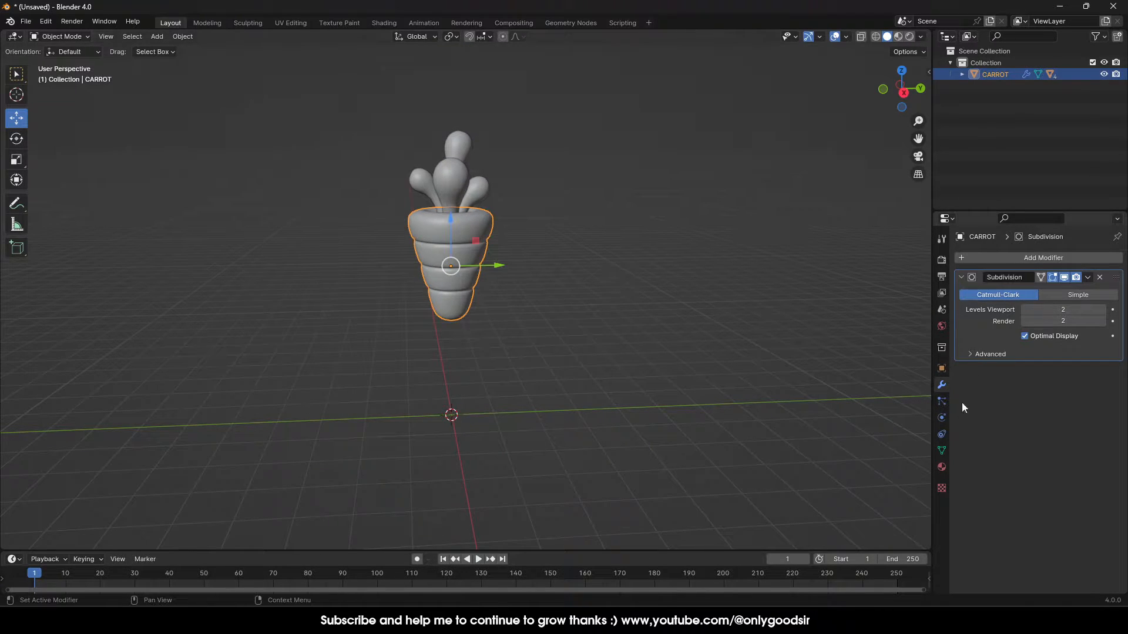
left_click(942, 467)
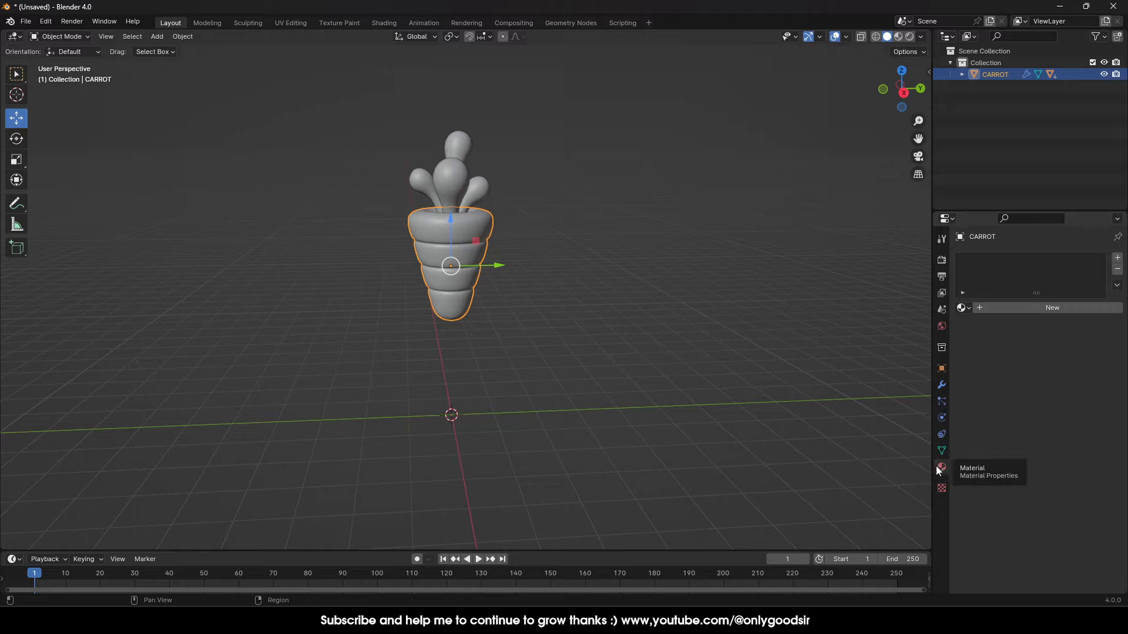
left_click(967, 308)
left_click(1002, 309)
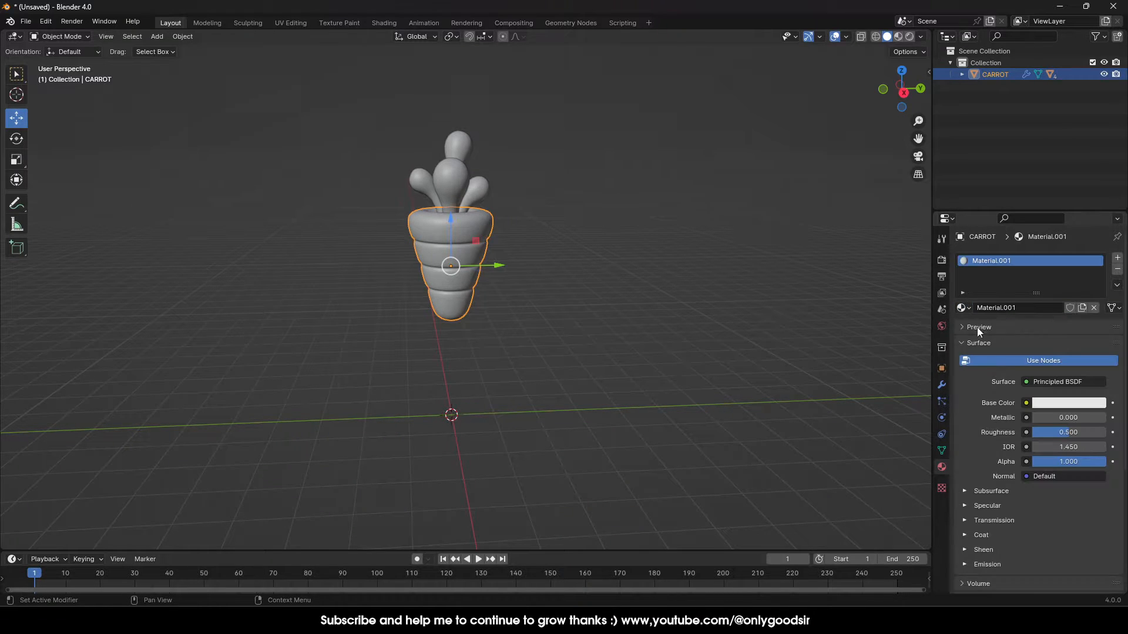
left_click(900, 37)
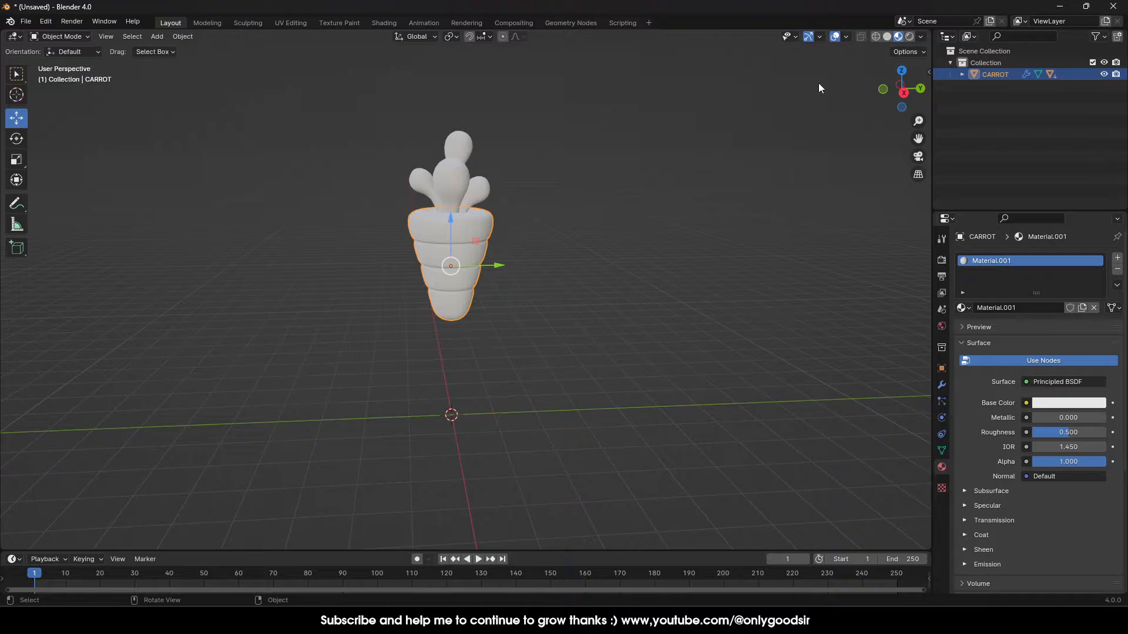
left_click(1057, 403)
mouse_move(1055, 273)
left_mouse_down()
mouse_move(1015, 305)
mouse_move(1053, 306)
mouse_move(1074, 279)
mouse_move(1053, 305)
mouse_move(1015, 287)
mouse_move(1020, 304)
left_mouse_up()
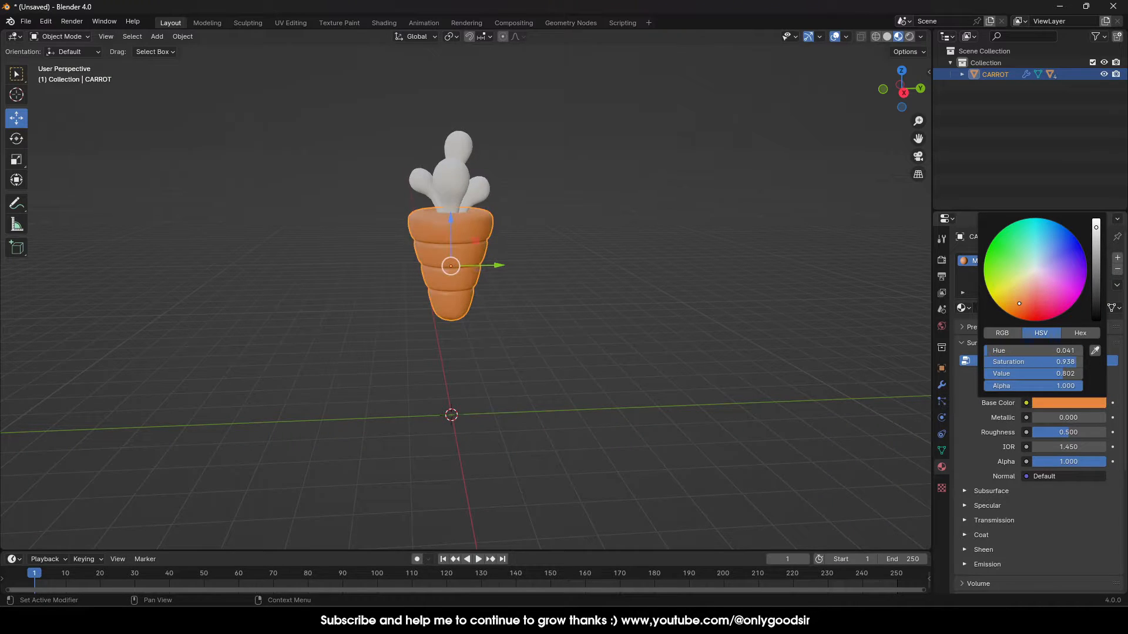
left_click(555, 277)
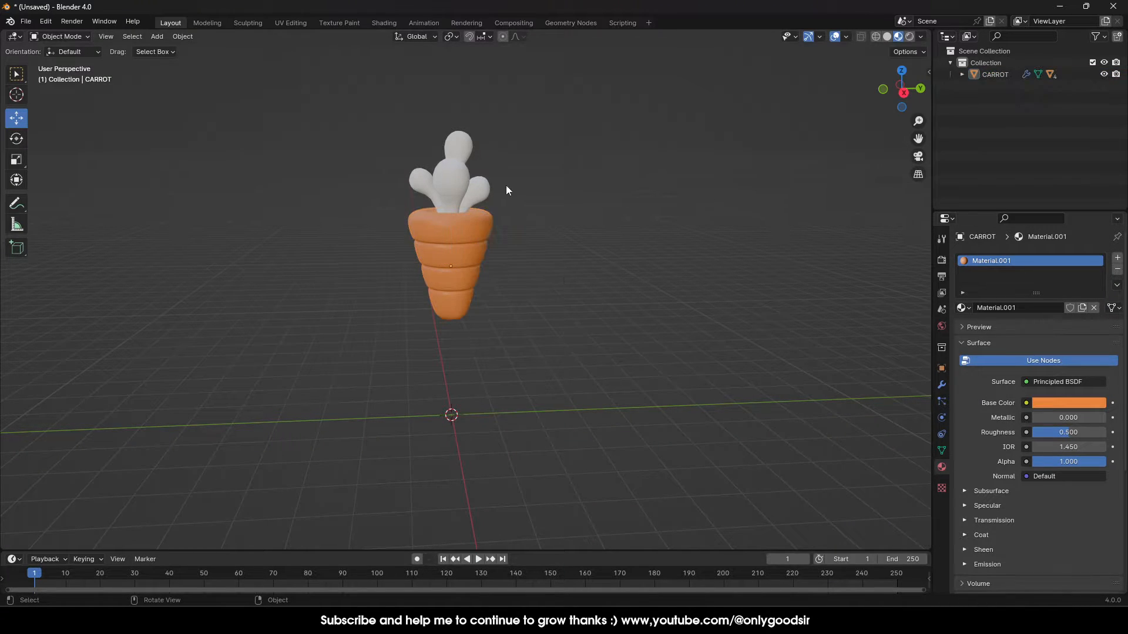
Give the stem ROOT.003 a new material with a green base colour of hue 0.281, saturation 1.000 and value about 0.49
left_click(477, 188)
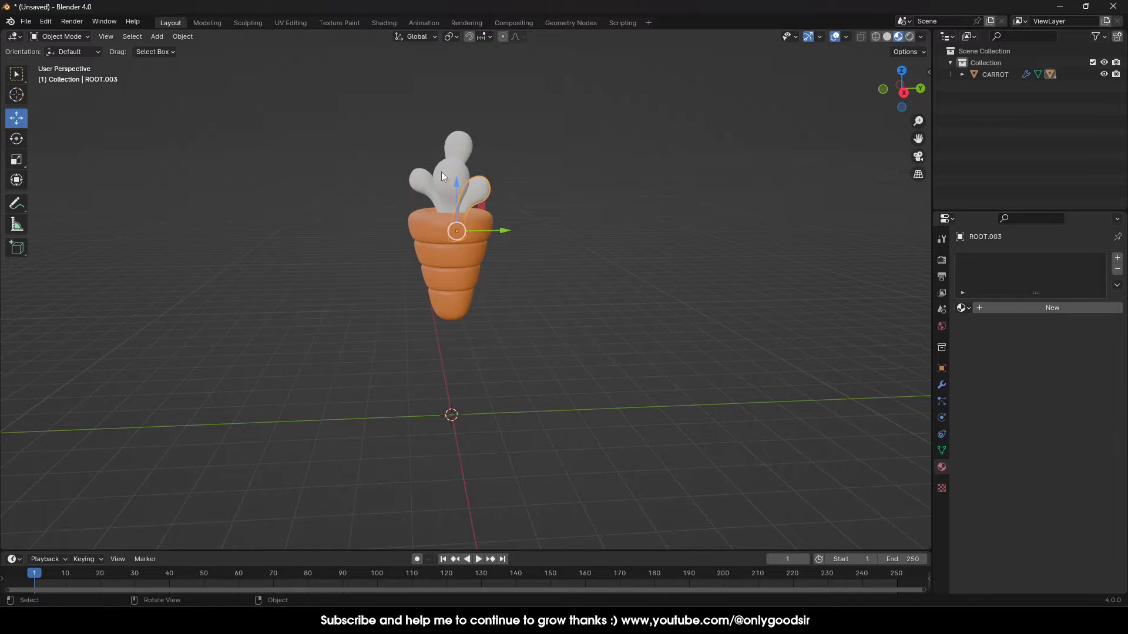
left_click(1011, 309)
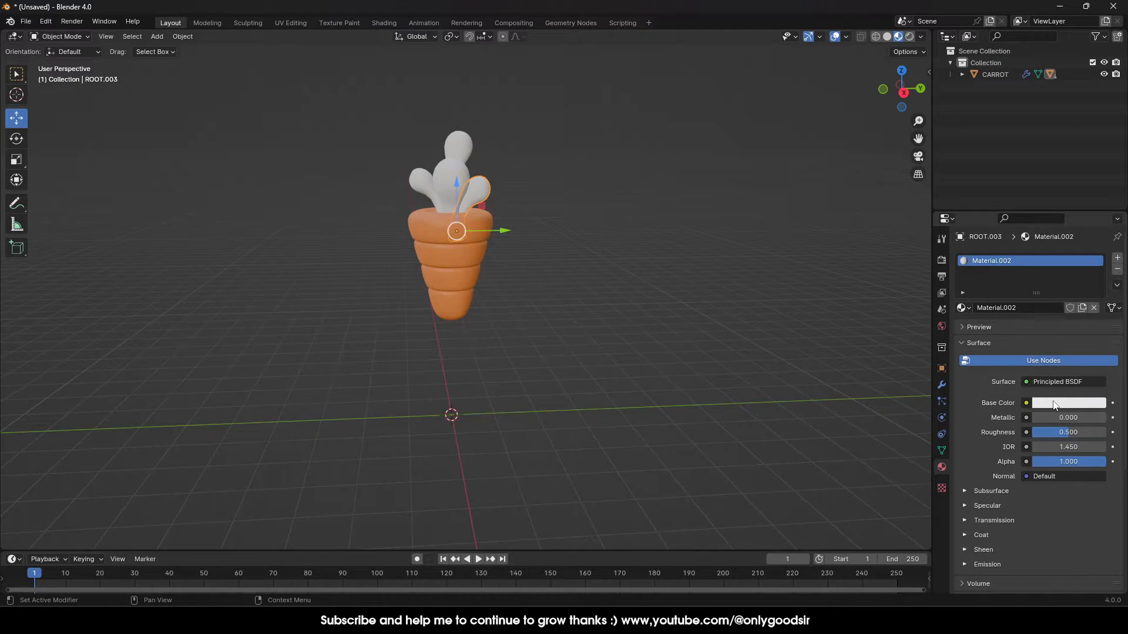
left_click(1058, 403)
mouse_move(1035, 292)
left_mouse_down()
mouse_move(1004, 245)
mouse_move(1009, 265)
mouse_move(1023, 245)
mouse_move(987, 280)
left_mouse_up()
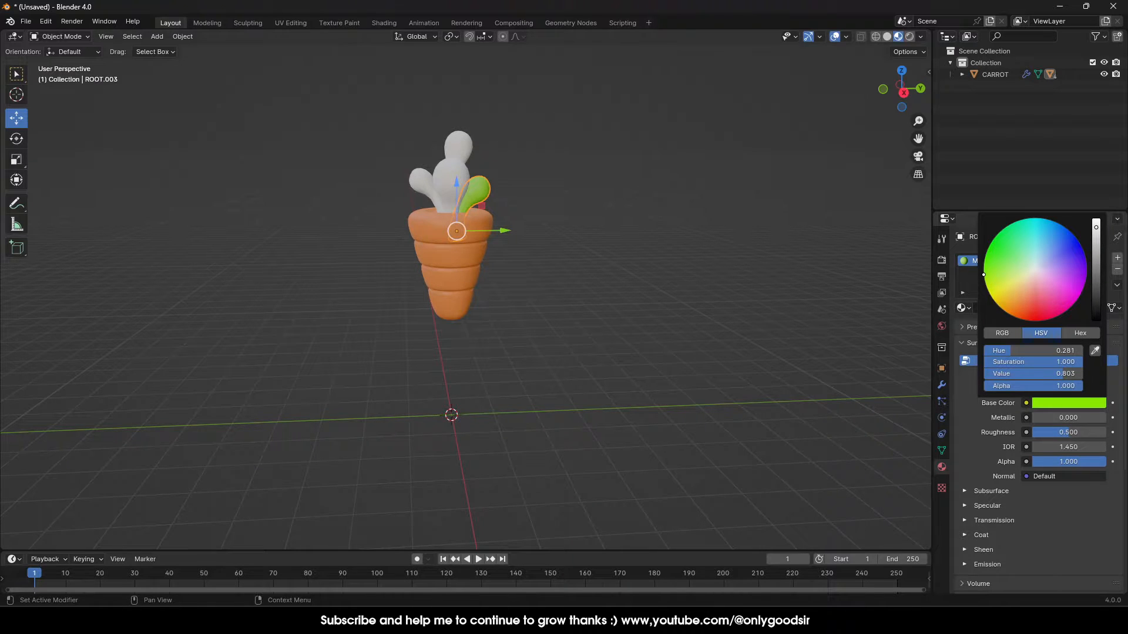
left_click_drag(1051, 375, 1019, 376)
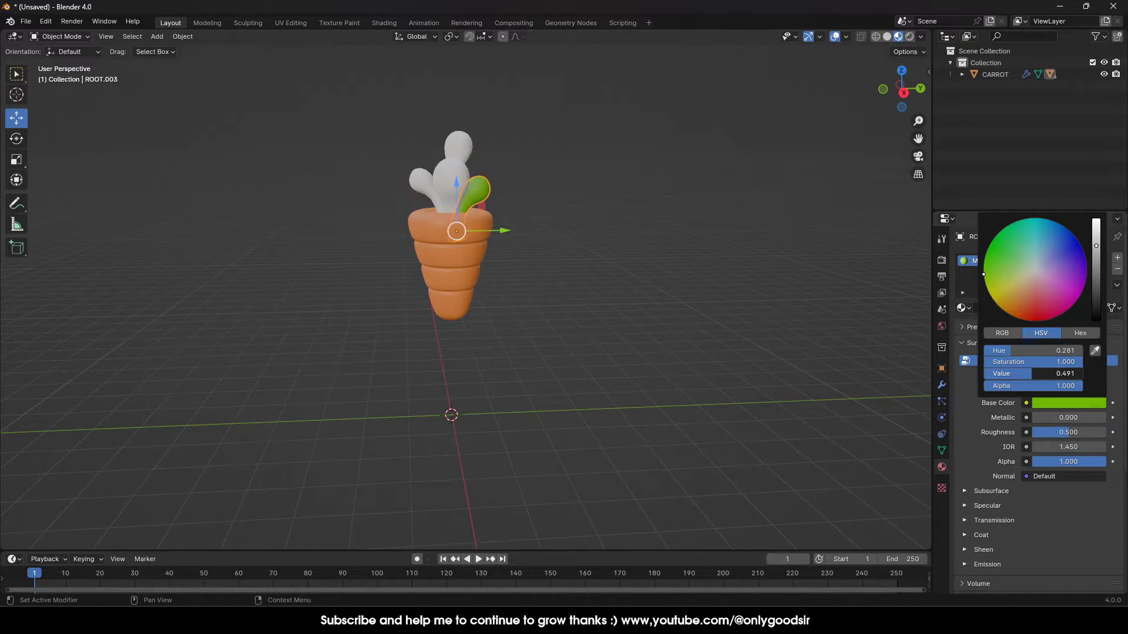
left_click(672, 315)
Assign the existing green material to the large front stem and rename that material GREEN_ROOTS
middle_click_drag(499, 235, 499, 191)
scroll(480, 234, "up", 2)
left_click(465, 215)
left_click(961, 308)
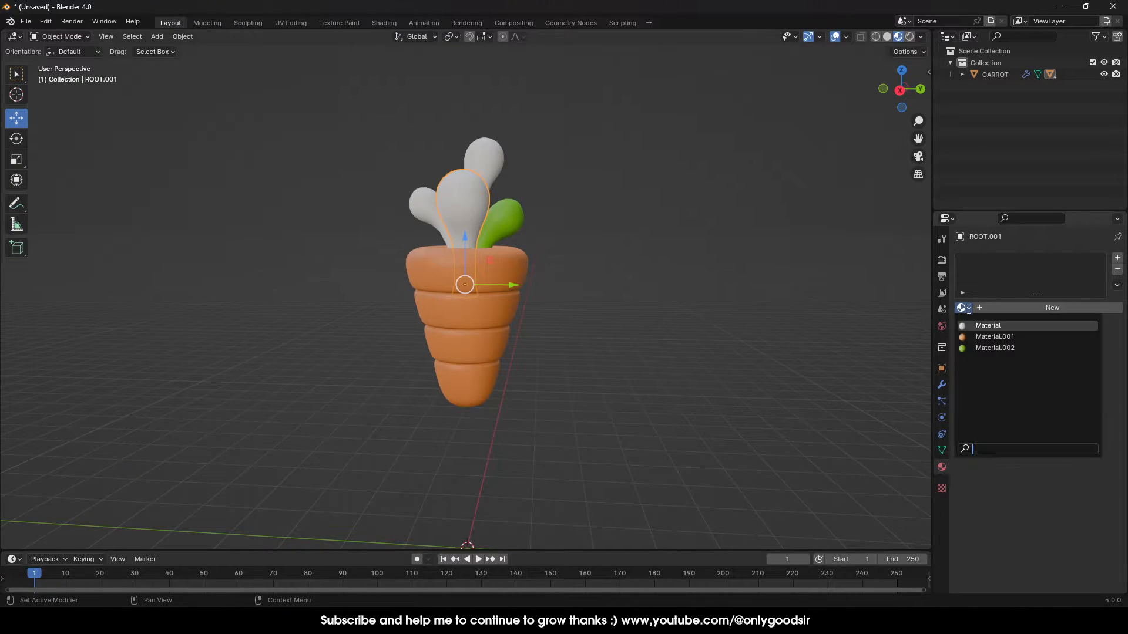
left_click(995, 347)
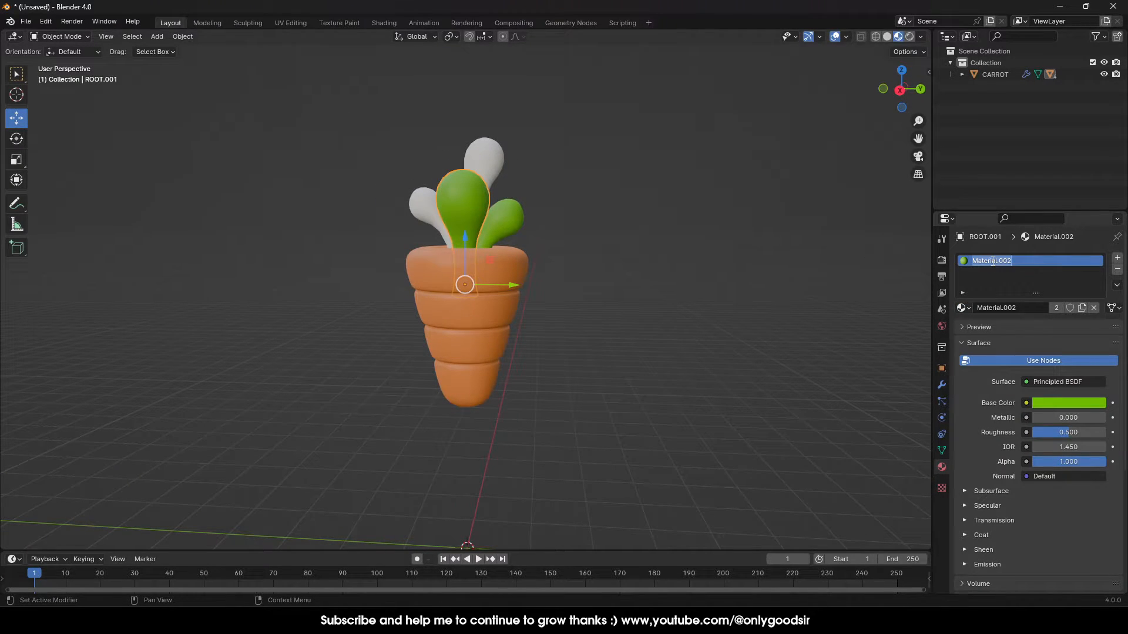
type("GG")
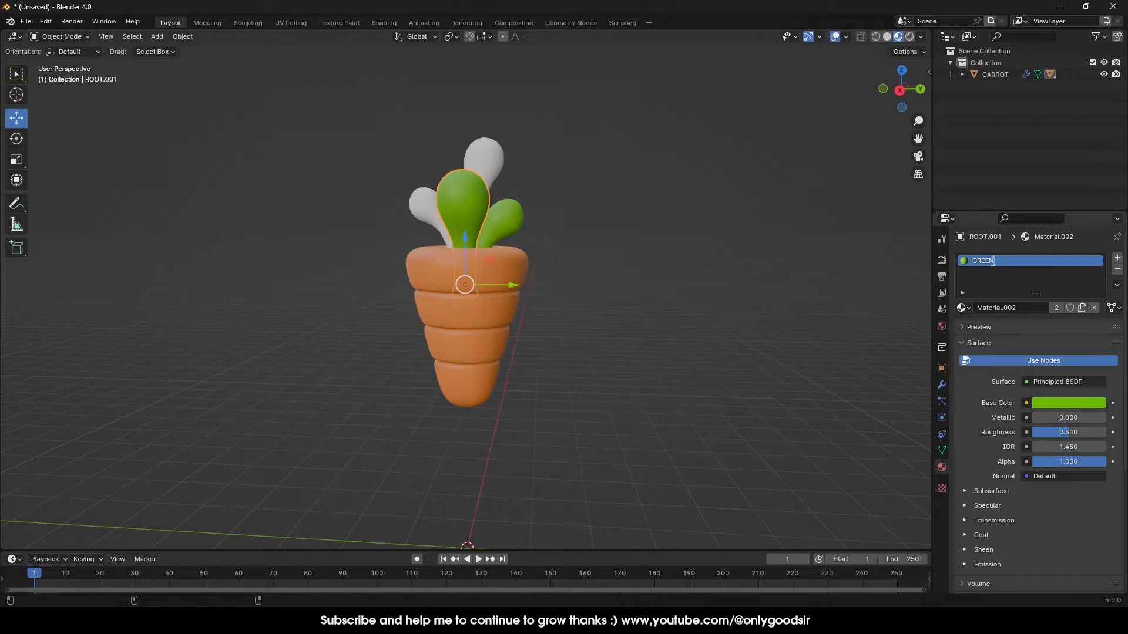
type("_ROOTS")
key("Return")
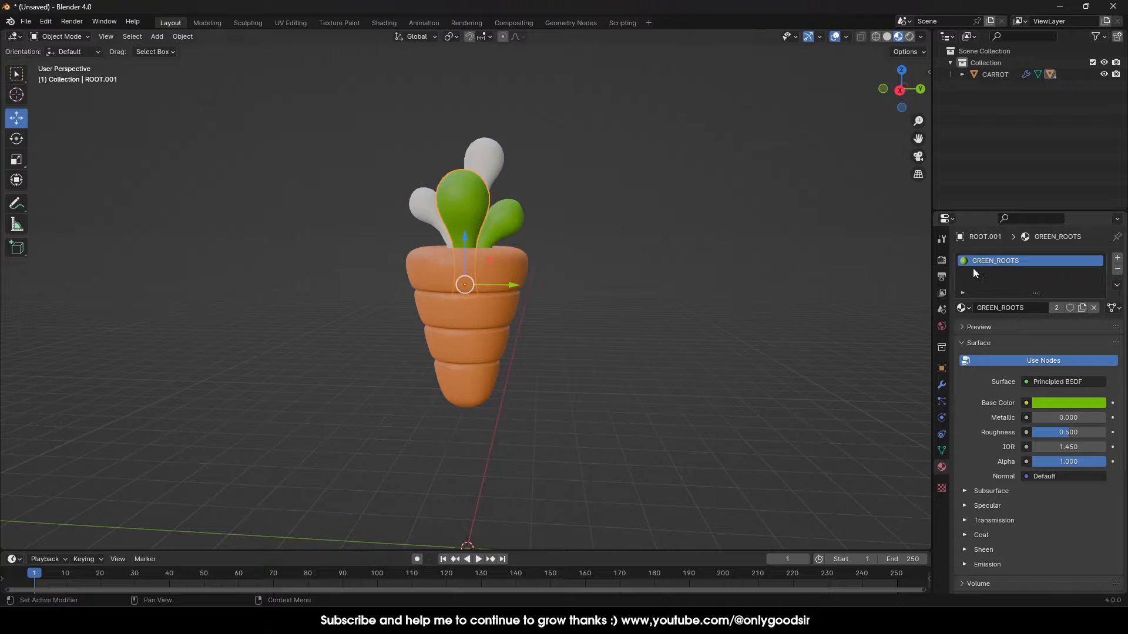
Rename the carrot body's orange material CARROT_ORANGE
left_click(508, 295)
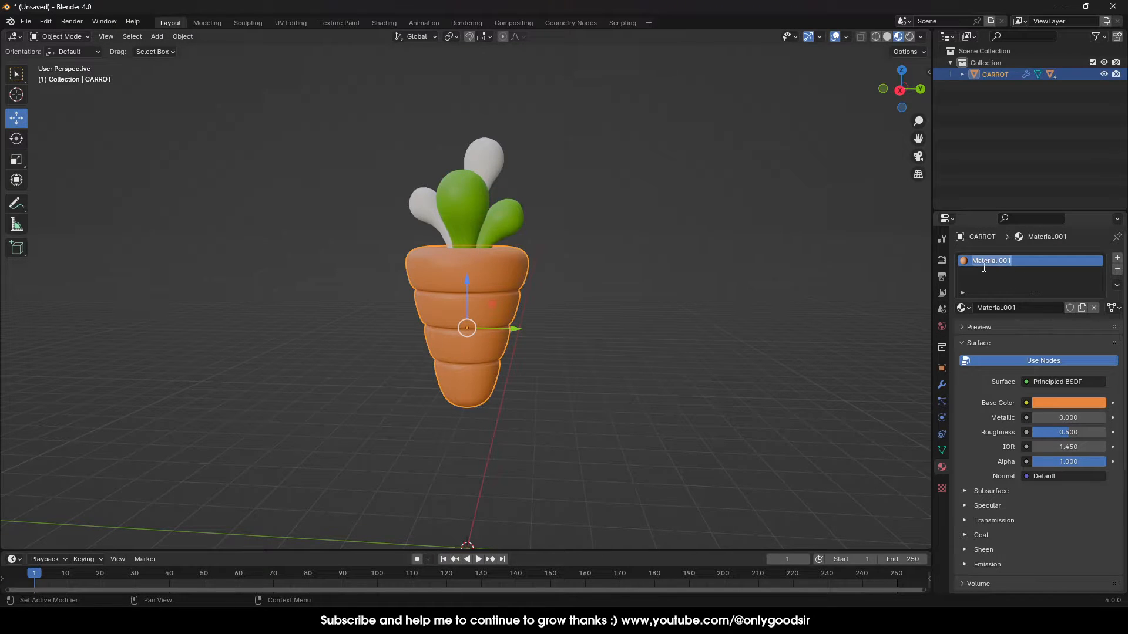
type("CARROT")
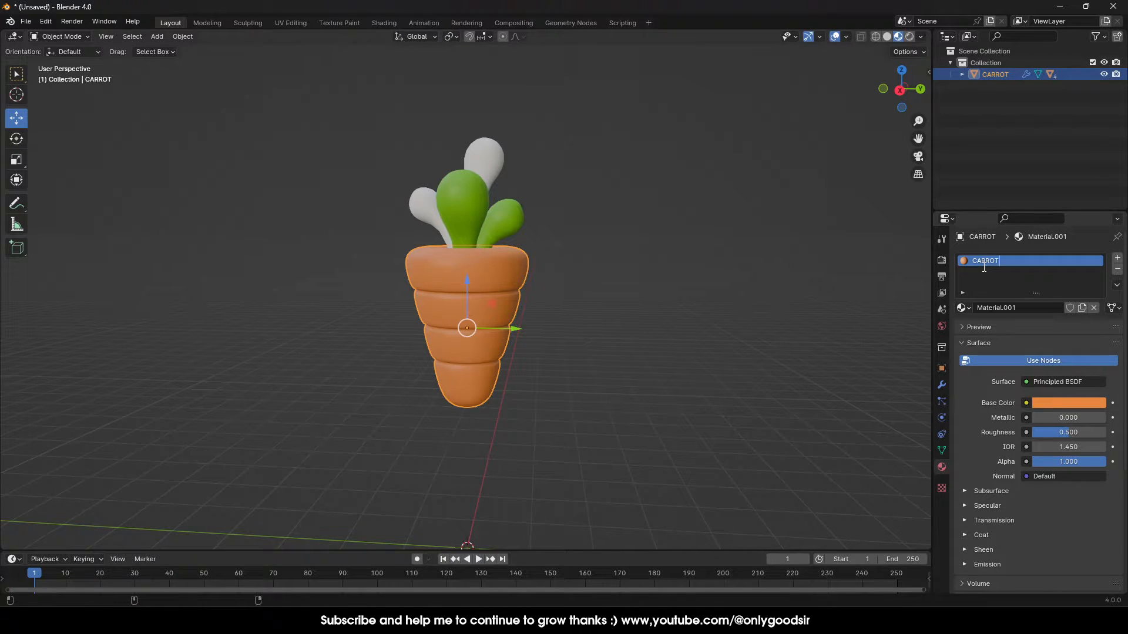
type("_ORANGE")
key("Return")
Assign the GREEN_ROOTS material to the two remaining white stems, ROOT.002 and ROOT
left_click(495, 151)
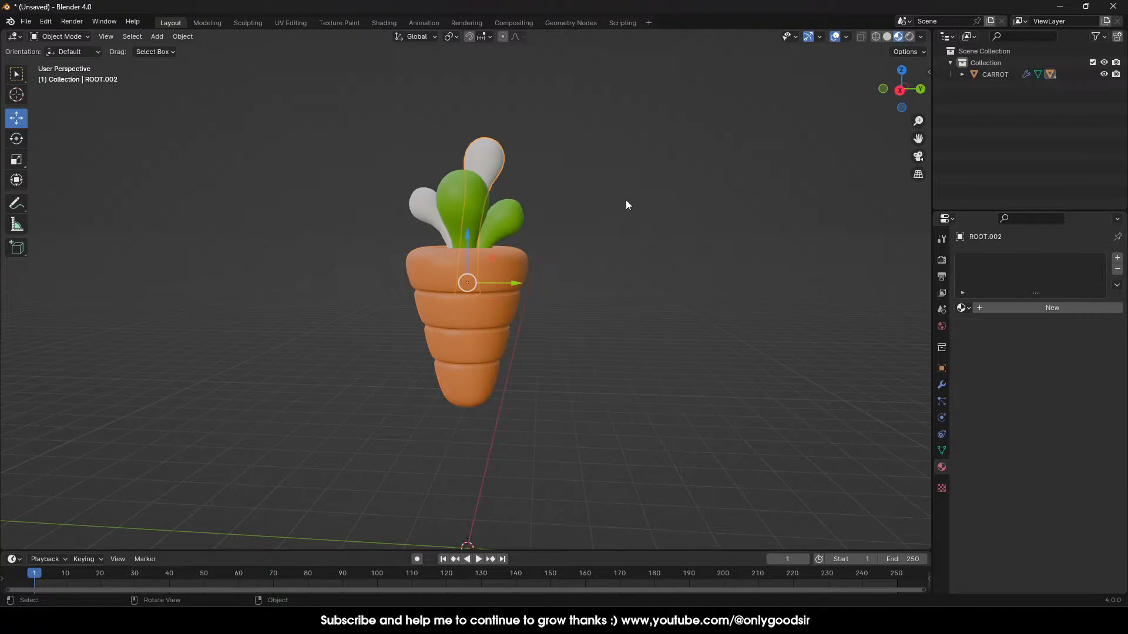
left_click(966, 307)
left_click(987, 333)
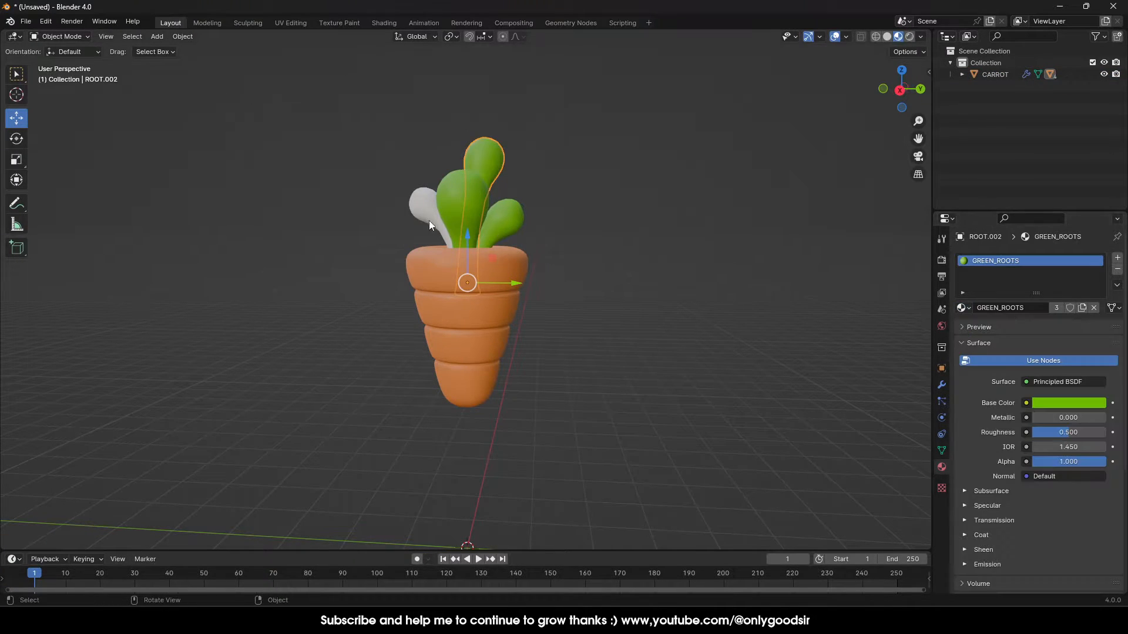
left_click(429, 220)
left_click(963, 307)
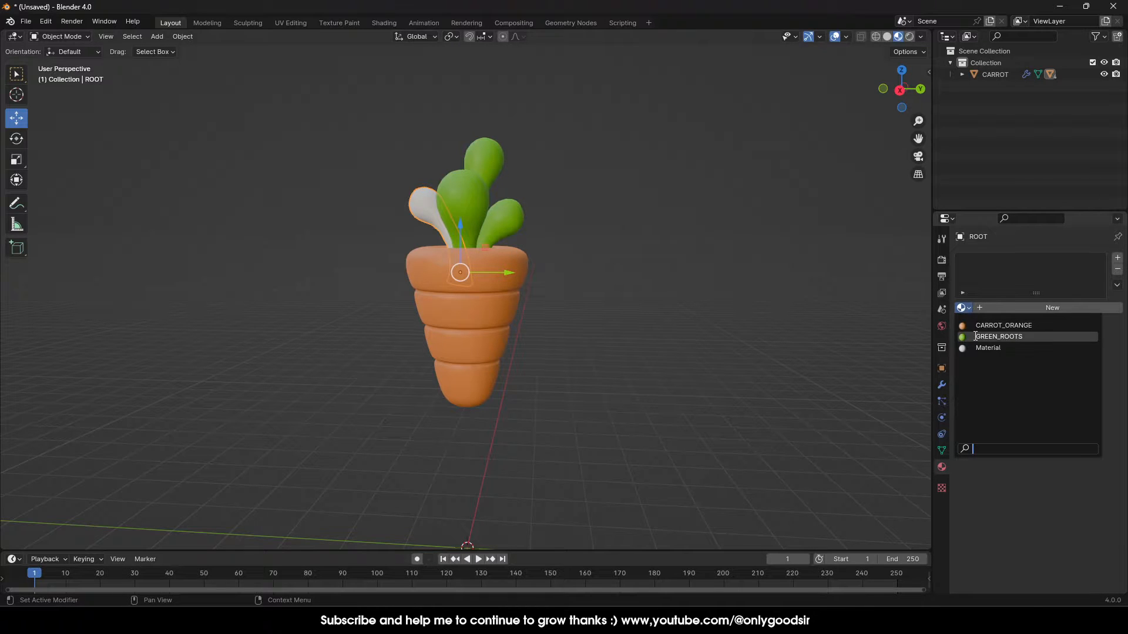
left_click(975, 336)
Move the whole carrot far along the positive Y axis to clear the space around the world origin
left_click(517, 282)
middle_click_drag(545, 275, 538, 347)
left_click(477, 308)
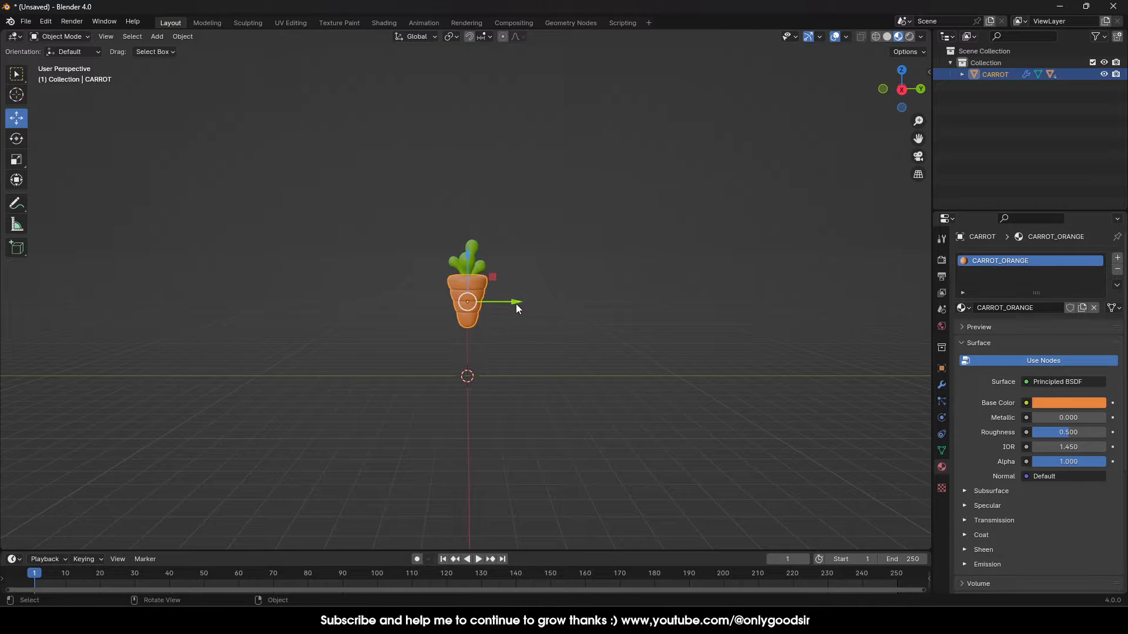
left_click_drag(517, 309, 852, 334)
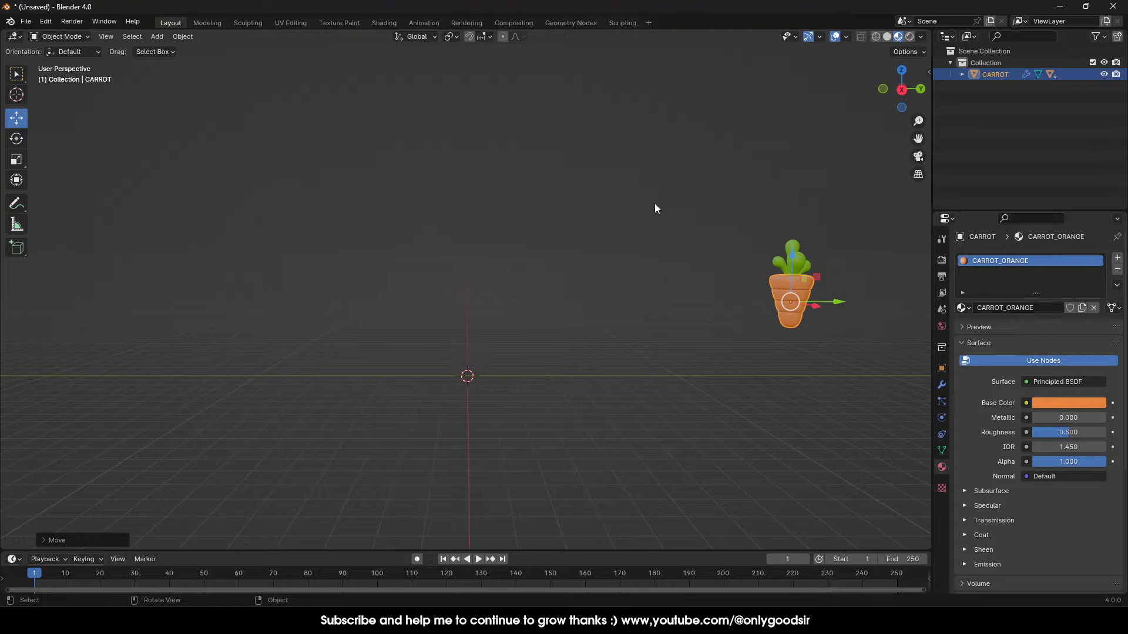
left_click(646, 291)
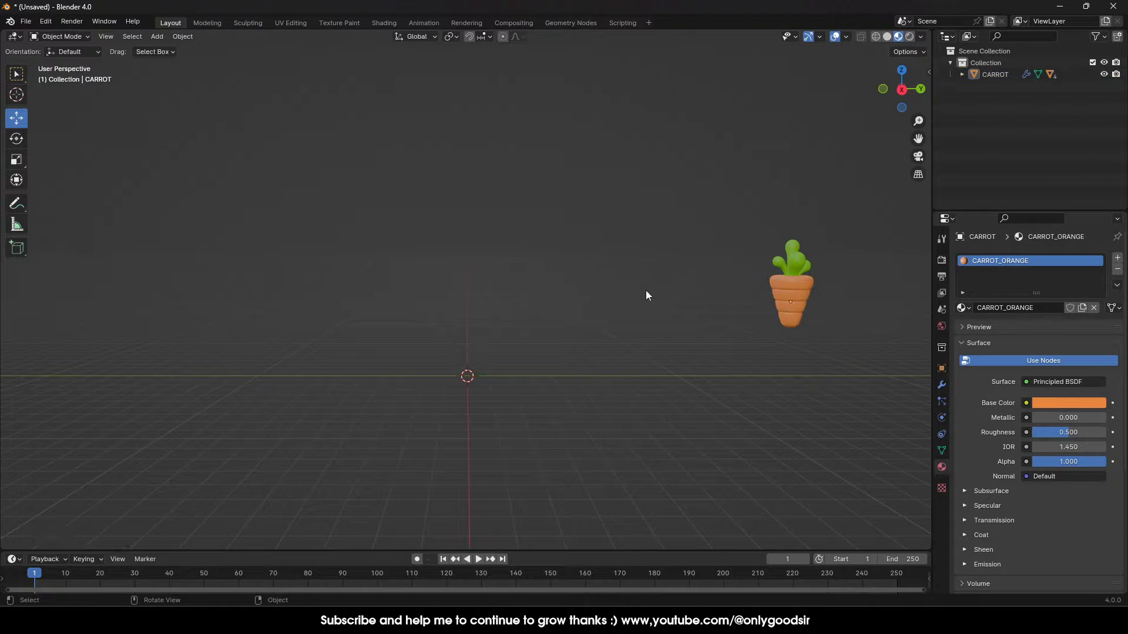
Add a mesh cube at the world origin
middle_click_drag(522, 327, 429, 310)
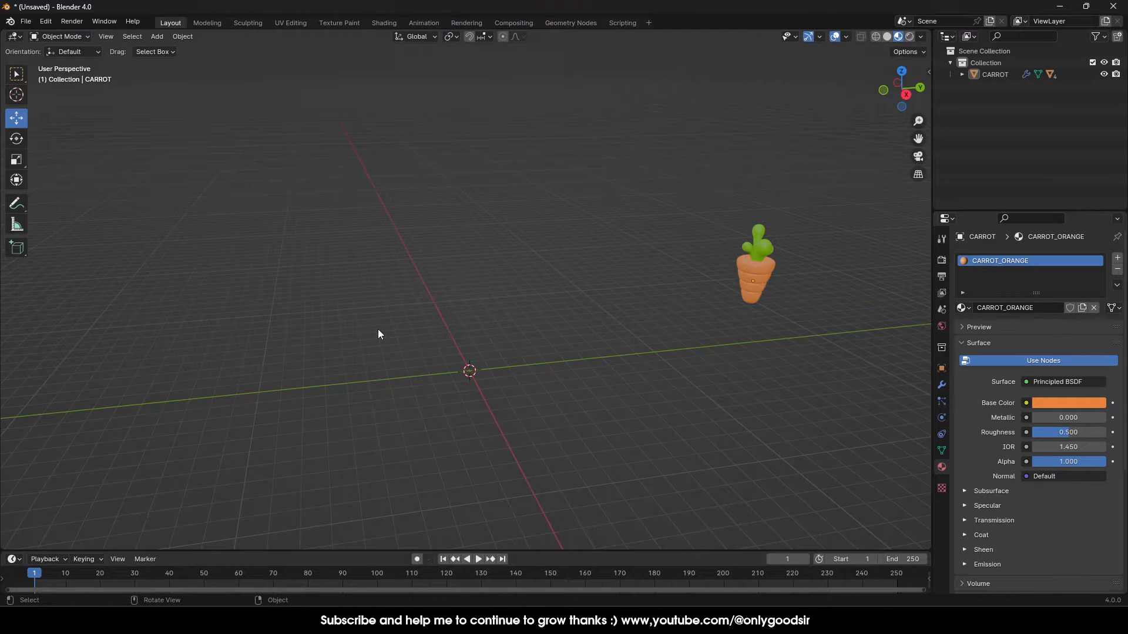
key("shift+a")
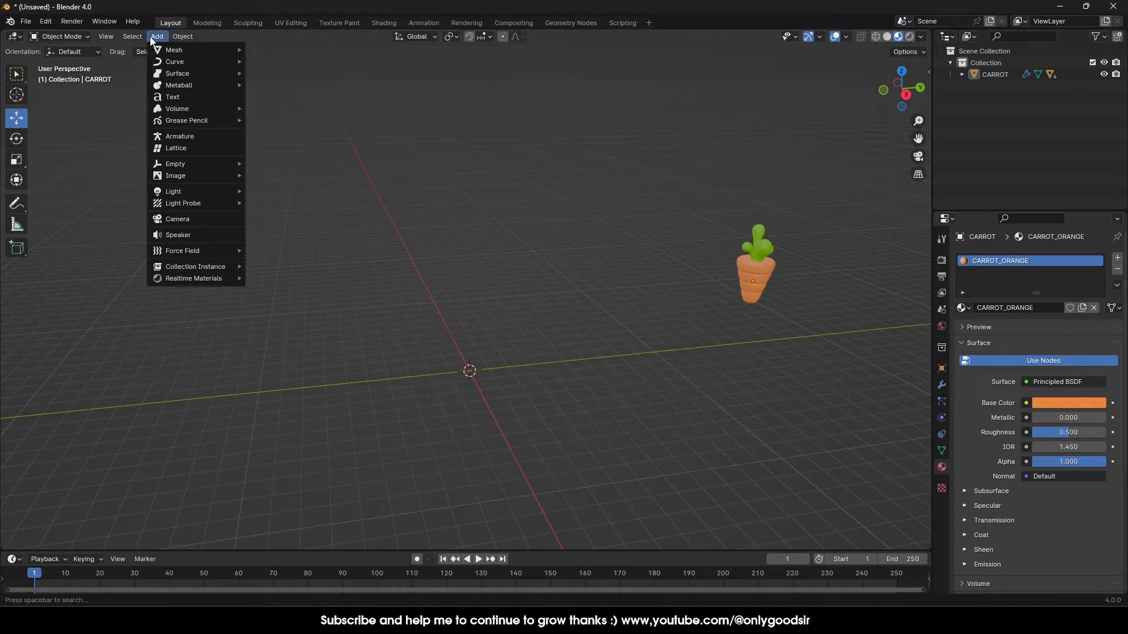
mouse_move(178, 47)
left_click(284, 59)
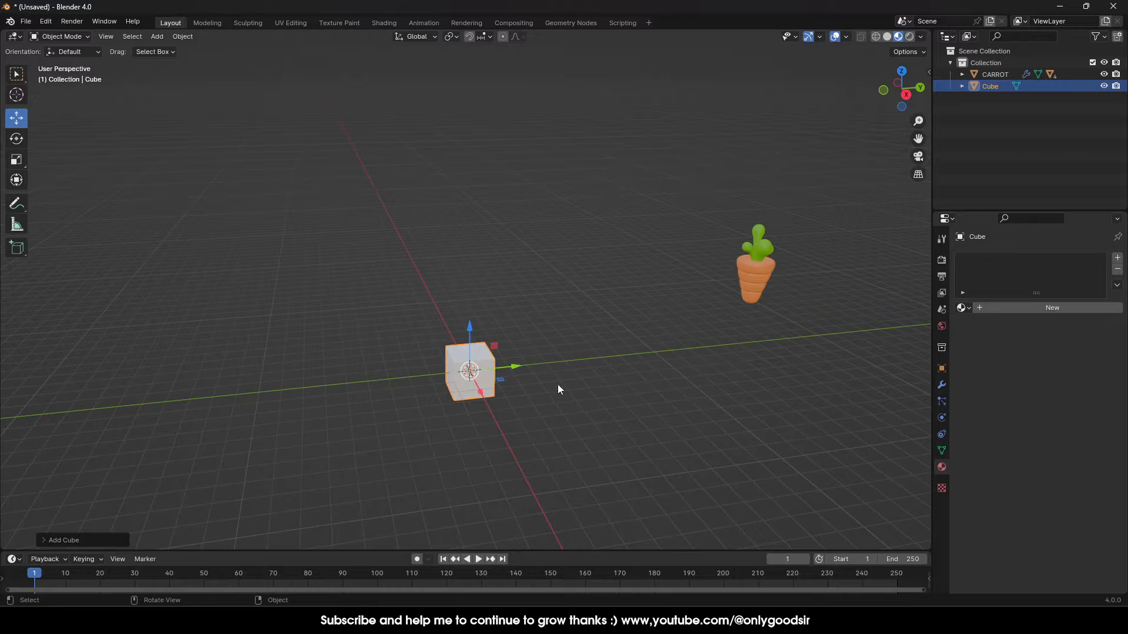
Scale the cube up uniformly by a factor of about 8, then flatten it along Z into a wide, thin slab
key("s")
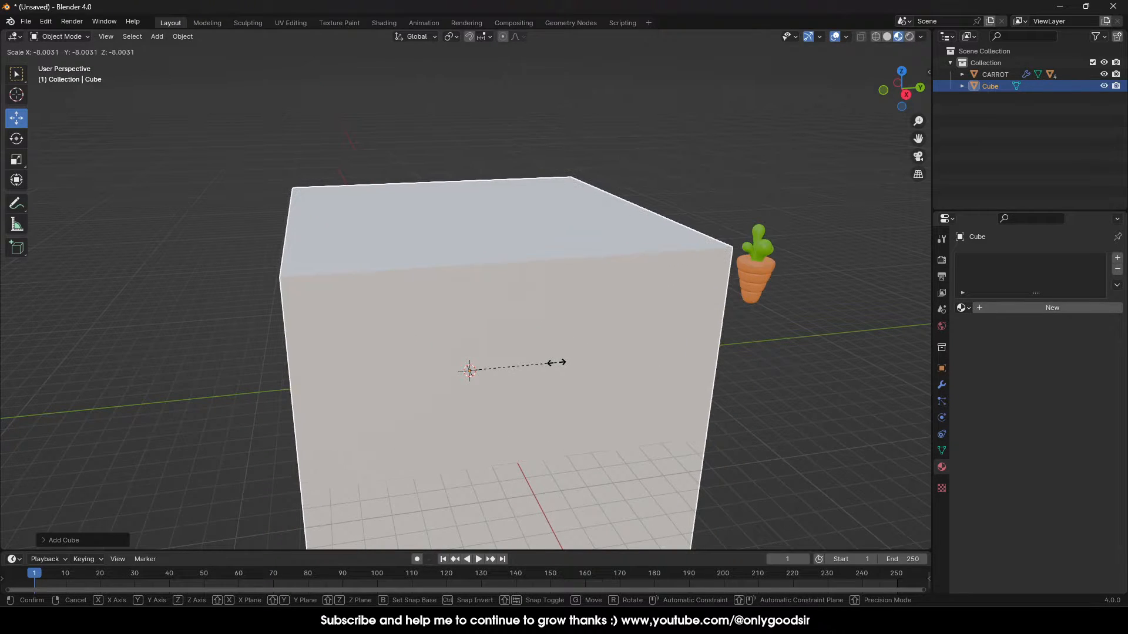
left_click(558, 368)
left_click(17, 160)
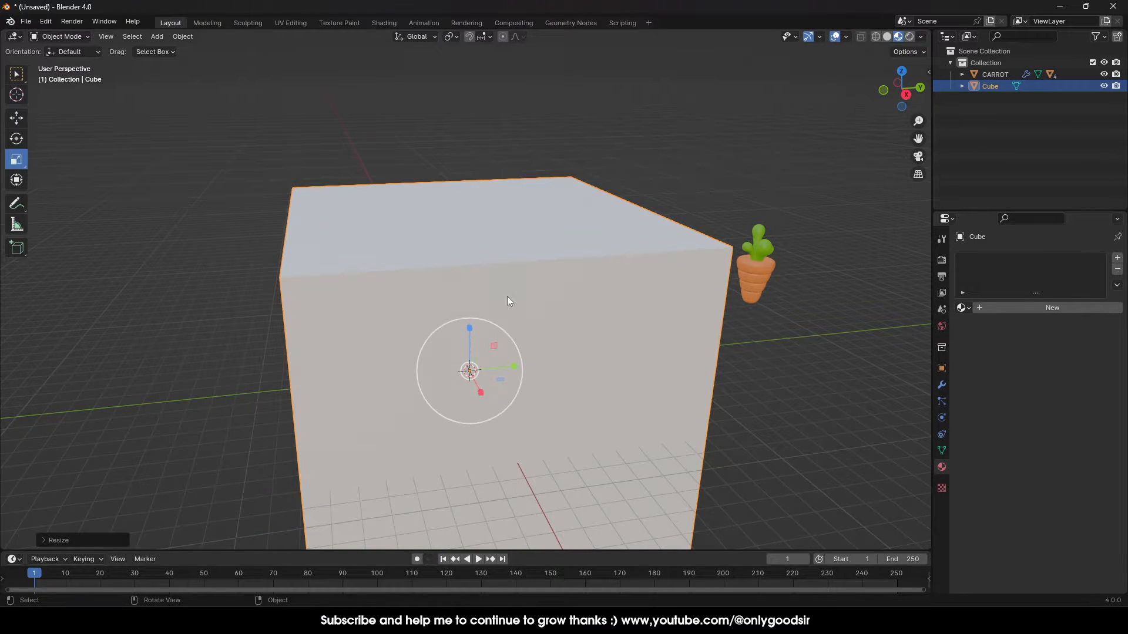
left_click_drag(470, 328, 470, 365)
Apply the scale transform of the flattened cube
left_click(749, 286)
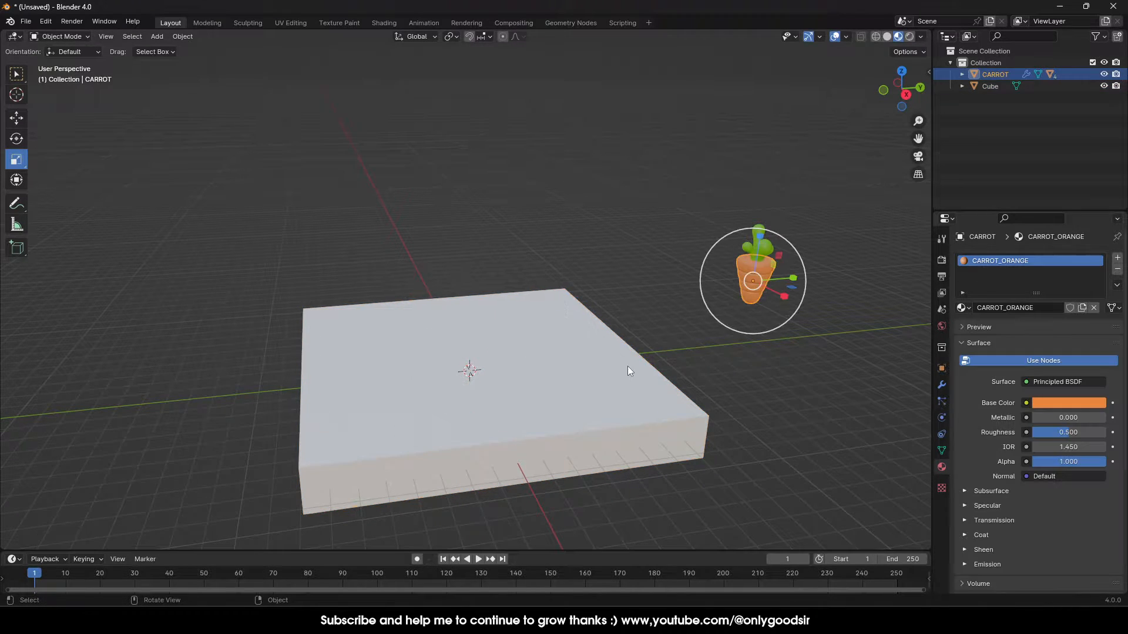
middle_click_drag(611, 369, 551, 367)
left_click(593, 357)
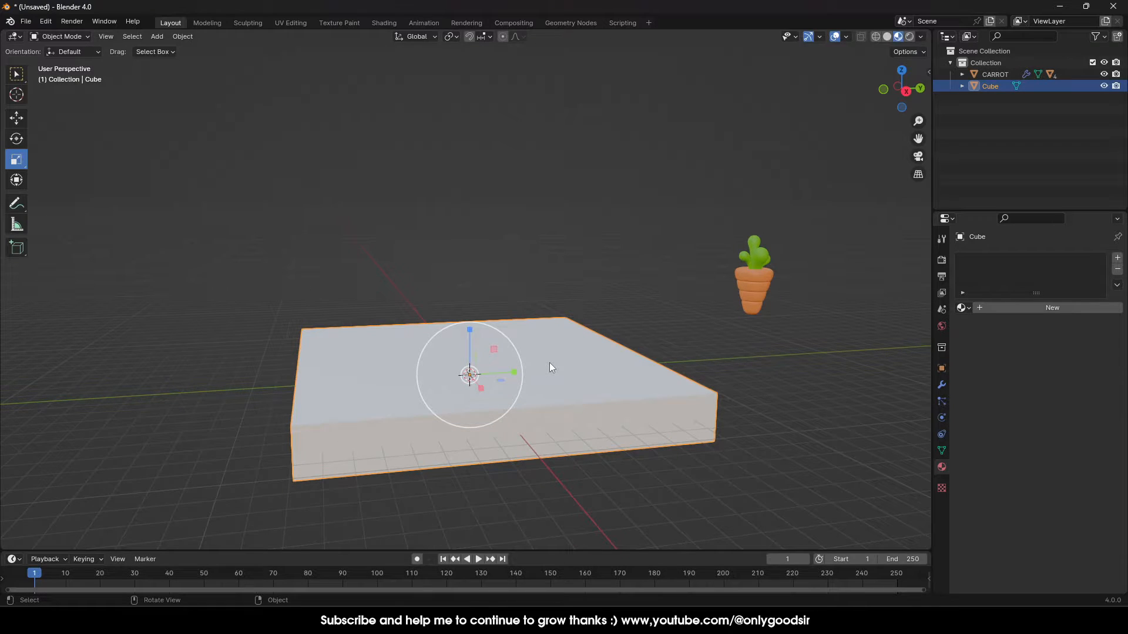
key("ctrl+a")
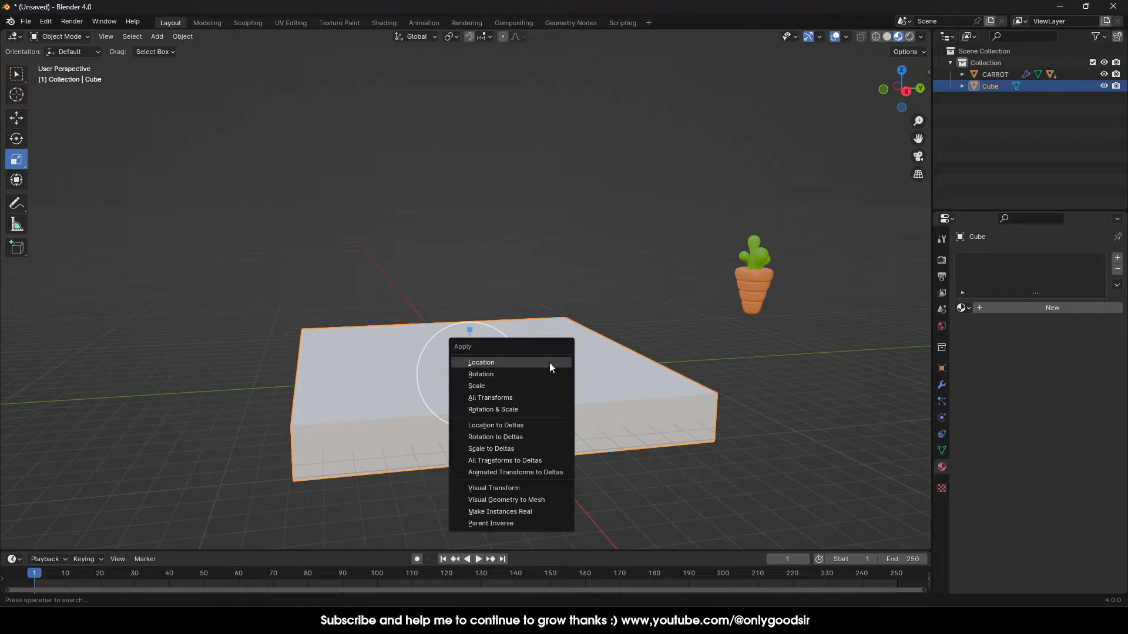
left_click(509, 387)
left_click(477, 234)
Assign the existing GREEN_ROOTS material to the slab
middle_click_drag(424, 354, 438, 359)
left_click(438, 359)
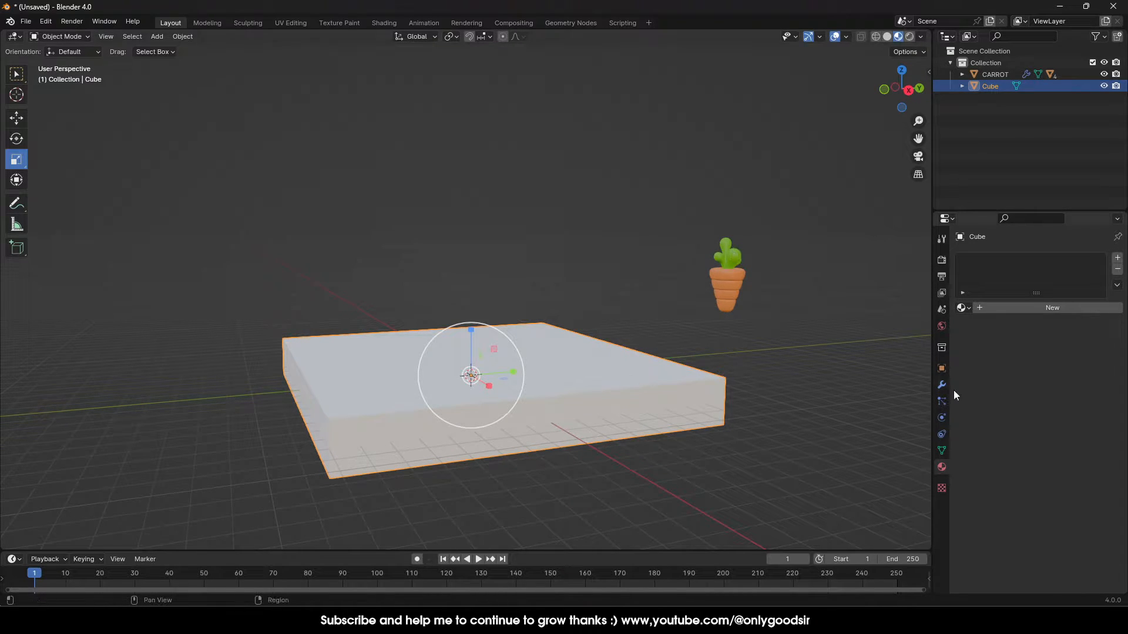
left_click(963, 308)
left_click(978, 337)
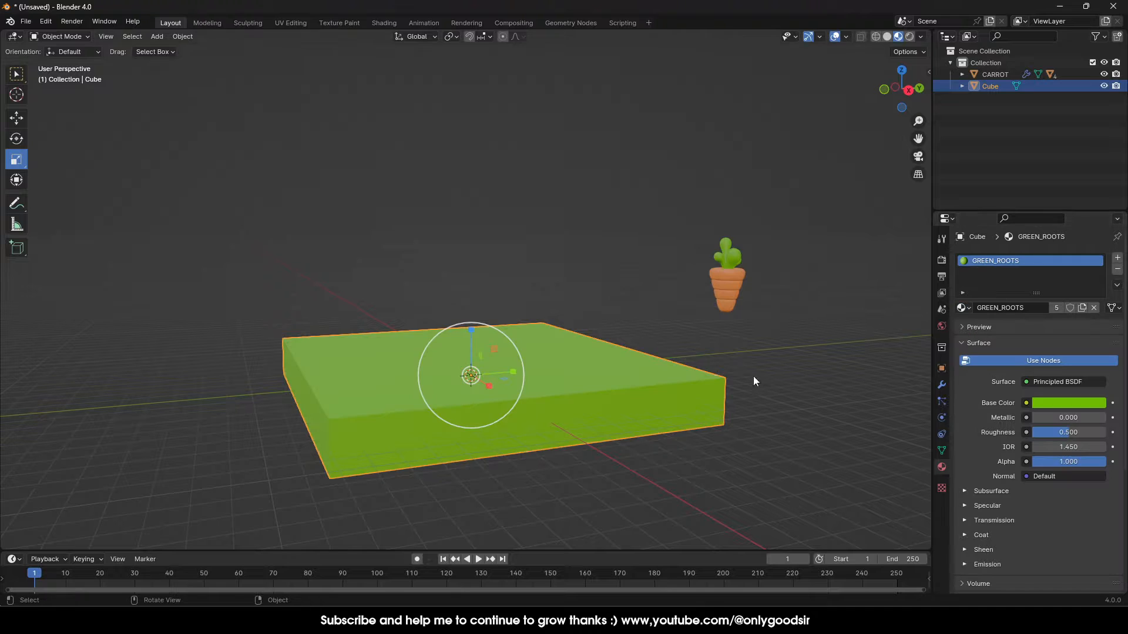
left_click(753, 377)
Edit the slab's mesh and box-select its upper edges in the right orthographic view with X-ray on
scroll(480, 358, "up", 4)
middle_click_drag(471, 405, 534, 324)
left_click(385, 327)
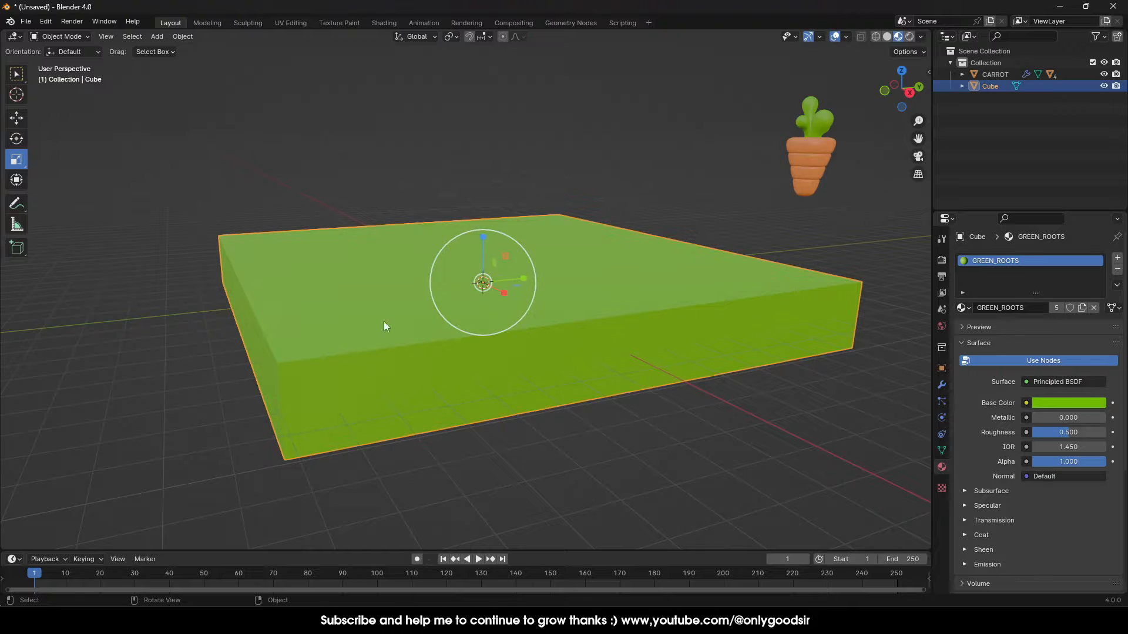
left_click(16, 122)
key("Tab")
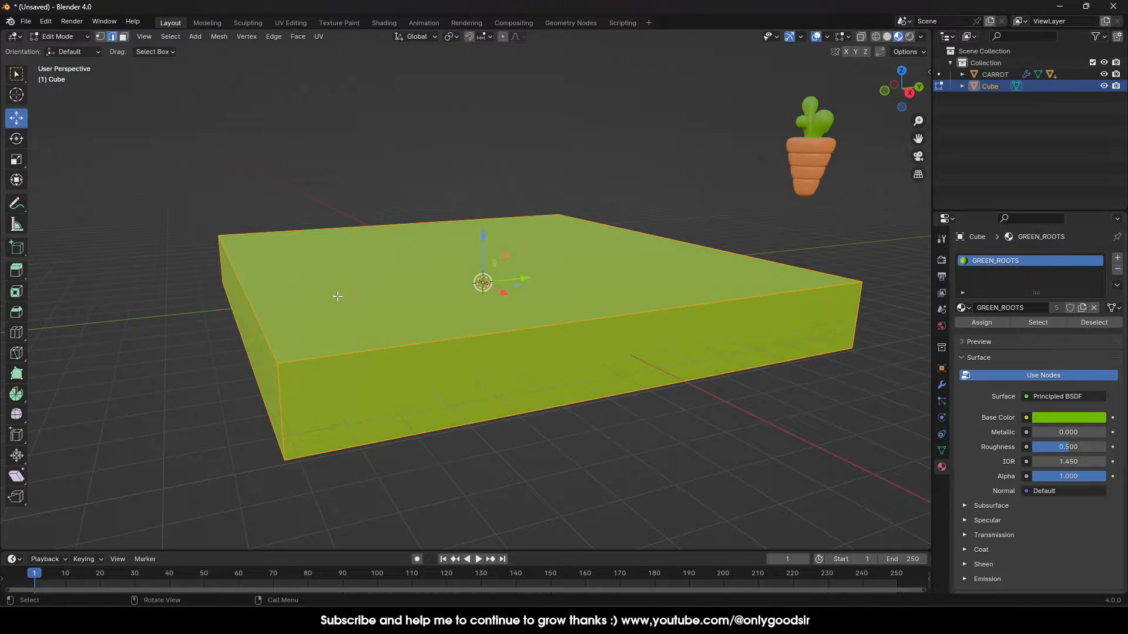
left_click(272, 365)
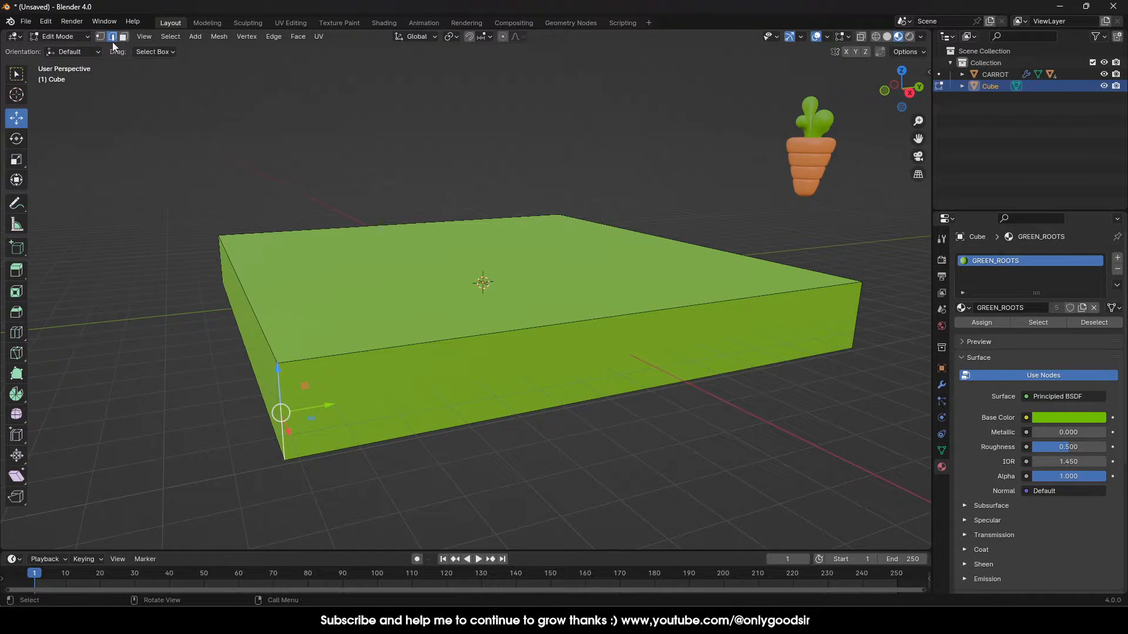
left_click(909, 93)
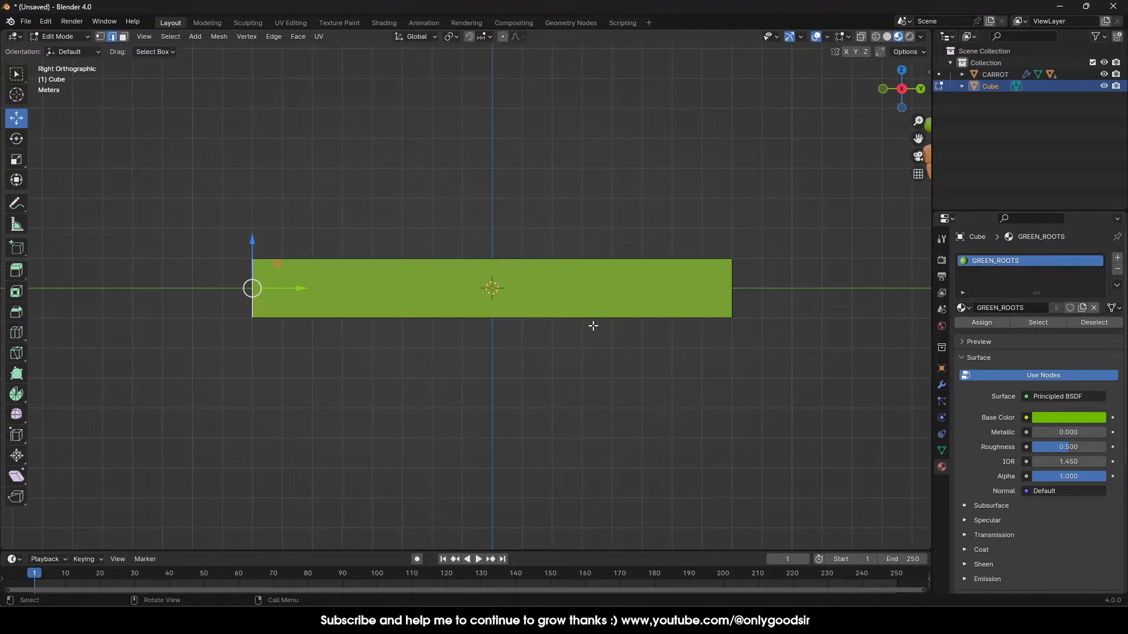
left_click(310, 170)
left_click_drag(173, 175, 833, 296)
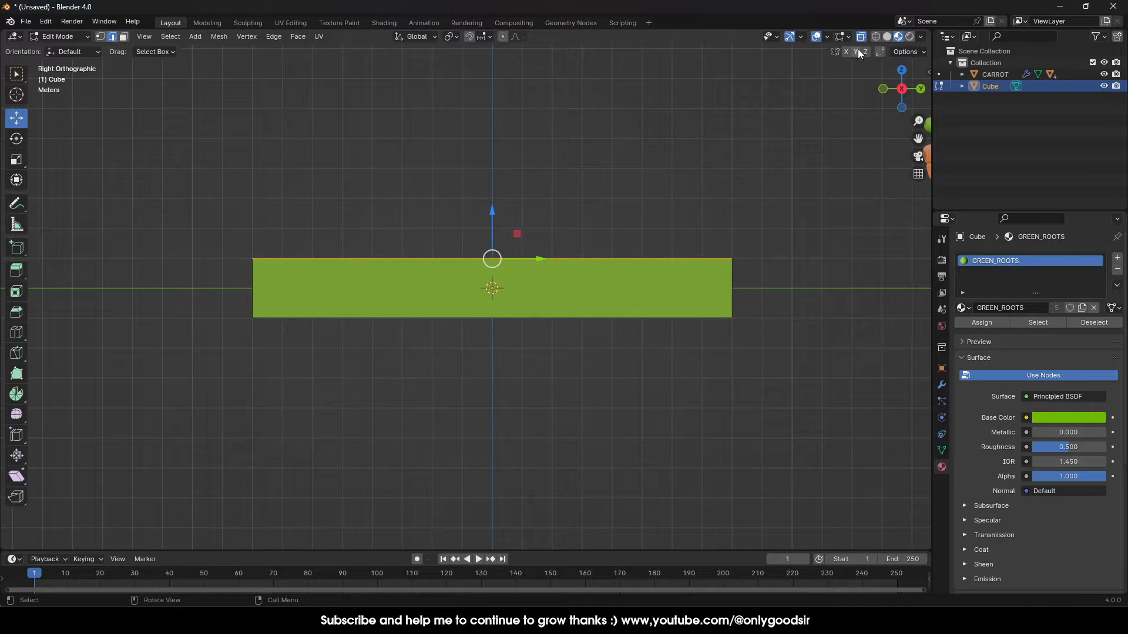
left_click_drag(61, 175, 859, 308)
Add the slab's remaining vertical corner edges to the edge selection
middle_click_drag(813, 310, 532, 373)
left_click(687, 290, "shift")
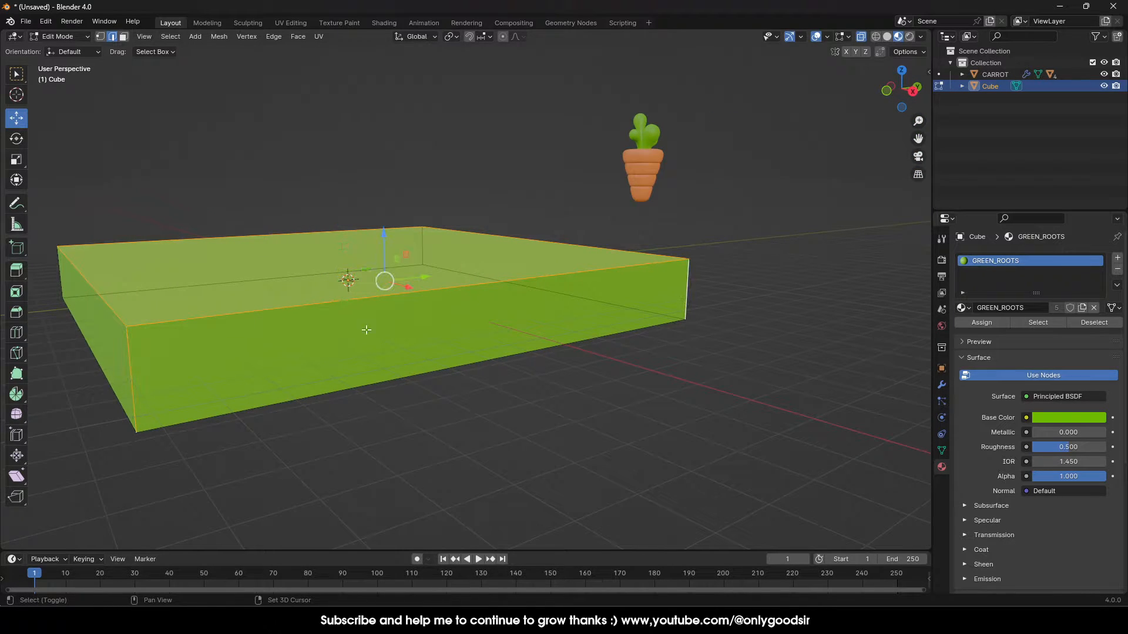
left_click(423, 246, "shift")
middle_click_drag(215, 301, 361, 292, "shift")
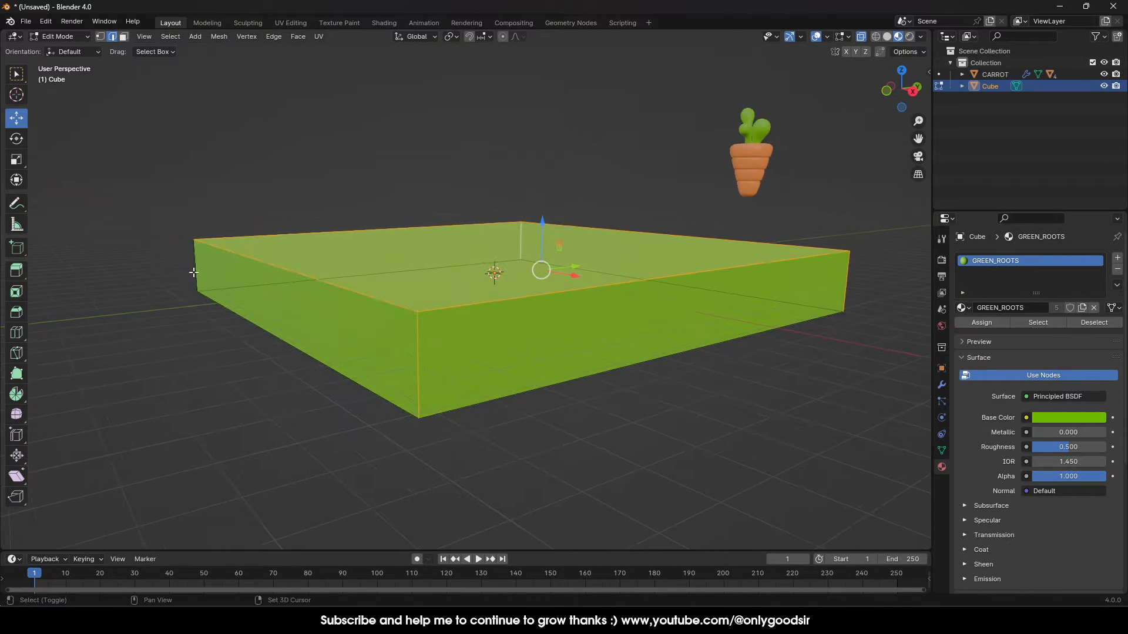
left_click(194, 271, "shift")
Bevel the selected slab edges with a width of about 0.887 m and 7 segments
right_click(194, 271)
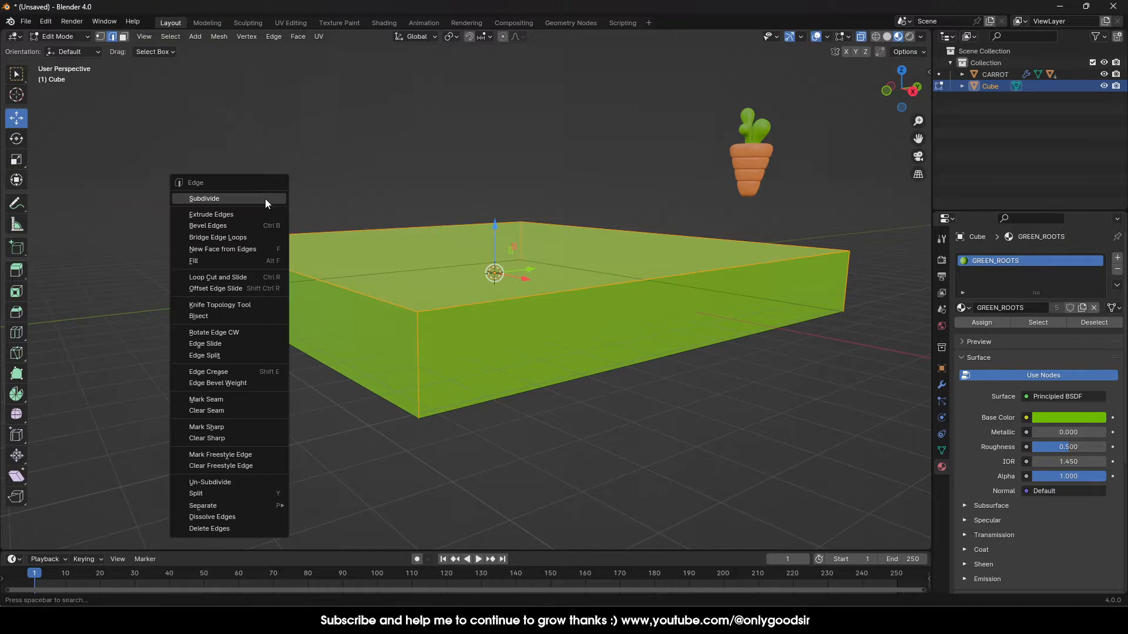
left_click(235, 227)
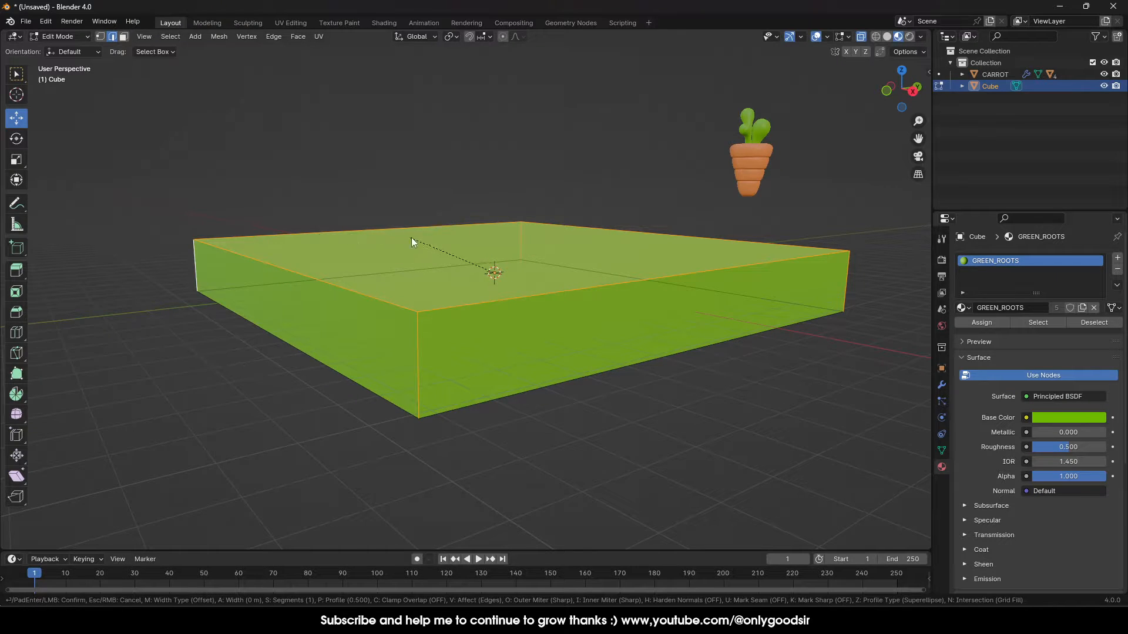
left_click(774, 300)
left_click(42, 540)
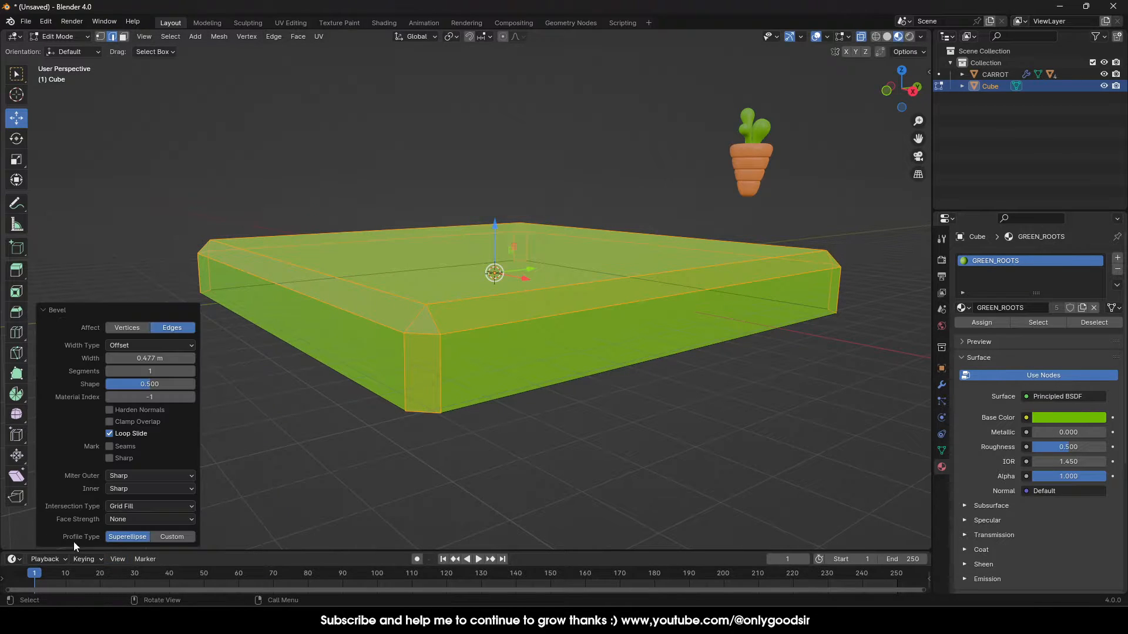
left_click_drag(150, 359, 188, 359)
left_click(191, 371)
left_click(191, 371)
left_click(191, 371)
left_click(191, 372)
left_click(191, 371)
left_click(191, 371)
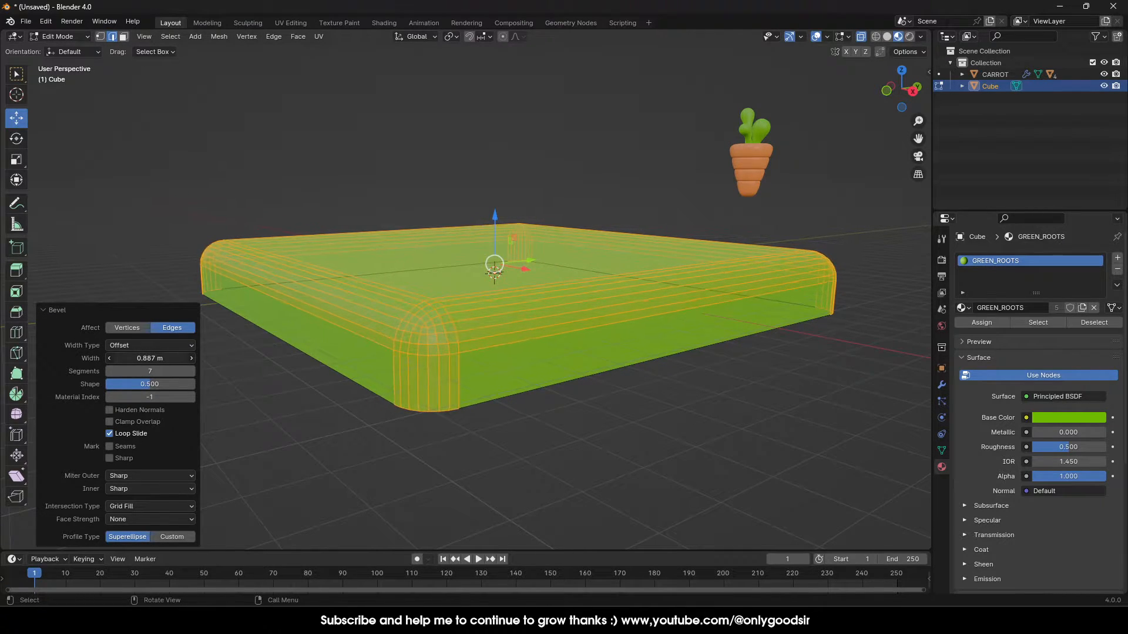
Return to Object Mode and shade the rounded slab smooth
key("Tab")
left_click(608, 443)
middle_click_drag(607, 443, 524, 337)
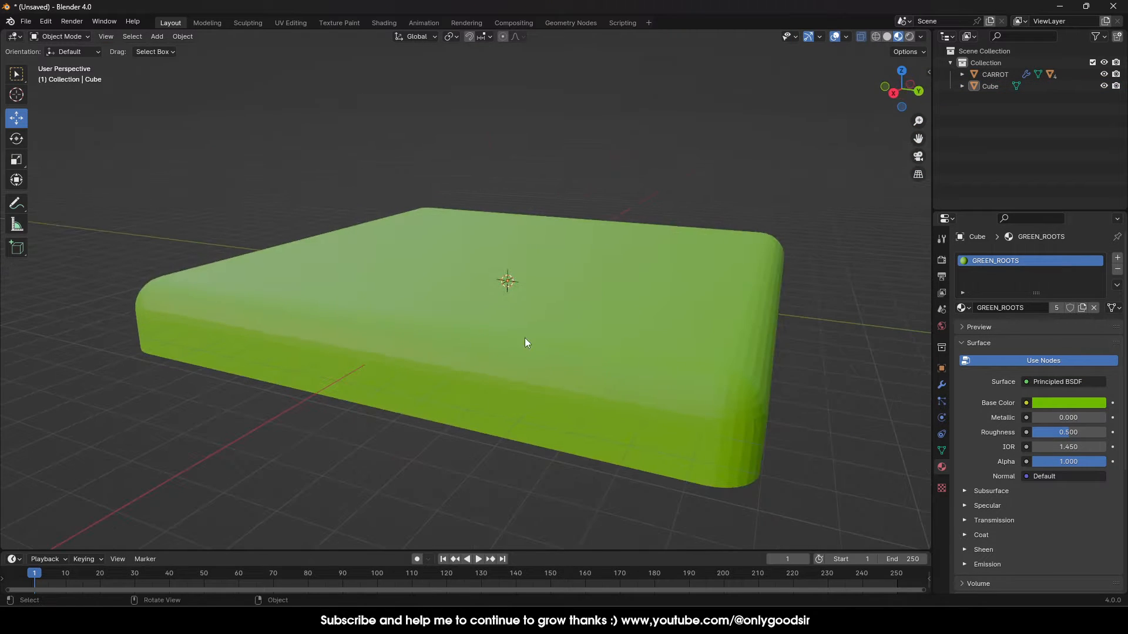
left_click(524, 335)
right_click(527, 334)
left_click(507, 173)
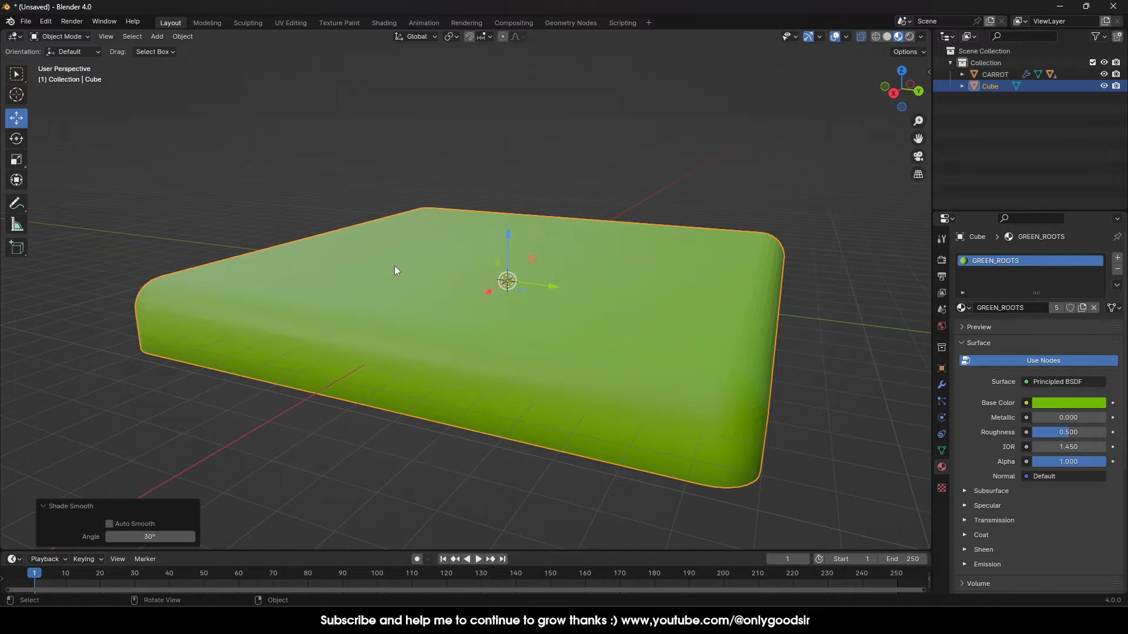
Add a UV sphere with a 1 m radius at the world origin
scroll(337, 336, "down", 4)
middle_click_drag(337, 336, 501, 409)
left_click(544, 434)
scroll(452, 329, "up", 2)
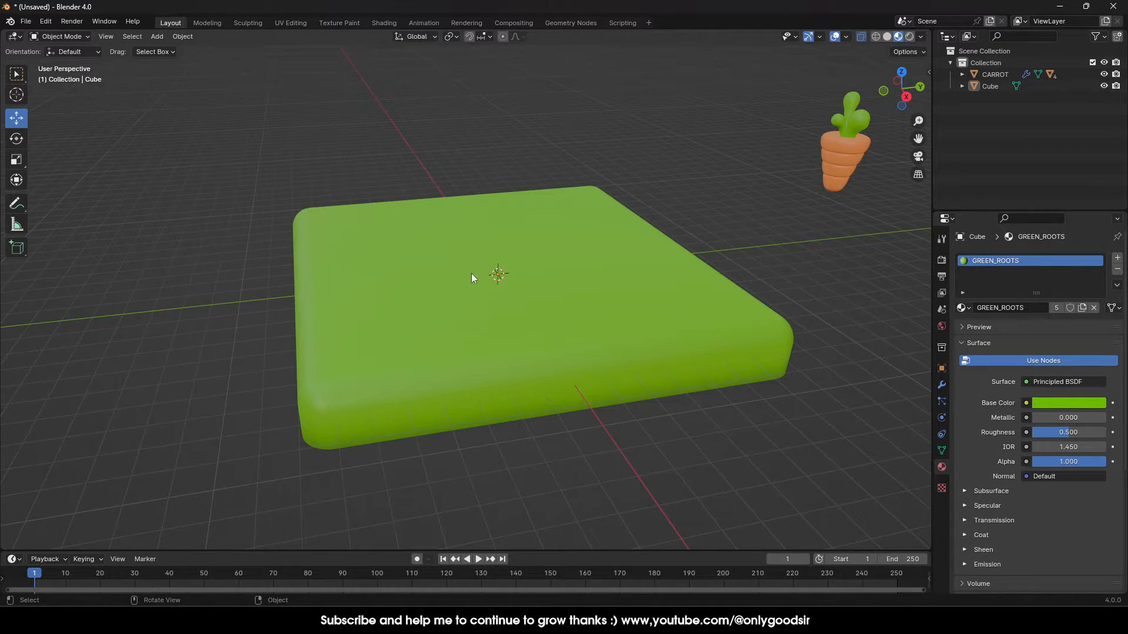
left_click(156, 37)
mouse_move(209, 49)
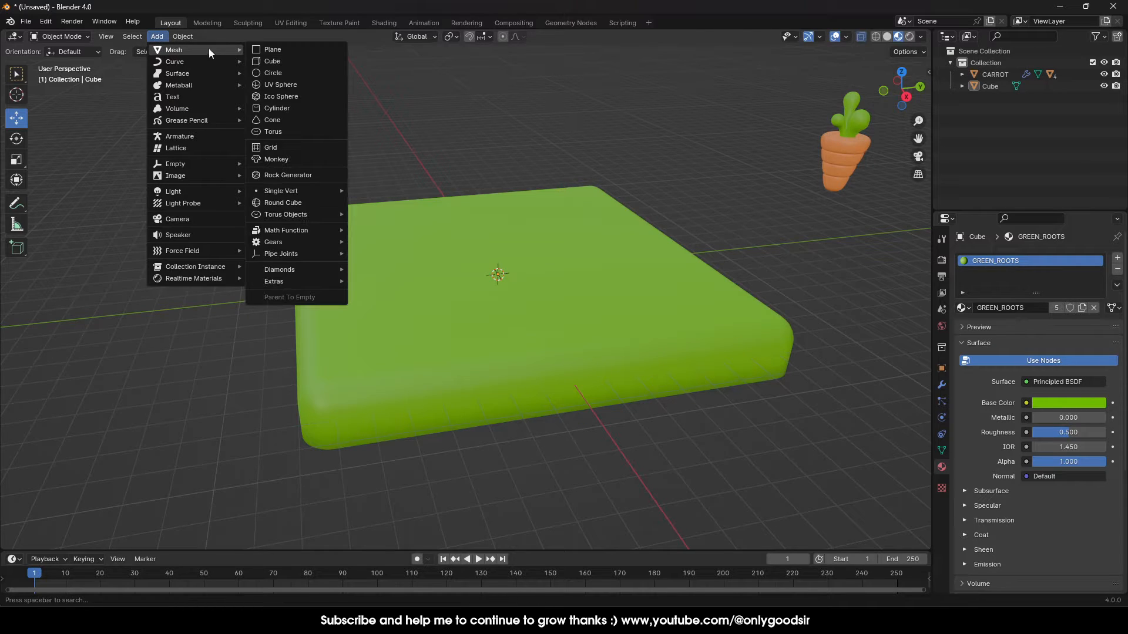
left_click(281, 85)
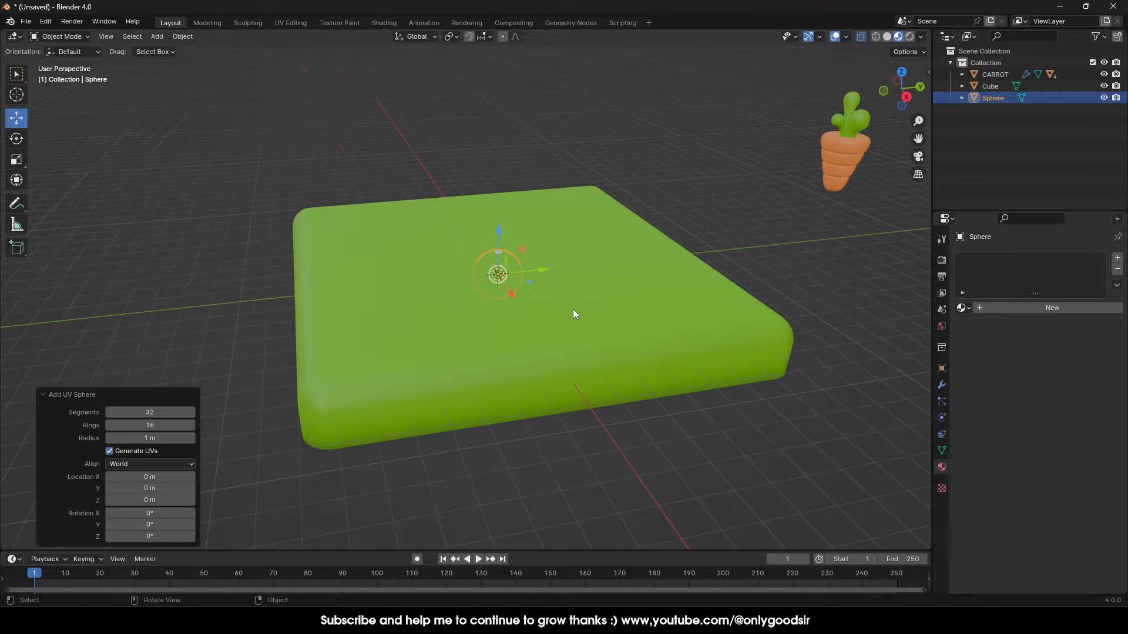
Raise the sphere about 0.98 m along Z and scale it up by about 1.239 so it forms a dome on the slab
key("g")
key("z")
left_click(510, 238)
key("s")
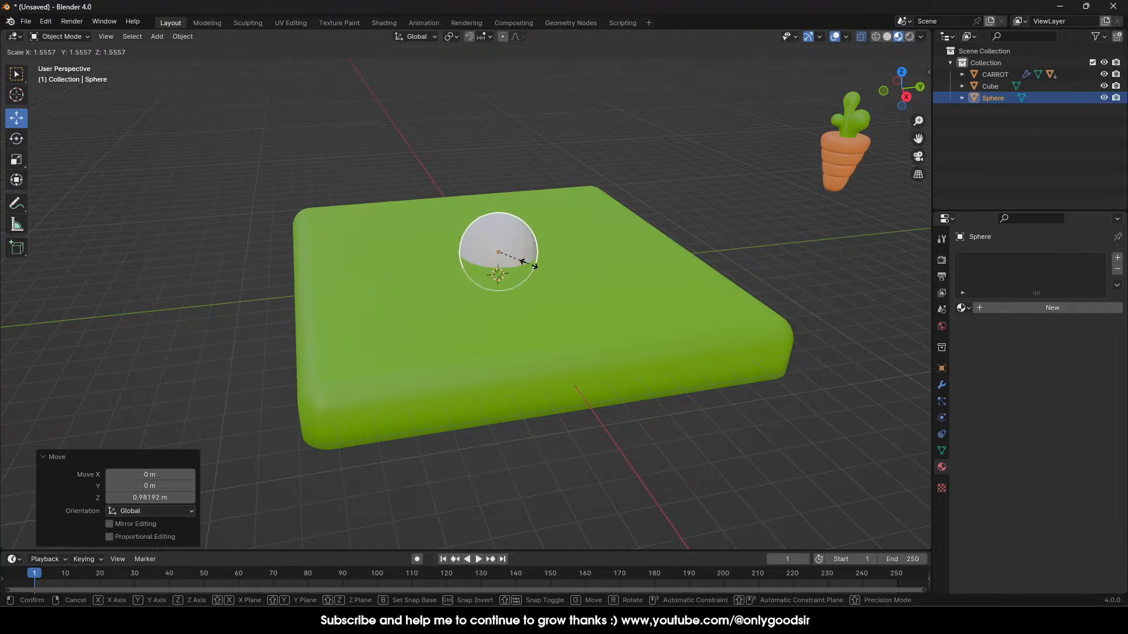
left_click(526, 265)
Shade the white sphere on the slab smooth
scroll(497, 252, "up", 3)
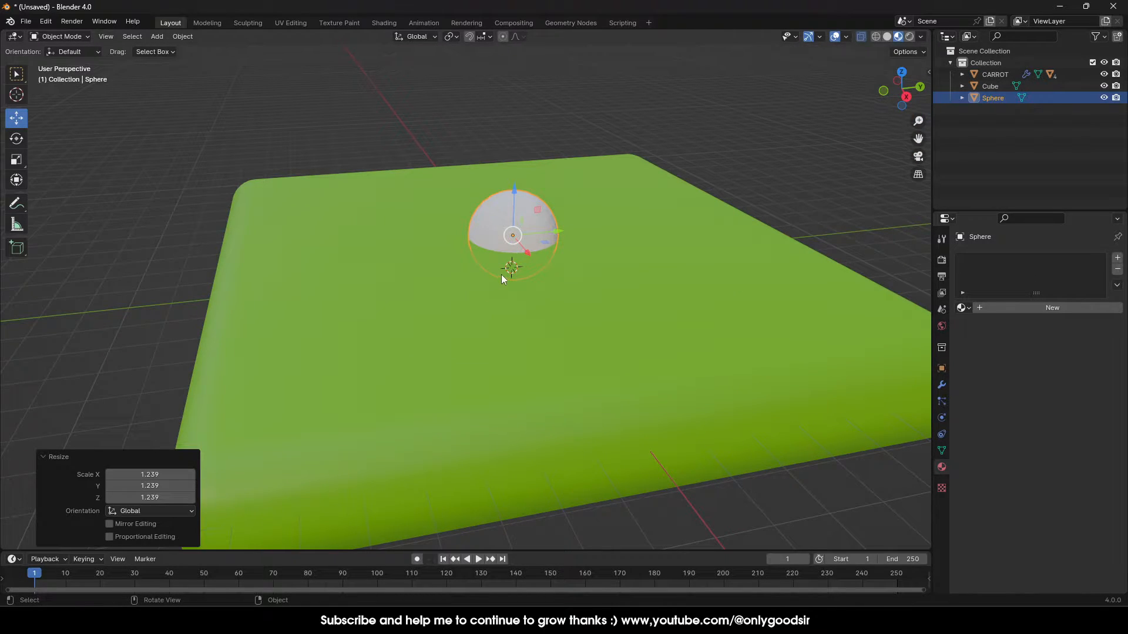
middle_click_drag(502, 299, 538, 255)
scroll(538, 255, "up", 2)
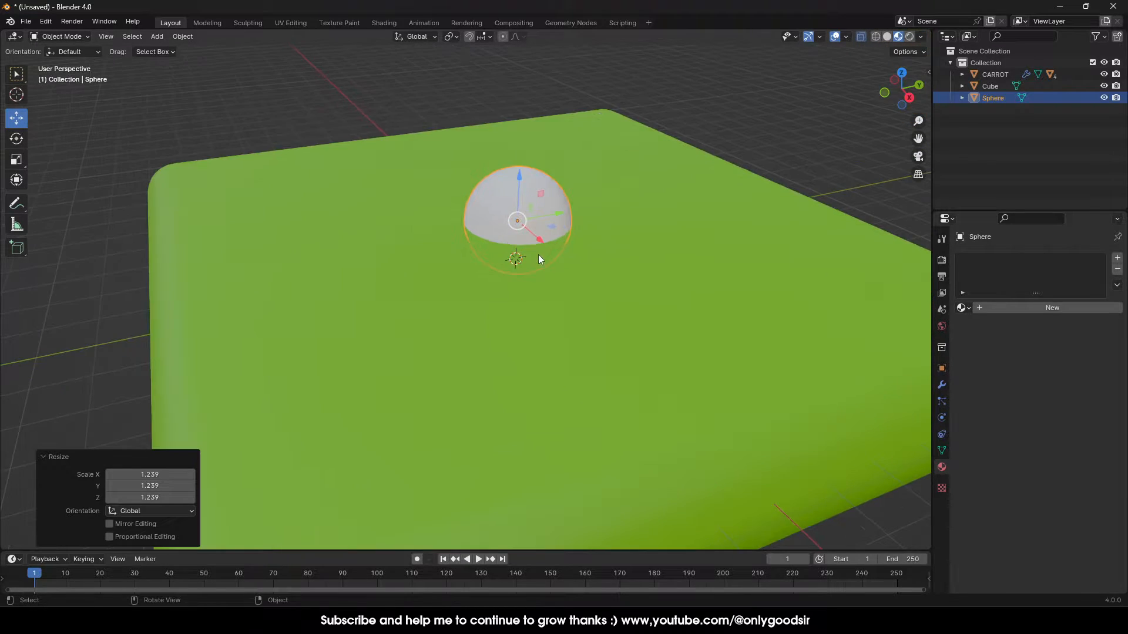
middle_click_drag(573, 221, 537, 258, "shift")
right_click(522, 221)
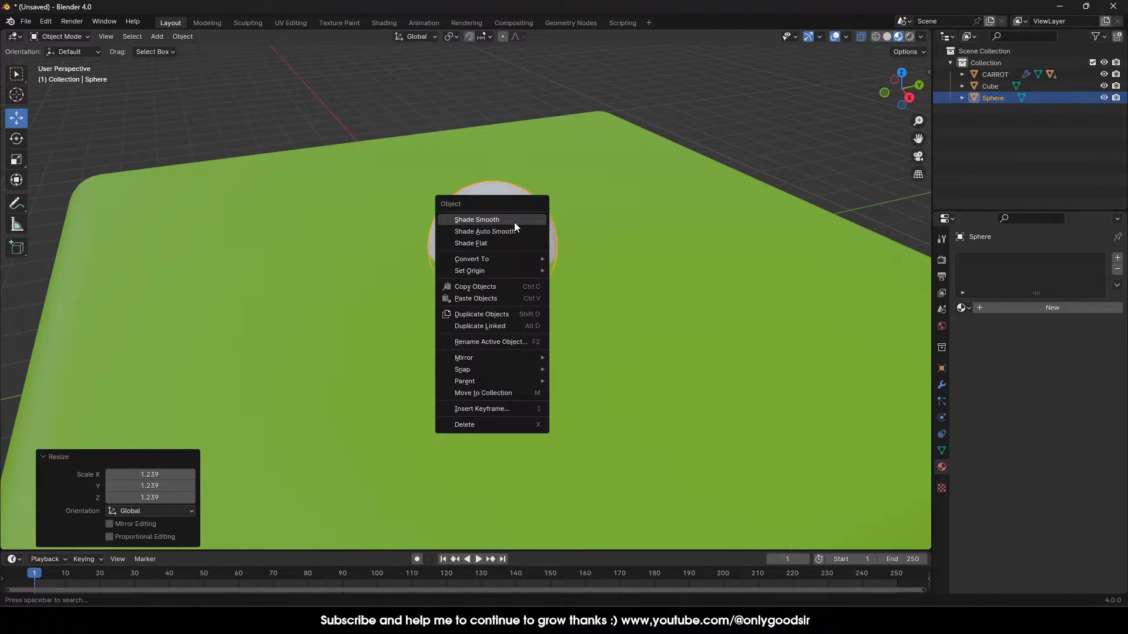
left_click(513, 221)
Add a mesh cylinder with a 1 m radius and 2 m depth at the world origin
scroll(541, 277, "down", 1)
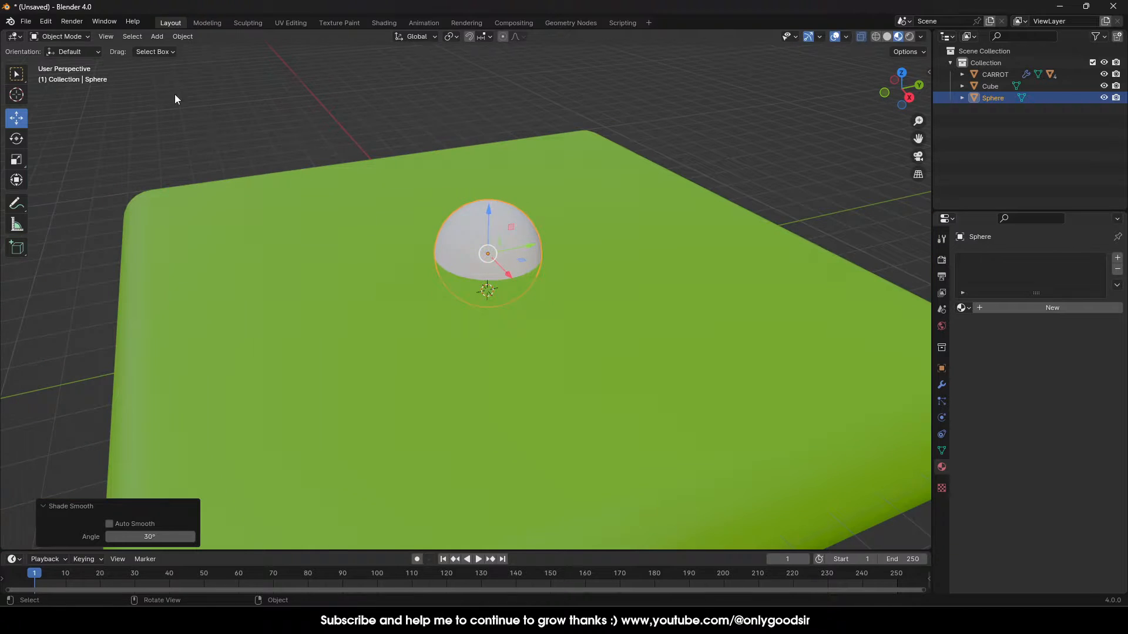
left_click(159, 40)
mouse_move(178, 53)
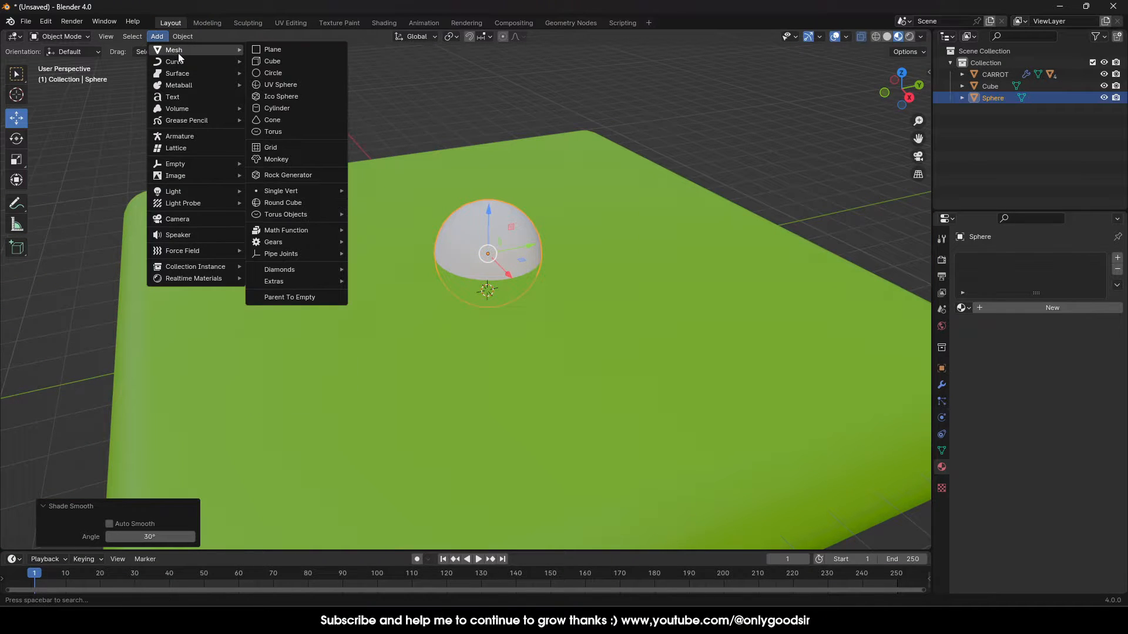
left_click(277, 109)
Raise the cylinder along Z onto the dome and scale it down by a factor of about 0.63
key("g")
key("z")
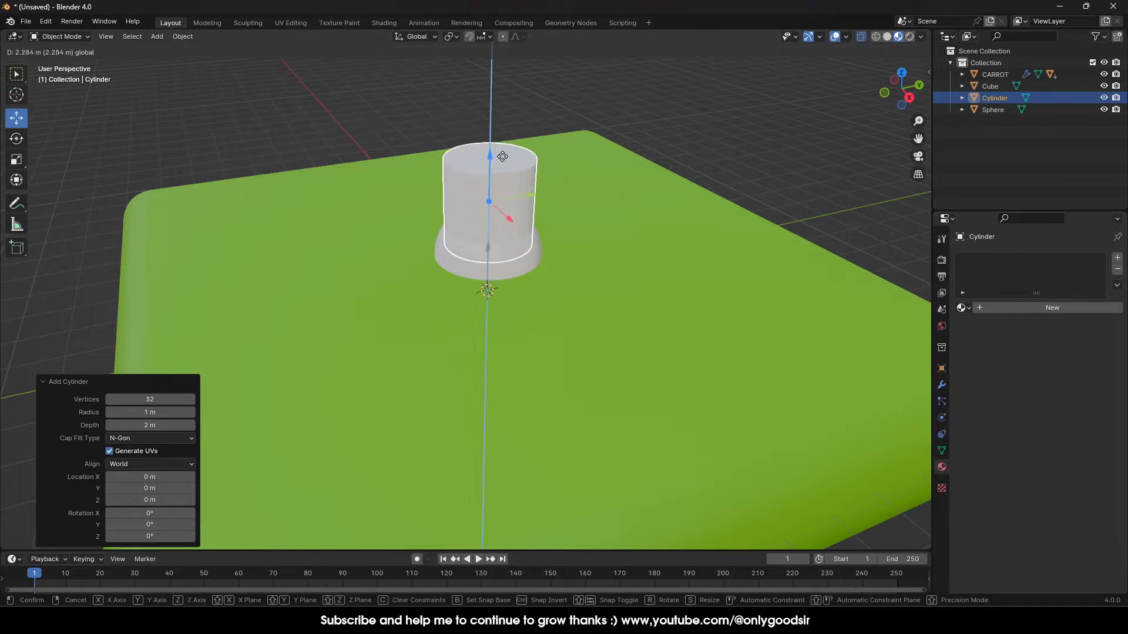
key("Return")
key("s")
key("Return")
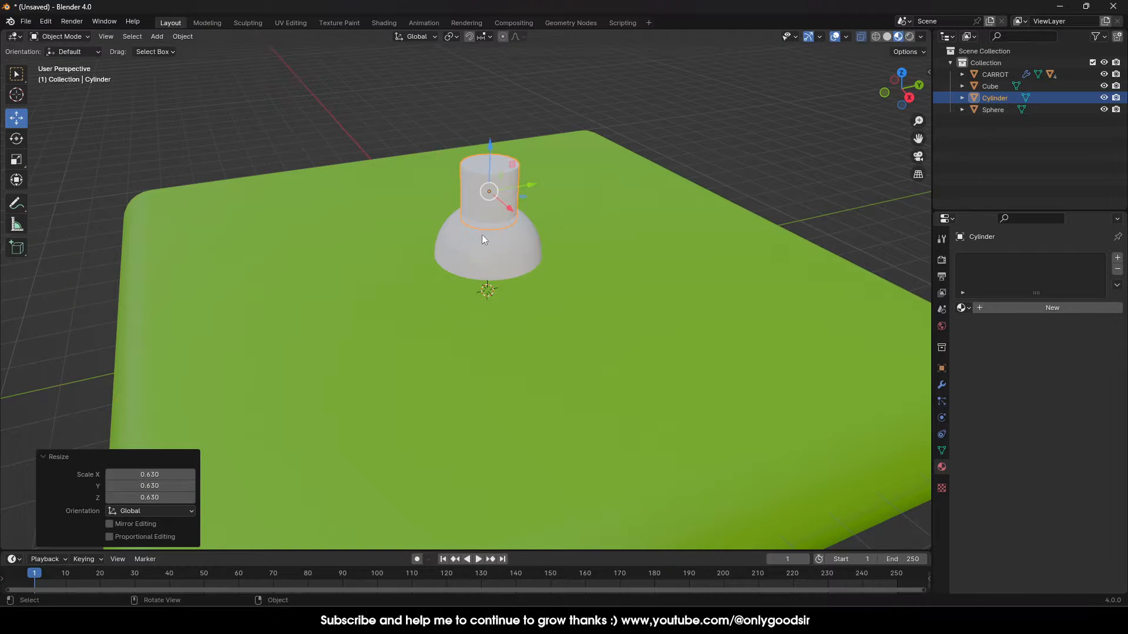
Lower the cylinder about 0.18 m along Z into the dome and refine its size by factors of about 0.975 and 1.151
left_click_drag(488, 142, 488, 149)
key("s")
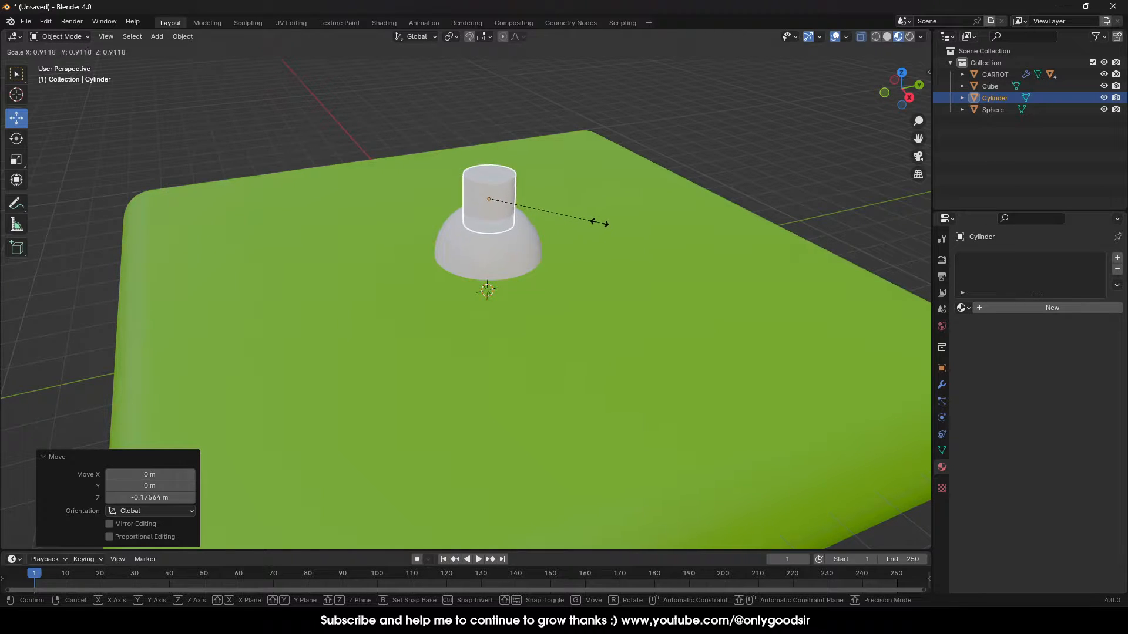
key("Return")
middle_click_drag(606, 227, 503, 301)
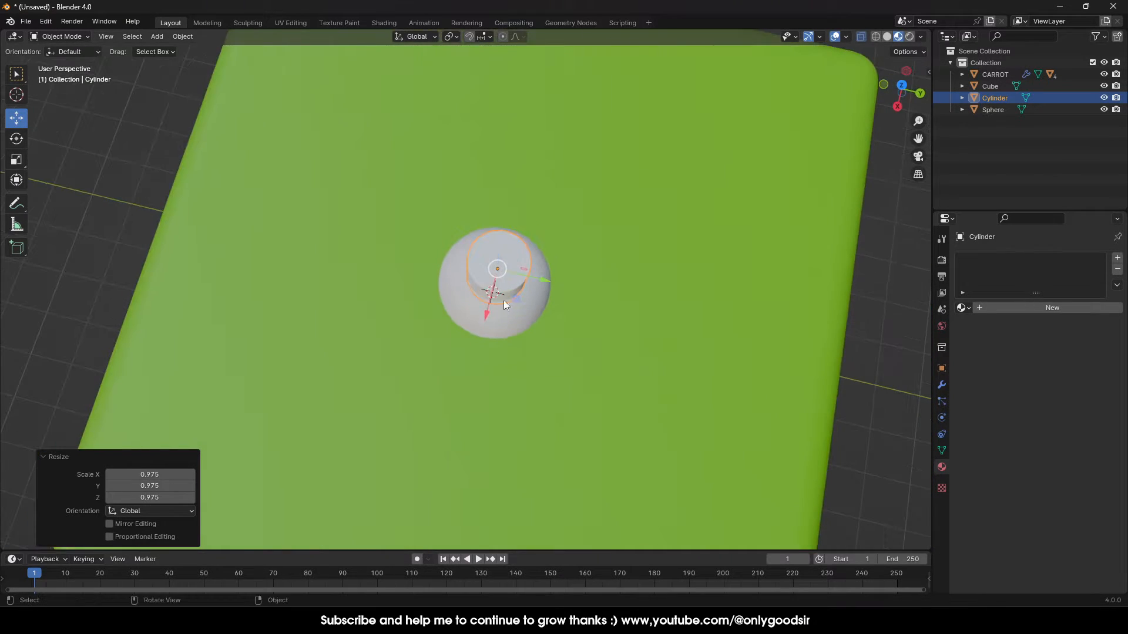
key("s")
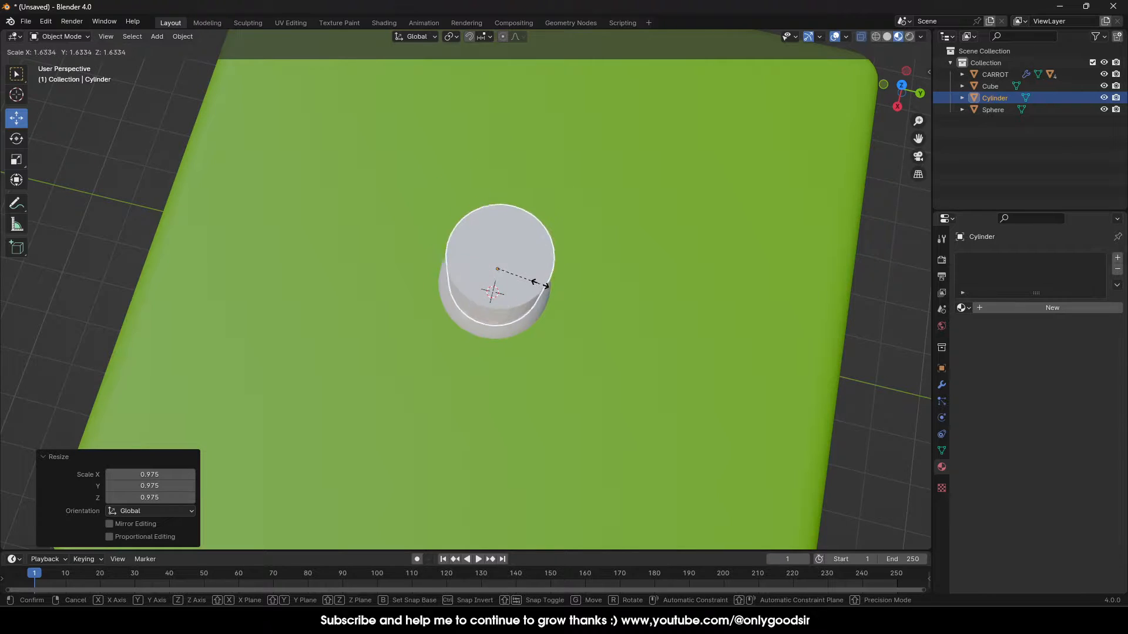
key("Return")
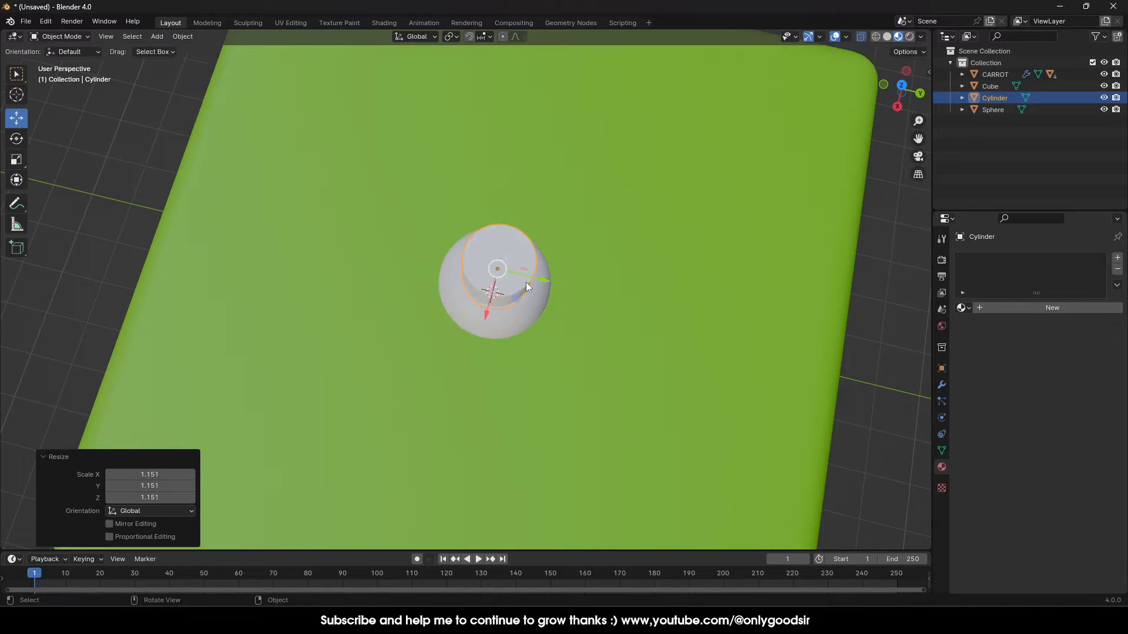
Fine-tune the cylinder's height along Z, raising it about 0.13 m and lowering it slightly into the dome
middle_click_drag(527, 282, 505, 171)
mouse_move(489, 163)
left_mouse_down()
mouse_move(495, 154)
mouse_move(509, 184)
mouse_move(495, 172)
left_mouse_up()
scroll(483, 282, "up", 1)
middle_click_drag(523, 235, 516, 276, "shift")
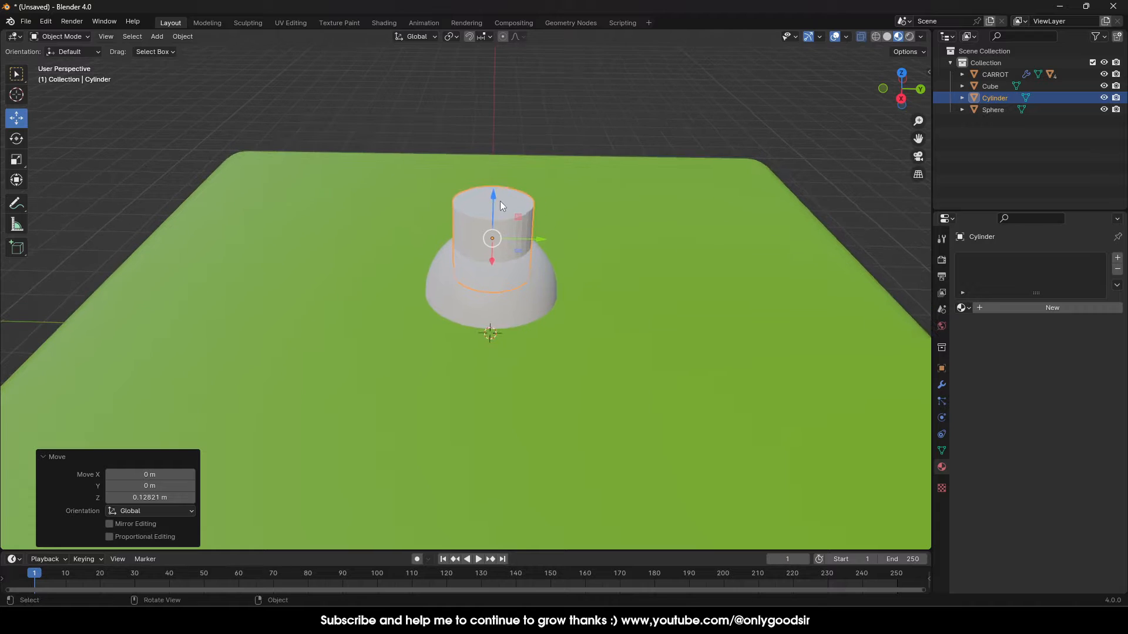
left_click_drag(494, 198, 495, 213)
Add a Boolean modifier in Difference mode to the sphere, with the cylinder as the cutting object
middle_click_drag(459, 333, 471, 310)
left_click(540, 280)
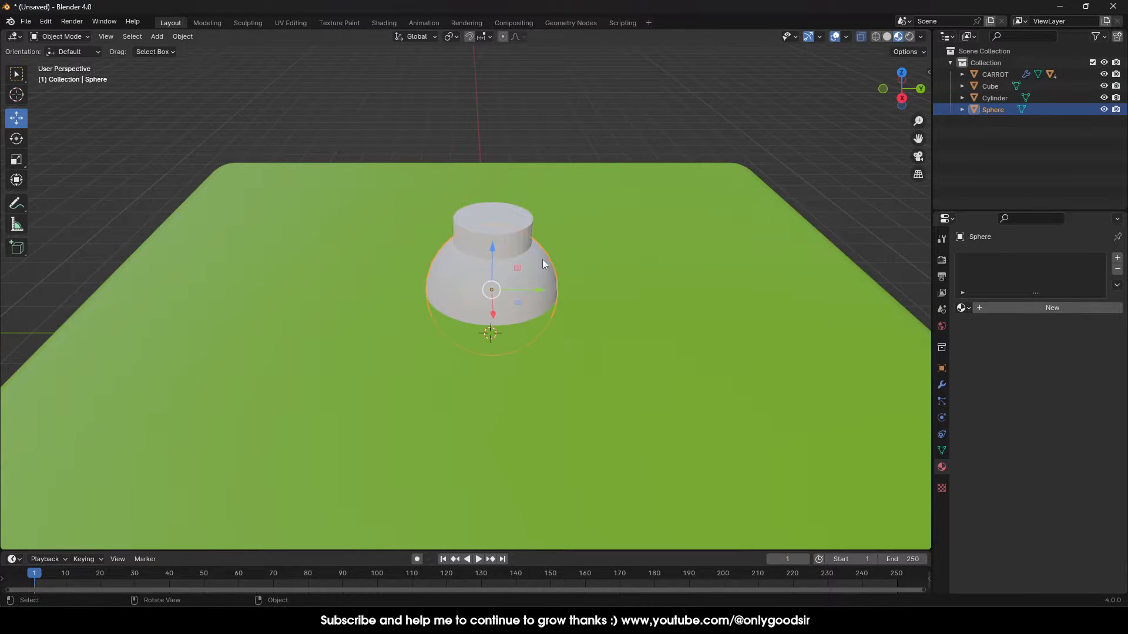
left_click(942, 386)
left_click(997, 259)
mouse_move(972, 249)
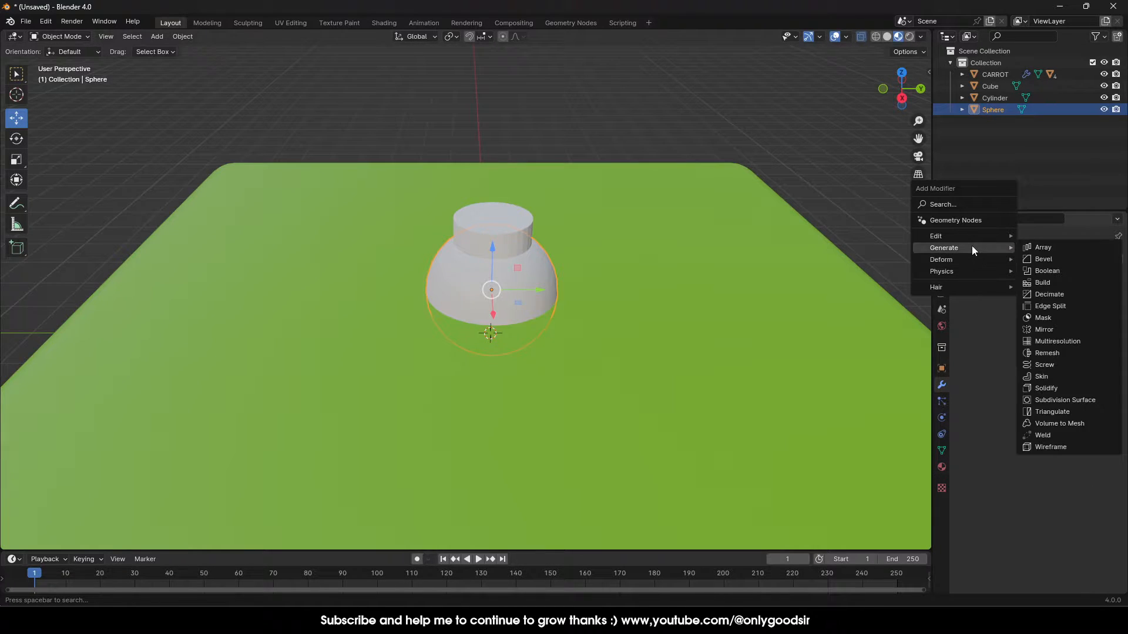
left_click(1043, 271)
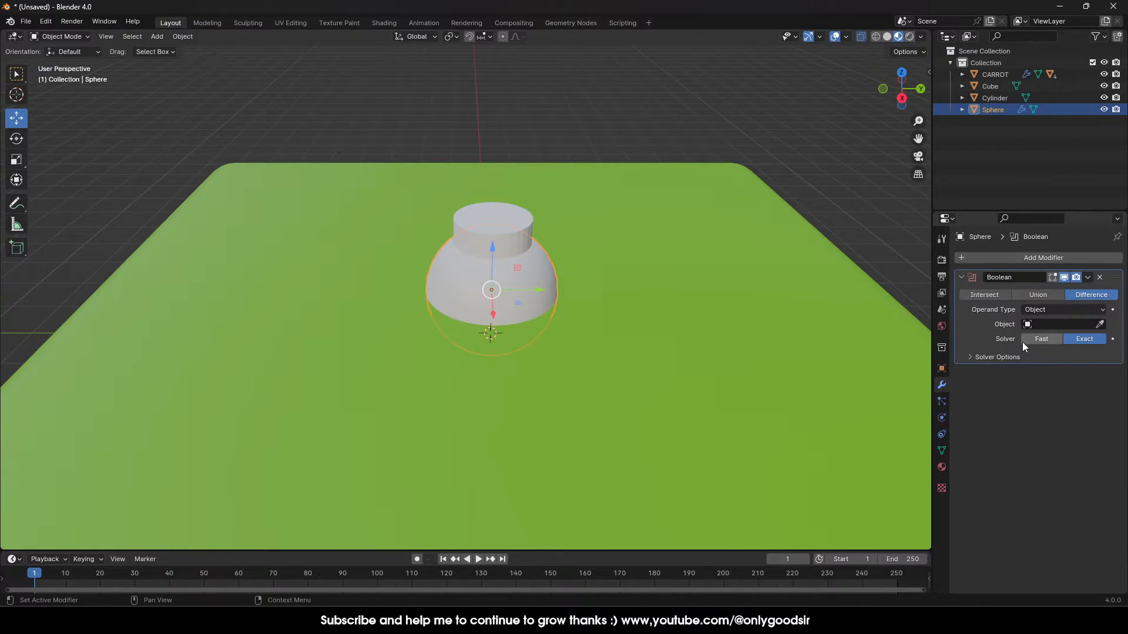
left_click(1101, 325)
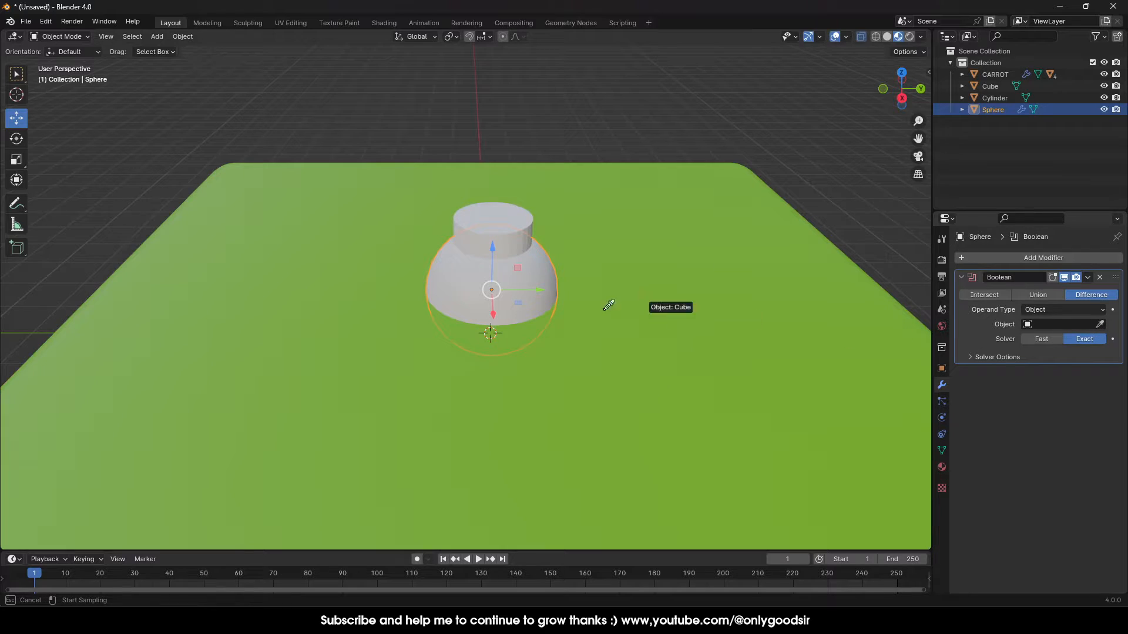
left_click(520, 215)
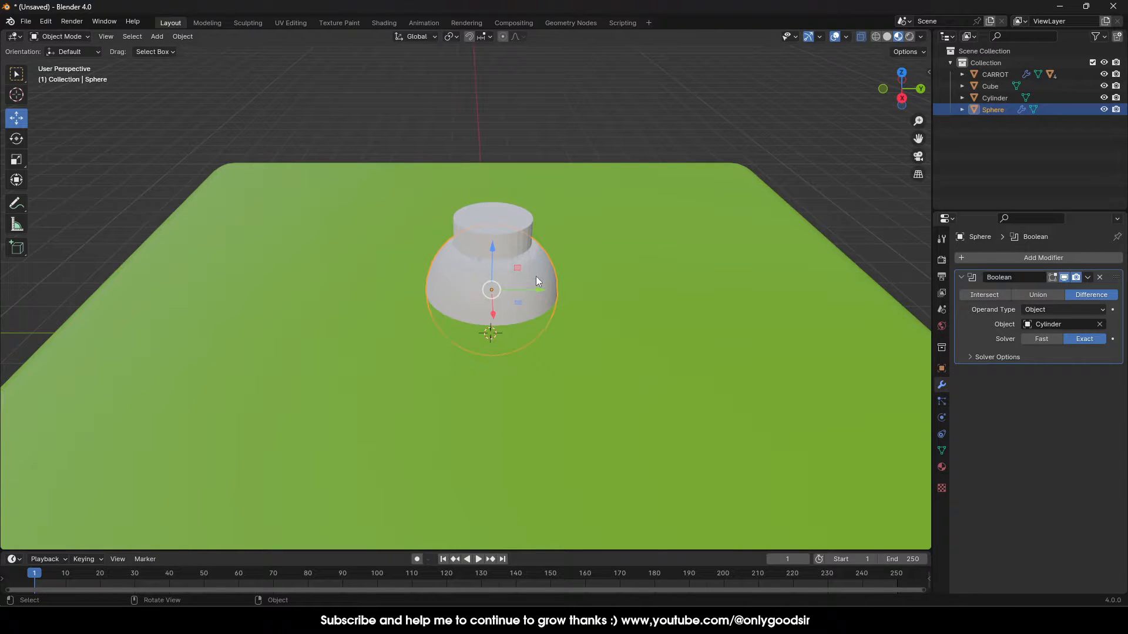
Apply the sphere's Boolean modifier and delete the cylinder used as the cutter
left_click(1088, 281)
left_click(1045, 293)
left_click(503, 217)
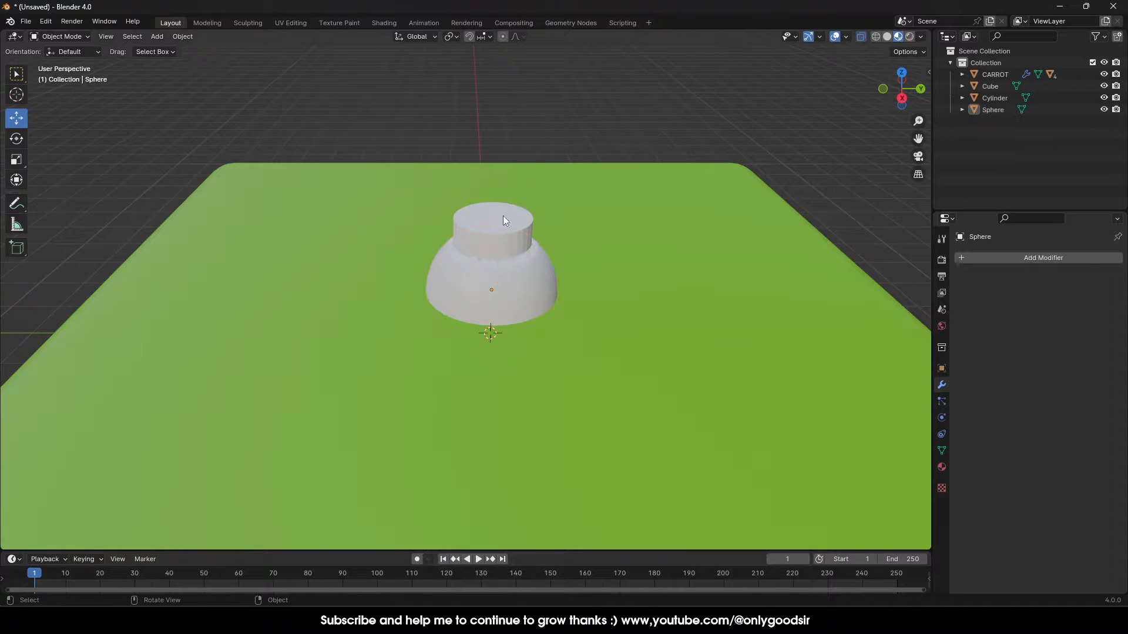
key("Delete")
In a wireframe side view, delete the faces of the sphere's lower portion hidden inside the slab
left_click(492, 274)
middle_click_drag(492, 269, 449, 228)
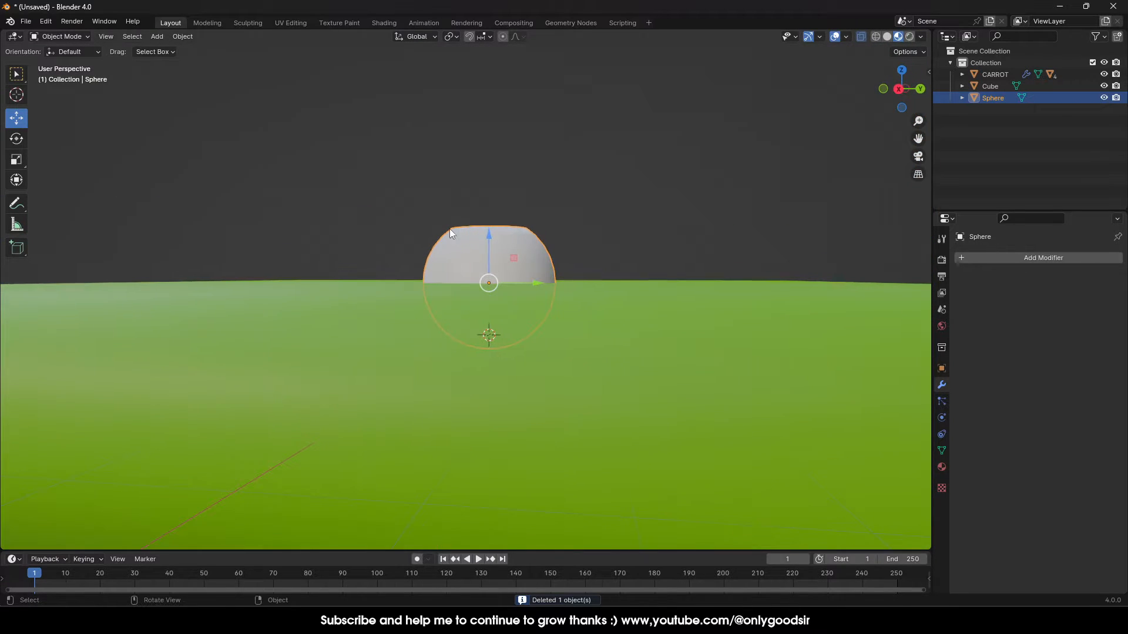
left_click(896, 96)
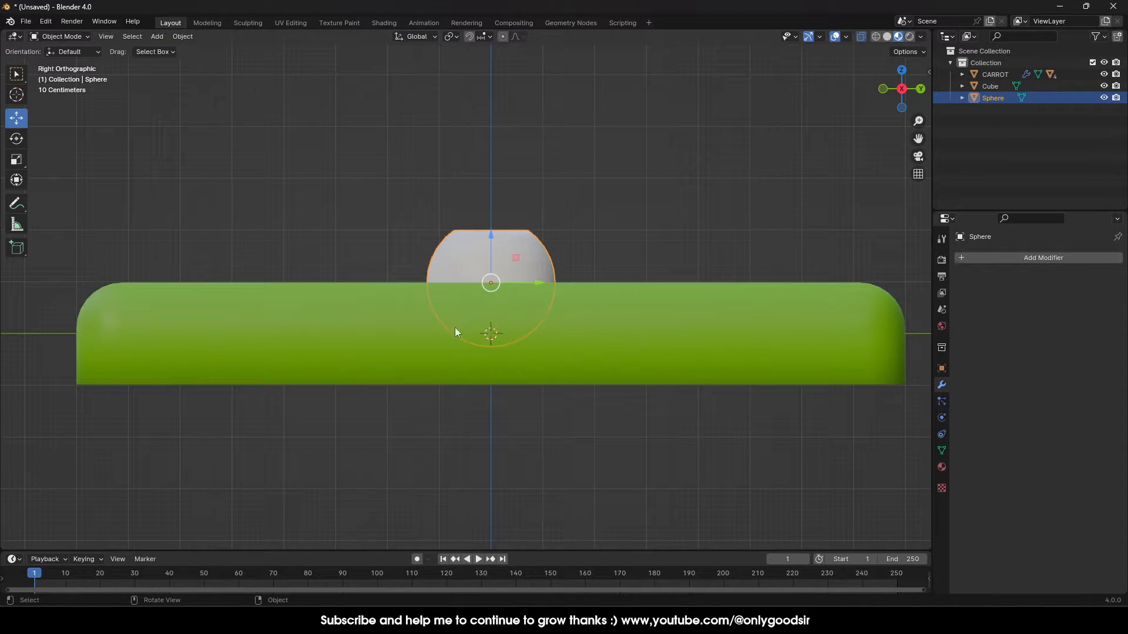
middle_click_drag(455, 332, 852, 177)
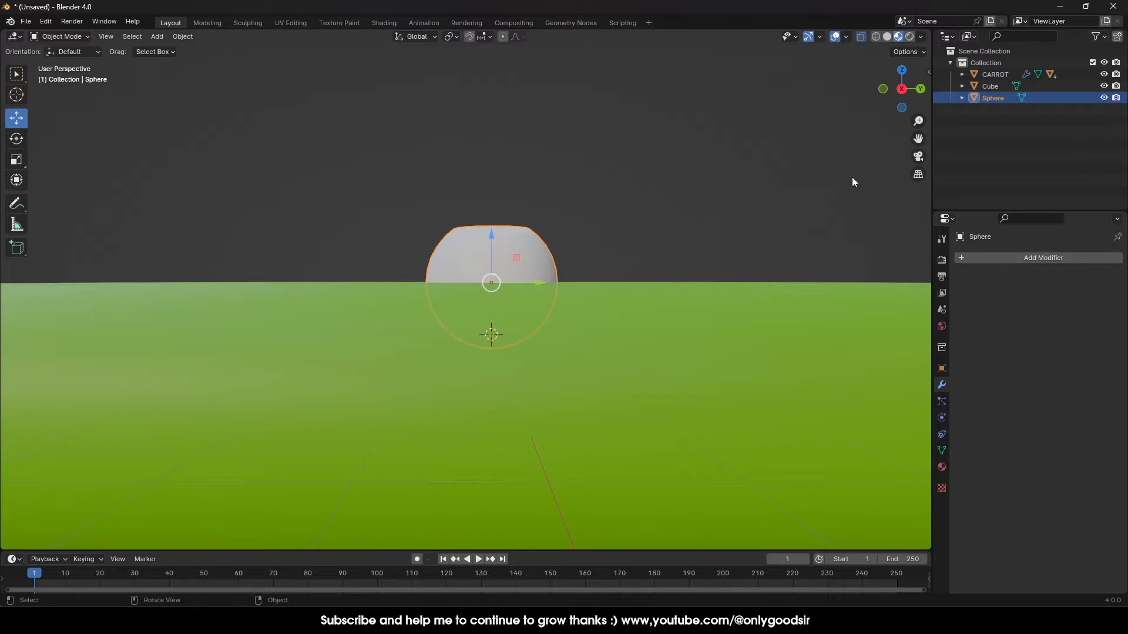
left_click(903, 90)
left_click(876, 37)
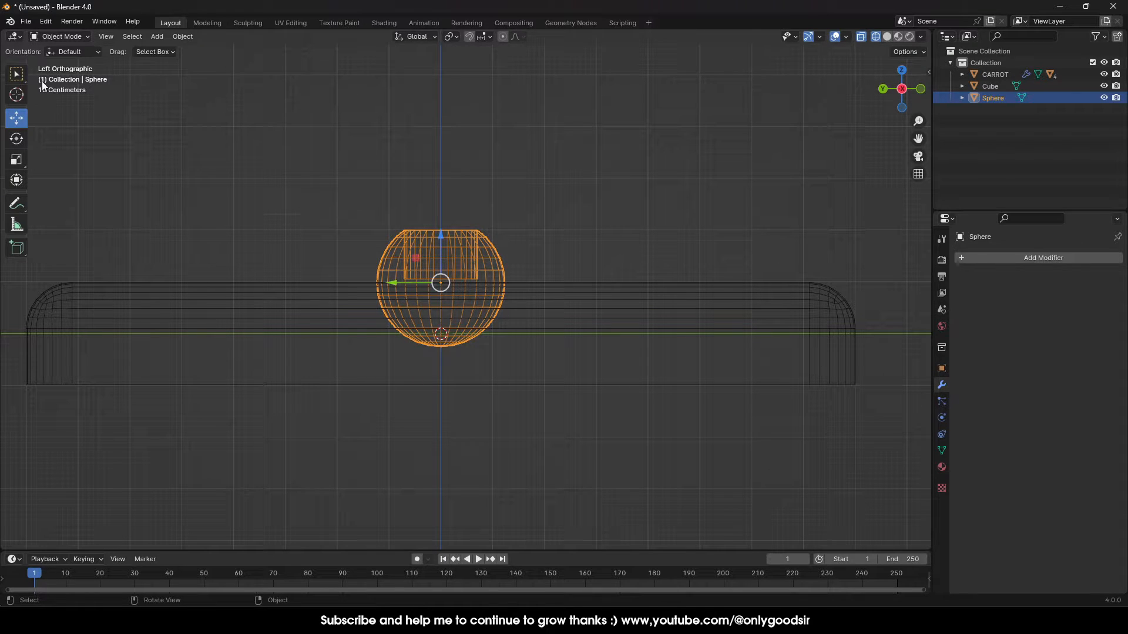
left_click(60, 37)
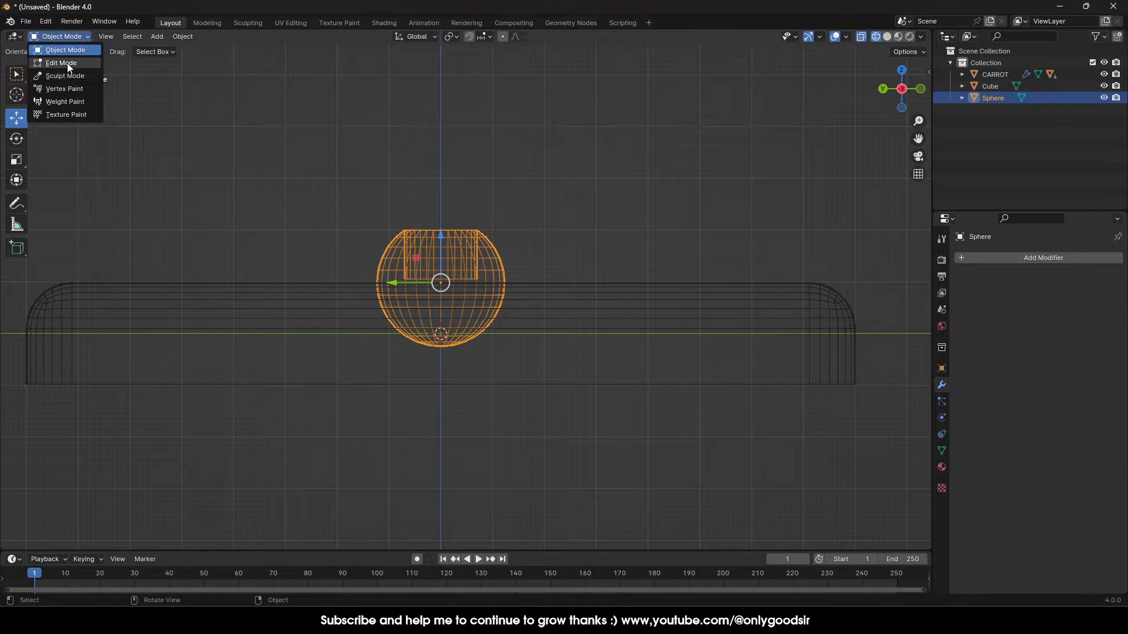
left_click(69, 62)
left_click_drag(636, 411, 327, 310)
key("x")
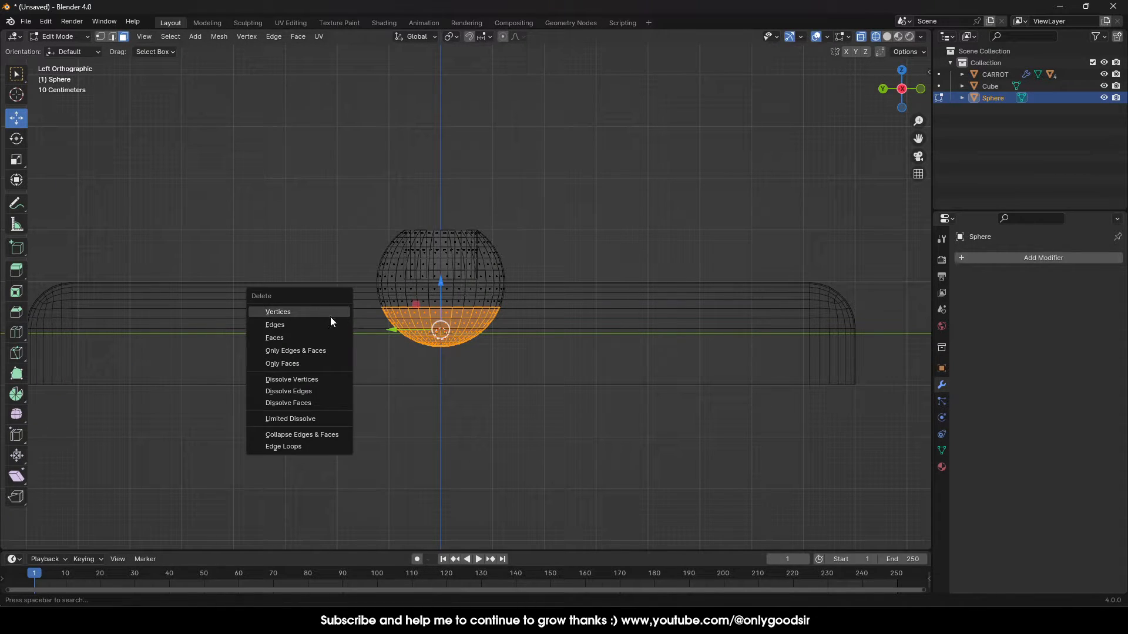
left_click(316, 336)
key("Tab")
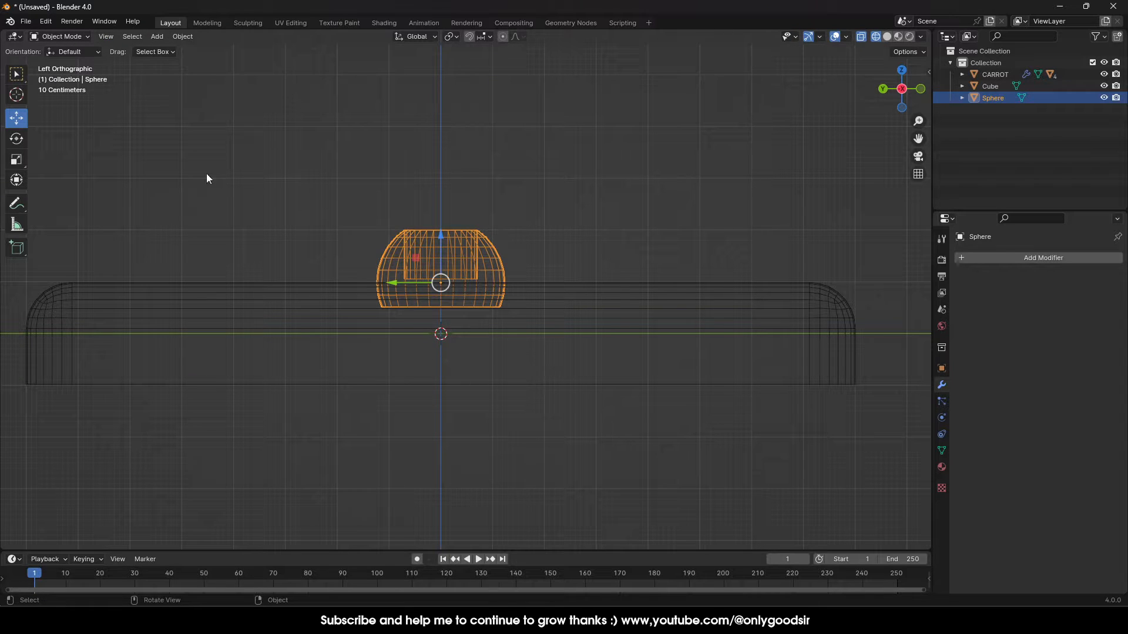
Deselect the dome in Object Mode and switch the viewport back to material preview shading
left_click(76, 38)
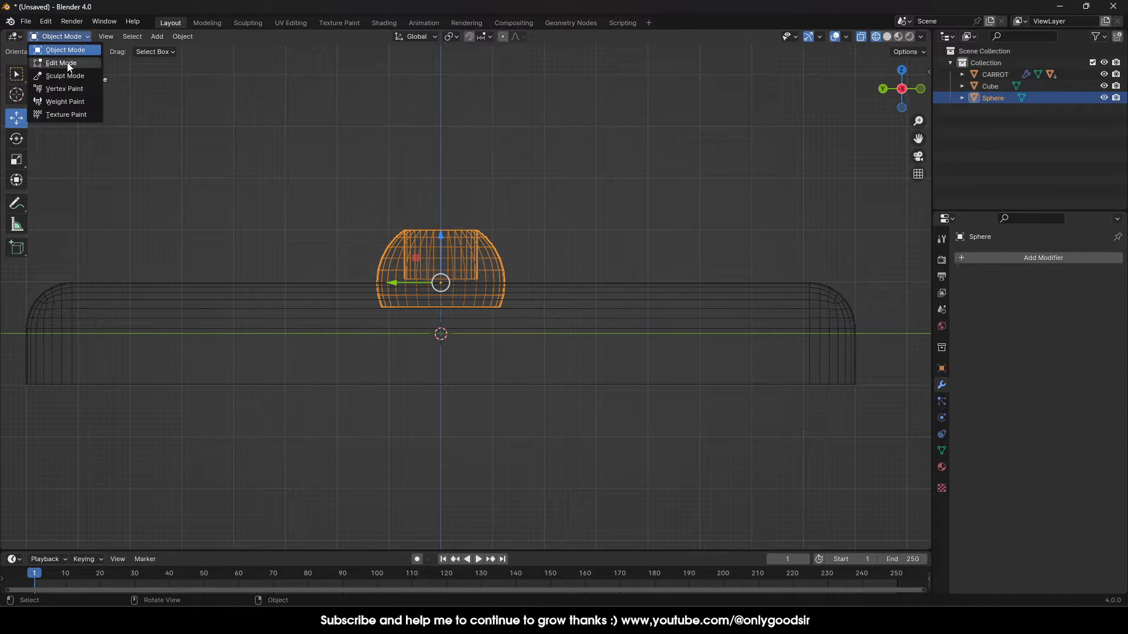
left_click(68, 50)
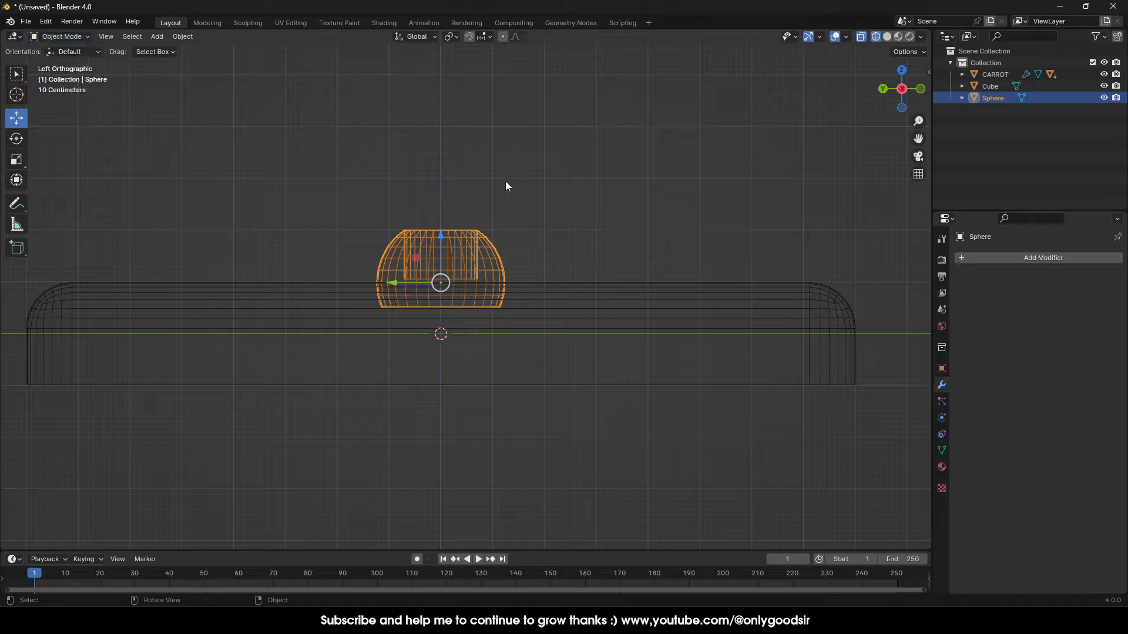
key("Tab")
key("Tab")
left_click(527, 210)
middle_click_drag(526, 210, 521, 246)
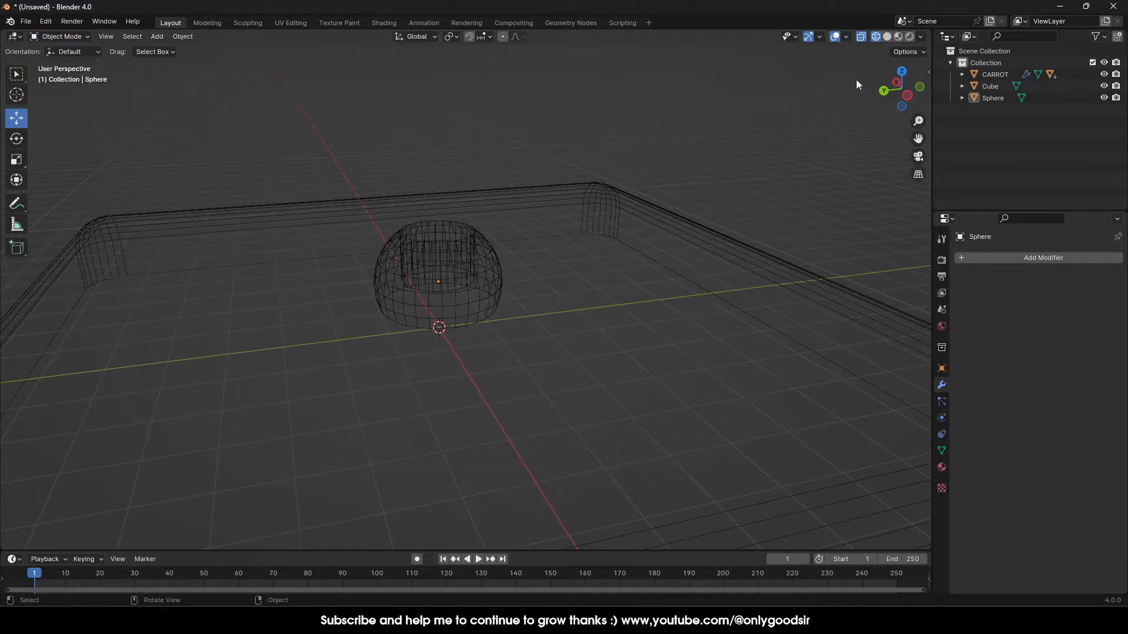
left_click(888, 36)
left_click(898, 37)
Apply Shade Smooth to the hollowed dome without Auto Smooth
left_click(472, 276)
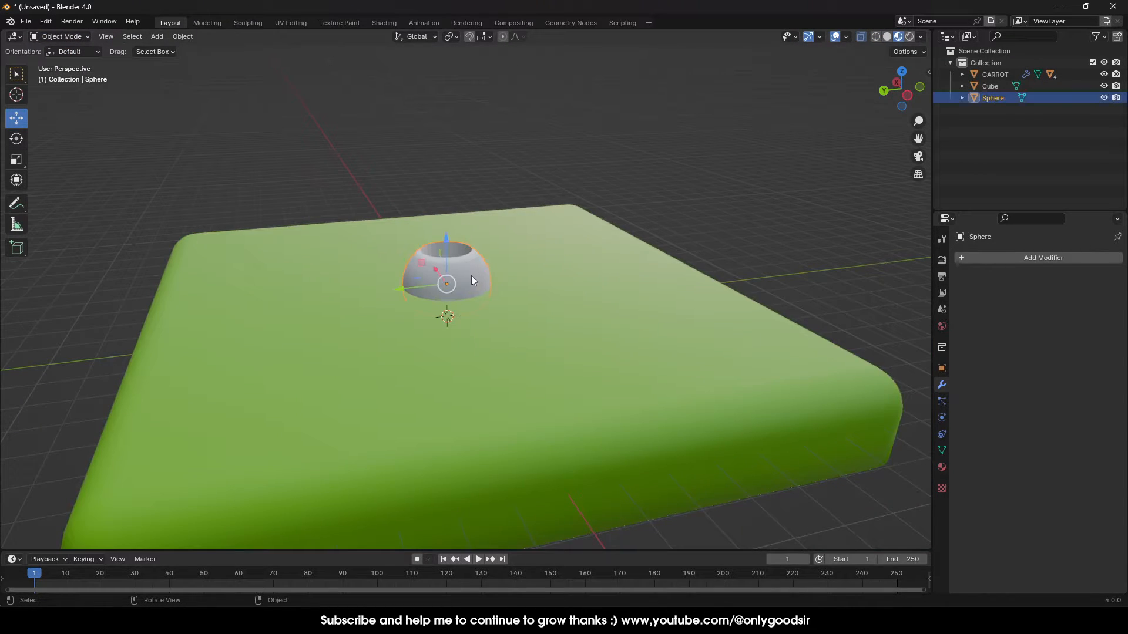
right_click(471, 276)
left_click(462, 276)
scroll(462, 256, "up", 3)
middle_click_drag(463, 240, 516, 346, "shift")
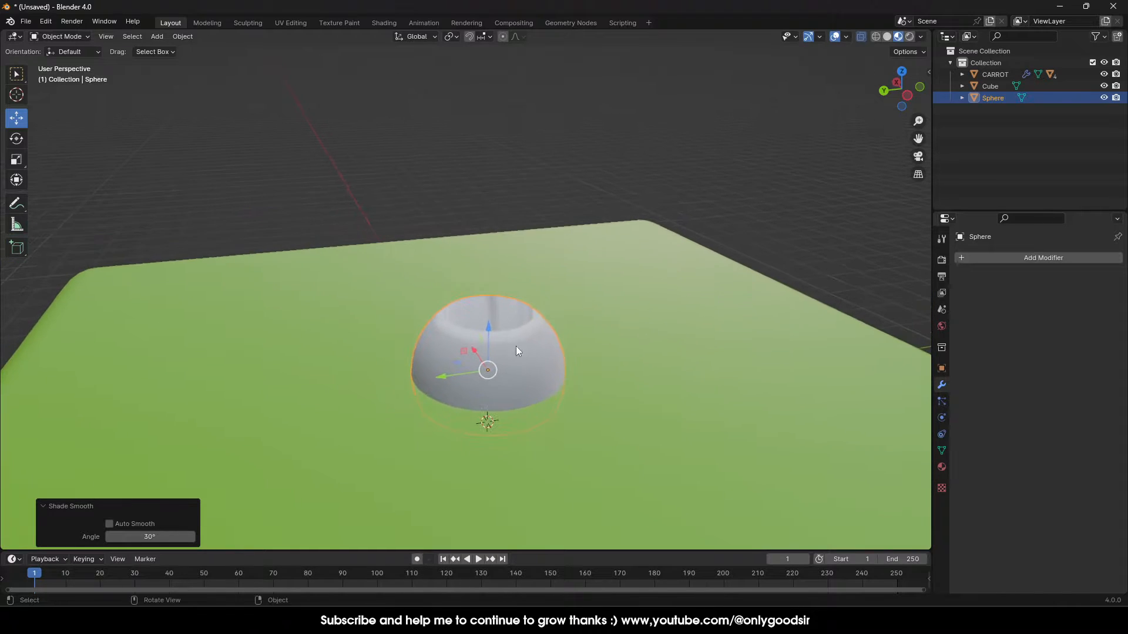
scroll(516, 358, "up", 4)
scroll(517, 367, "up", 3)
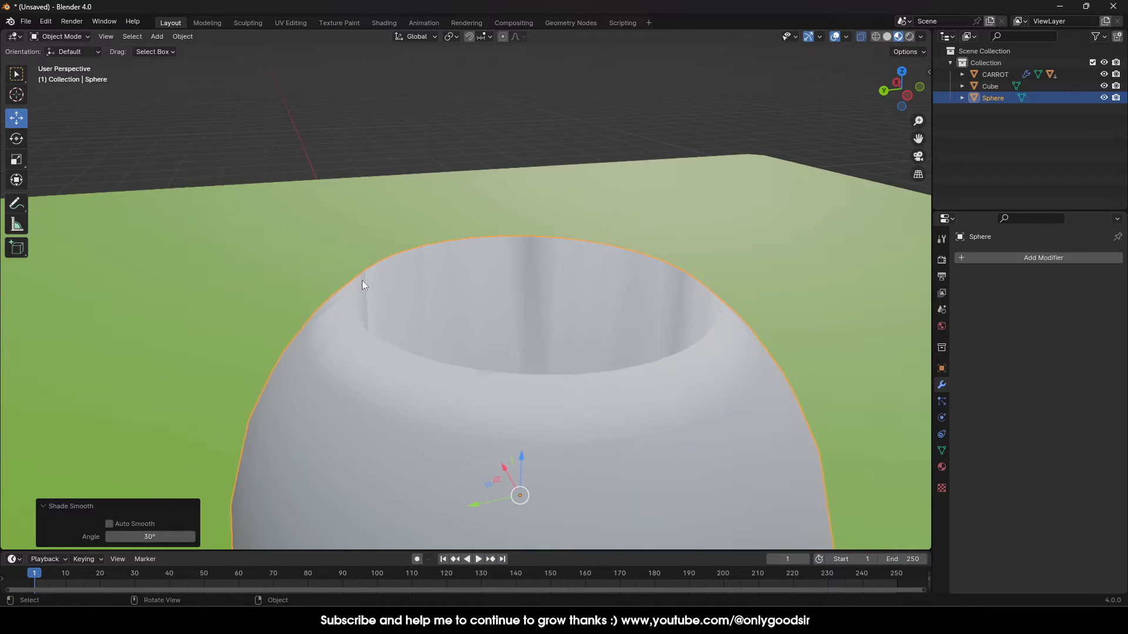
Apply Shade Auto Smooth with a 30° angle to the hollowed dome
middle_click_drag(362, 281, 521, 297)
left_click(582, 263)
key("Tab")
key("Tab")
right_click(531, 270)
left_click(528, 295)
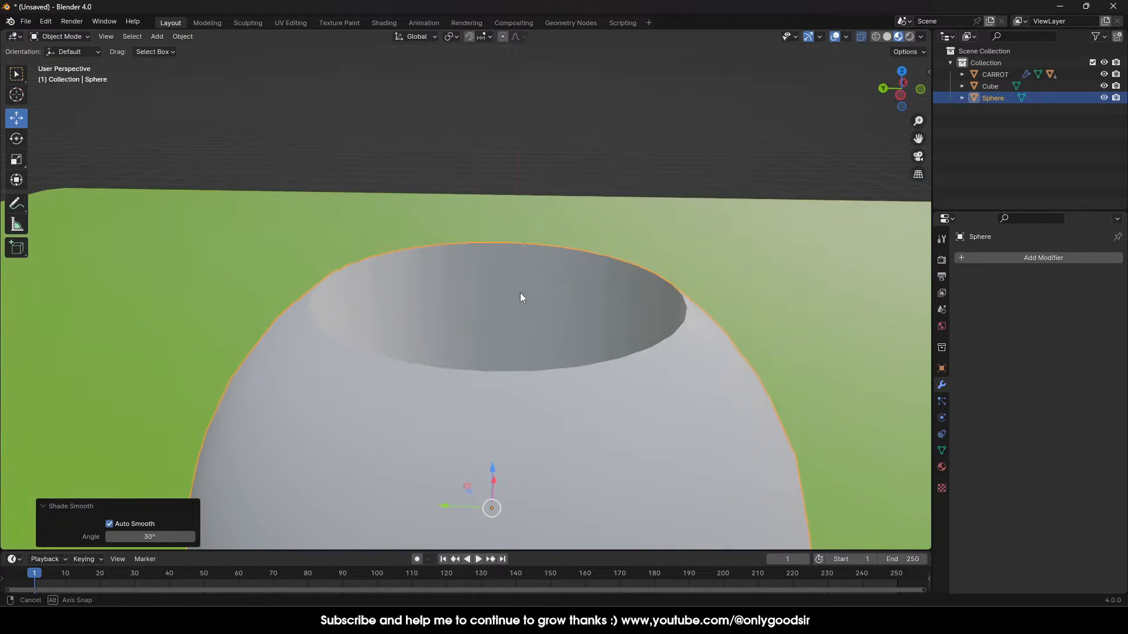
Add a Catmull-Clark Subdivision Surface modifier to the hollowed dome
left_click(985, 260)
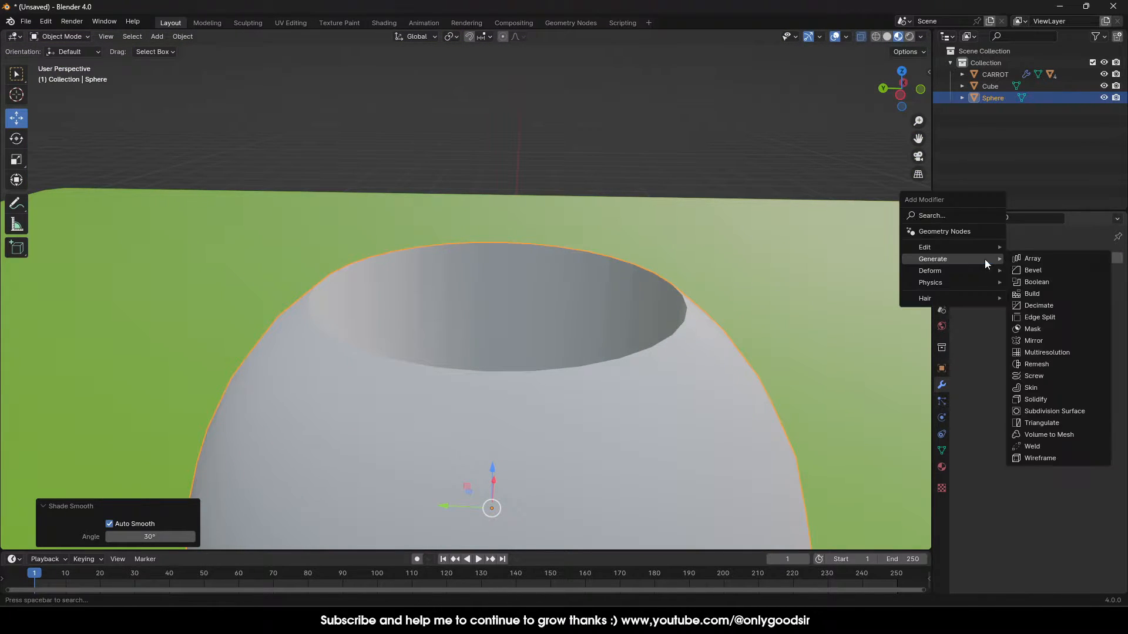
mouse_move(964, 259)
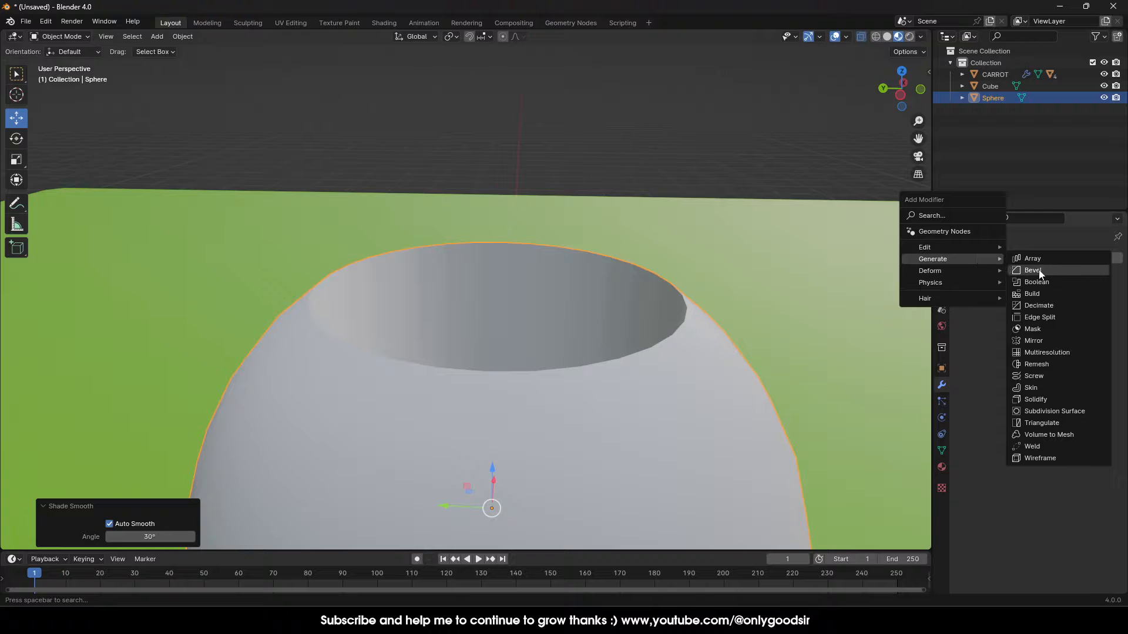
left_click(1042, 411)
scroll(590, 381, "down", 2)
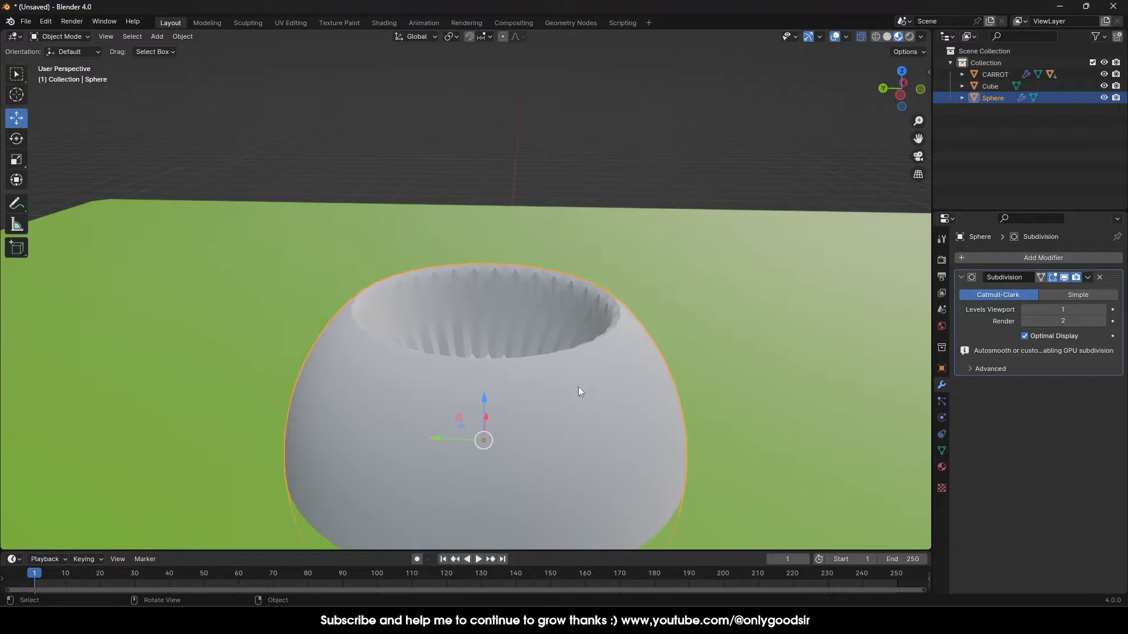
mouse_move(578, 386)
middle_mouse_down()
mouse_move(532, 380)
mouse_move(573, 401)
middle_mouse_up()
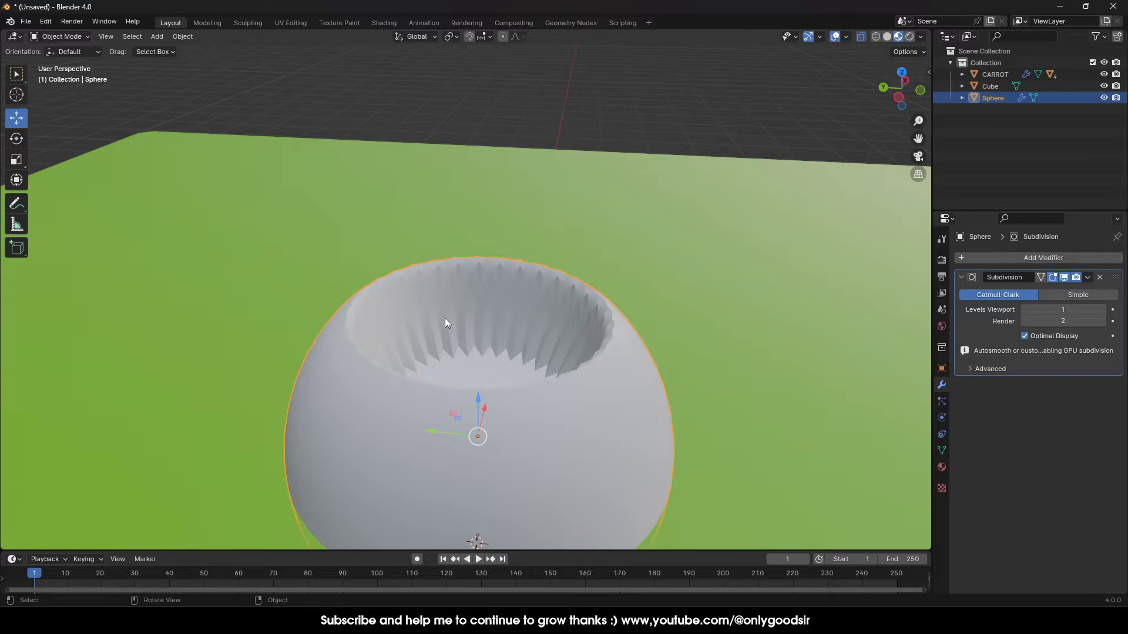
Add a single loop cut around the dome's outer wall below the rim, with a slide factor of -0.333
key("Tab")
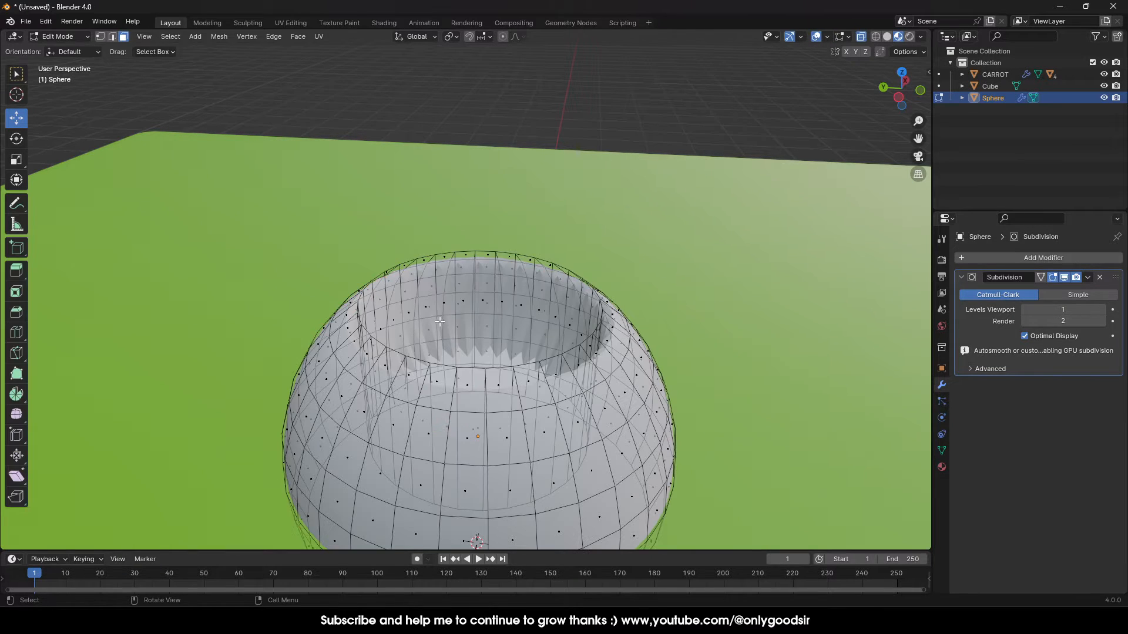
left_click(17, 333)
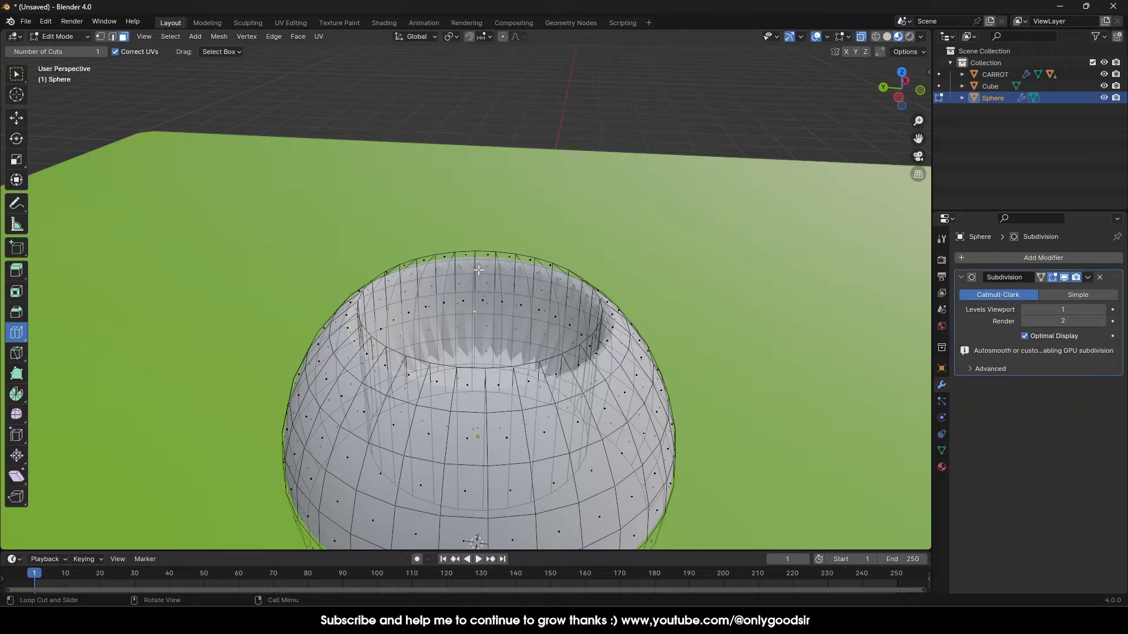
left_click_drag(474, 261, 475, 262)
middle_click_drag(475, 262, 498, 317)
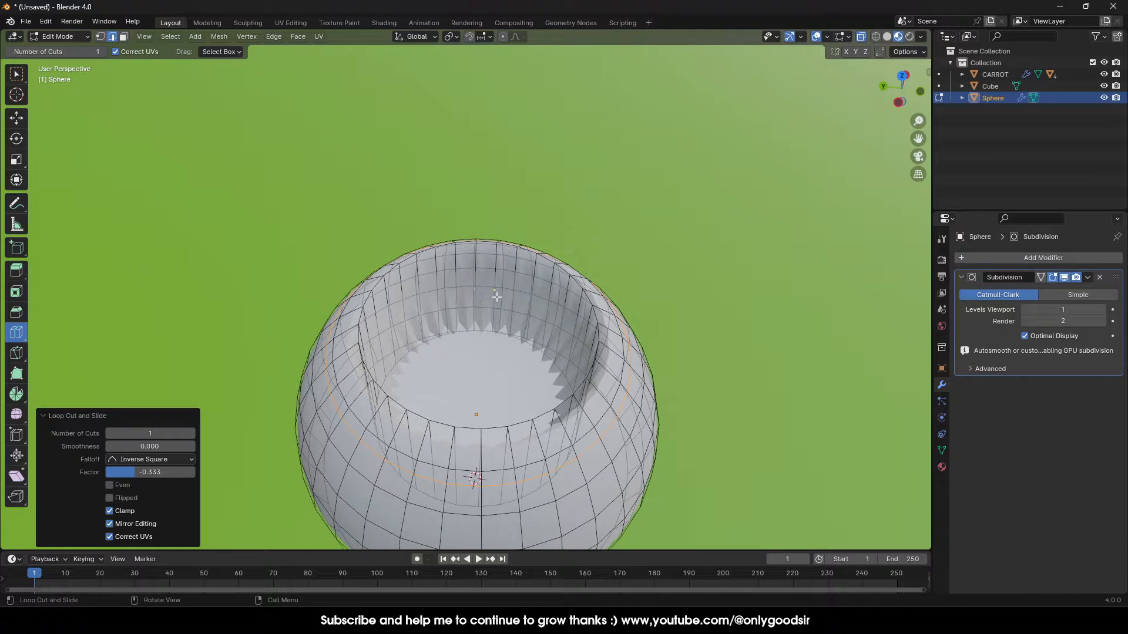
Try to add another loop cut on the inner wall of the dome's opening
left_click_drag(482, 286, 473, 322)
middle_click_drag(473, 322, 497, 296)
key("ctrl+z")
scroll(458, 342, "up", 2)
scroll(458, 342, "up", 3)
scroll(679, 211, "down", 3)
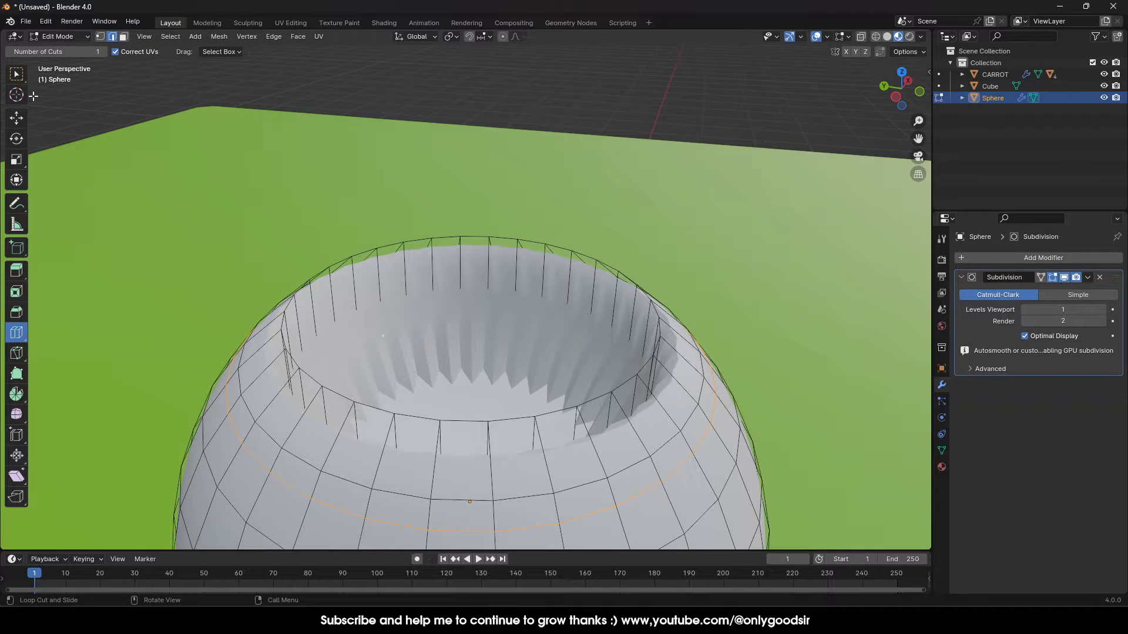
Move the floor face of the dome's hole up about 0.79 m along Z, close to the rim
left_click(123, 37)
middle_click_drag(452, 370, 455, 400)
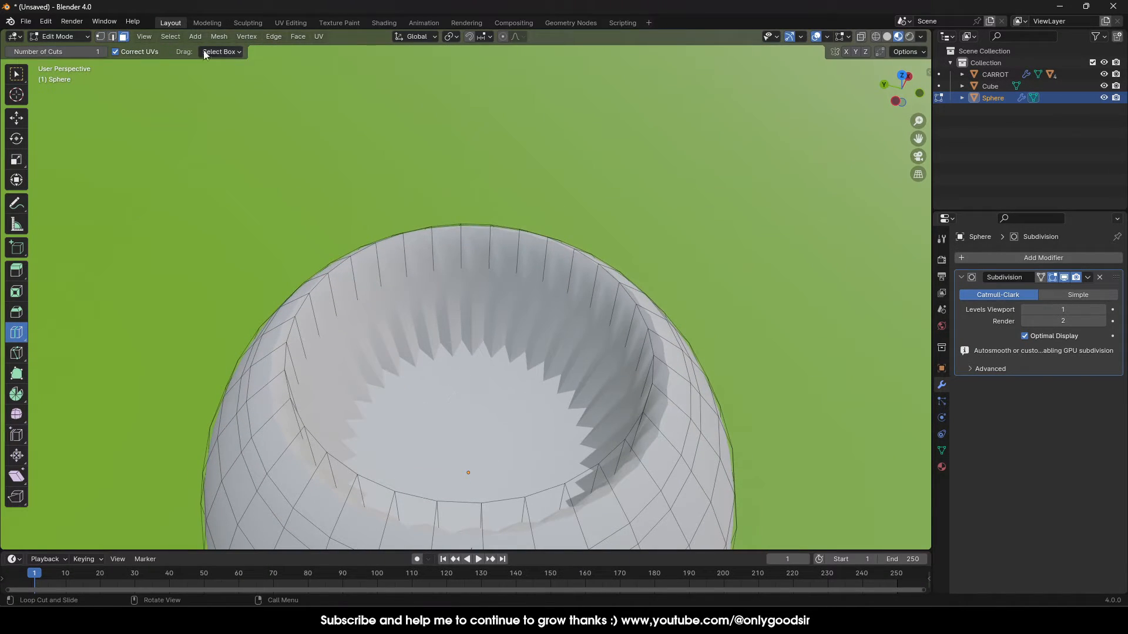
left_click(17, 117)
middle_click_drag(499, 282, 492, 349)
left_click_drag(485, 340, 498, 235)
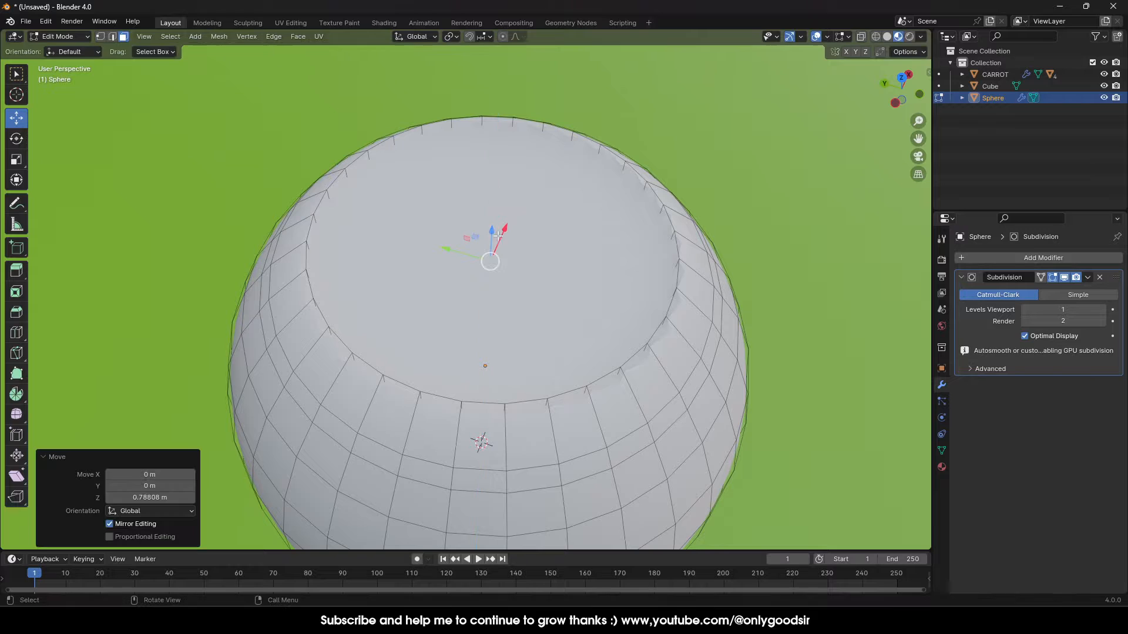
middle_click_drag(479, 291, 489, 254)
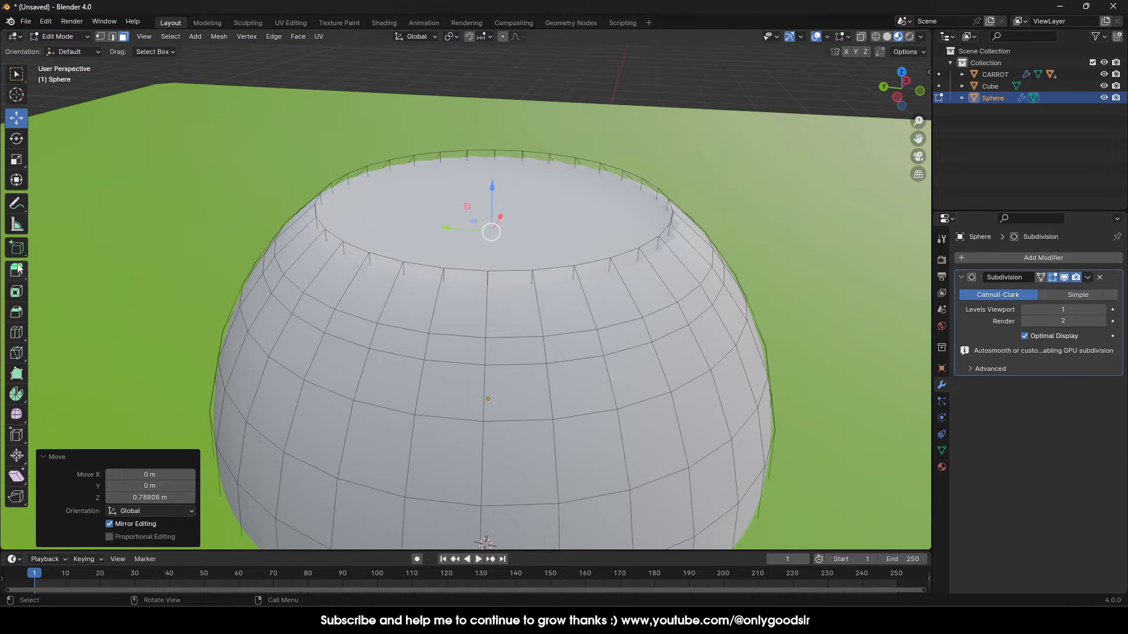
Extrude the raised floor face back down into the dome to re-form the hole, and return to Object Mode
left_click(18, 269)
left_click_drag(491, 186, 491, 372)
key("Tab")
scroll(572, 299, "down", 2)
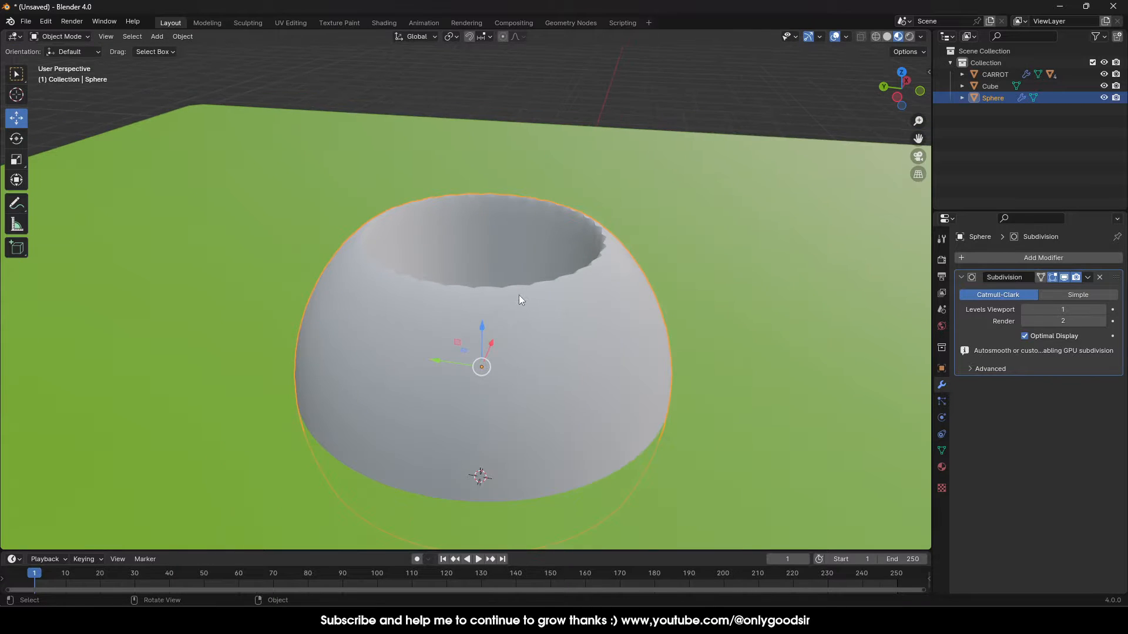
Select the edge loop just below the rim on the dome's outer wall and move it up about 0.053 m along Z
scroll(519, 295, "up", 3)
middle_click_drag(562, 275, 691, 166)
middle_click_drag(667, 273, 424, 292)
middle_click_drag(488, 331, 690, 233)
key("Tab")
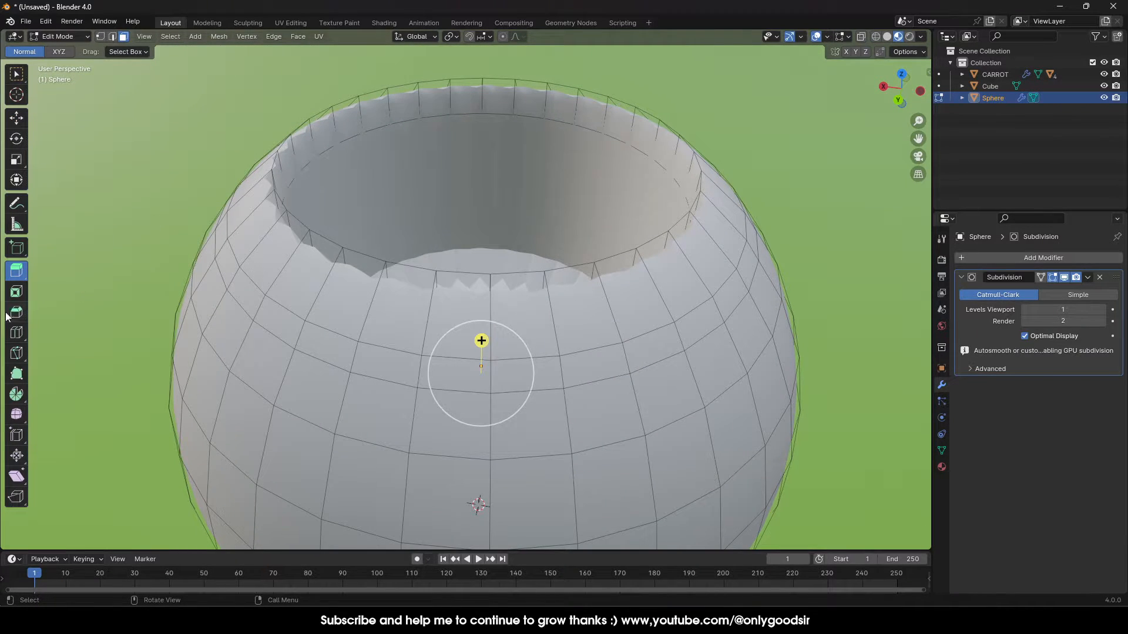
left_click(17, 334)
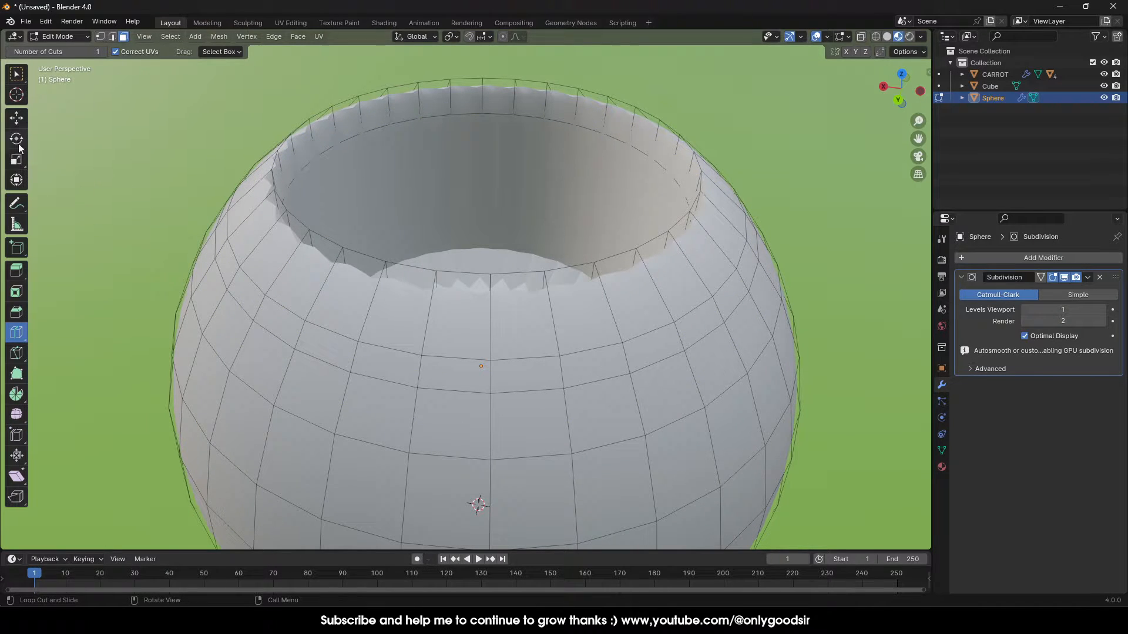
left_click(19, 120)
left_click(297, 313)
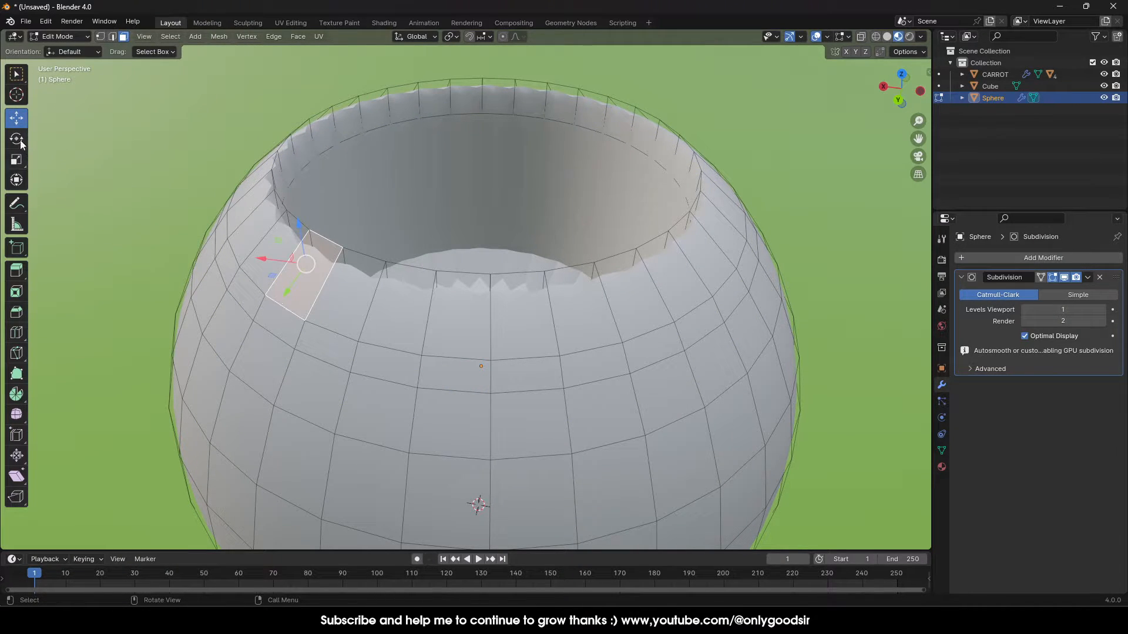
left_click(112, 37)
left_click(256, 290)
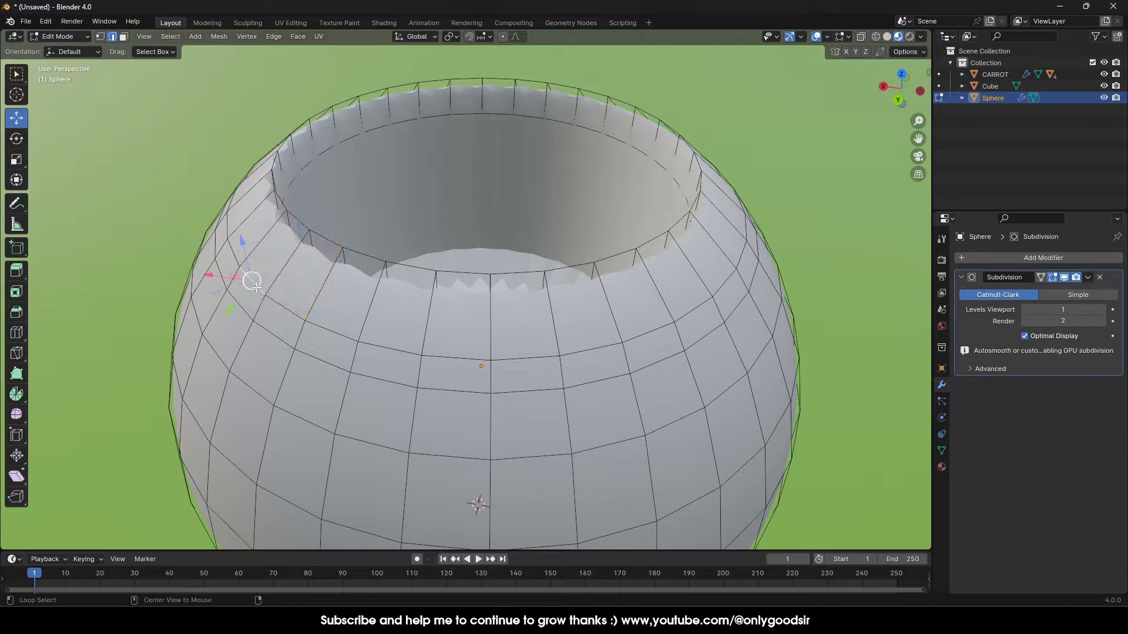
left_click(256, 290, "alt")
left_click_drag(475, 211, 479, 201)
key("ctrl+z")
left_click_drag(484, 148, 485, 141)
Scale the outer edge loop inward to about 0.86 and adjust its height along Z so it sits close to the rim
key("s")
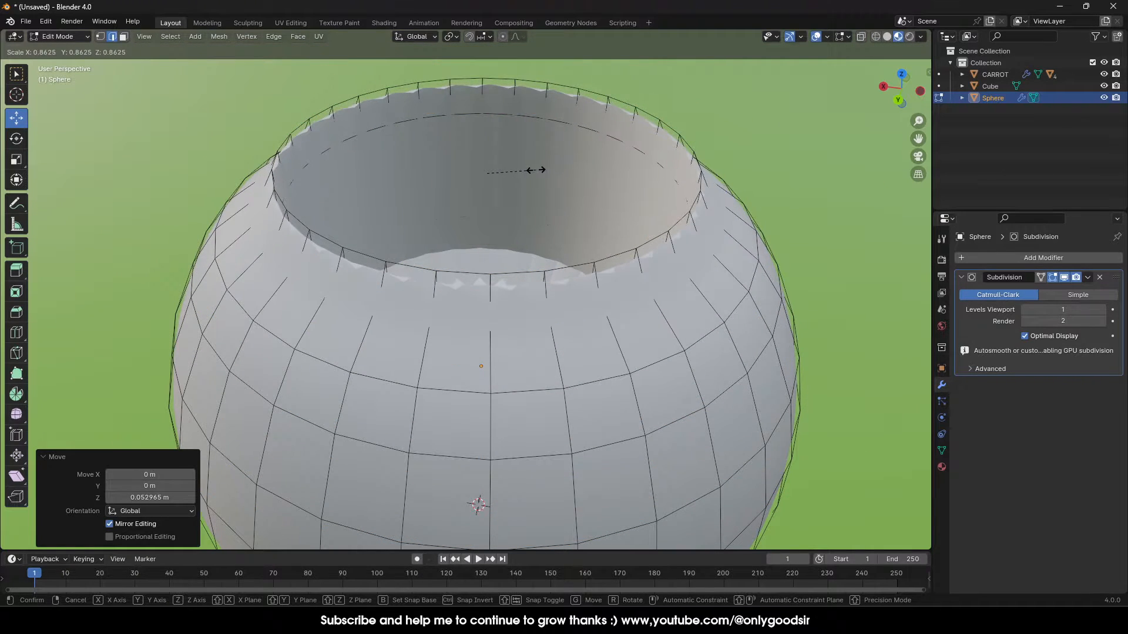
left_click(537, 170)
left_click_drag(487, 141, 468, 170)
Move the edge loop inside the dome's opening up about 0.168 m along Z, scale it to about 0.95, and return to Object Mode
left_click(379, 258)
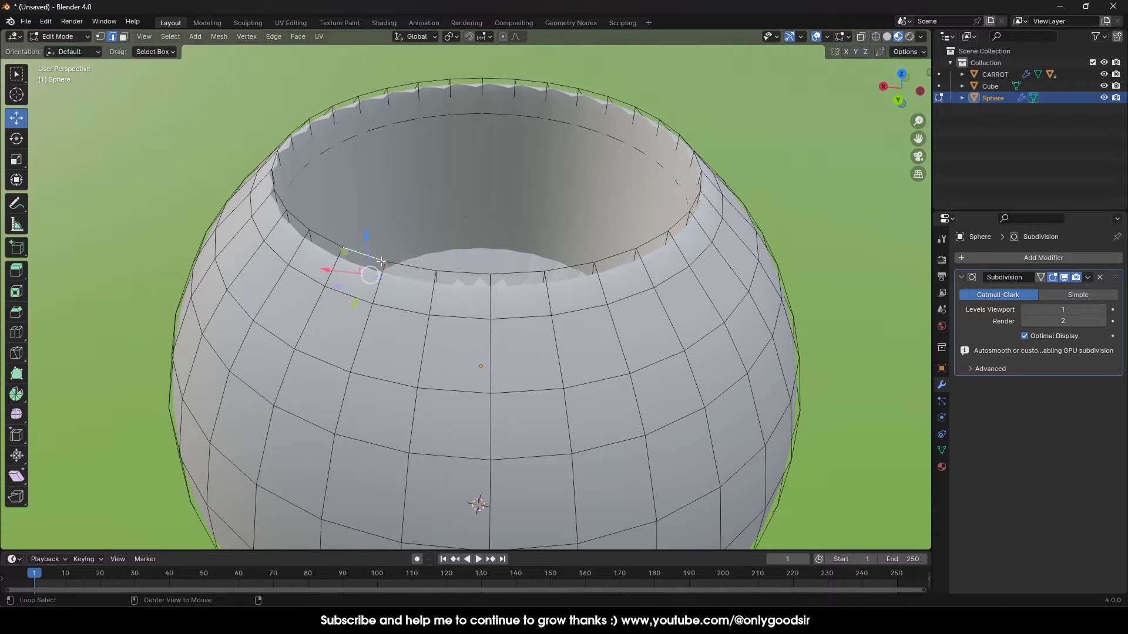
left_click(410, 265)
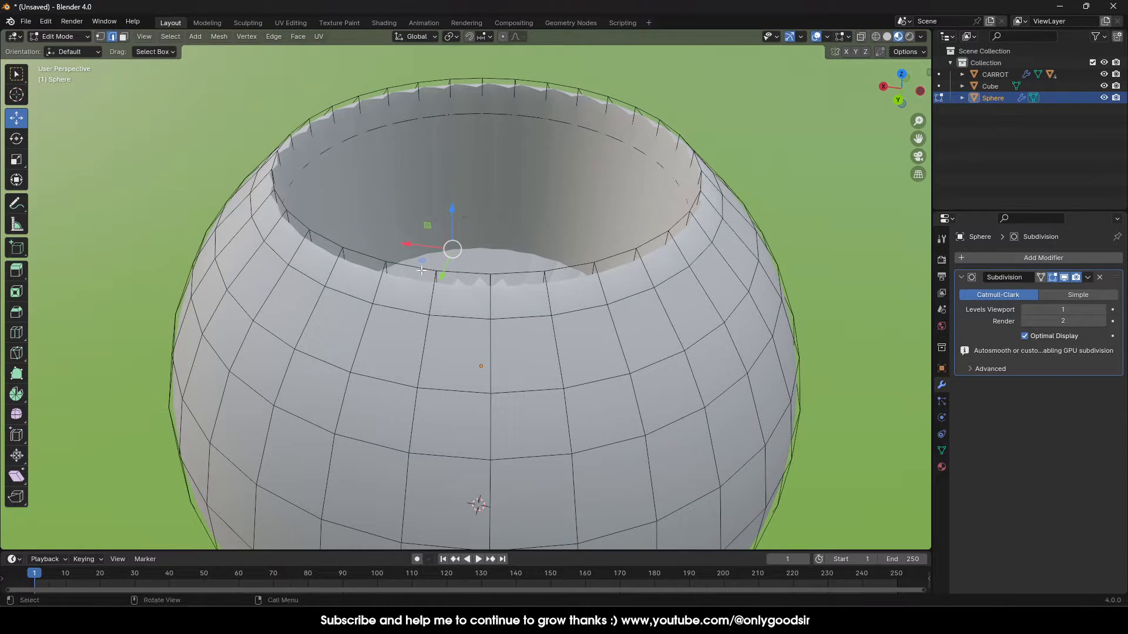
left_click(457, 273)
left_click(418, 271)
middle_click_drag(579, 264, 350, 238)
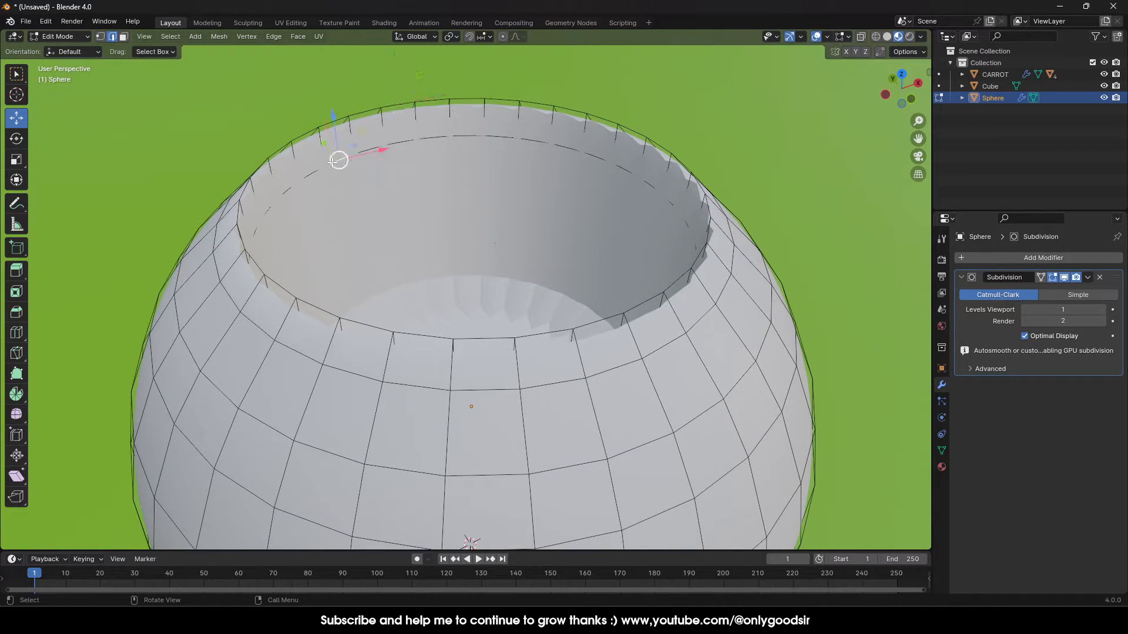
left_click(340, 160, "alt")
left_click_drag(471, 189, 478, 138)
key("s")
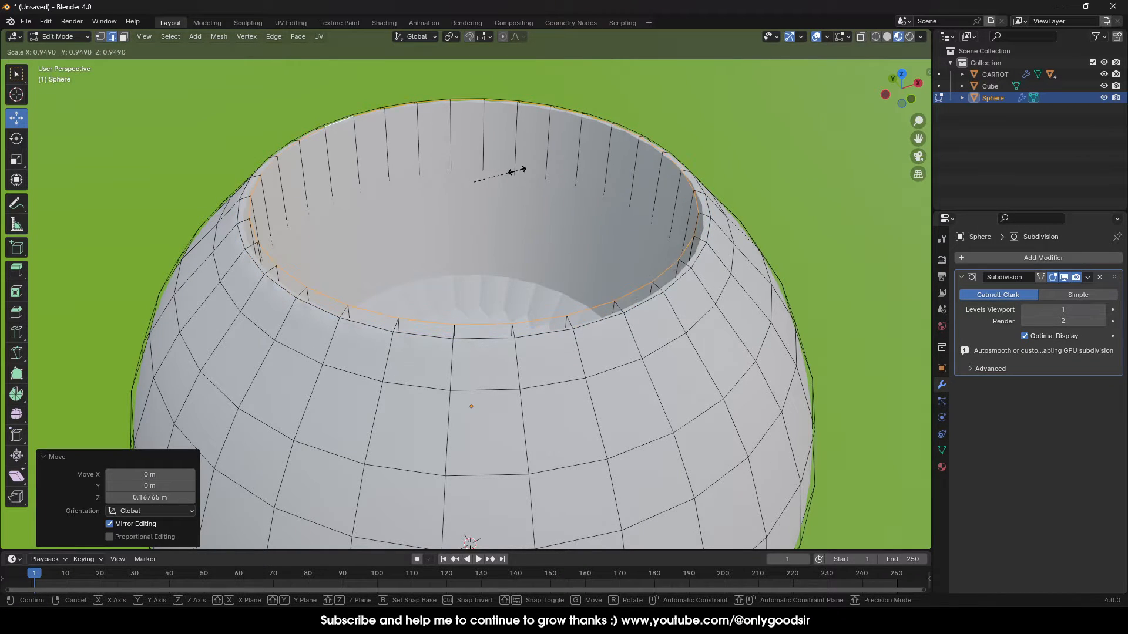
left_click(517, 172)
key("Tab")
Delete the floor face inside the dome's hole and return to Object Mode
scroll(406, 353, "down", 8)
middle_click_drag(405, 352, 603, 208)
left_click(603, 207)
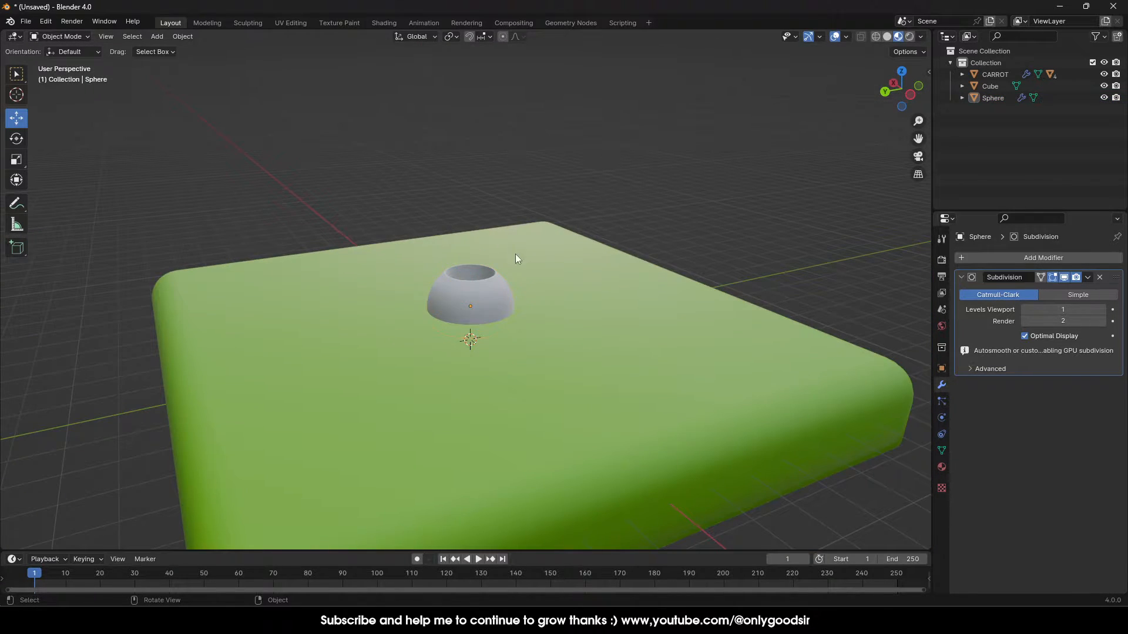
middle_click_drag(516, 254, 462, 302)
scroll(462, 302, "up", 8)
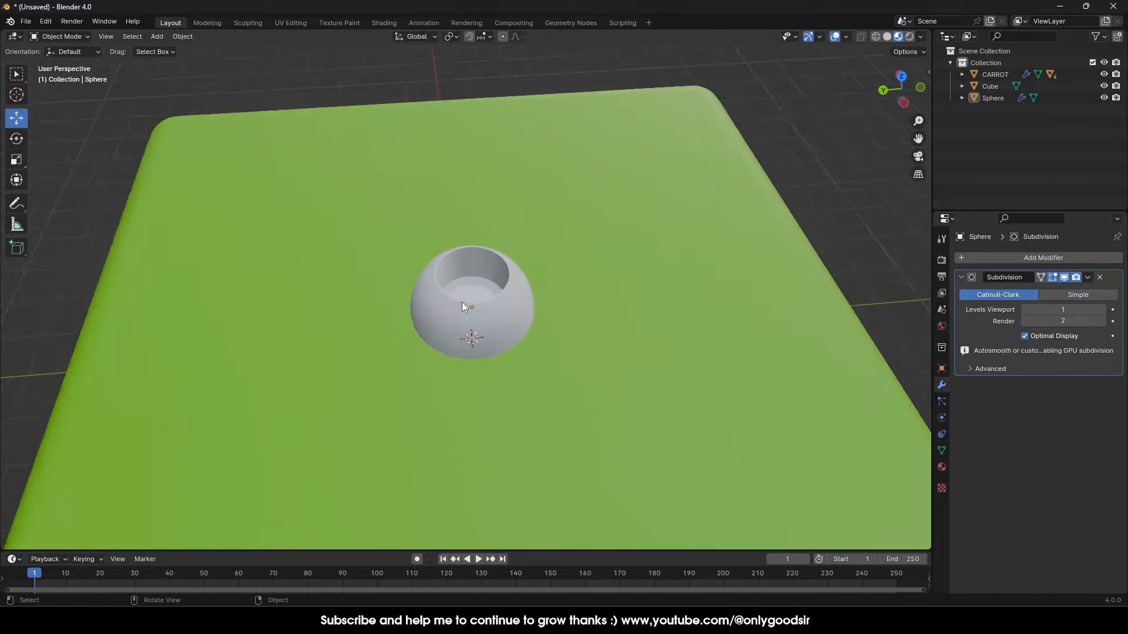
left_click(502, 299)
key("Tab")
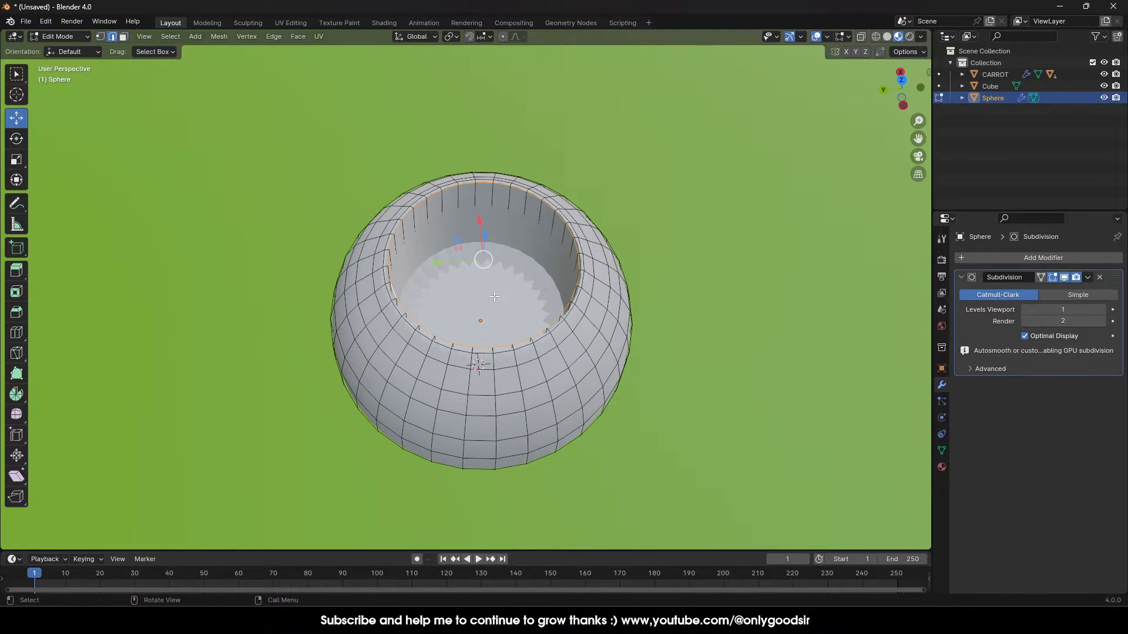
left_click(124, 37)
left_click(480, 293)
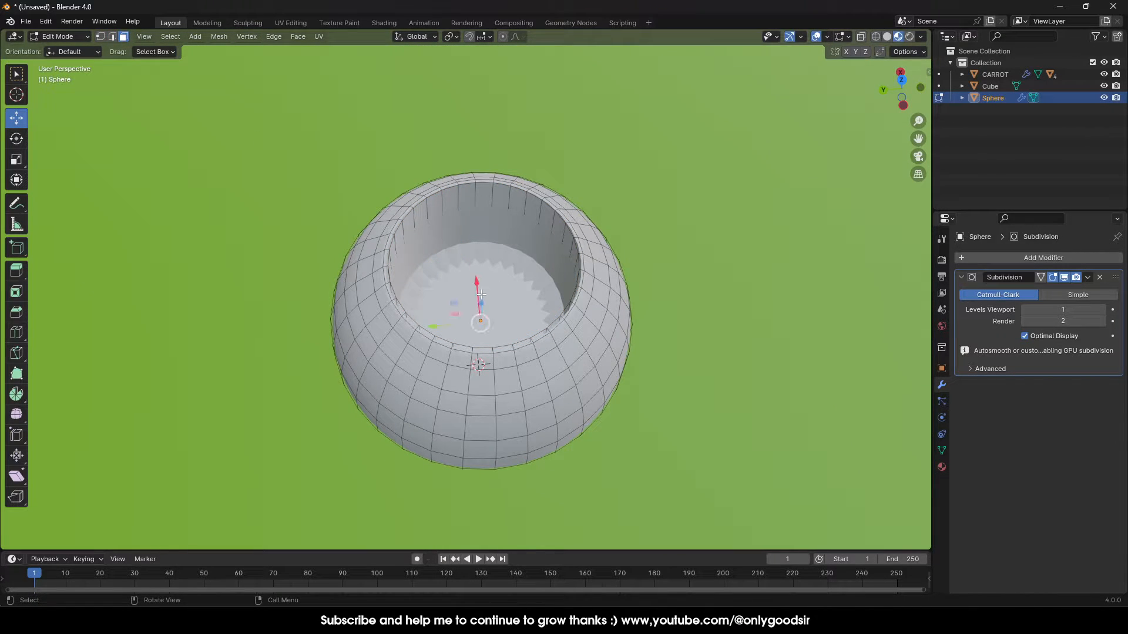
key("x")
left_click(485, 302)
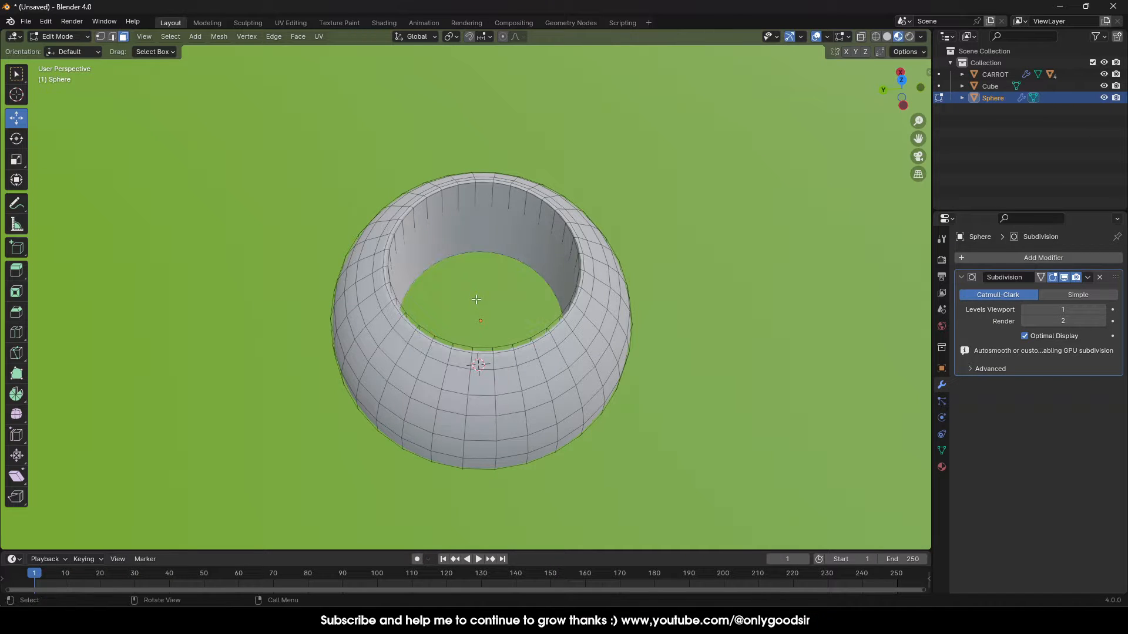
middle_click_drag(528, 289, 509, 248)
key("Tab")
Set the viewport level of the dome's Subdivision modifier to 2
middle_click_drag(492, 301, 534, 143)
scroll(453, 263, "down", 4)
left_click(534, 142)
scroll(474, 207, "down", 3)
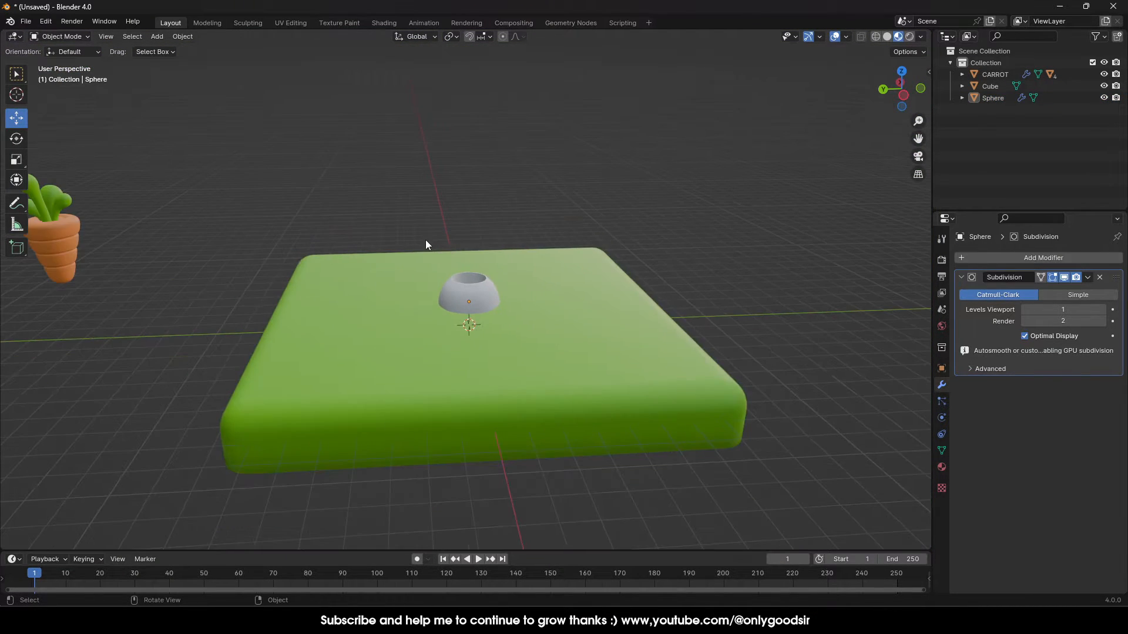
scroll(430, 277, "up", 4)
middle_click_drag(430, 282, 429, 268)
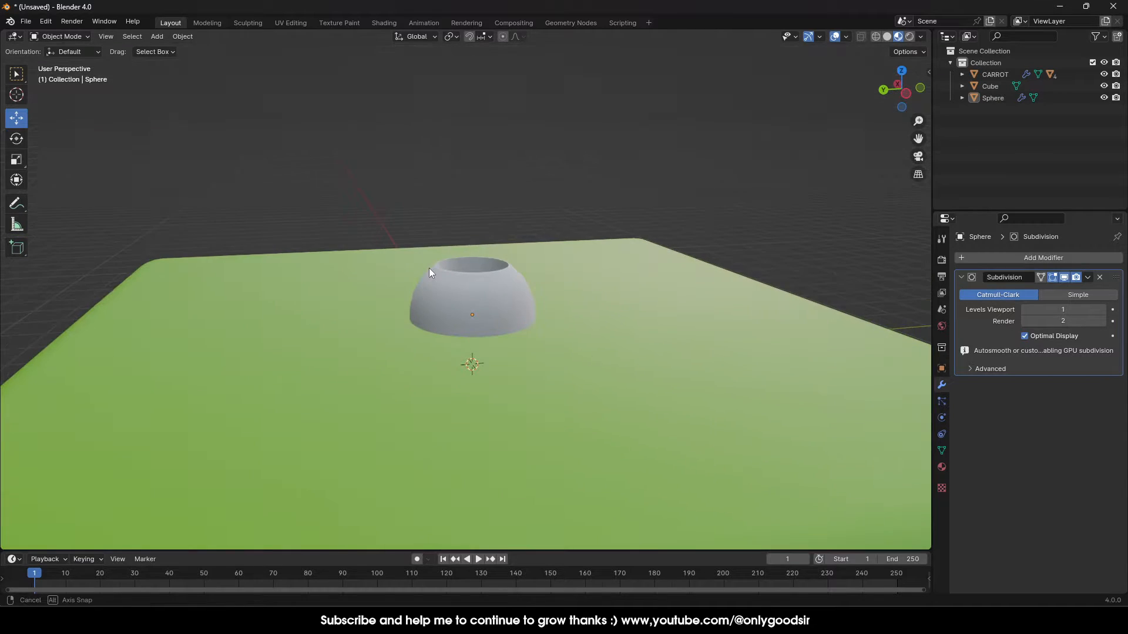
left_click(512, 290)
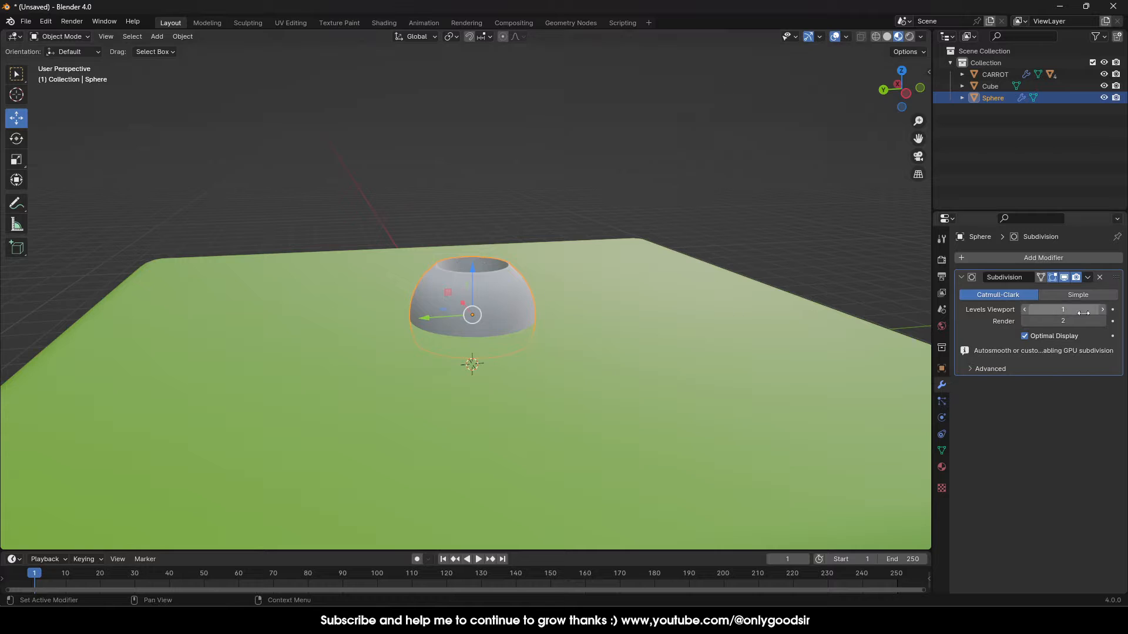
left_click(1087, 278)
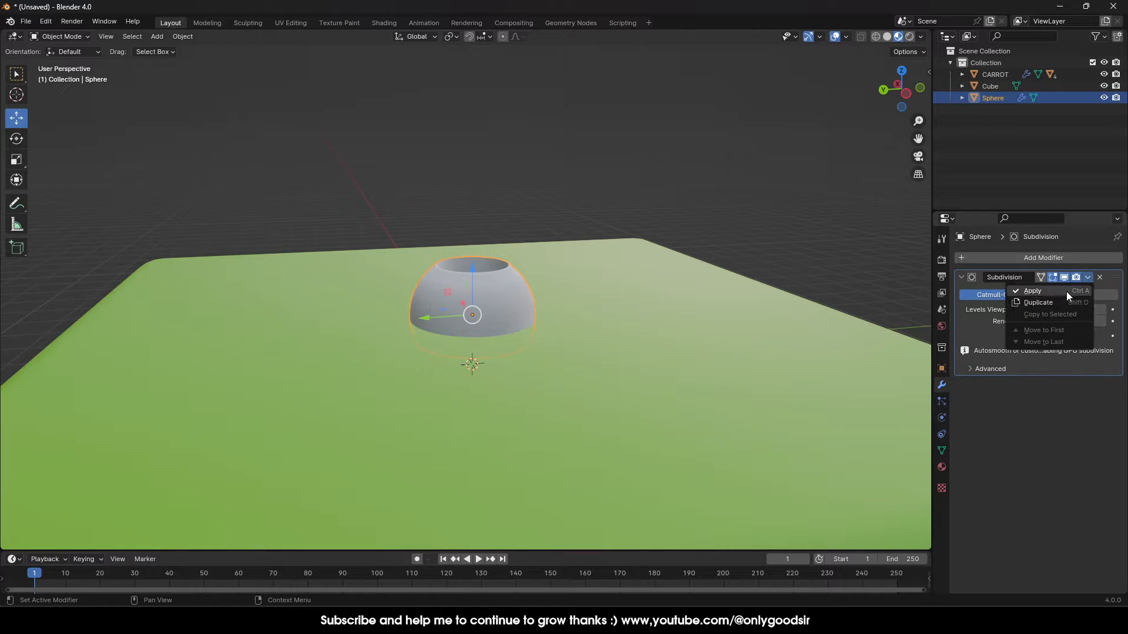
left_click(1088, 278)
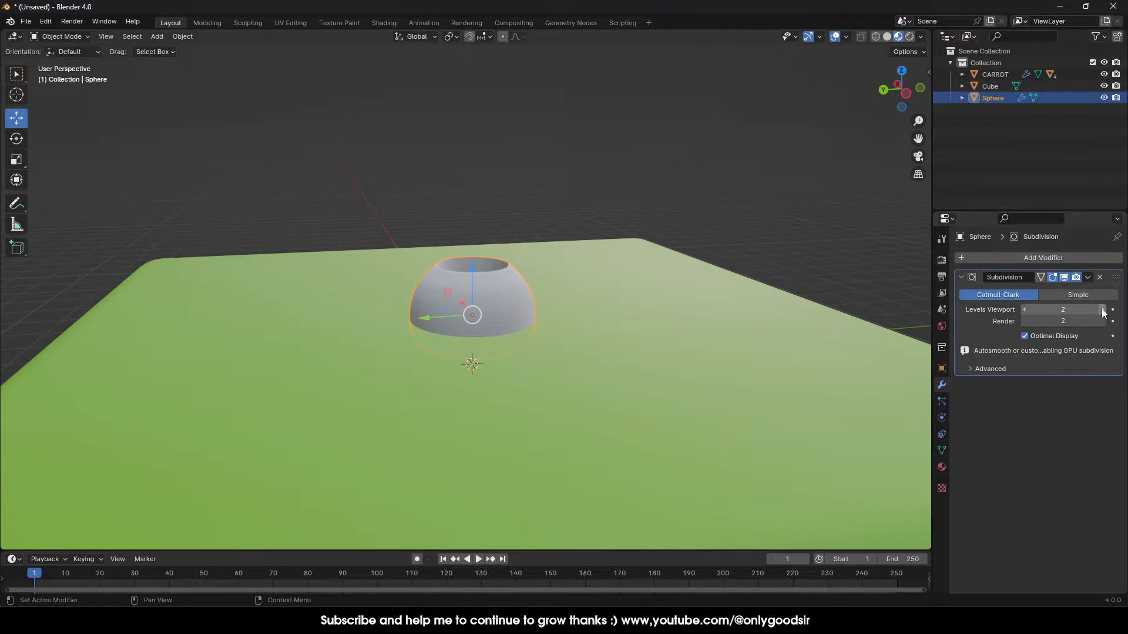
left_click(1102, 309)
scroll(542, 299, "up", 3)
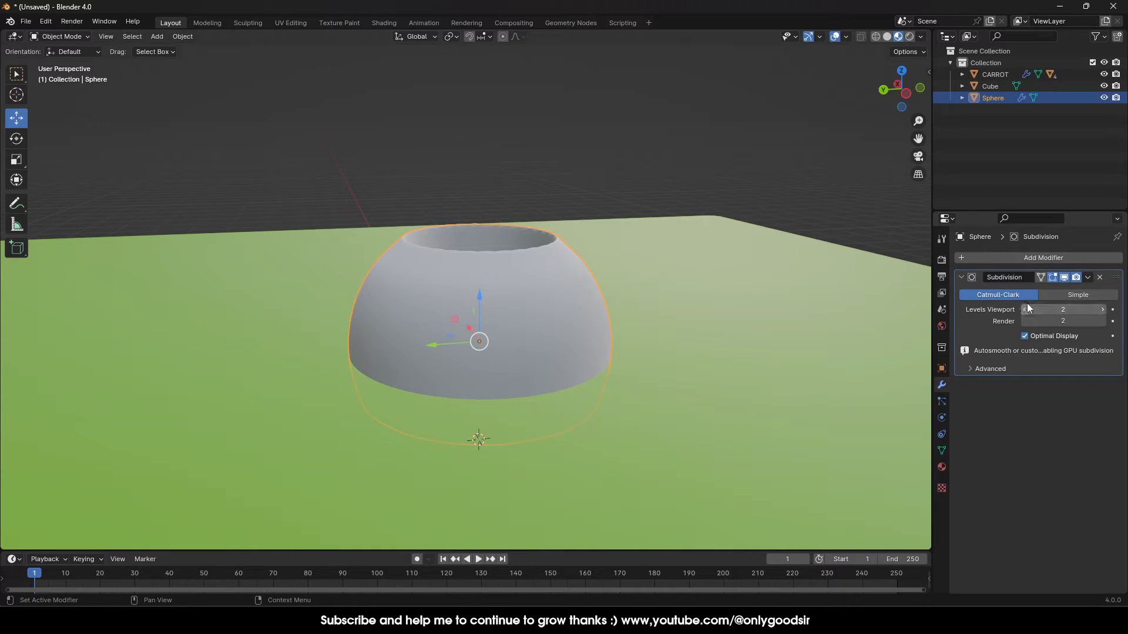
left_click(1100, 309)
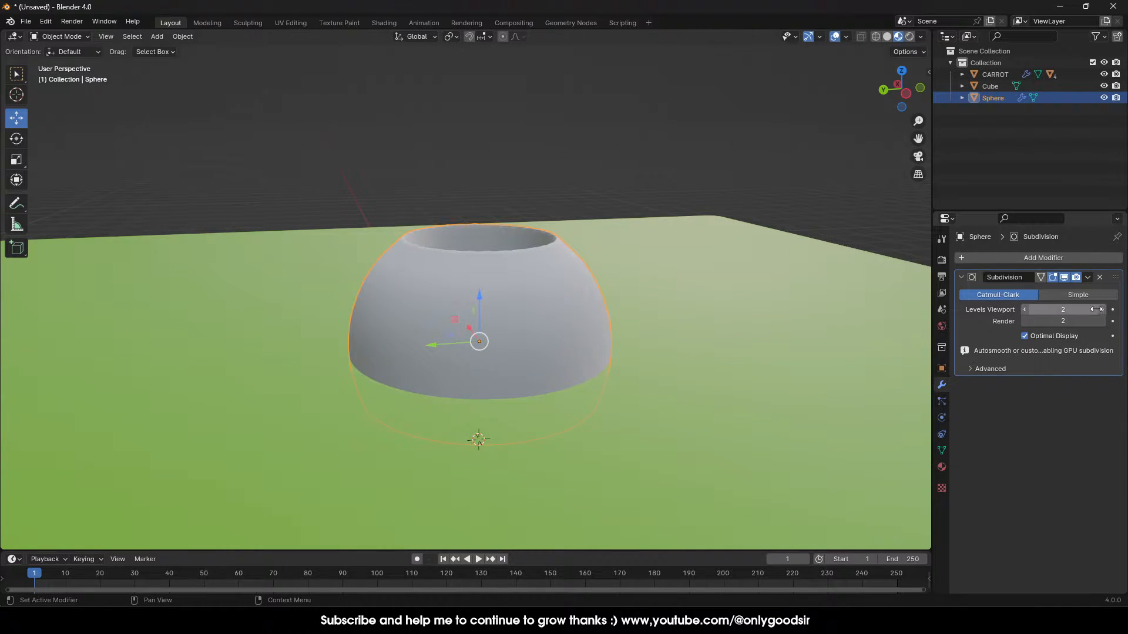
Apply the Subdivision modifier to the dome and keep the dome selected
left_click(1087, 279)
left_click(1074, 287)
left_click(532, 224)
left_click(537, 280)
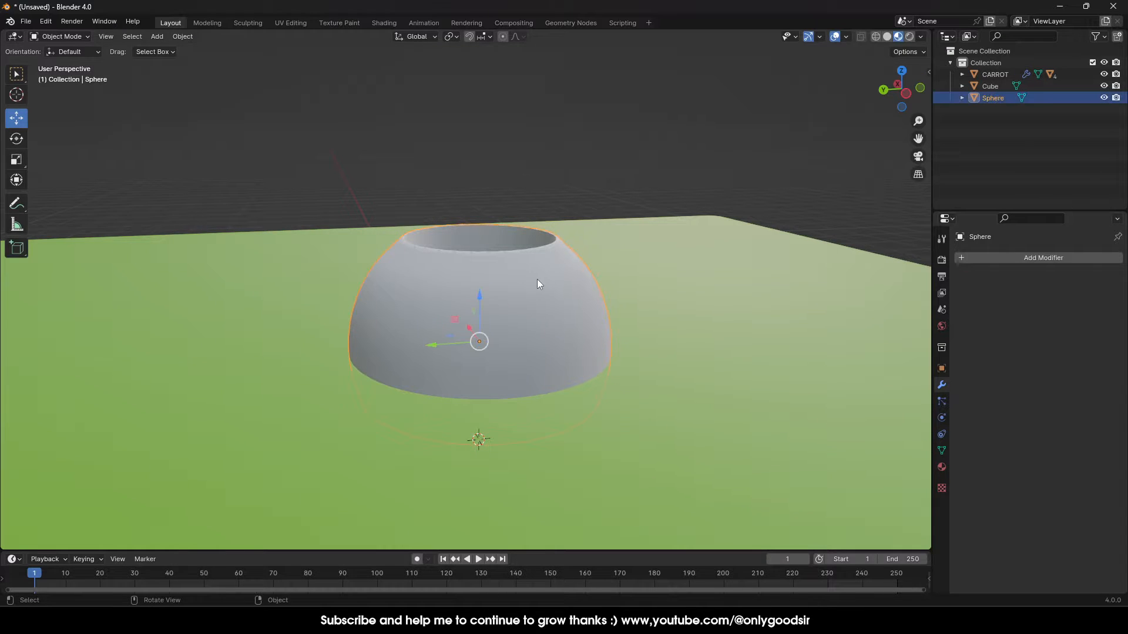
Rename the dome's material to SOIL
left_click(943, 466)
left_click(1025, 307)
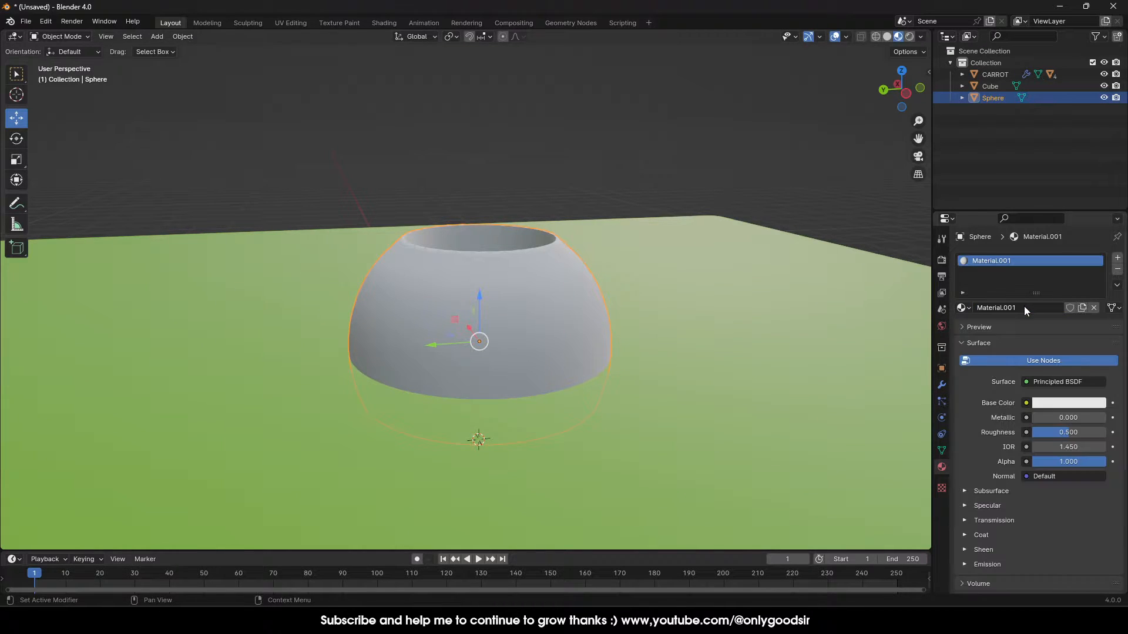
double_click(995, 261)
type("SOIL")
key("Return")
Set the SOIL base color to a darkened brown with hue 0.052 and saturation 0.901
left_click(1061, 400)
left_click_drag(1037, 271, 1020, 300)
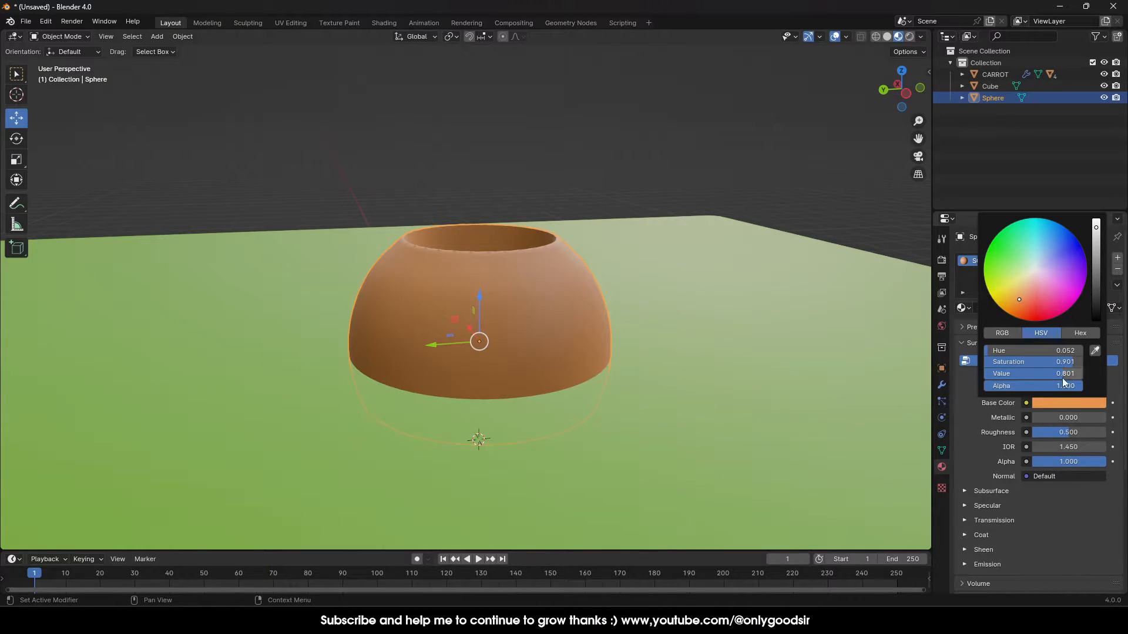
left_click_drag(1062, 378, 1012, 372)
left_click(565, 185)
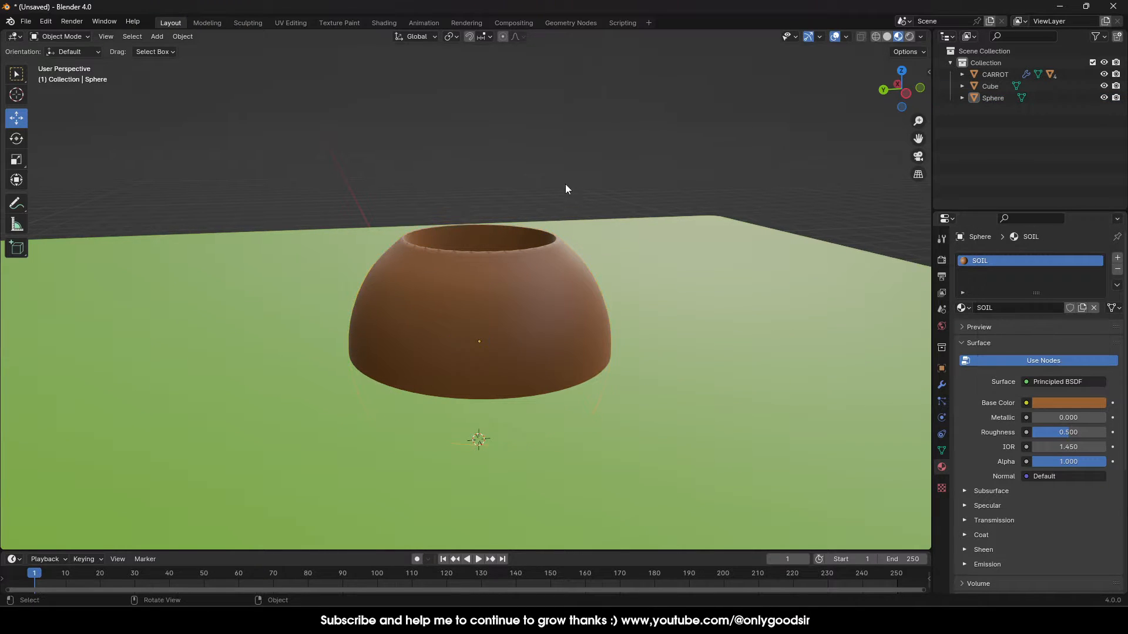
Scale the soil mound down uniformly to about 0.819
scroll(565, 185, "down", 3)
middle_click_drag(576, 259, 502, 305)
left_click(473, 301)
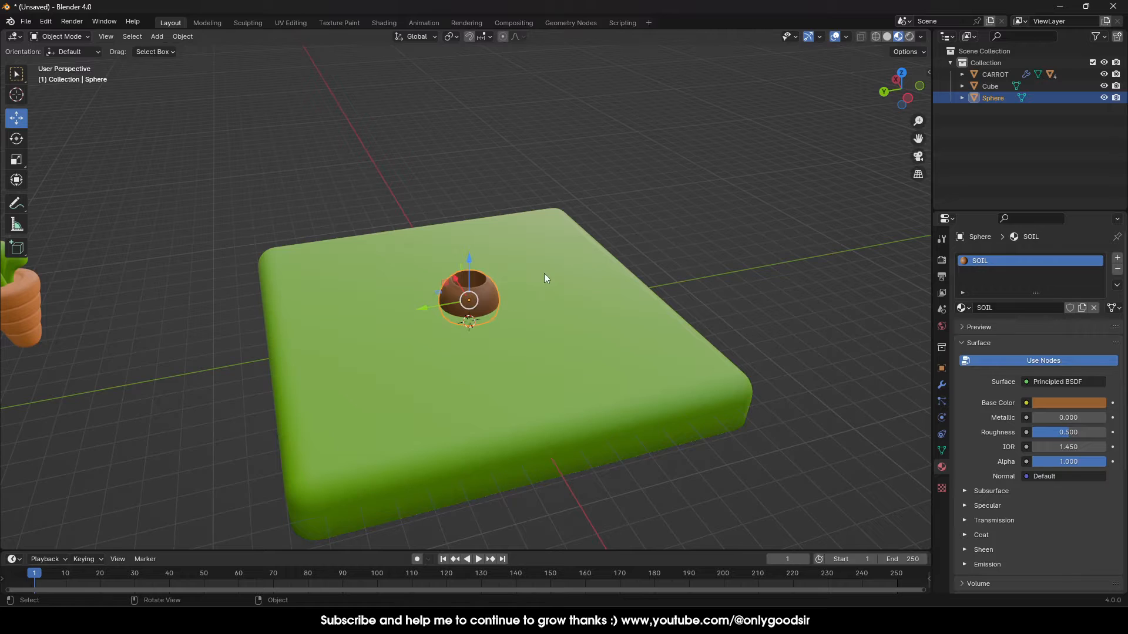
left_click(16, 160)
left_click_drag(469, 259, 467, 266)
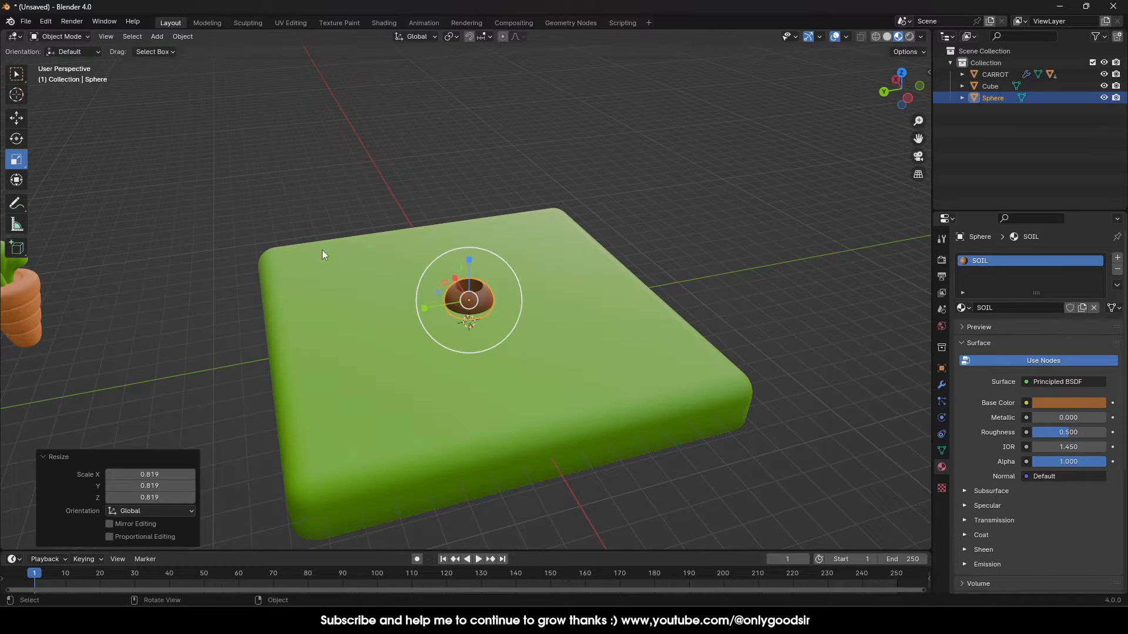
Move the soil mound about 5.29 m along Y toward the slab's edge and switch to the top view
left_click(23, 123)
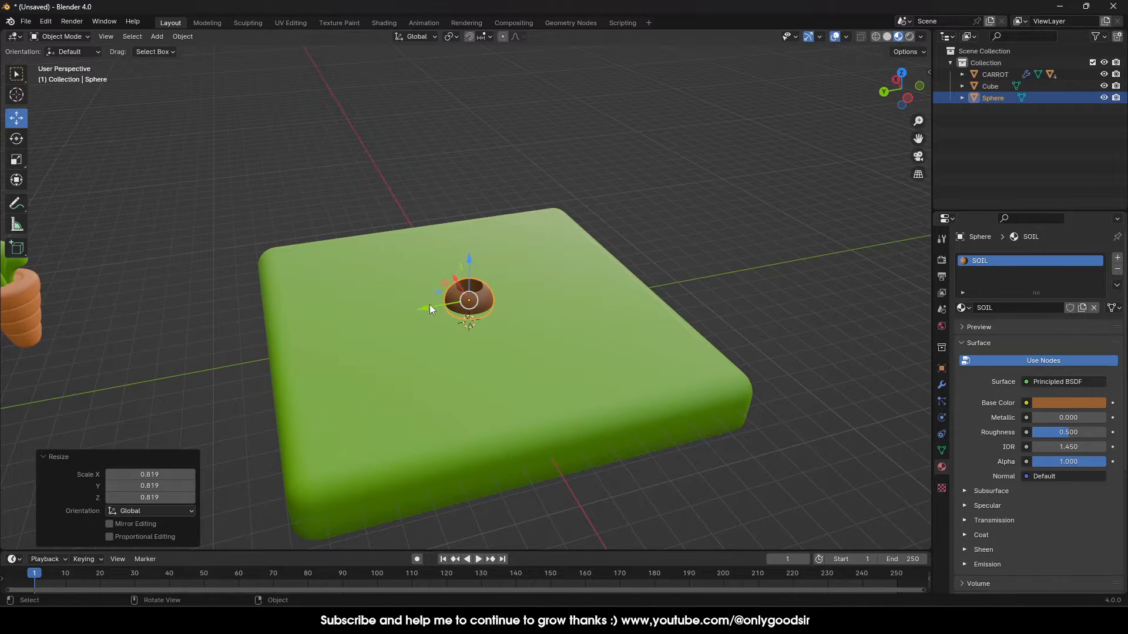
left_click_drag(430, 309, 378, 347)
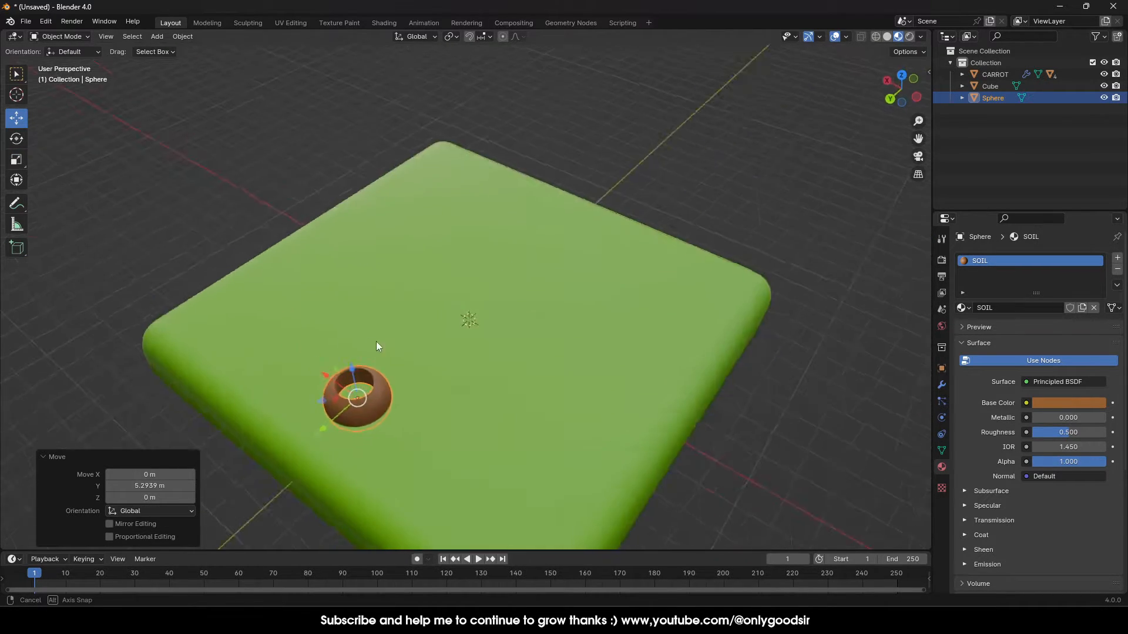
middle_click_drag(377, 342, 471, 358)
scroll(471, 358, "down", 3)
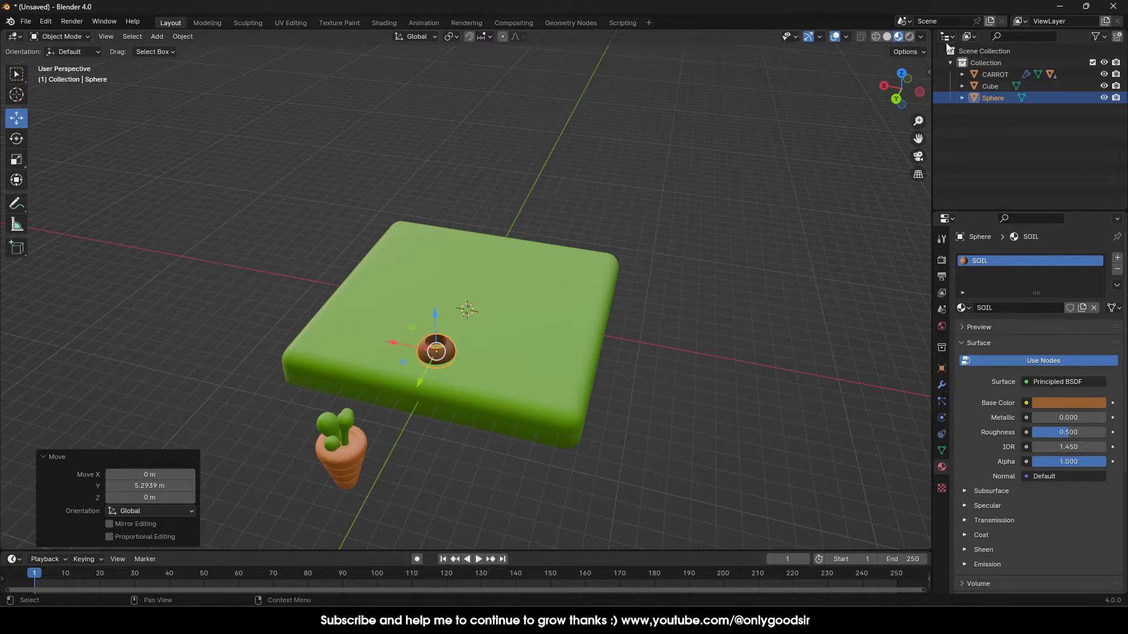
left_click(900, 74)
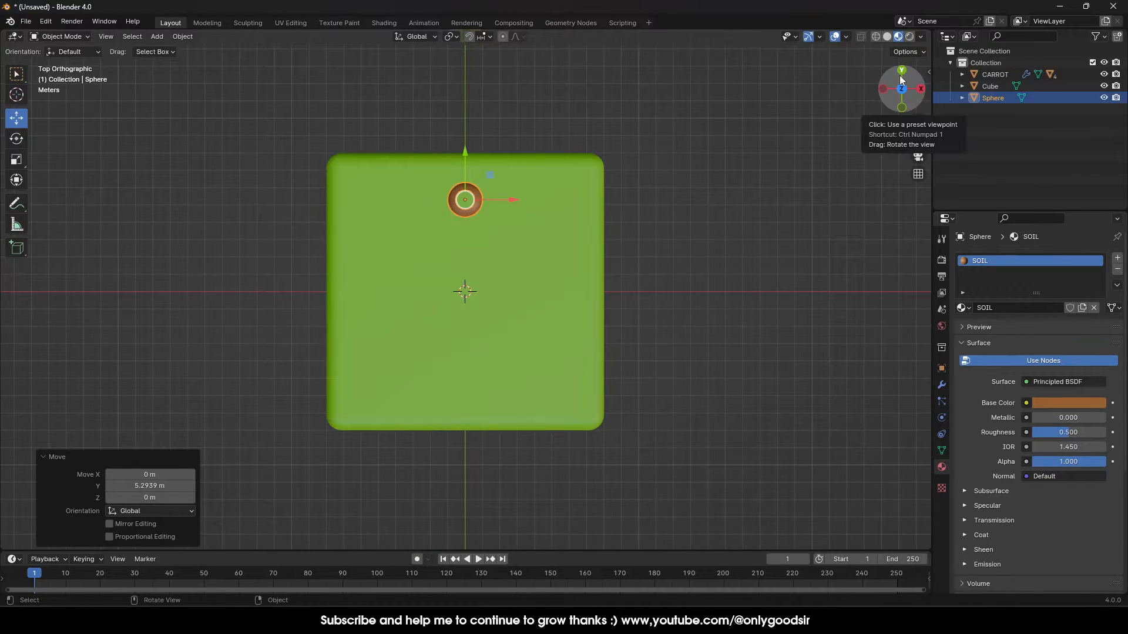
Move the soil mound along negative X to the slab's corner, enlarge it uniformly, and shift it back about 0.71 m along X
left_click_drag(507, 199, 429, 205)
key("s")
left_click(442, 215)
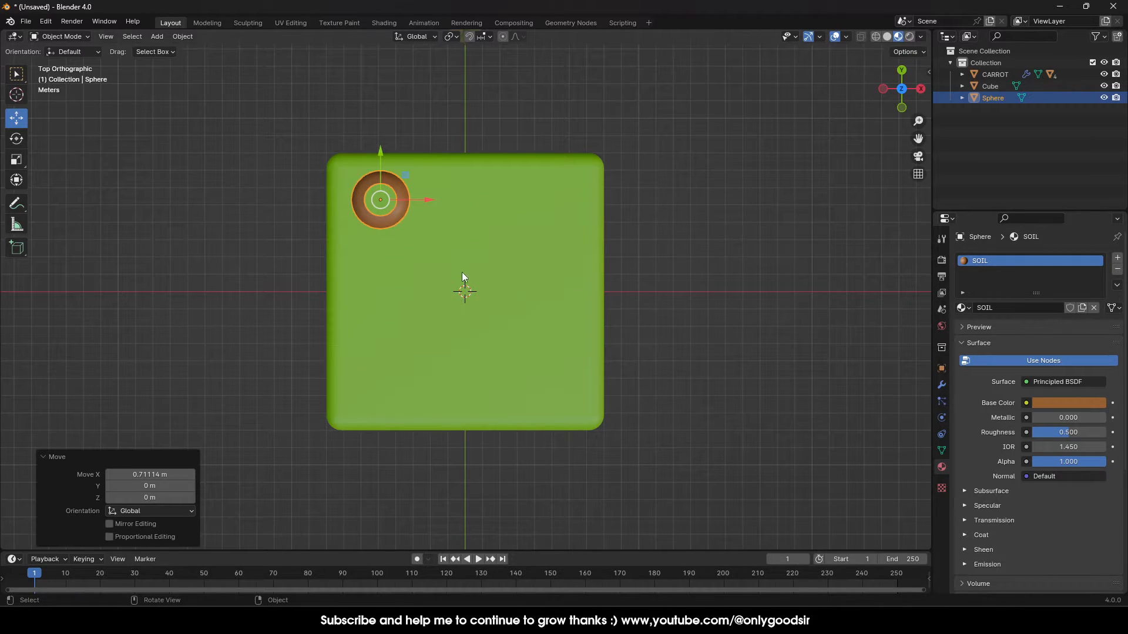
Paste two copies of the soil mound and move them about -5.01 m and -9.75 m along Y to form a column of three
key("ctrl+c")
key("ctrl+v")
left_click_drag(383, 153, 389, 242)
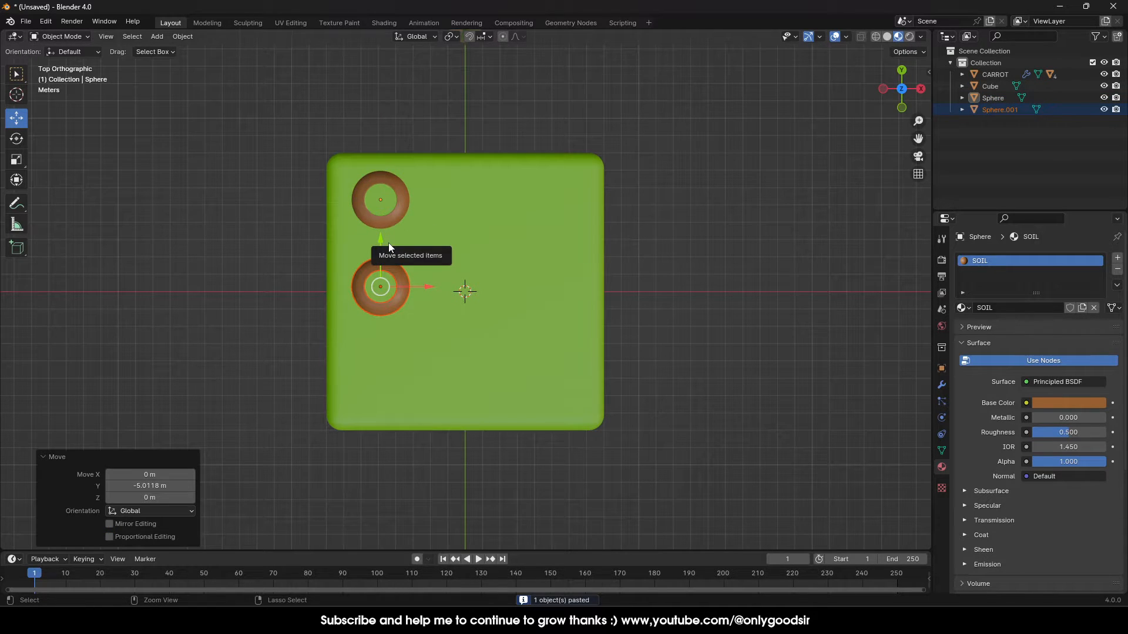
key("ctrl+v")
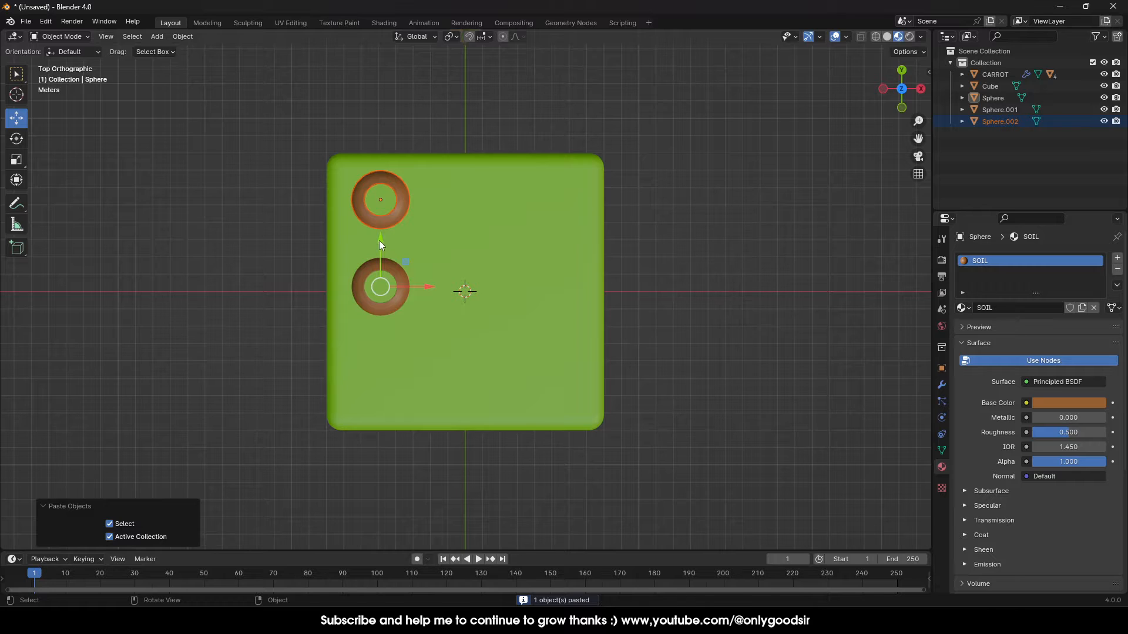
left_click_drag(378, 241, 375, 410)
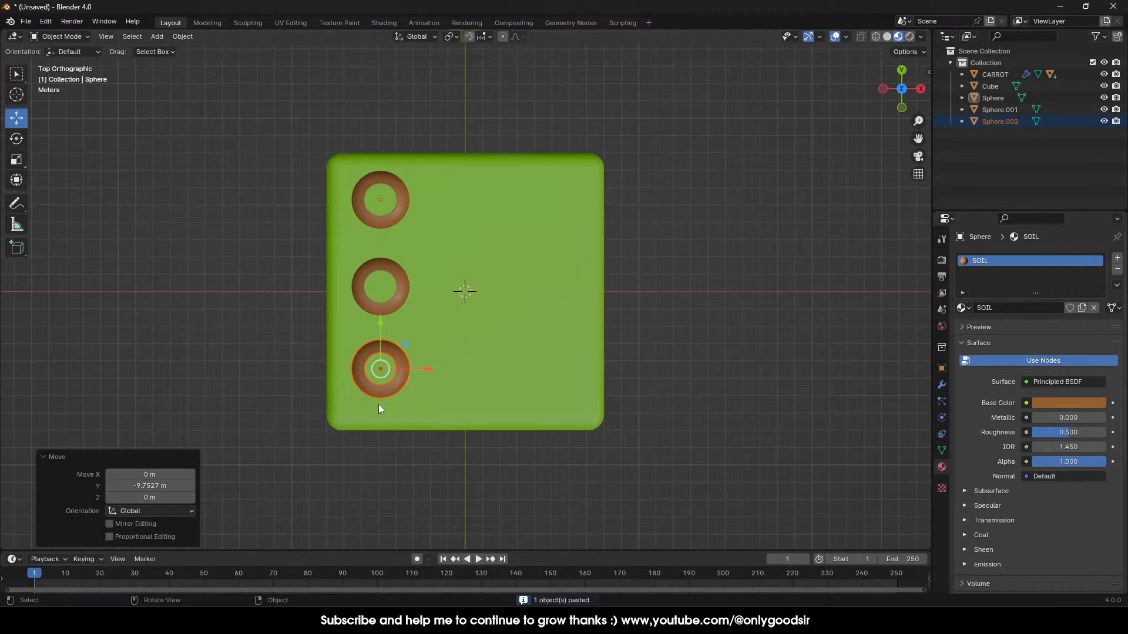
Copy the column of three soil mounds and paste it twice along X to form a three-by-three grid
key("ctrl+c")
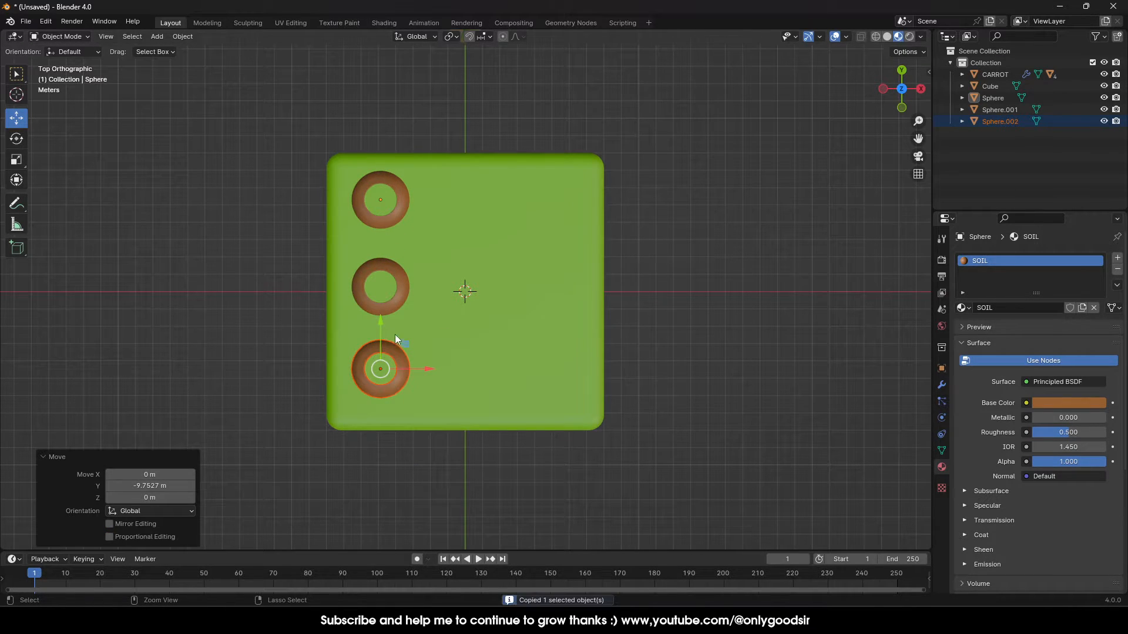
left_click(396, 302, "shift")
left_click(397, 224, "shift")
key("ctrl+c")
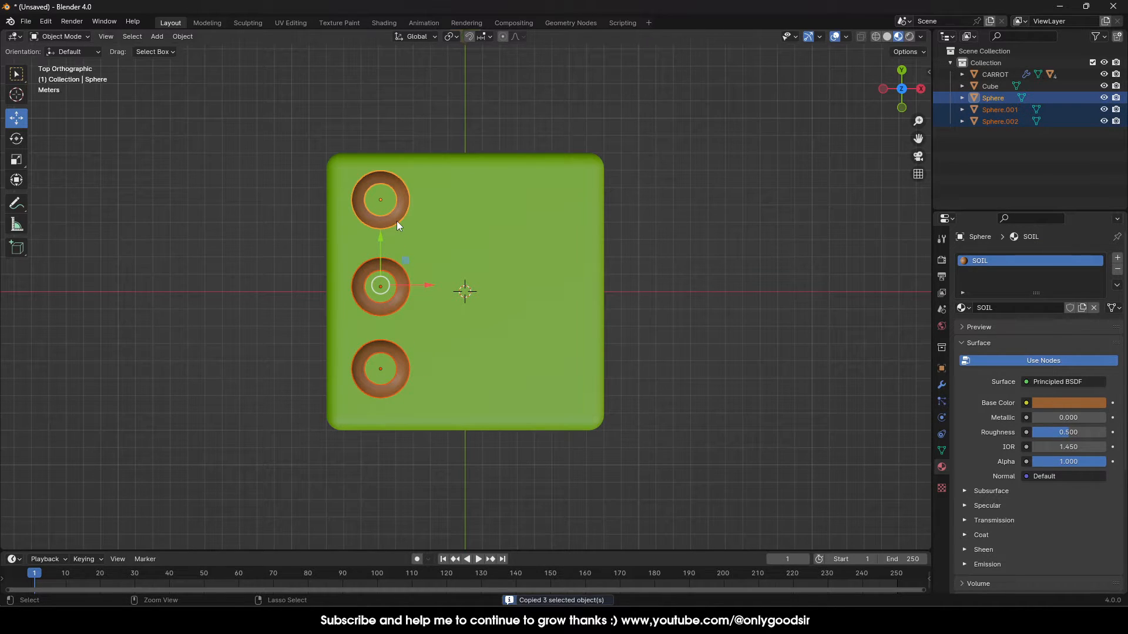
key("ctrl+v")
left_click_drag(428, 288, 597, 282)
key("ctrl+c")
key("ctrl+v")
left_click(713, 296)
Delete the middle and lower mounds of the third column, keeping seven mounds on the slab
left_click(568, 305)
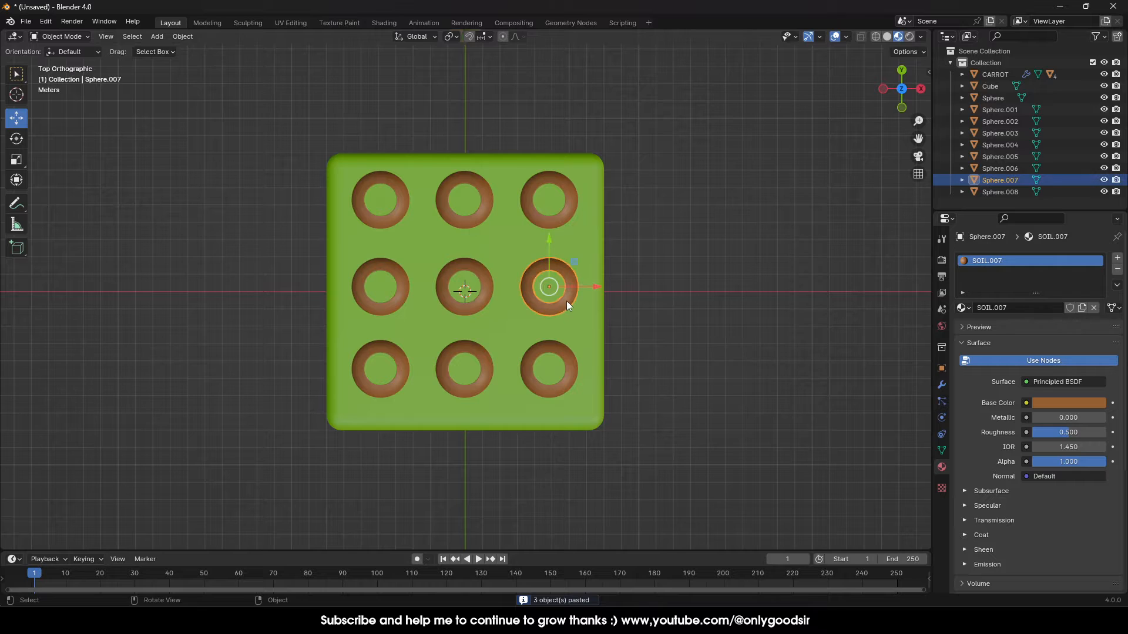
key("Delete")
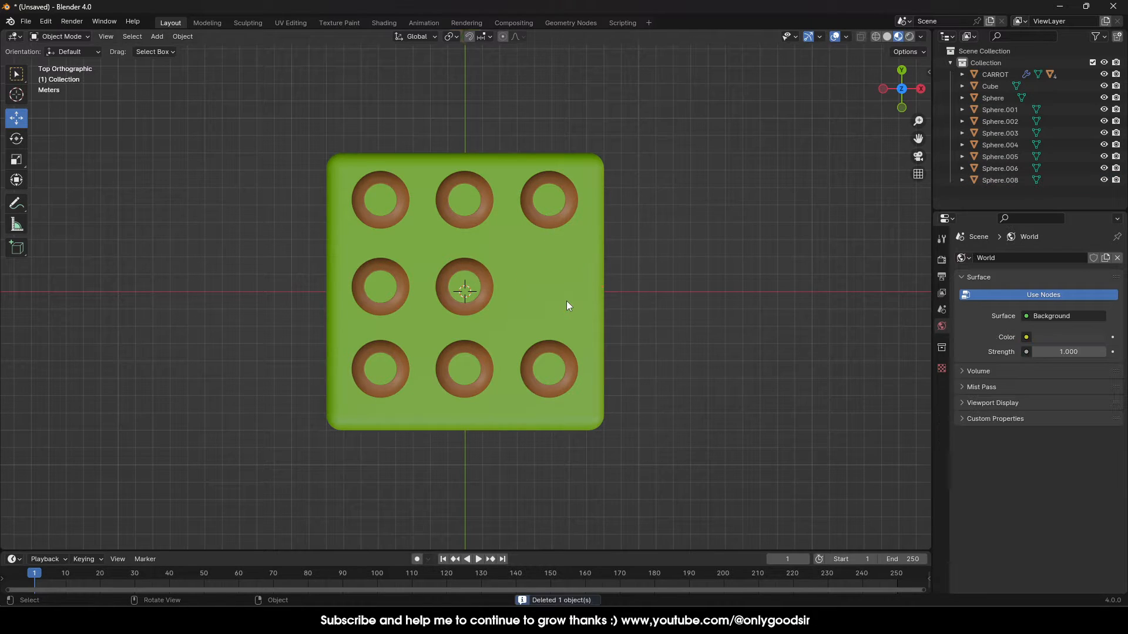
left_click(552, 343)
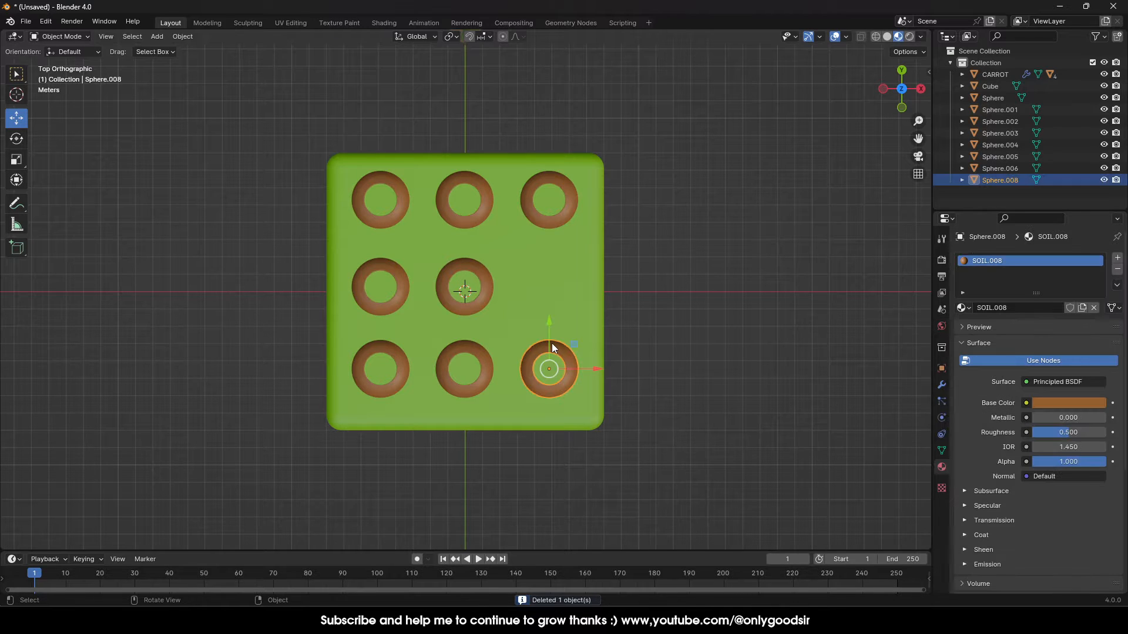
key("Delete")
Nudge the back corner mound, the middle mound of the first column and the centre mound slightly along Z
middle_click_drag(347, 357, 452, 298)
left_click(301, 265)
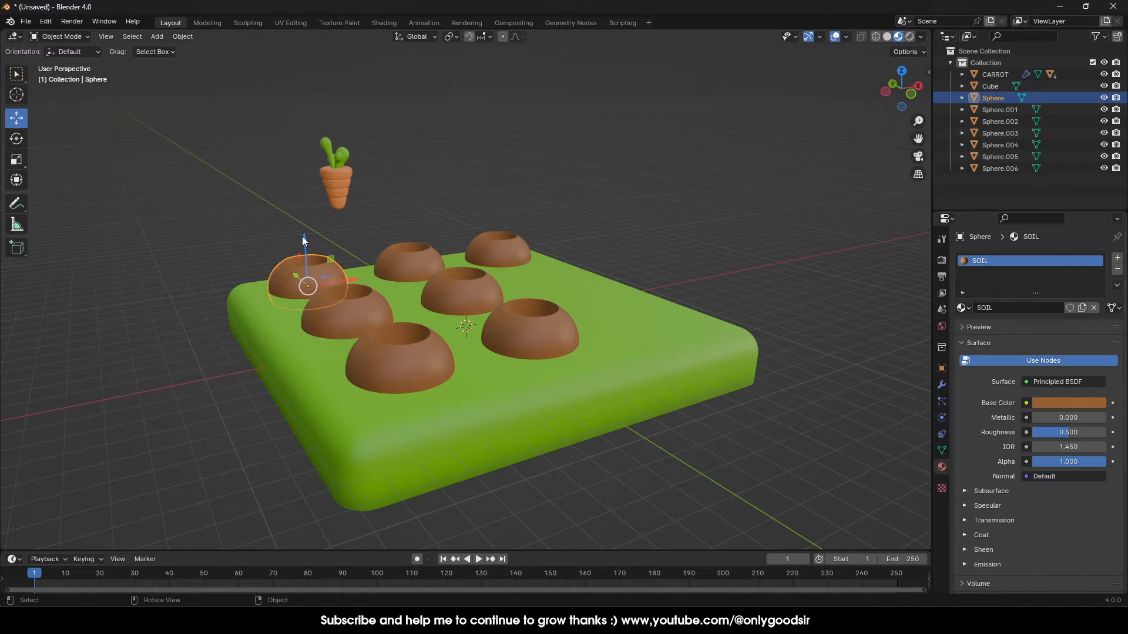
left_click_drag(302, 236, 303, 242)
left_click(368, 318)
left_click_drag(341, 285, 341, 288)
left_click(468, 300)
left_click_drag(463, 258, 462, 261)
Adjust the far corner mound by about 0.03 m along Z and nudge the middle back-row mound slightly along Z
left_click(495, 255)
left_click_drag(497, 215, 496, 217)
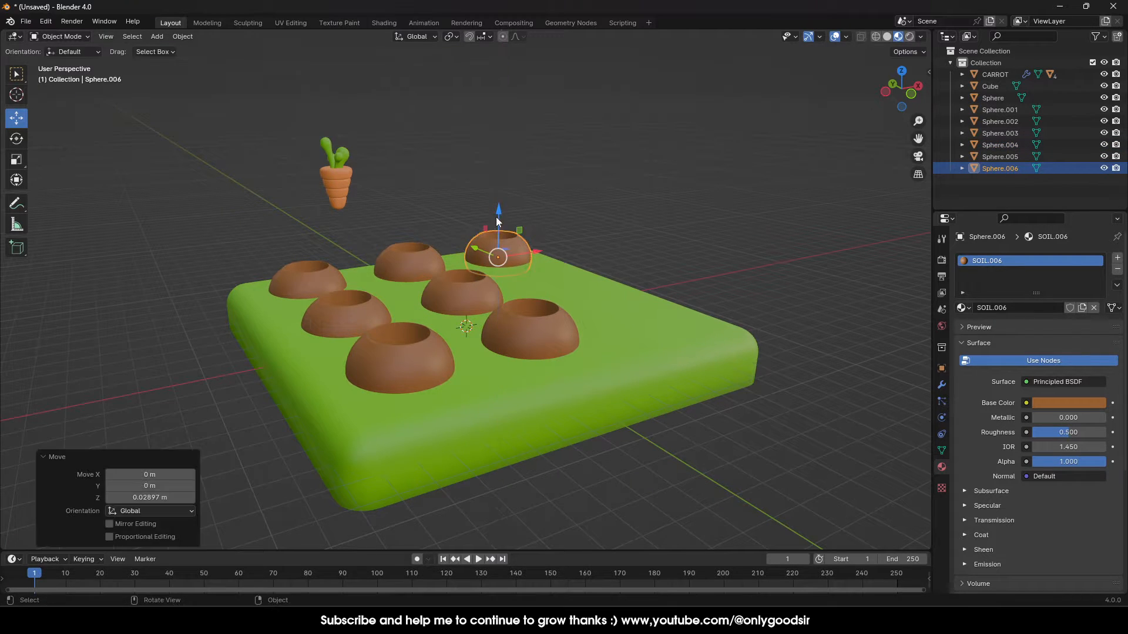
left_click(416, 248)
key("g")
left_click(407, 225)
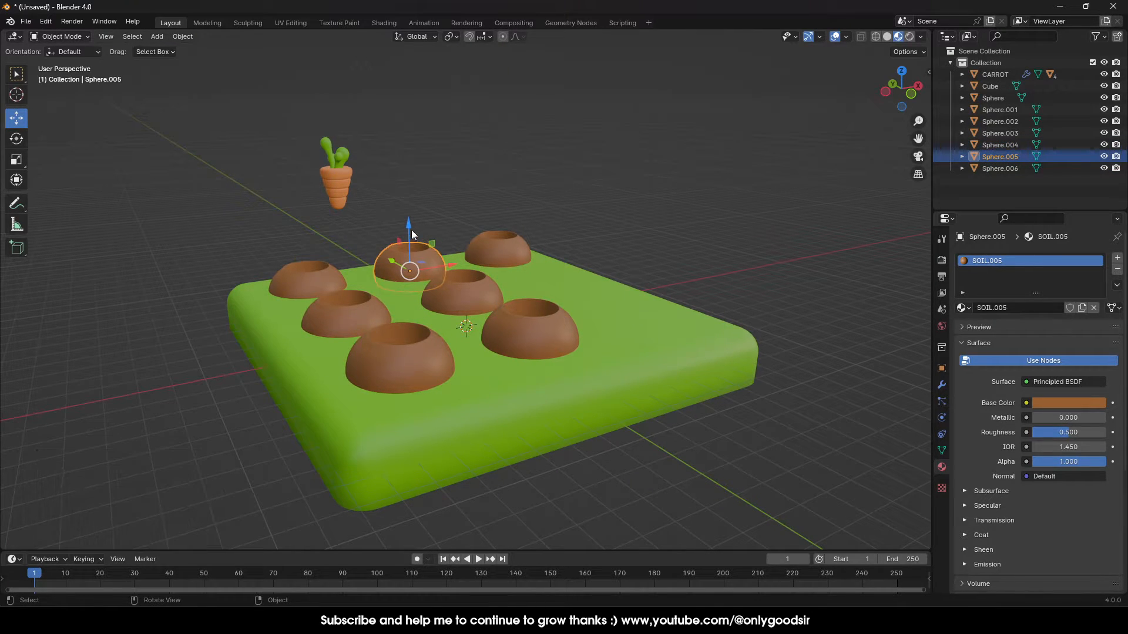
left_click_drag(411, 230, 411, 228)
Shift the centre mound about -0.28 m and its front neighbour about 0.25 m along X, and nudge the front corner mound along negative X
left_click(477, 304)
middle_click_drag(477, 304, 502, 295)
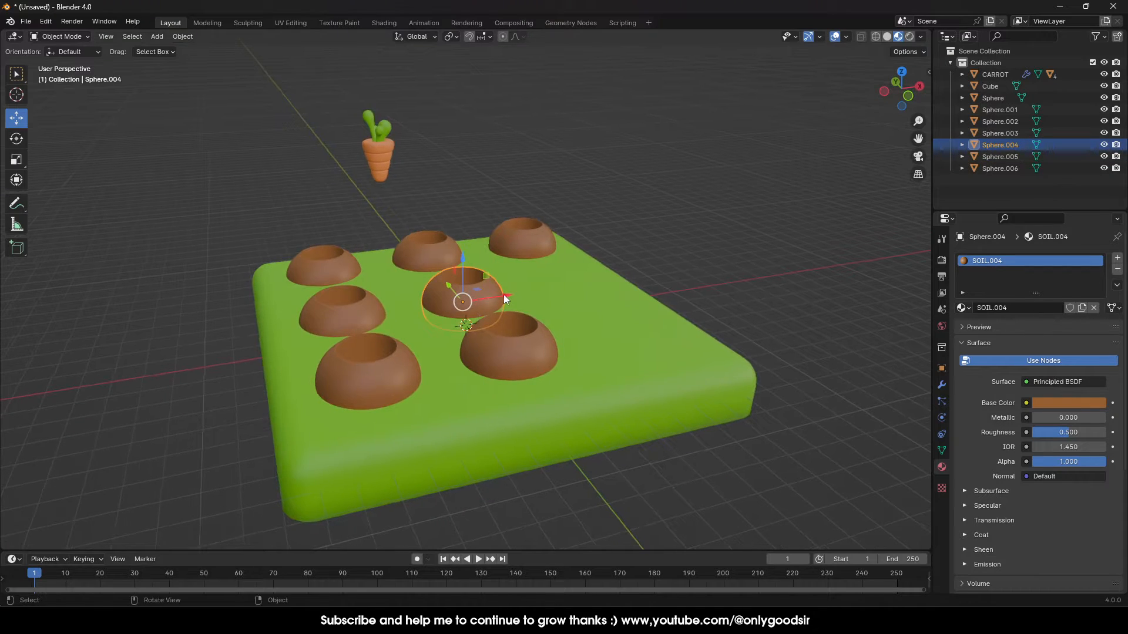
left_click_drag(503, 294, 494, 292)
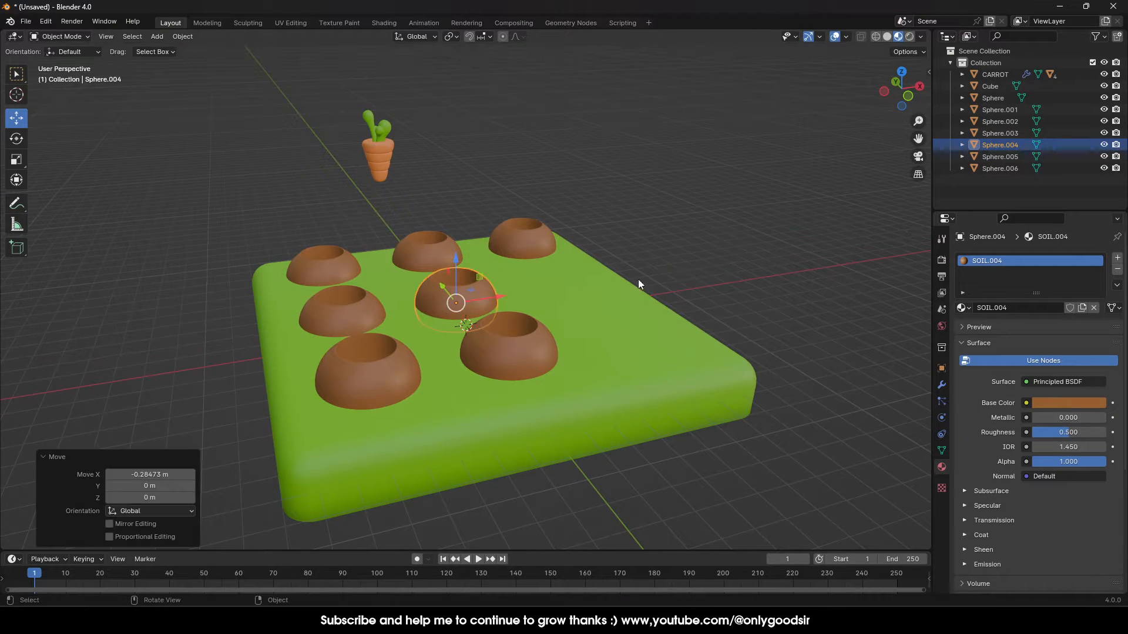
left_click(638, 280)
left_click(491, 365)
left_click_drag(538, 344, 557, 347)
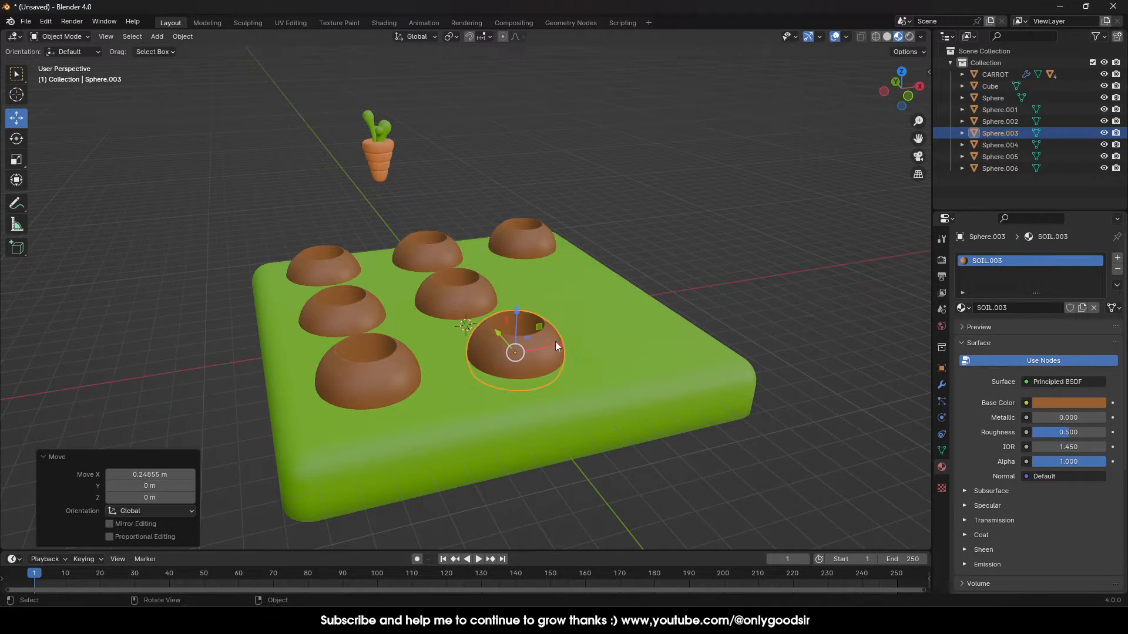
left_click(384, 359)
left_click_drag(411, 367, 403, 370)
left_click(697, 312)
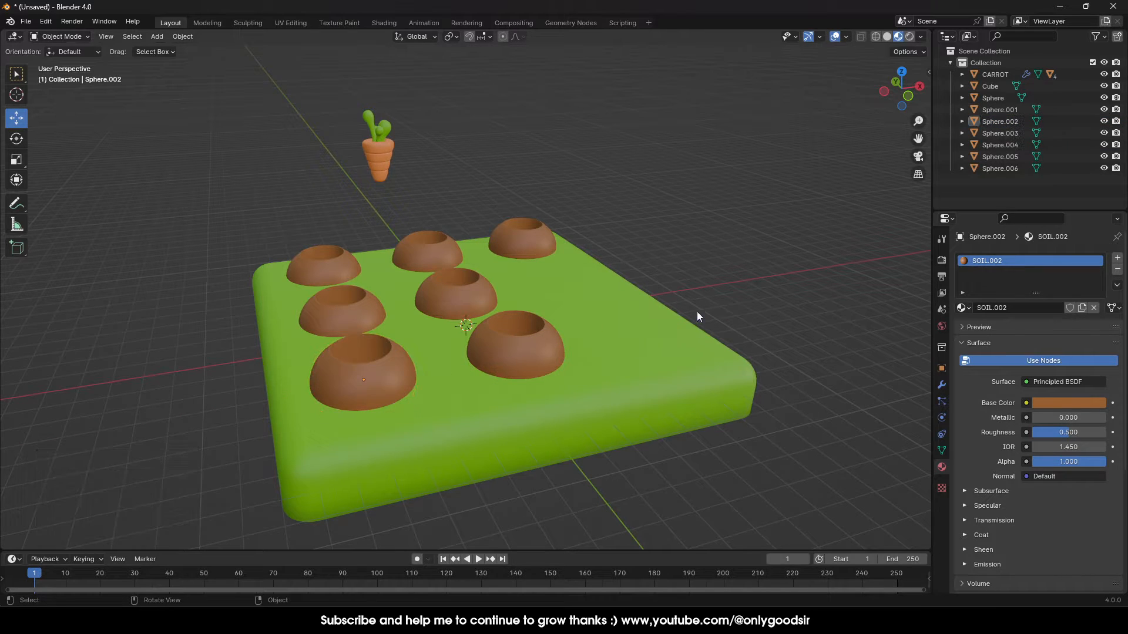
Copy the whole carrot with its leaves and move the pasted duplicate along negative X
mouse_move(697, 312)
middle_mouse_down()
mouse_move(616, 312)
mouse_move(726, 318)
mouse_move(661, 312)
mouse_move(692, 329)
middle_mouse_up()
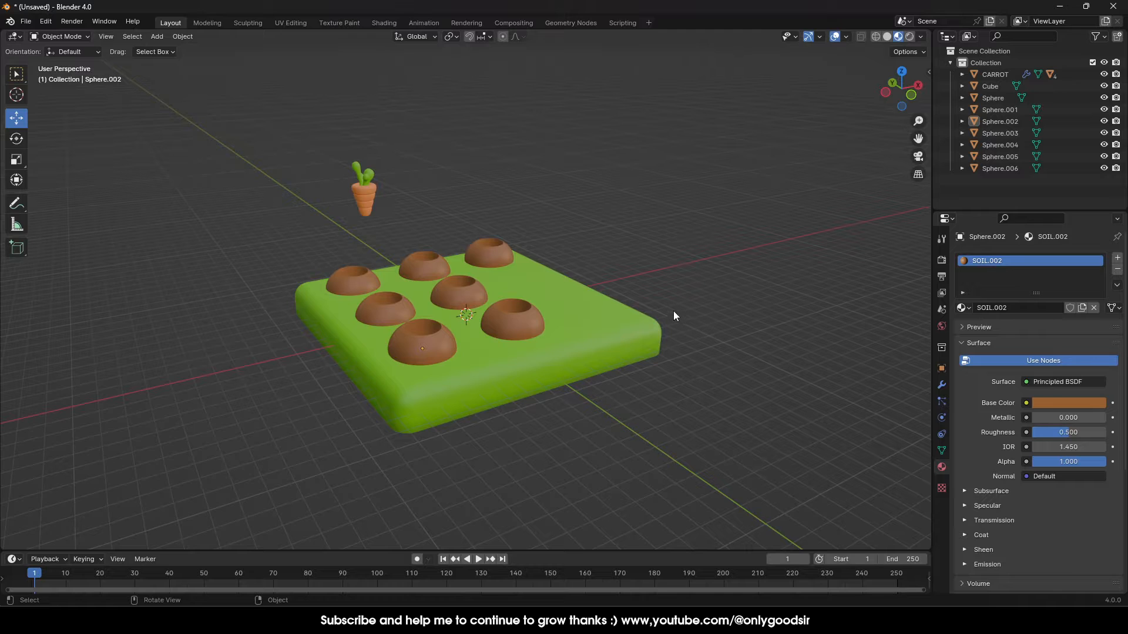
middle_click_drag(471, 229, 340, 203)
left_click(339, 199)
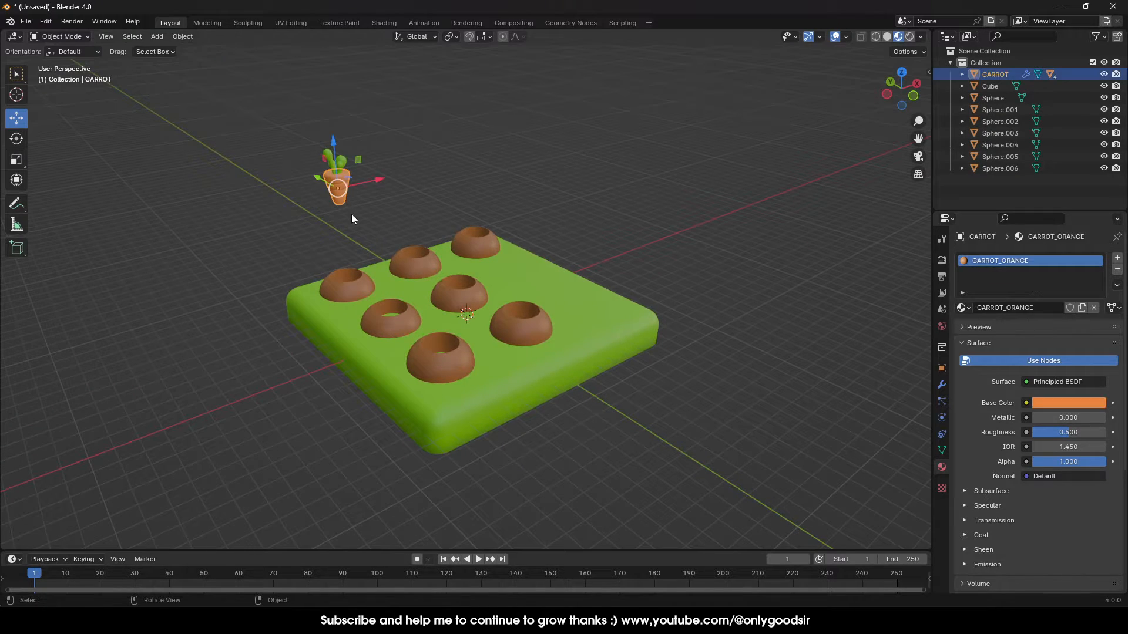
left_click(398, 177)
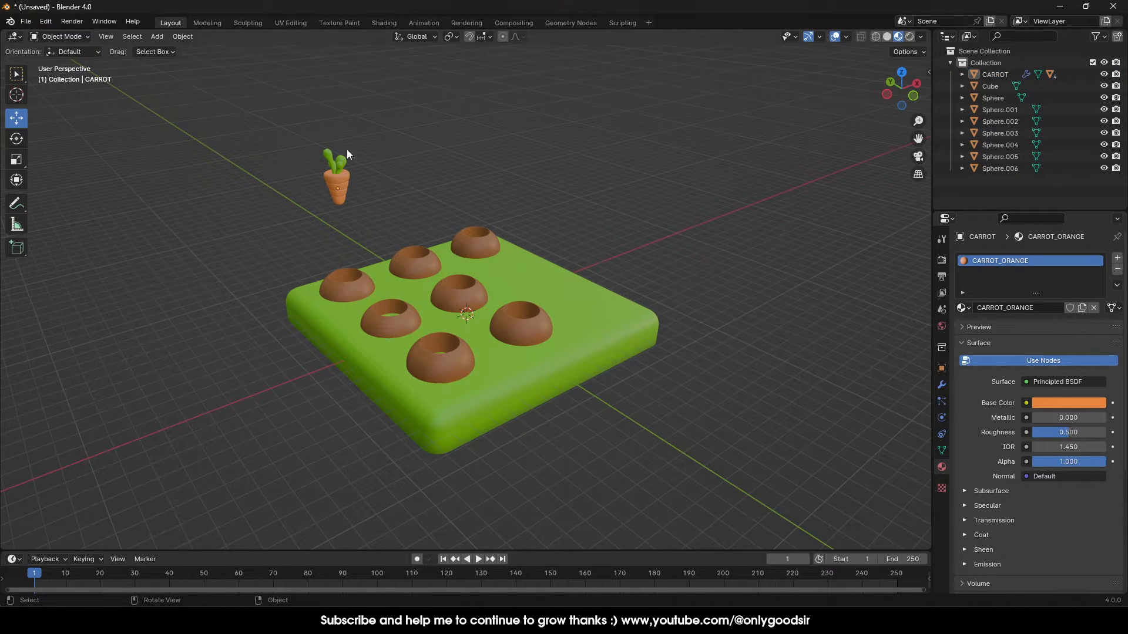
left_click_drag(377, 197, 295, 117)
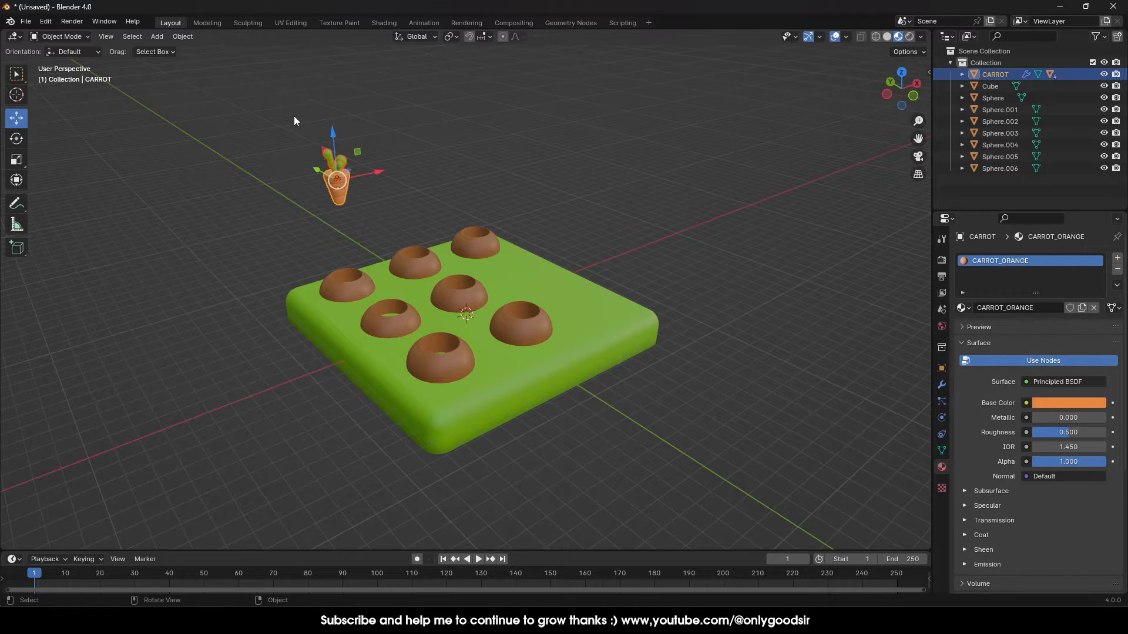
left_click(344, 194)
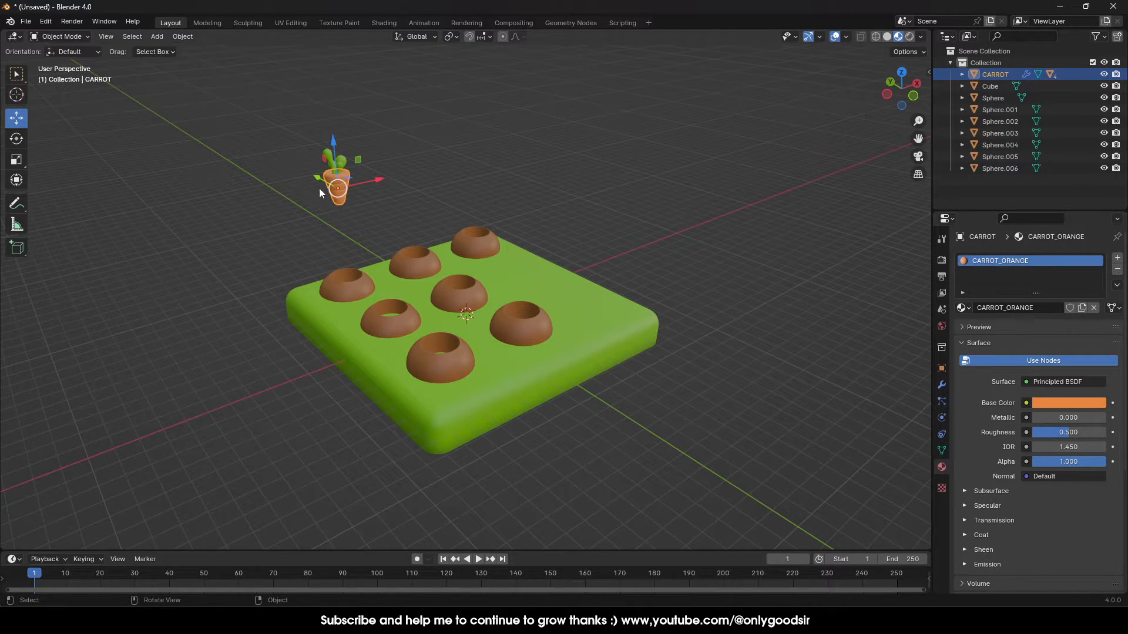
left_click_drag(357, 208, 294, 114)
key("ctrl+c")
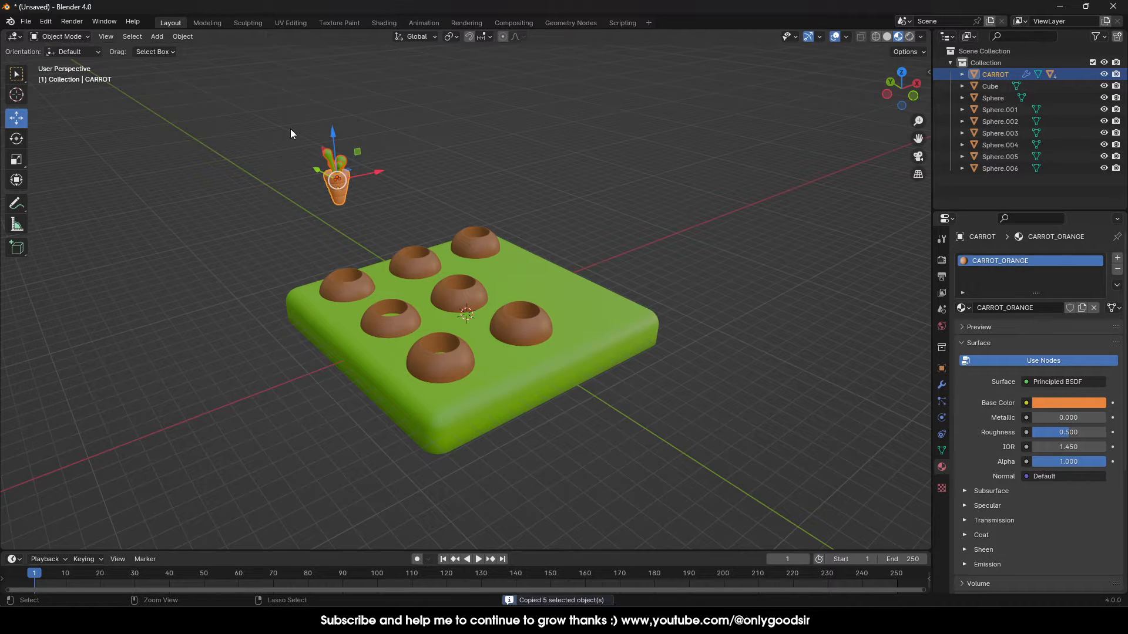
key("ctrl+v")
key("g")
key("x")
left_click(282, 224)
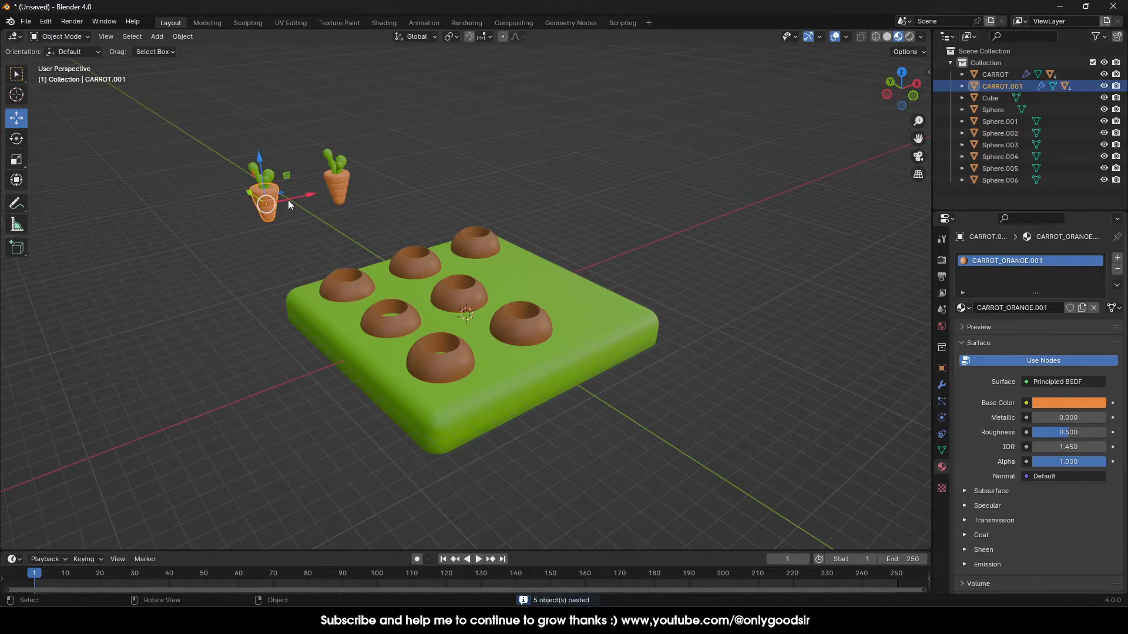
Move the carrot duplicate back along X, closer to the original carrot
key("g")
key("x")
left_click(317, 232)
Copy the second carrot with its leaves and place the duplicate further along negative X as a third carrot
left_click_drag(304, 230, 250, 143)
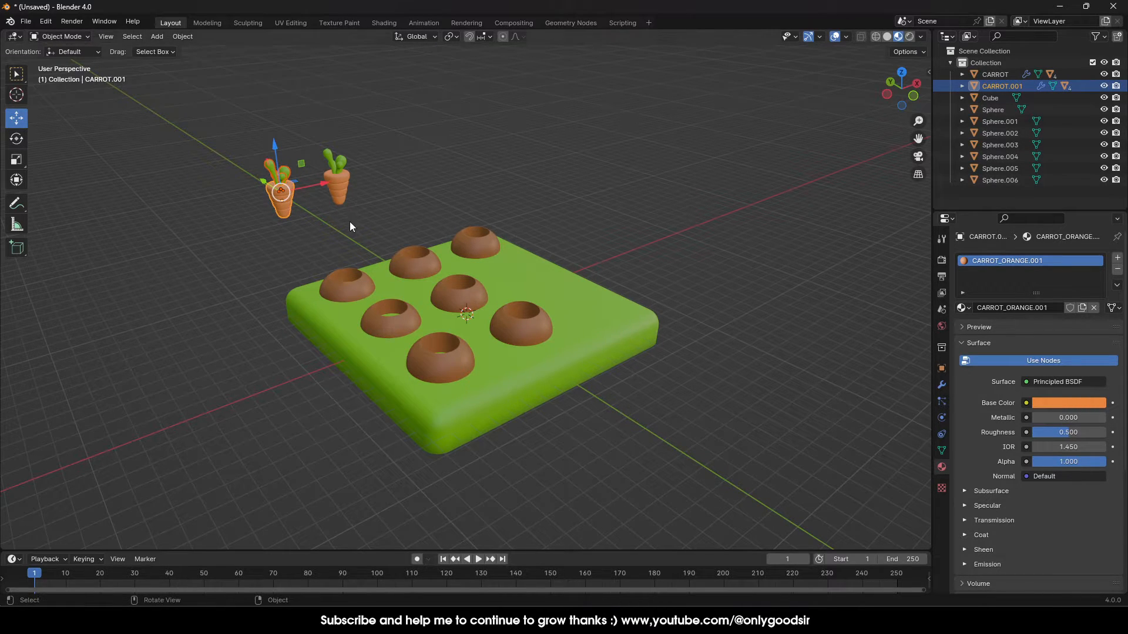
left_click(300, 237)
left_click_drag(305, 230, 241, 145)
key("ctrl+c")
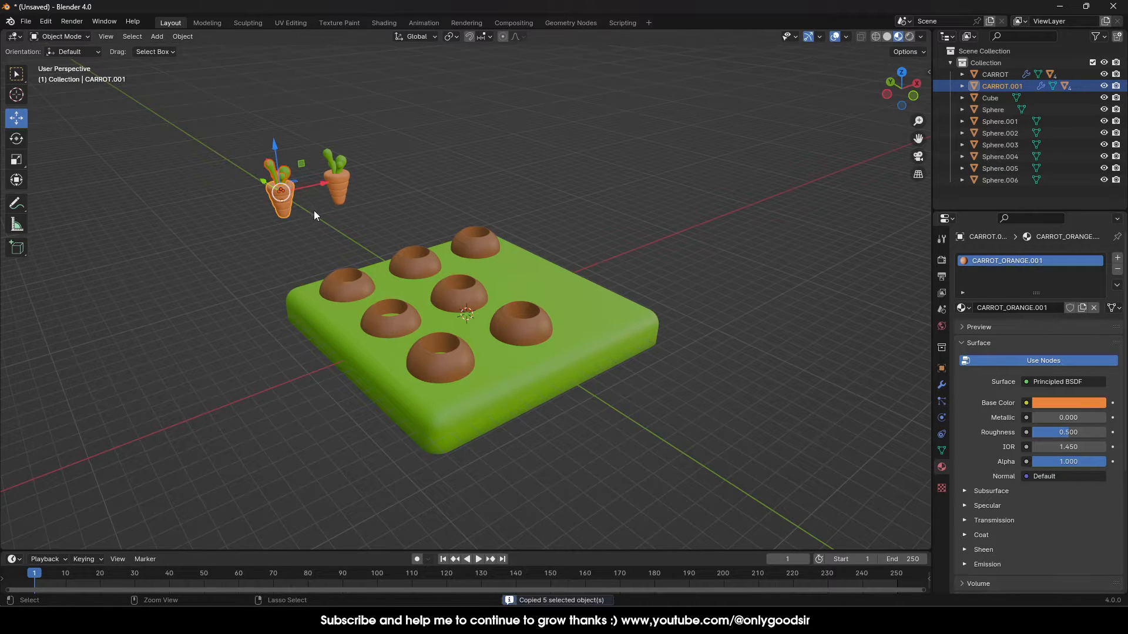
key("ctrl+v")
left_click_drag(323, 184, 238, 202)
Copy the third carrot and move the duplicate about -4.43 m along X to form a row of four
left_click(237, 252)
left_click_drag(236, 251, 153, 167)
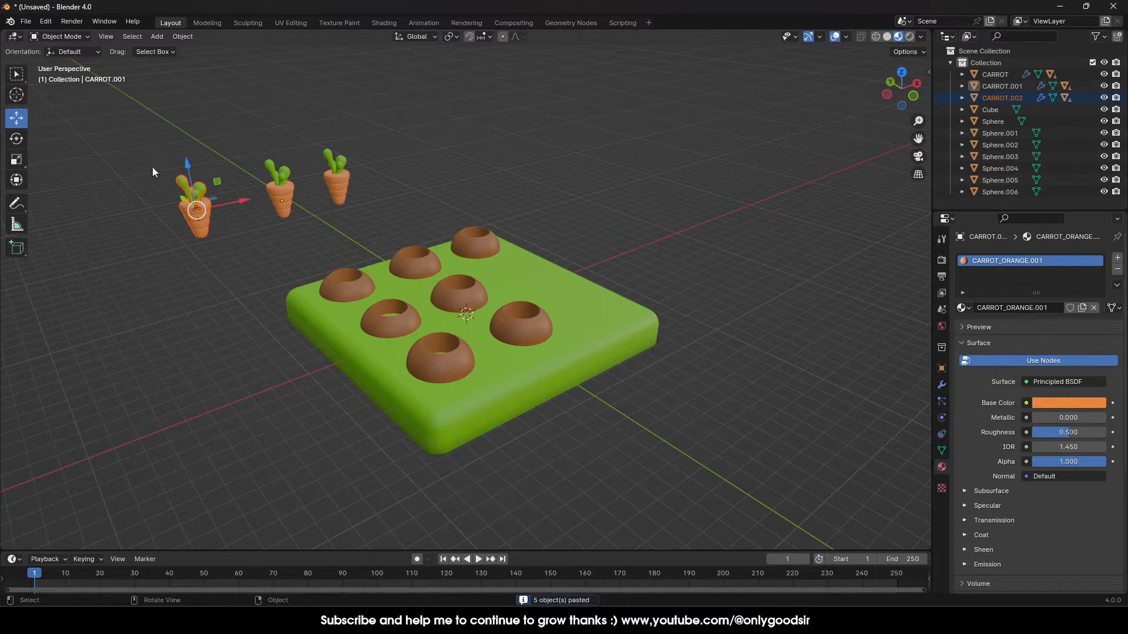
key("ctrl+c")
key("ctrl+v")
left_click_drag(240, 199, 159, 246)
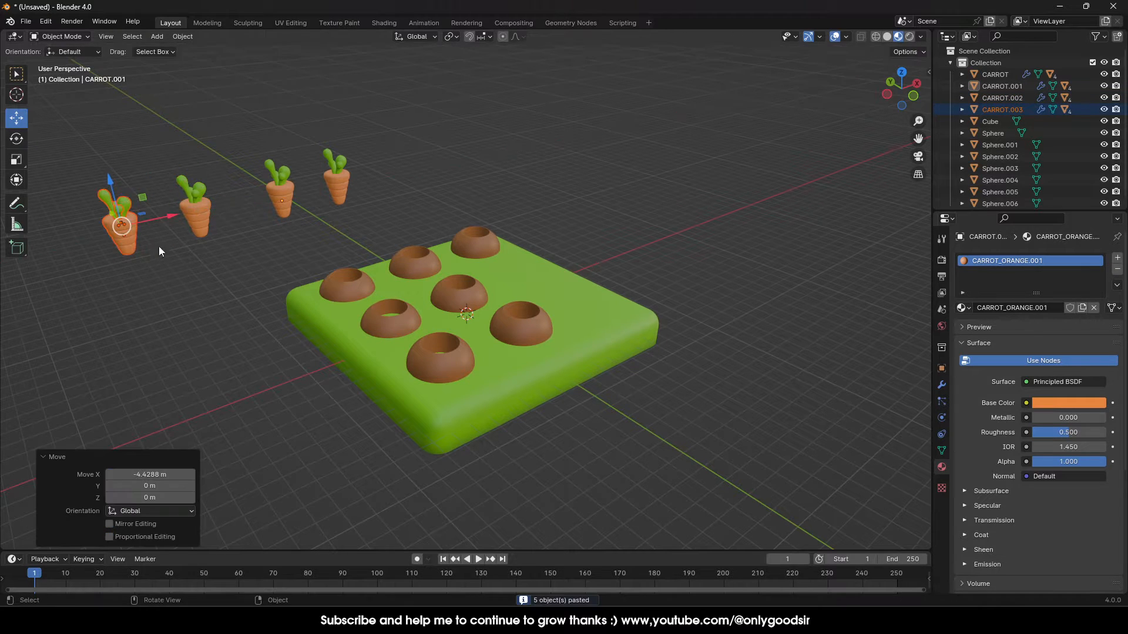
left_click(137, 281)
Paste a copy of the original carrot and move it to the slab's far corner mound, about -11.98 m along Y
left_click(341, 181)
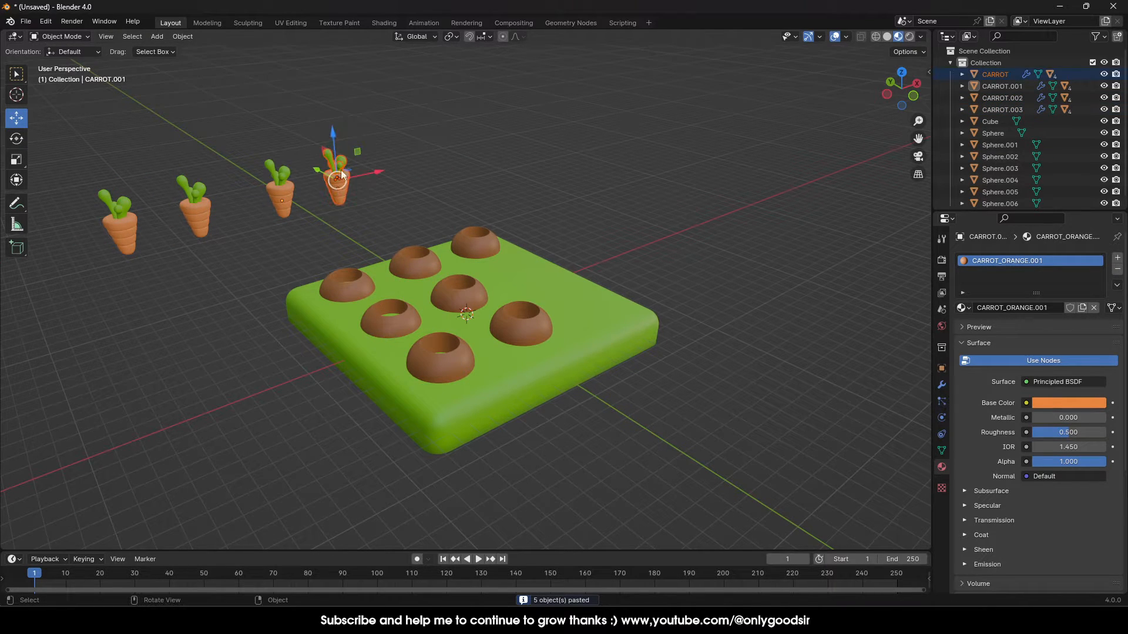
key("ctrl+c")
key("ctrl+v")
left_click_drag(378, 171, 458, 228)
left_click(413, 202)
left_click(391, 186)
Scale the corner carrot up uniformly and seat it in its mound, shifting it about 1.21 m along X
key("s")
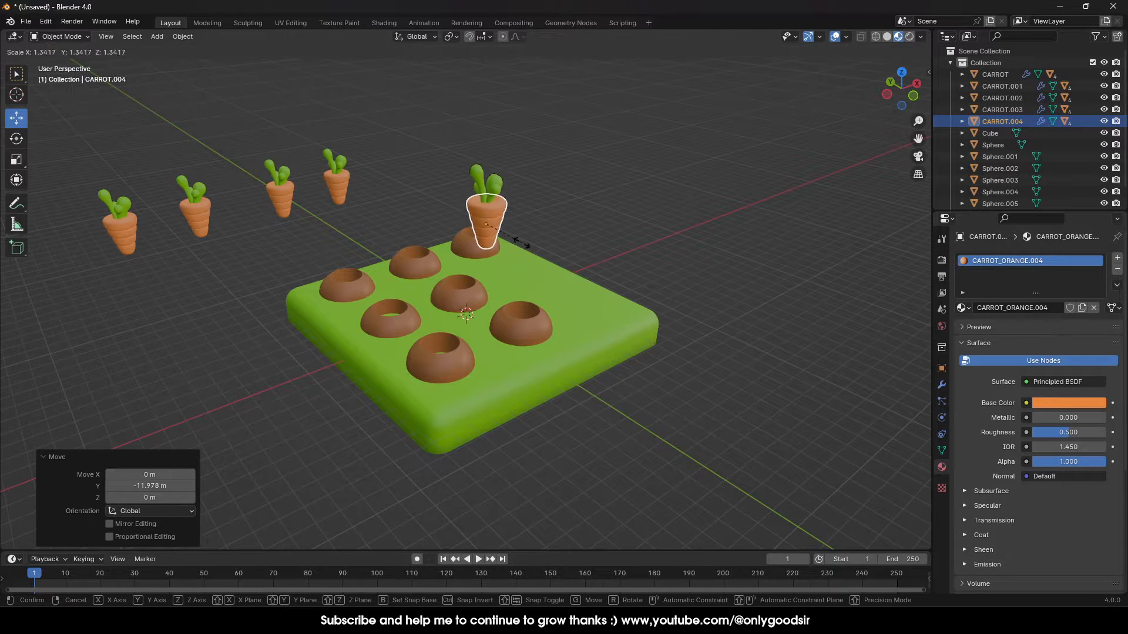
left_click(491, 233)
left_click_drag(488, 196, 484, 229)
middle_click_drag(457, 210, 452, 236)
left_click_drag(456, 206, 504, 171)
mouse_move(480, 211)
middle_mouse_down()
mouse_move(476, 191)
mouse_move(495, 202)
middle_mouse_up()
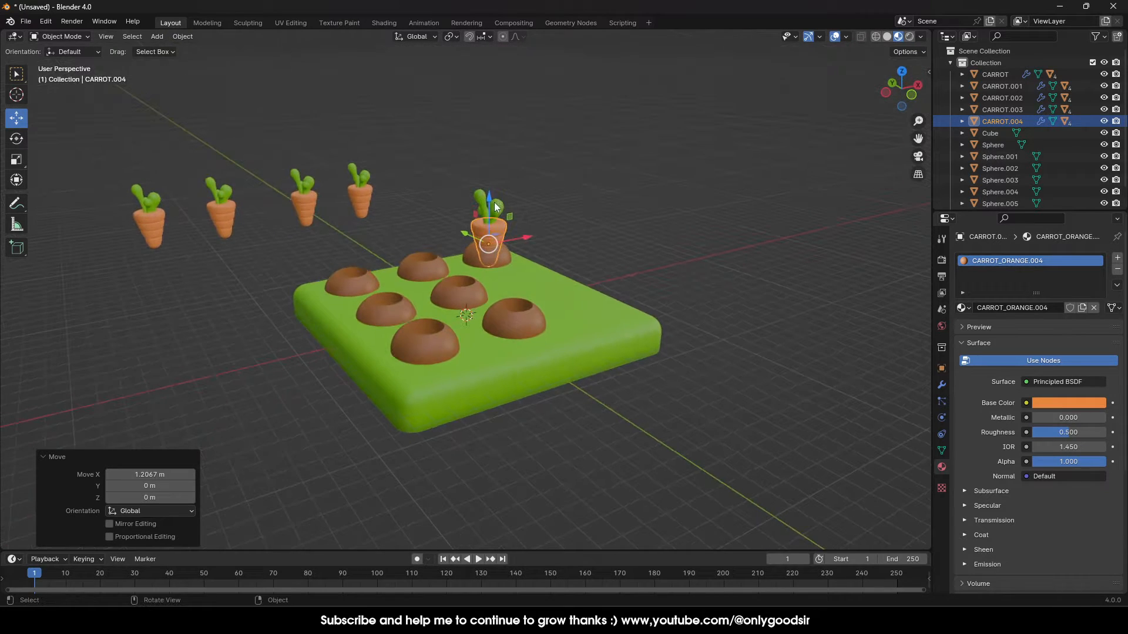
left_click_drag(495, 202, 495, 196)
left_click(601, 215)
Switch to the top view and centre the enlarged carrot on the corner mound
middle_click_drag(601, 210, 555, 260)
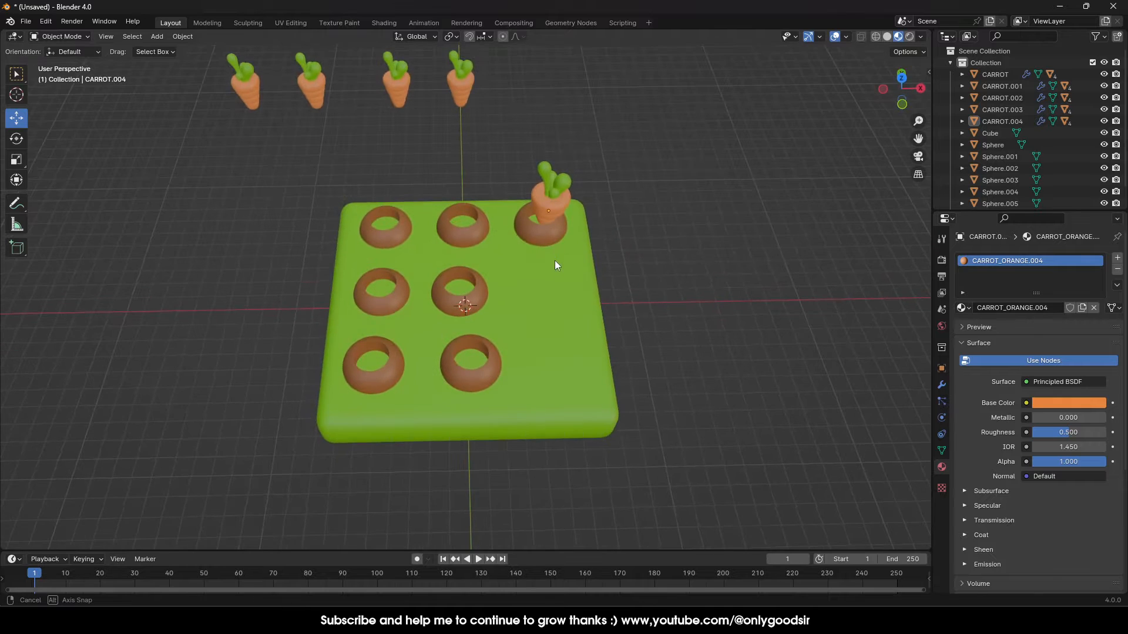
left_click(902, 77)
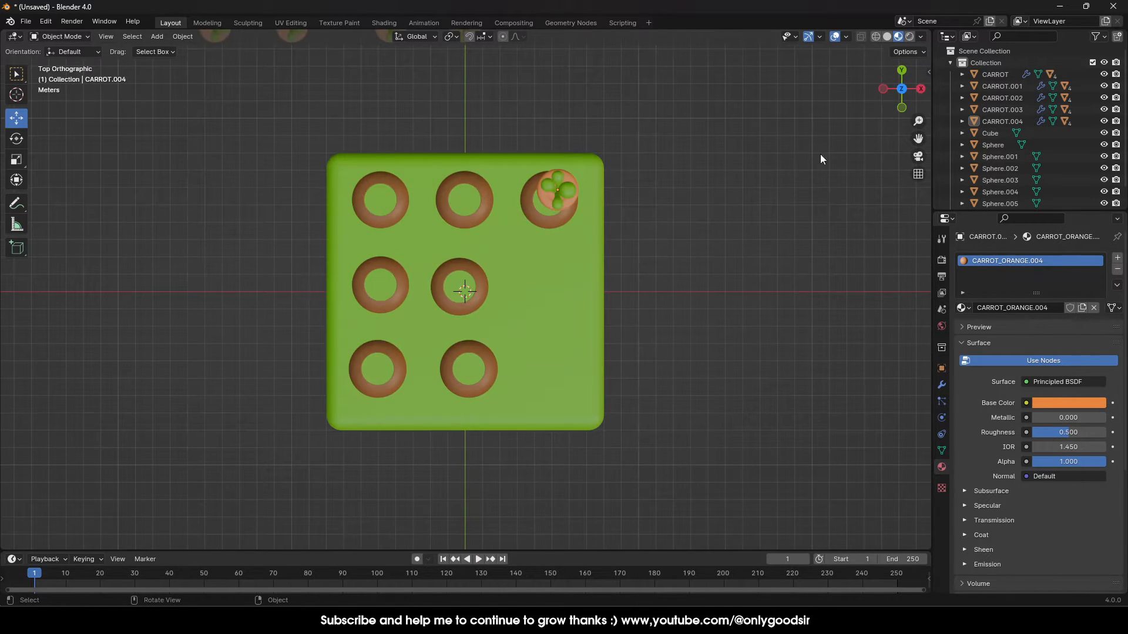
left_click(573, 205)
left_click_drag(558, 191, 549, 198)
Move the original carrot with its leaves over the middle mound of the back row
scroll(565, 153, "down", 1)
left_click(471, 82)
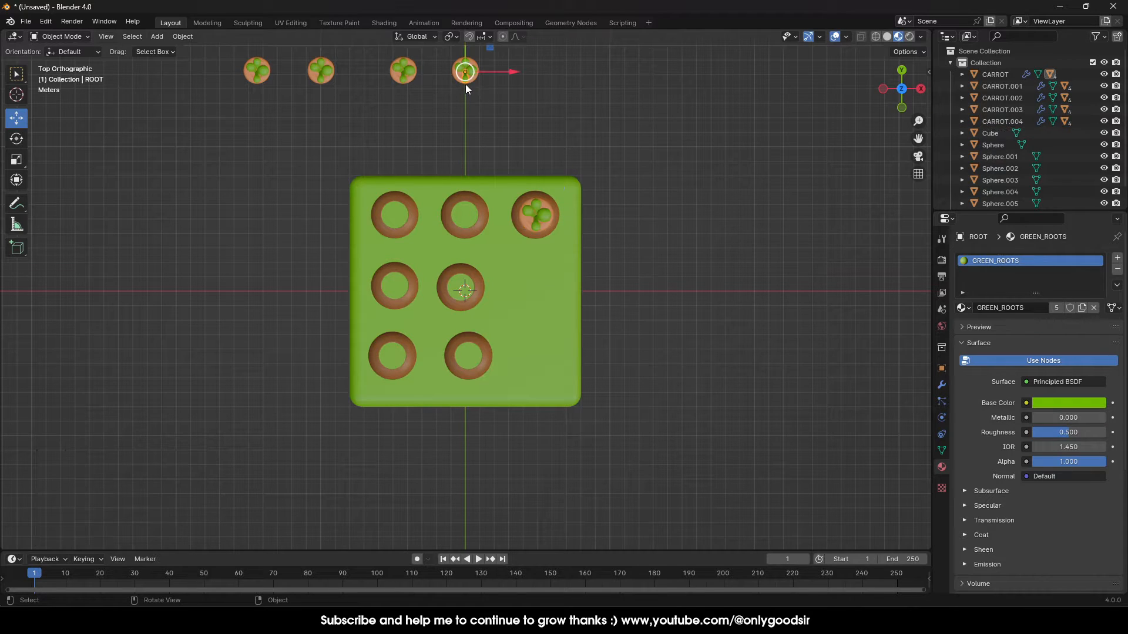
left_click(475, 78)
left_click(476, 81)
left_click_drag(468, 86, 465, 219)
Move the second carrot about -0.61 m along X and -10.04 m along Y over the first column's back mound
left_click(413, 85)
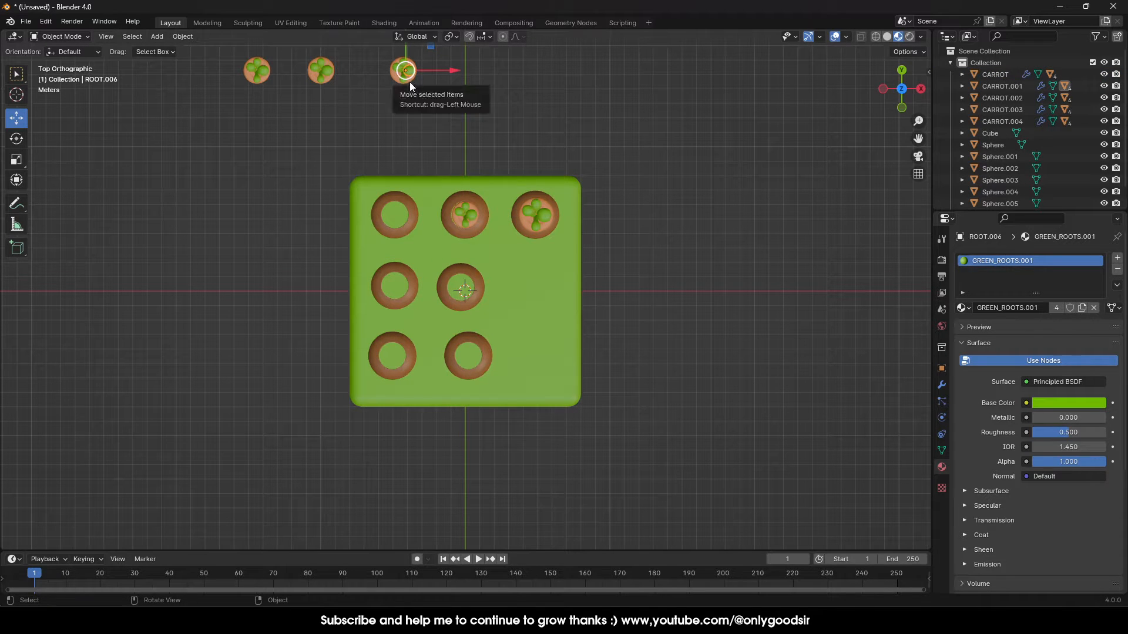
left_click(410, 82)
left_click_drag(409, 81, 393, 219)
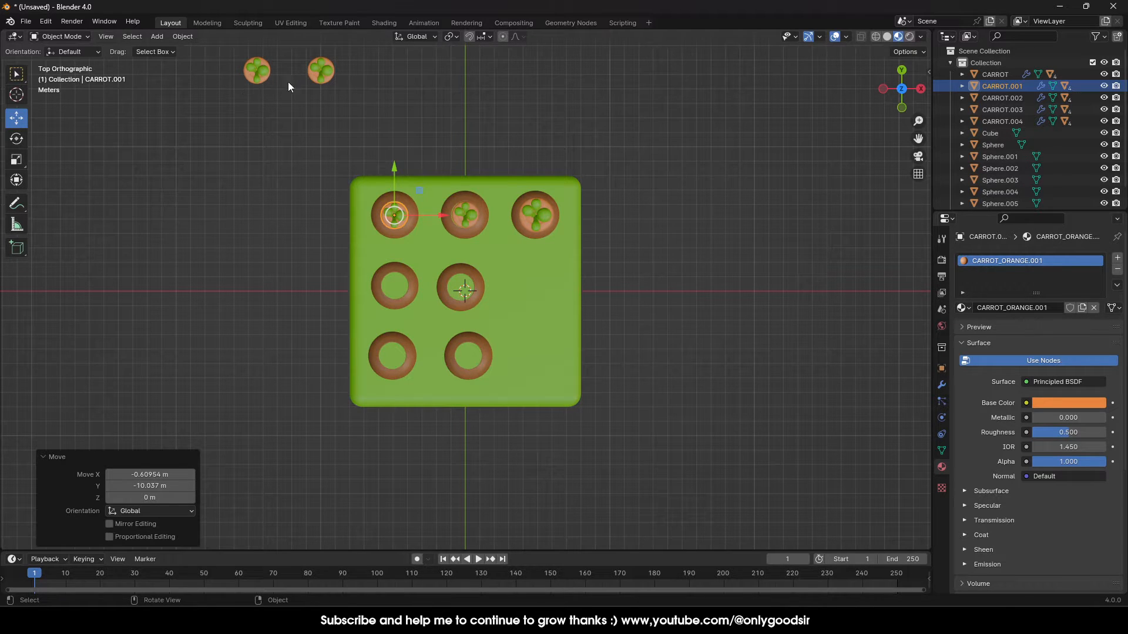
Move the third carrot about 4.92 m along X and -19.75 m along Y over the front corner mound, and the last carrot near the centre mound
left_click(328, 78)
left_click_drag(323, 73, 393, 356)
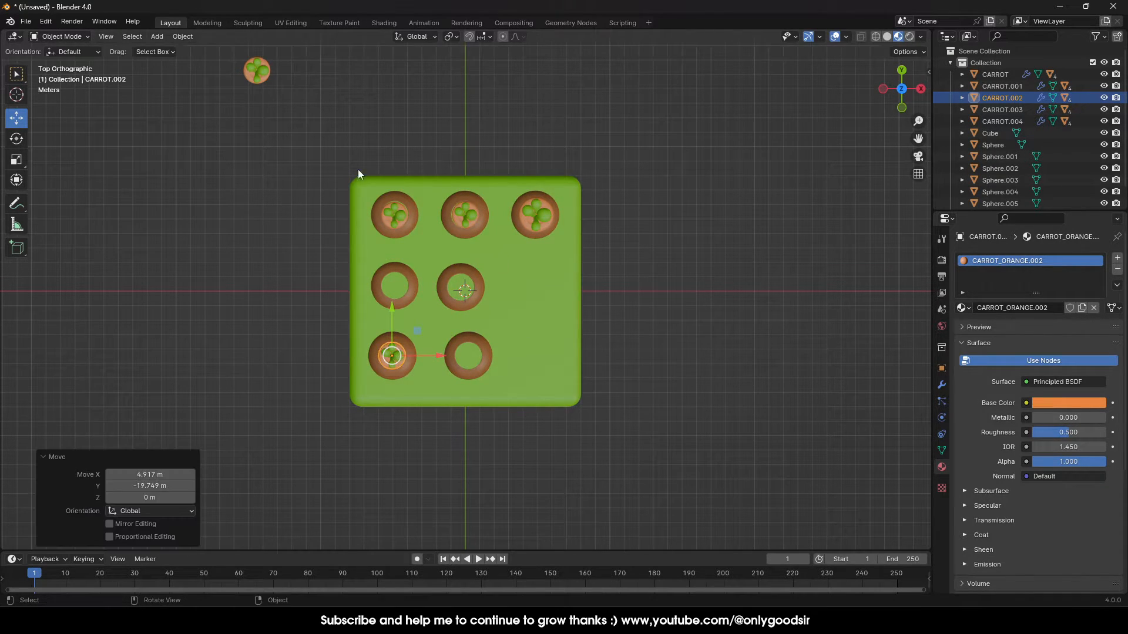
left_click(263, 81)
left_click_drag(256, 72, 496, 303)
Lower the front corner carrot about 1.74 m into its mound, scale it by 1.212, and fine-tune its height by about -0.07 m
middle_click_drag(522, 326, 484, 280)
left_click(487, 275)
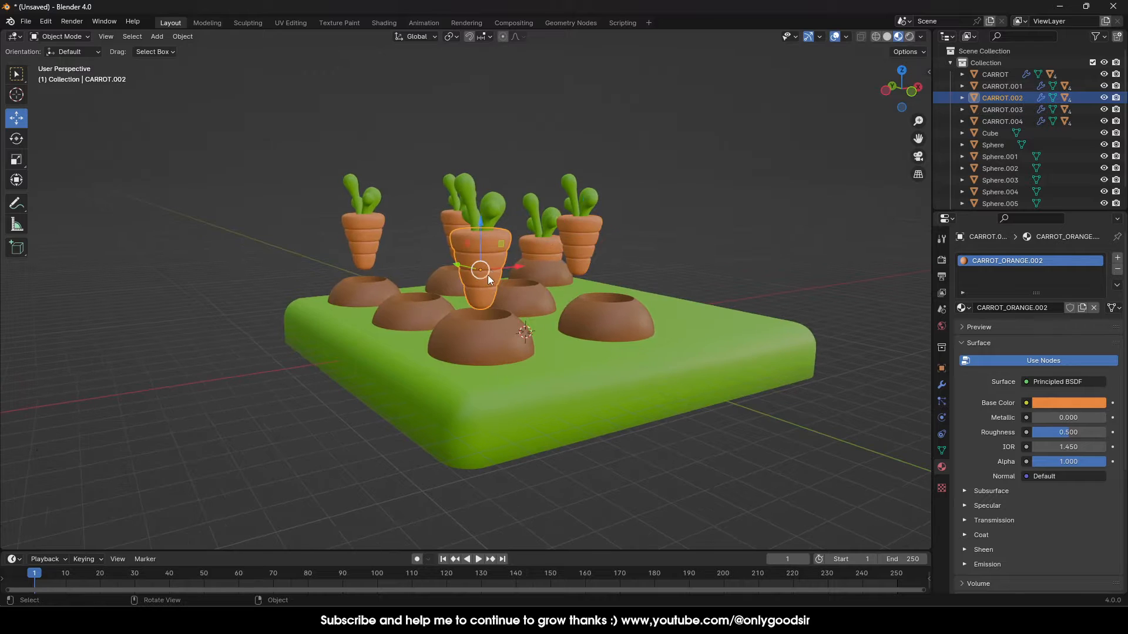
left_click_drag(481, 230, 481, 286)
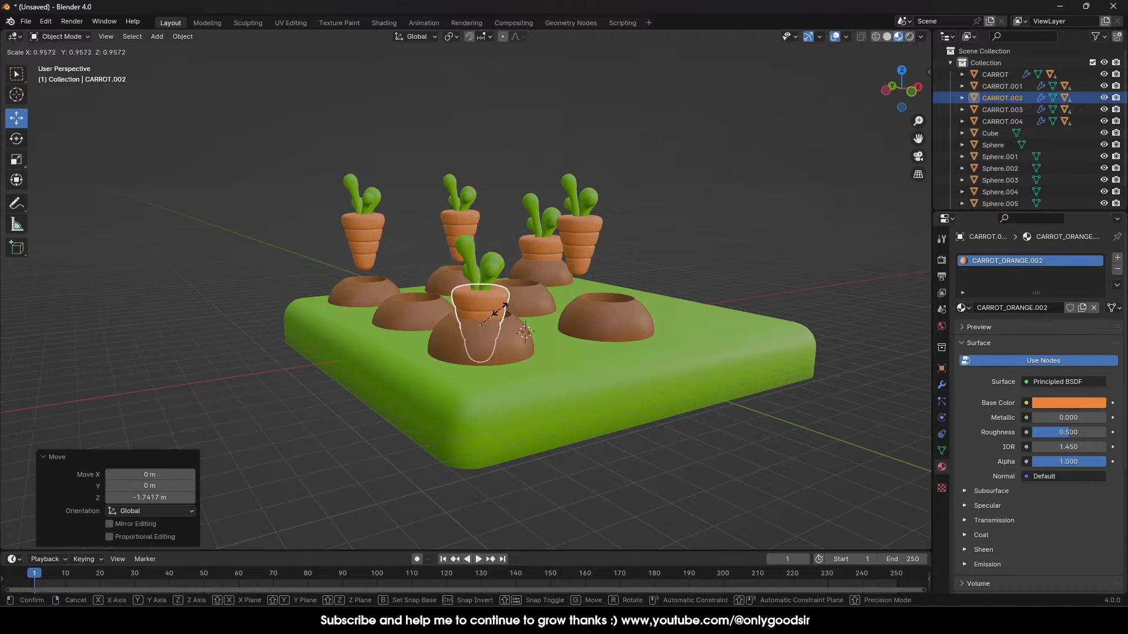
key("s")
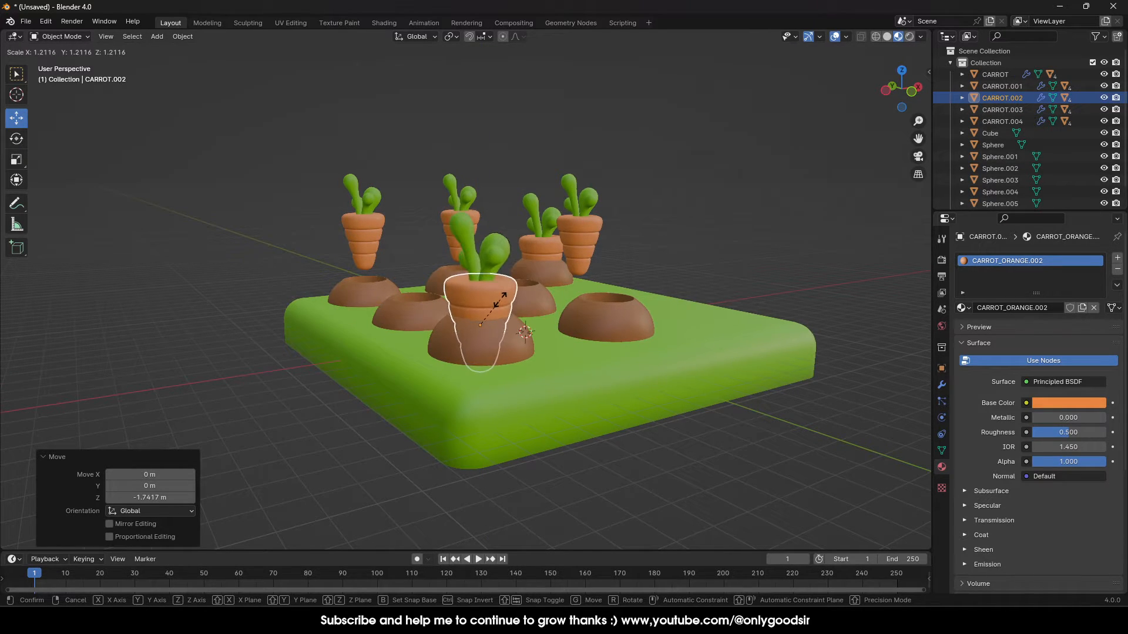
left_click(493, 304)
key("g")
key("z")
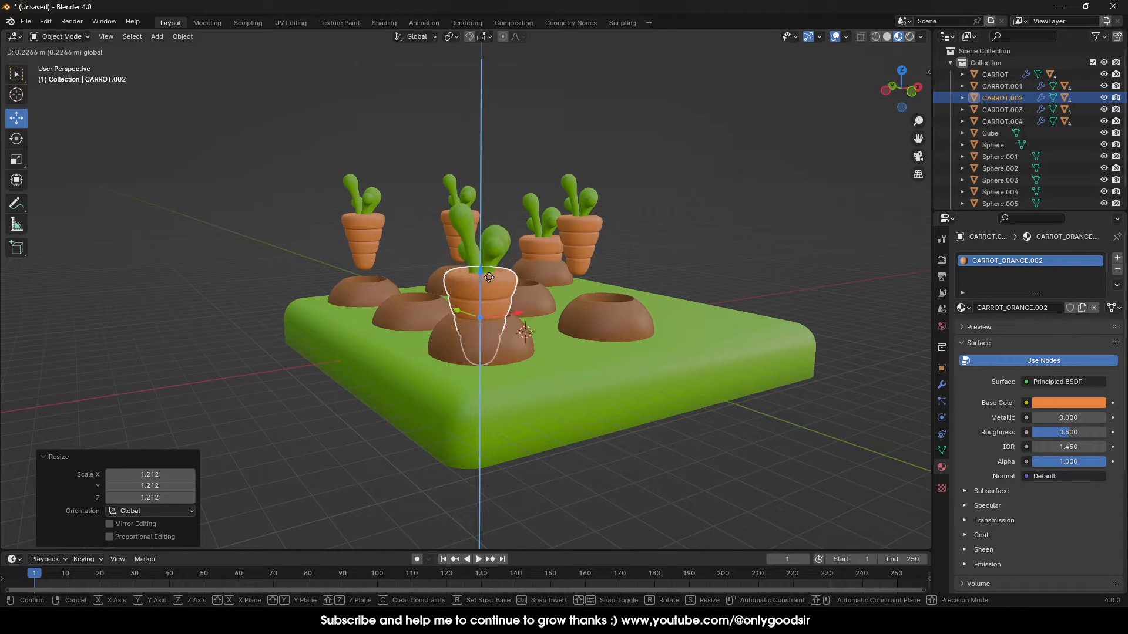
left_click(490, 287)
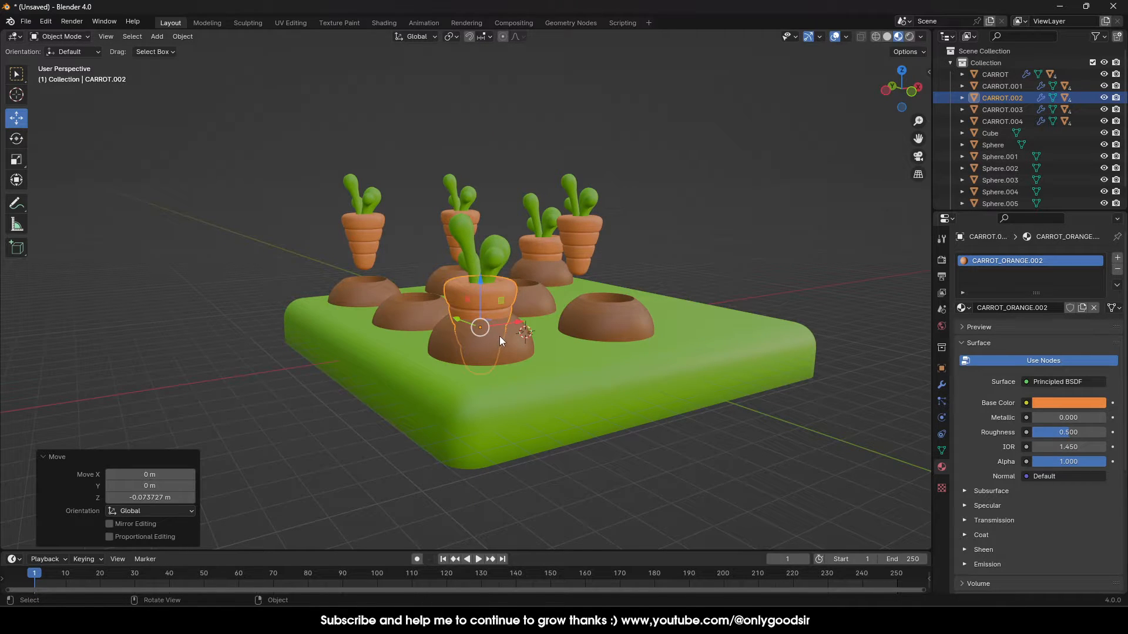
Scale the front corner carrot by 1.019 and raise it about 0.21 m along Z
key("s")
left_click(481, 294)
key("g")
key("z")
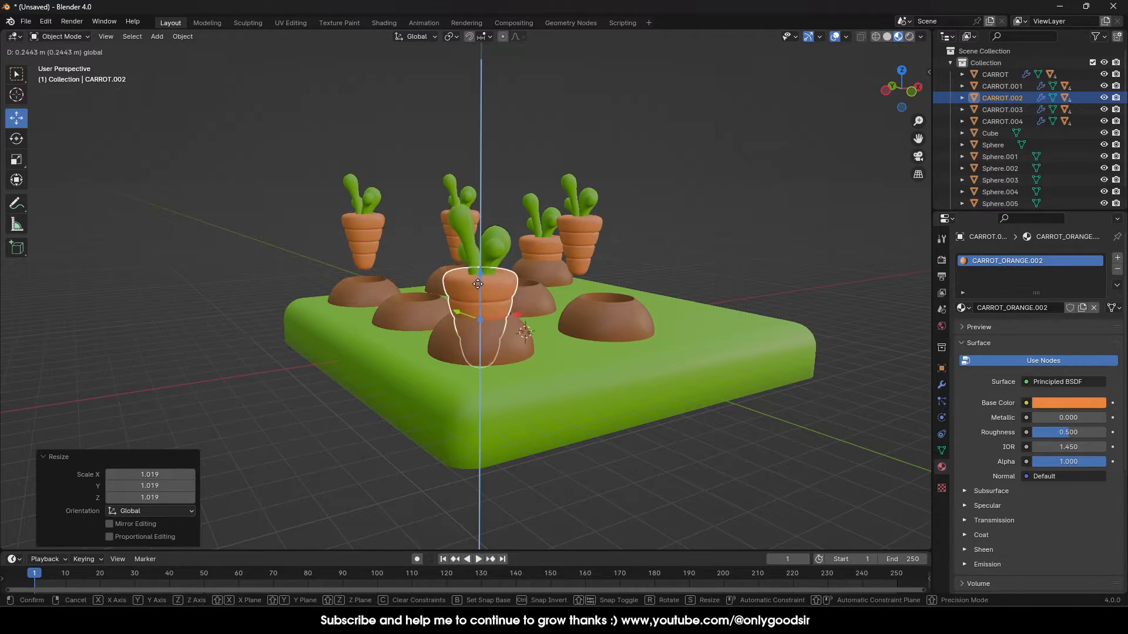
left_click(481, 285)
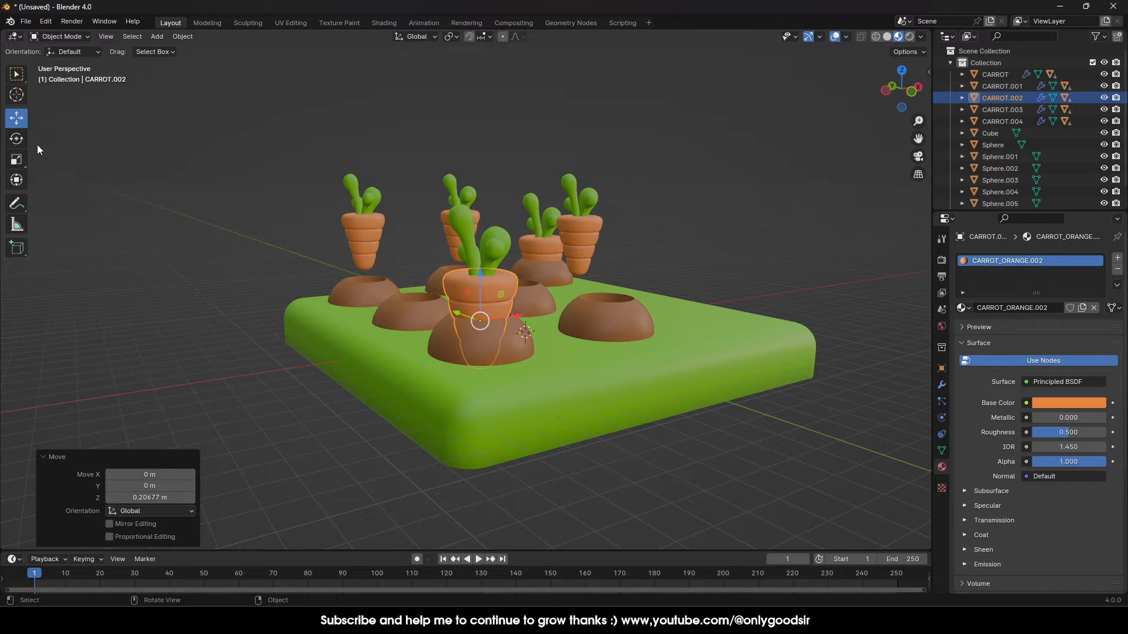
Turn the front corner carrot and the opposite back corner carrot around their vertical axes to vary the leaf directions
left_click(16, 140)
left_click_drag(496, 332, 470, 329)
left_click(752, 225)
middle_click_drag(493, 232, 577, 233)
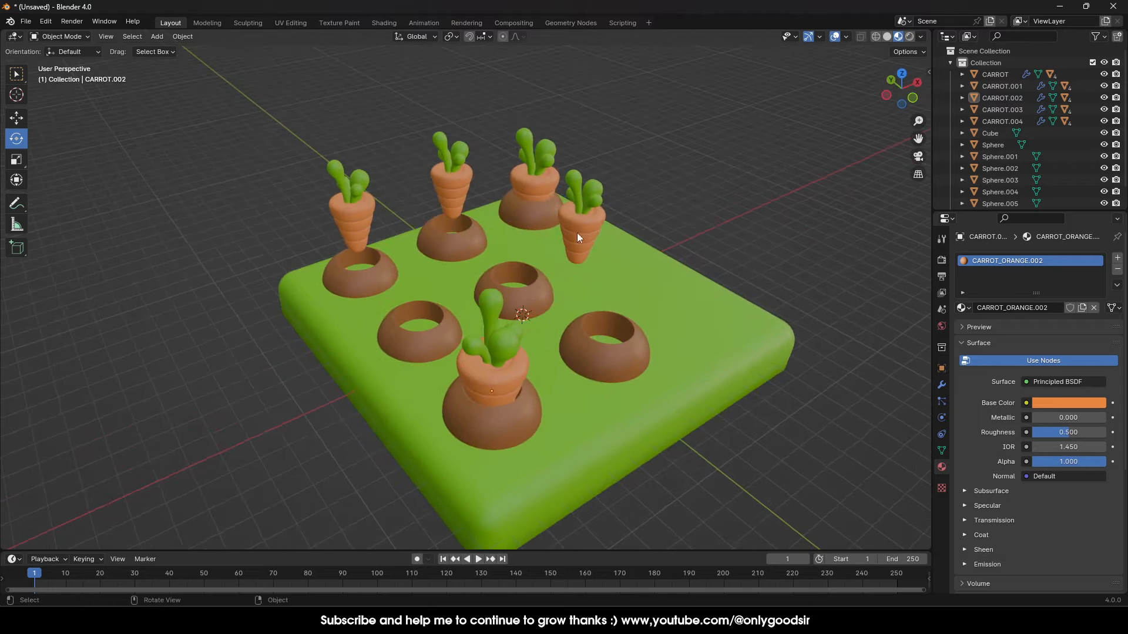
left_click(533, 189)
left_click_drag(527, 223, 554, 212)
Set the Simple Deform bend angle of one leaf on the enlarged back corner carrot to 85°
left_click(540, 166)
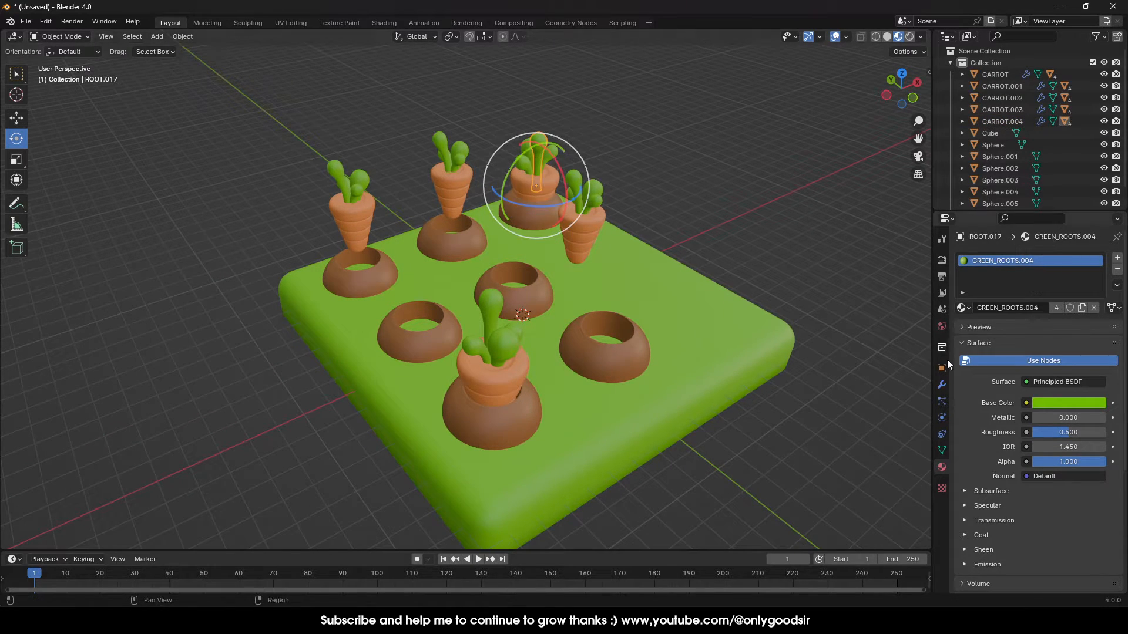
left_click(942, 385)
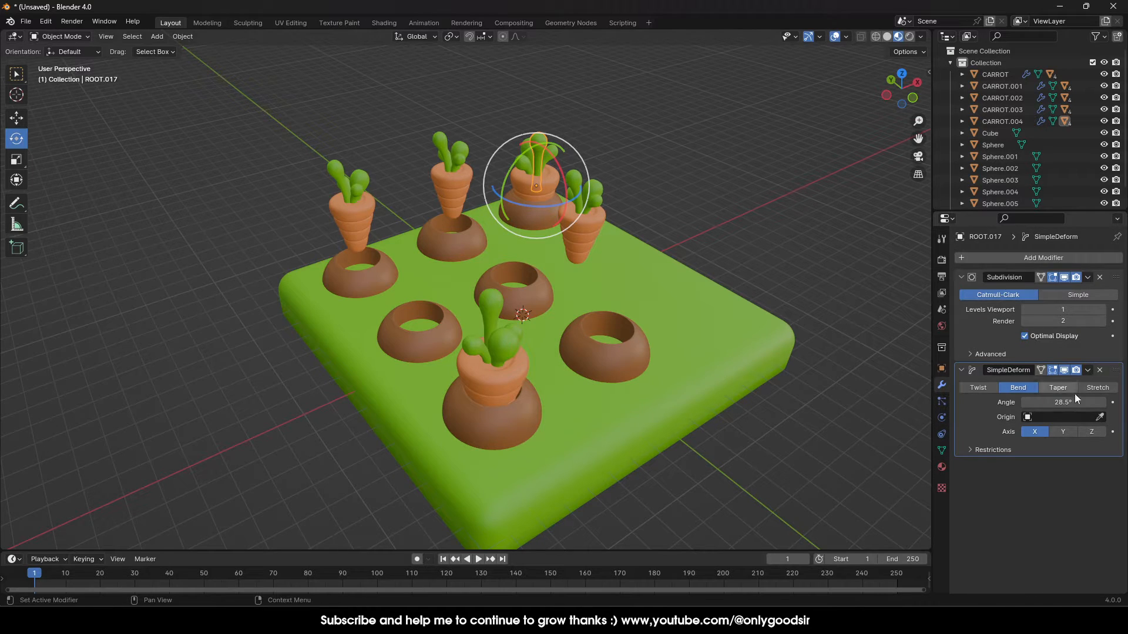
mouse_move(1049, 402)
left_mouse_down()
mouse_move(1025, 402)
mouse_move(1052, 402)
left_mouse_up()
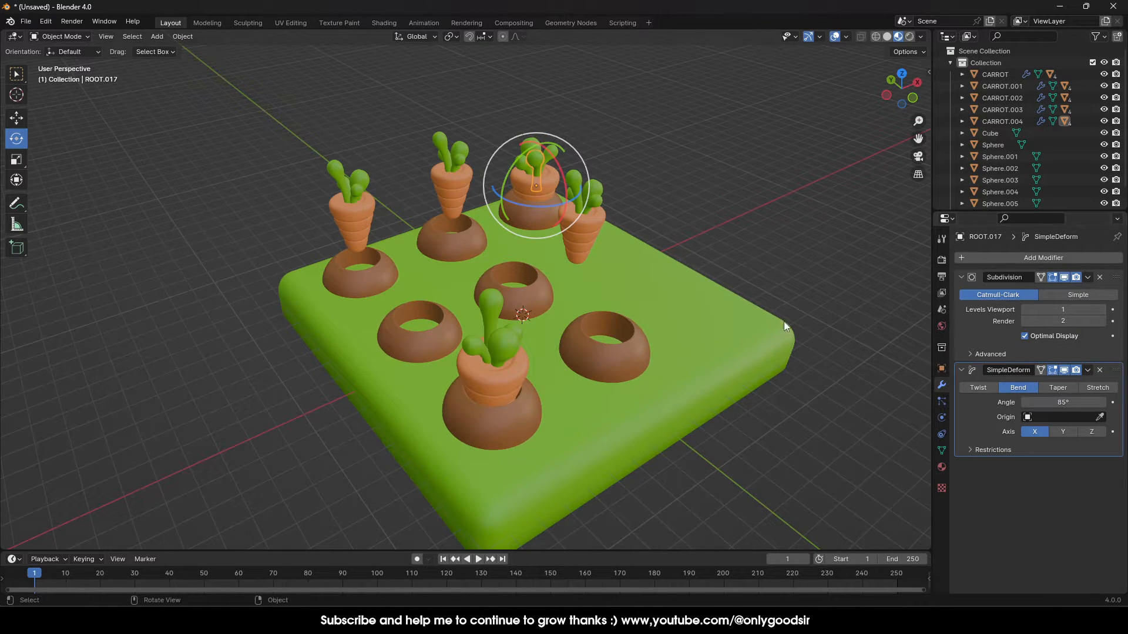
left_click(643, 114)
Bend two outer leaves of the back row's middle carrot, with Simple Deform angles of 158° and -104°
left_click(456, 162)
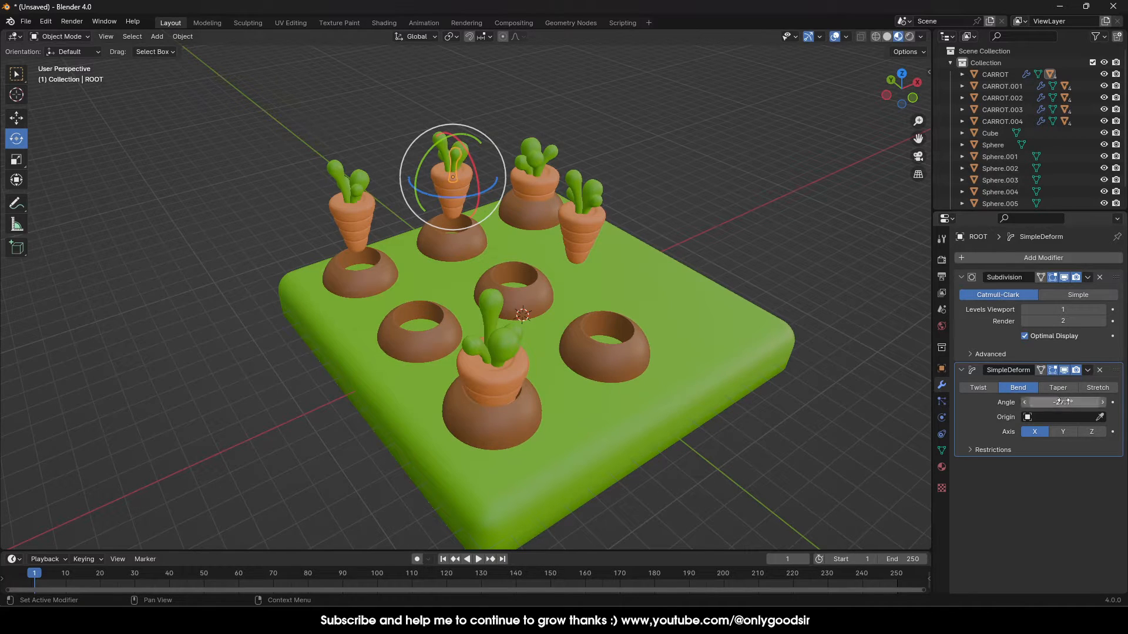
left_click(434, 138)
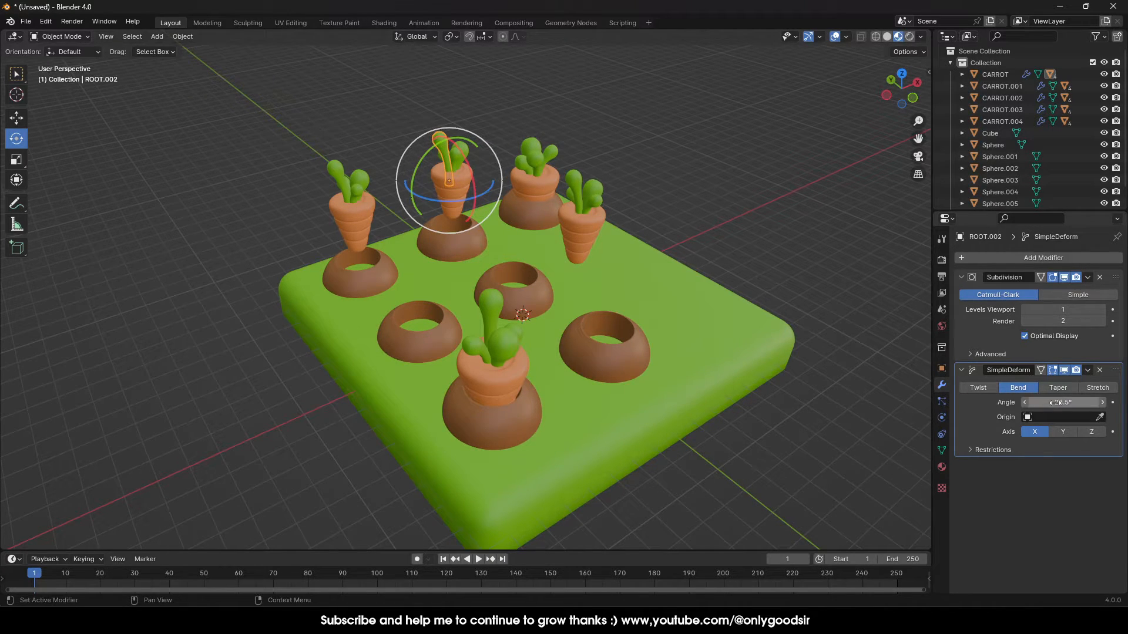
left_click_drag(1055, 402, 1102, 403)
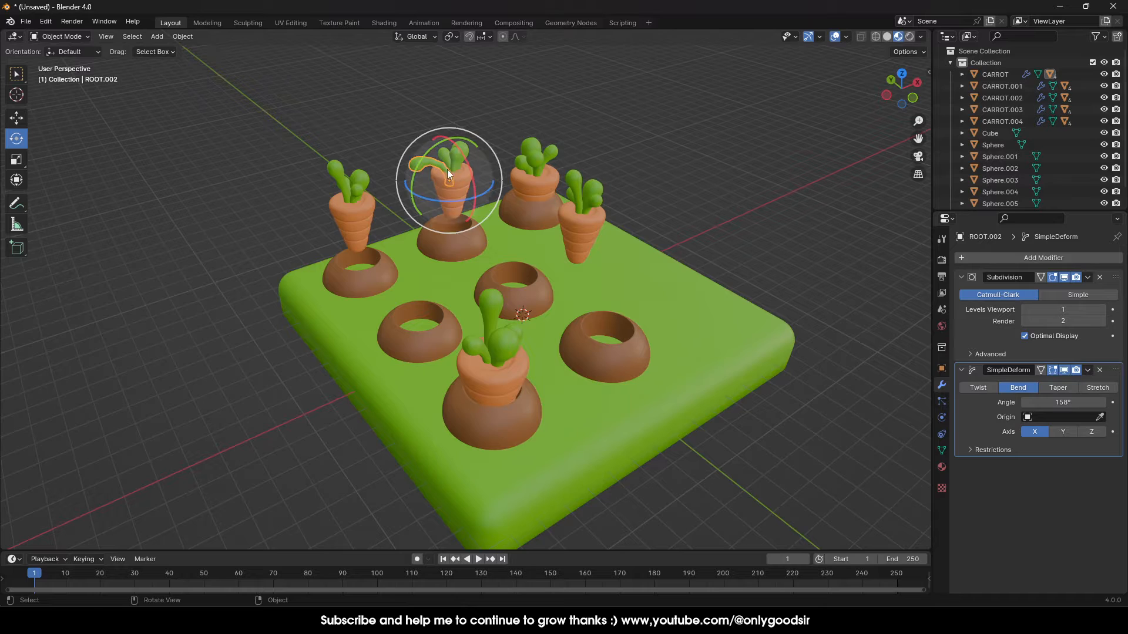
left_click(467, 151)
left_click_drag(1063, 402, 1070, 402)
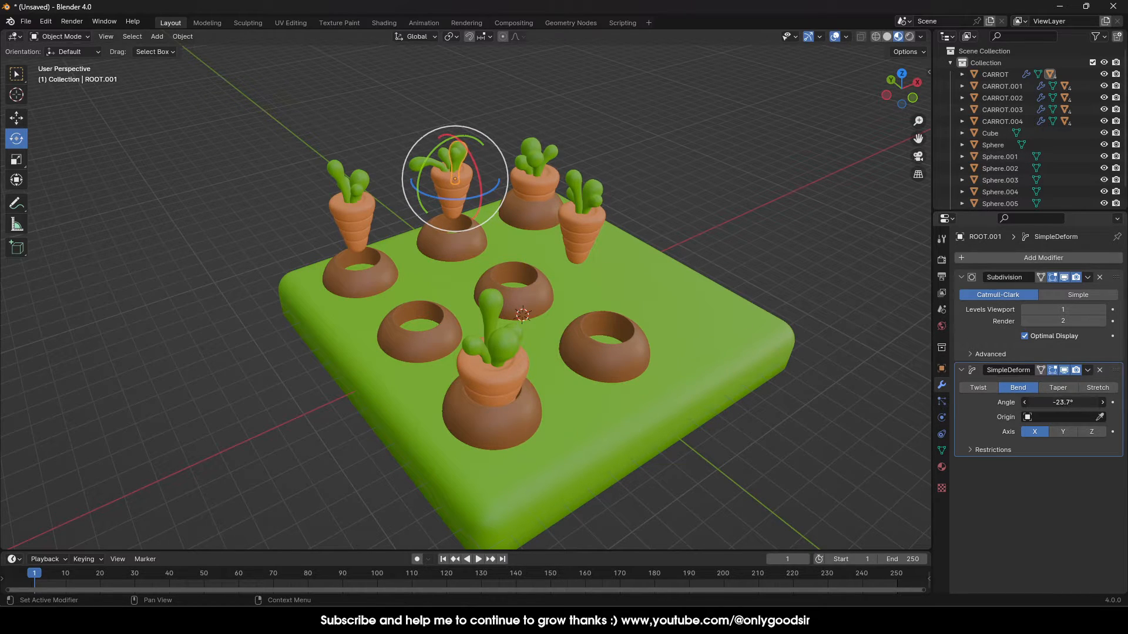
left_click(756, 158)
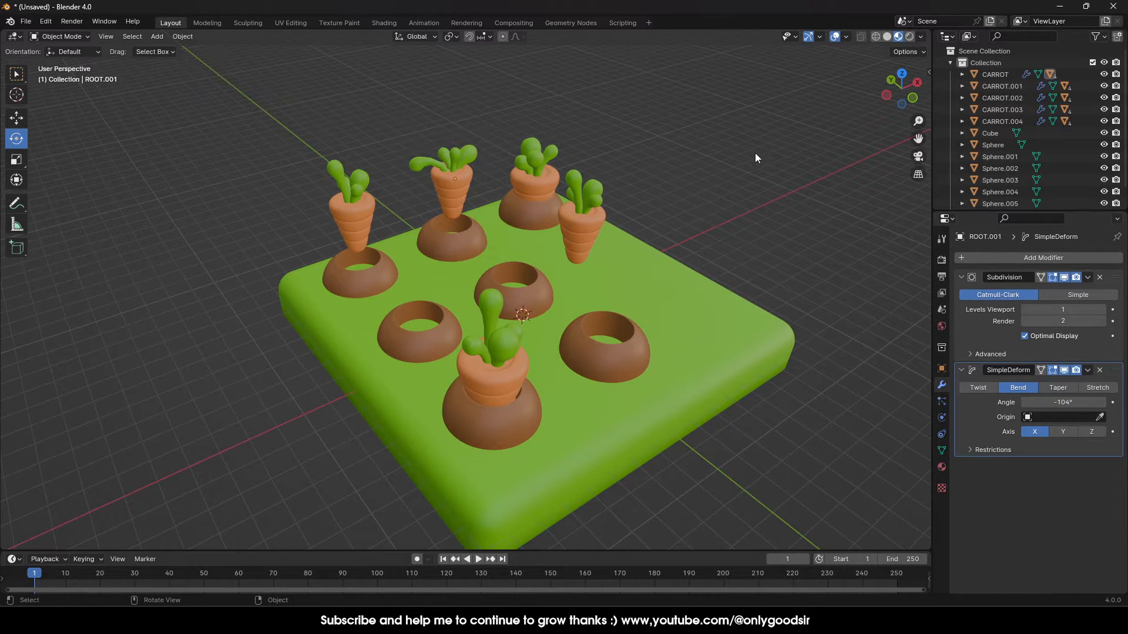
Lower the back row's middle carrot about 1.74 m into its mound and scale it by 1.195
left_click(452, 204)
left_click(16, 117)
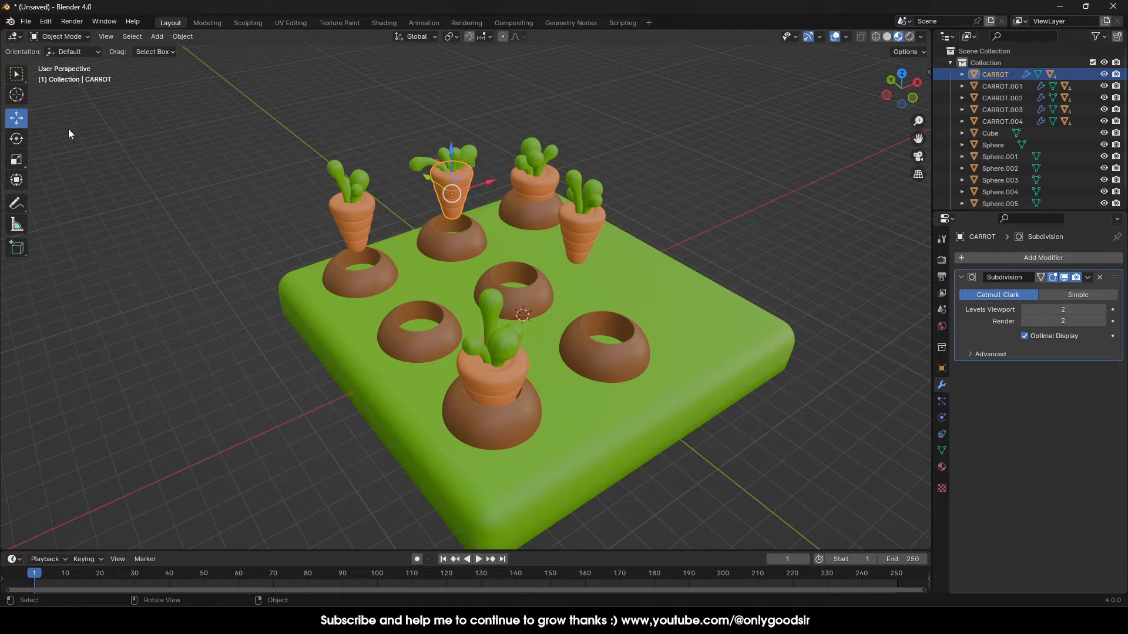
left_click_drag(453, 153, 453, 186)
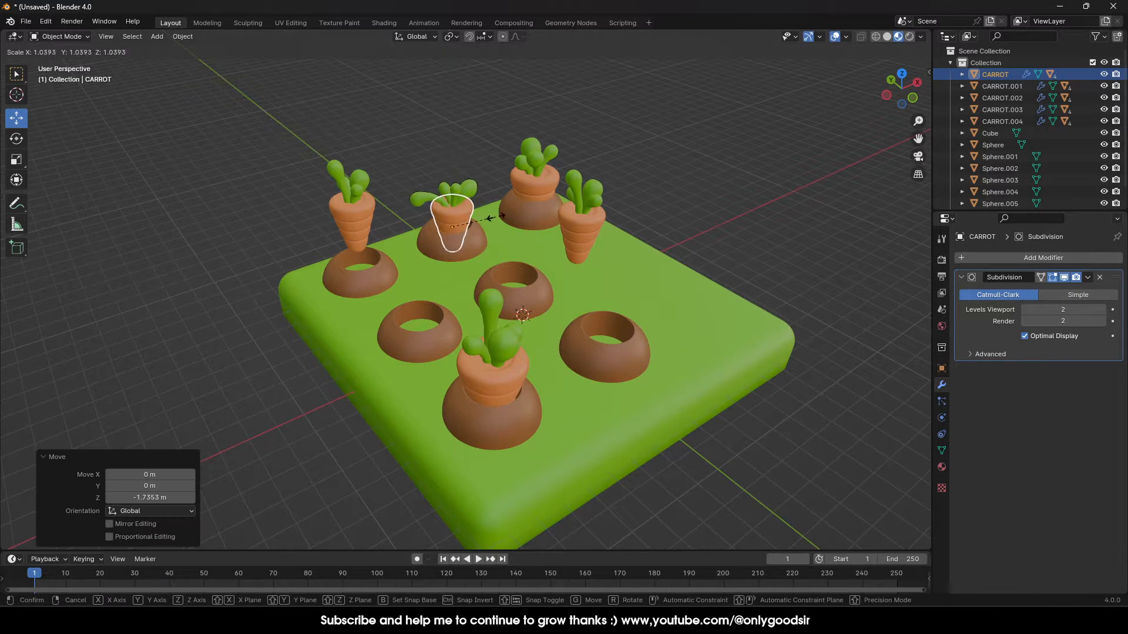
key("s")
left_click(491, 216)
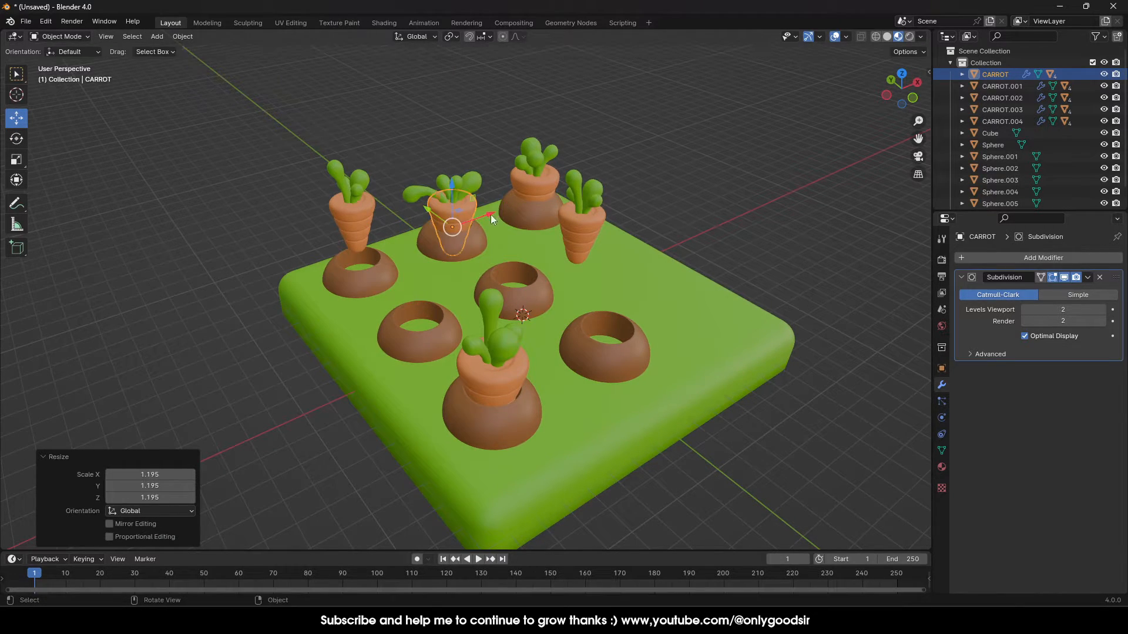
Lower the carrot over the first column's back mound into the hole and scale it by 1.349
left_click(357, 153)
left_click(355, 230)
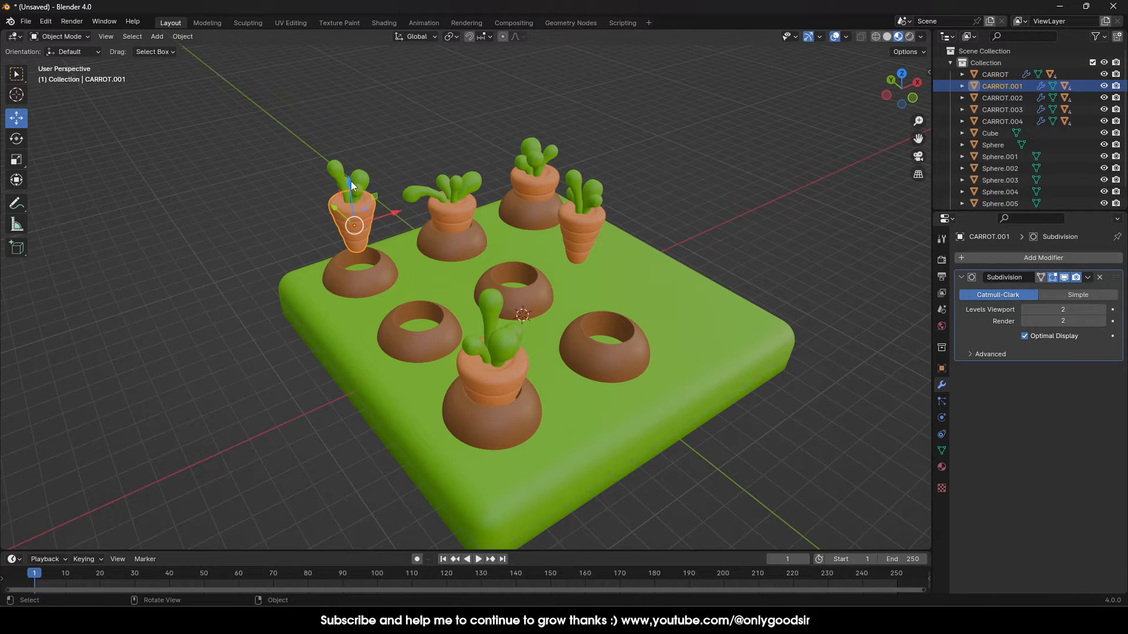
left_click_drag(351, 181, 352, 218)
key("s")
left_click(391, 235)
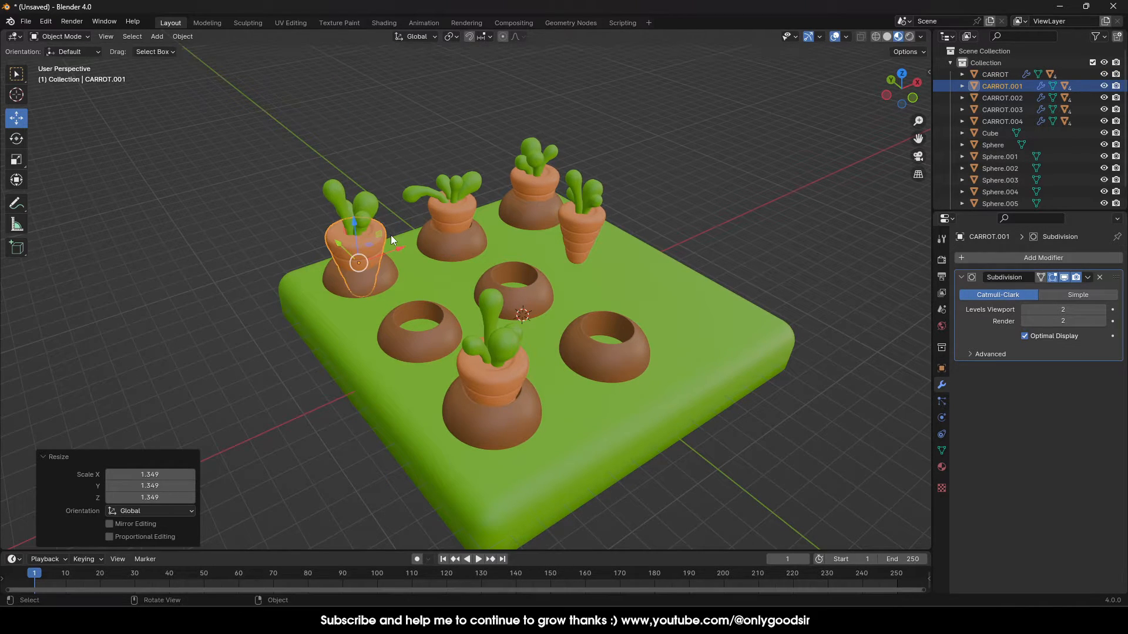
Rotate the carrot in the first column's back mound and scale it down to about 0.94
left_click(23, 142)
left_click_drag(365, 287, 322, 238)
key("alt+a")
left_click(374, 258)
key("s")
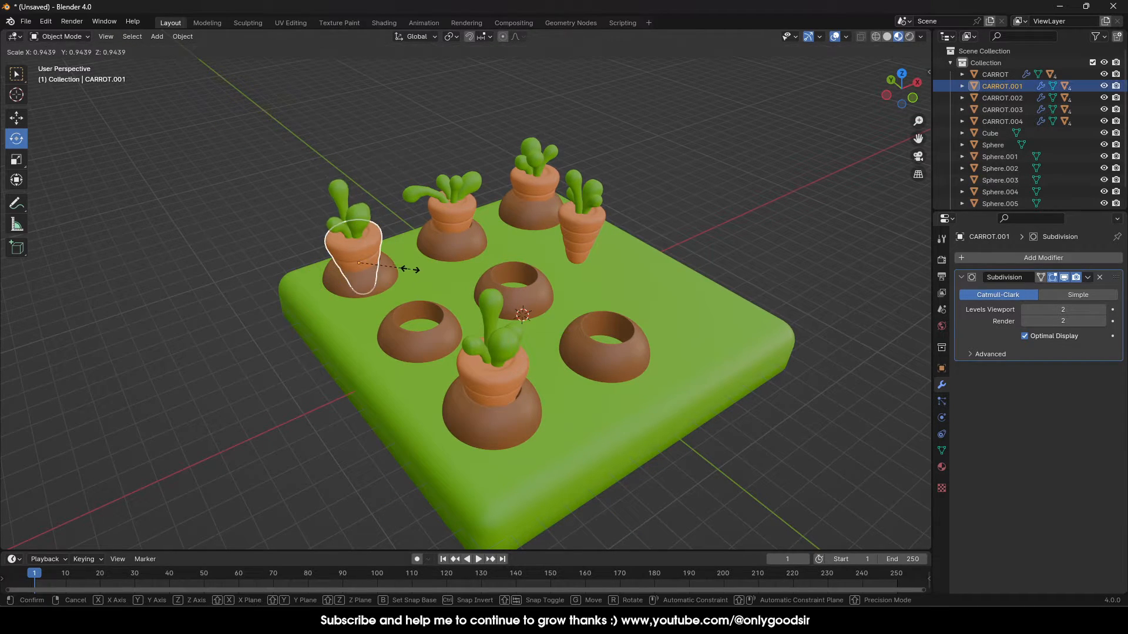
left_click(410, 268)
key("alt+a")
Scale the back row's middle carrot by 1.039 and rotate it 1.94° about the Y axis
middle_click_drag(510, 243, 483, 238)
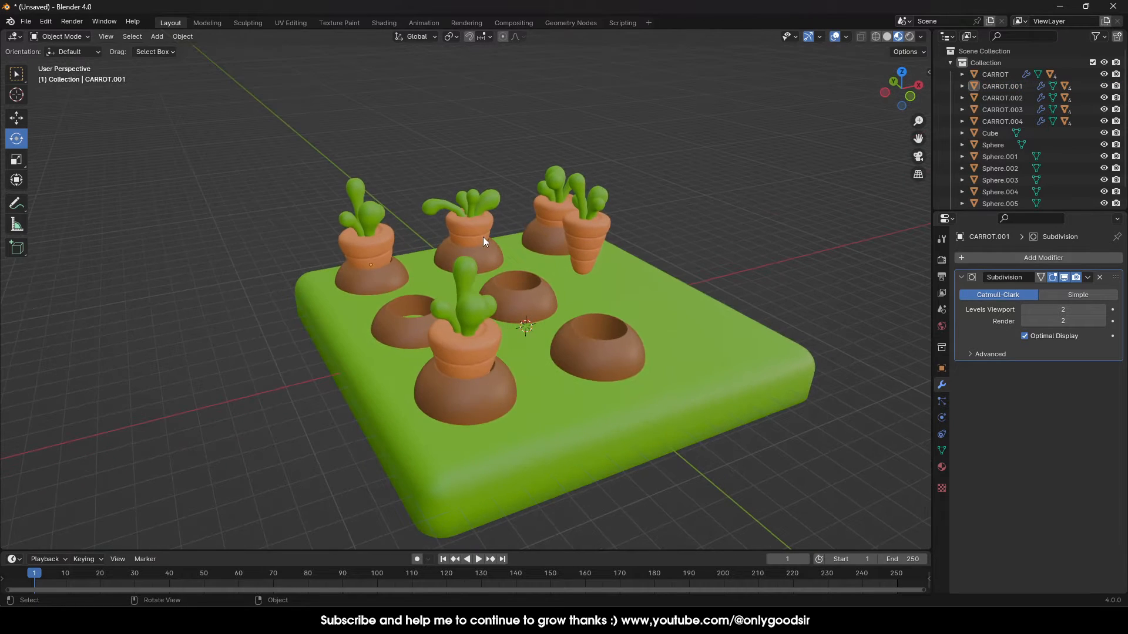
left_click(481, 236)
key("s")
left_click(506, 243)
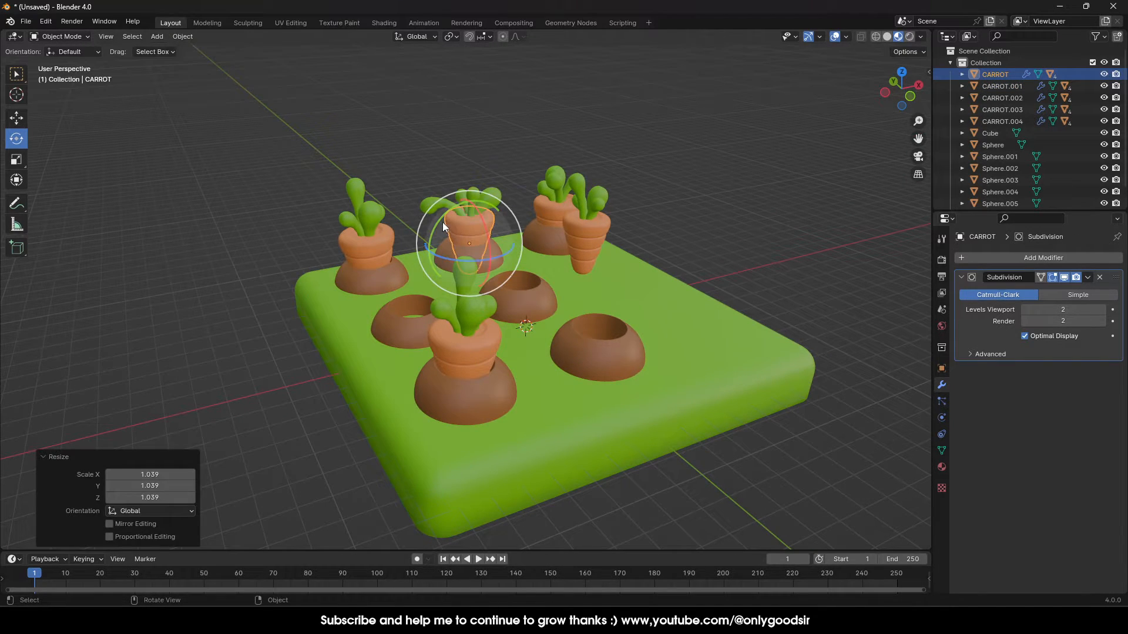
left_click_drag(436, 220, 438, 217)
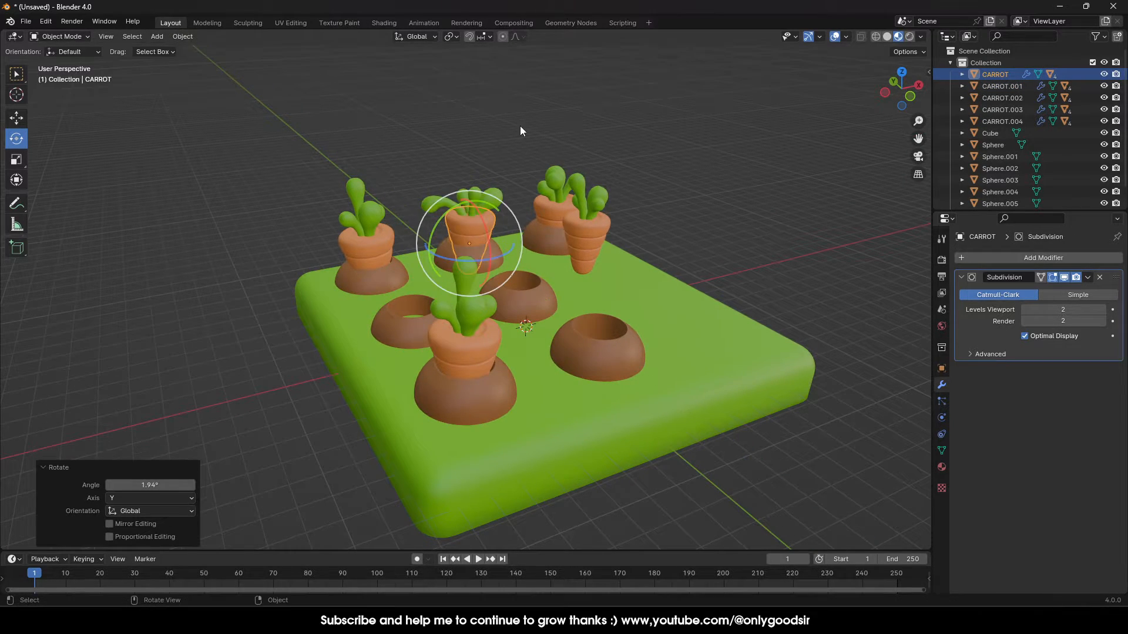
key("alt+a")
Tilt the front corner carrot slightly about the X axis
left_click(470, 372)
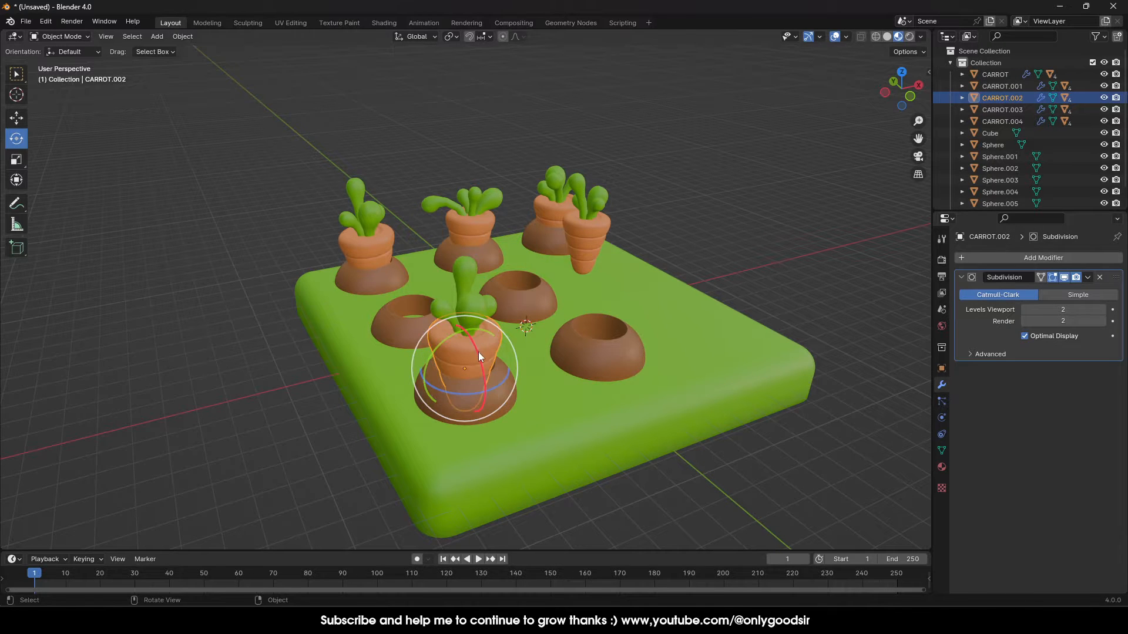
left_click_drag(478, 351, 482, 351)
left_click(752, 224)
middle_click_drag(752, 224, 707, 231)
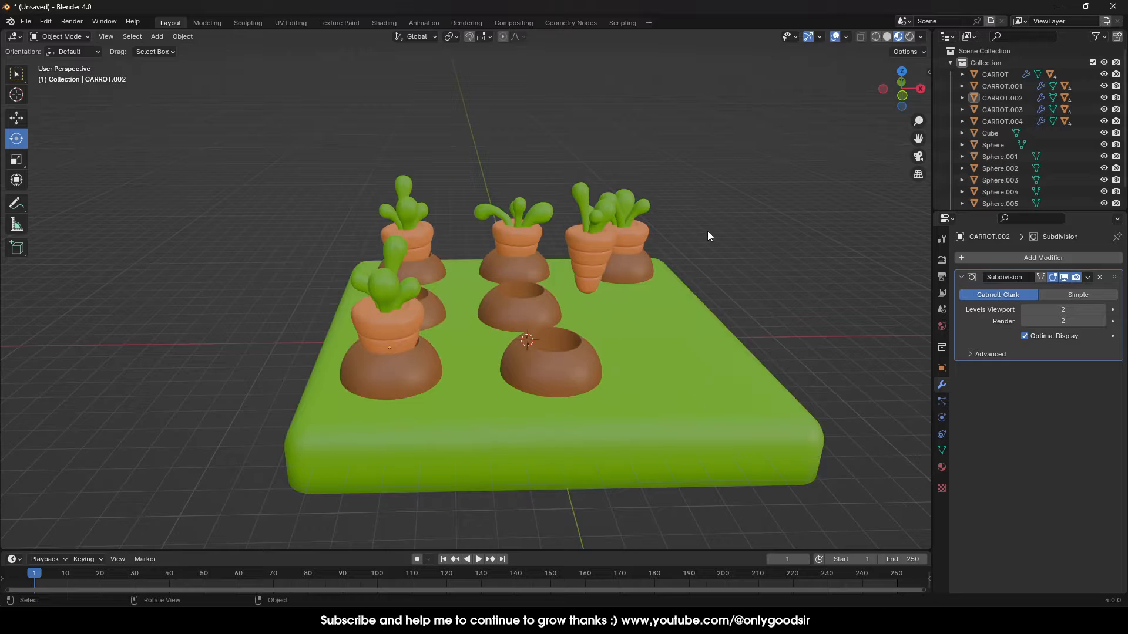
Rotate the remaining unplanted carrot -65.9° about the X axis so it leans over
left_click(580, 267)
middle_click_drag(580, 266, 610, 242)
left_click_drag(610, 242, 590, 199)
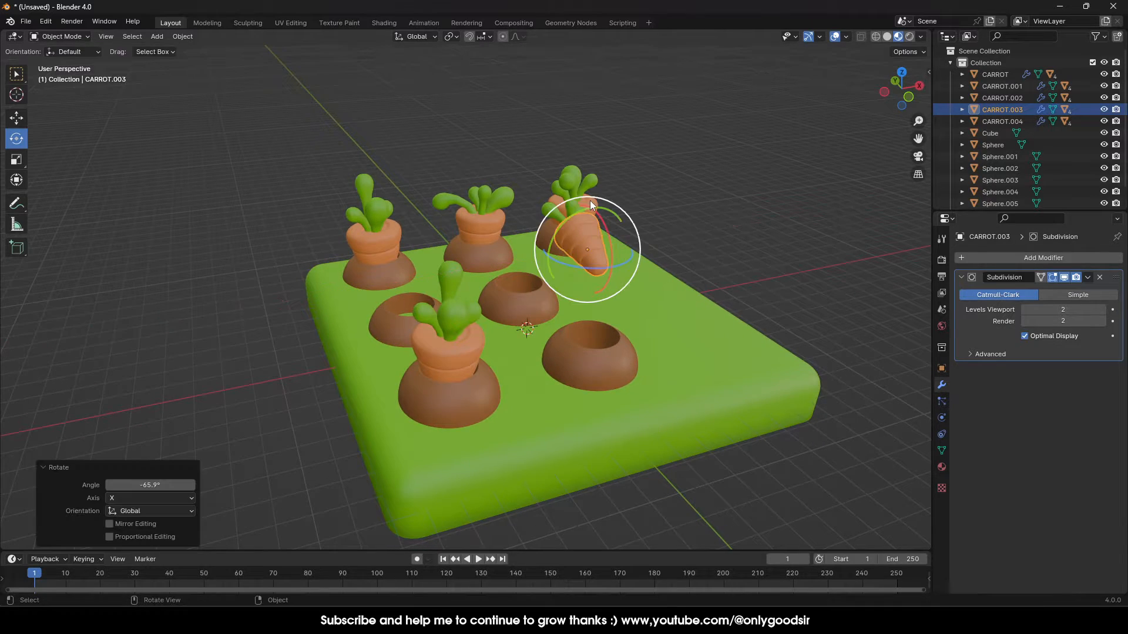
middle_click_drag(686, 300, 578, 262)
In the left view, move the tipped carrot down onto the slab, finishing with about -0.12 m along Y and -0.31 m along Z
left_click(16, 117)
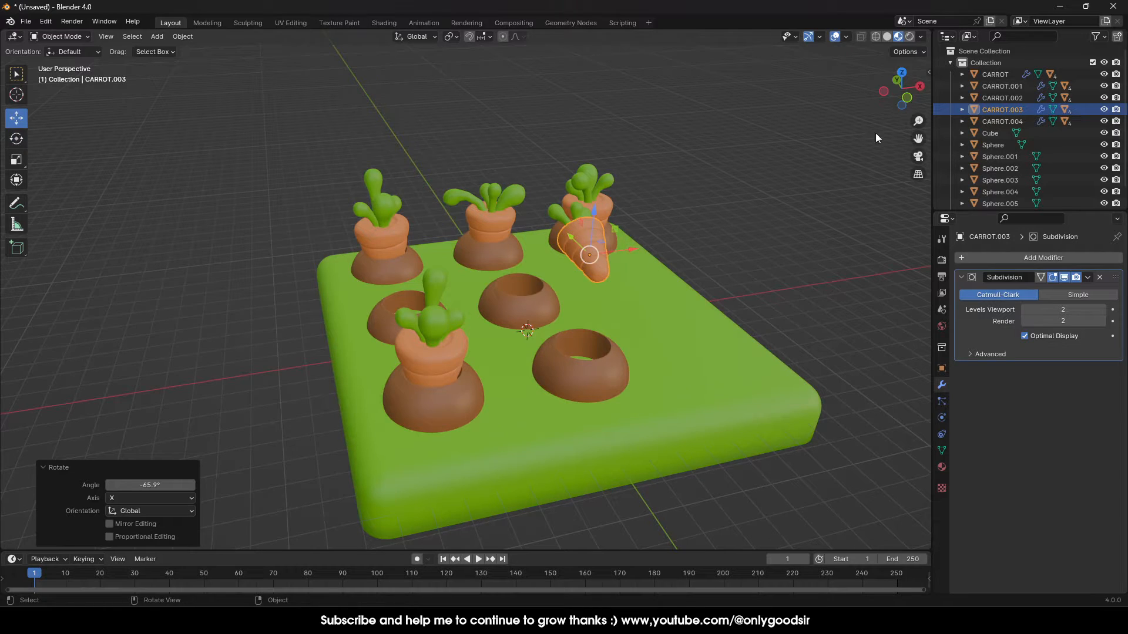
left_click(884, 91)
left_click_drag(504, 245, 538, 292)
left_click(17, 139)
left_click(17, 119)
Rotate the tipped carrot another 2.82° about the X axis, deselect it, and switch to the top view
left_click(16, 139)
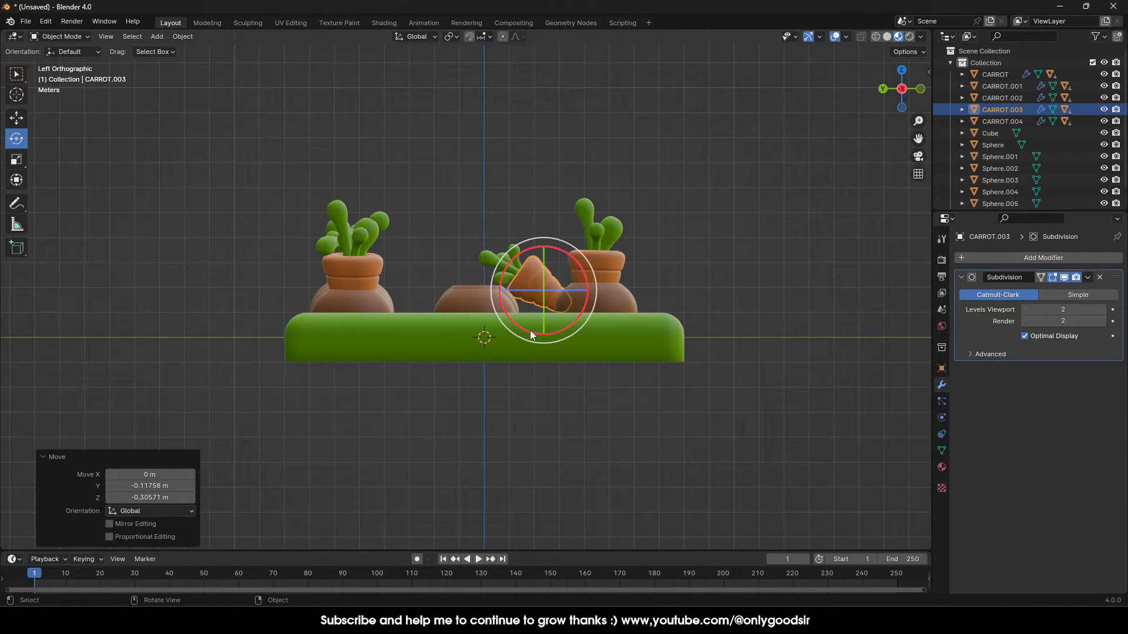
left_click_drag(530, 330, 524, 328)
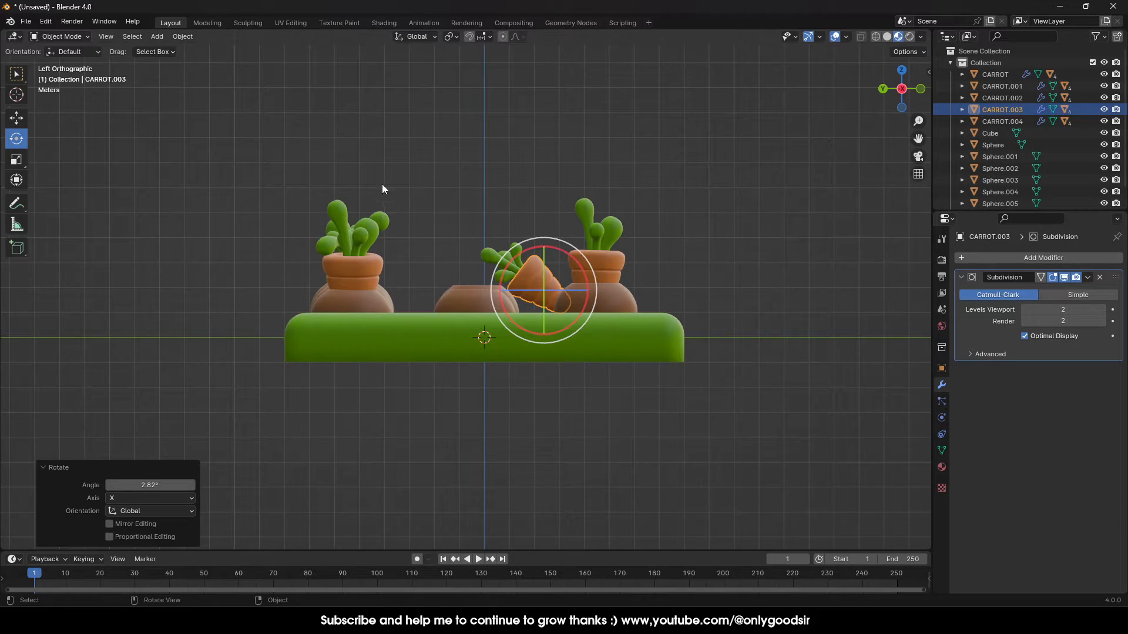
left_click(618, 157)
middle_click_drag(618, 157, 594, 295)
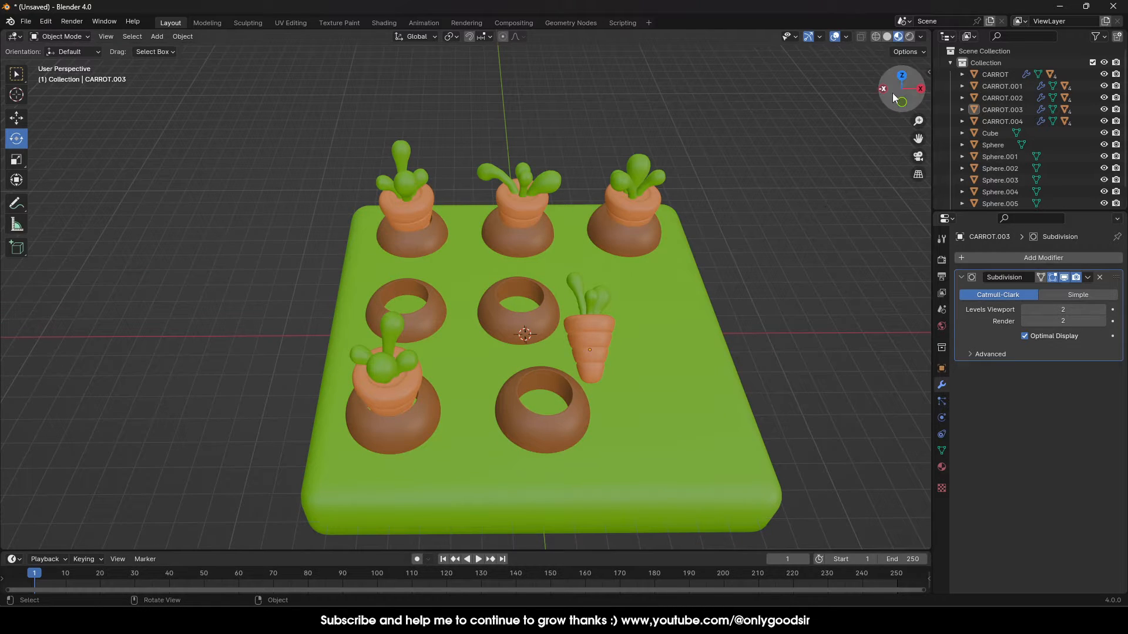
left_click(903, 79)
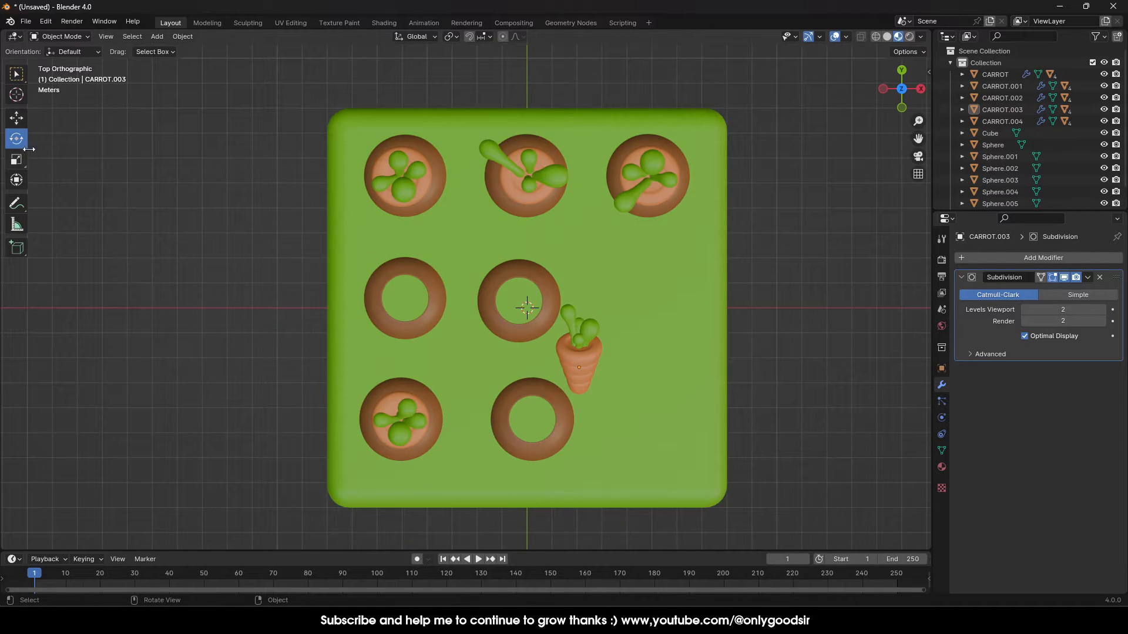
Move the loose carrot about 0.54 m toward −X and 0.59 m toward +Y, and rotate it about −24.5° around the view axis
left_click(586, 369)
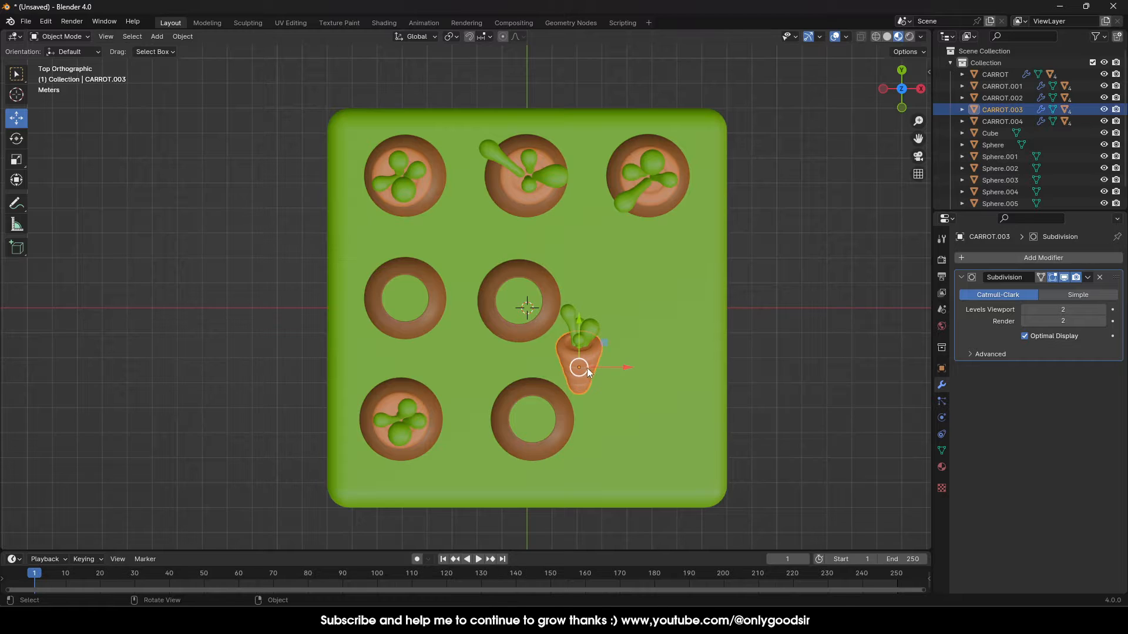
left_click_drag(587, 367, 574, 354)
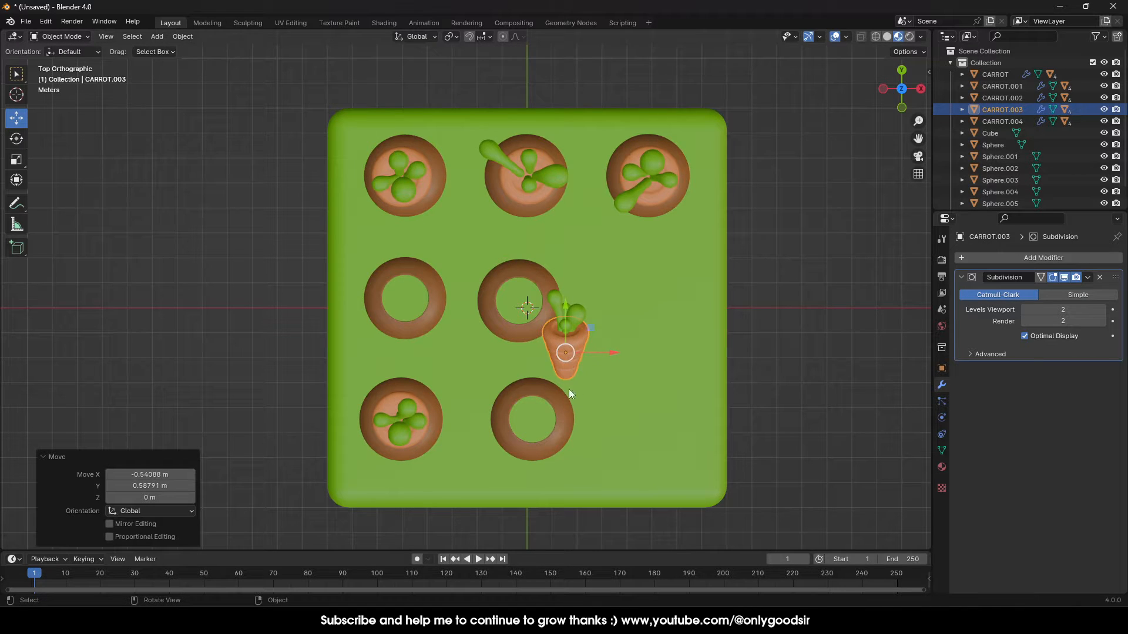
left_click(16, 141)
left_click_drag(547, 405, 562, 401)
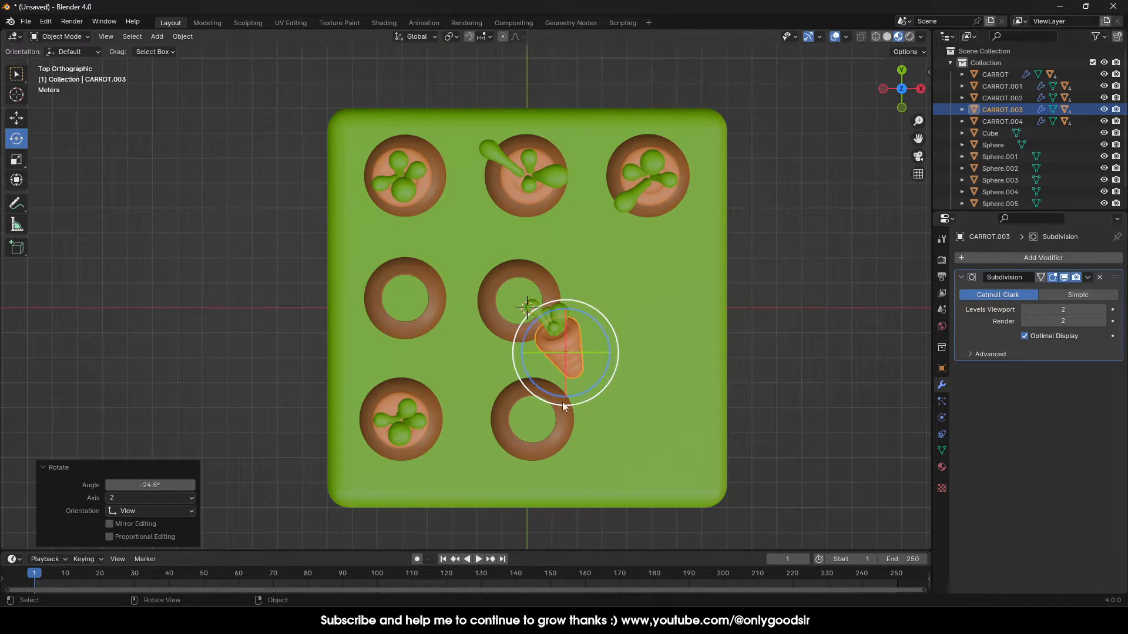
Lower the loose carrot toward the ground and shift it about 0.21 m along Y against the central soil mound
middle_click_drag(562, 401, 505, 266)
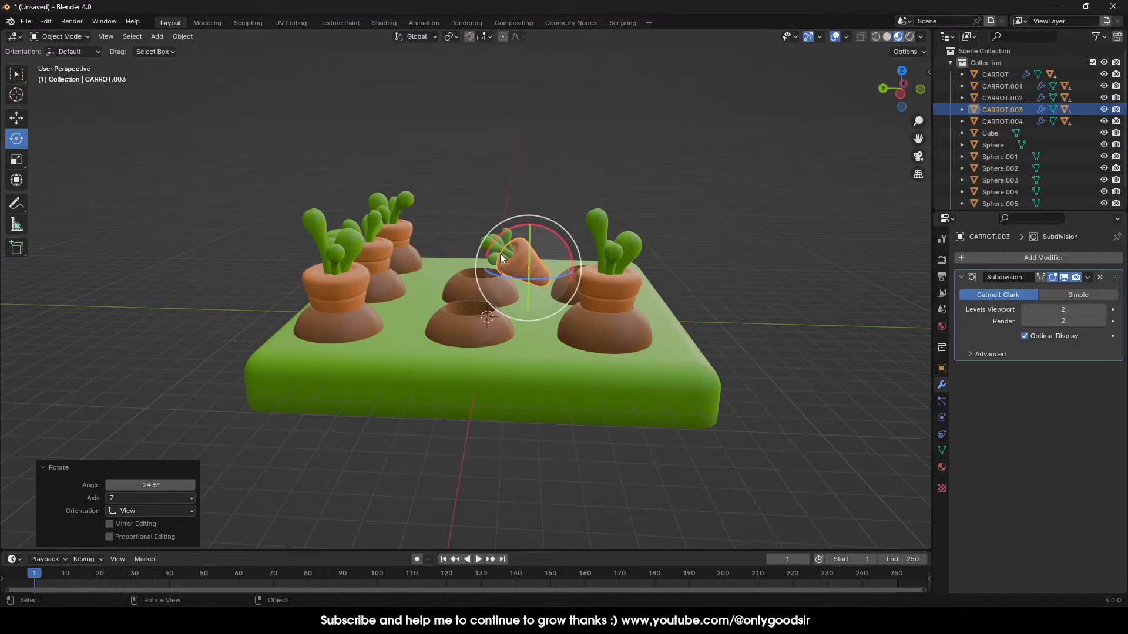
key("shift+space")
key("g")
left_click_drag(526, 270, 514, 286)
middle_click_drag(515, 286, 422, 365)
left_click_drag(560, 319, 567, 306)
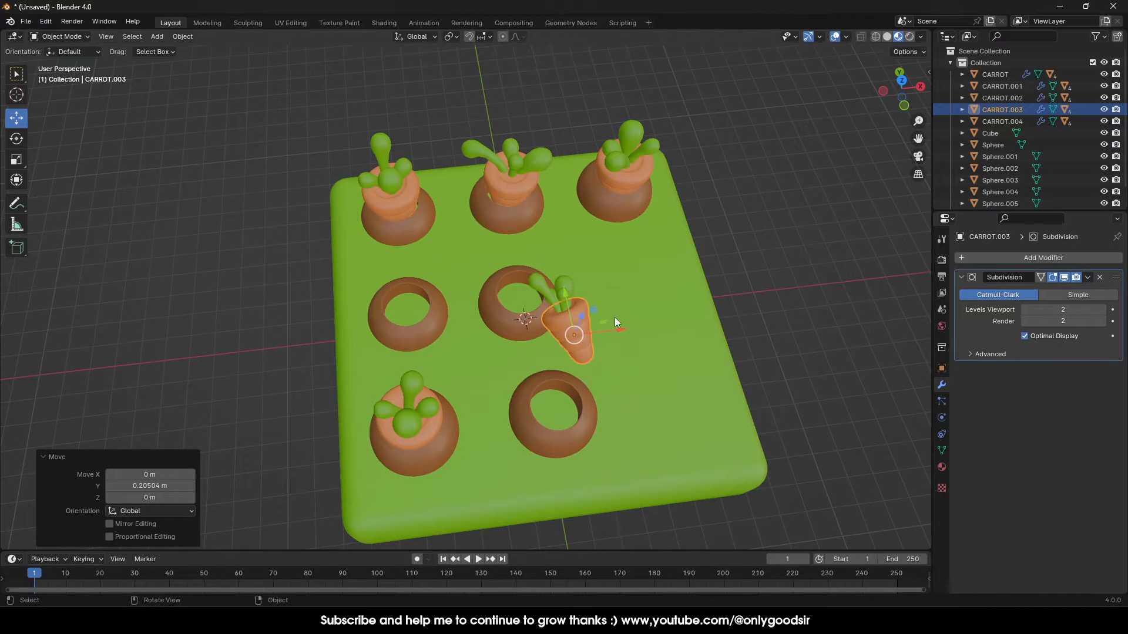
left_click(785, 318)
middle_click_drag(656, 359, 567, 399)
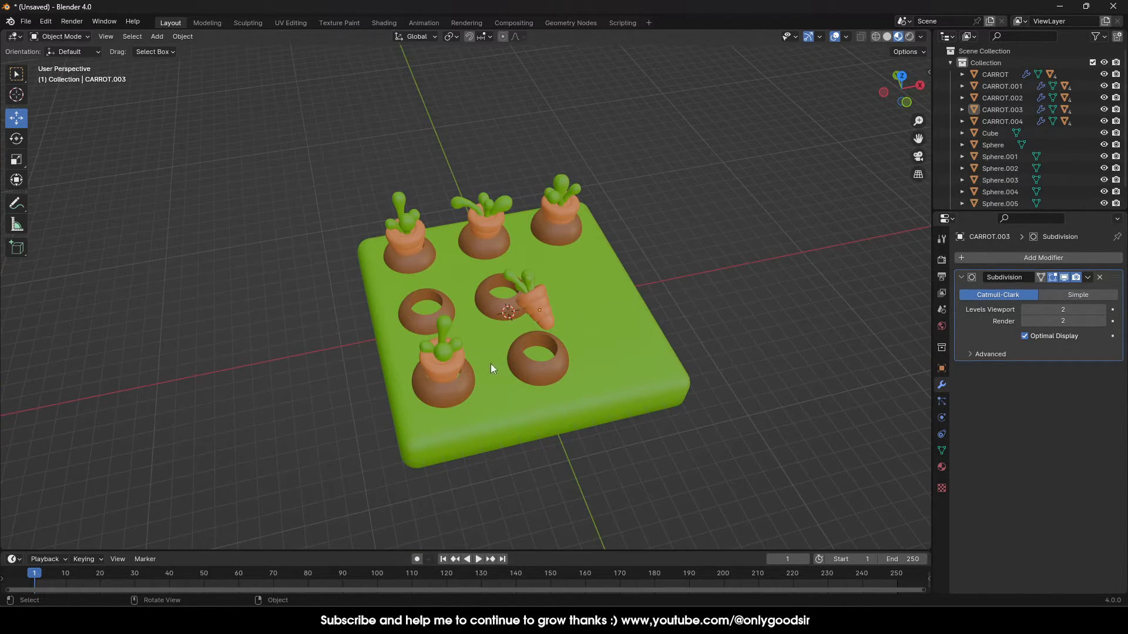
Nudge the empty soil mound at the left of the middle row slightly toward −X and about 0.27 m along Y
left_click(902, 77)
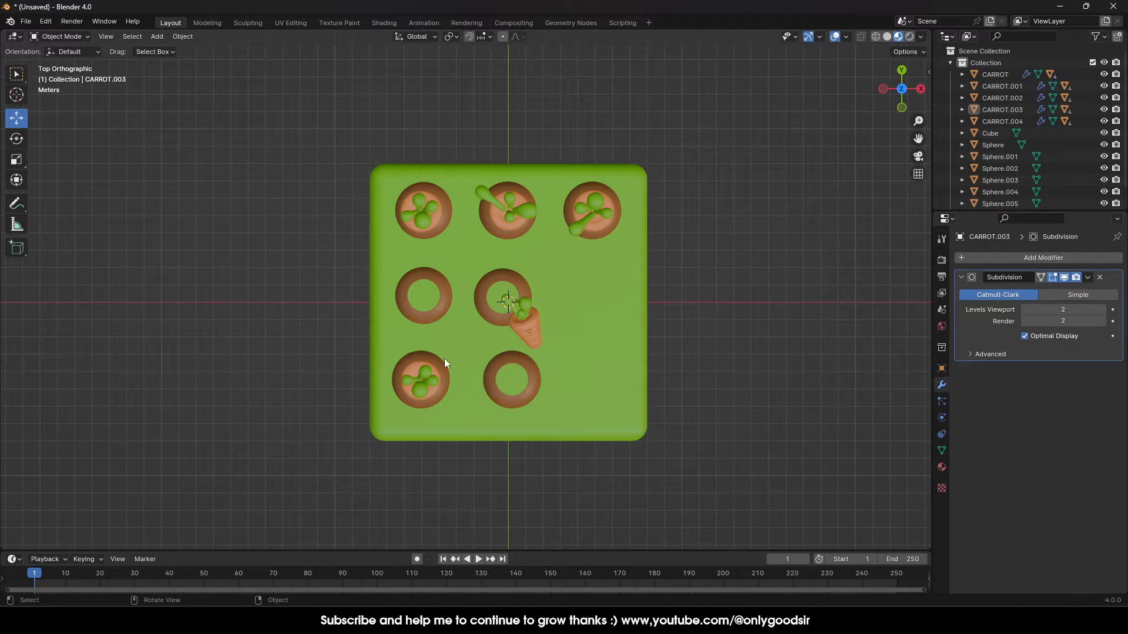
left_click(439, 312)
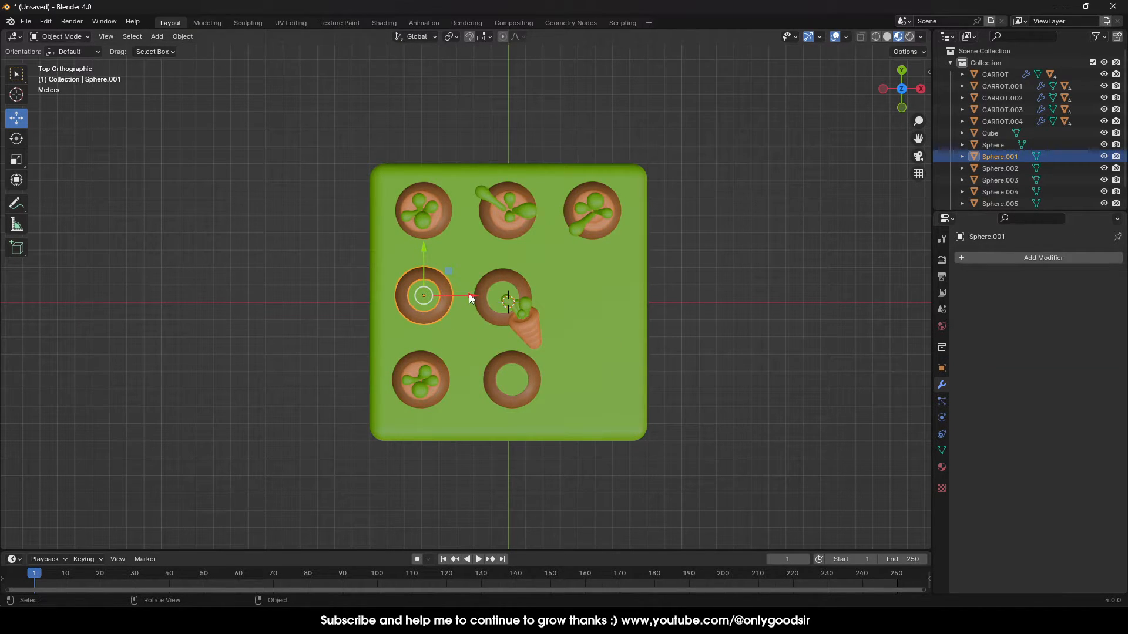
left_click_drag(469, 296, 459, 295)
left_click_drag(417, 257, 416, 252)
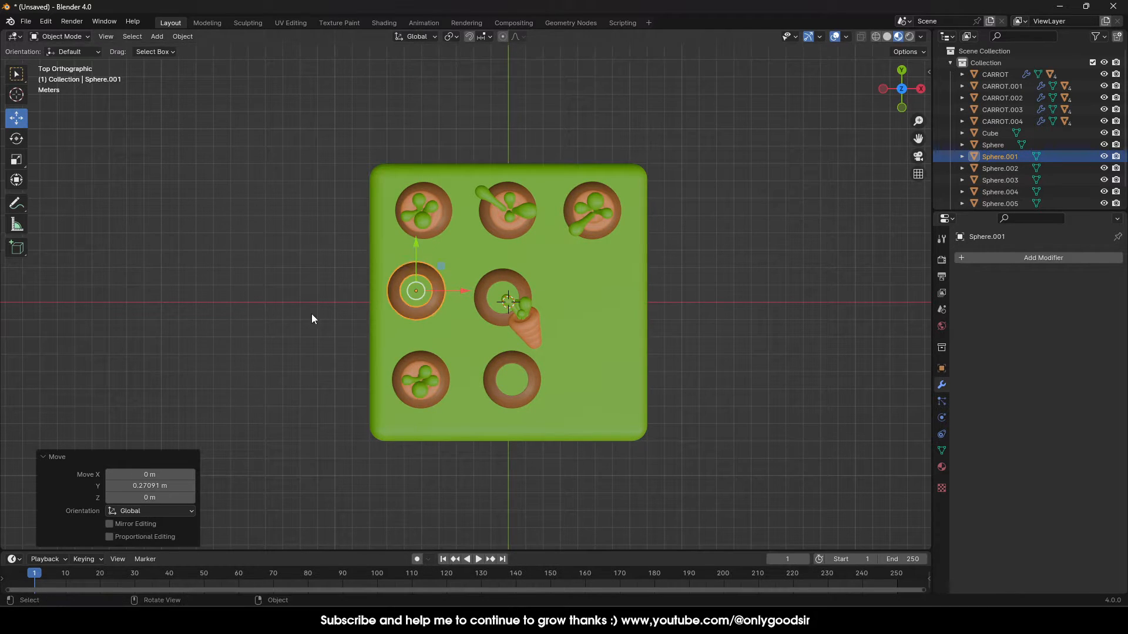
left_click(312, 314)
Shift the front-left carrot together with its soil mound slightly toward +X
left_click(436, 373)
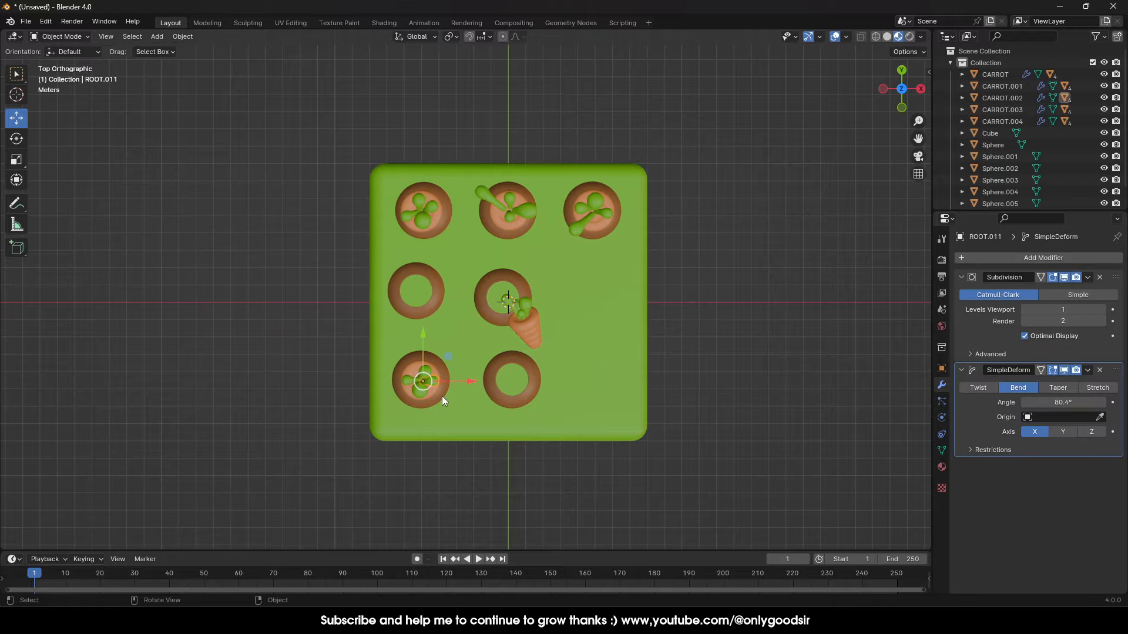
left_click(432, 396)
left_click(438, 398, "shift")
left_click_drag(466, 380, 472, 380)
left_click(344, 309)
Add a UV sphere, raise it about 1.5 m and move it along X between the two middle-row soil mounds
middle_click_drag(429, 364, 409, 315)
left_click(157, 36)
mouse_move(168, 52)
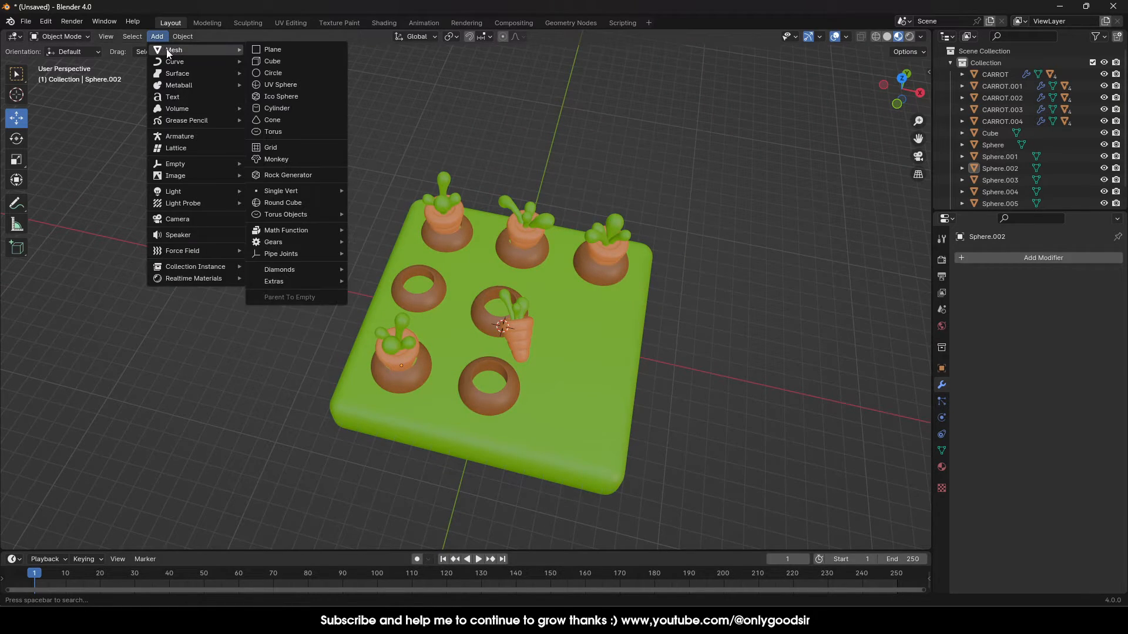
left_click(282, 85)
middle_click_drag(586, 323, 529, 298)
key("g")
key("z")
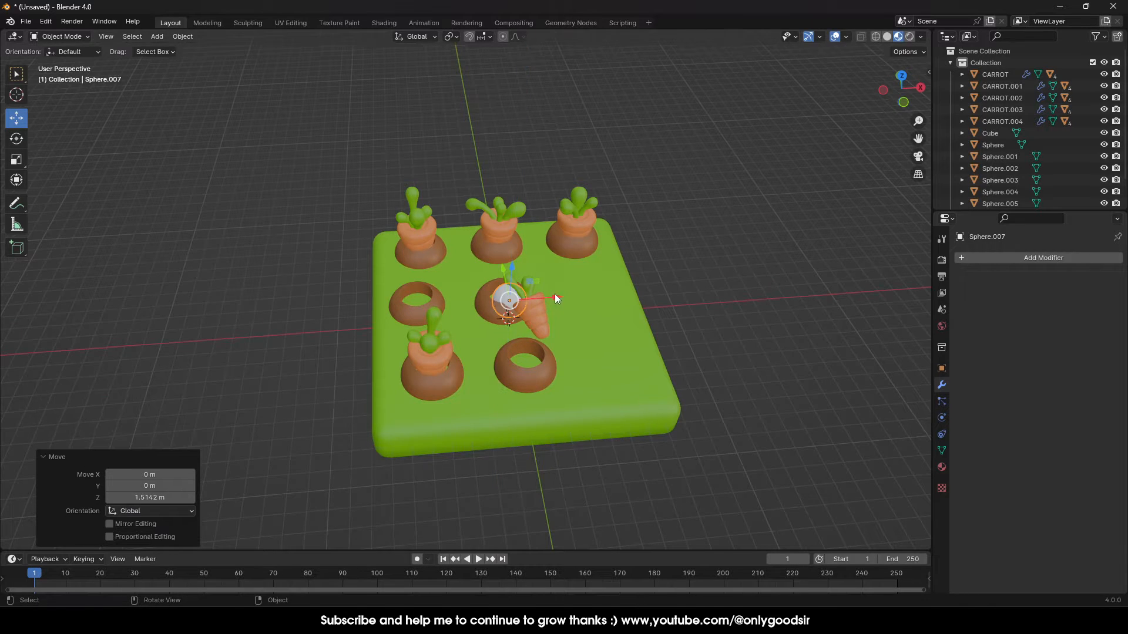
key("x")
left_click(458, 301)
Shade the new sphere smooth and scale it down to about 0.713
right_click(453, 299)
left_click(453, 298)
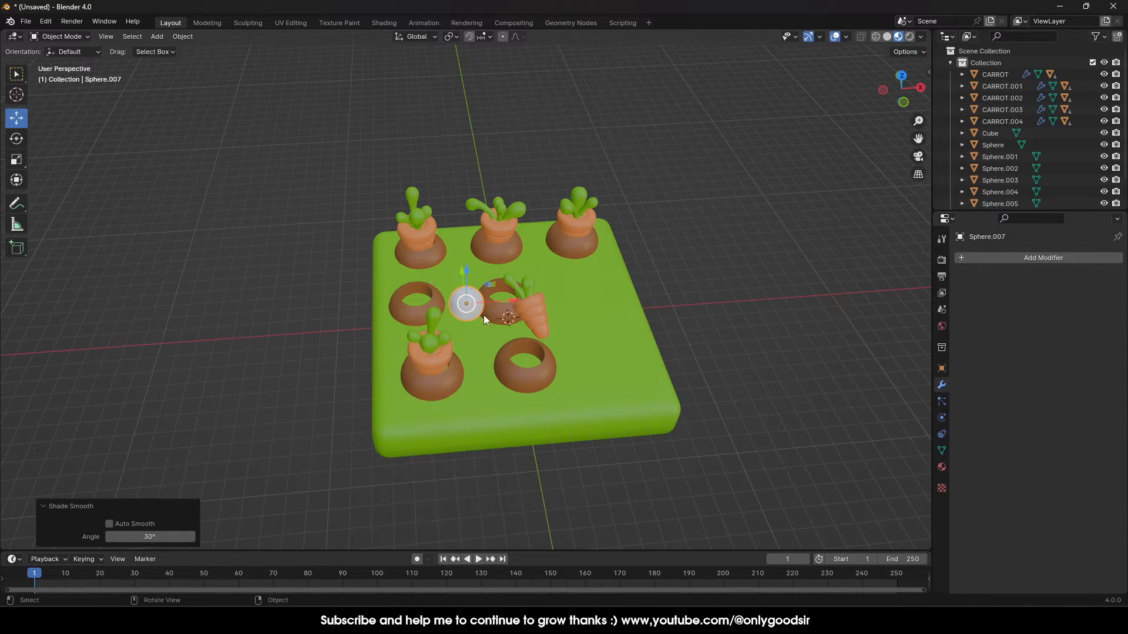
key("s")
left_click(493, 315)
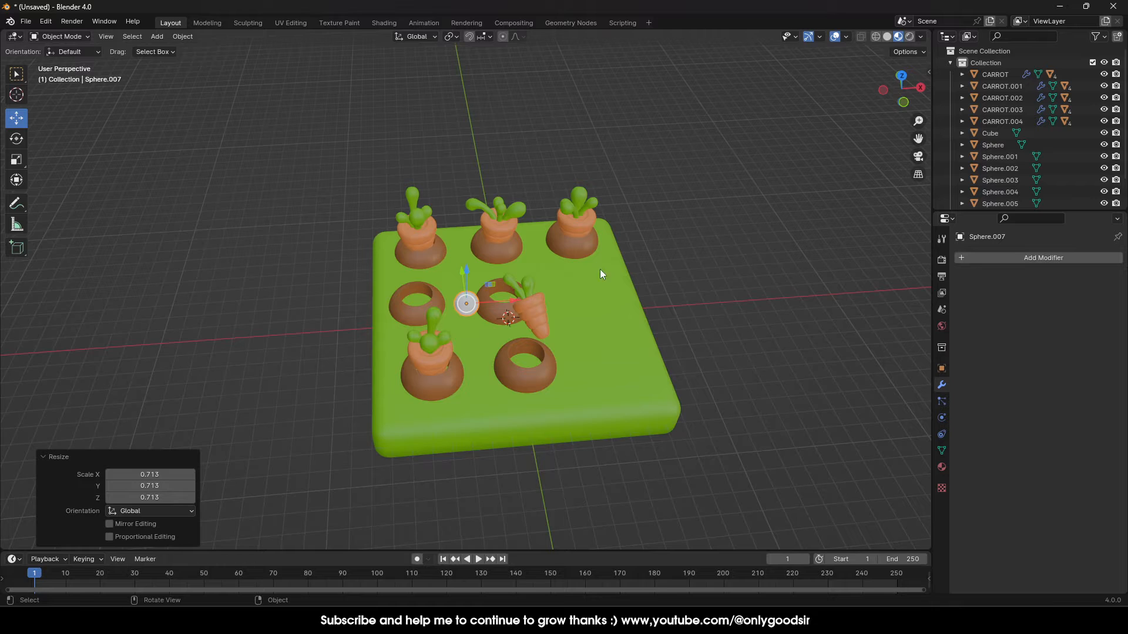
Move the sphere slightly toward −X and about 1.73 m toward −Y, into the gap between the mound rows
left_click(906, 78)
left_click_drag(504, 306, 498, 306)
left_click_drag(464, 260, 464, 290)
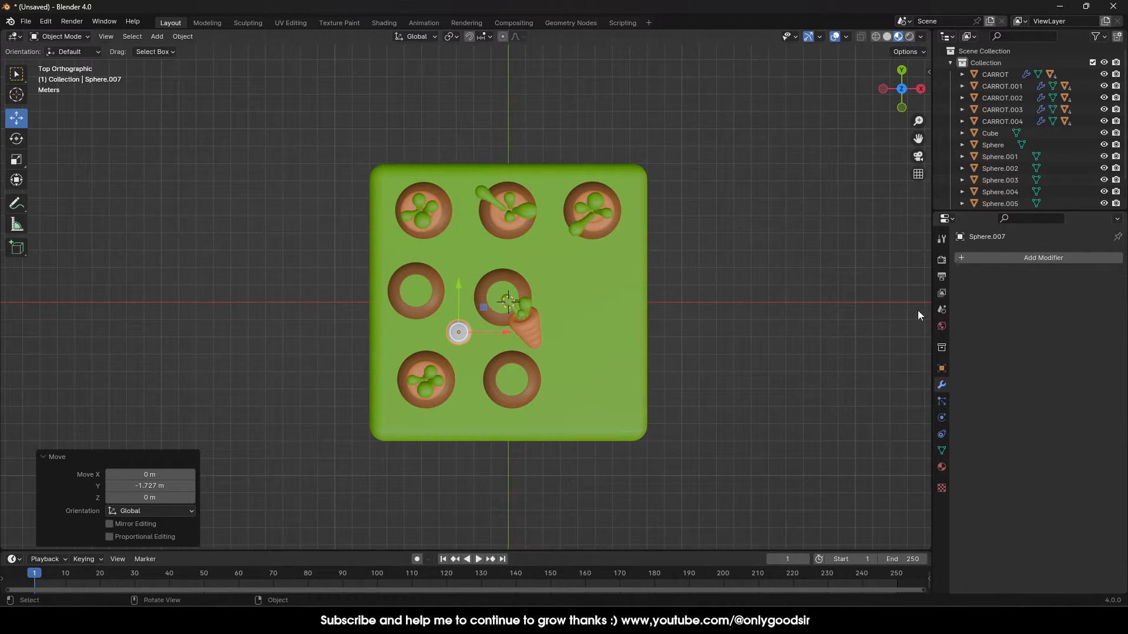
Assign the existing SOIL material to the small sphere
left_click(942, 467)
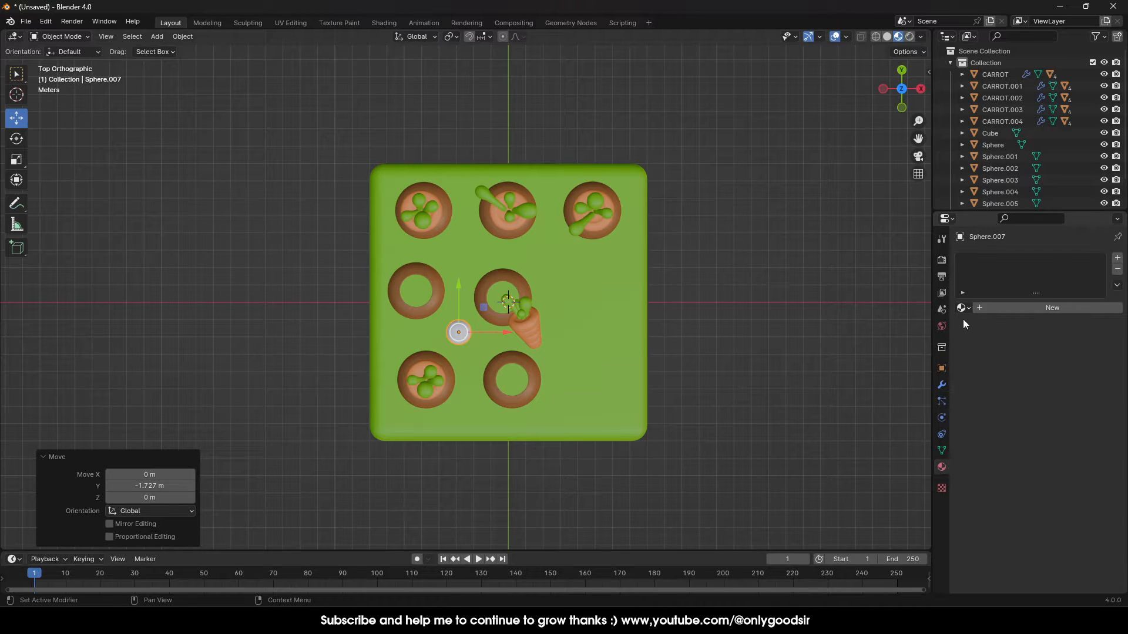
left_click(964, 310)
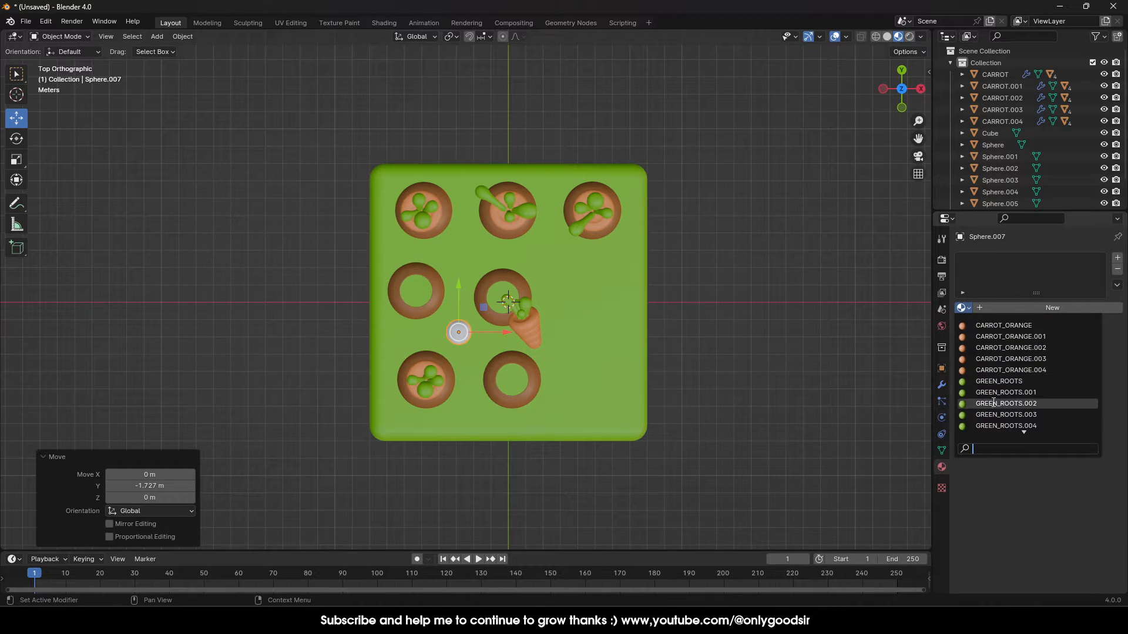
left_click(993, 425)
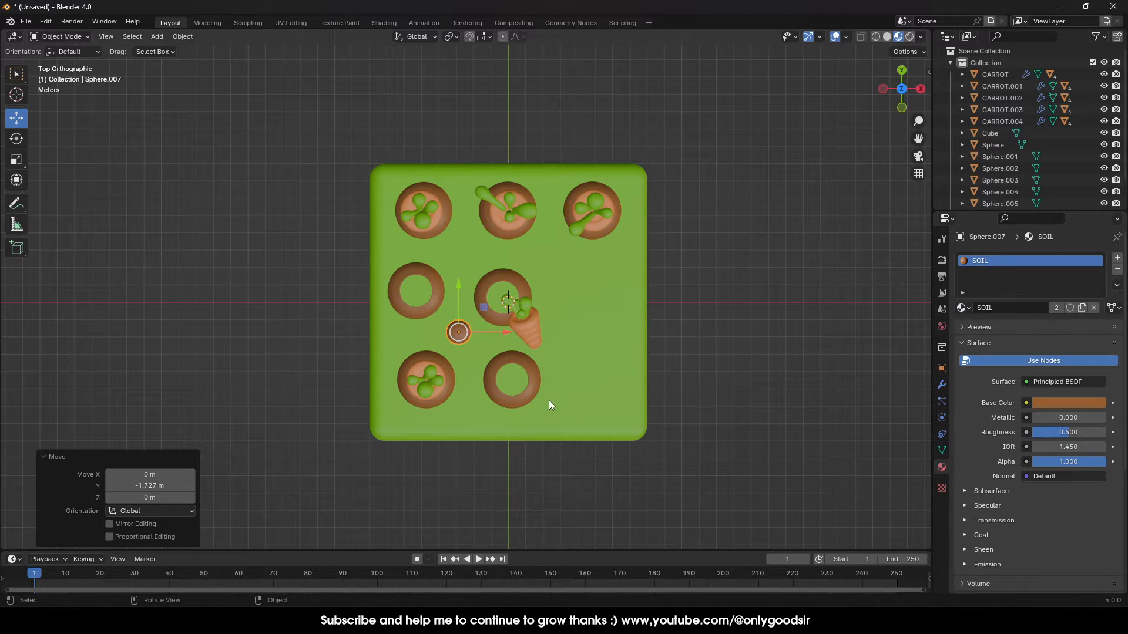
Lower the soil ball about 0.64 m onto the grass and scale it down to about 0.793
middle_click_drag(549, 401, 504, 242)
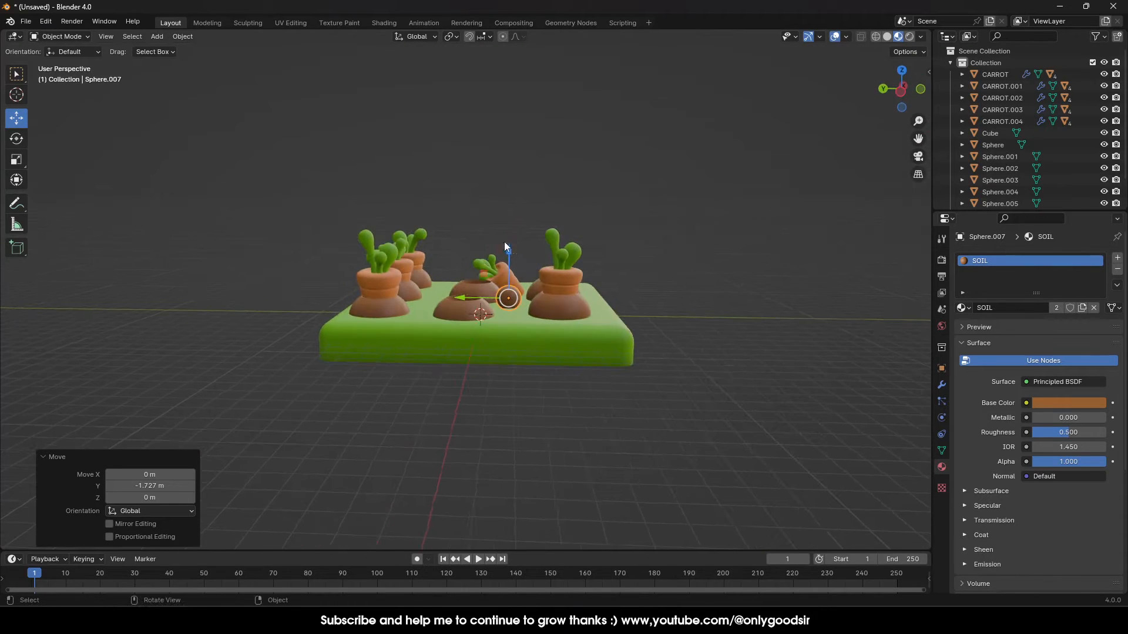
left_click_drag(504, 243, 512, 262)
middle_click_drag(548, 273, 594, 386)
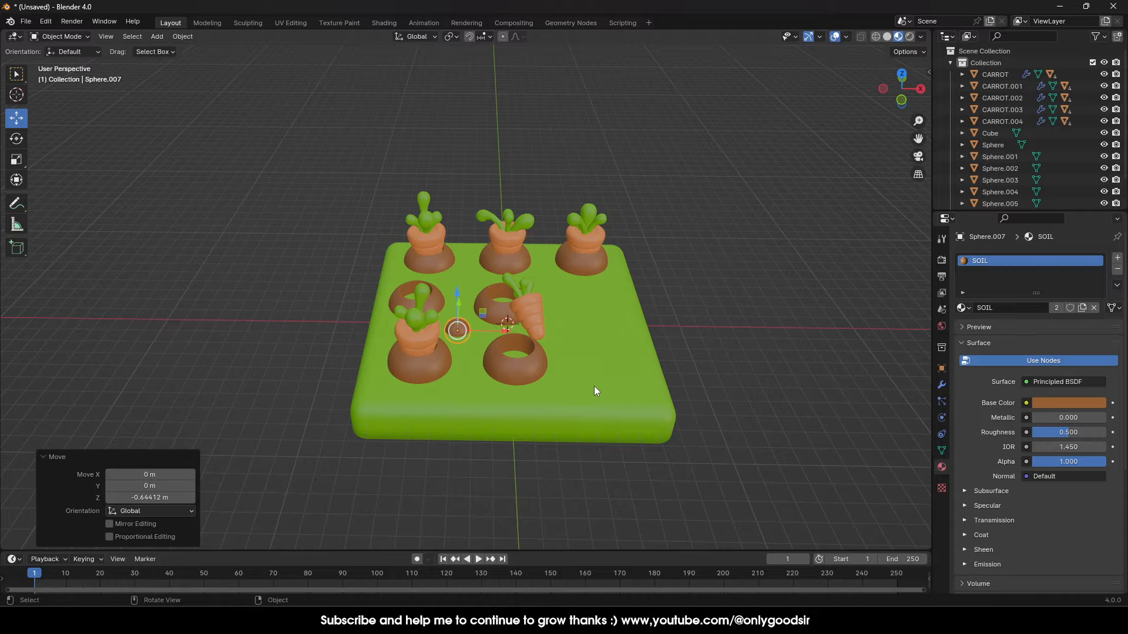
key("s")
left_click(566, 383)
Move the soil ball near the left edge of the grass block, between the middle and front mounds
left_click(901, 76)
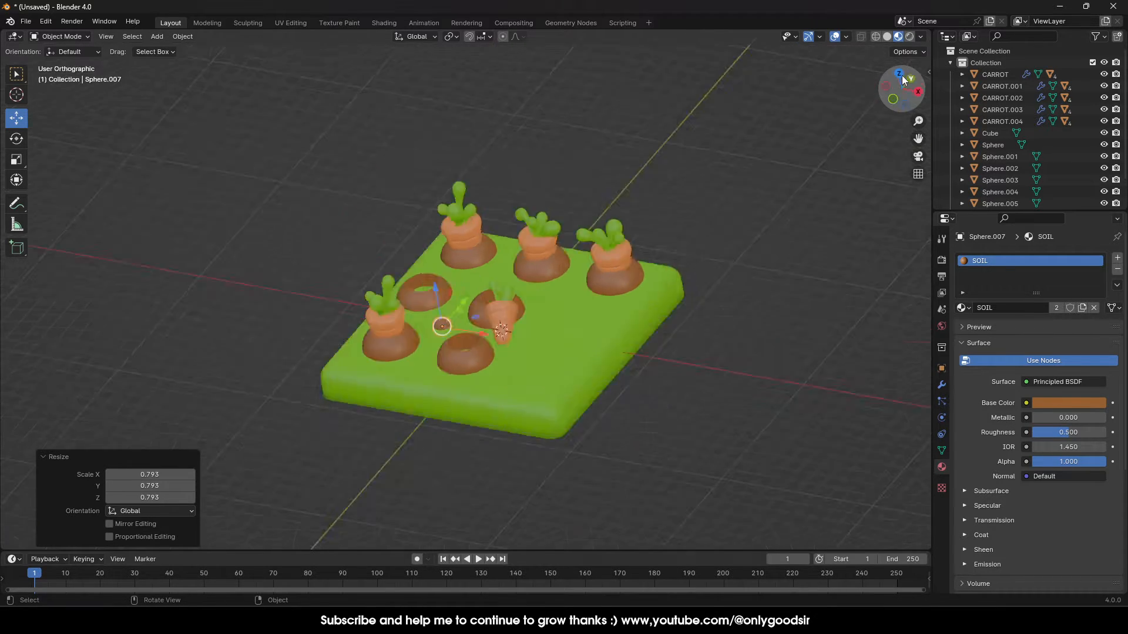
left_click(902, 69)
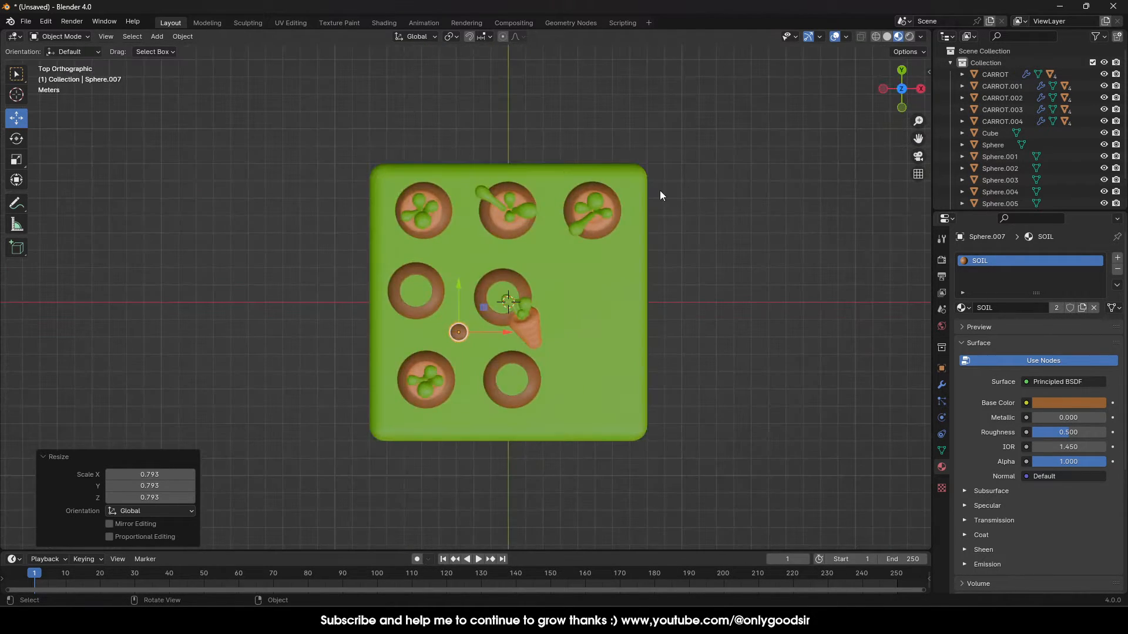
left_click_drag(459, 332, 404, 340)
Copy the soil ball and place the copy against the left side of the back-middle mound
key("ctrl+c")
key("ctrl+v")
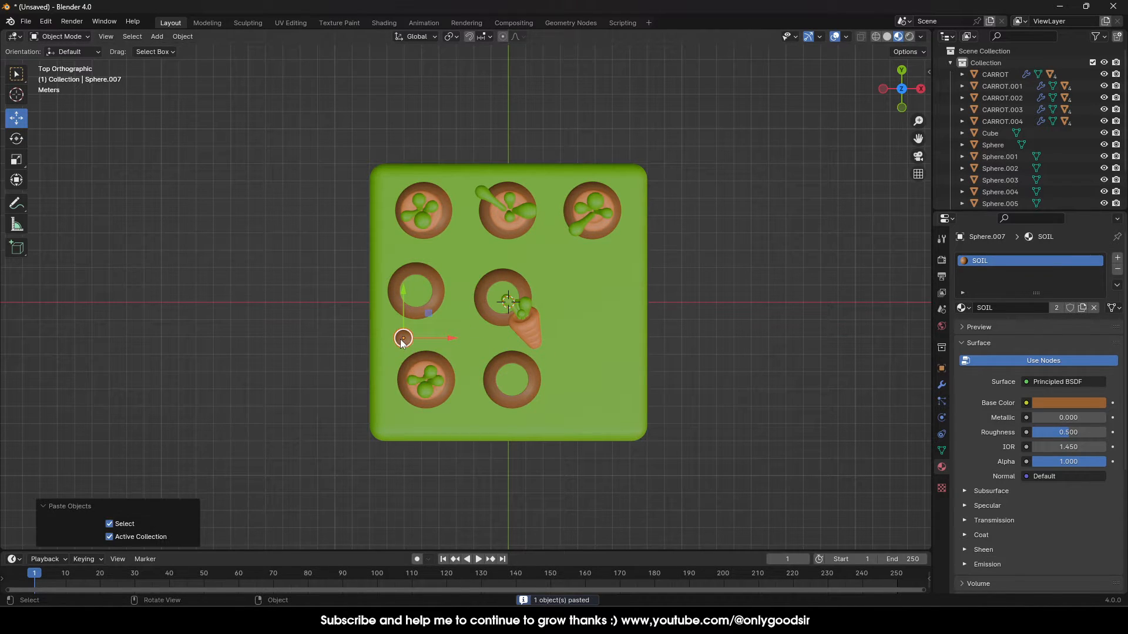
key("g")
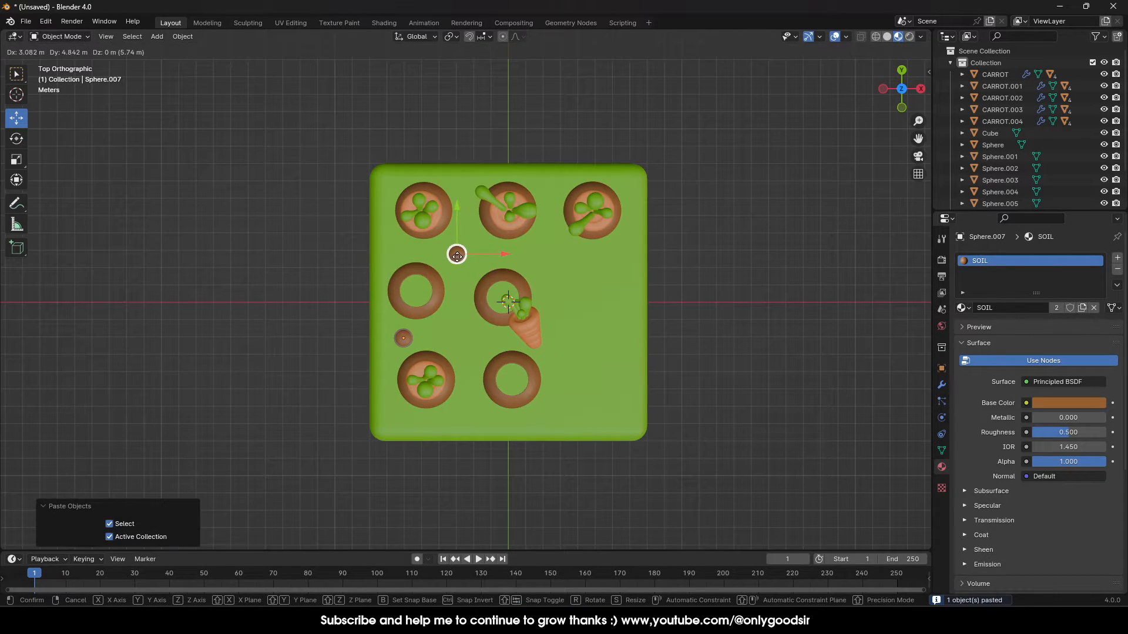
left_click(479, 222)
Paste another soil ball and place it just behind and left of the front-middle mound
key("ctrl+z")
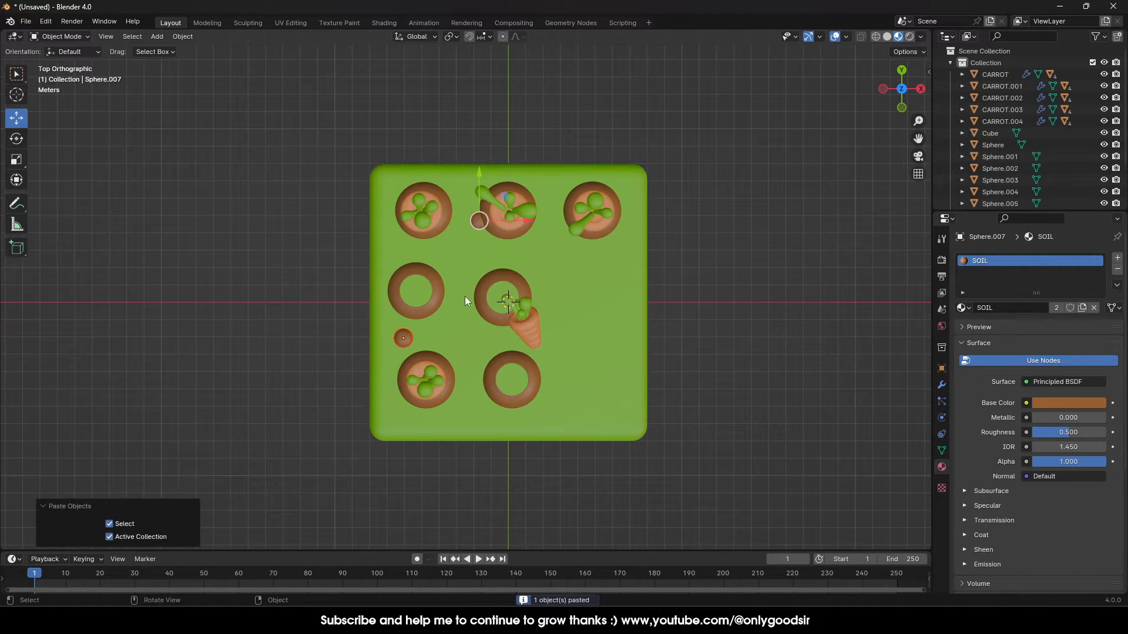
key("ctrl+v")
key("g")
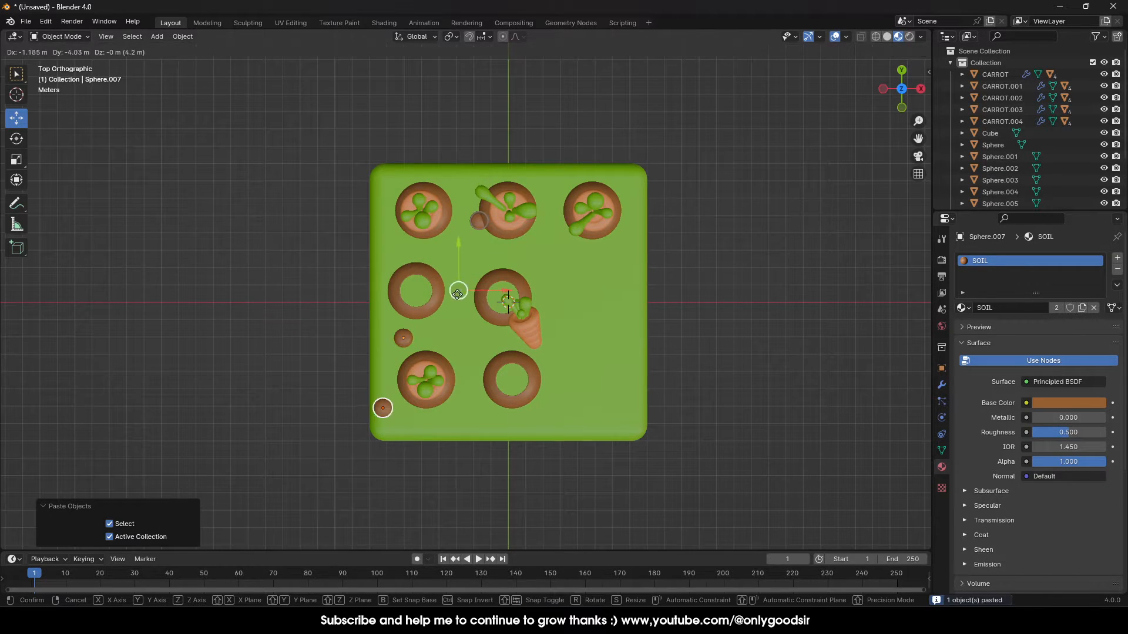
left_click(527, 299)
key("g")
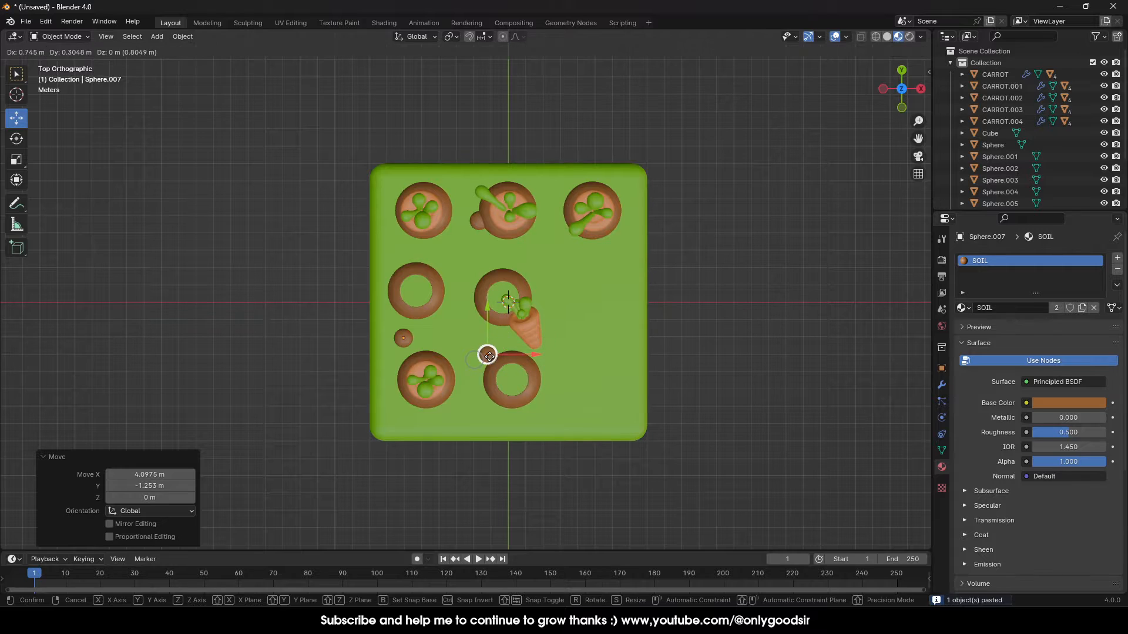
left_click(479, 346)
key("g")
left_click(476, 355)
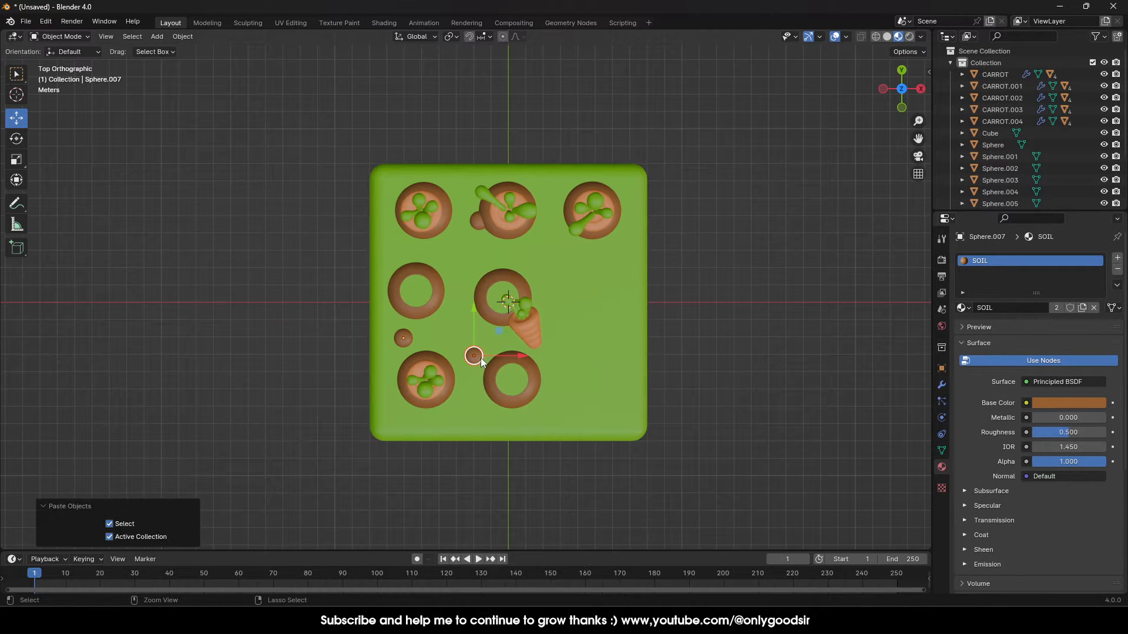
Paste two more soil balls, placing one between the two front mounds and one near the front-right corner of the grass
key("ctrl+v")
key("g")
left_click(466, 379)
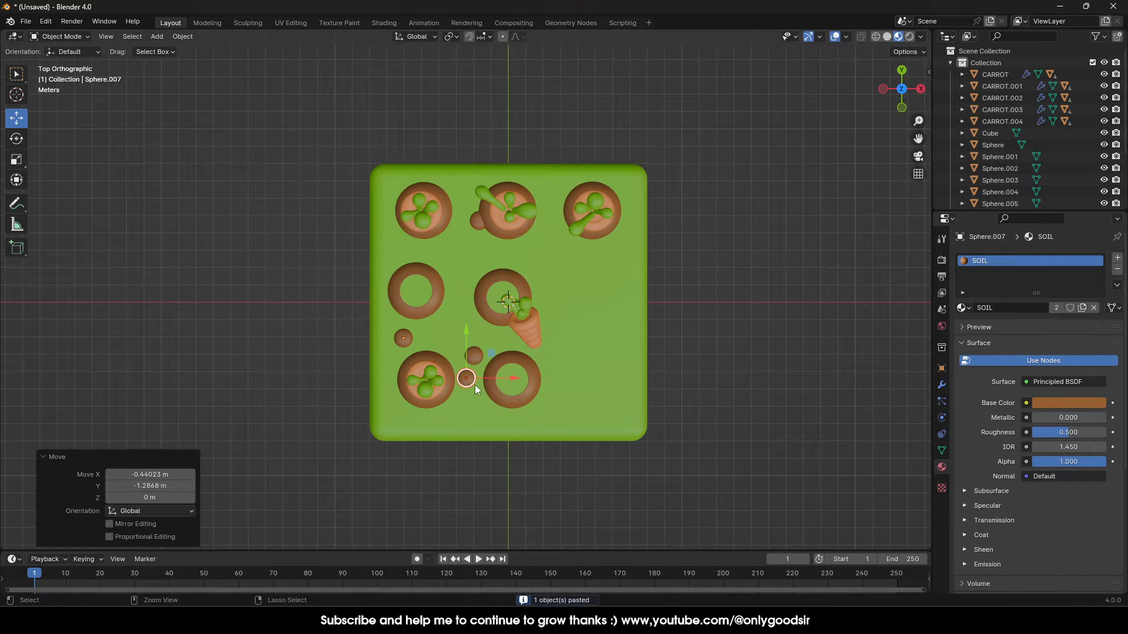
key("ctrl+v")
left_click_drag(469, 382, 590, 416)
Paste four further soil balls and spread them between the back mounds, before the back-right mound, at the left edge and on the right side
key("ctrl+v")
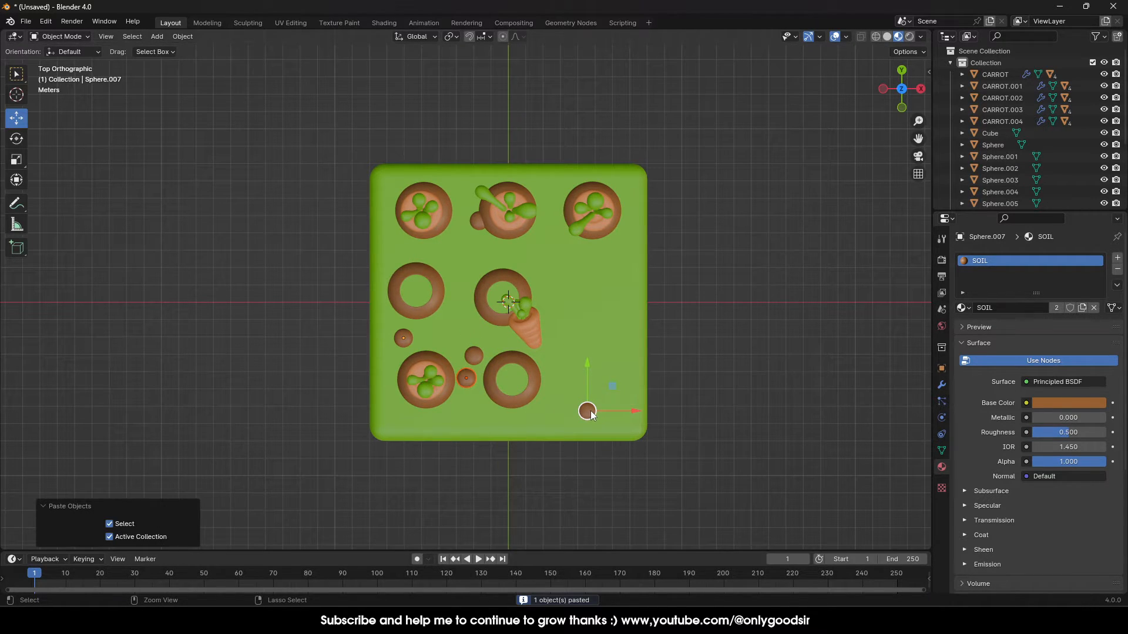
key("g")
left_click(576, 375)
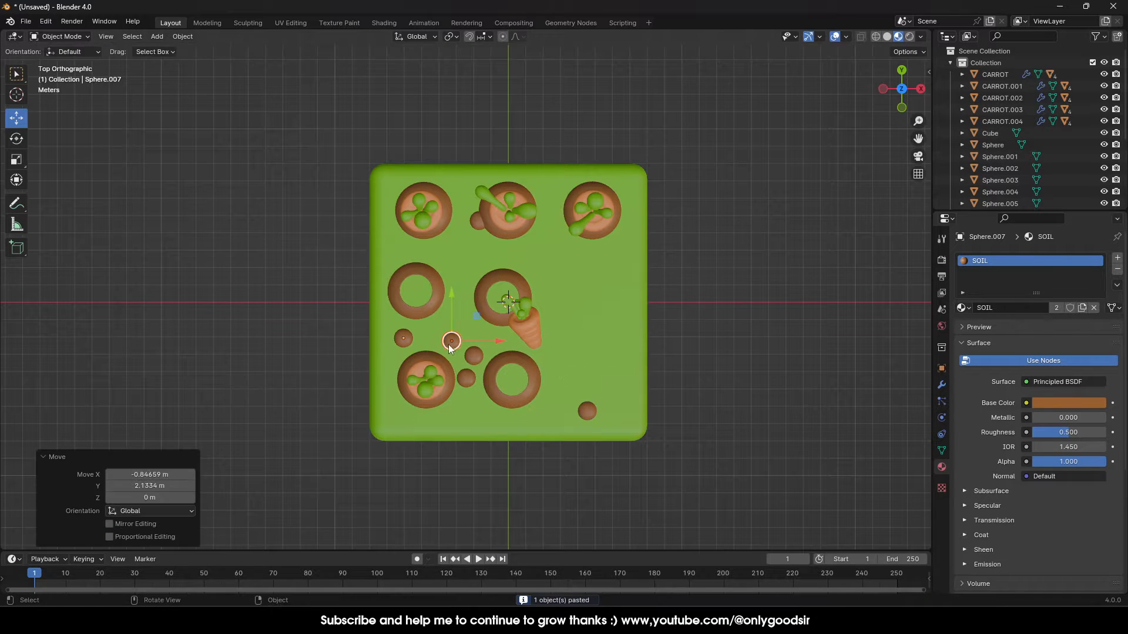
left_click_drag(450, 342, 559, 249)
key("ctrl+v")
key("ctrl+v")
key("ctrl+v")
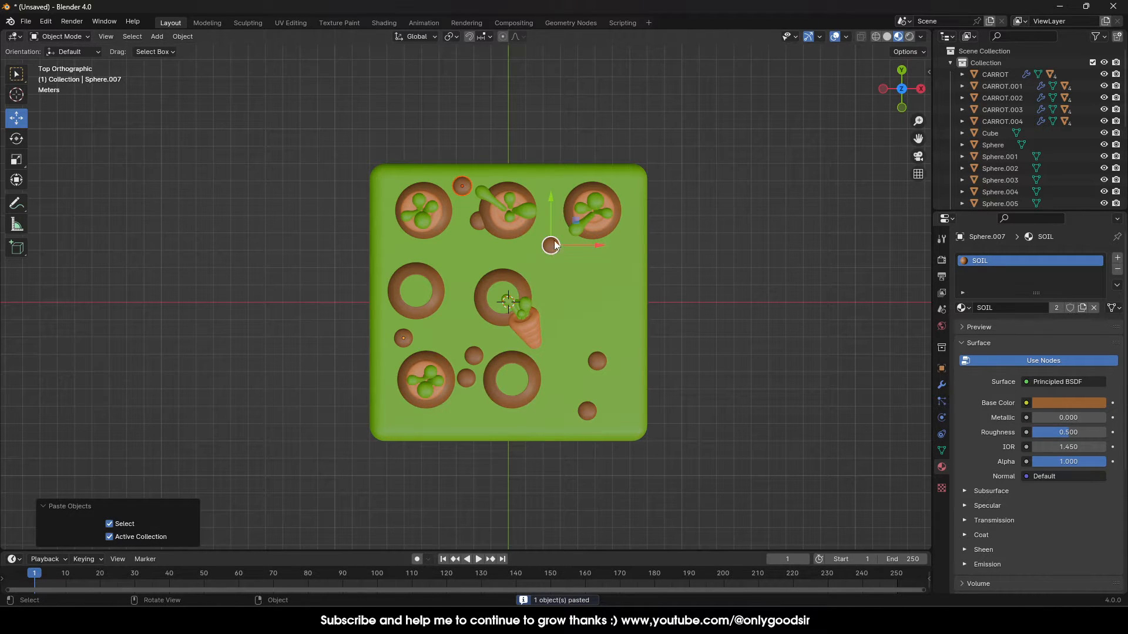
left_click_drag(556, 245, 627, 258)
left_click_drag(535, 203, 391, 243)
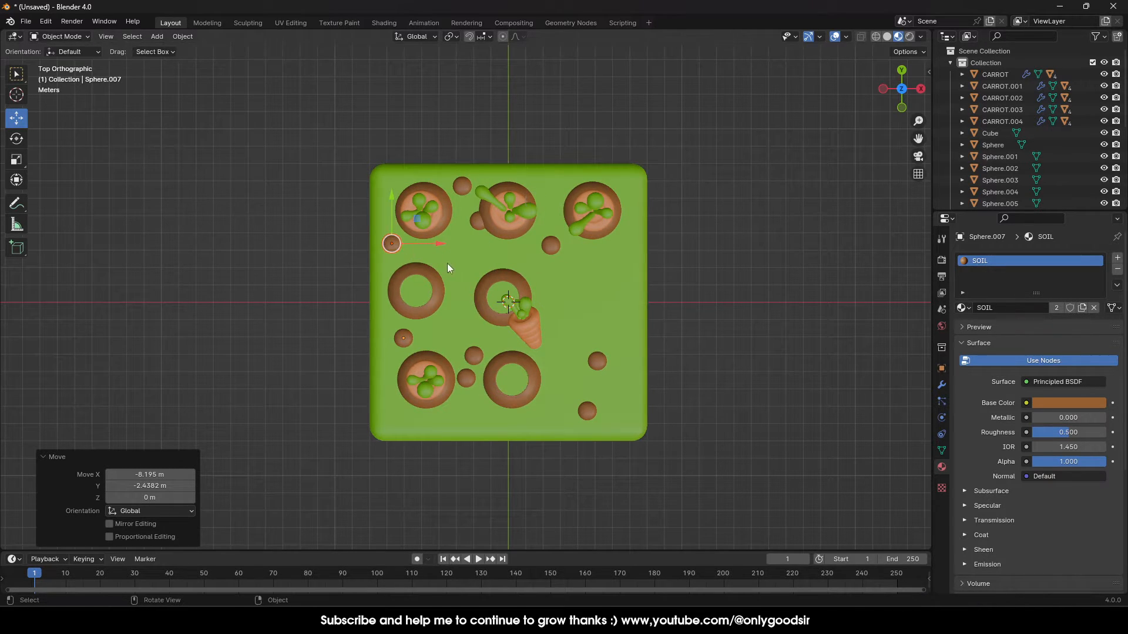
Shrink the two soil balls along the left edge, scaling the one between the middle and front mounds to about 0.770
key("s")
left_click(428, 283)
left_click(405, 342)
key("s")
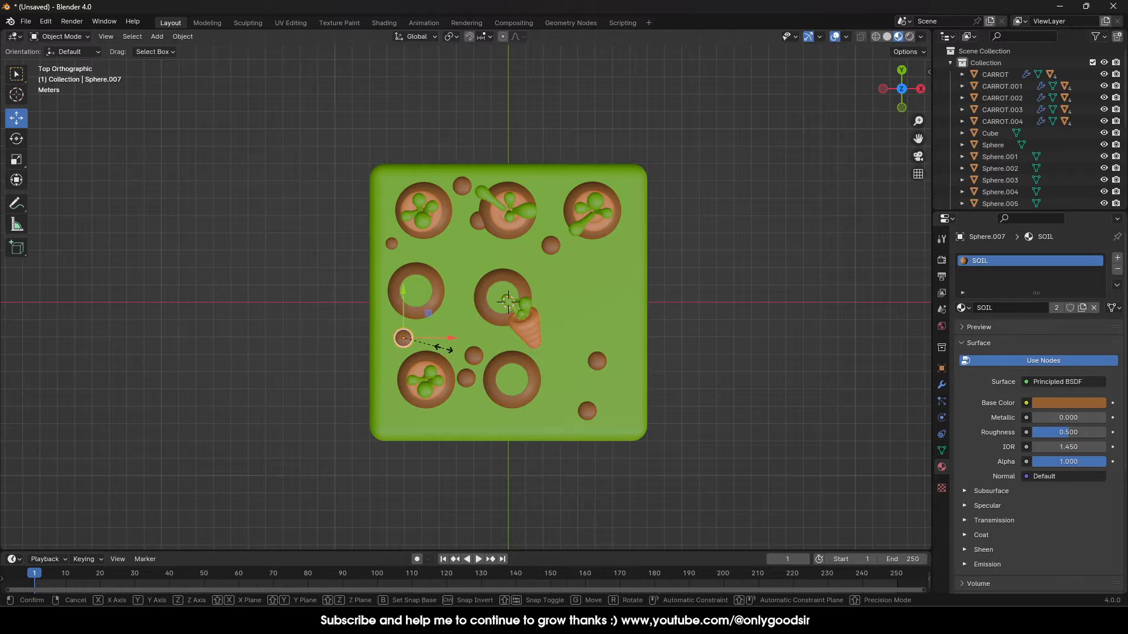
left_click(428, 348)
Duplicate the soil ball at the left edge, shrink the copy and place it beside the loose carrot's tip
key("shift+d")
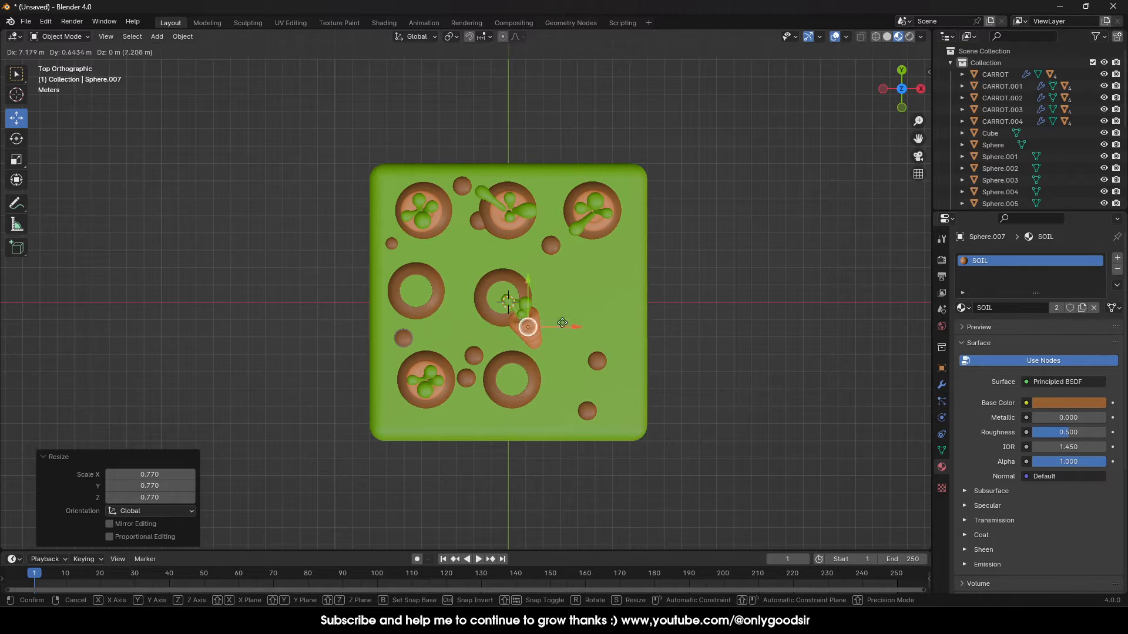
left_click(606, 295)
key("s")
left_click(609, 301)
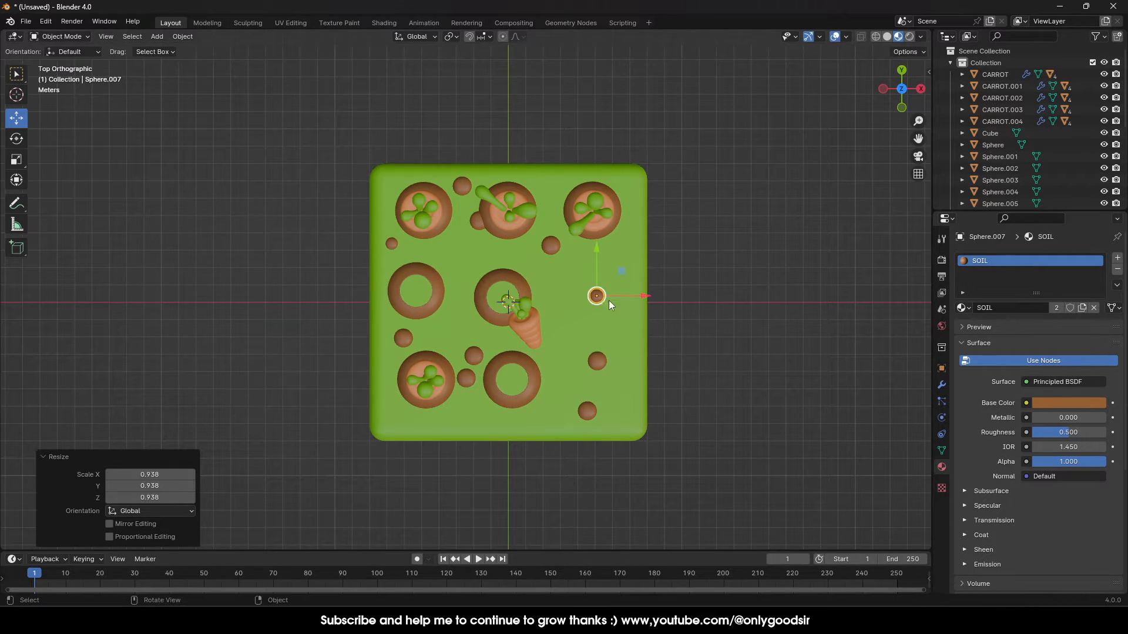
key("g")
left_click(560, 294)
key("s")
left_click(558, 293)
left_click_drag(548, 289, 552, 354)
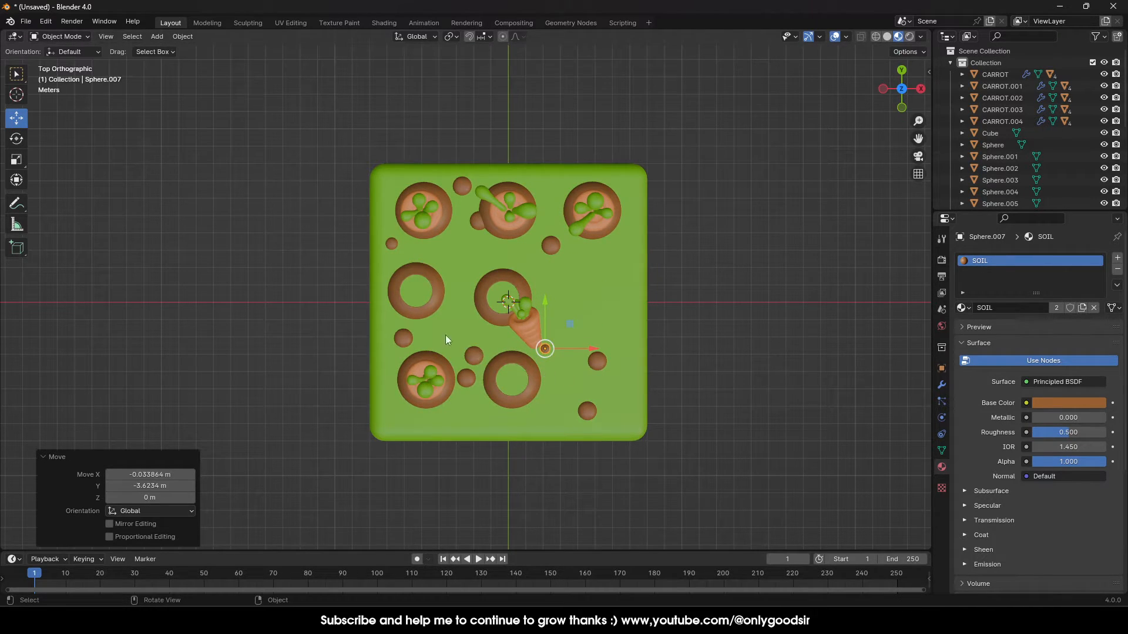
Shrink one of the overlapping soil balls between the two front mounds and move it forward, just before the gap
left_click(466, 378)
key("s")
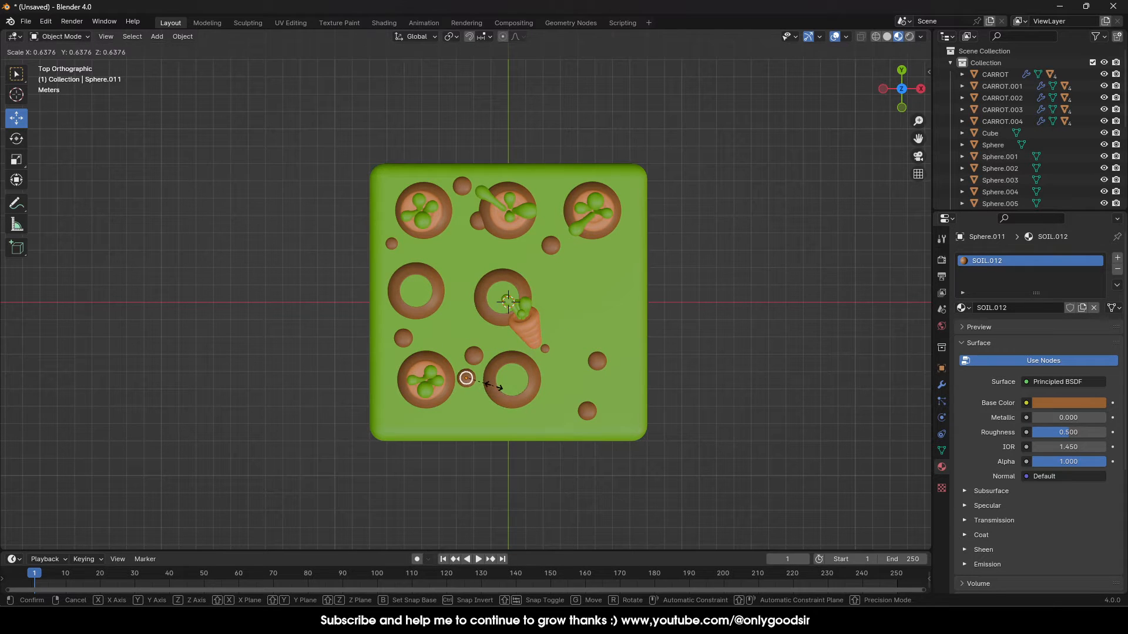
left_click(493, 386)
left_click_drag(469, 379, 481, 415)
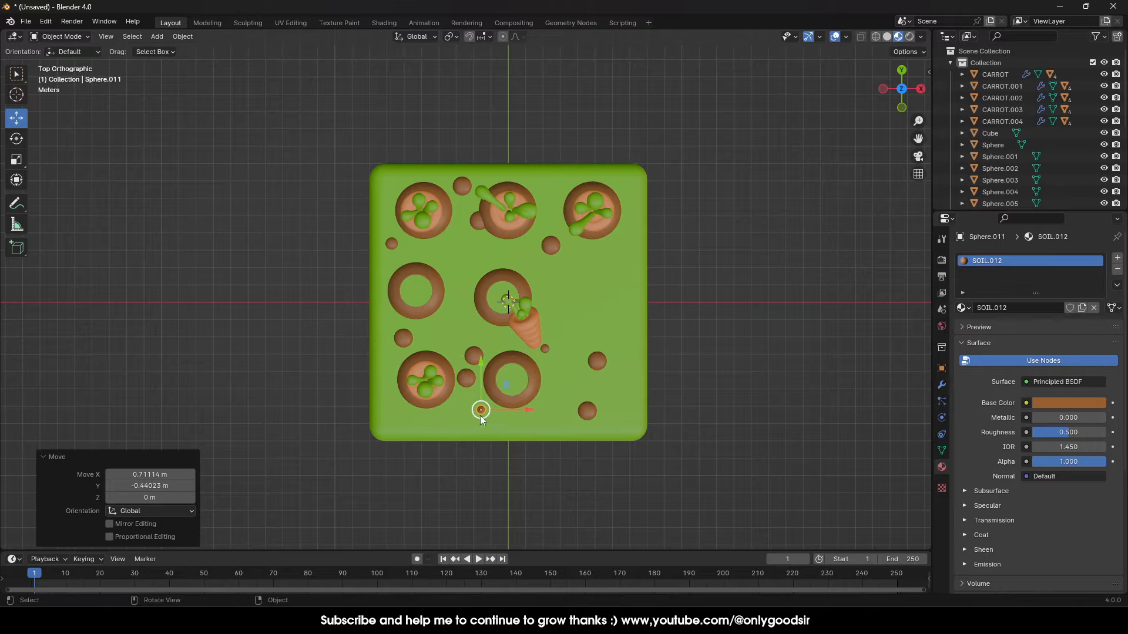
Scale the soil ball left between the front mounds to about 0.516 and shrink the one near the front-right corner
left_click(469, 379)
key("s")
left_click(483, 389)
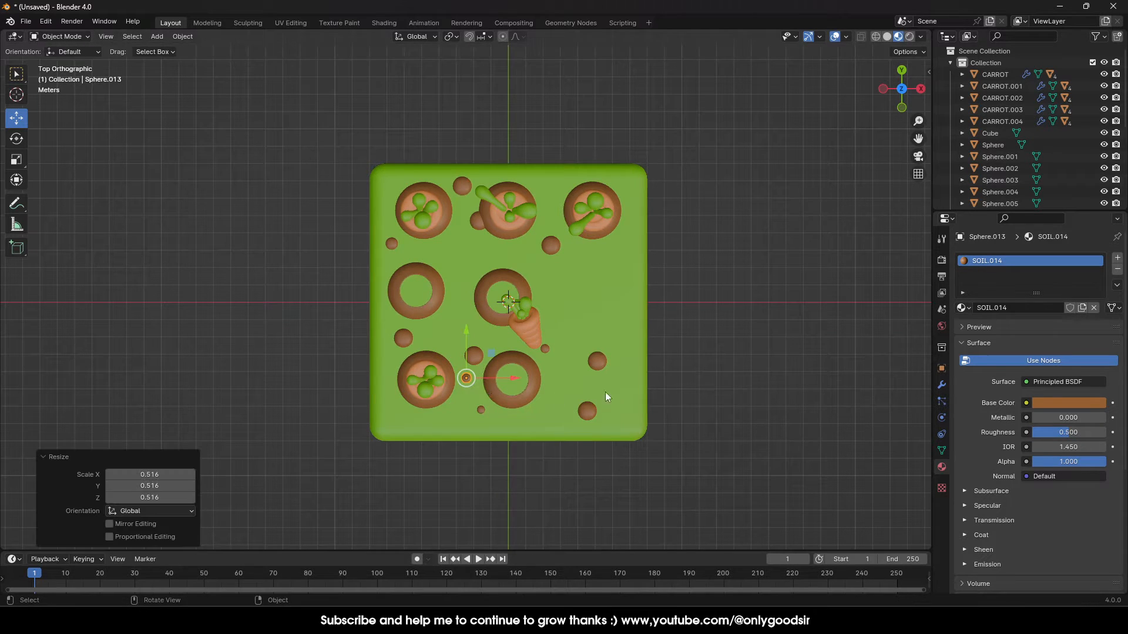
left_click(591, 410)
key("s")
left_click(598, 413)
Enlarge the soil ball behind the front-right one and sink it about 0.24 m into the grass
left_click(602, 364)
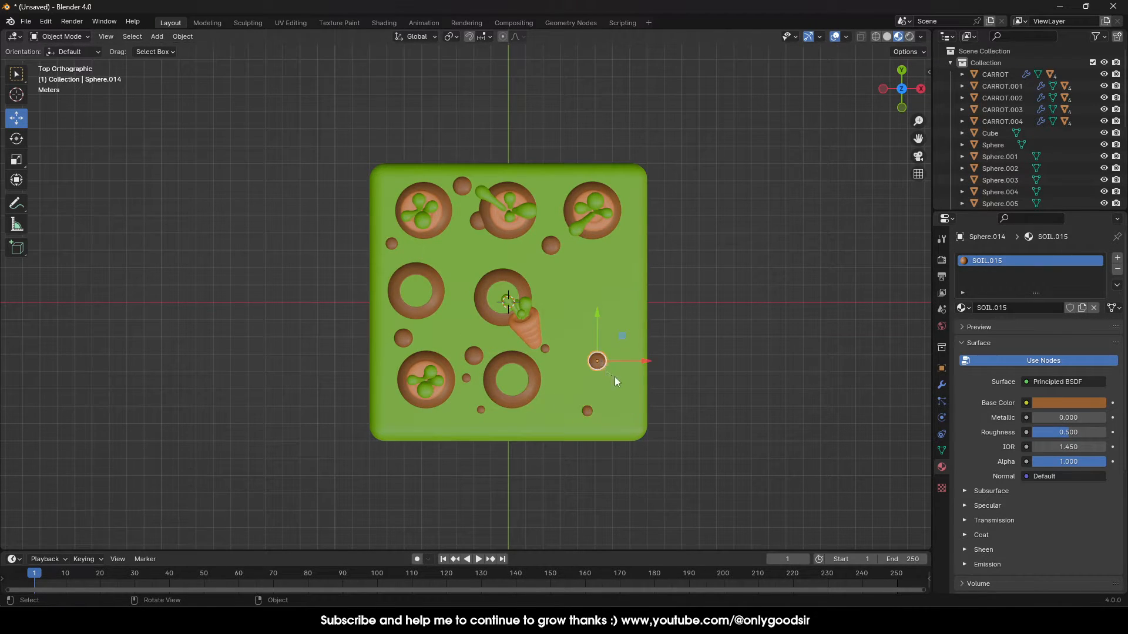
key("s")
left_click(628, 376)
middle_click_drag(681, 372, 661, 246)
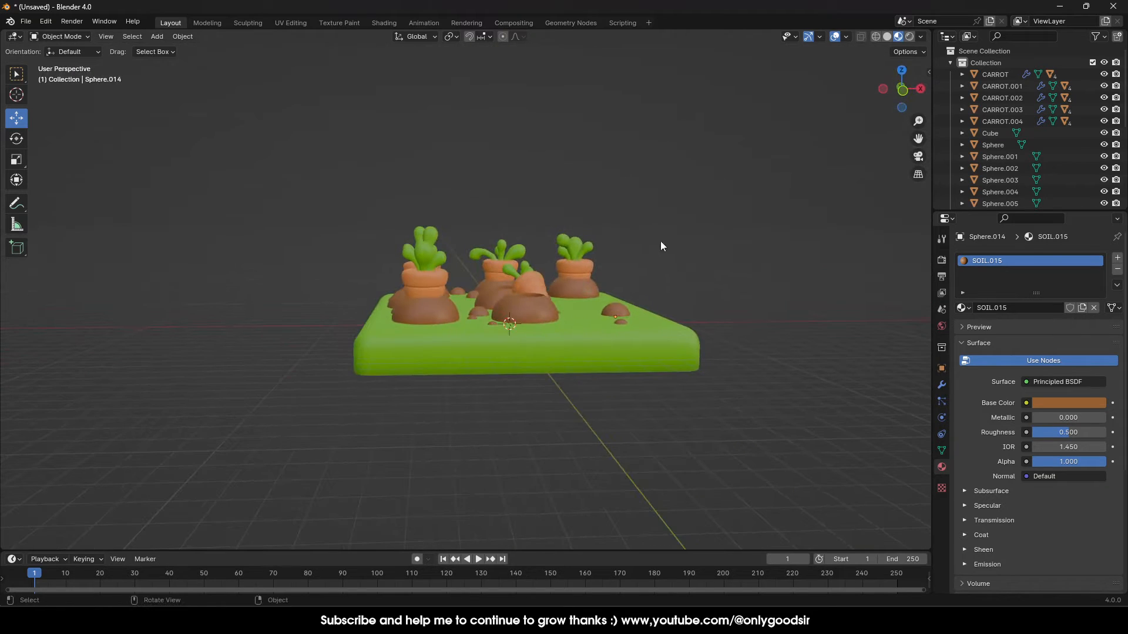
middle_click_drag(417, 270, 429, 297)
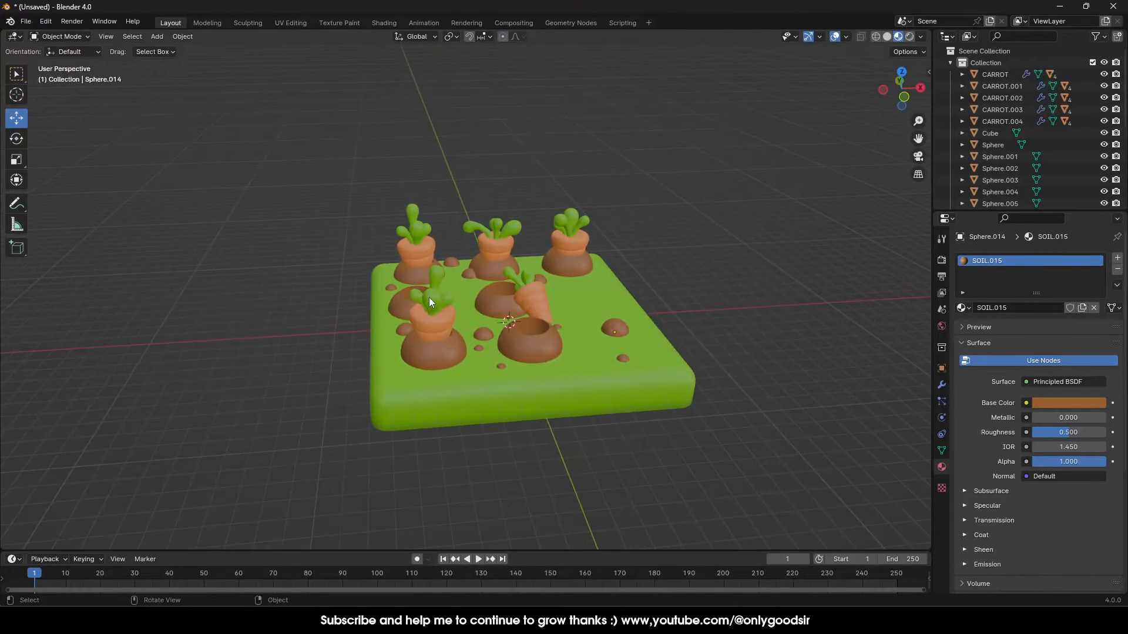
left_click_drag(621, 295, 620, 287)
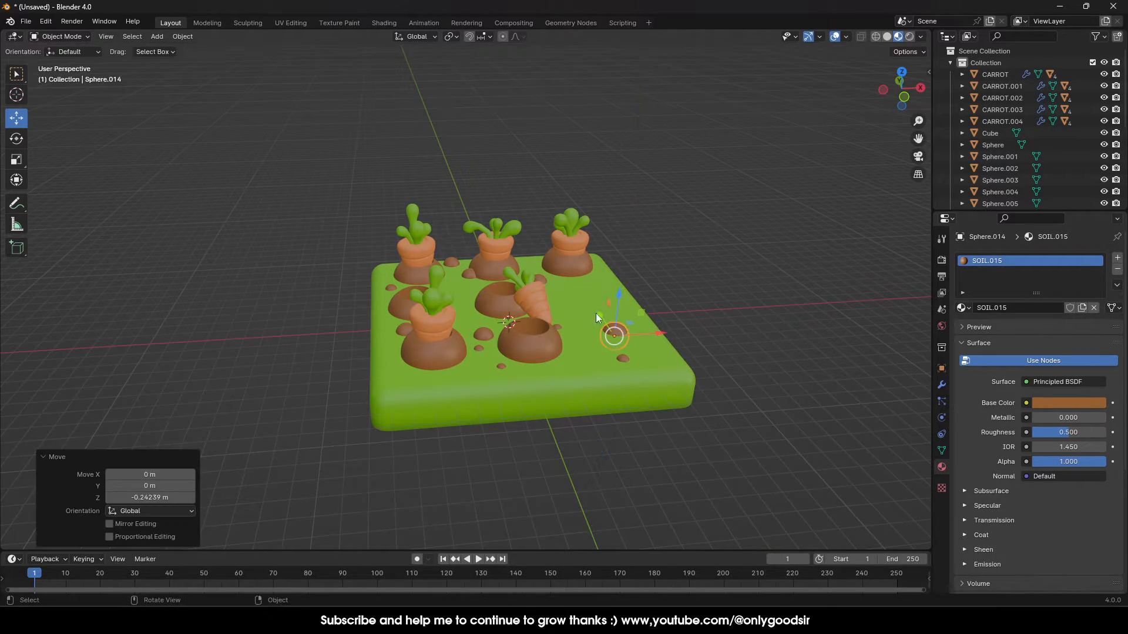
Lower the soil ball behind the gap between the front mounds, and sink the front left-edge ball about 0.25 m
left_click(479, 334)
left_click_drag(485, 303, 484, 322)
left_click(403, 333)
left_click_drag(406, 299, 403, 308)
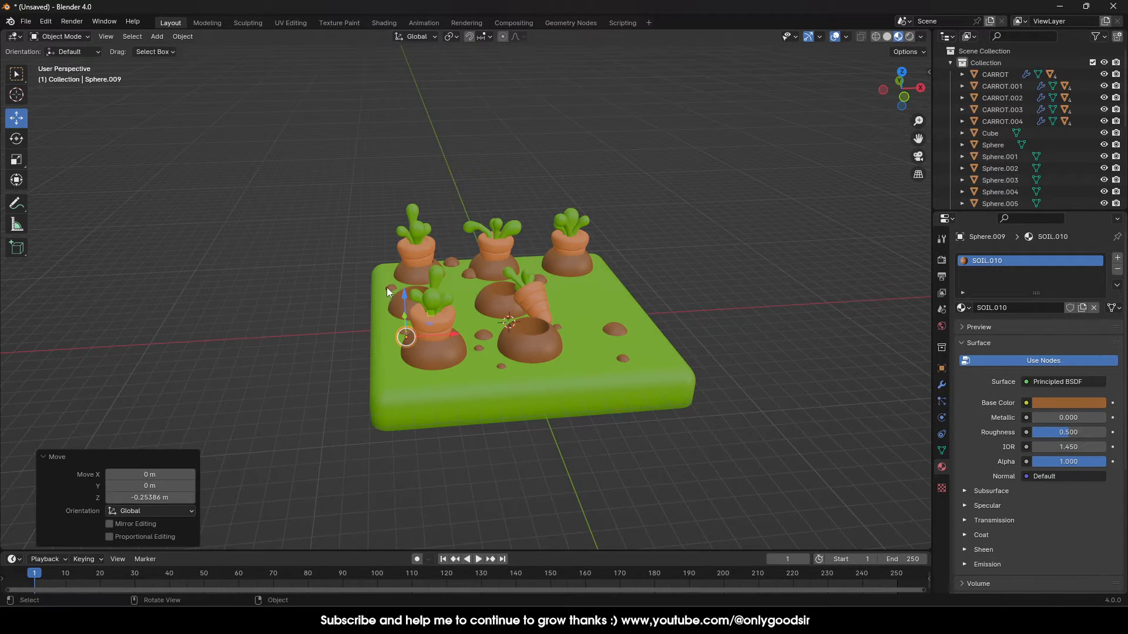
Adjust the height of the rear left-edge soil ball and raise the one beside the back-middle mound about 0.24 m
left_click(390, 287)
left_click_drag(388, 262, 388, 253)
middle_click_drag(388, 254, 449, 308)
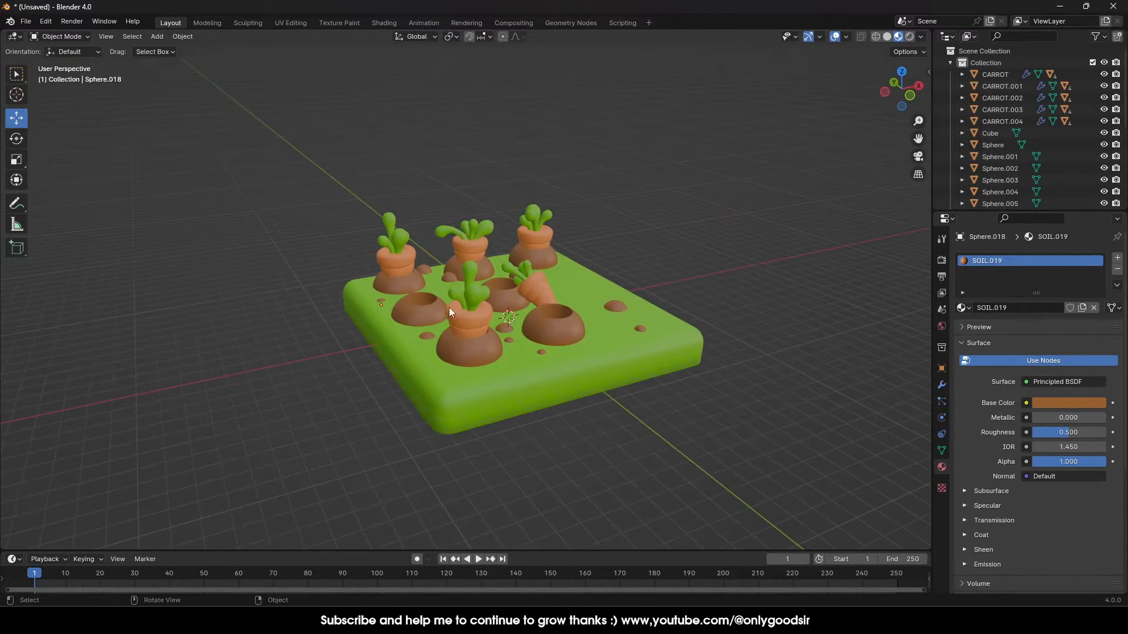
left_click(449, 278)
left_click_drag(449, 246, 405, 227)
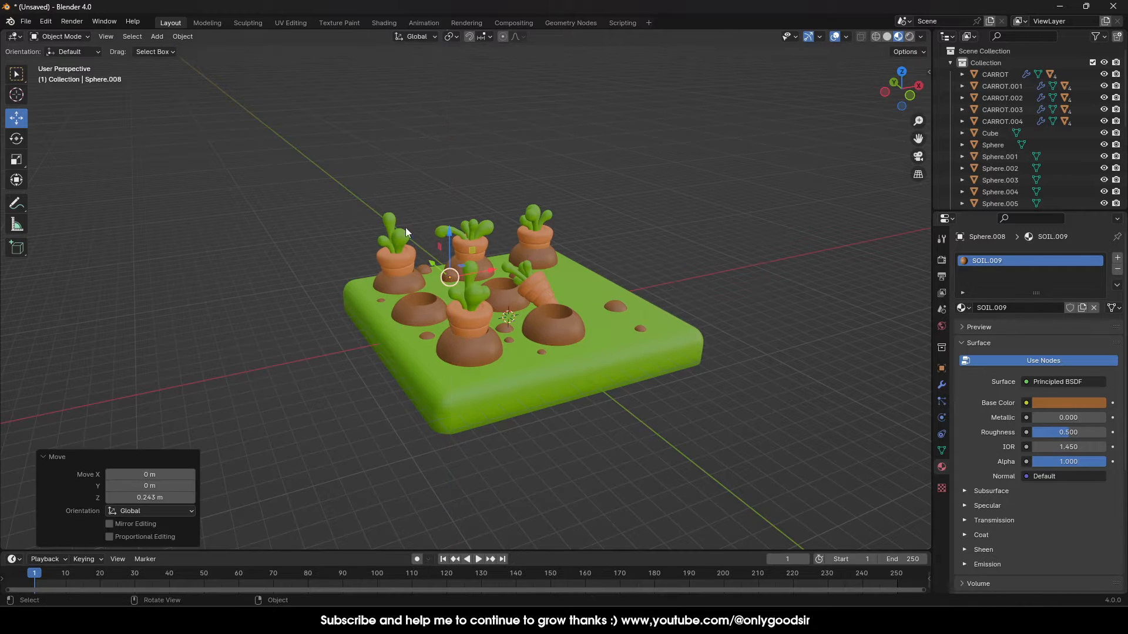
Add a cube and move it off the grass block, about 12.96 m along X
mouse_move(621, 283)
middle_mouse_down()
mouse_move(517, 266)
mouse_move(605, 283)
middle_mouse_up()
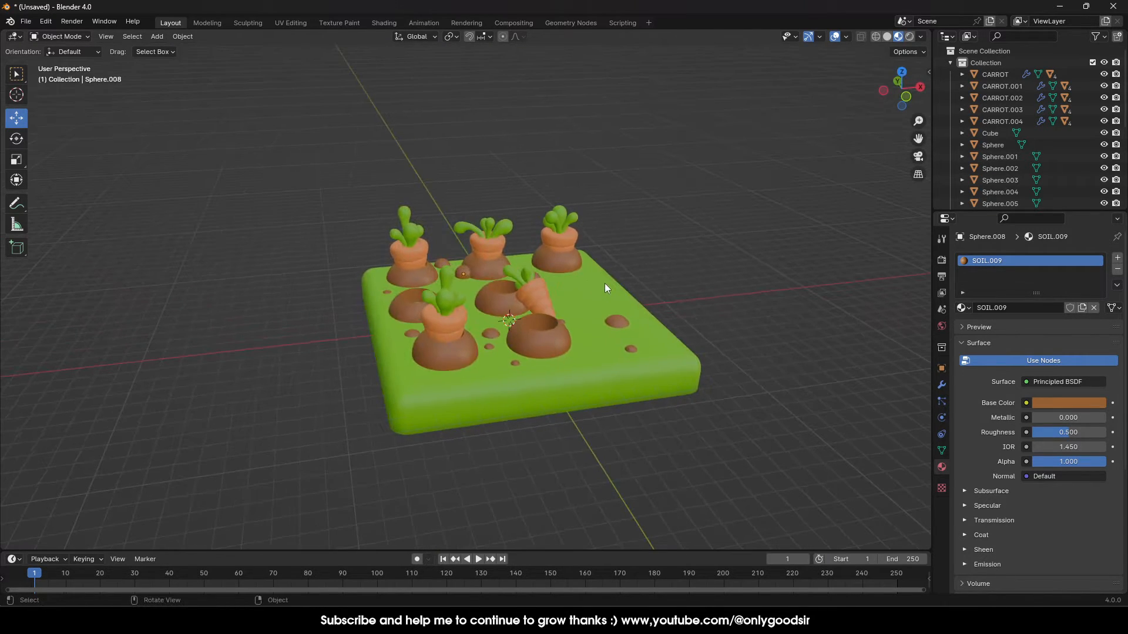
middle_click_drag(564, 351, 587, 366)
middle_click_drag(658, 347, 608, 321, "shift")
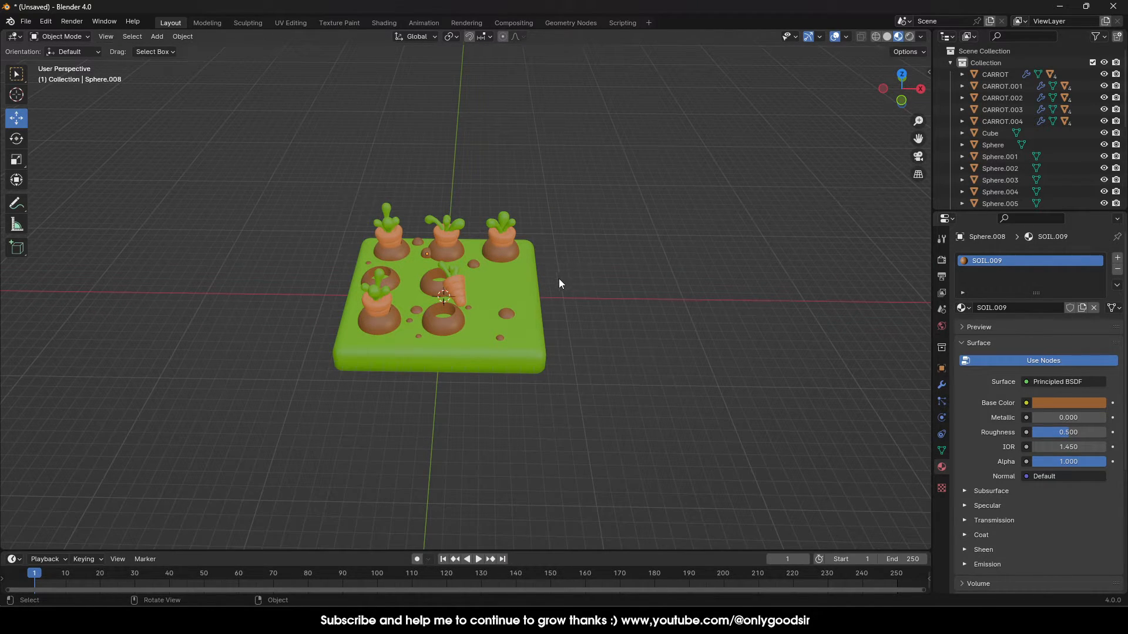
left_click(156, 36)
mouse_move(173, 55)
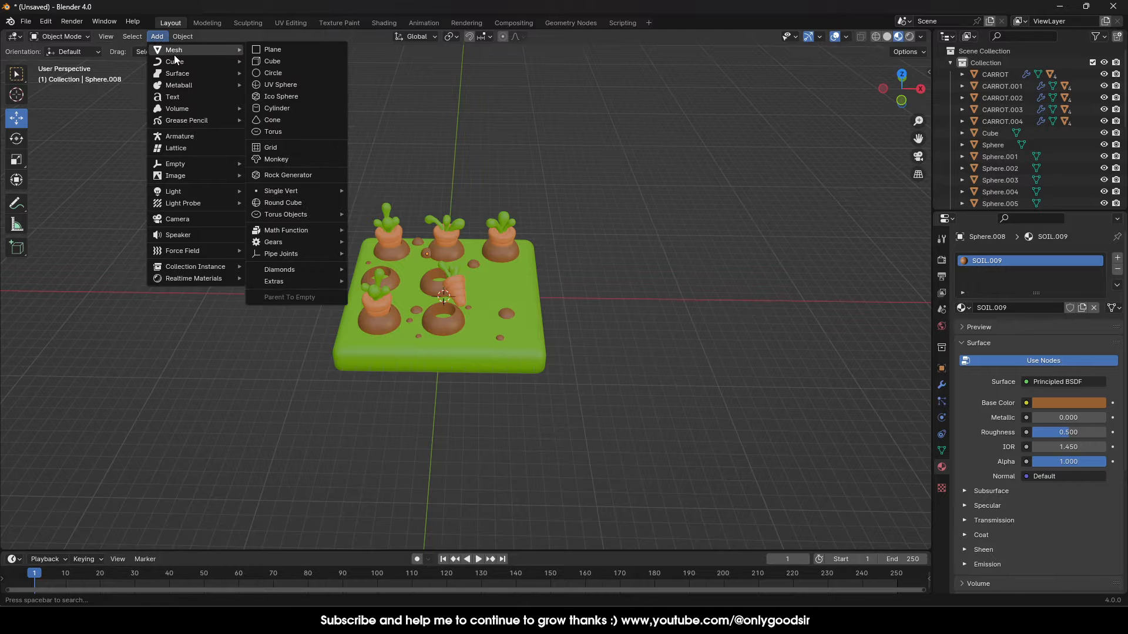
left_click(270, 62)
left_click_drag(447, 273, 657, 204)
middle_click_drag(640, 226, 553, 262, "shift")
scroll(555, 263, "up", 4)
middle_click_drag(636, 224, 576, 213, "shift")
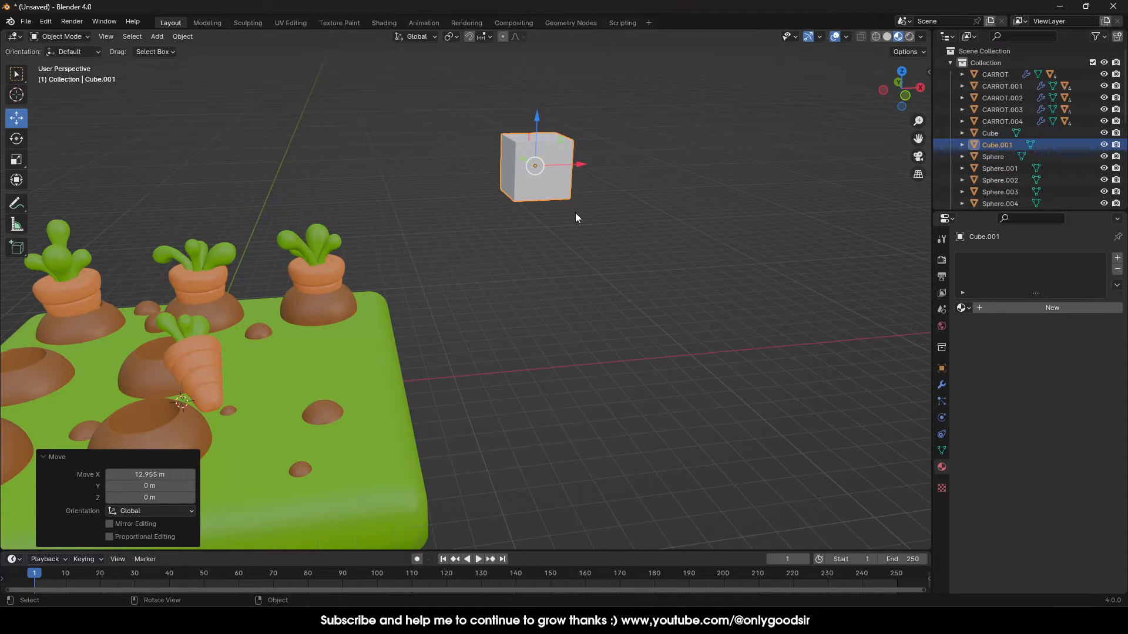
Give the new cube its own material and add a Subdivision Surface modifier to it
key("KP_Decimal")
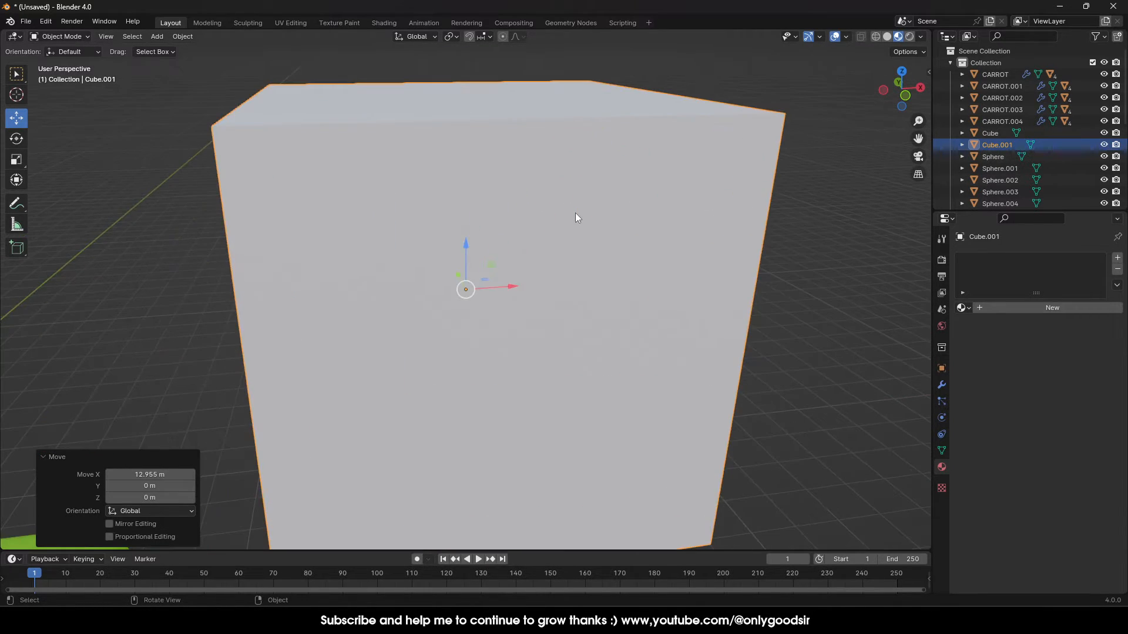
scroll(530, 281, "down", 6)
mouse_move(524, 290)
middle_mouse_down()
mouse_move(507, 307)
mouse_move(521, 306)
middle_mouse_up()
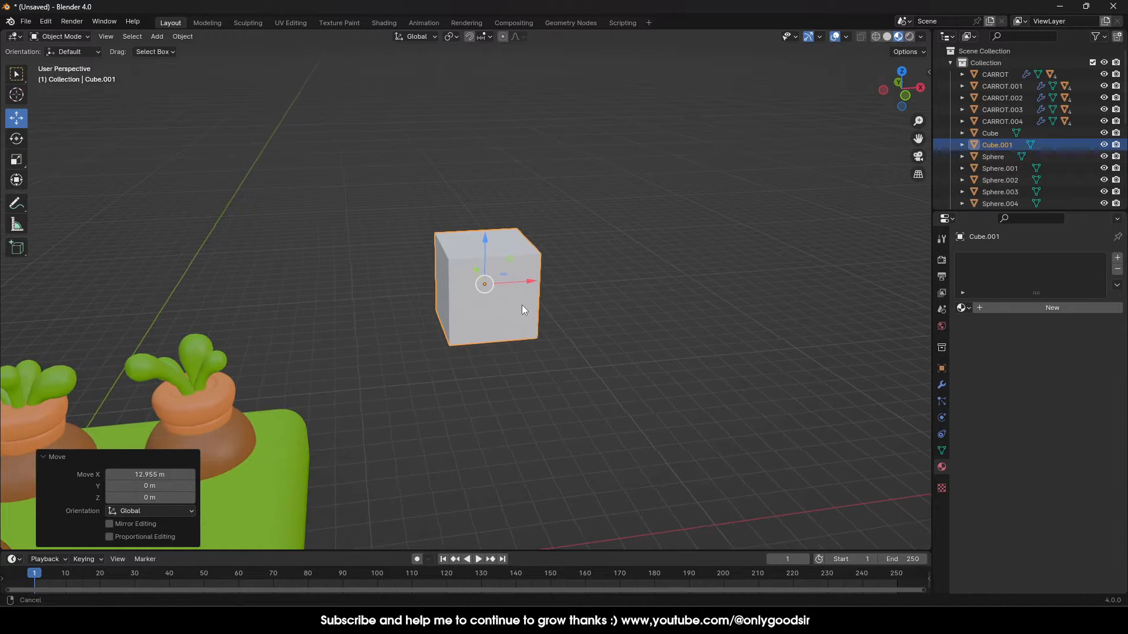
left_click(1011, 310)
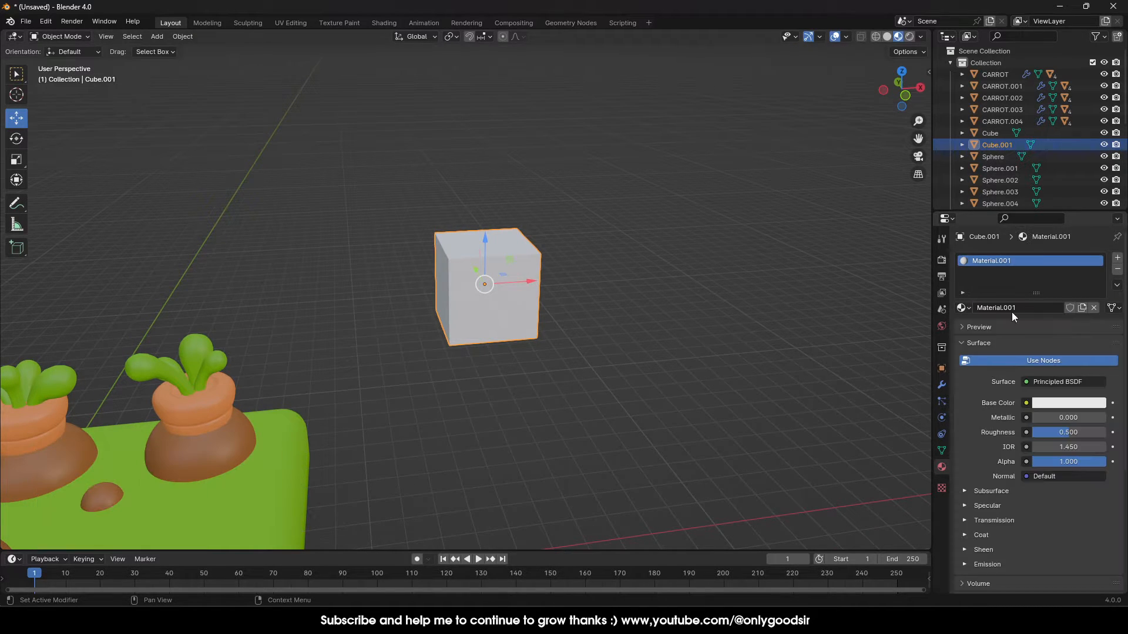
left_click(942, 385)
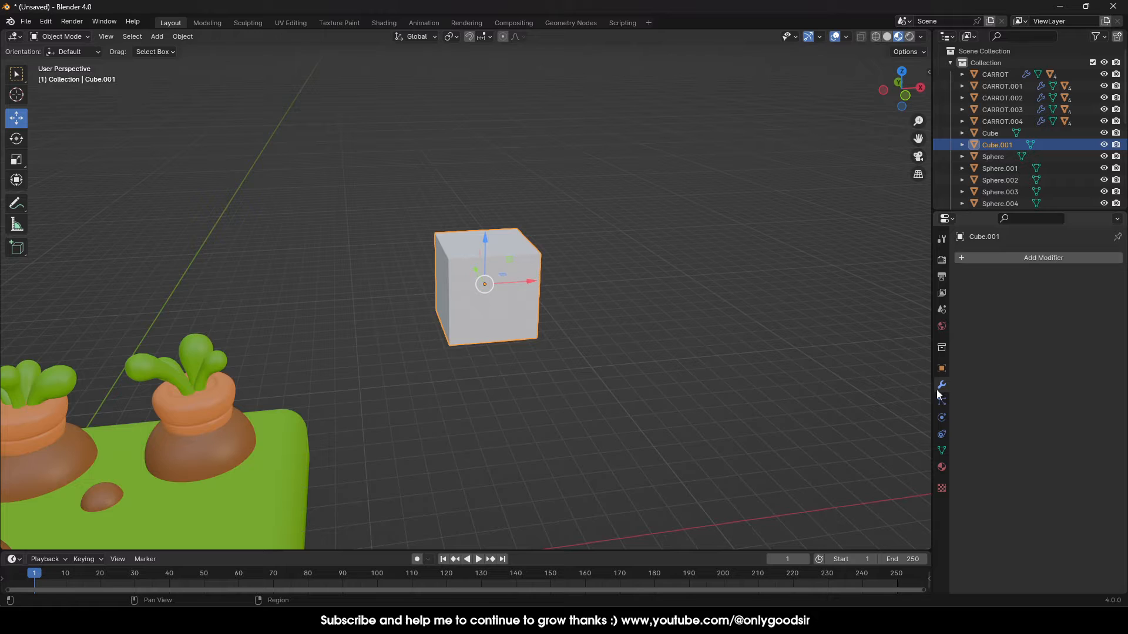
left_click(1018, 257)
mouse_move(975, 269)
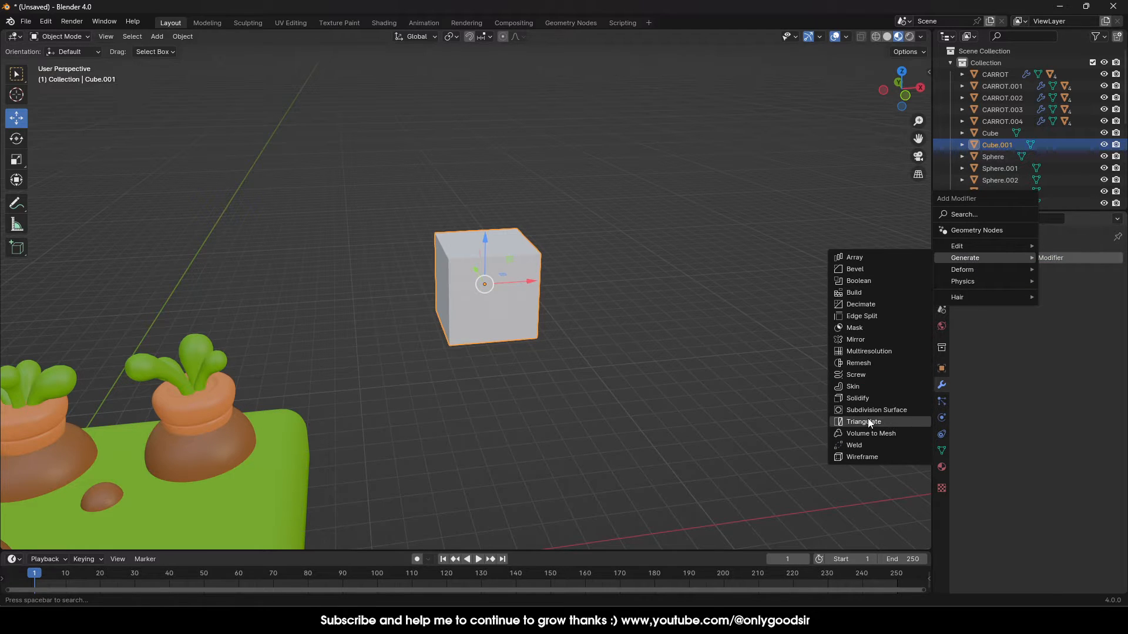
left_click(869, 408)
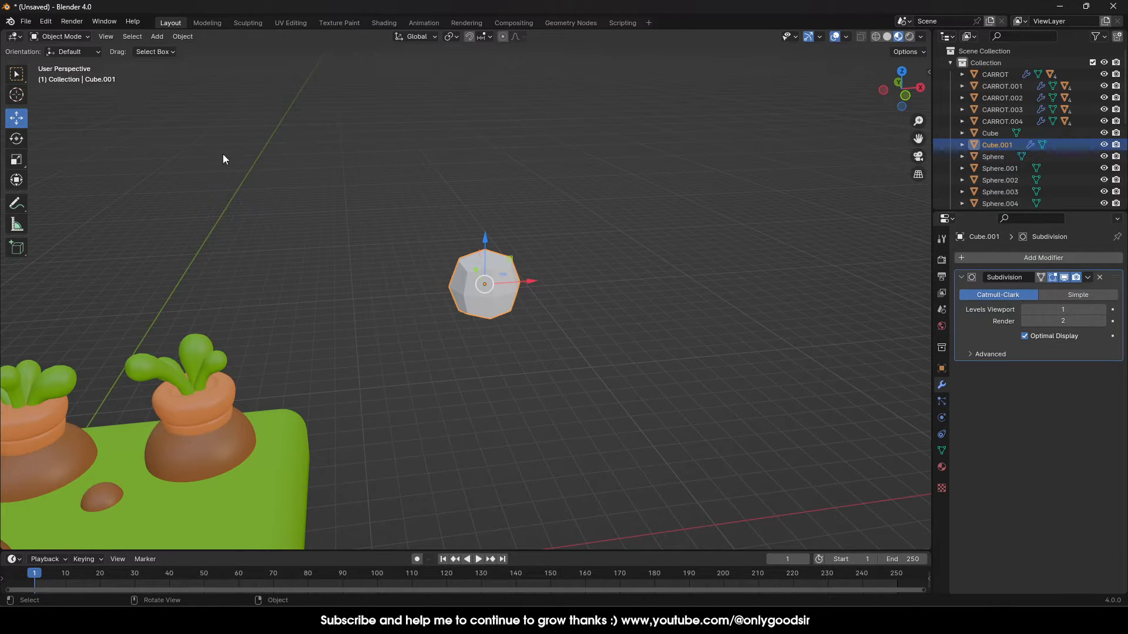
In Edit Mode, raise the cube's top face about 2.94 m and scale it to about 0.397 to taper the shape
left_click(70, 39)
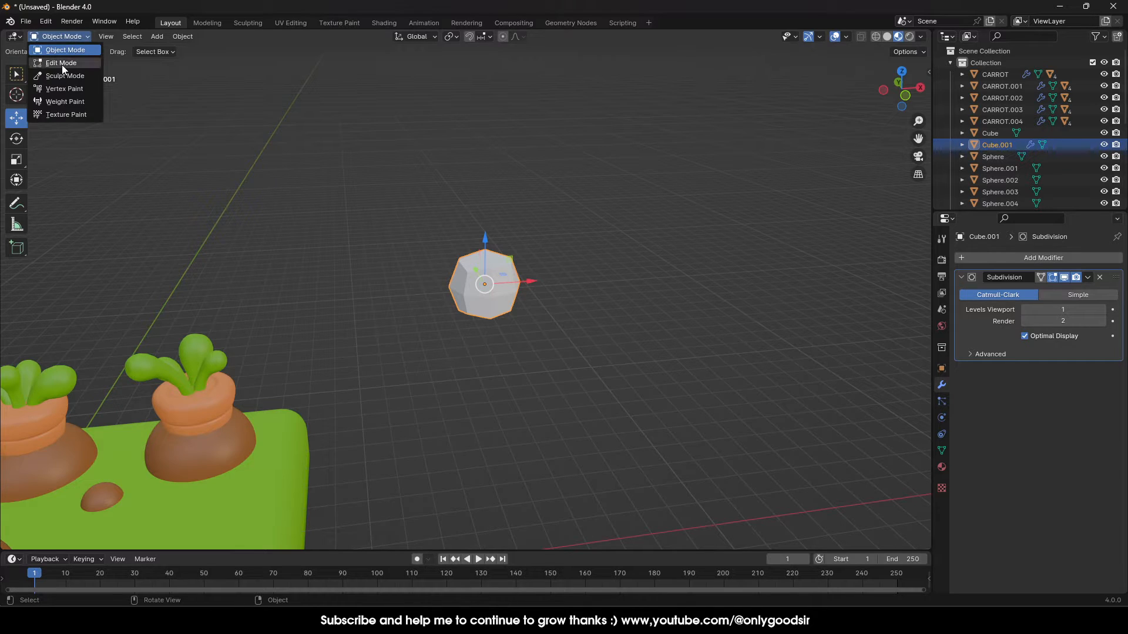
left_click(62, 63)
middle_click_drag(497, 297, 495, 286)
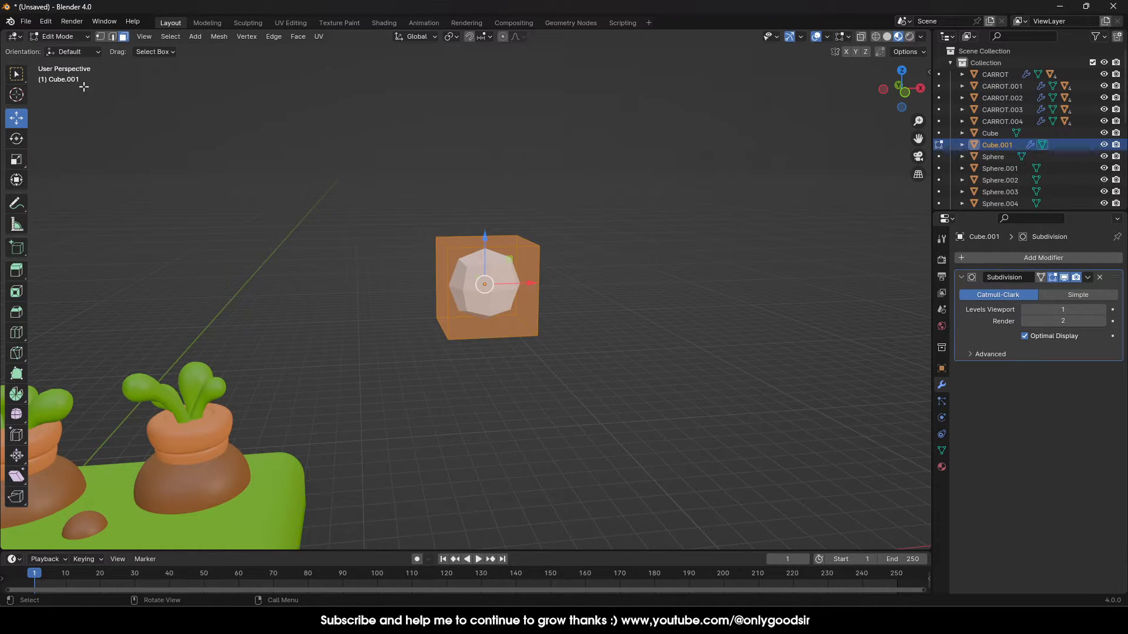
middle_click_drag(471, 244, 493, 235)
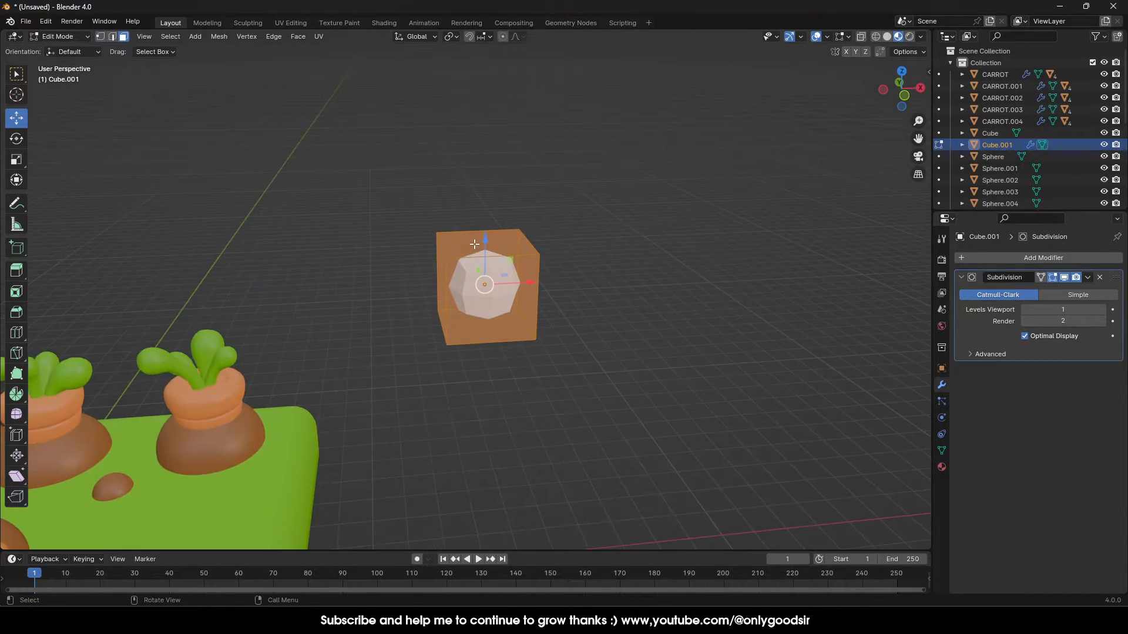
left_click(508, 234)
left_click_drag(487, 209, 488, 75)
key("s")
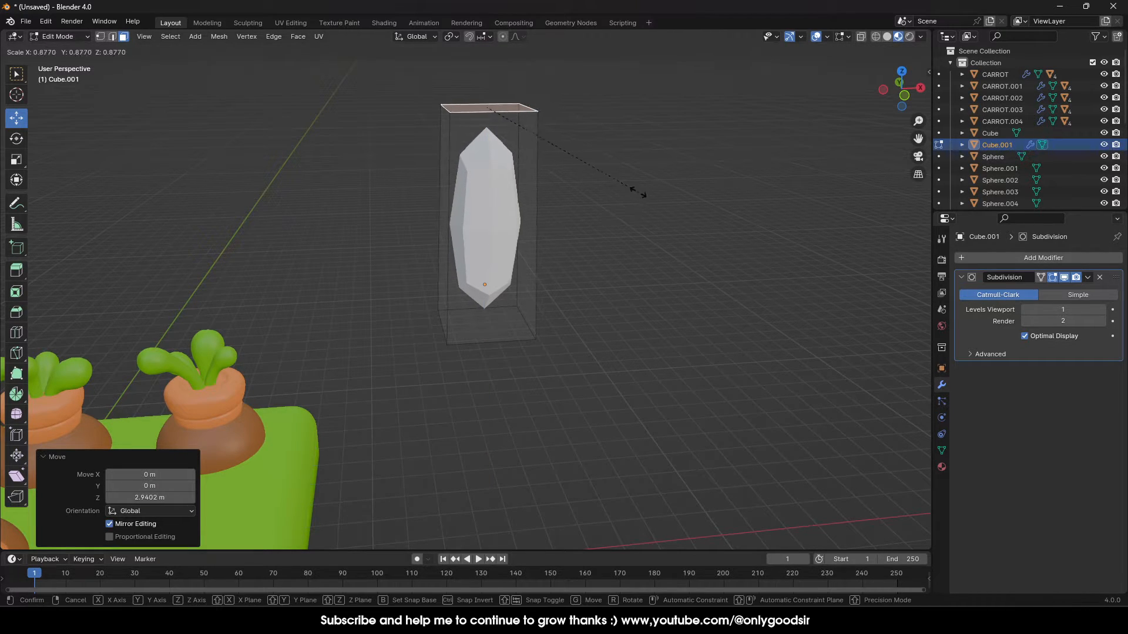
left_click(531, 169)
Add three horizontal loop cuts at different heights on the tapered block and set the viewport subdivision level to 2
middle_click_drag(568, 284, 567, 267)
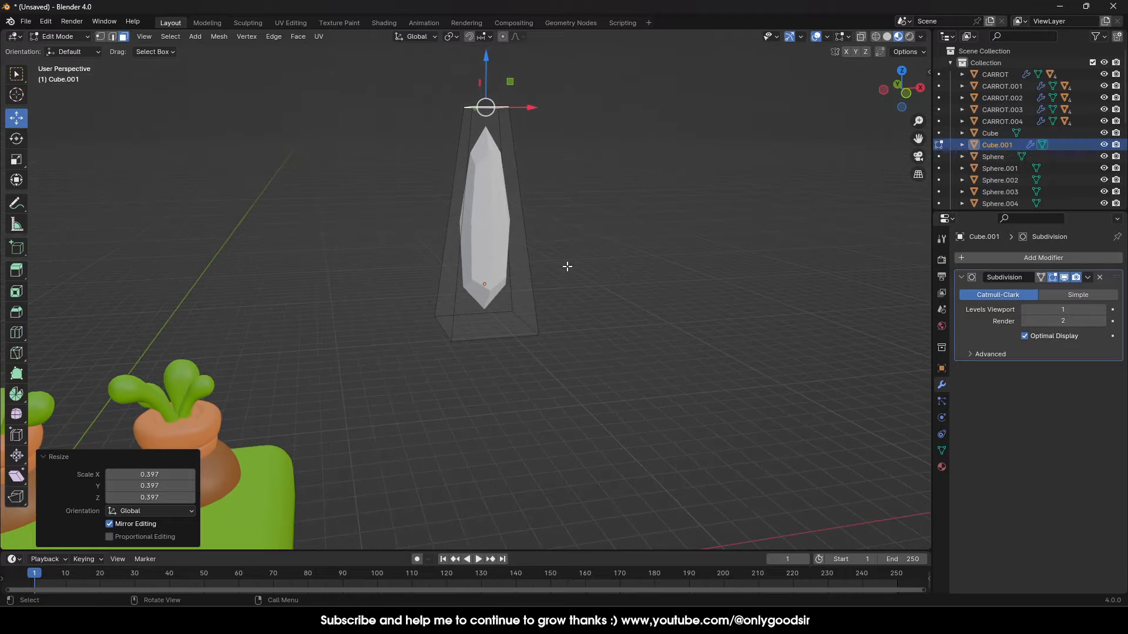
left_click(18, 334)
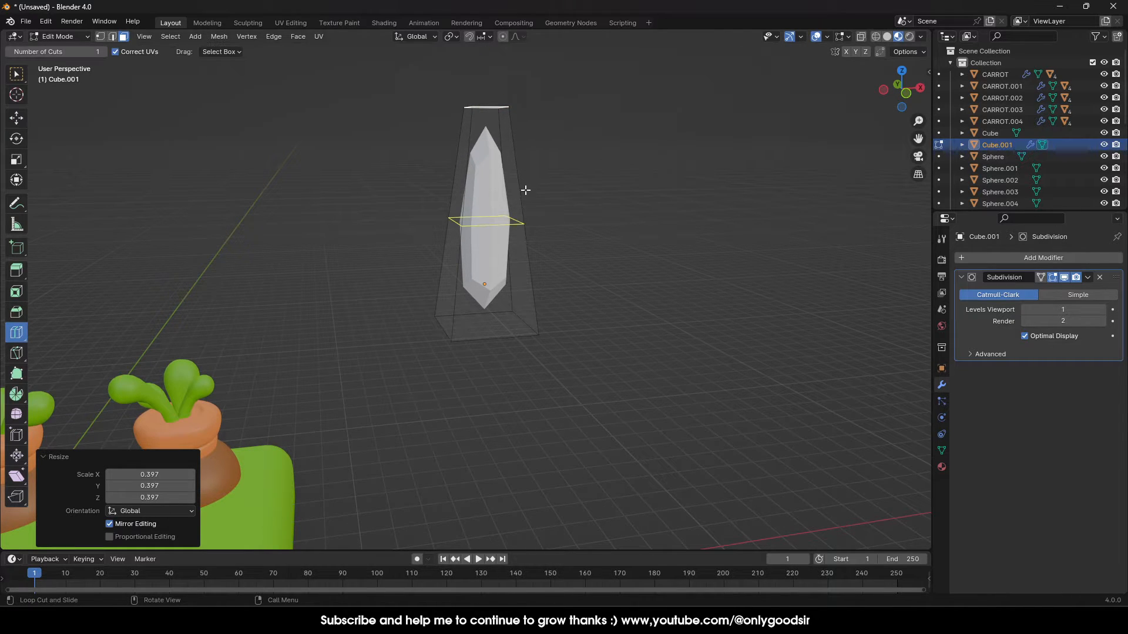
left_click_drag(511, 211, 505, 183)
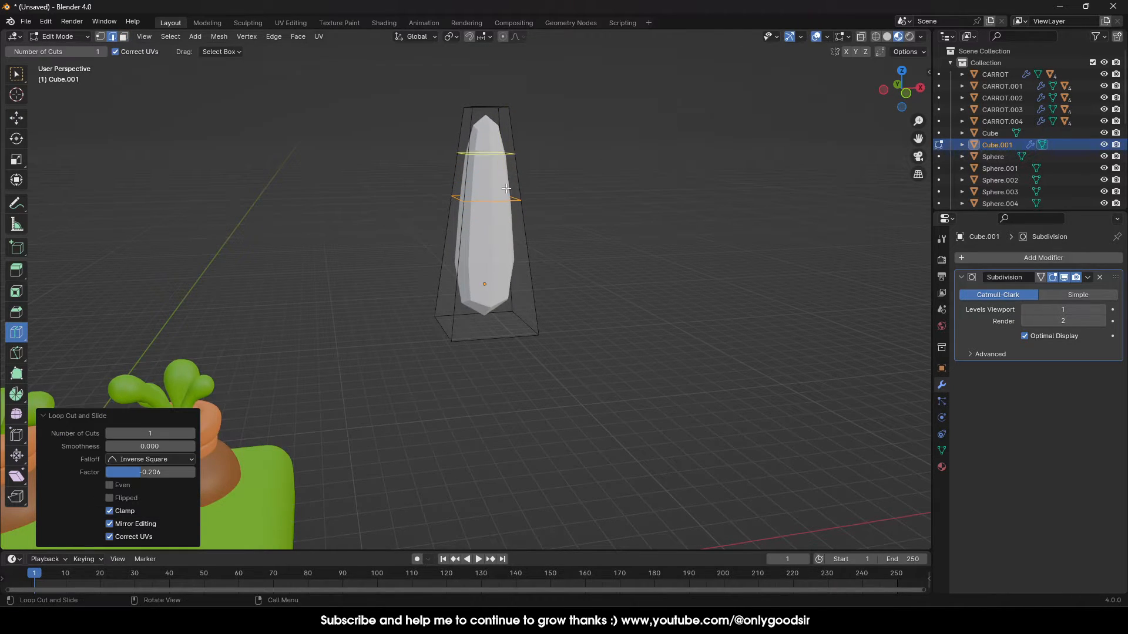
mouse_move(524, 266)
left_mouse_down()
mouse_move(527, 280)
mouse_move(527, 256)
left_mouse_up()
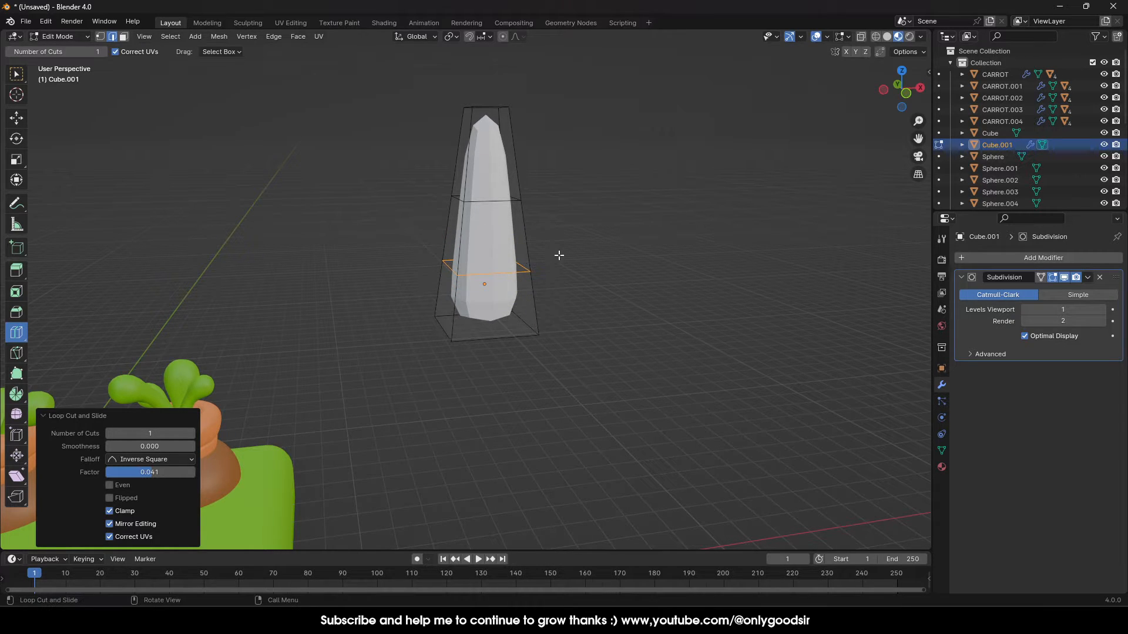
left_click(1102, 309)
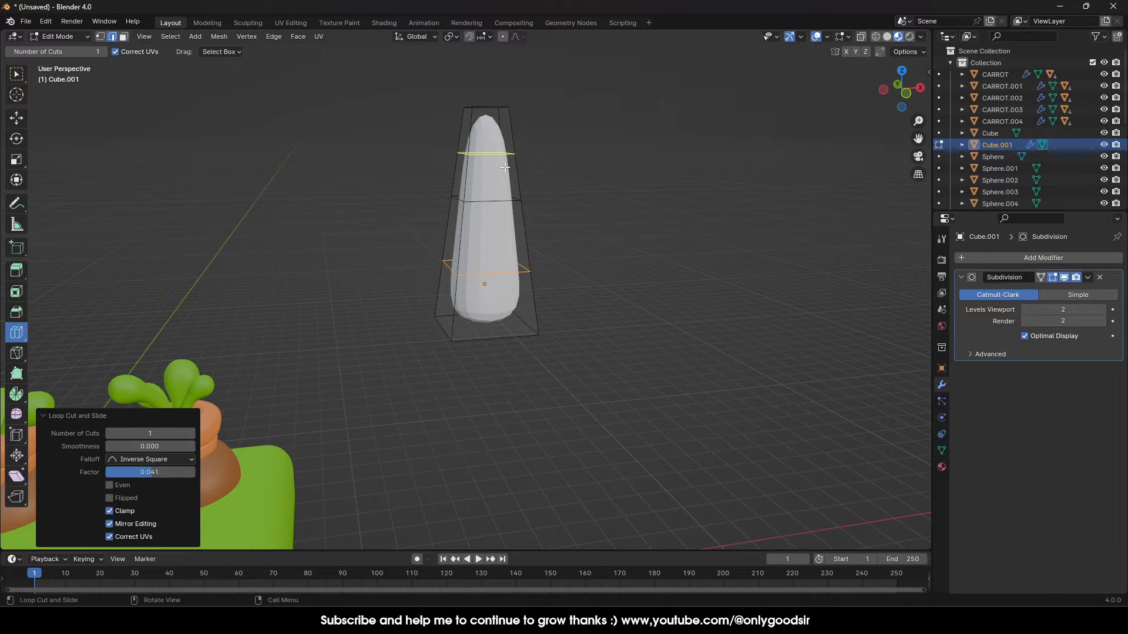
left_click_drag(504, 171, 480, 181)
Move the middle edge loop of the tapered block down about 0.31 m and about 0.09 m along Y
left_click(12, 123)
left_click(497, 202)
key("ctrl+z")
left_click(455, 199, "alt")
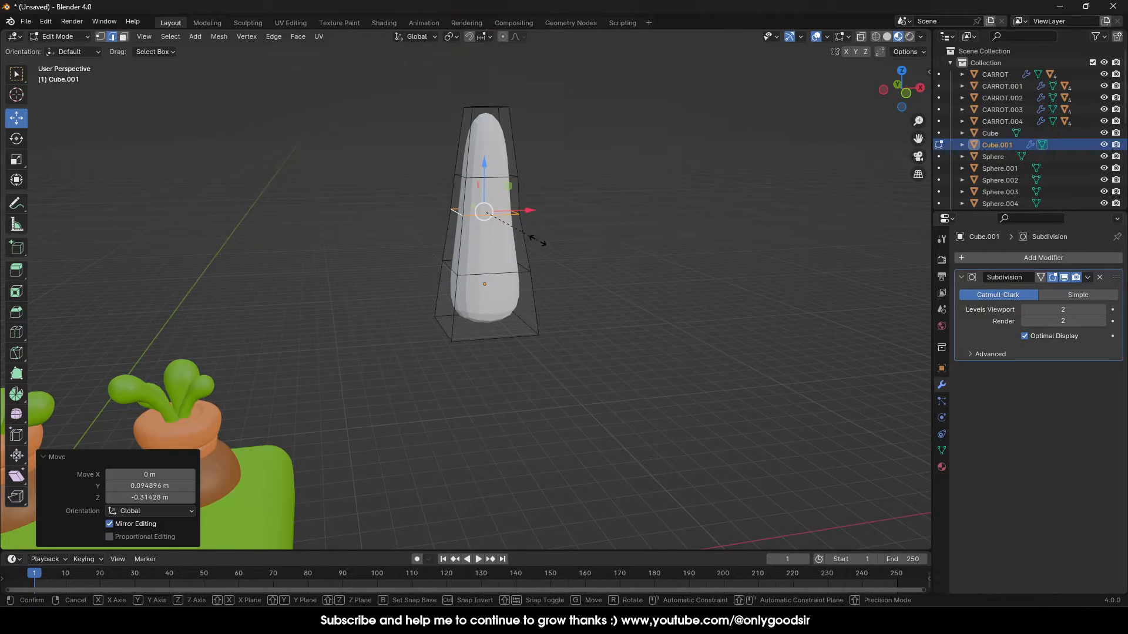
key("s")
key("Escape")
Scale the lower edge loop of the tapered block to about 0.91
left_click(516, 273, "alt")
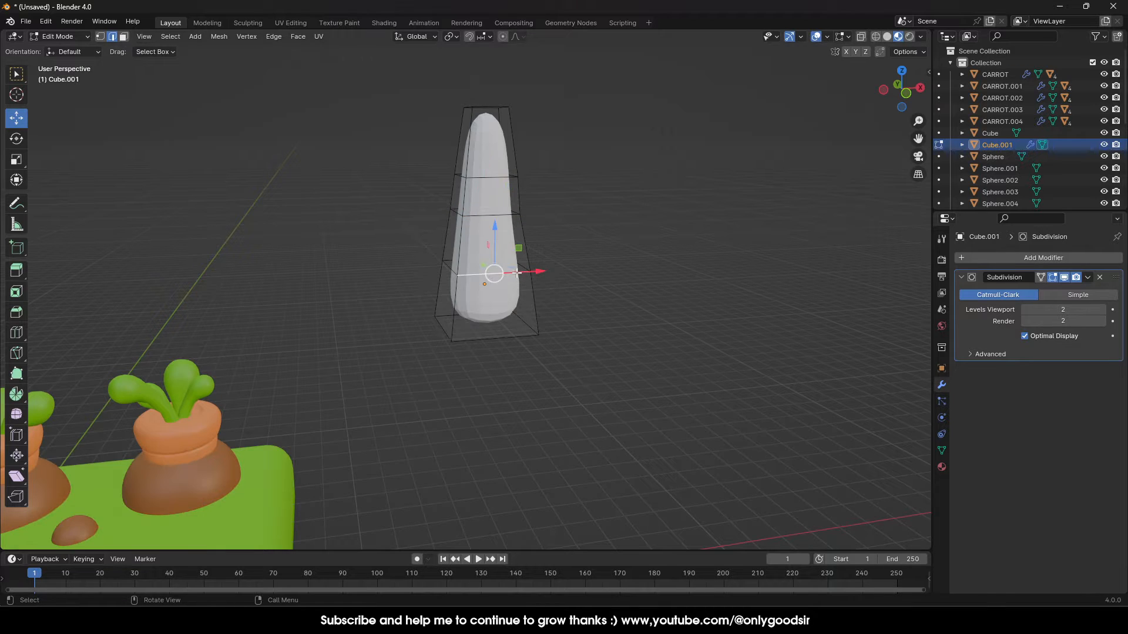
key("s")
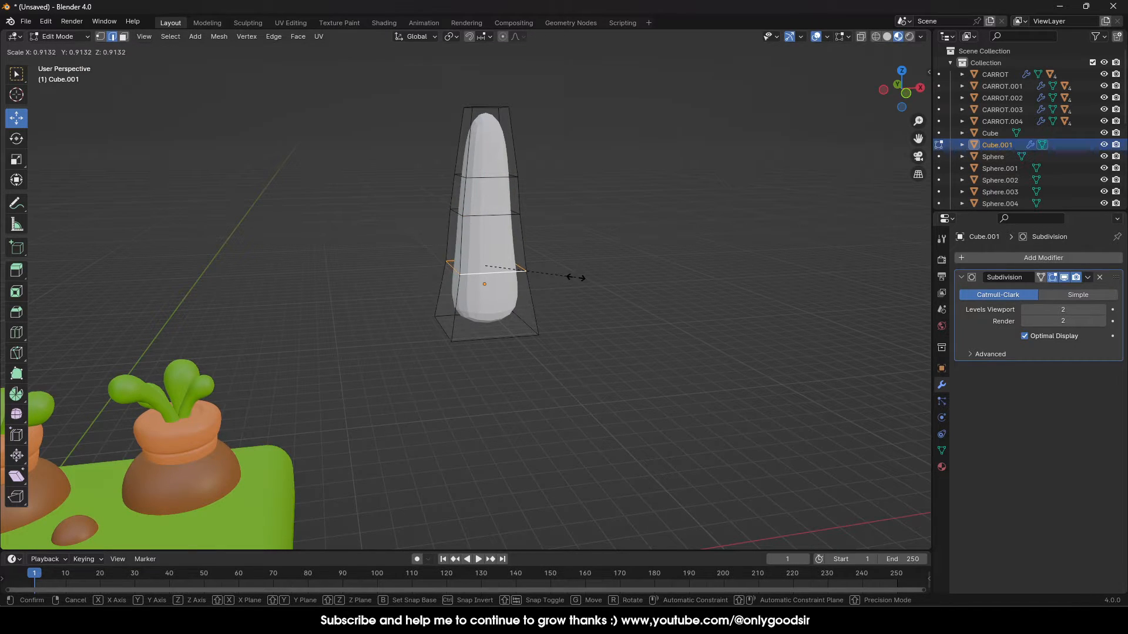
left_click(573, 281)
Return to Object Mode and apply smooth shading to the tapered shape
key("Tab")
left_click(578, 275)
middle_click_drag(579, 275, 534, 232)
right_click(499, 242)
key("Escape")
left_click(505, 232)
right_click(502, 228)
left_click(492, 230)
left_click(527, 263)
left_click(509, 216)
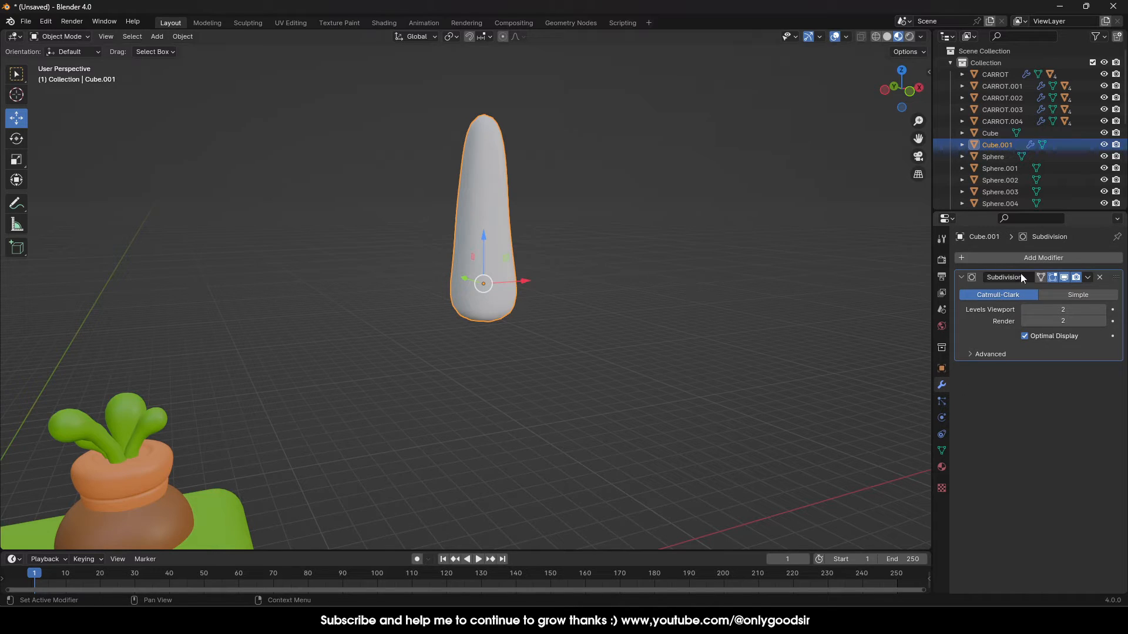
Replace the tapered shape's material with the existing GREEN_ROOTS.001 material
left_click(942, 467)
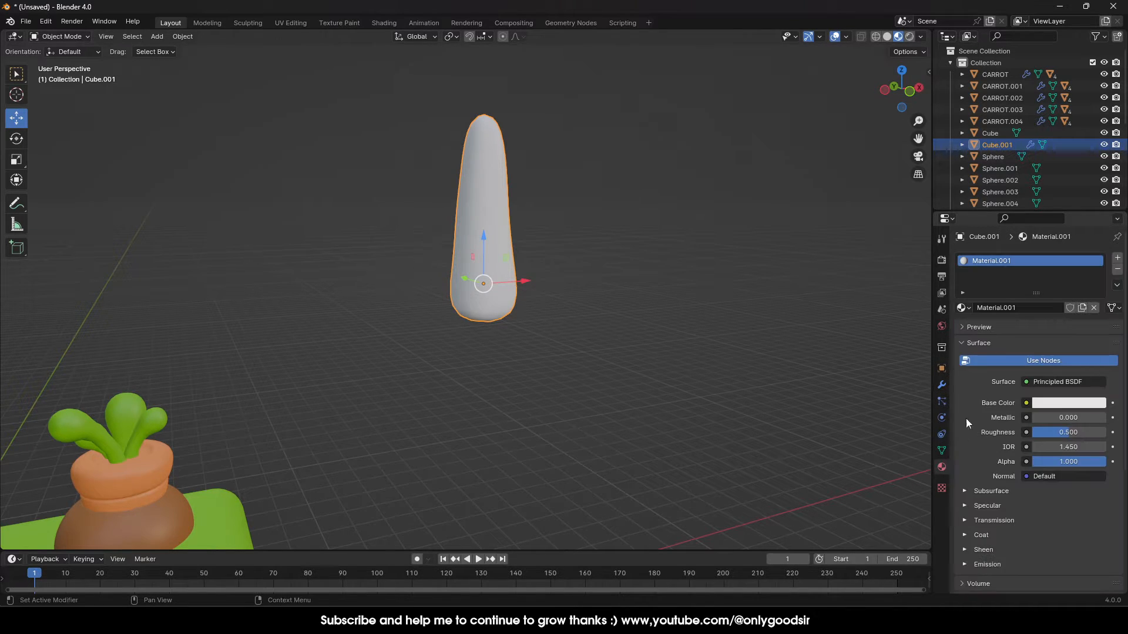
left_click(964, 309)
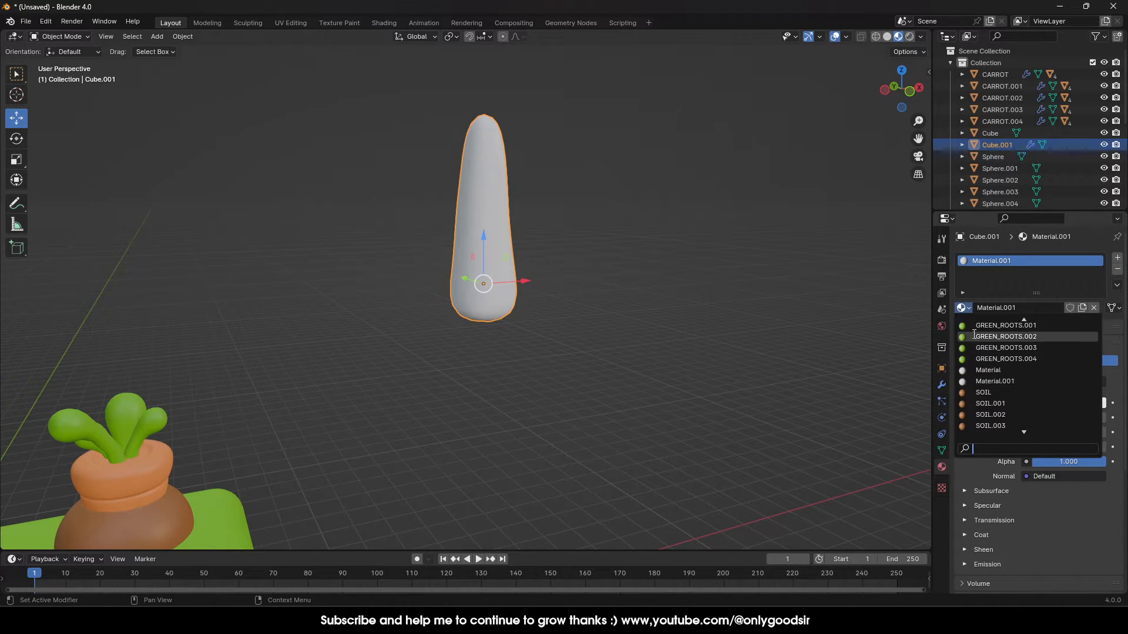
left_click(999, 328)
left_click(637, 203)
left_click(462, 171)
mouse_move(532, 231)
middle_mouse_down()
mouse_move(513, 232)
mouse_move(529, 230)
middle_mouse_up()
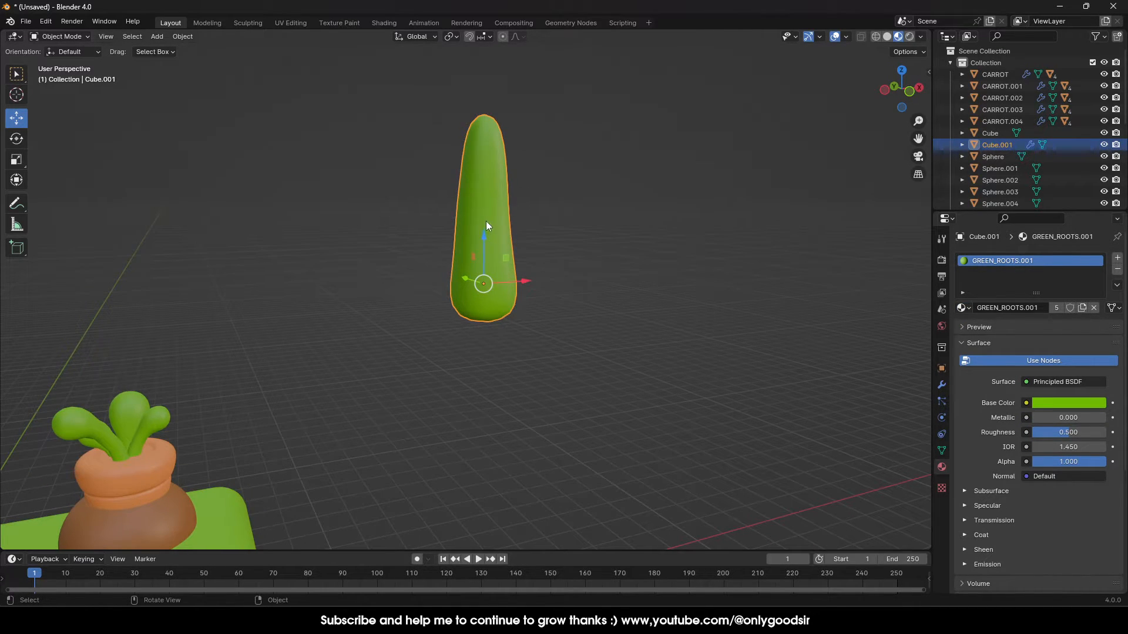
Stretch the green tapered shape slightly along Z with the Scale tool
key("Tab")
key("Tab")
left_click(16, 160)
left_click_drag(483, 235, 481, 213)
left_click(583, 235)
scroll(572, 242, "down", 2)
middle_click_drag(530, 242, 527, 253)
left_click(475, 257)
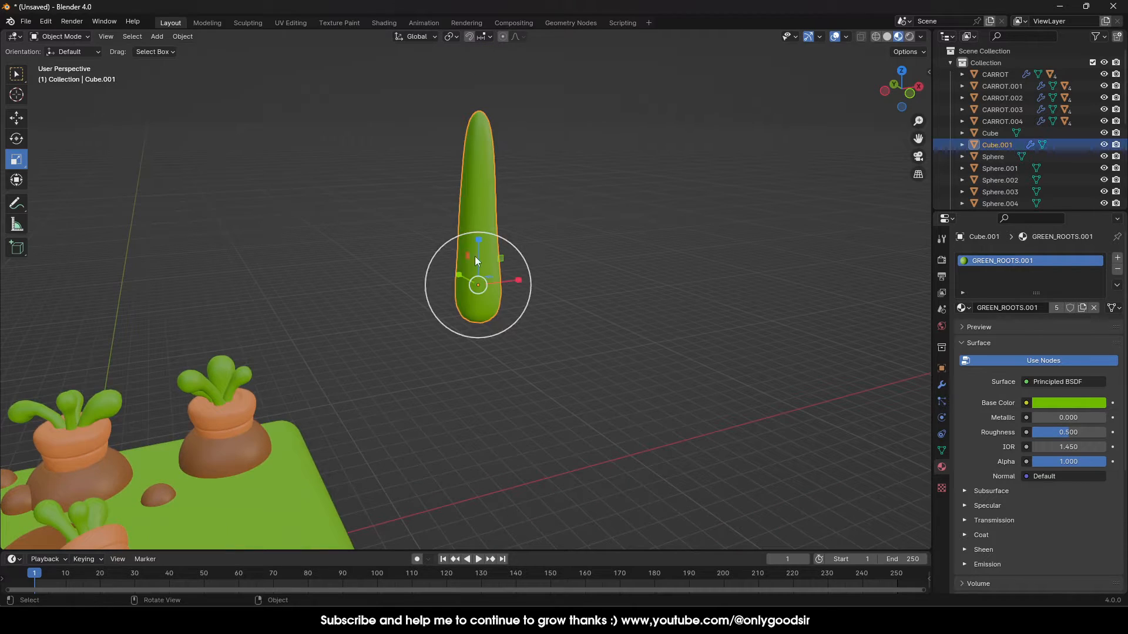
Add a Simple Deform modifier to the green shape, set it to Bend and give it an angle of 90.7°
left_click(940, 387)
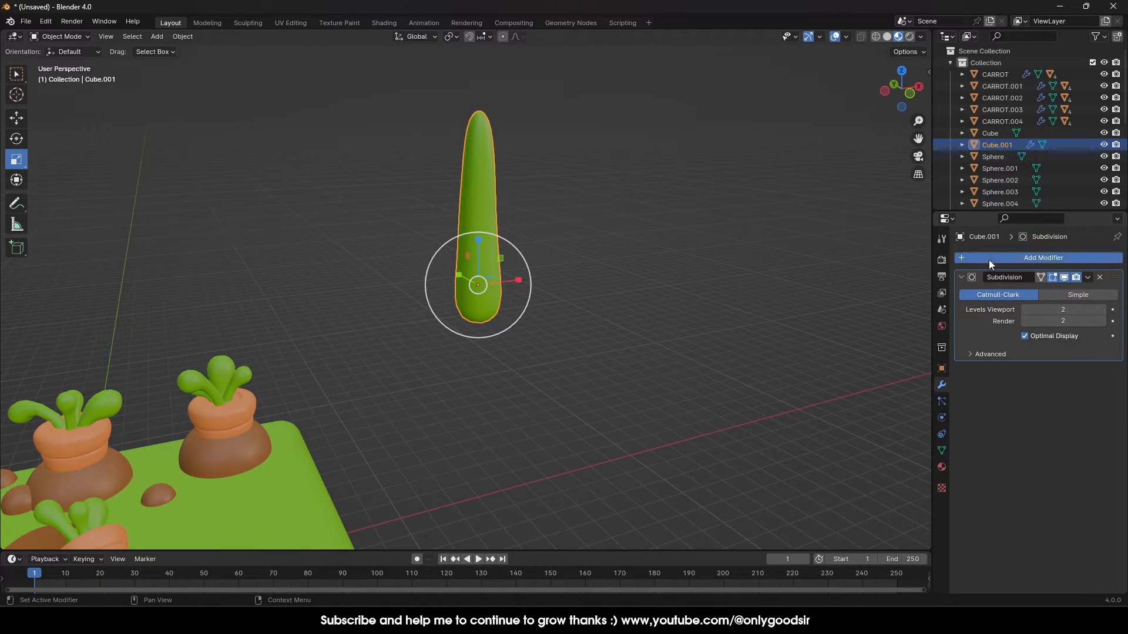
left_click(989, 260)
mouse_move(972, 258)
mouse_move(934, 270)
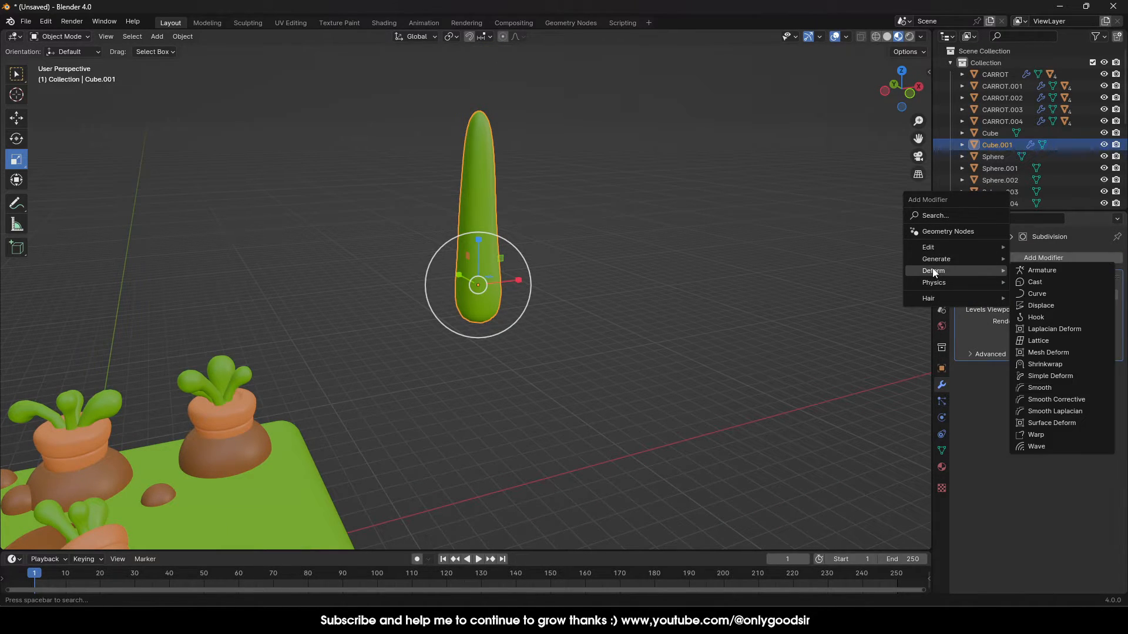
left_click(1049, 376)
left_click(1018, 388)
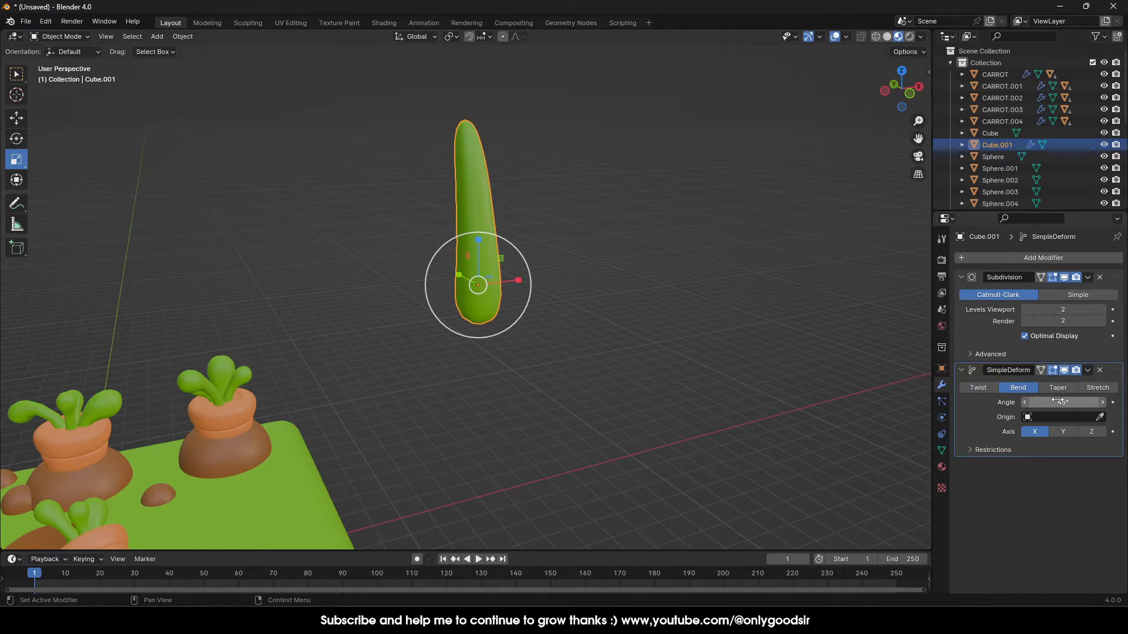
left_click_drag(1061, 403, 1108, 403)
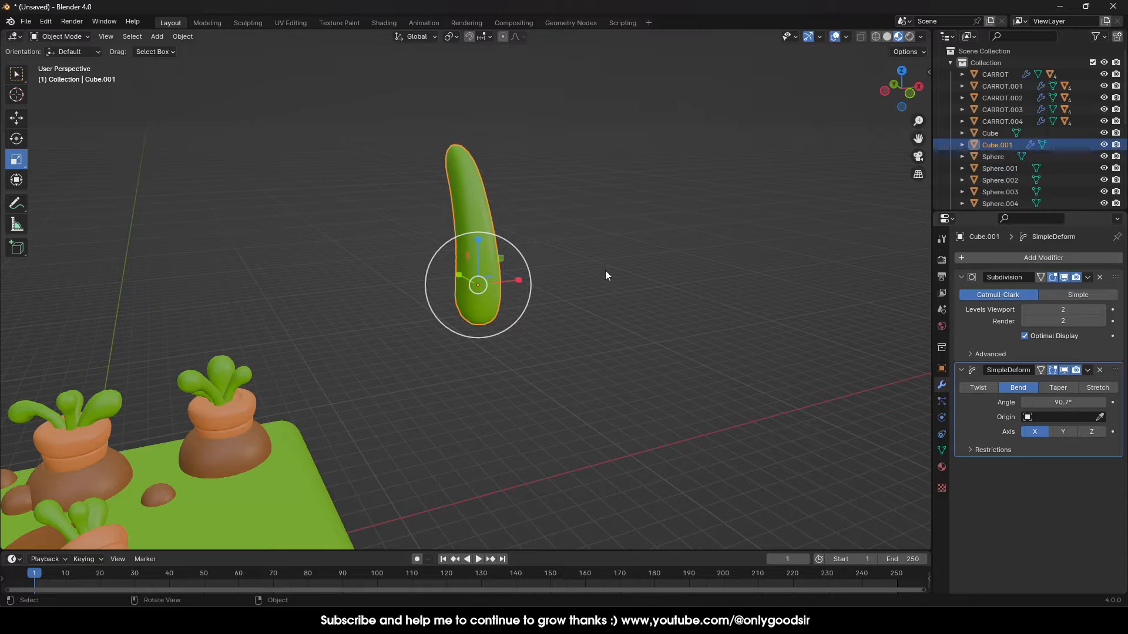
middle_click_drag(605, 271, 446, 261)
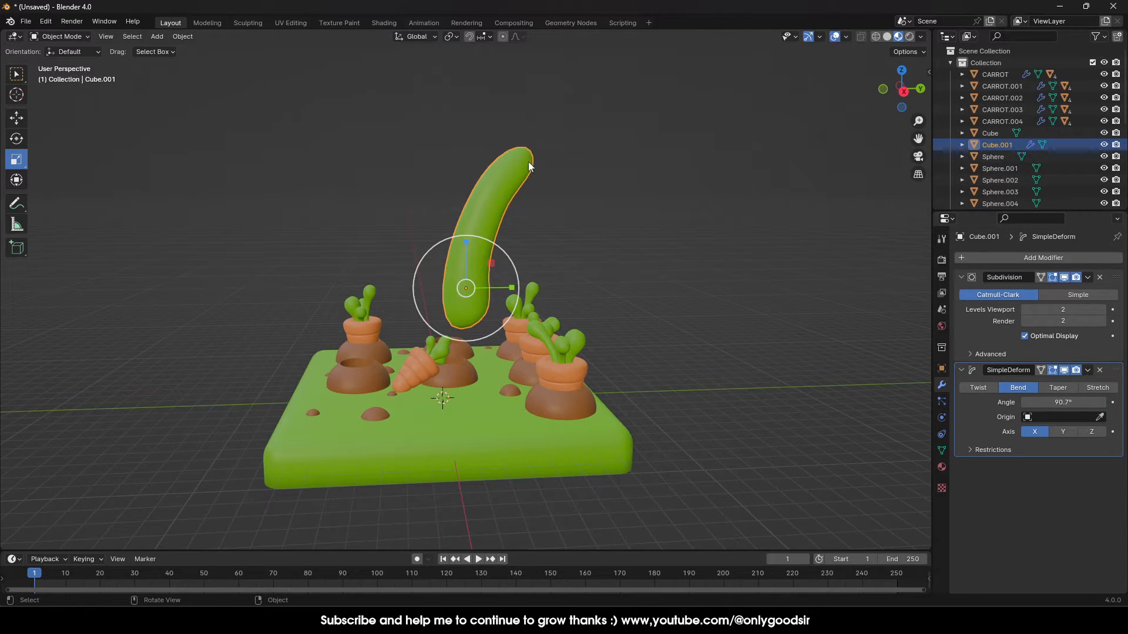
In Edit Mode, scale the top face of the bent shape's cage to about 0.369 to sharpen its tip
key("Tab")
middle_click_drag(483, 138, 573, 214)
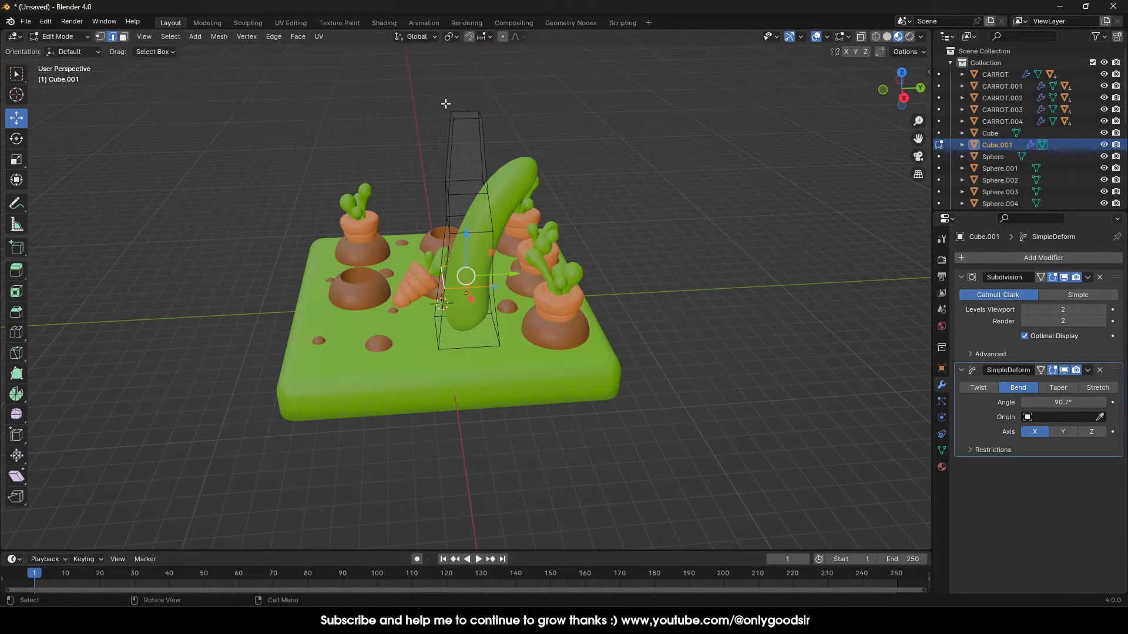
left_click(124, 37)
left_click(466, 115)
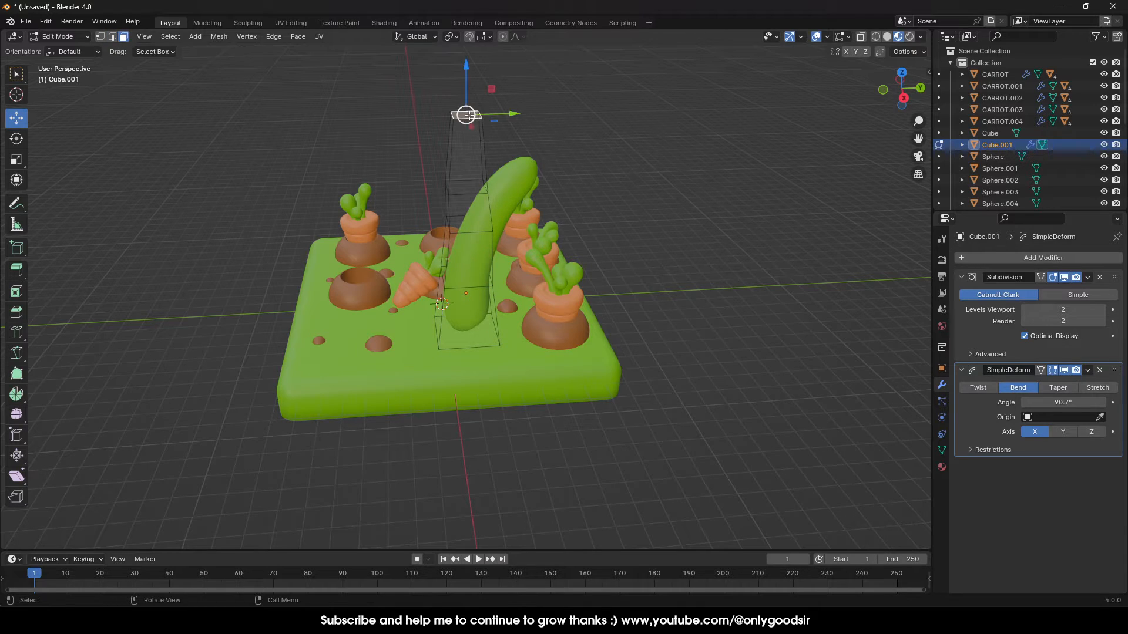
key("s")
left_click(509, 166)
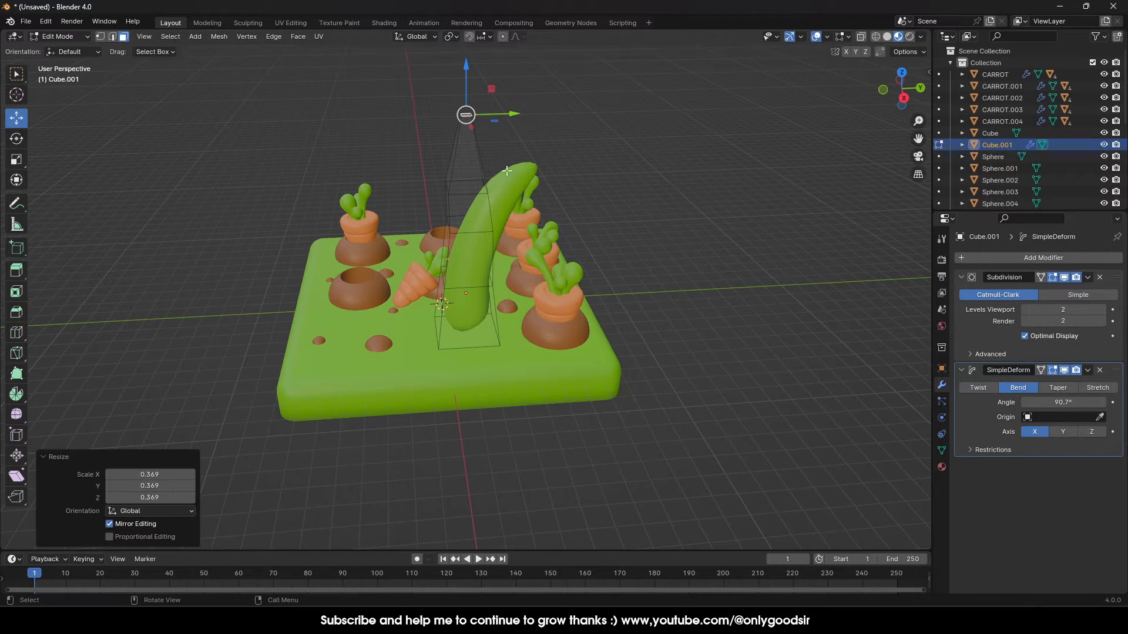
left_click(471, 187)
key("s")
left_click(515, 197)
key("ctrl+z")
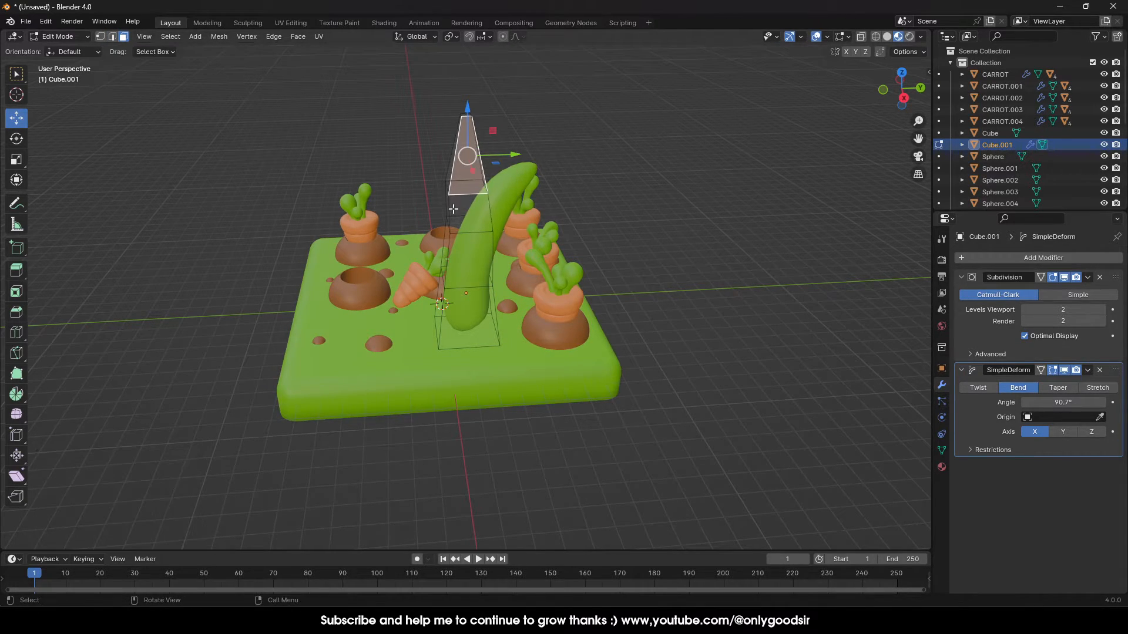
Scale the upper edge loop below the tip to about 0.75 and return to Object Mode
middle_click_drag(412, 193, 468, 223)
left_click(112, 37)
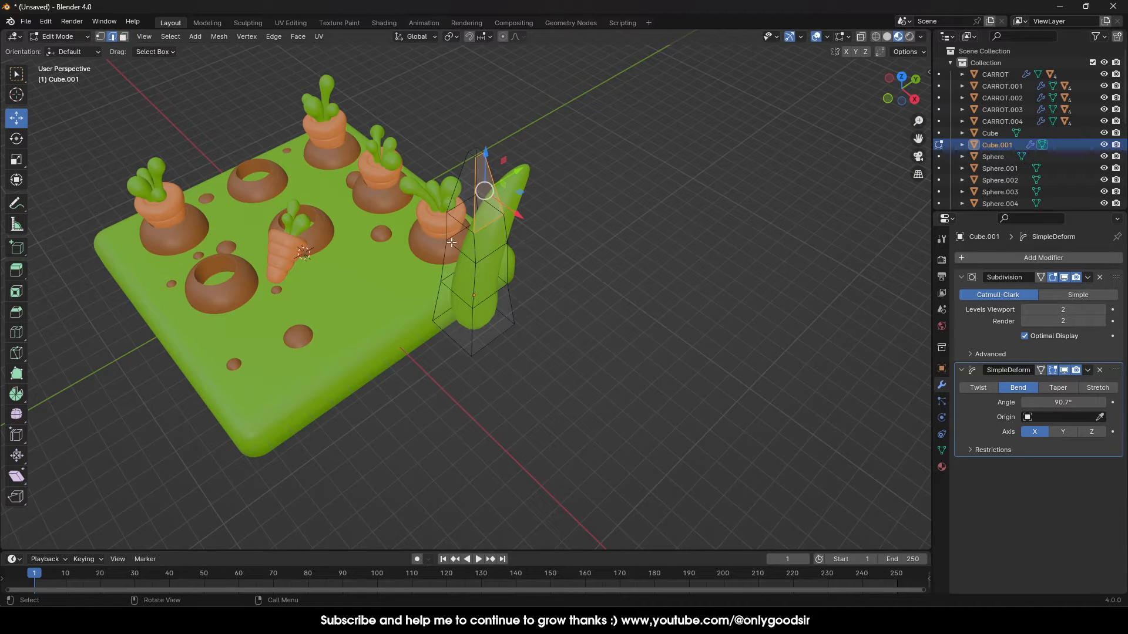
left_click(461, 221)
key("s")
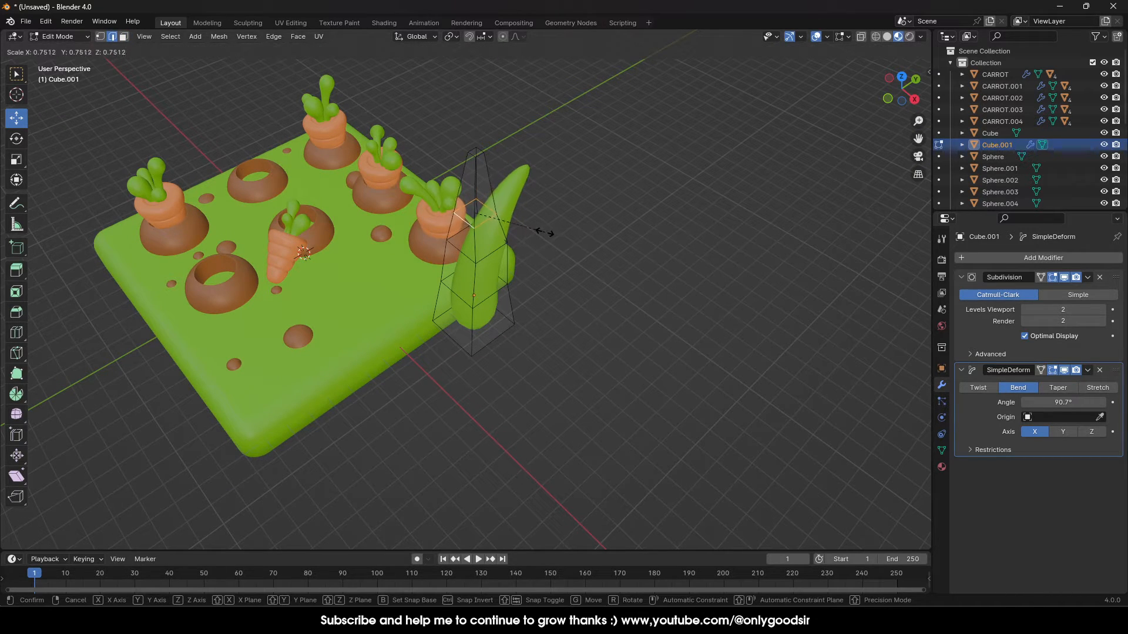
left_click(541, 231)
key("Tab")
middle_click_drag(532, 323, 580, 278)
left_click(579, 326)
middle_click_drag(579, 325, 466, 252)
left_click(467, 252)
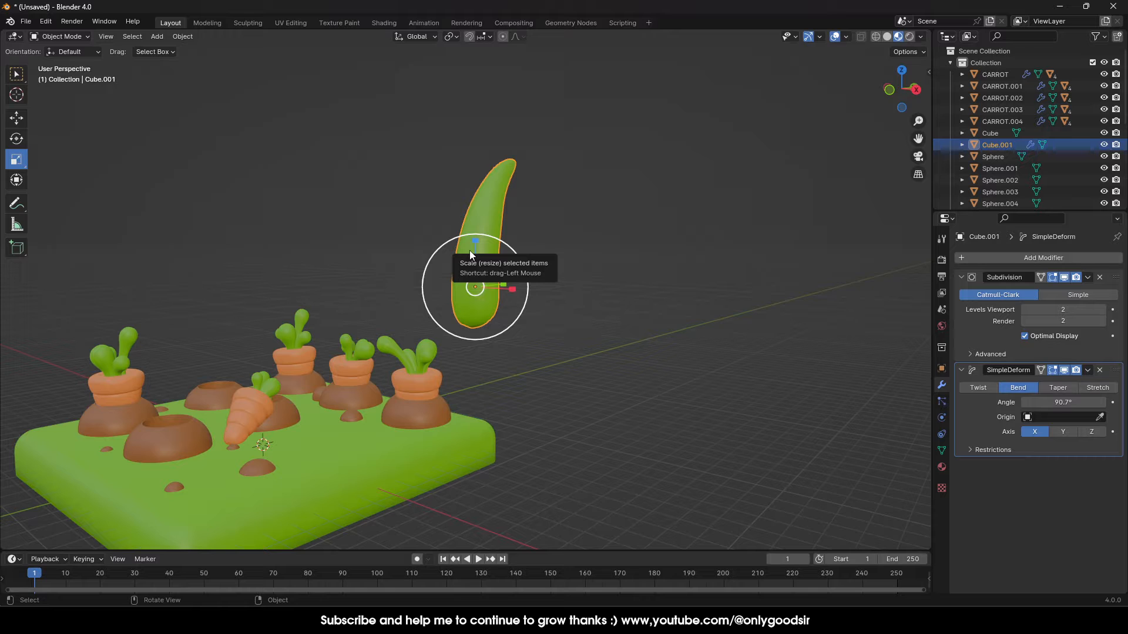
left_click(574, 297)
middle_click_drag(575, 297, 503, 302)
Duplicate the bent leaf and move the copy about 0.6 m along X
left_click(473, 279)
middle_click_drag(419, 310, 510, 291)
key("ctrl+c")
key("ctrl+v")
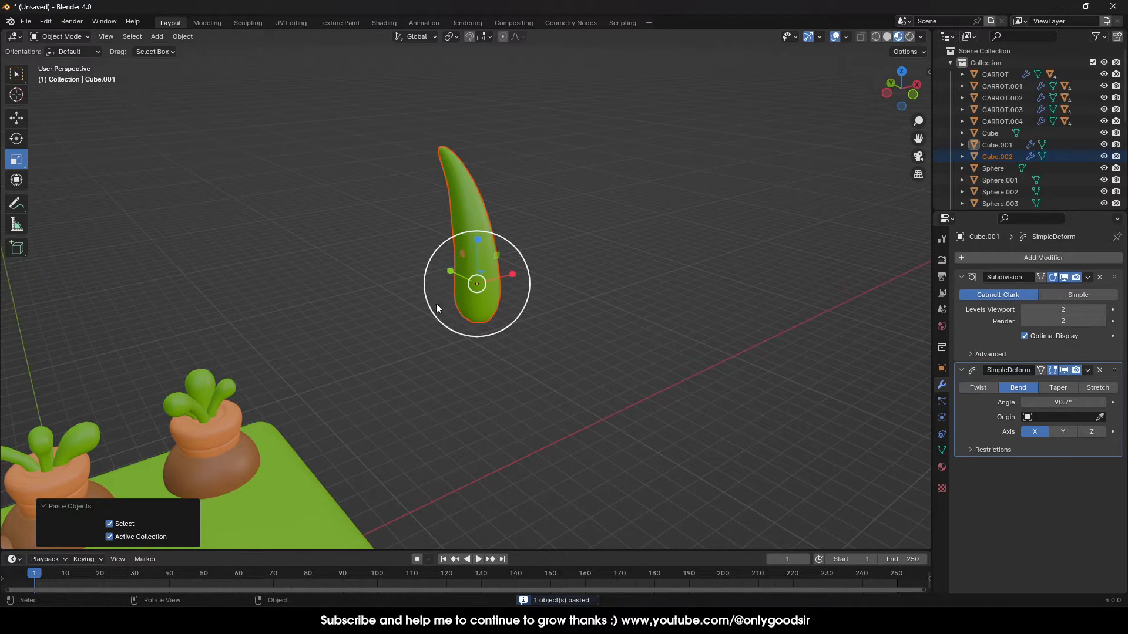
left_click(24, 118)
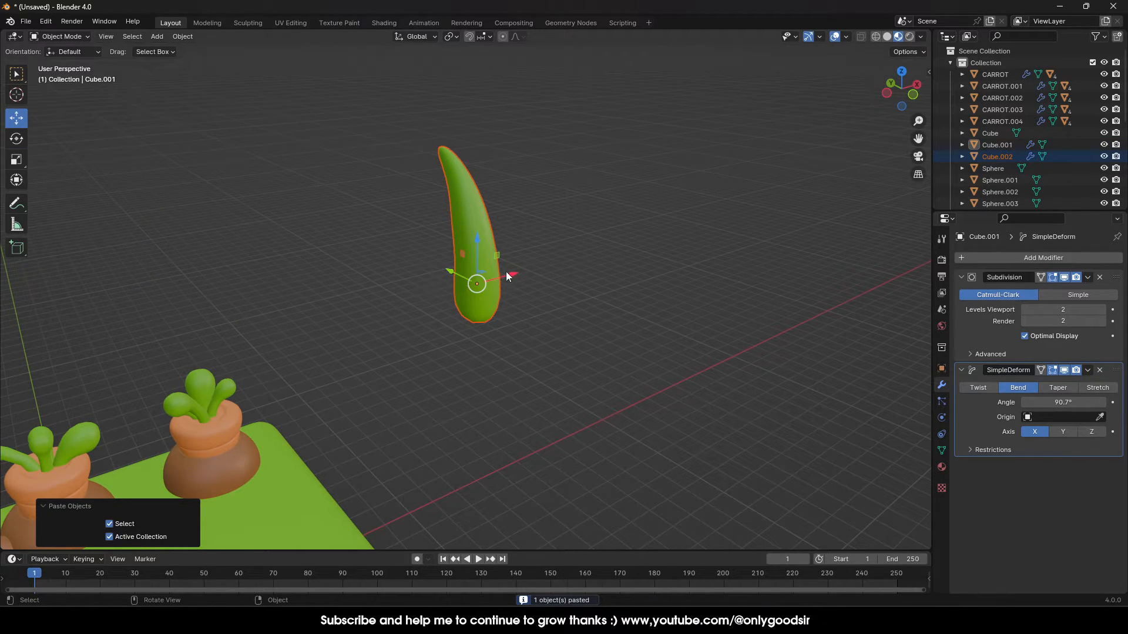
left_click_drag(506, 271, 523, 271)
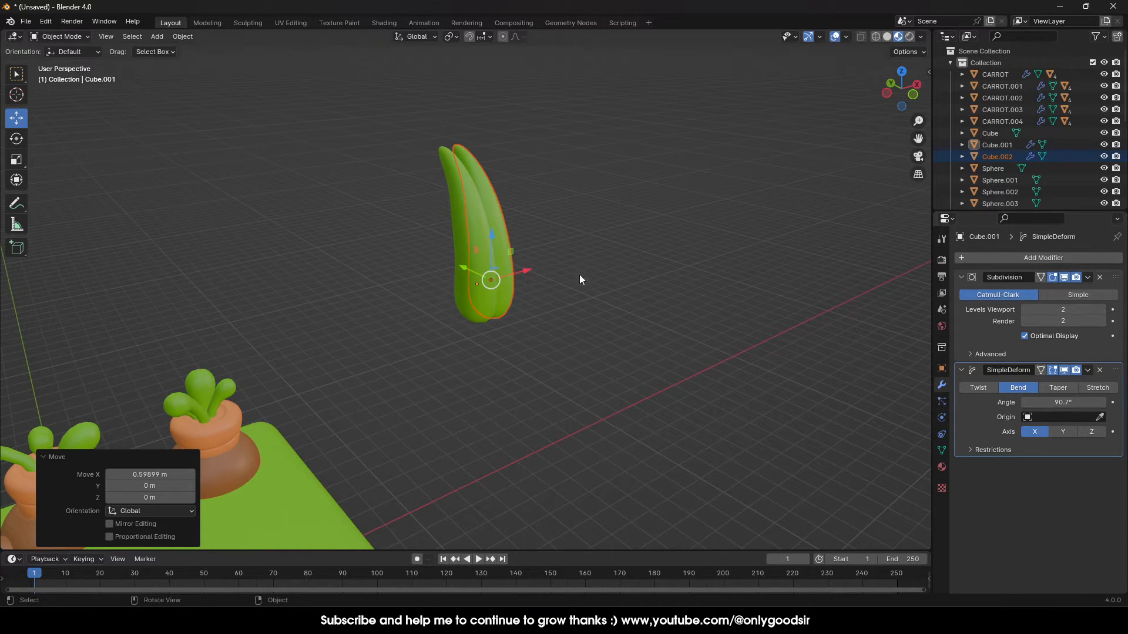
Rotate the copied leaf −105° around Z and shorten it slightly along Z
left_click(22, 137)
left_click_drag(502, 297, 716, 323)
left_click(17, 160)
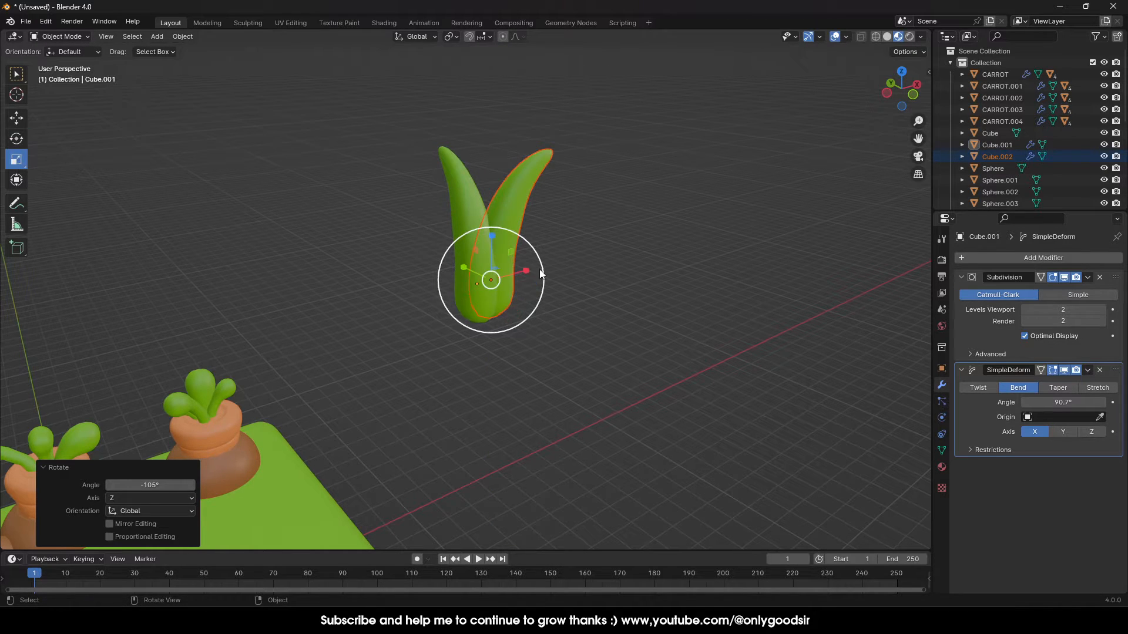
left_click_drag(493, 234, 481, 242)
Set the bend angle to 98.1° on the original leaf and 21.7° on the copied leaf
left_click_drag(1057, 403, 993, 404)
left_click(506, 210)
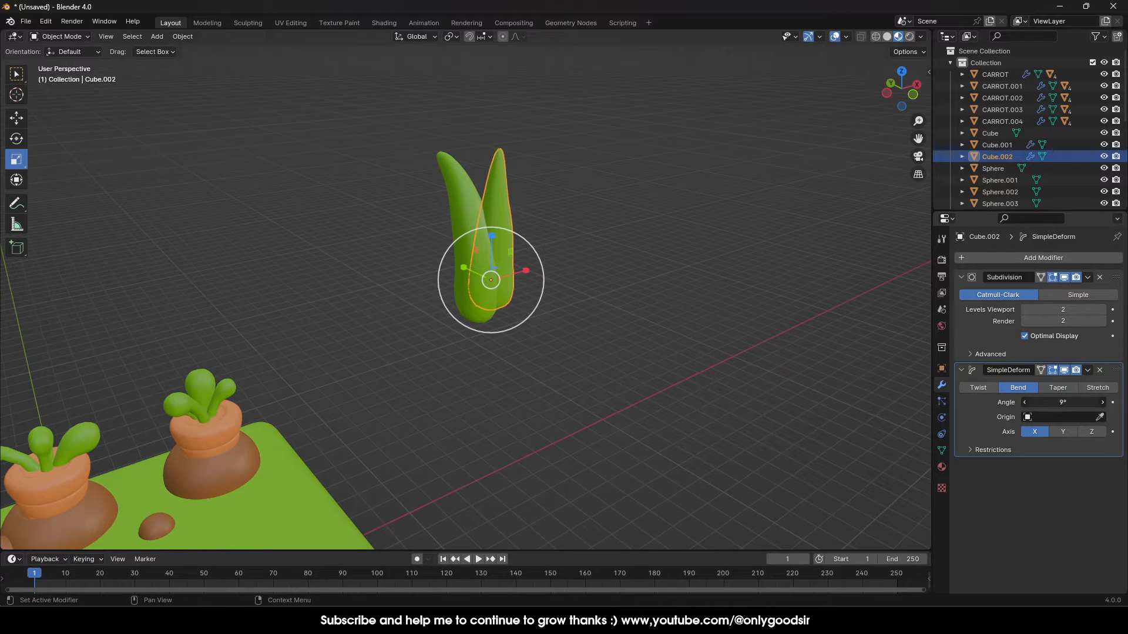
left_click(637, 320)
middle_click_drag(637, 320, 488, 345)
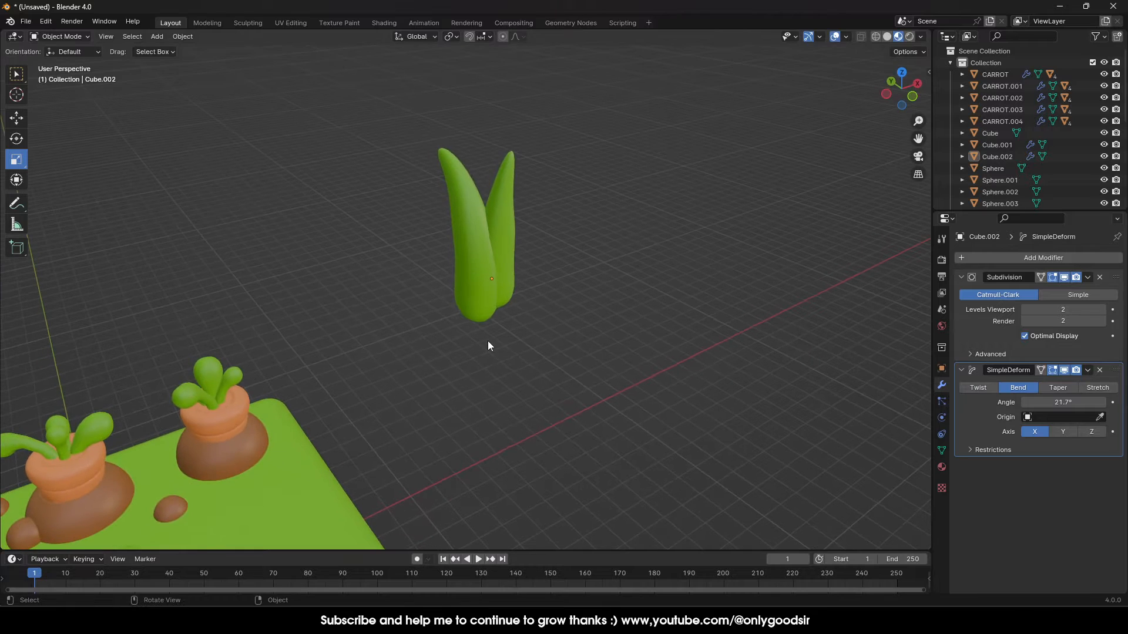
Duplicate the original front leaf and rotate the new copy around Z
left_click(491, 315)
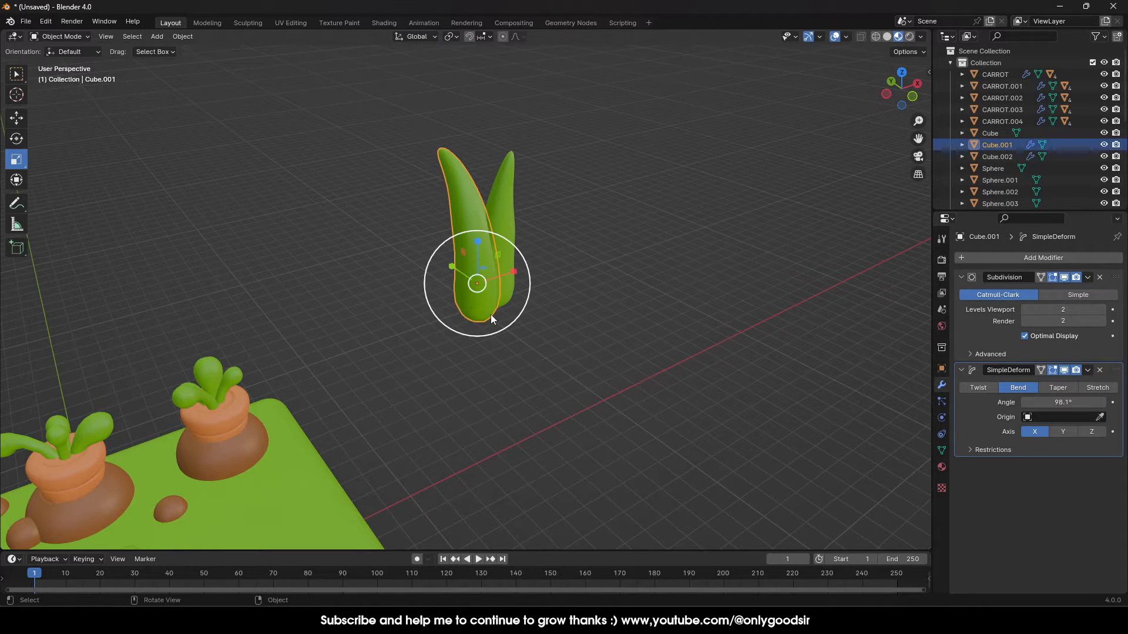
key("ctrl+c")
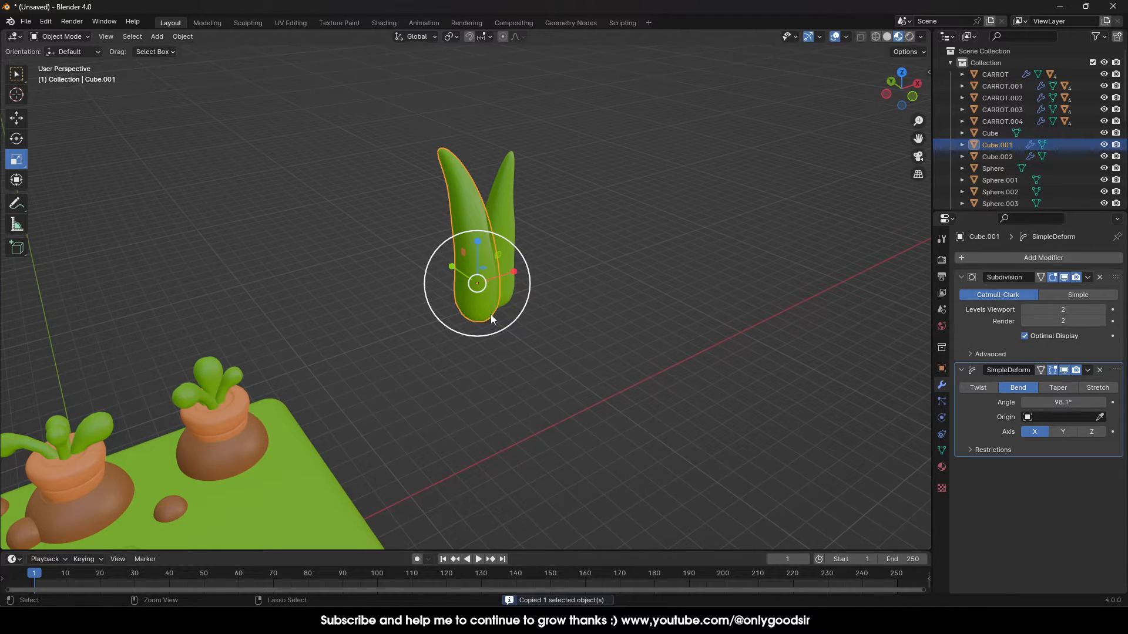
key("ctrl+v")
left_click(21, 138)
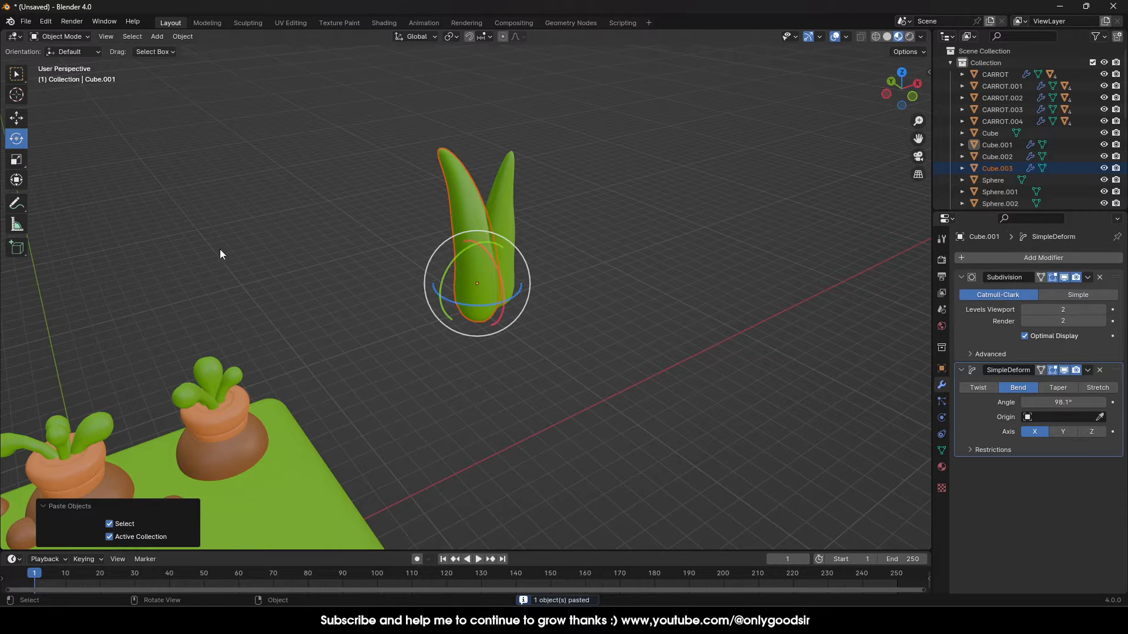
left_click(534, 360)
left_click(487, 308)
left_click_drag(463, 304, 578, 286)
Shrink the third leaf uniformly by about 0.819 and again by about 0.681
key("s")
left_click(598, 320)
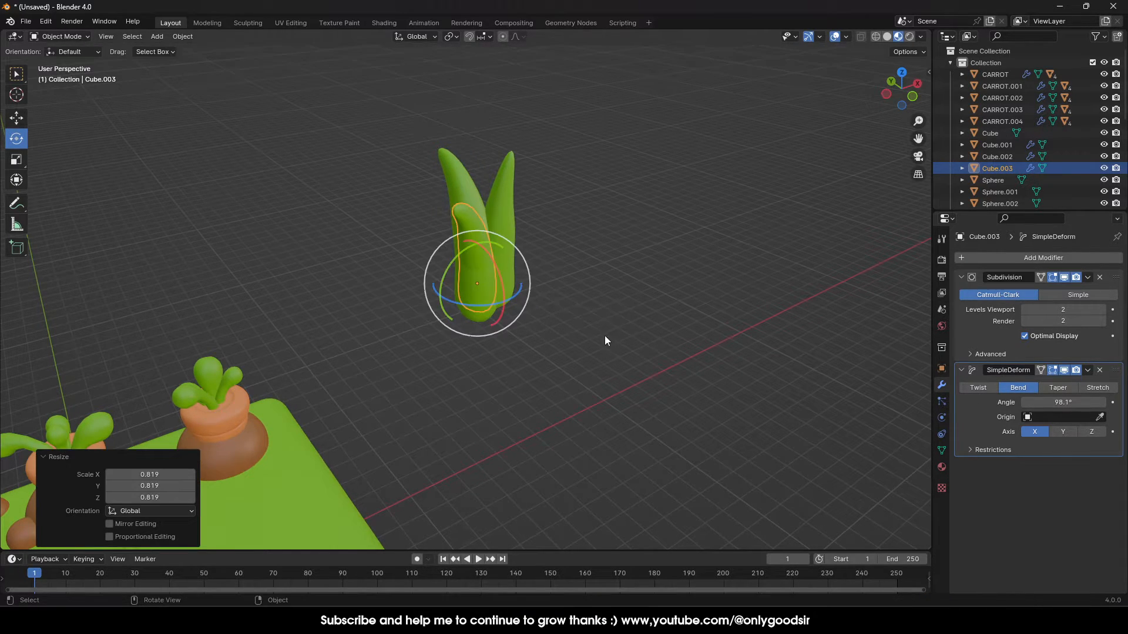
middle_click_drag(604, 336, 516, 322)
key("s")
left_click(543, 318)
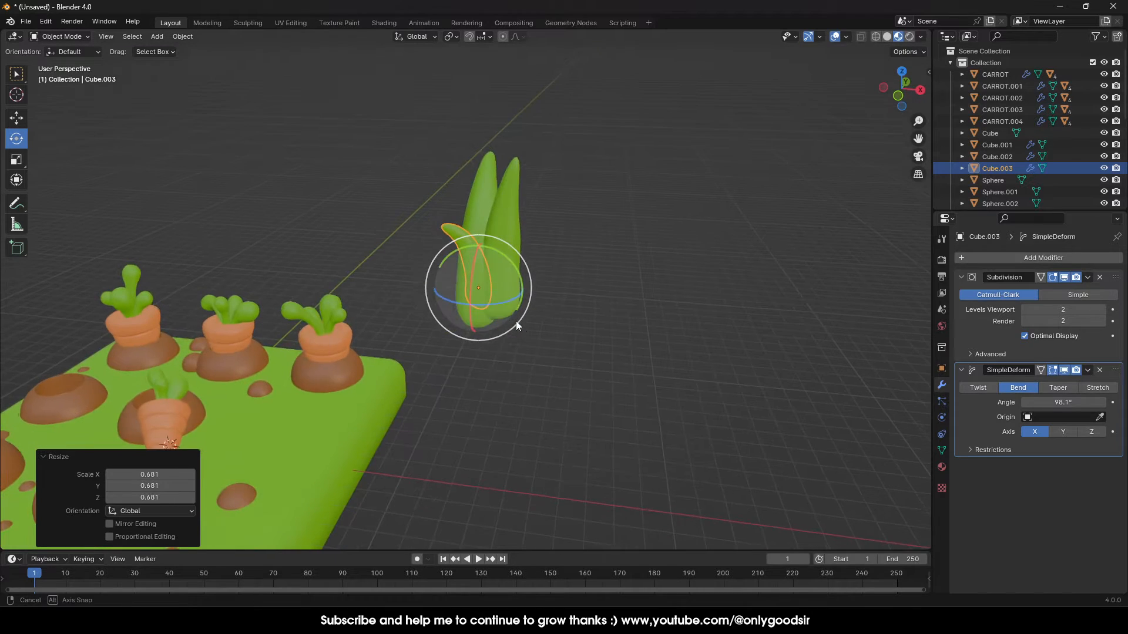
Move the small leaf about −0.5 m along X and −0.72 m along Y, to the base of the large leaves
left_click(16, 117)
left_click_drag(531, 297, 514, 297)
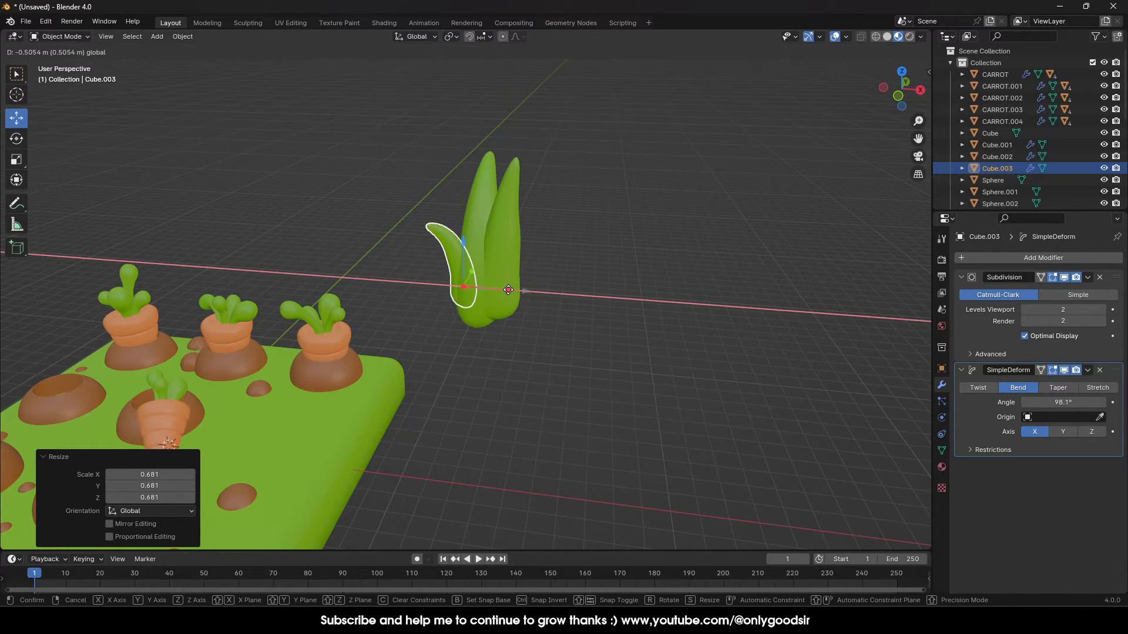
mouse_move(514, 297)
middle_mouse_down()
mouse_move(488, 301)
mouse_move(494, 306)
middle_mouse_up()
left_click_drag(447, 261, 452, 279)
middle_click_drag(527, 319, 492, 304)
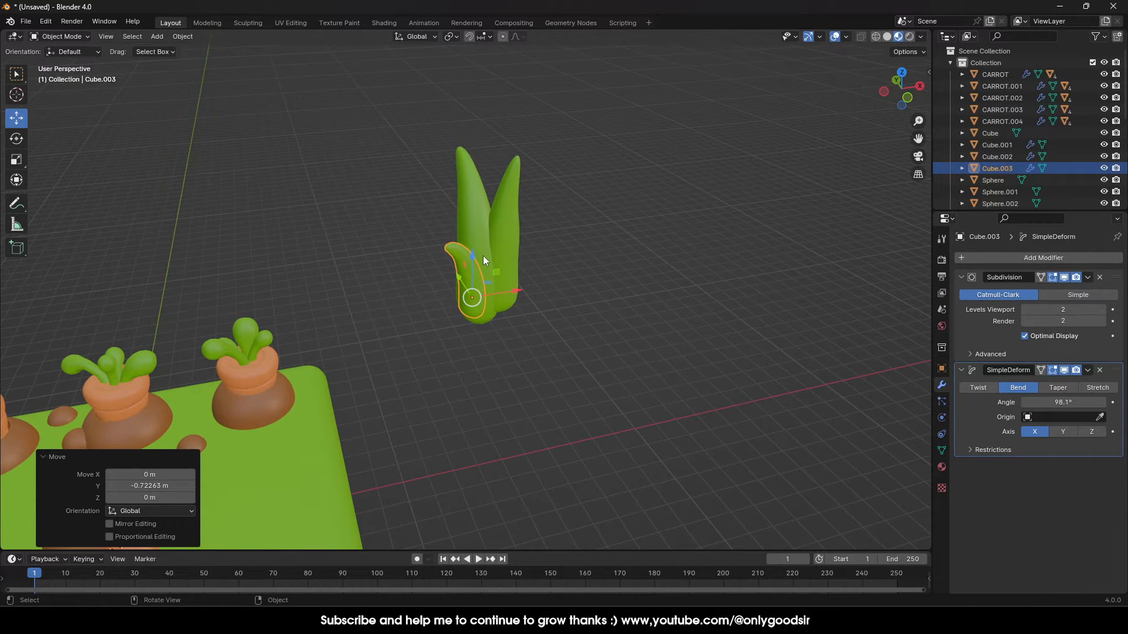
Duplicate the tall original leaf in place
left_click(498, 272)
key("ctrl+c")
key("ctrl+v")
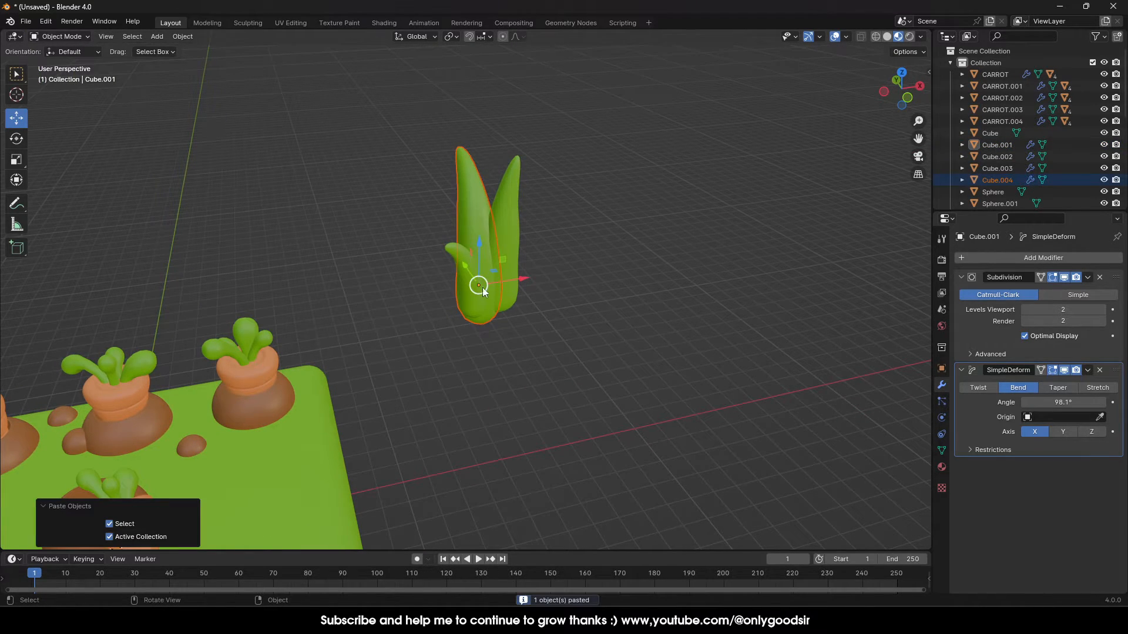
Rotate the new tall leaf −146° around Z and move it about −0.68 m along Y
left_click(16, 138)
left_click_drag(513, 302, 417, 291)
middle_click_drag(489, 295, 577, 290)
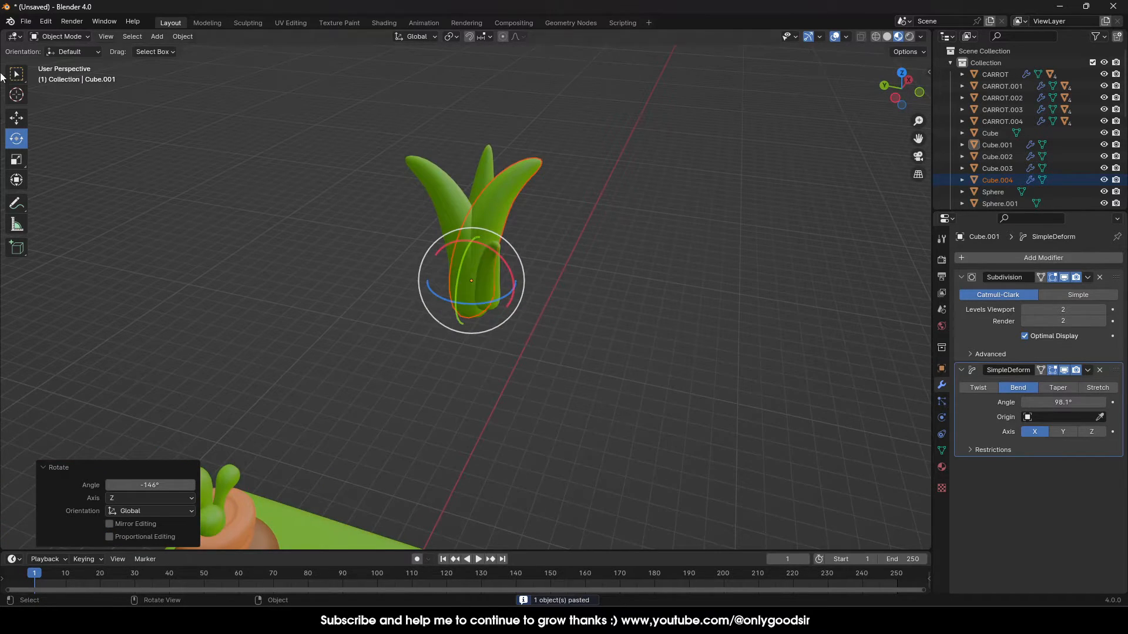
left_click(16, 119)
left_click_drag(446, 274, 466, 278)
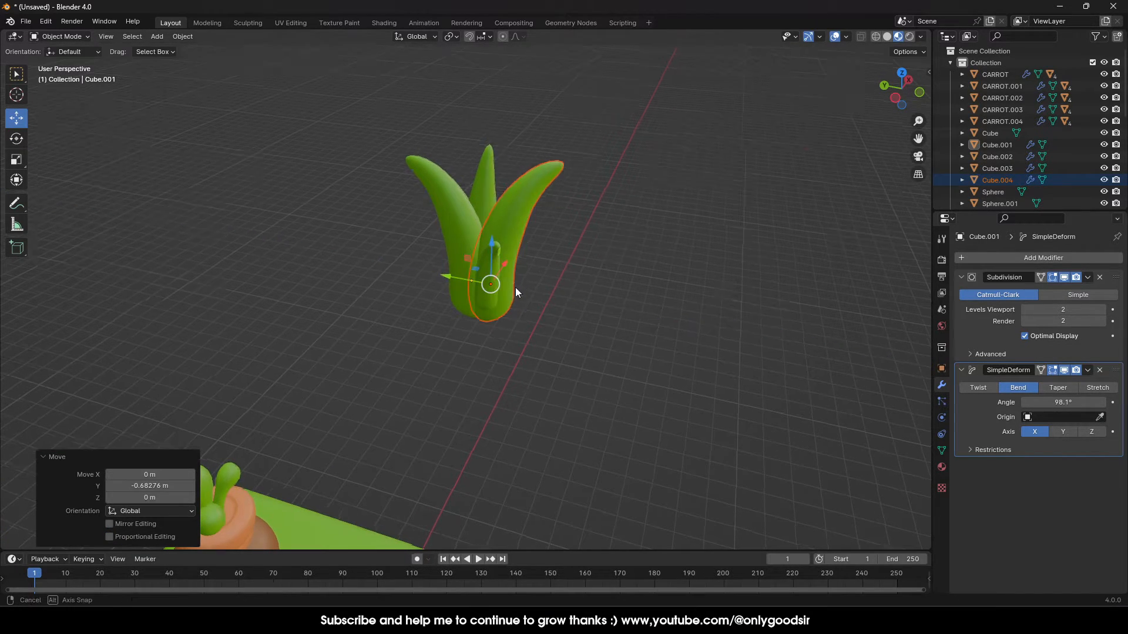
Move the new tall leaf about 0.45 m along X and shrink it uniformly to about 0.77
middle_click_drag(579, 287, 523, 306)
left_click_drag(519, 282, 532, 277)
key("s")
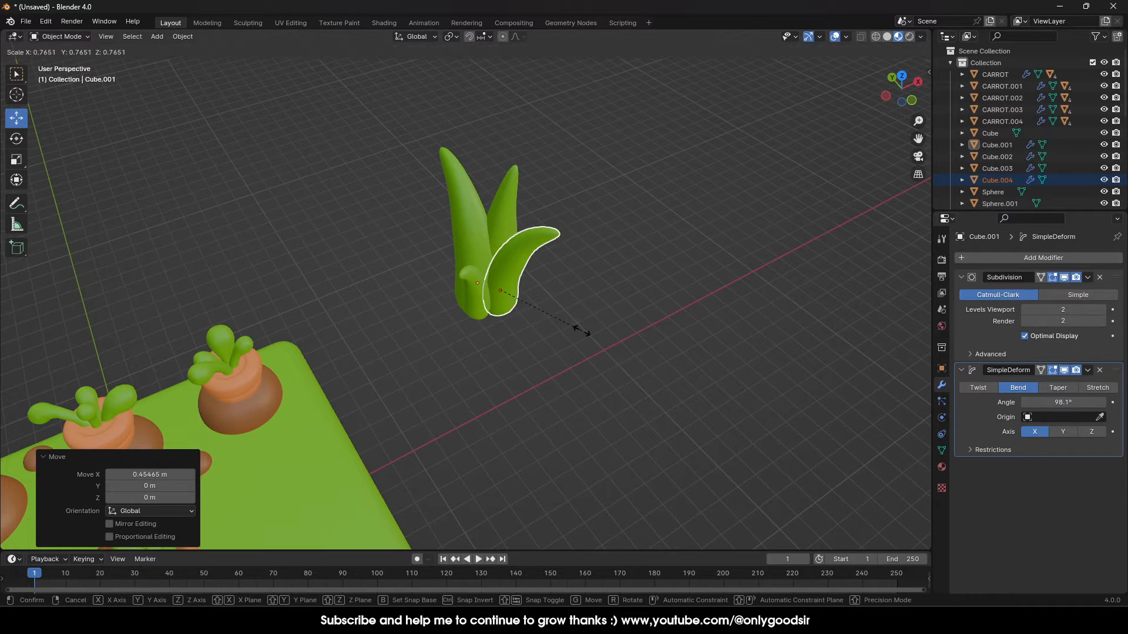
left_click(578, 329)
middle_click_drag(590, 351, 547, 237)
Set the bend angle of the shrunken tall leaf to 178°
left_click(534, 218)
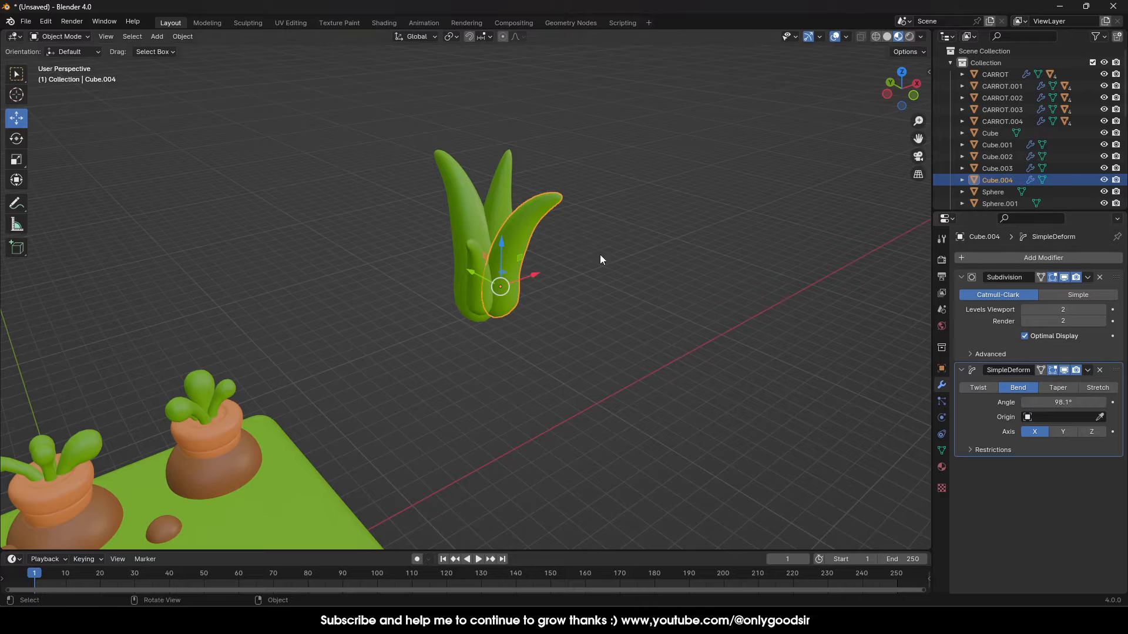
left_click_drag(1055, 402, 1101, 403)
left_click(547, 354)
Set the smallest leaf's bend angle to 147° and lower it along Z to the base of the cluster
middle_click_drag(548, 354, 443, 286)
left_click(450, 282)
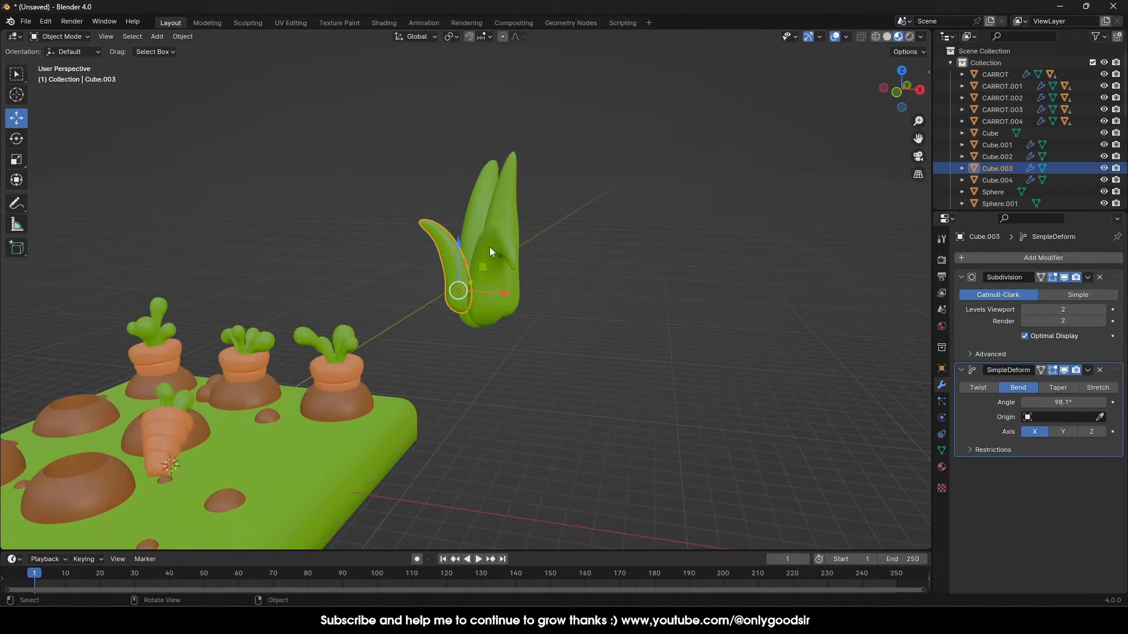
left_click_drag(1075, 403, 1071, 402)
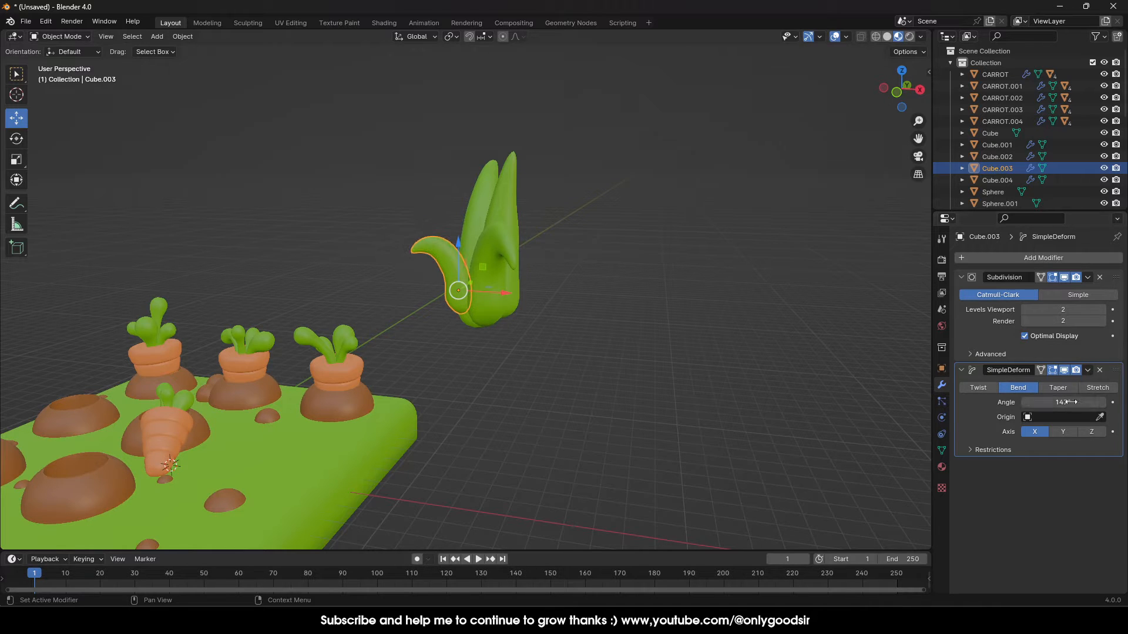
middle_click_drag(499, 318, 407, 252)
key("g")
key("z")
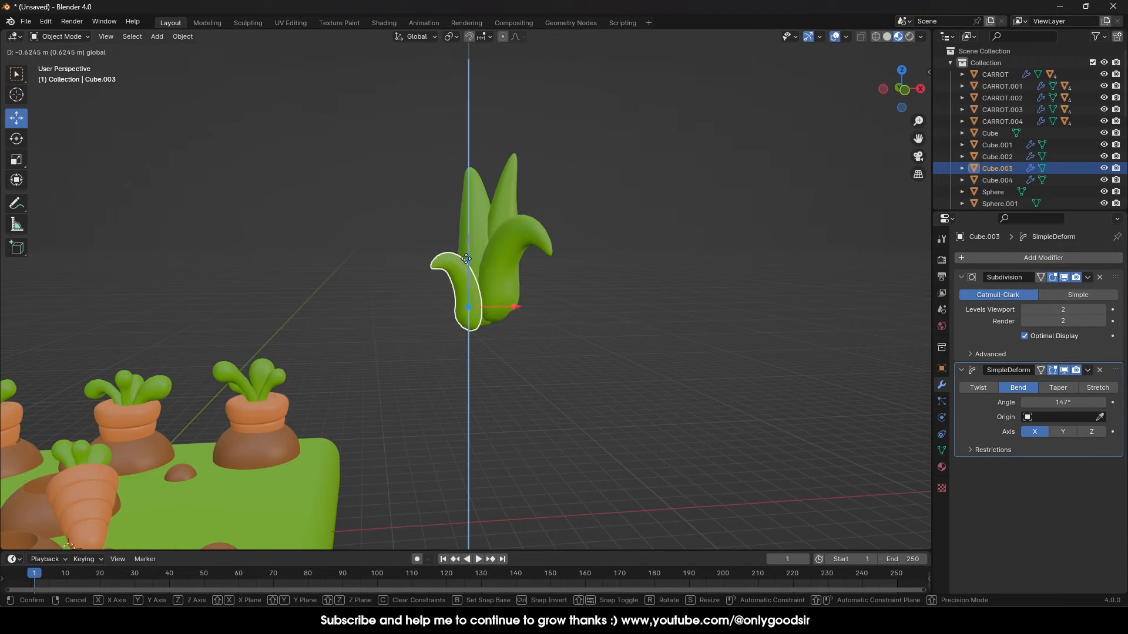
left_click(591, 276)
left_click(591, 277)
Set the bend angle of the upright tall leaf, Cube.002, to 52.1°
middle_click_drag(591, 277, 418, 248)
left_click(418, 249)
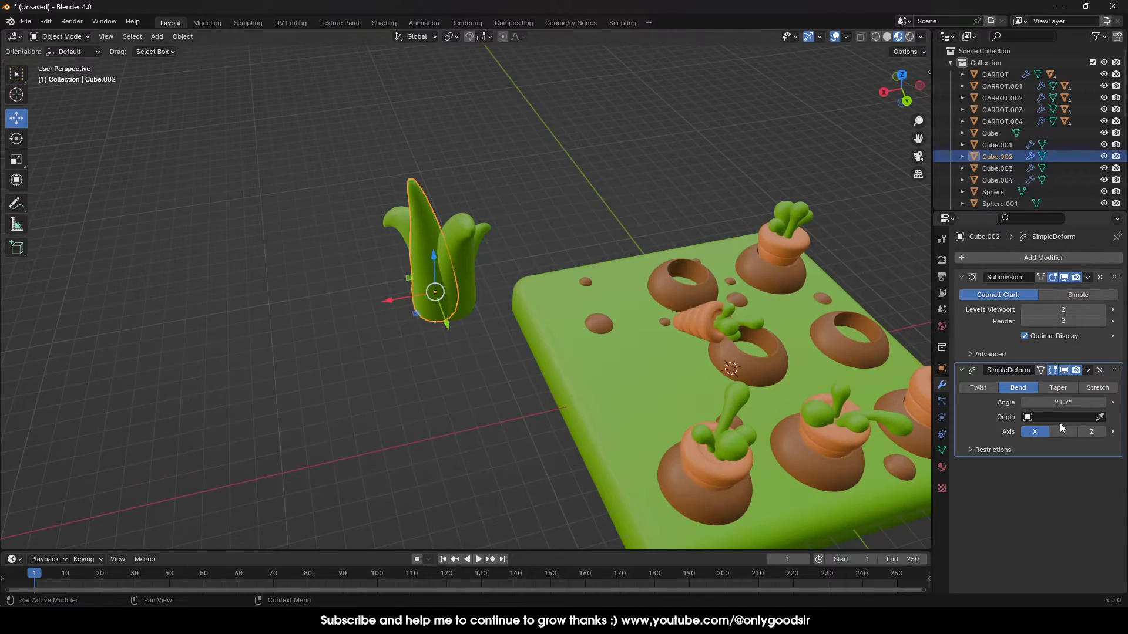
left_click_drag(1063, 403, 1080, 403)
left_click(637, 209)
middle_click_drag(637, 210, 265, 199)
middle_click_drag(400, 257, 470, 277)
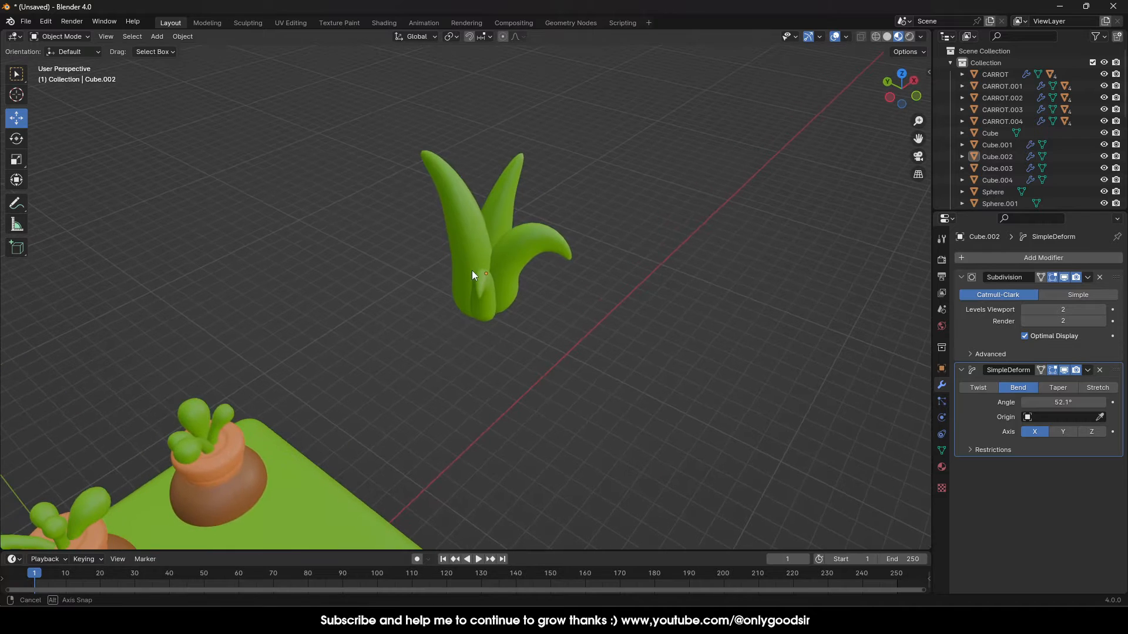
Duplicate the strongly curved leaf, Cube.004, in place and rotate the copy −143° around Z
left_click(513, 264)
key("ctrl+c")
key("ctrl+v")
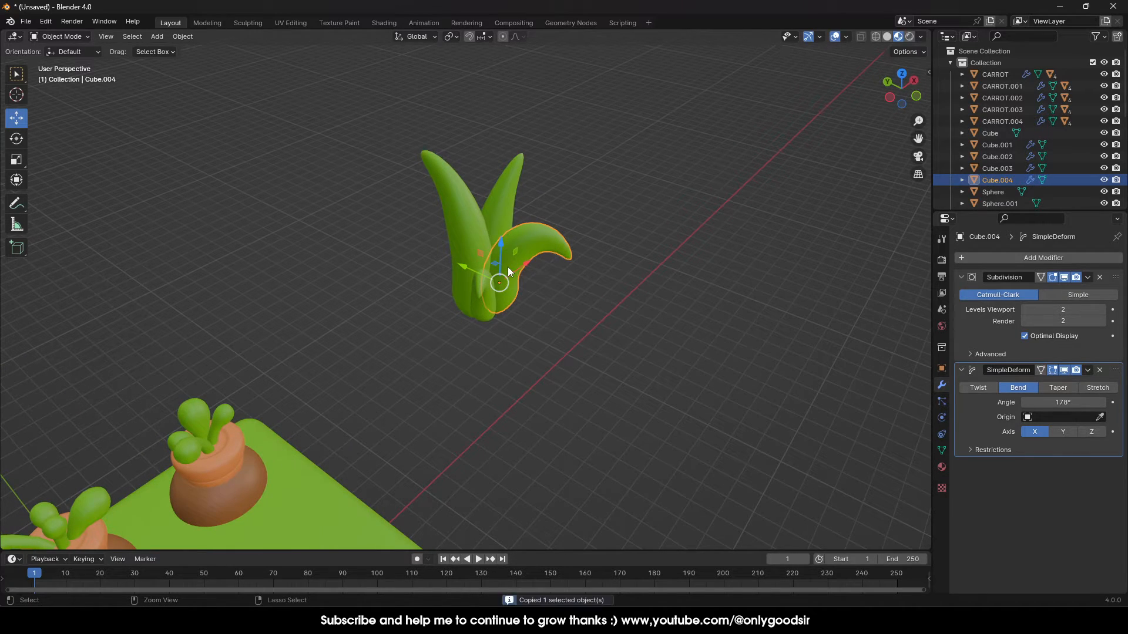
left_click(16, 138)
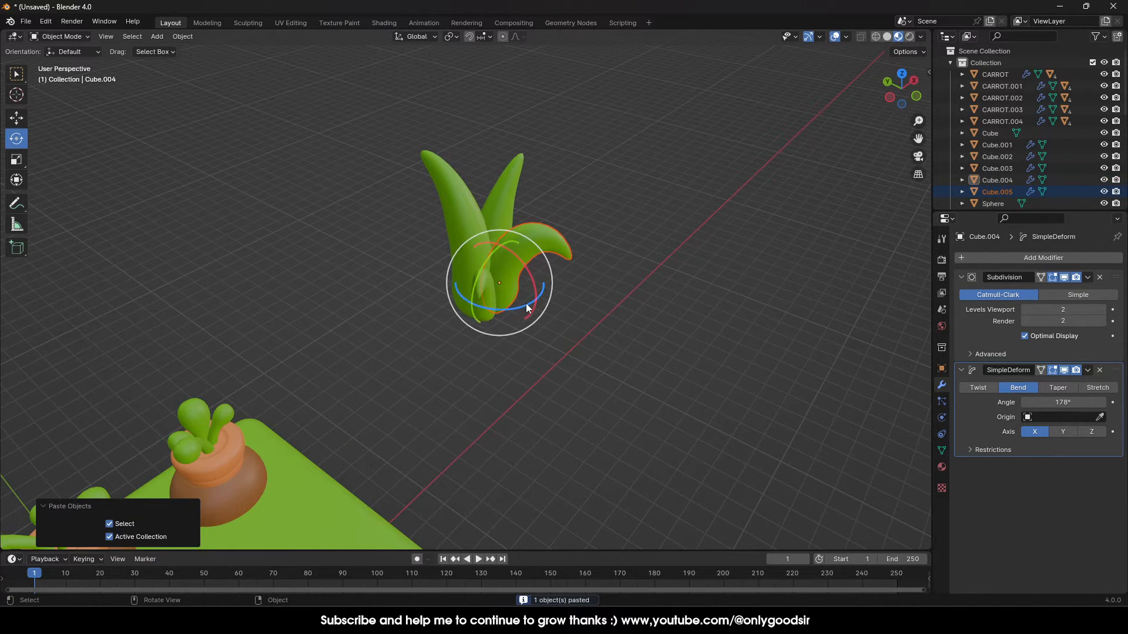
left_click_drag(527, 303, 299, 264)
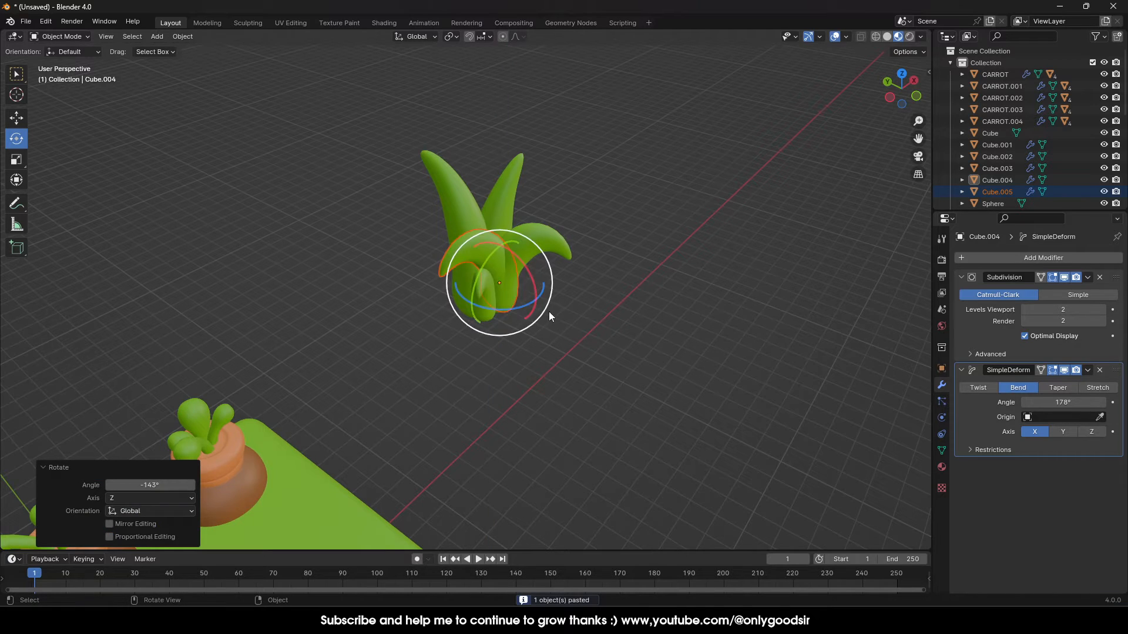
Move the copied leaf about −0.5 m along Y and set the bend angle of its source leaf, Cube.004, to 103°
left_click(17, 118)
left_click_drag(517, 265, 449, 272)
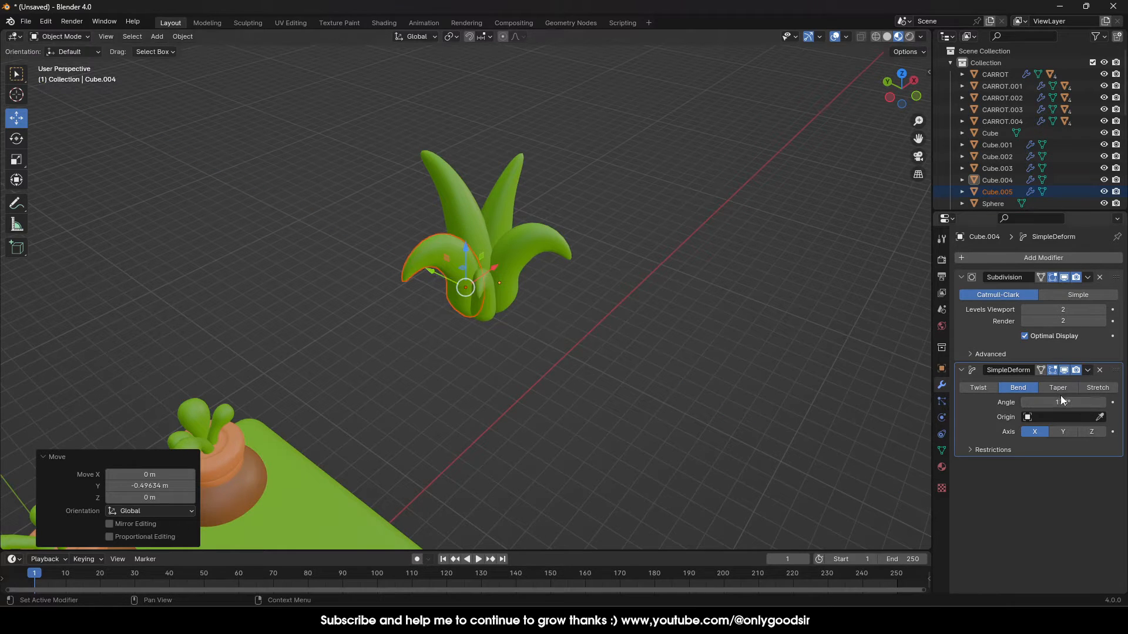
left_click_drag(1060, 396, 1037, 396)
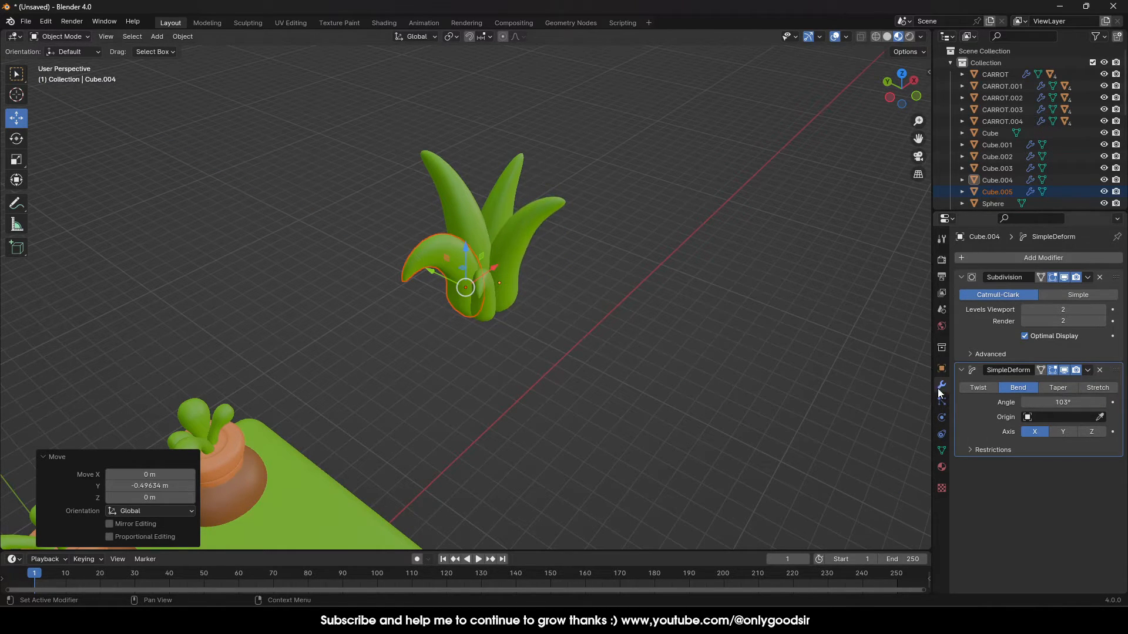
left_click(697, 389)
middle_click_drag(697, 388, 592, 340)
left_click_drag(624, 347, 399, 162)
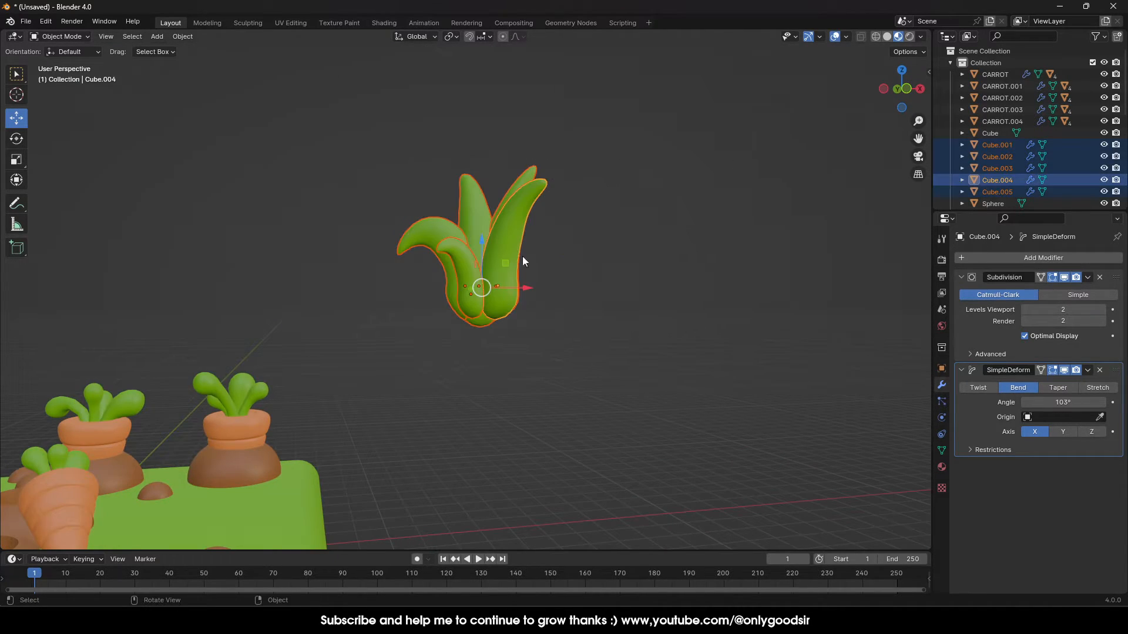
left_click(581, 268)
left_click_drag(635, 342, 363, 94)
left_click(564, 254)
left_click_drag(571, 328, 335, 60)
middle_click_drag(495, 190, 589, 239)
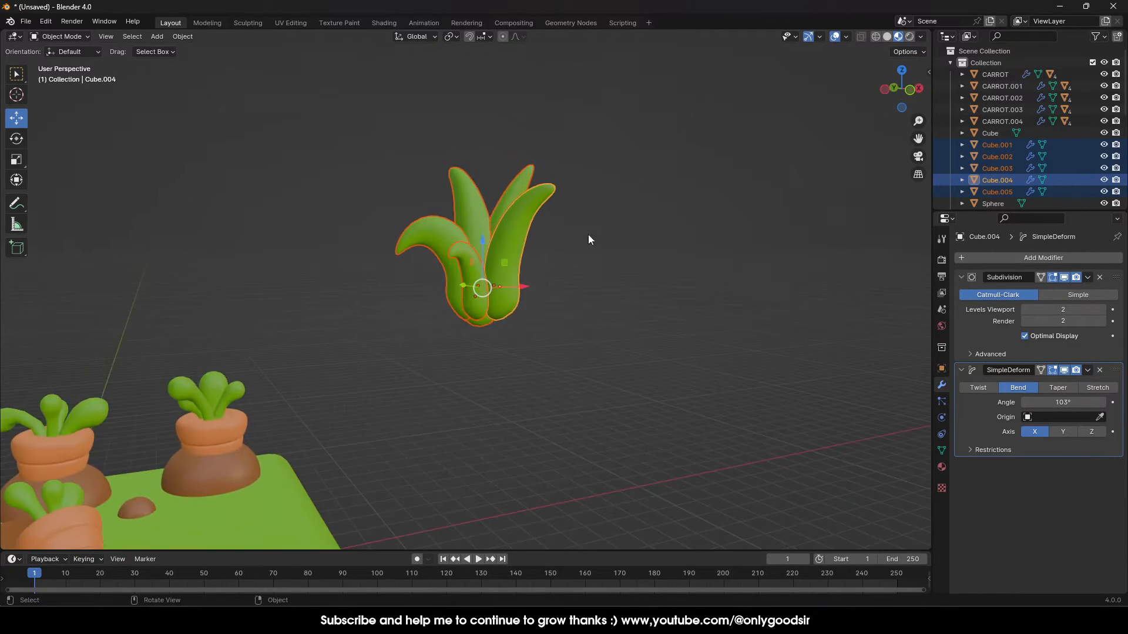
left_click(577, 358)
left_click(486, 241)
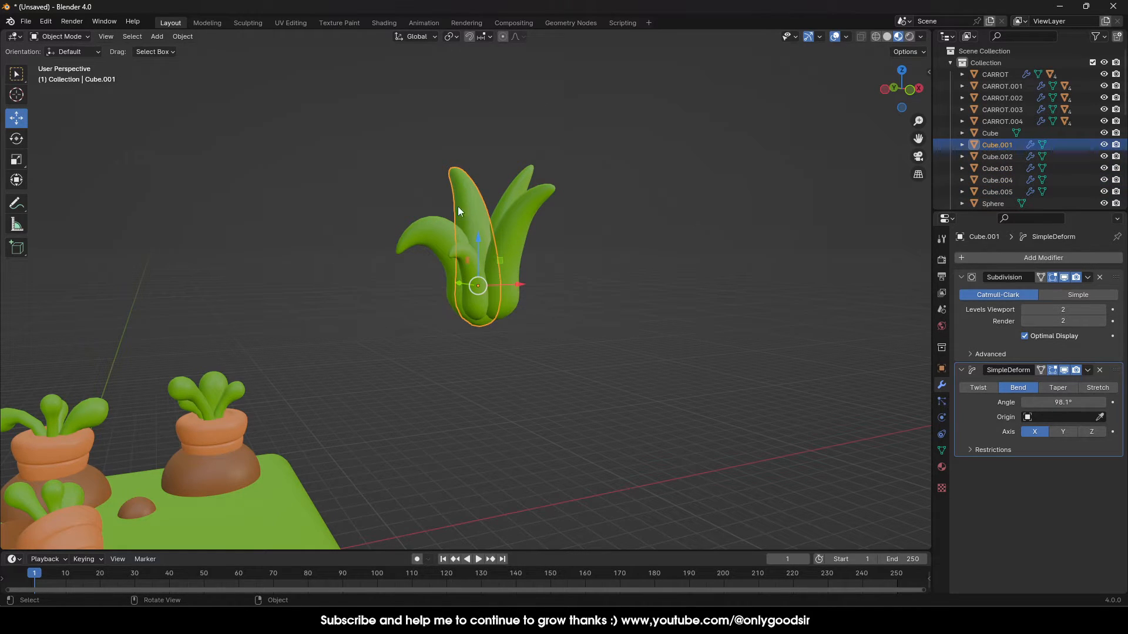
left_click(476, 279)
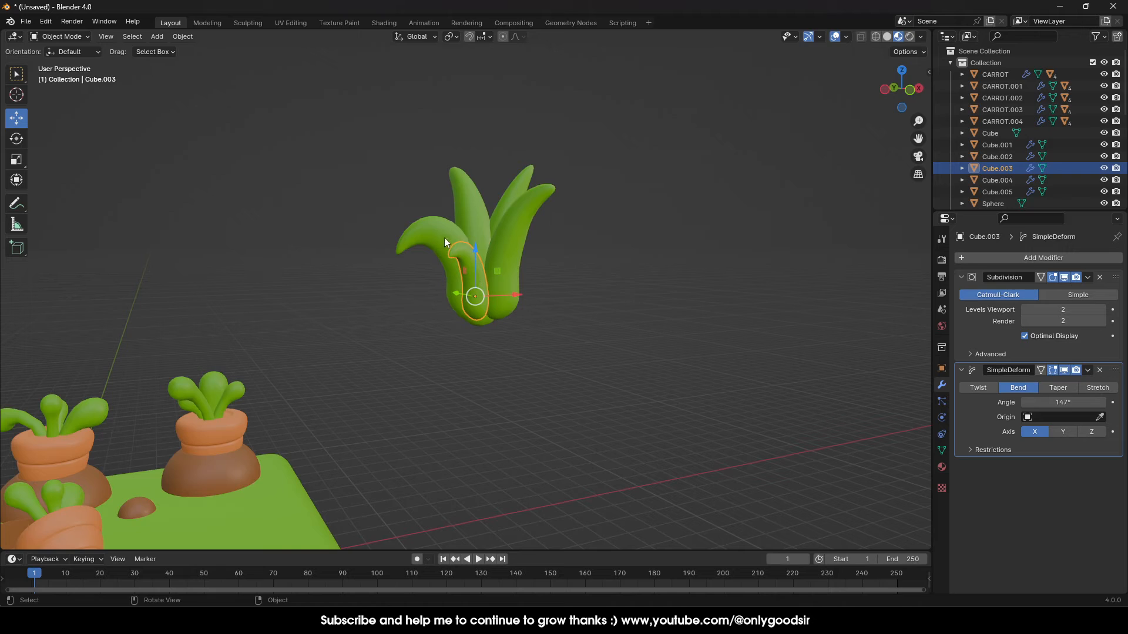
Select all five grass leaves, with the tall leaf Cube.001 as the active object
left_click(446, 240)
left_click(470, 257, "shift")
left_click(525, 206, "shift")
left_click(510, 191, "shift")
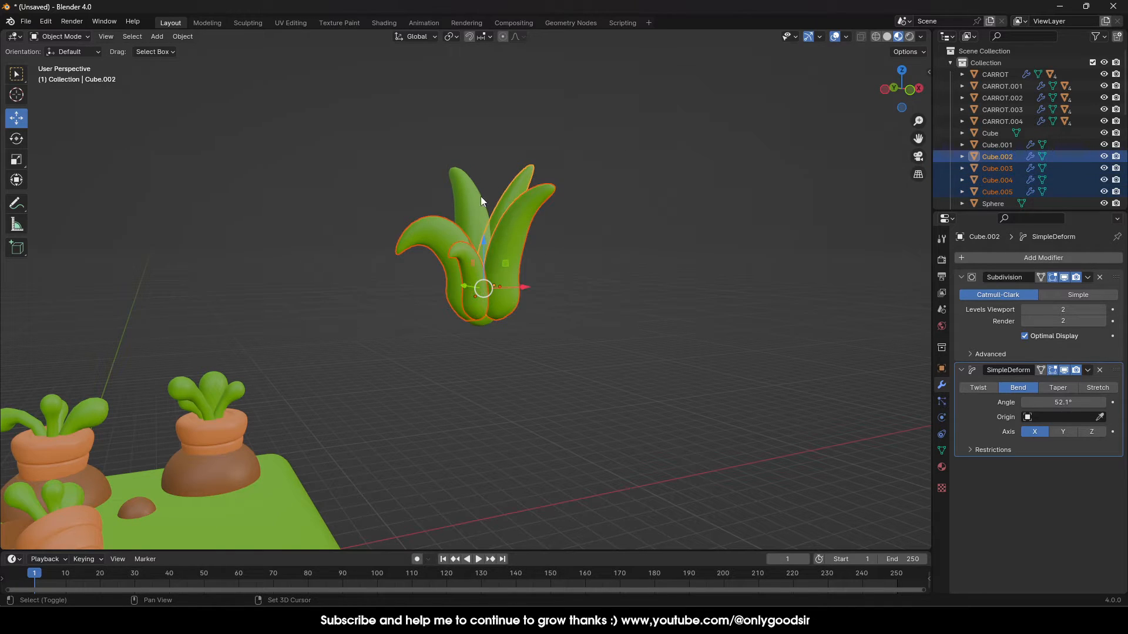
left_click(466, 190, "shift")
Try joining the five selected leaves into a single object, and undo the join
right_click(466, 190)
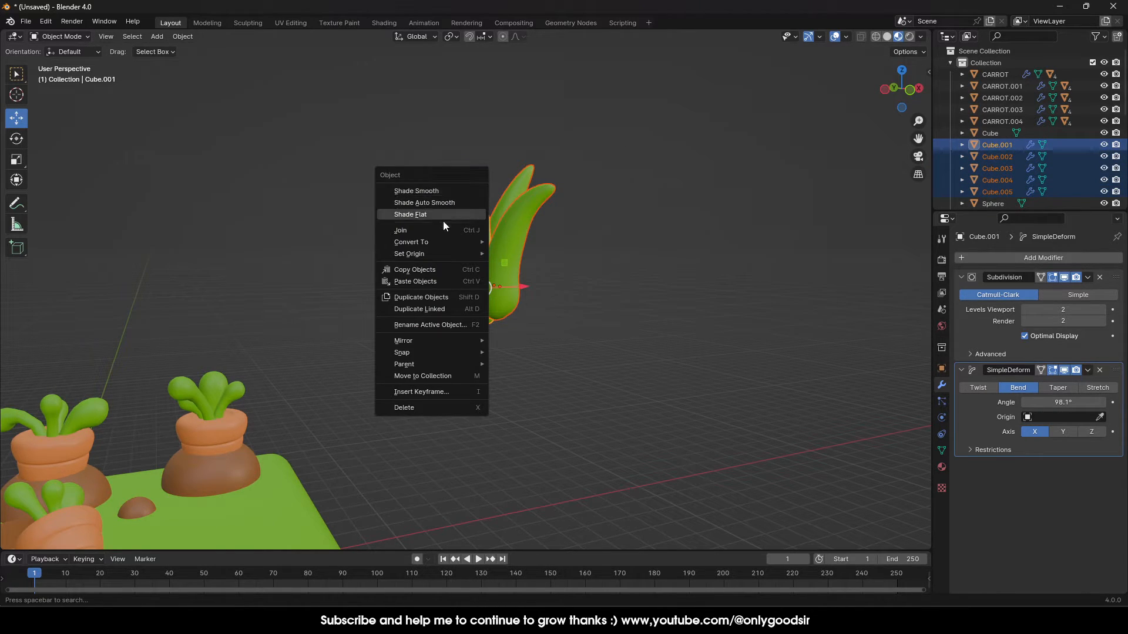
left_click(425, 231)
key("ctrl+z")
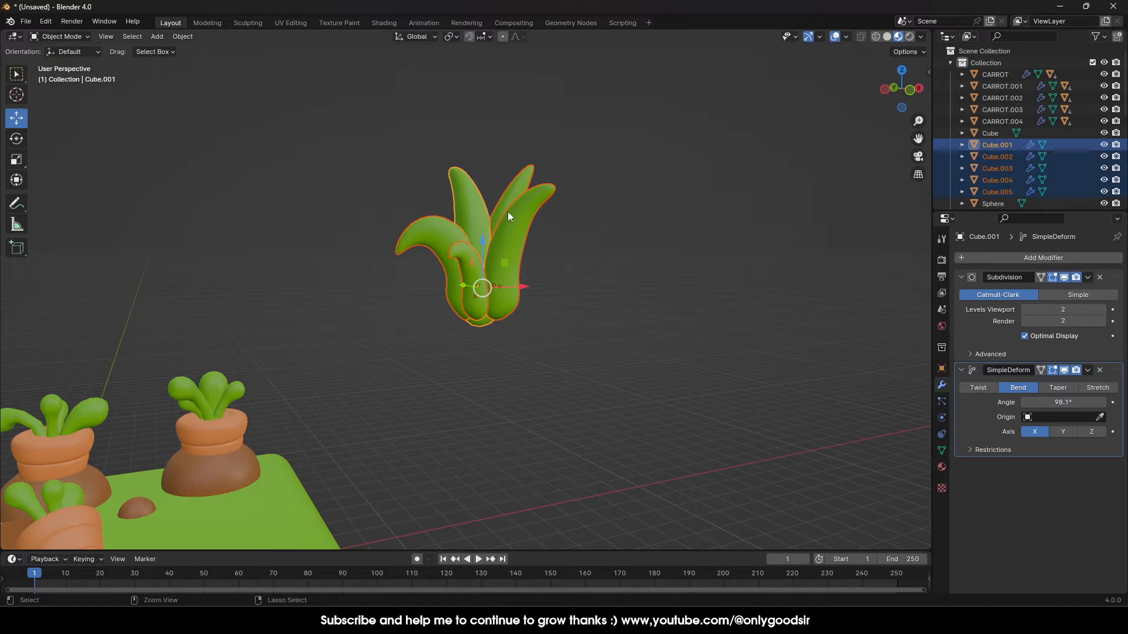
Parent the other four leaves to the active tall leaf using the Object parent type
right_click(479, 206)
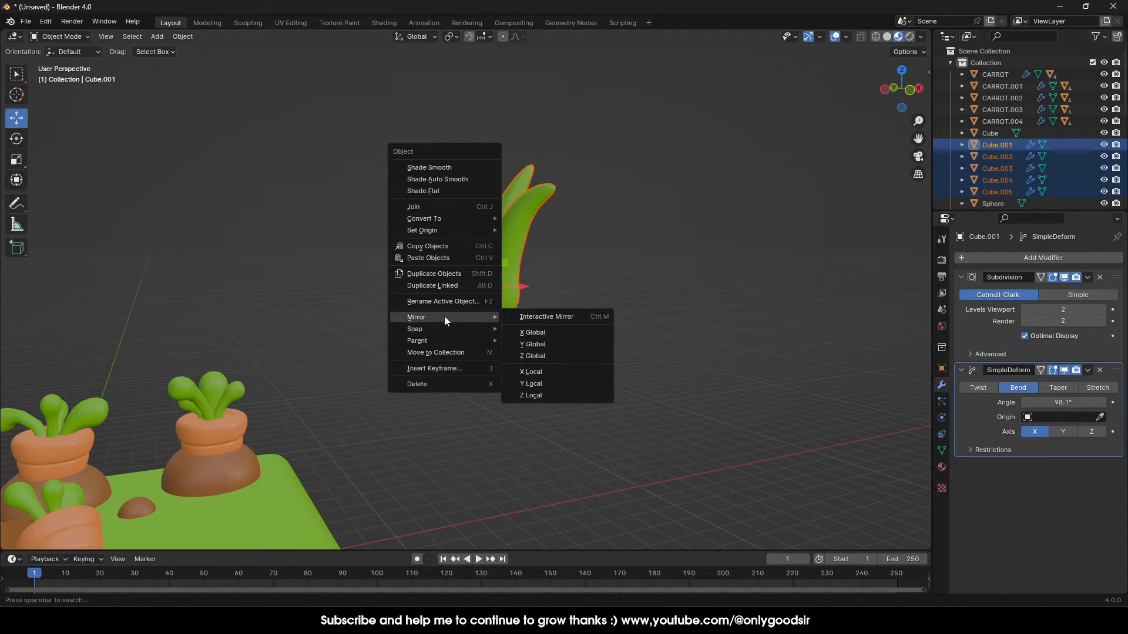
mouse_move(442, 341)
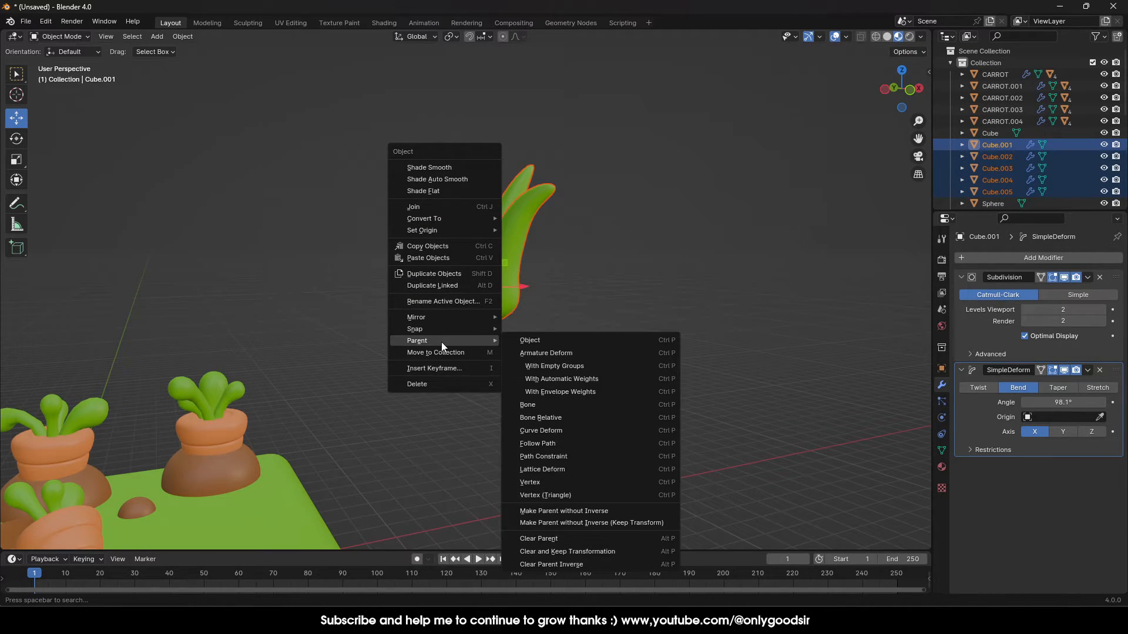
left_click(523, 340)
Rename the parent leaf Cube.001 as GRASS
left_click(470, 187)
double_click(1000, 145)
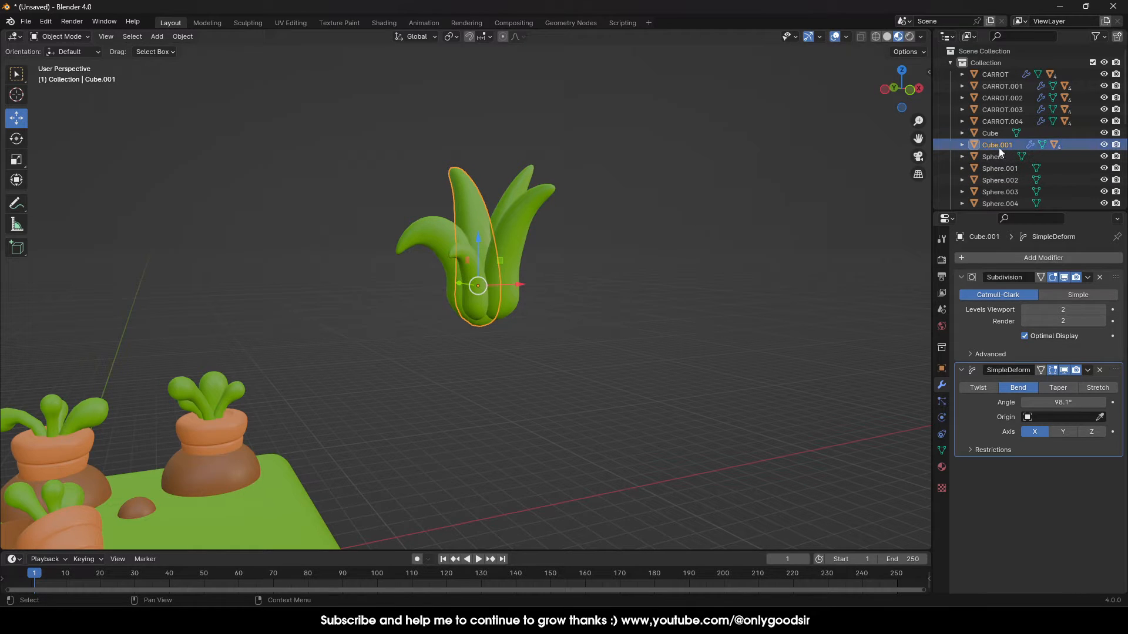
scroll(1002, 144, "down", 1)
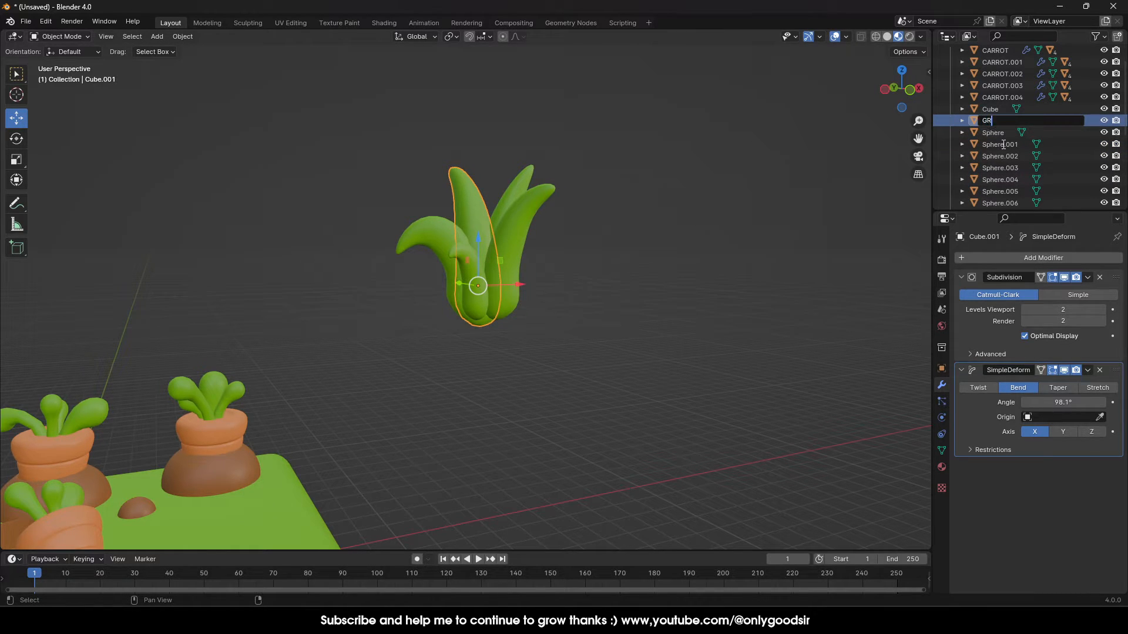
type("GRASS")
key("Return")
left_click(538, 231)
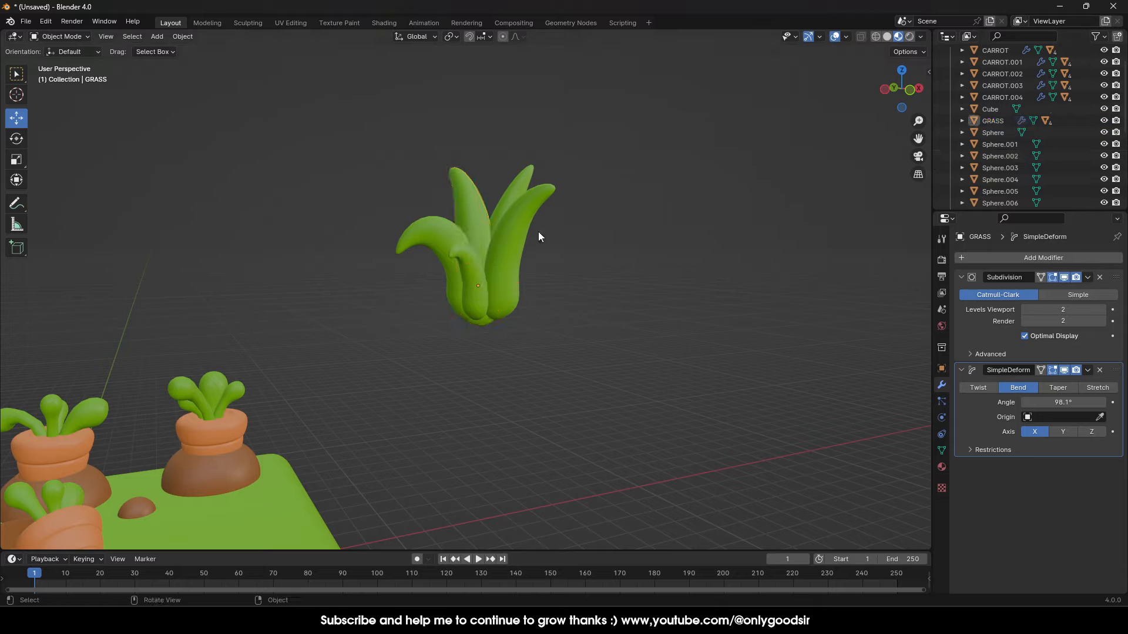
Shrink the GRASS parent uniformly so the whole leaf cluster becomes a small tuft in proportion to the carrots
left_click(471, 194)
scroll(679, 298, "down", 5)
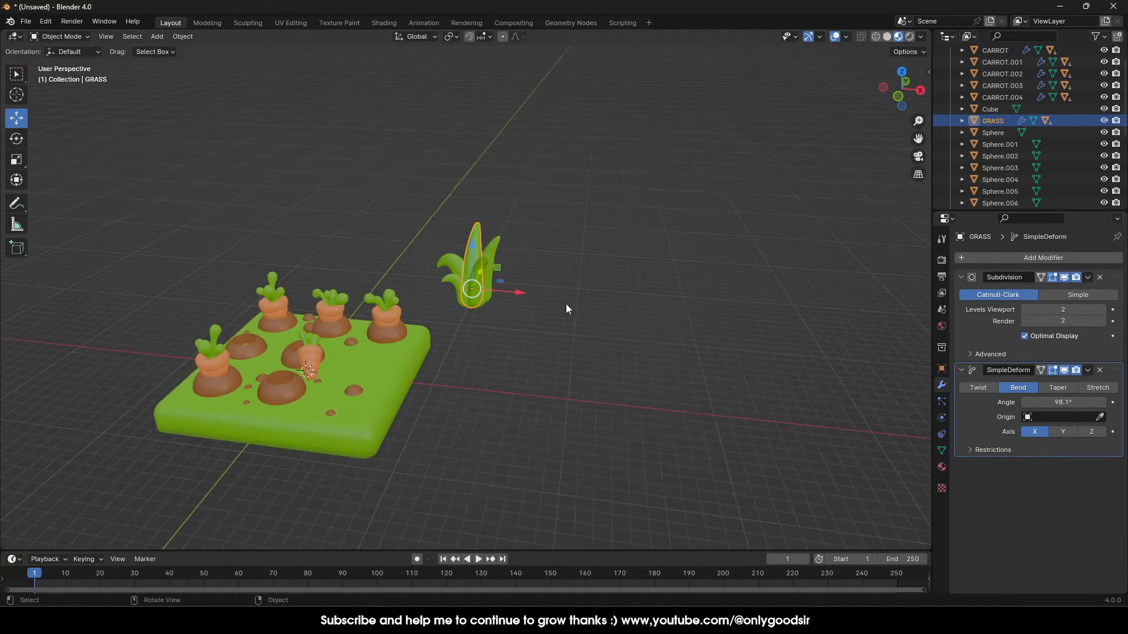
key("s")
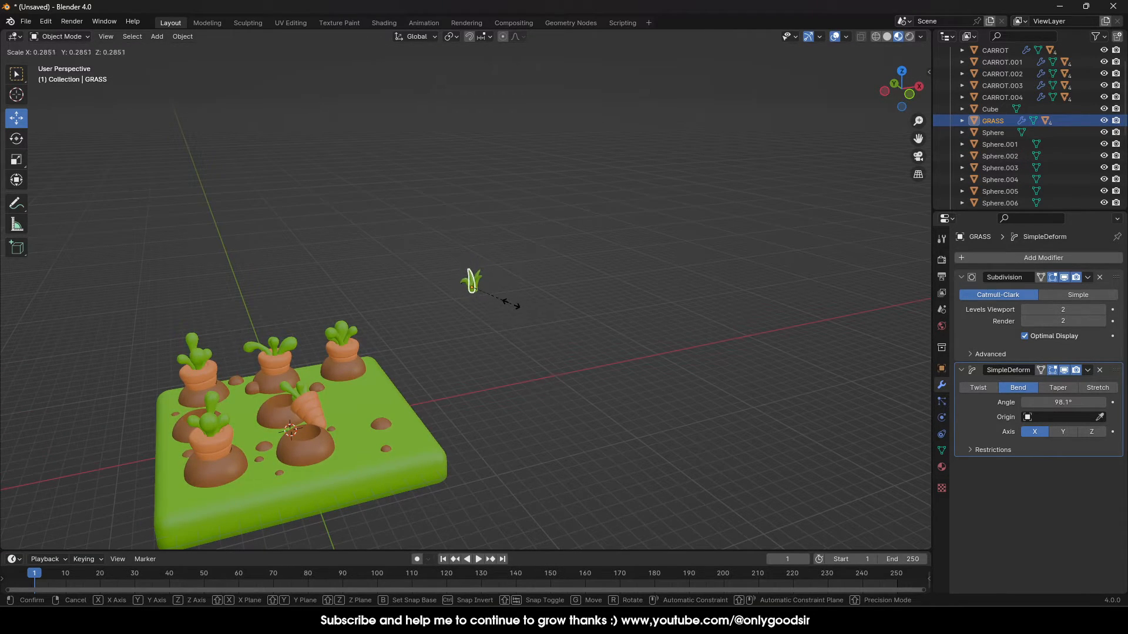
left_click(526, 304)
left_click(547, 325)
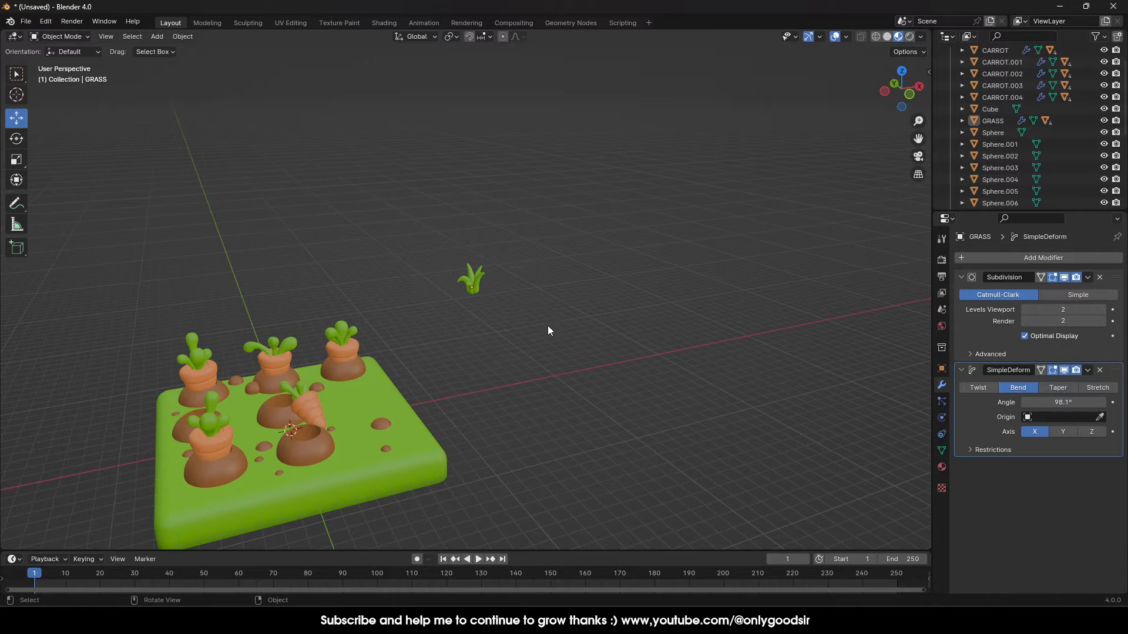
middle_click_drag(547, 326, 538, 338)
scroll(539, 326, "down", 1)
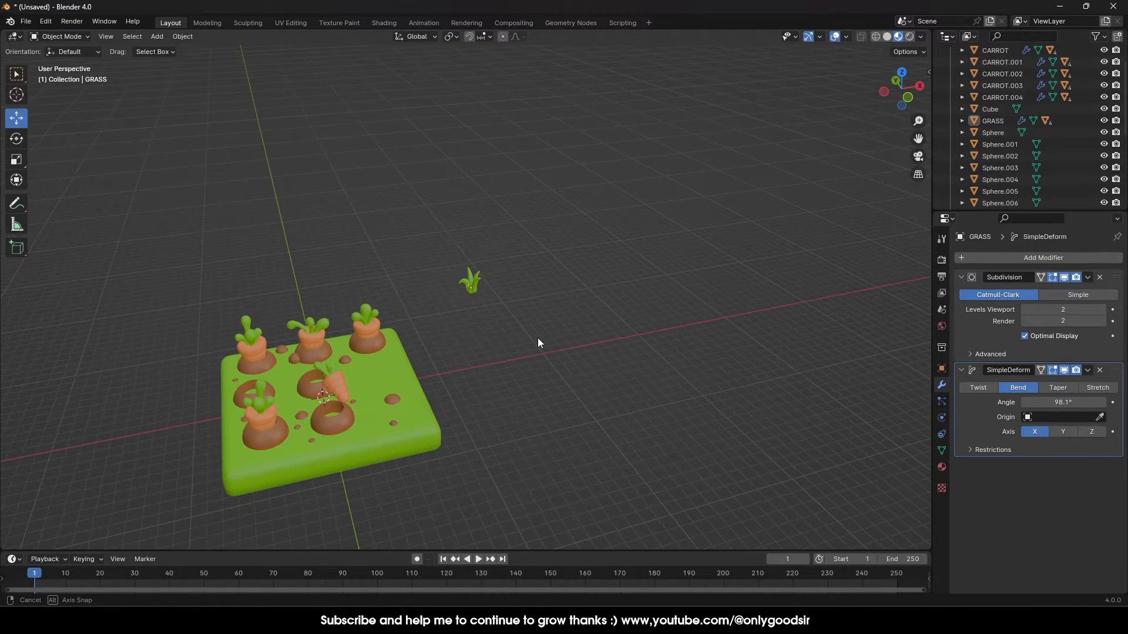
scroll(530, 336, "up", 3)
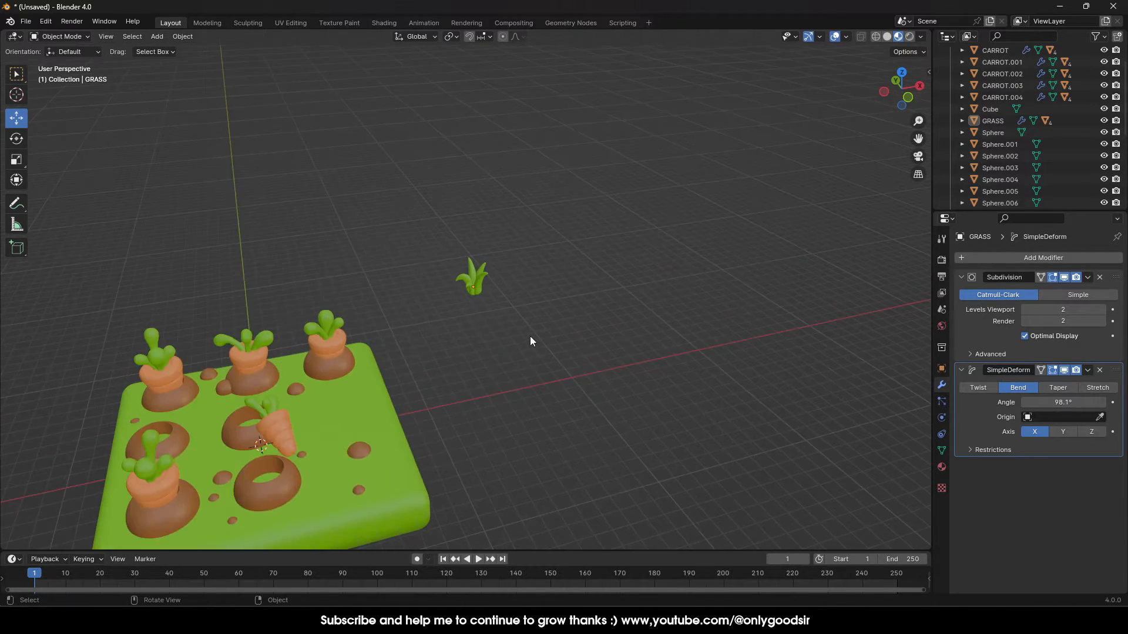
Duplicate the grass tuft with all its leaves and move the copy along X beside the original
left_click(468, 277)
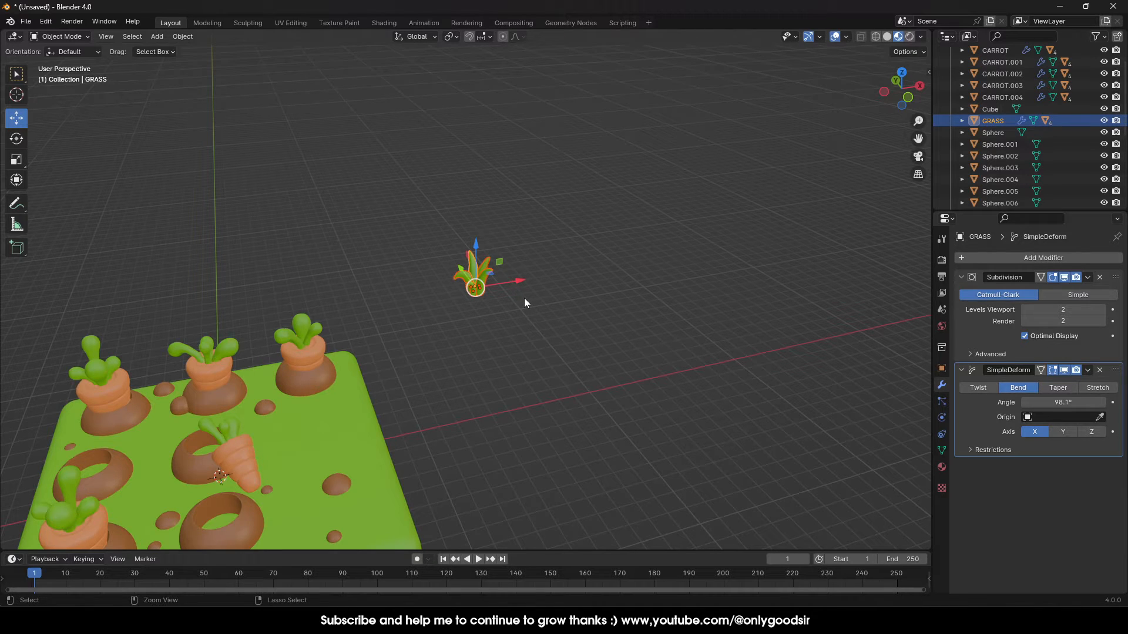
key("ctrl+c")
key("ctrl+v")
key("g")
key("x")
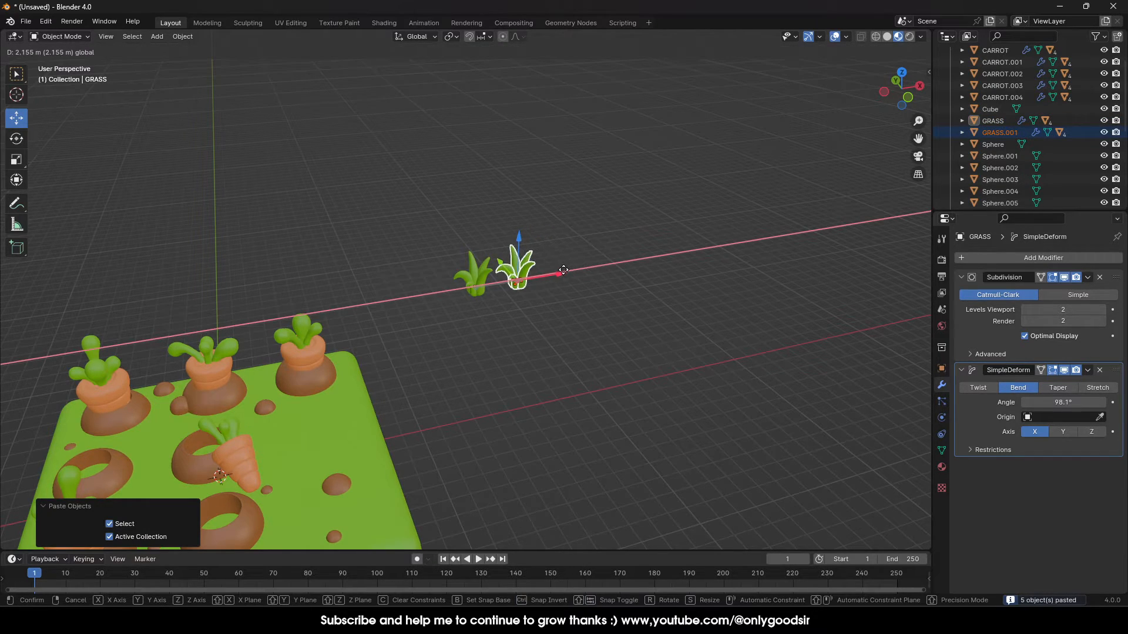
left_click(575, 285)
Duplicate the second tuft and move the copy about 2.95 m along X
key("ctrl+c")
key("ctrl+v")
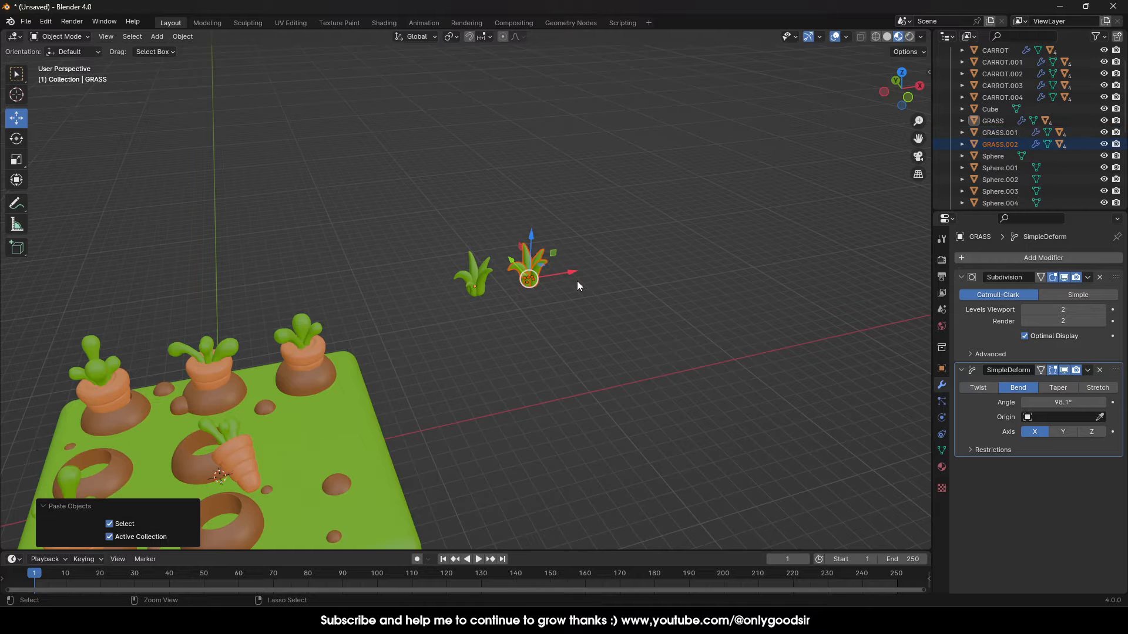
key("g")
key("x")
left_click(629, 269)
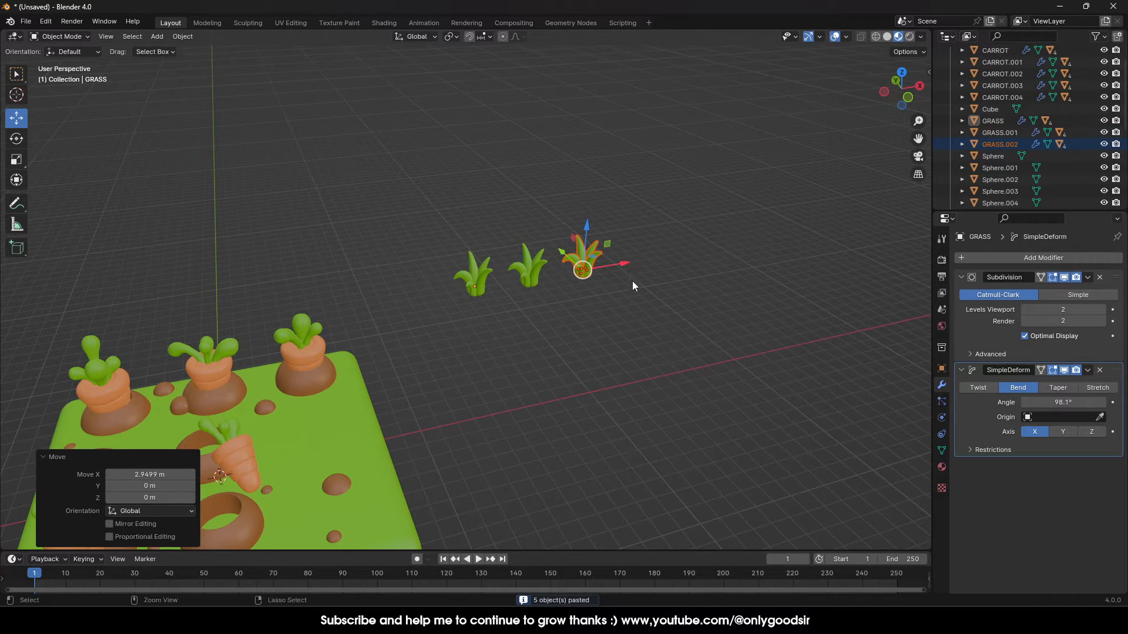
Paste a third copy of the tuft and move it about 3 m along X to extend the row
key("ctrl+v")
key("g")
key("x")
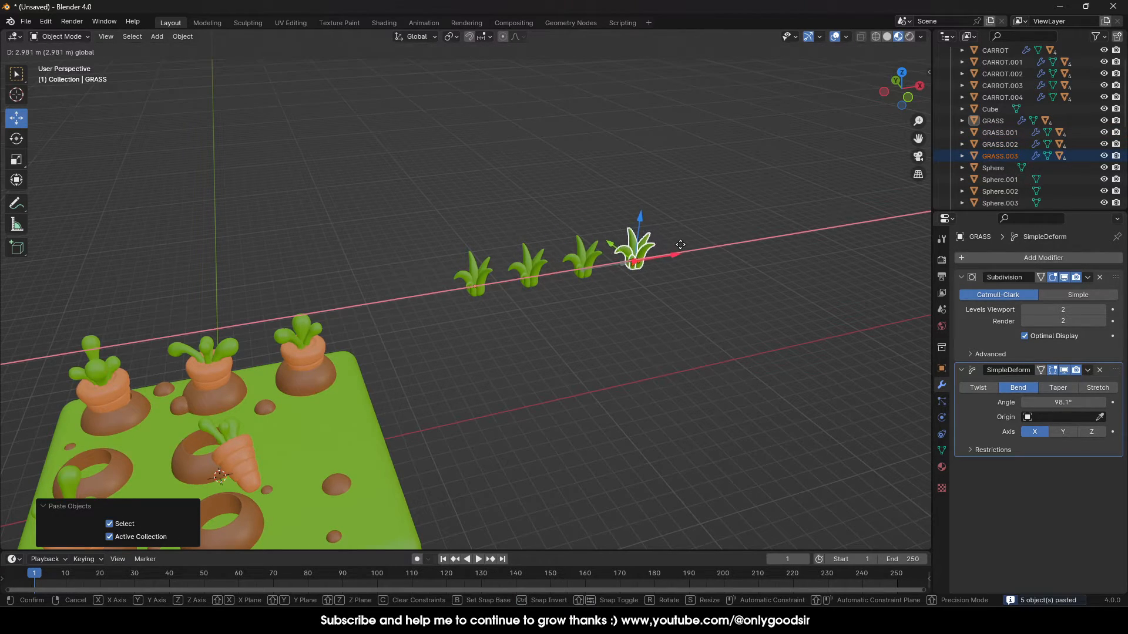
left_click(675, 251)
Paste another copy of the grass tuft and move it about 6 m along X to the end of the row
key("ctrl+v")
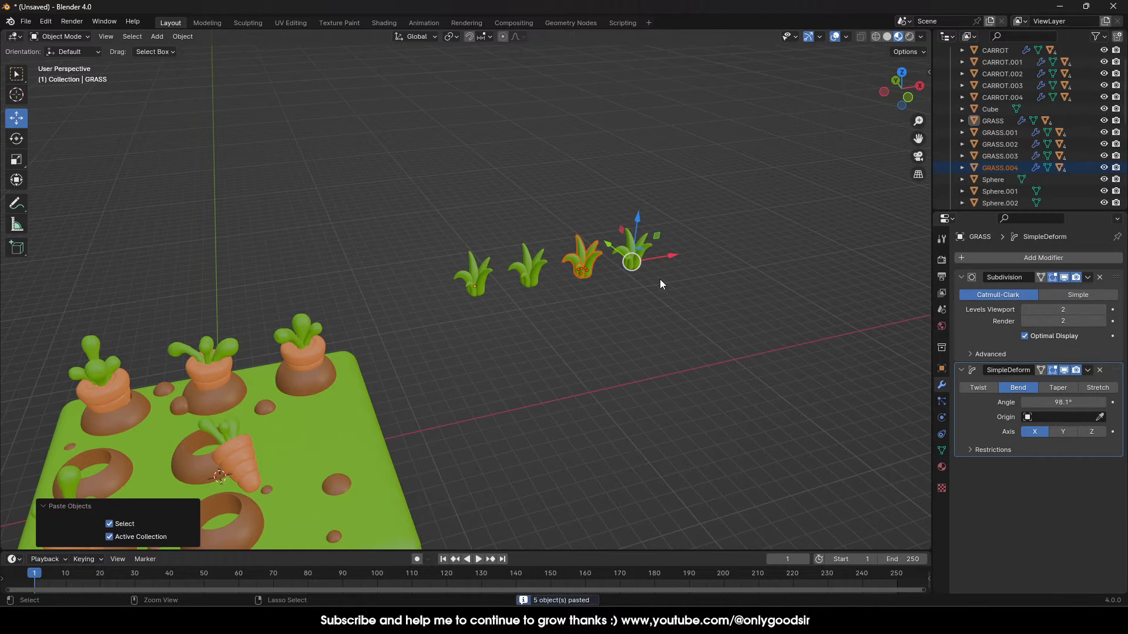
key("g")
key("x")
left_click(751, 256)
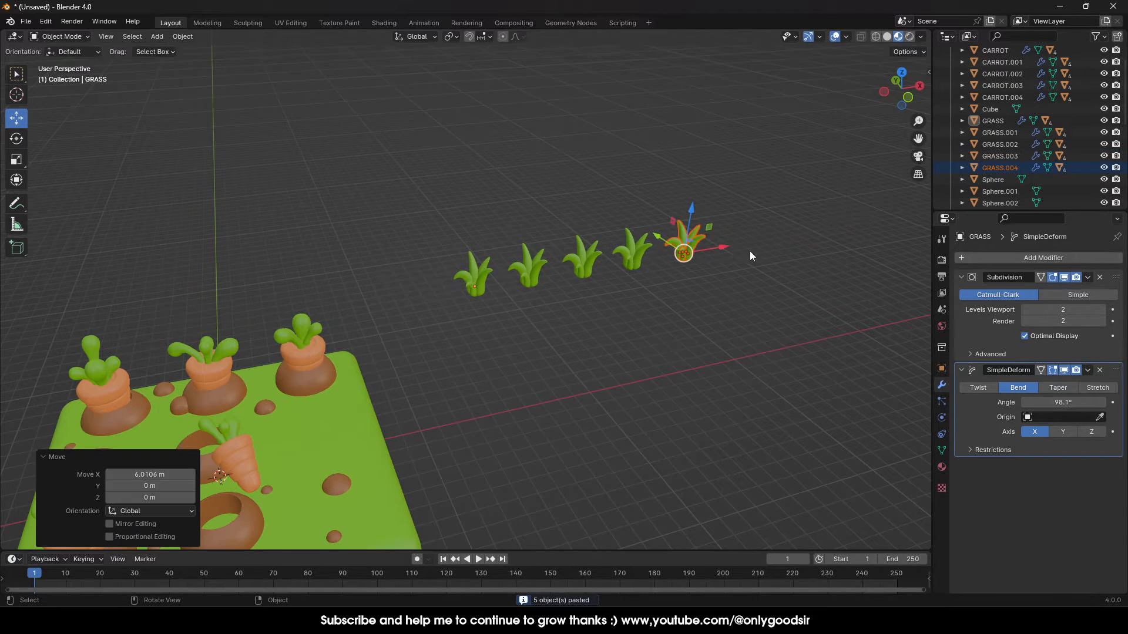
Move the original grass tuft from the row onto the block, near its left edge beside the empty middle mound
left_click(475, 275)
key("g")
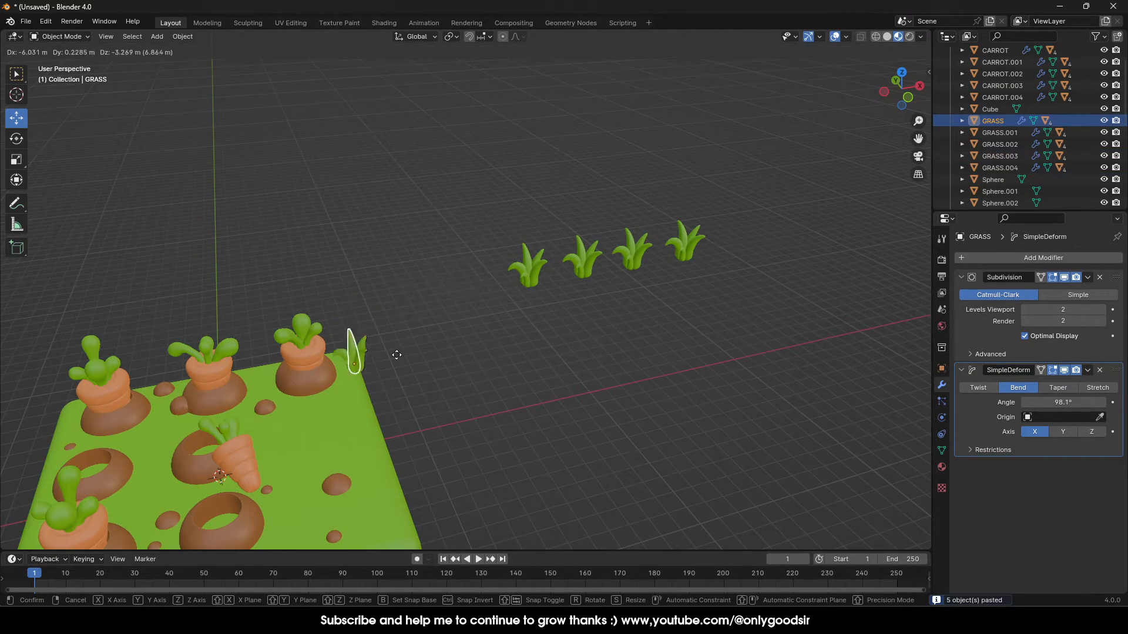
left_click(391, 407)
middle_click_drag(391, 407, 403, 376)
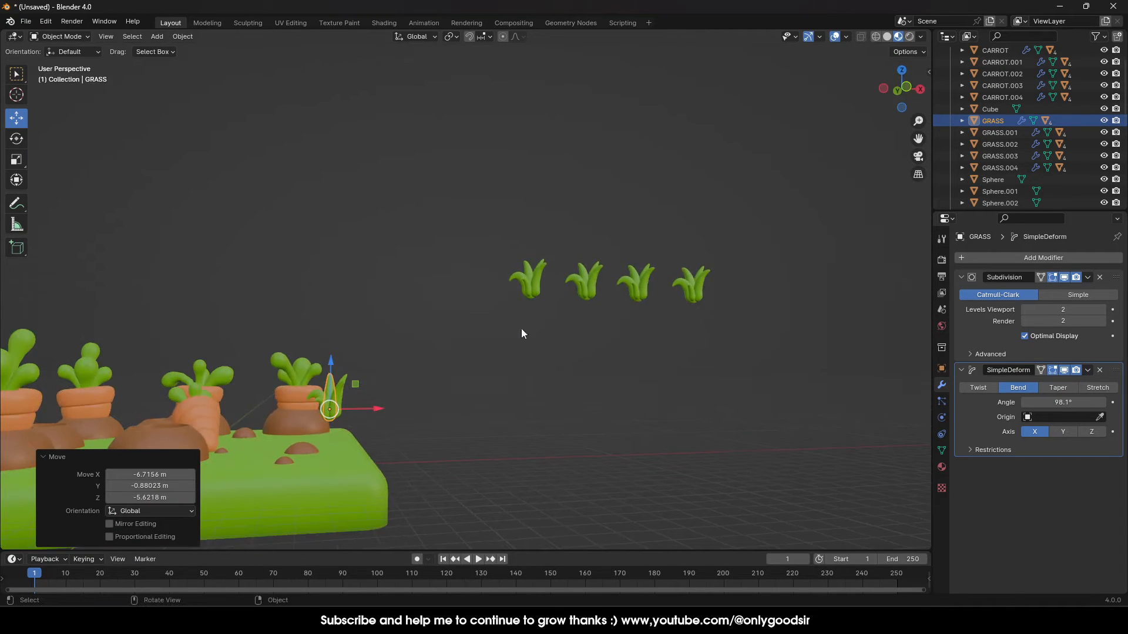
left_click(901, 70)
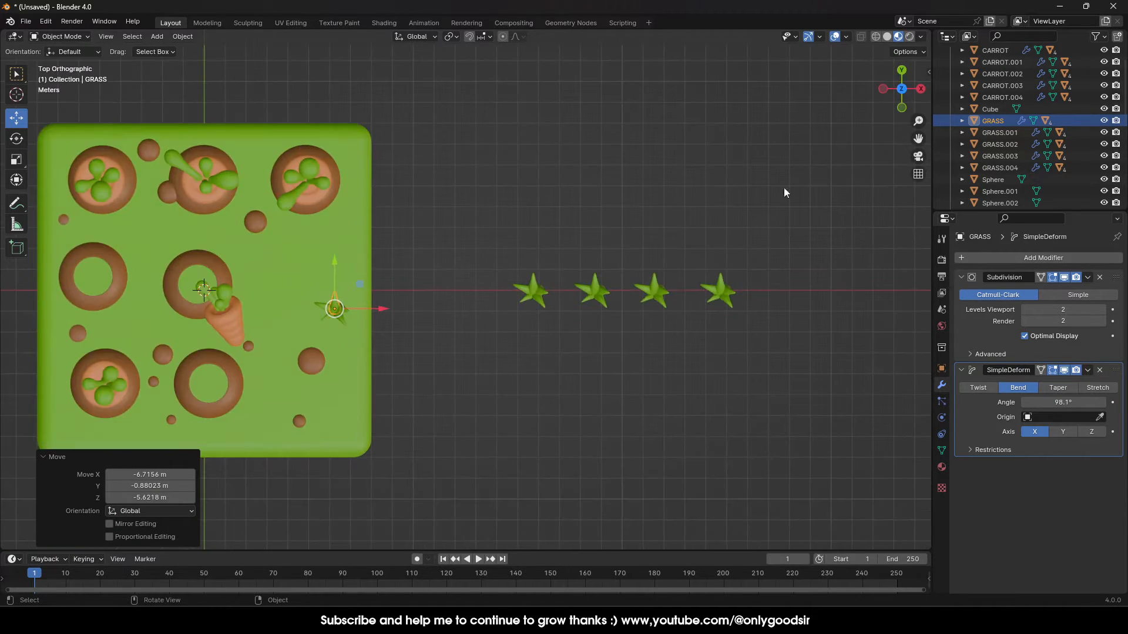
middle_click_drag(429, 307, 698, 232, "shift")
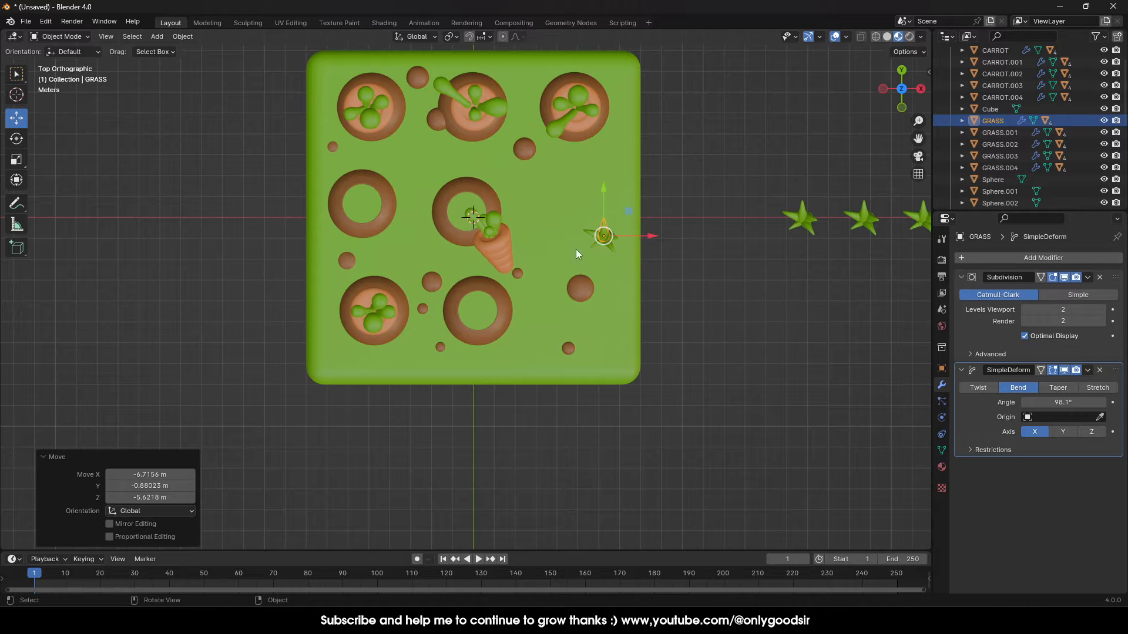
key("g")
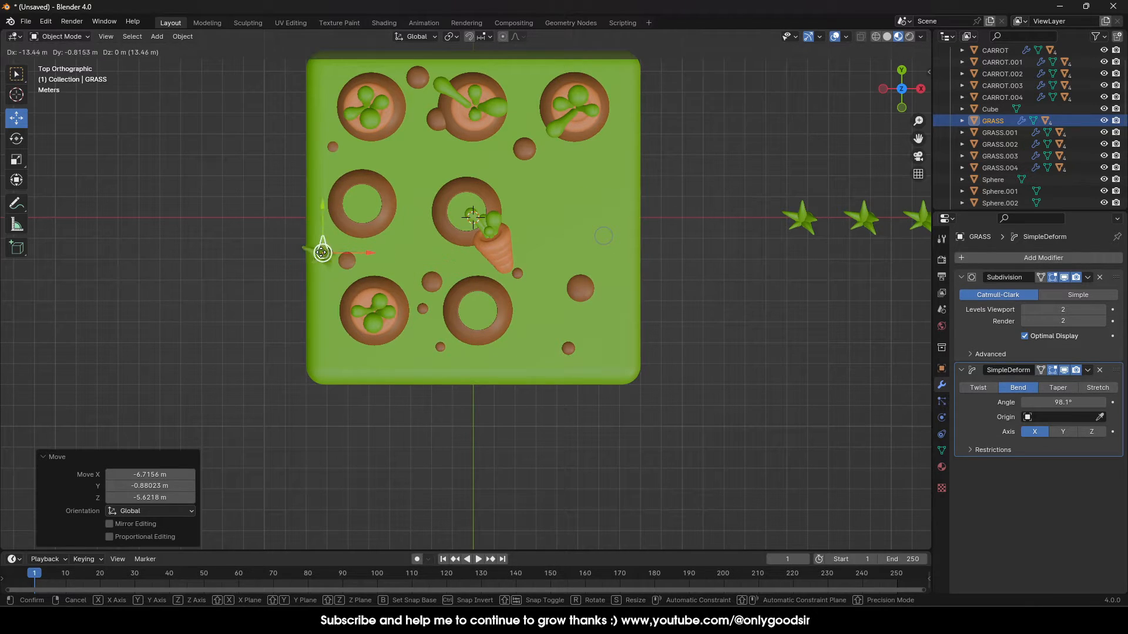
left_click_drag(334, 245, 334, 246)
In top view, spread the other four tufts over the block: behind the empty left mound, front edge, front-right corner and right side
left_click_drag(801, 218, 408, 154)
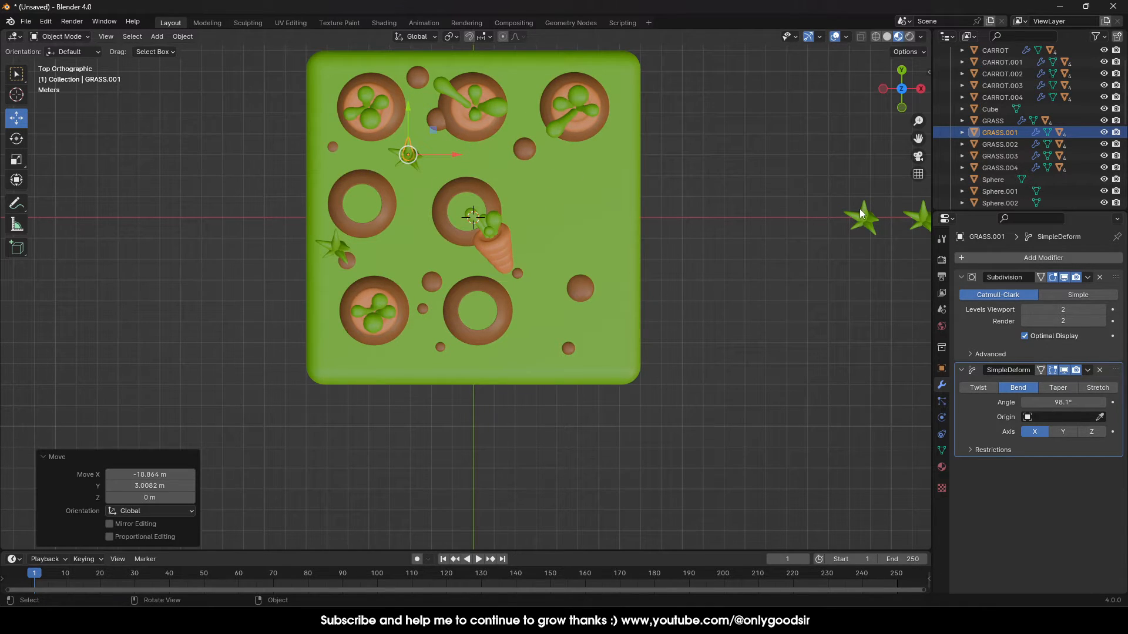
left_click_drag(861, 214, 494, 324)
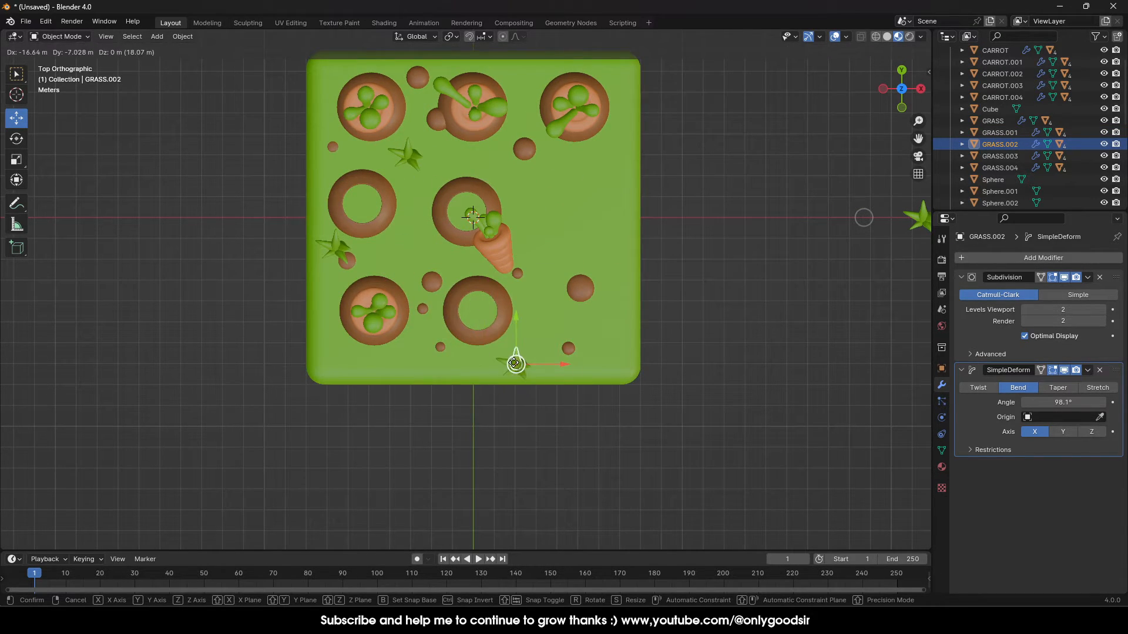
left_click_drag(516, 364, 514, 364)
left_click_drag(924, 210, 625, 341)
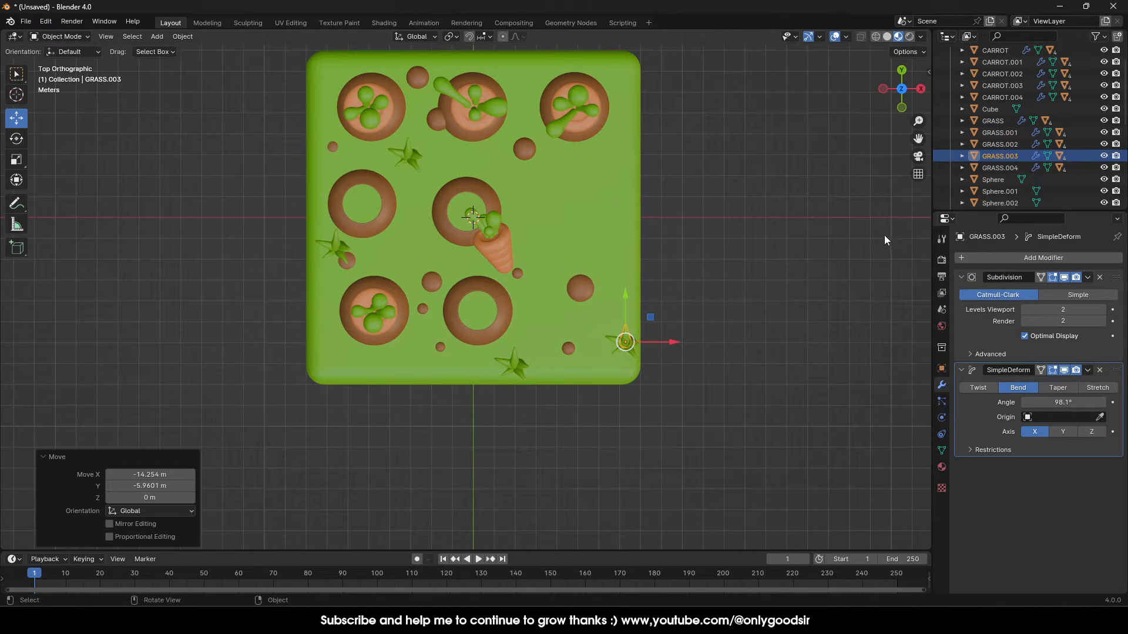
middle_click_drag(885, 240, 753, 240, "shift")
left_click_drag(863, 199, 473, 300)
Lower the front-edge tuft onto the block's surface and scale it down to a small sprout
middle_click_drag(473, 300, 551, 276)
left_click(566, 222)
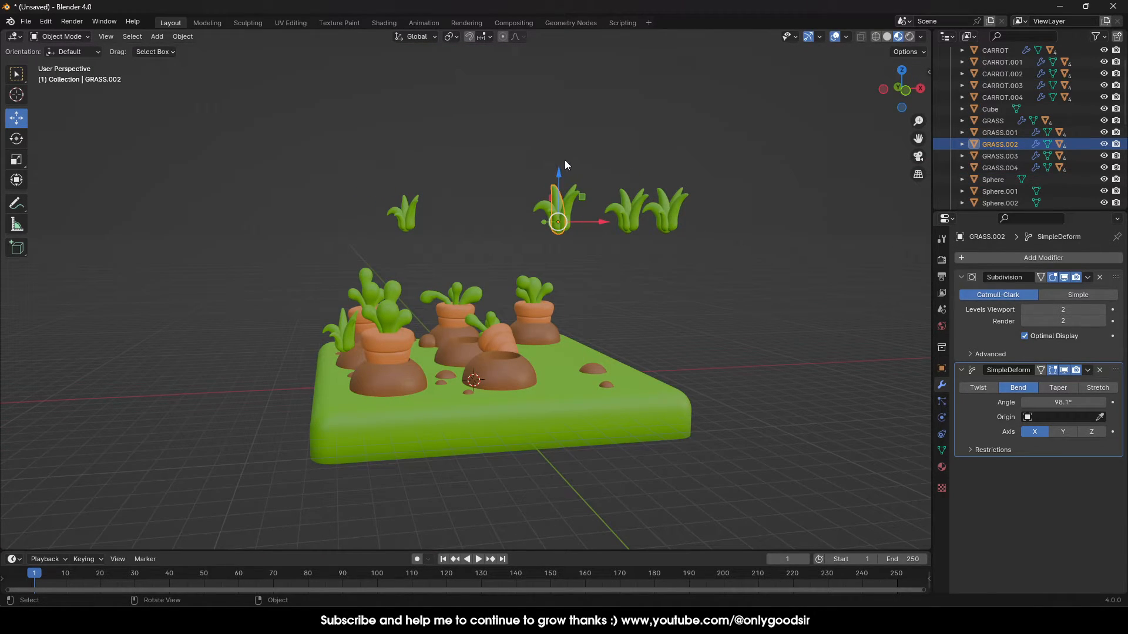
left_click_drag(558, 175, 561, 343)
key("s")
left_click(598, 387)
Lower the two floating tufts on the block's right side along Z onto the grass surface
left_click(649, 197)
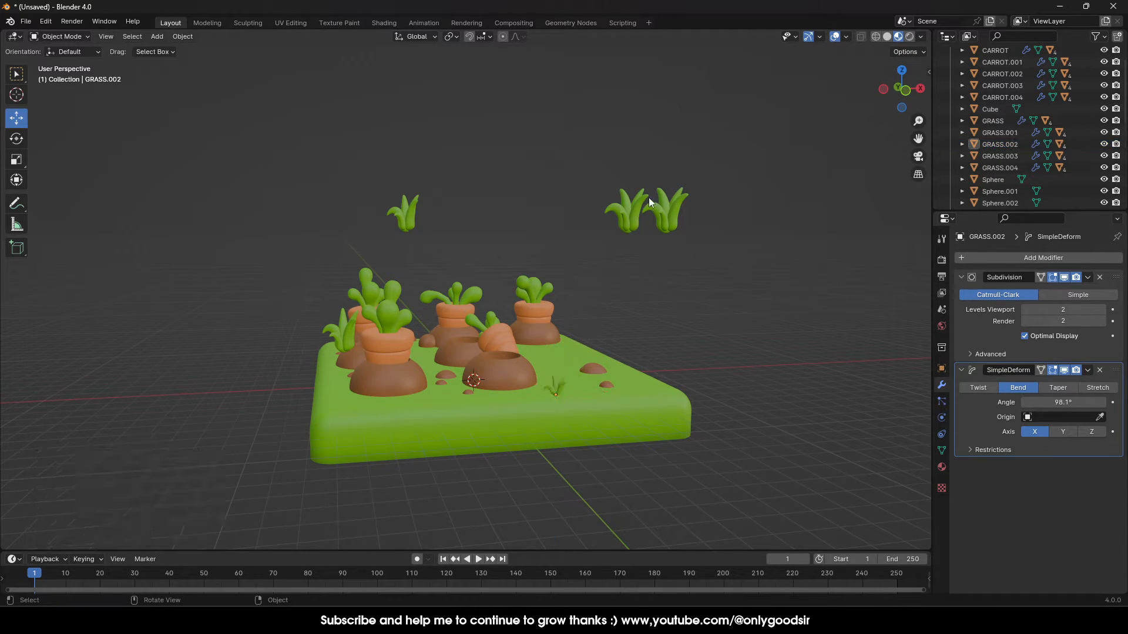
left_click(633, 202)
left_click_drag(628, 179, 607, 333)
left_click(668, 203)
left_click_drag(668, 182, 662, 336)
Shift the front-right corner tuft inward along X and rotate it to vary its orientation
middle_click_drag(727, 359, 707, 378)
left_click_drag(689, 370, 633, 366)
left_click(616, 343)
left_click(634, 368)
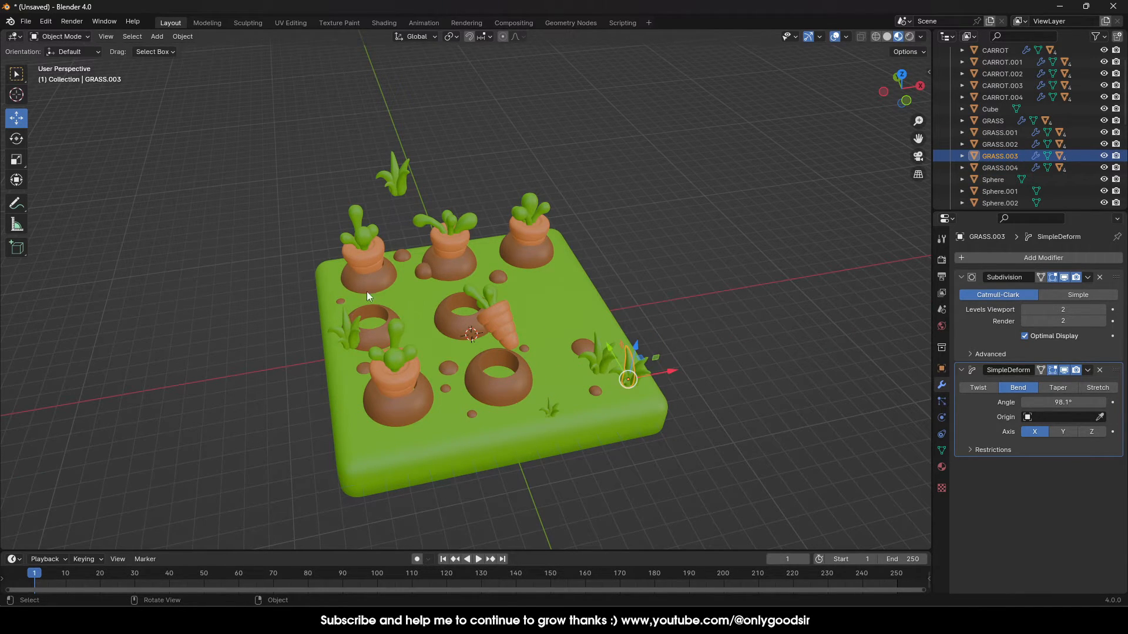
left_click(16, 139)
left_click_drag(625, 416, 573, 396)
left_click(692, 294)
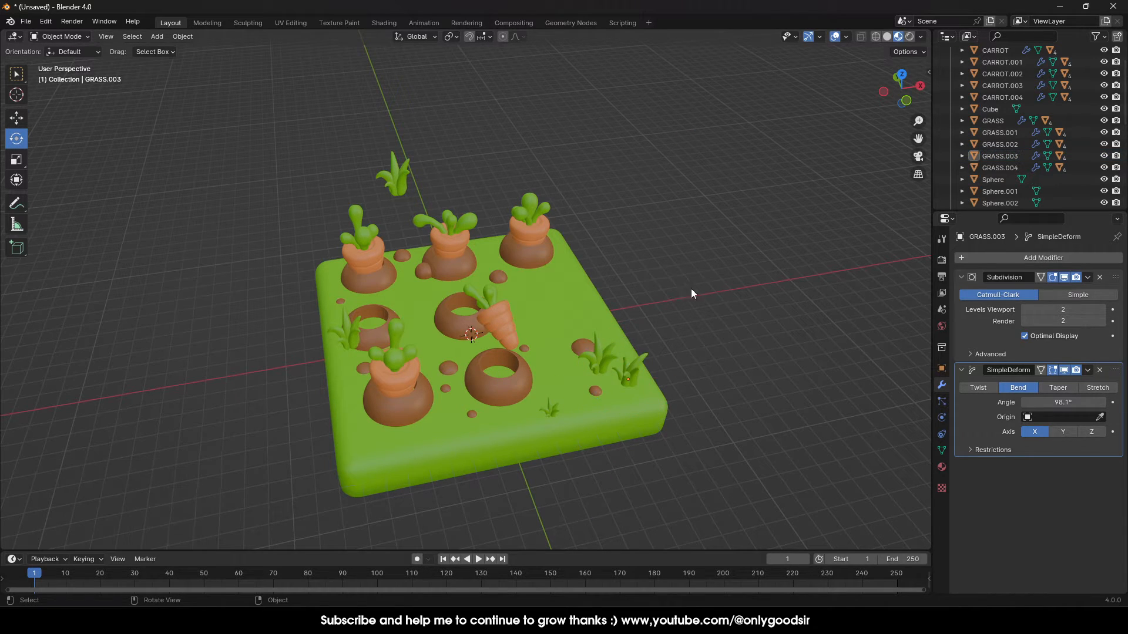
Rotate the tuft at the block's left edge about 46° around the Z axis
left_click(344, 329)
left_click_drag(340, 369, 376, 368)
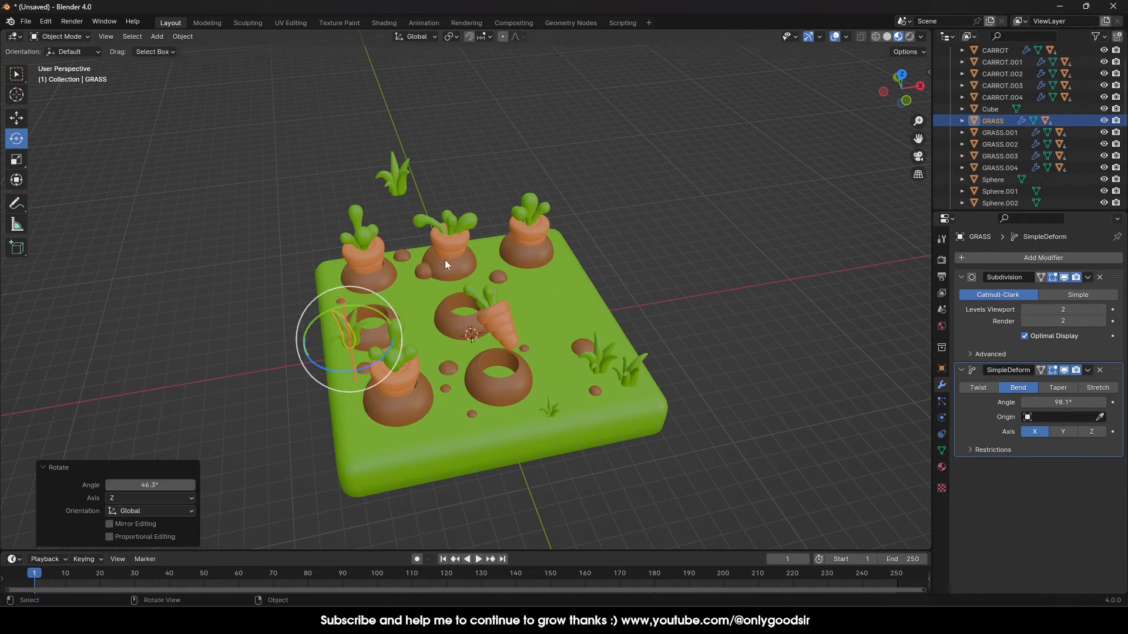
left_click(425, 137)
Lower the last floating tuft onto the block between the back mounds and scale it to 0.765
left_click(395, 171)
left_click(18, 118)
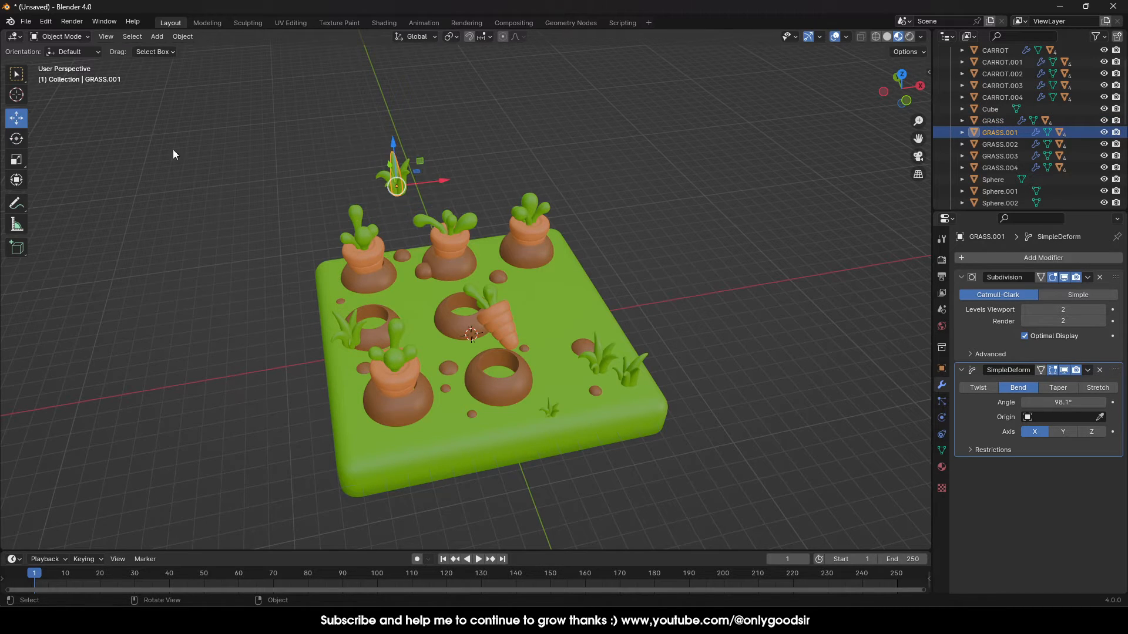
left_click_drag(395, 150, 417, 249)
middle_click_drag(405, 262, 498, 219)
left_click_drag(351, 326, 352, 327)
key("s")
left_click(446, 331)
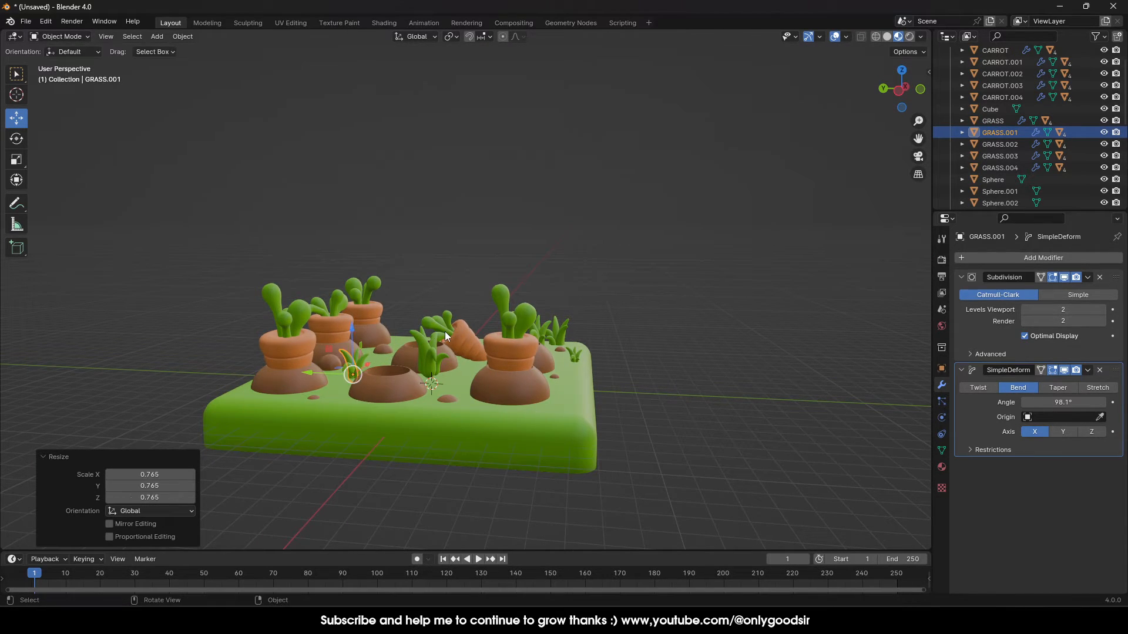
left_click(510, 241)
Reposition the left-edge tuft so that it sits on the grass beside the empty mound instead of overlapping it
middle_click_drag(510, 241, 400, 339)
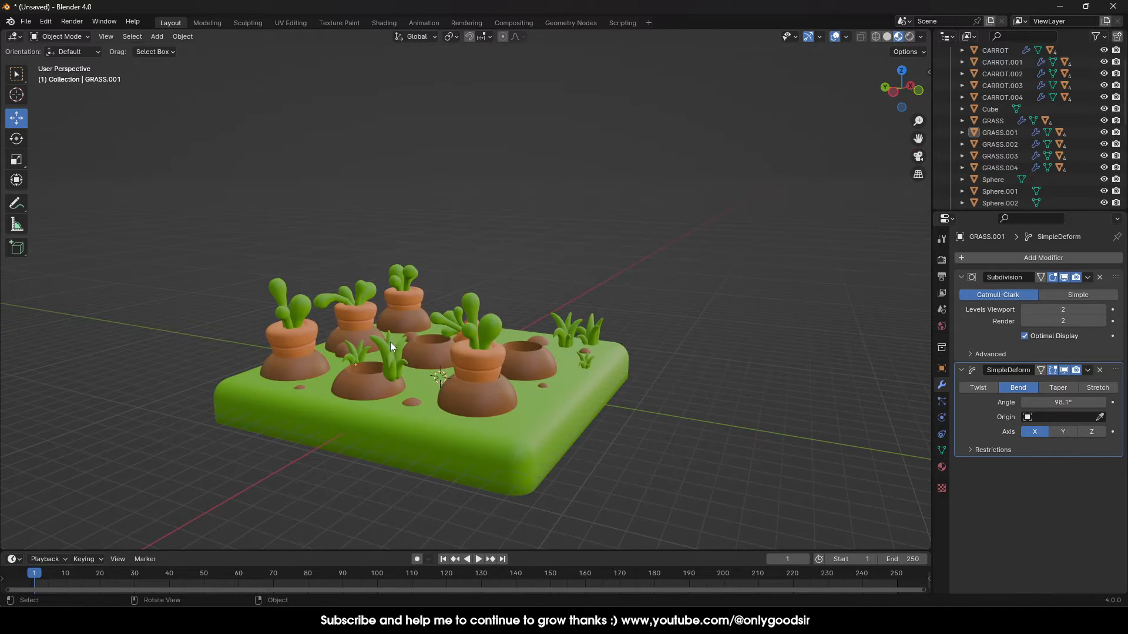
left_click(390, 342)
left_click_drag(394, 329, 440, 352)
left_click(17, 139)
left_click(559, 224)
middle_click_drag(559, 224, 497, 332)
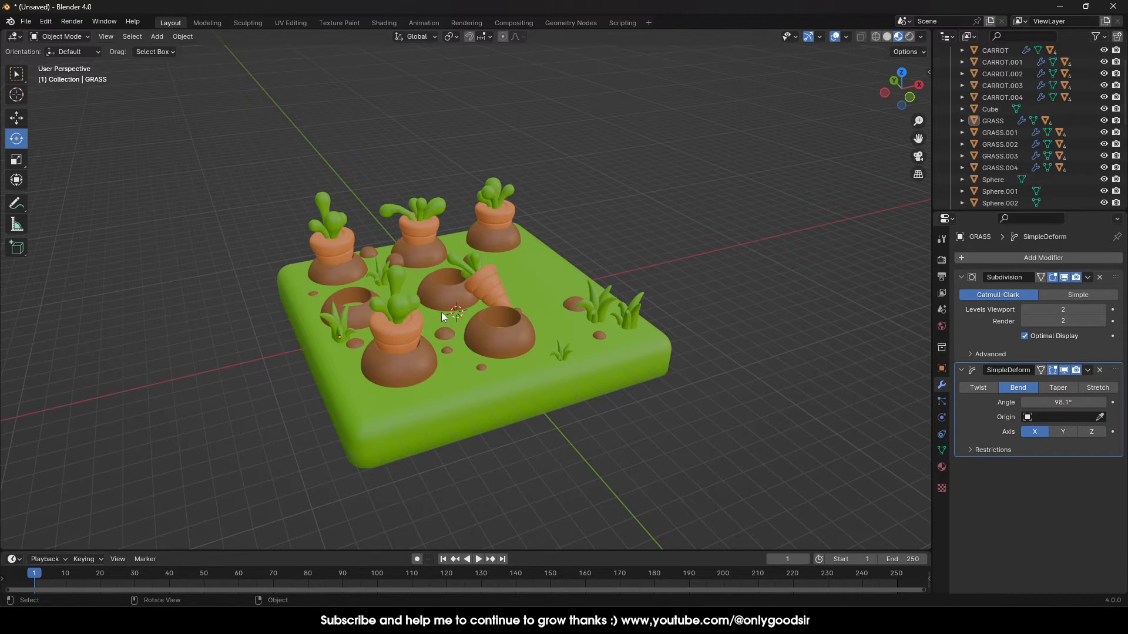
middle_click_drag(507, 325, 578, 300)
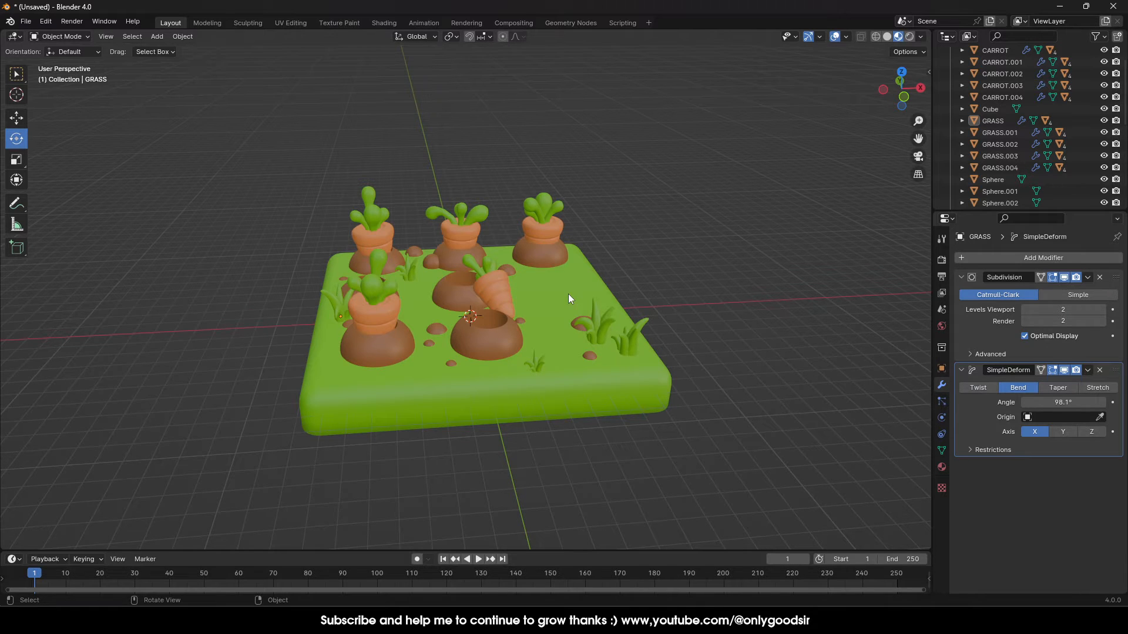
middle_click_drag(538, 276, 432, 305)
middle_click_drag(534, 294, 555, 298)
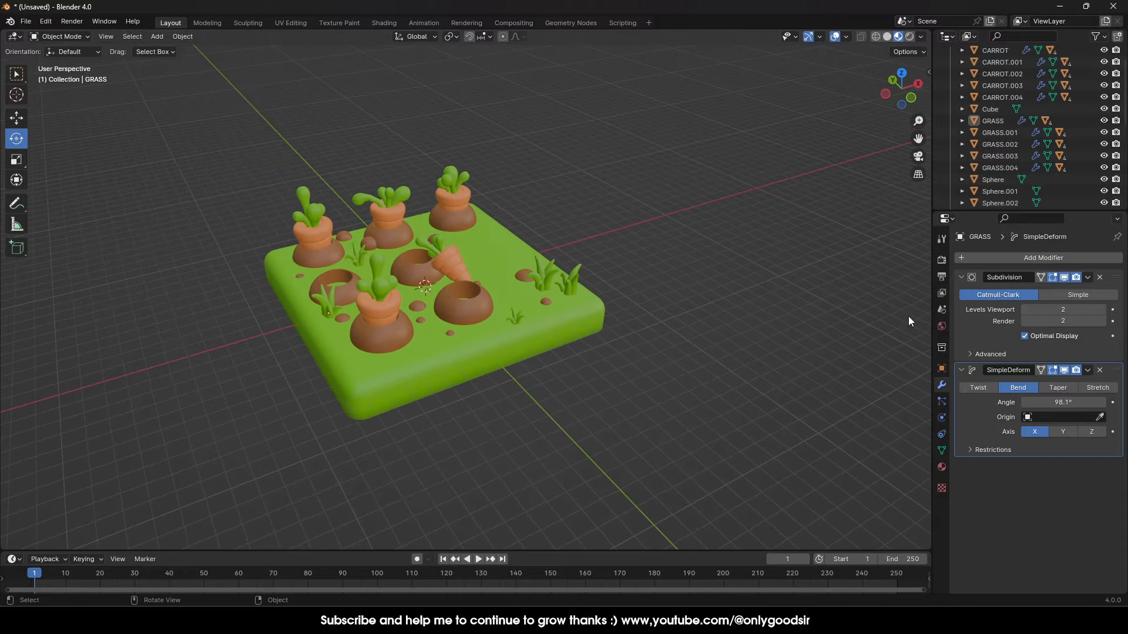
Enable Ambient Occlusion for the EEVEE render and set its distance to 12 m
left_click(942, 260)
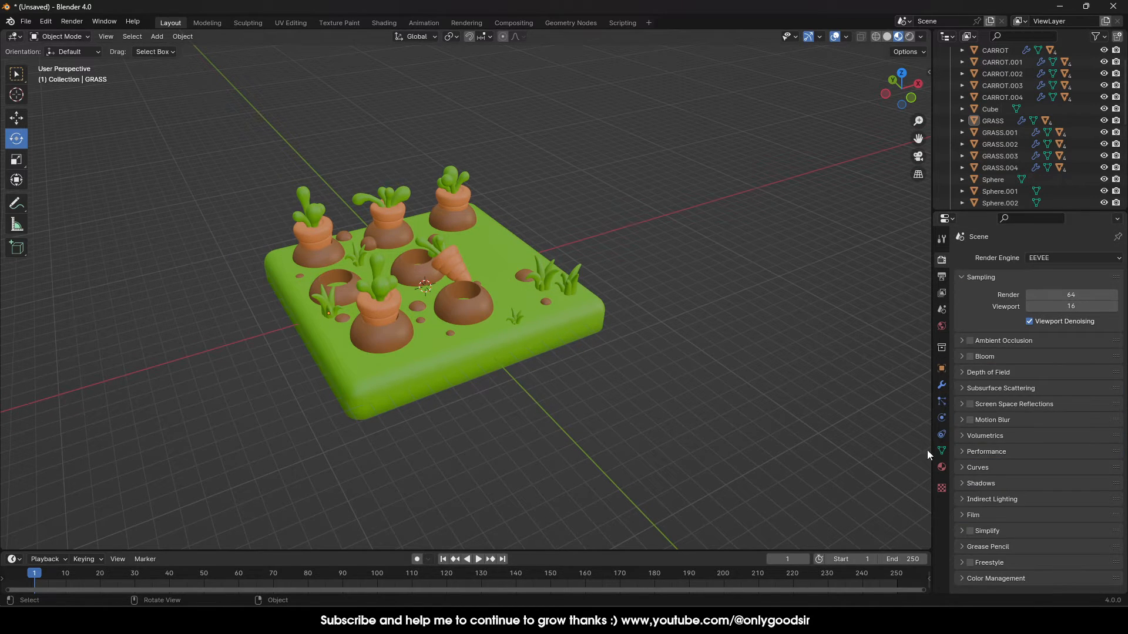
left_click(970, 341)
left_click(958, 343)
double_click(1072, 360)
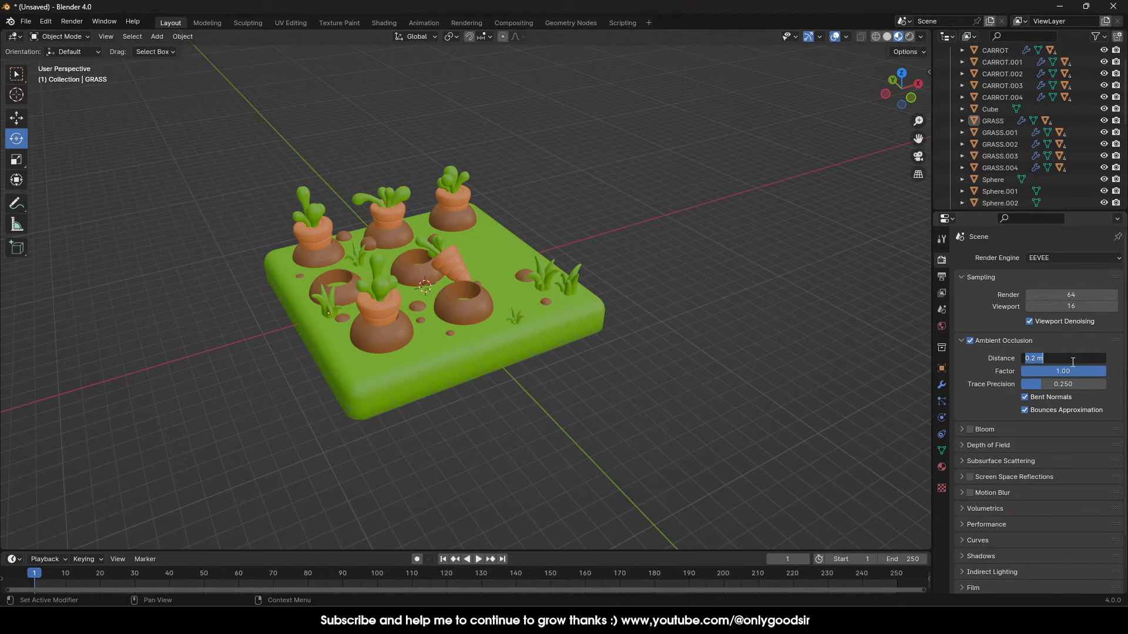
type("12")
key("Return")
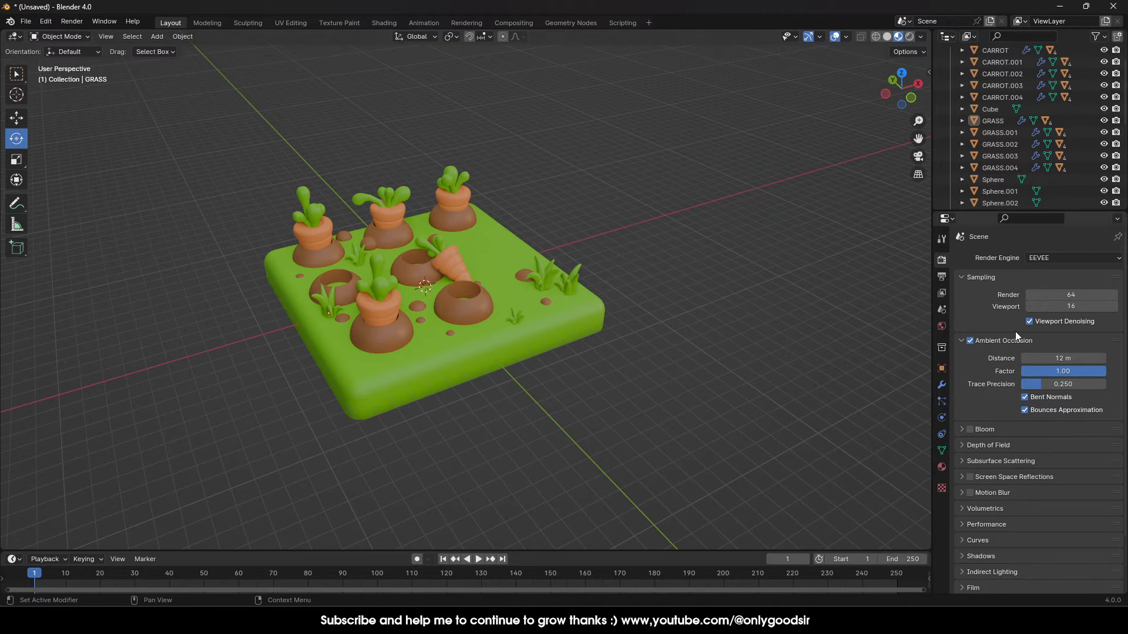
Try several environment lightings for the viewport shading and keep the second preset in the gallery
middle_click_drag(757, 310, 581, 304)
middle_click_drag(582, 304, 679, 317)
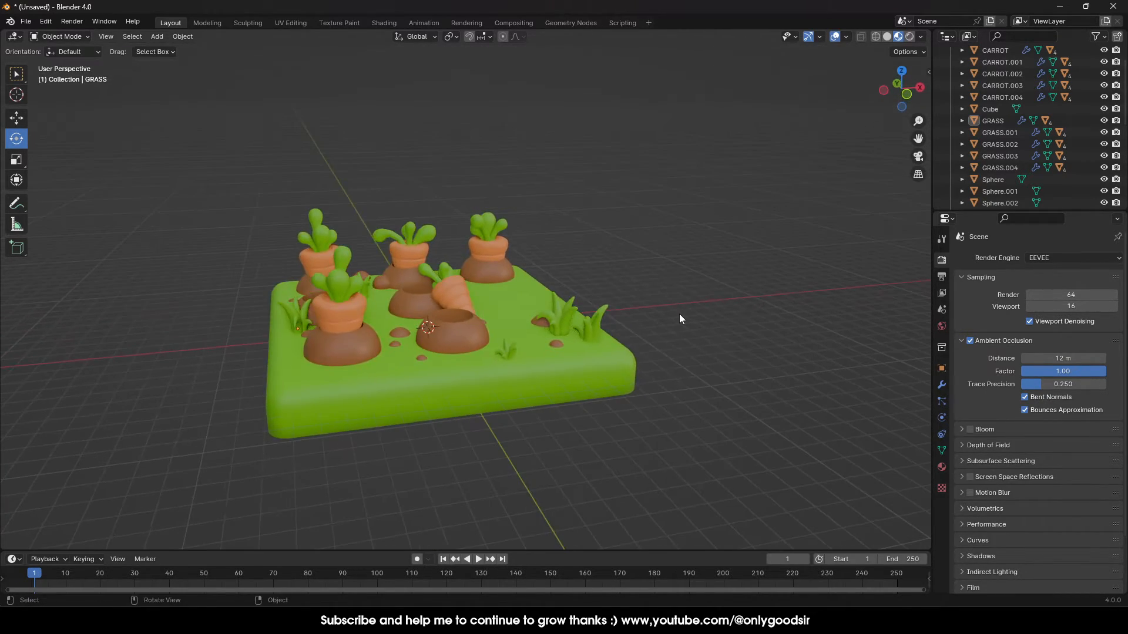
left_click(920, 39)
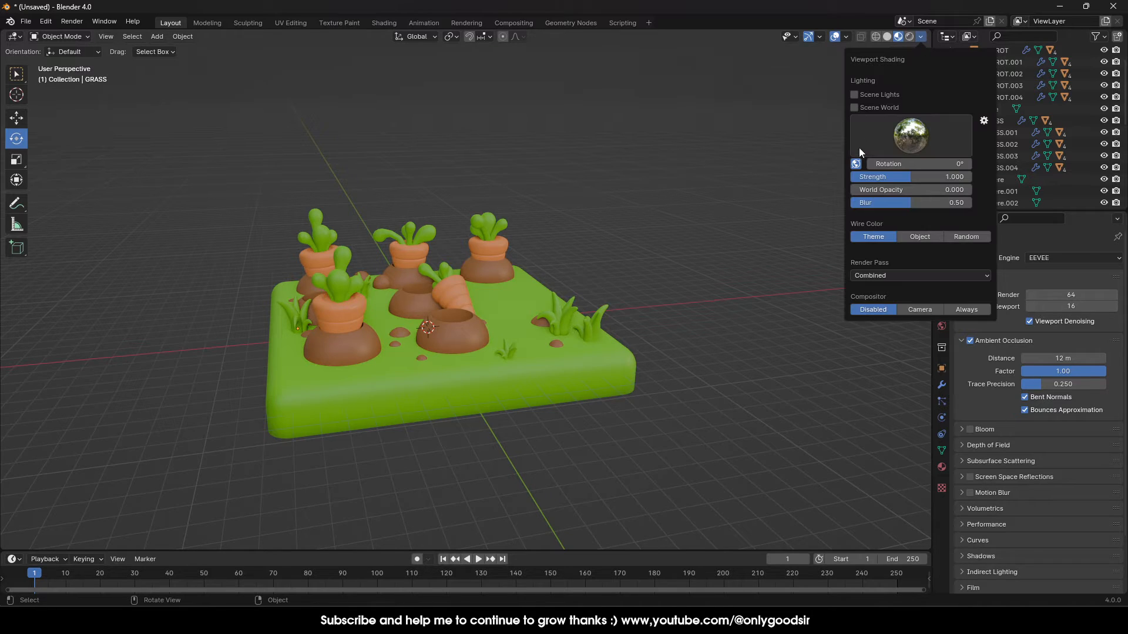
left_click(861, 147)
left_click(815, 187)
left_click(928, 144)
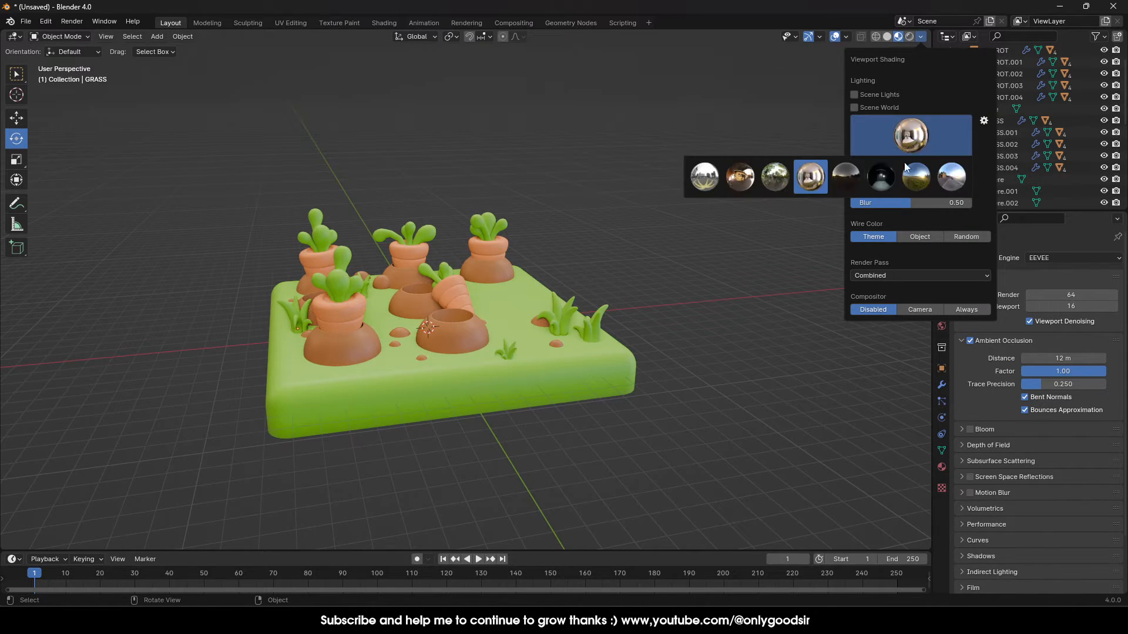
left_click(941, 132)
left_click(700, 174)
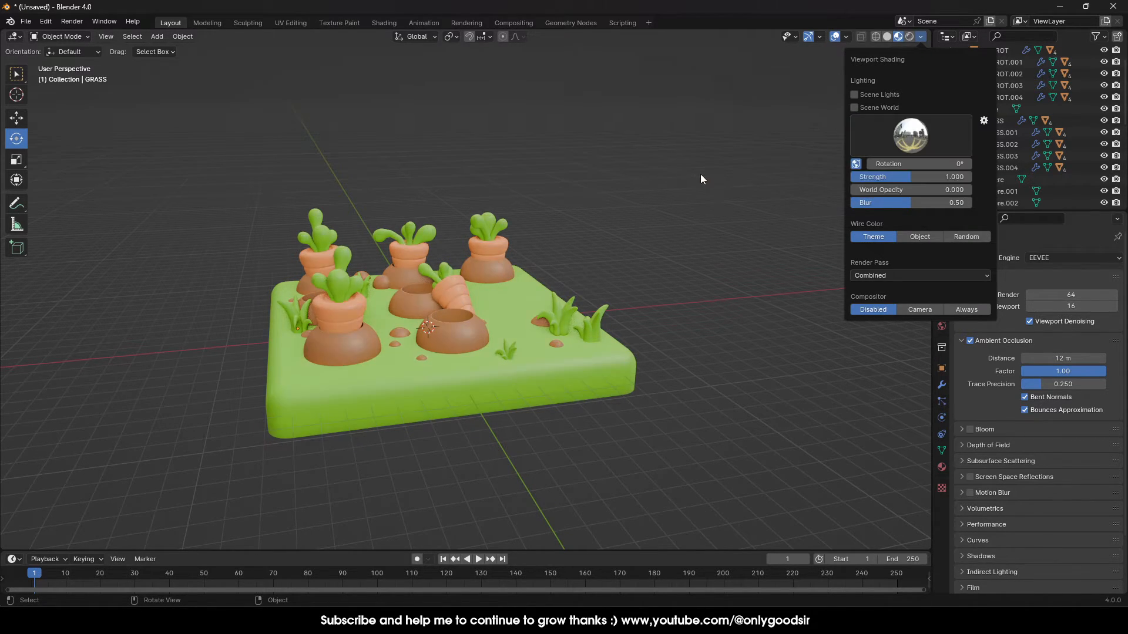
left_click(893, 147)
left_click(743, 177)
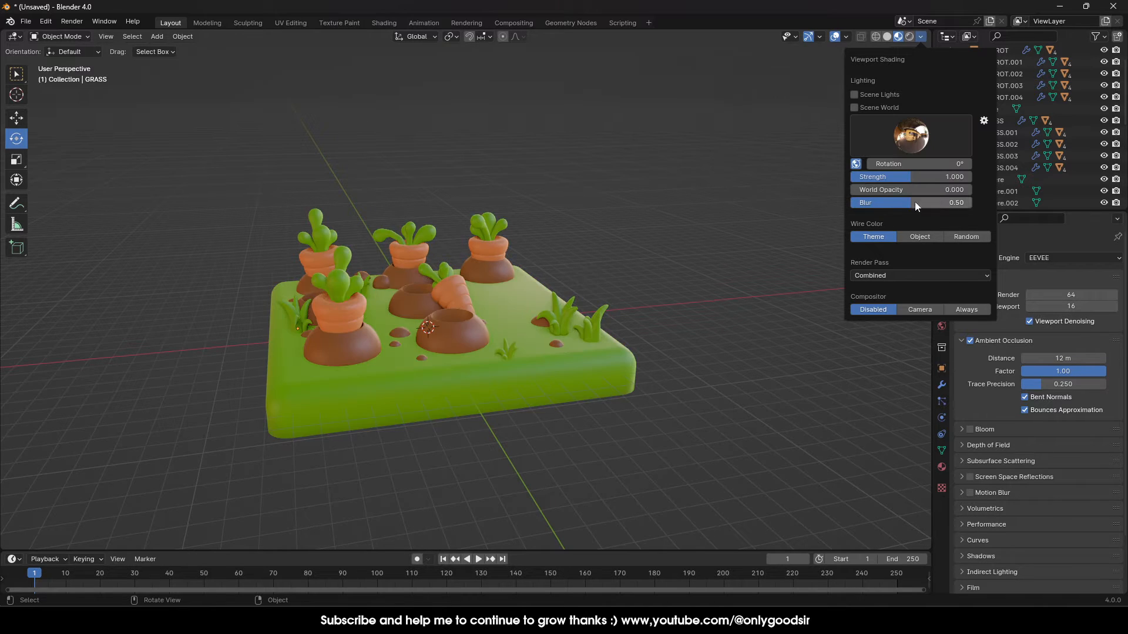
Rotate the viewport environment lighting to 102° and slightly reduce its strength
left_click_drag(940, 164, 987, 164)
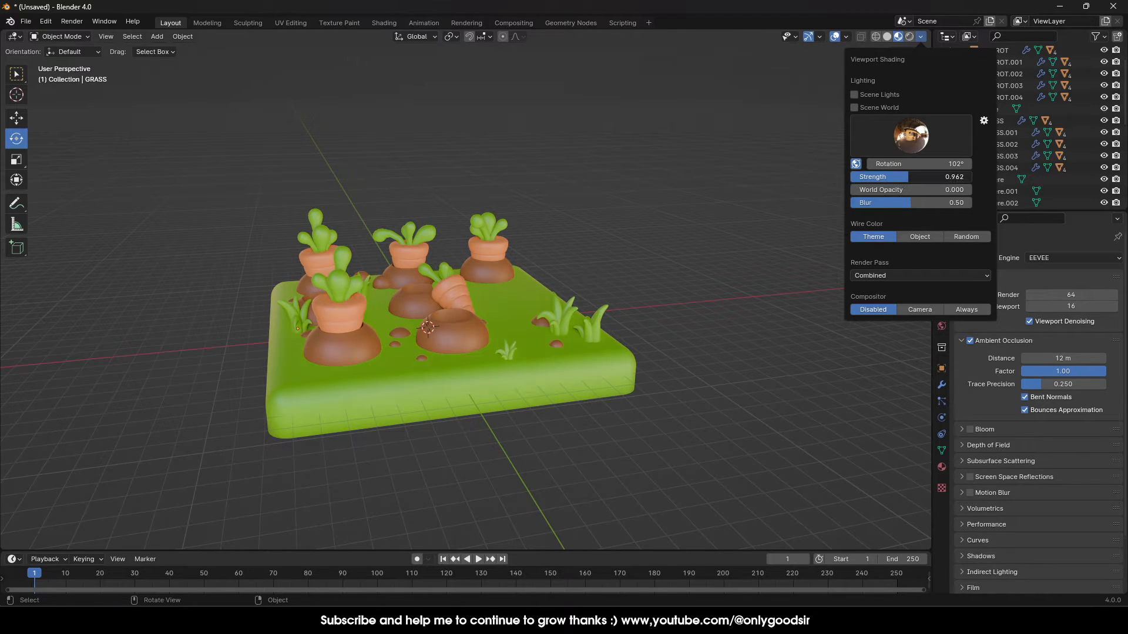
mouse_move(899, 177)
left_mouse_down()
mouse_move(868, 177)
mouse_move(901, 177)
left_mouse_up()
scroll(413, 246, "down", 3)
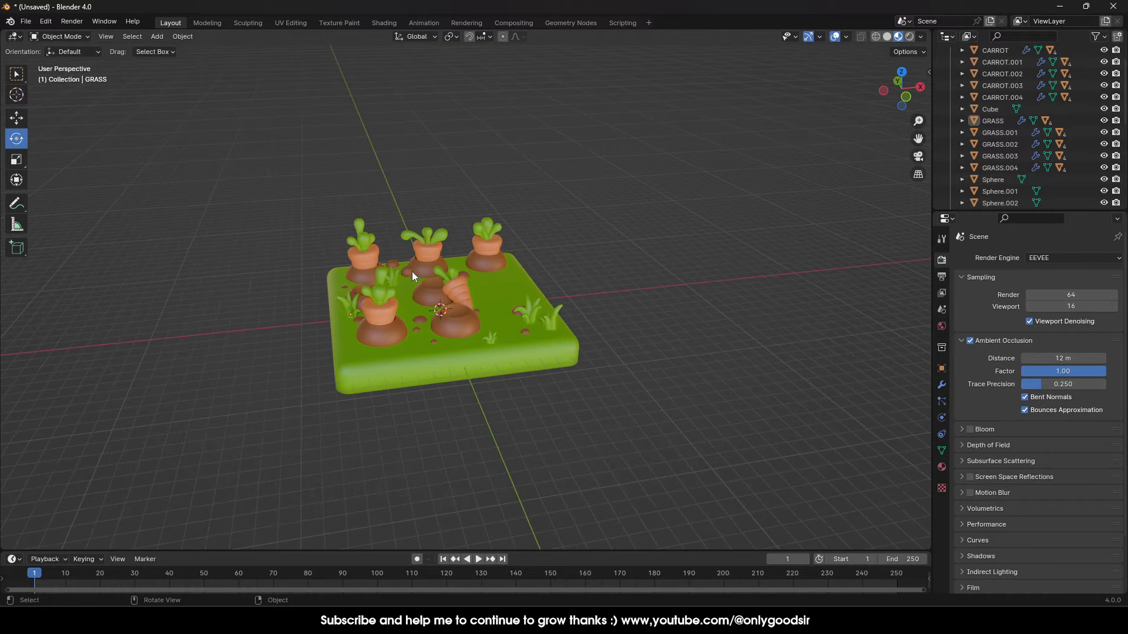
Raise the roughness of the tilted loose carrot's orange material to 0.539
scroll(421, 266, "up", 8)
left_click(460, 293)
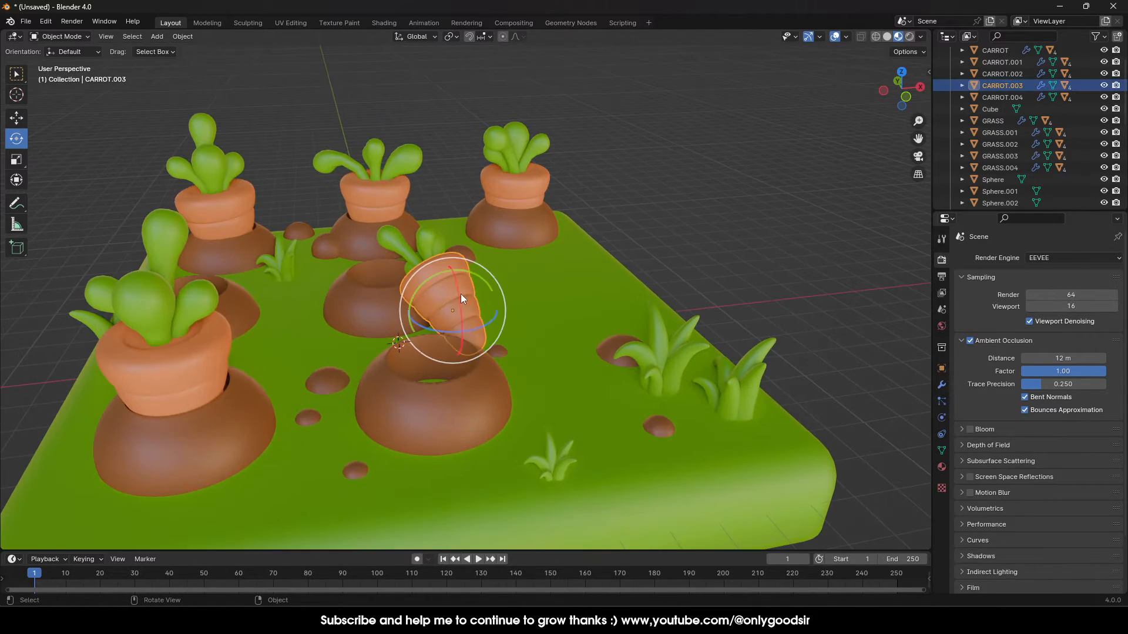
left_click(942, 467)
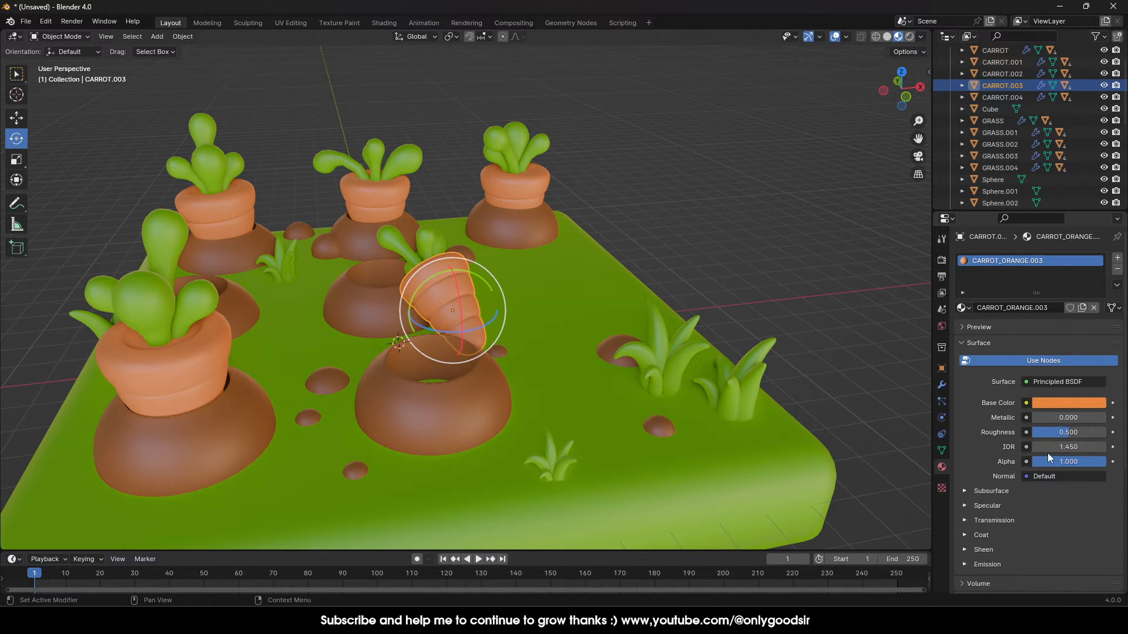
mouse_move(1080, 433)
left_mouse_down()
mouse_move(1097, 433)
mouse_move(1058, 432)
mouse_move(1104, 433)
mouse_move(1072, 432)
left_mouse_up()
left_click(655, 171)
Compare the orange material roughness of the tilted loose carrot and the planted carrot in the back corner
scroll(514, 277, "down", 5)
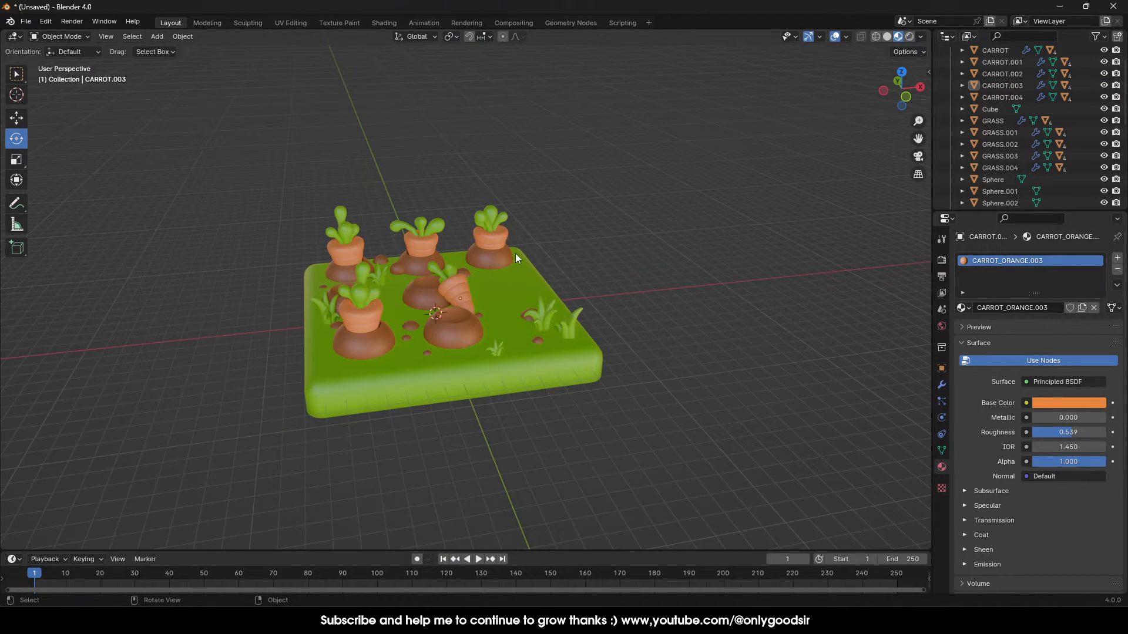
left_click(485, 249)
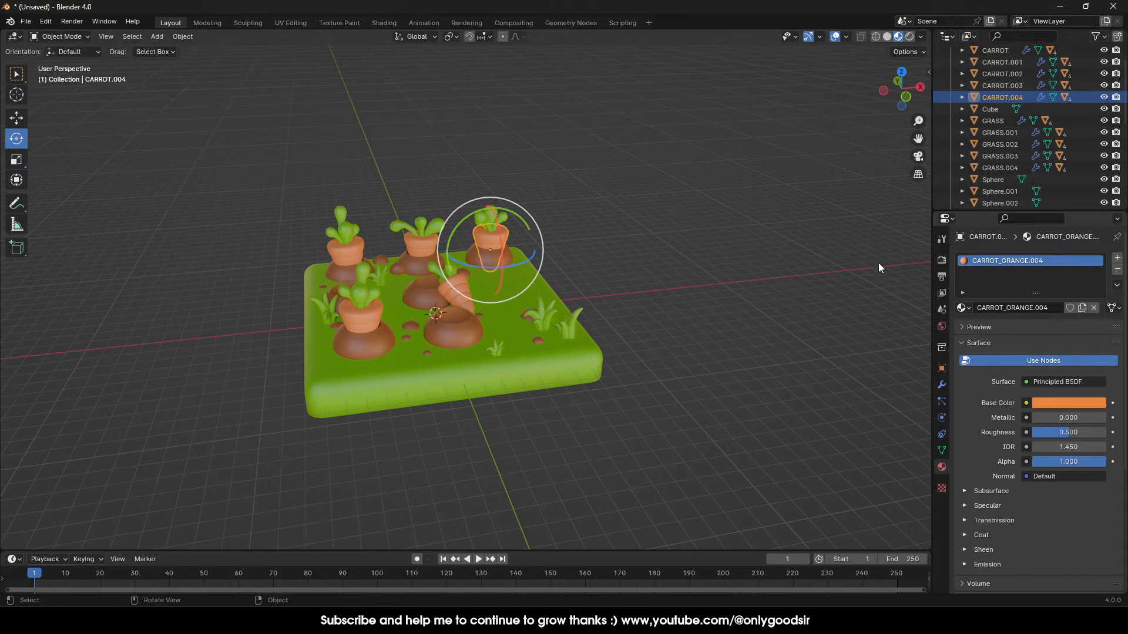
left_click(612, 242)
left_click(457, 297)
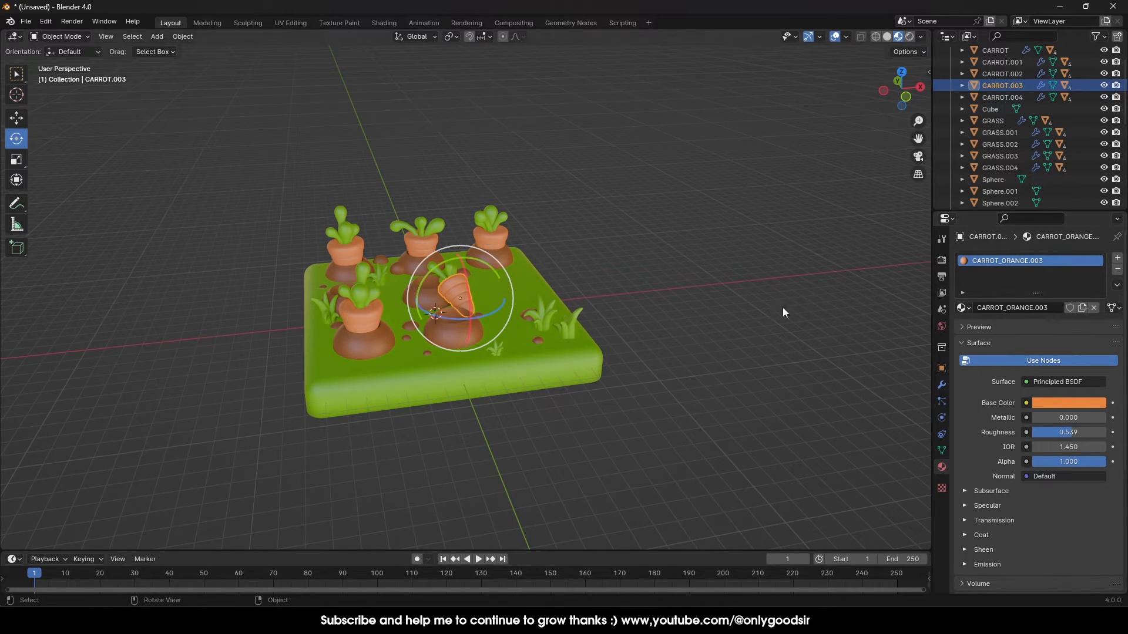
left_click(496, 249)
left_click(743, 241)
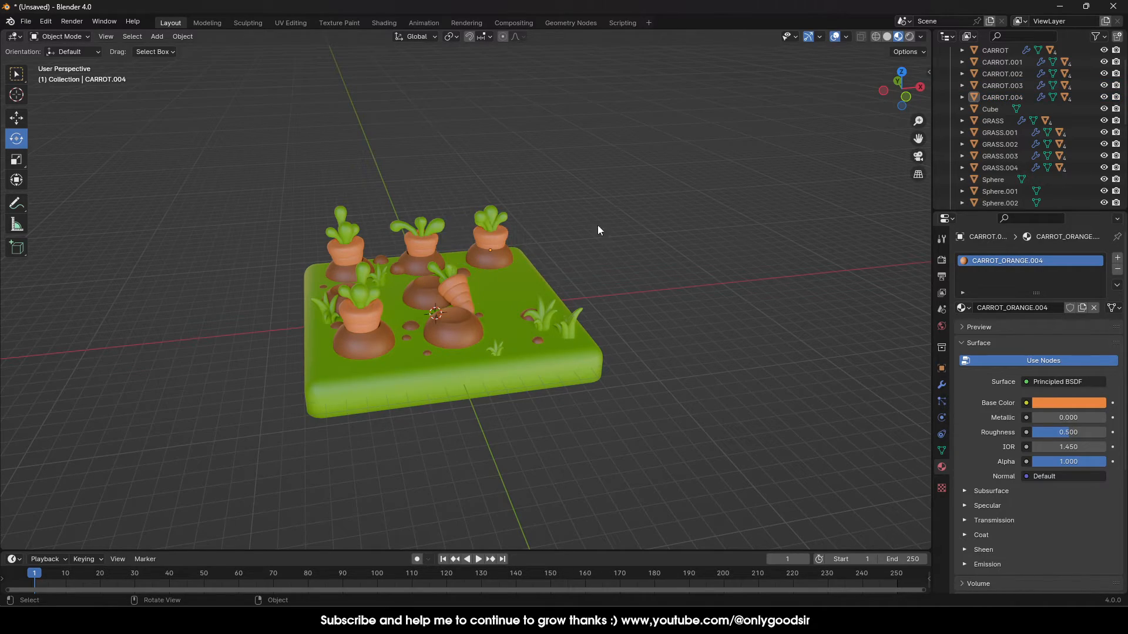
Lower the outermost grass tuft near the block's corner slightly along Z so it sits into the grass block
middle_click_drag(598, 225, 602, 319)
scroll(602, 319, "up", 2)
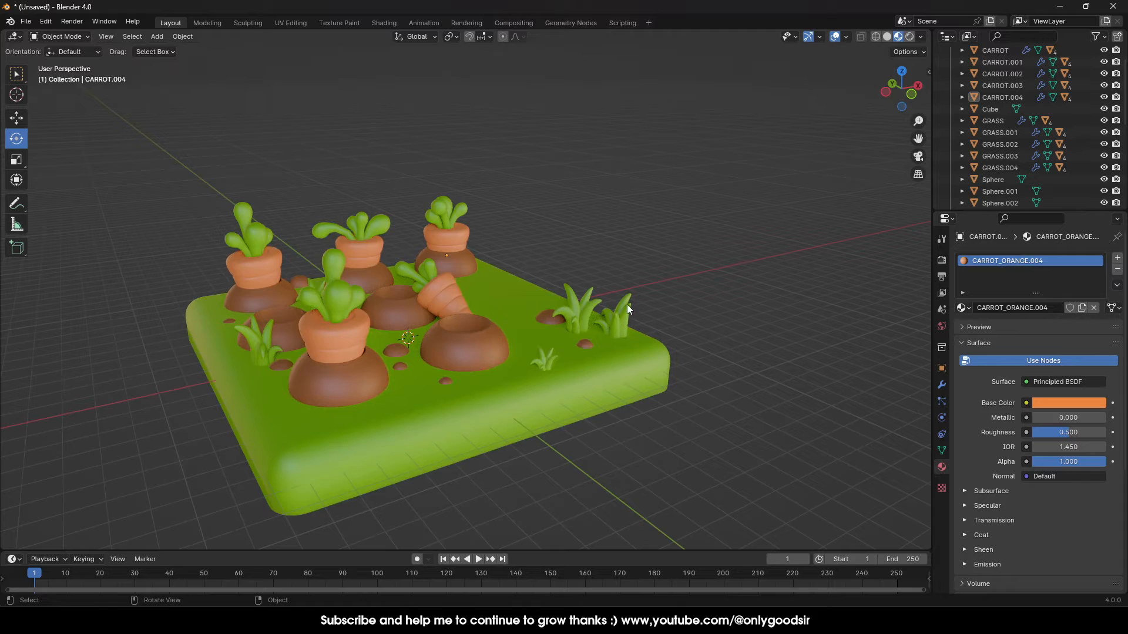
left_click(626, 310)
left_click(16, 118)
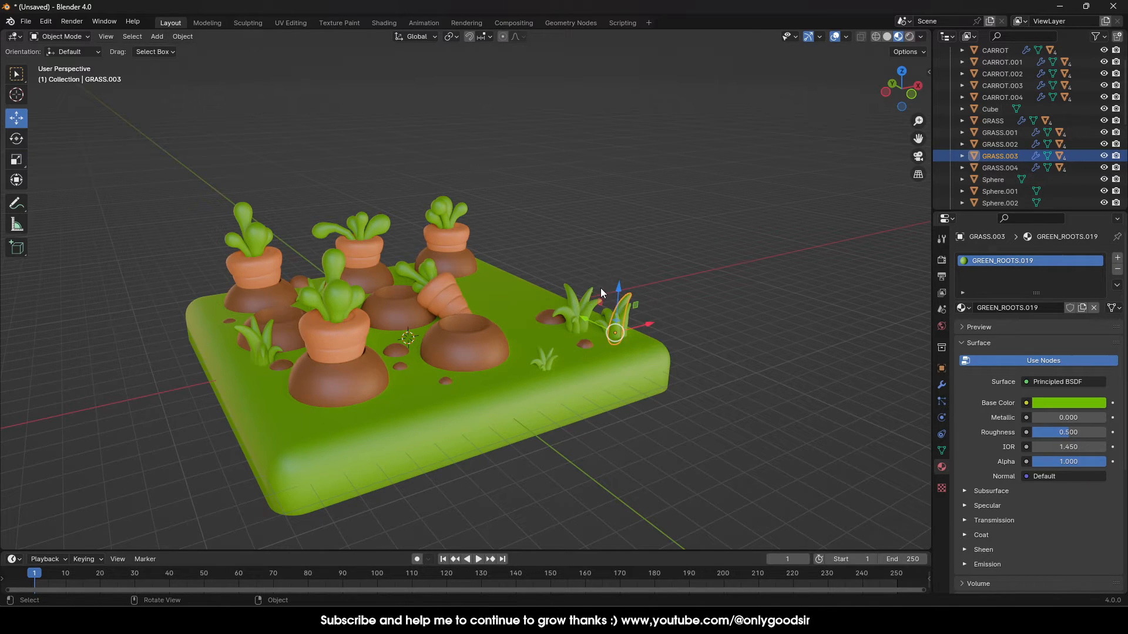
left_click_drag(619, 288, 618, 291)
left_click(703, 263)
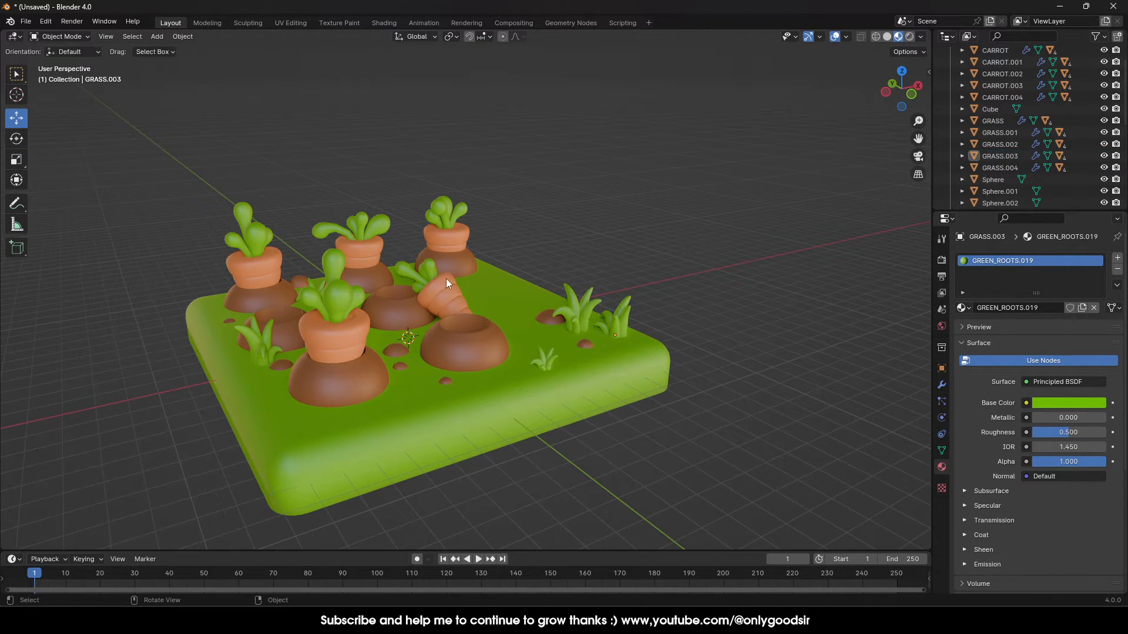
Try a 32-vertex cylinder raised 13.344 m above the garden and enlarged, and delete it
middle_click_drag(424, 279, 575, 313)
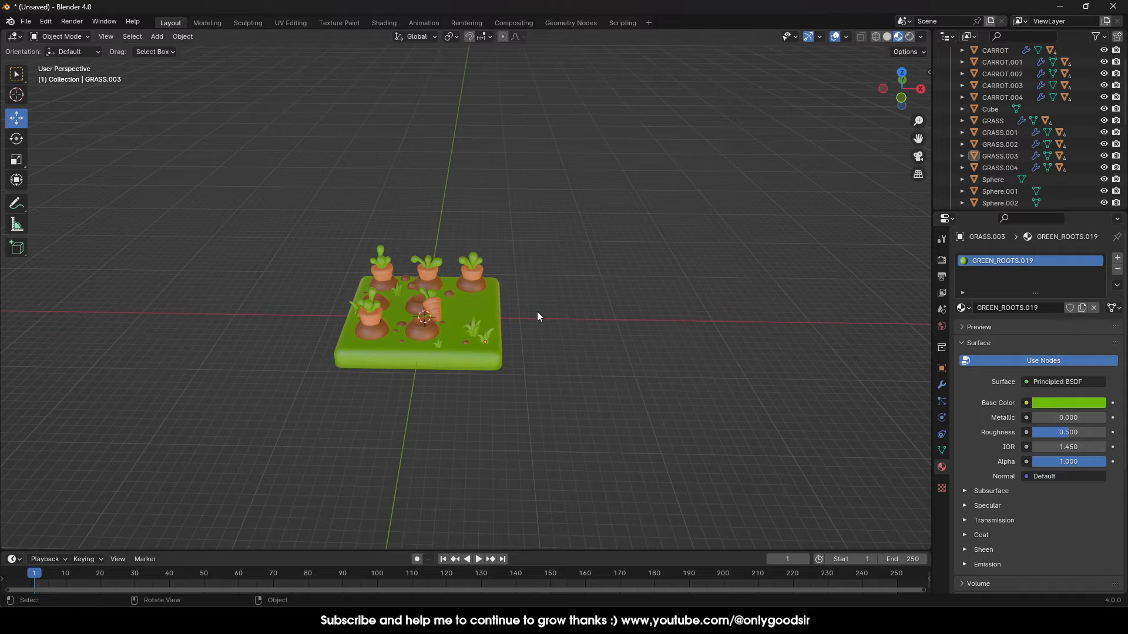
left_click(157, 37)
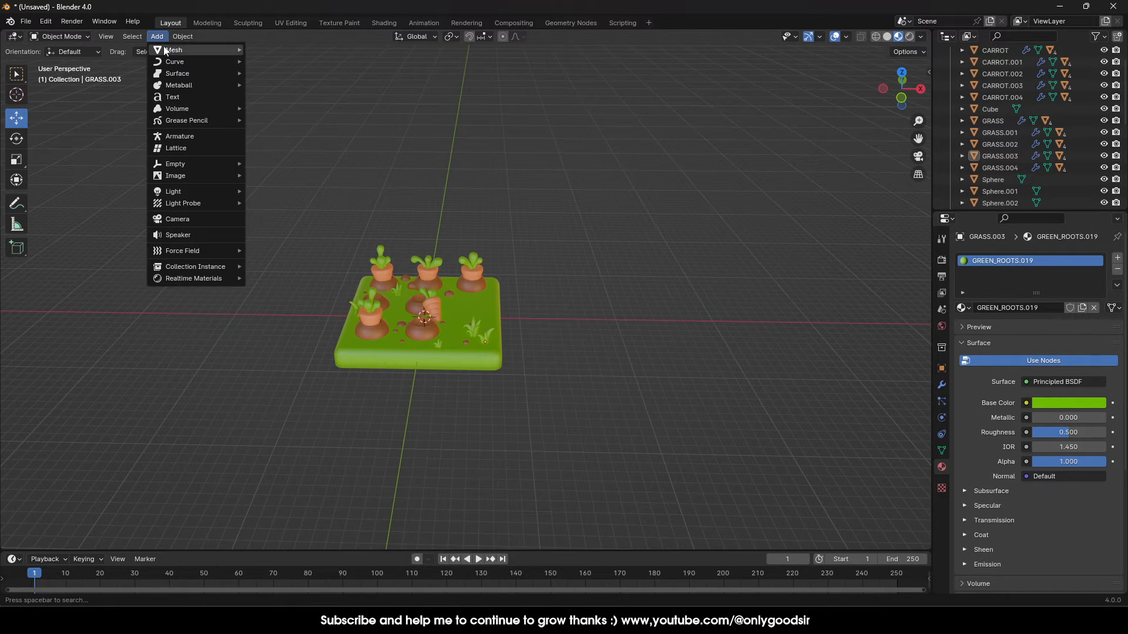
mouse_move(172, 50)
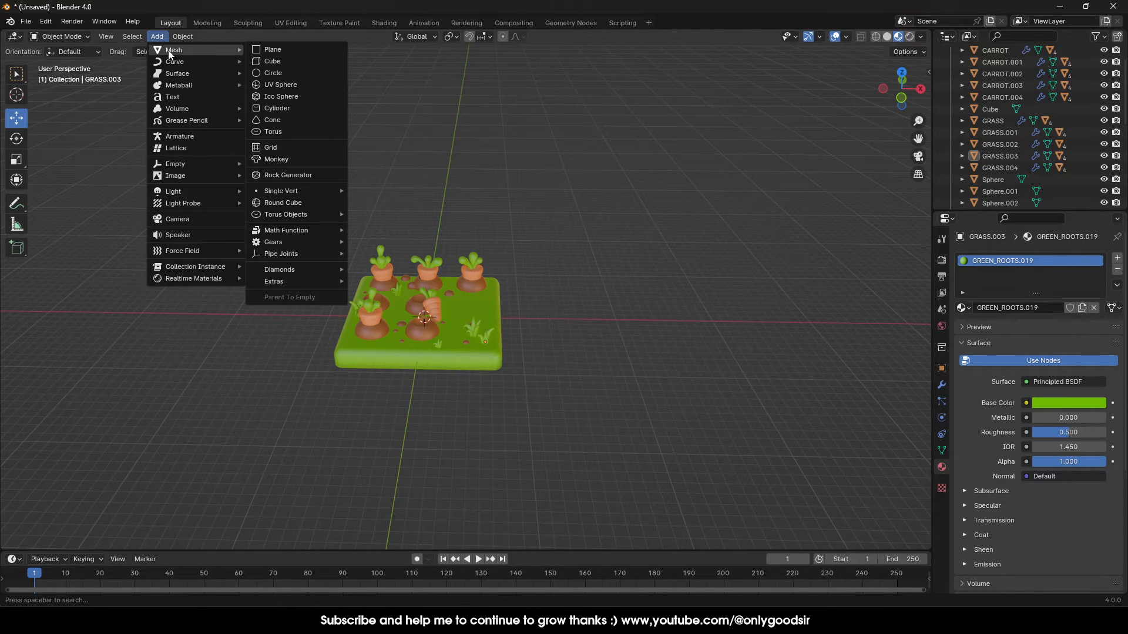
left_click(278, 110)
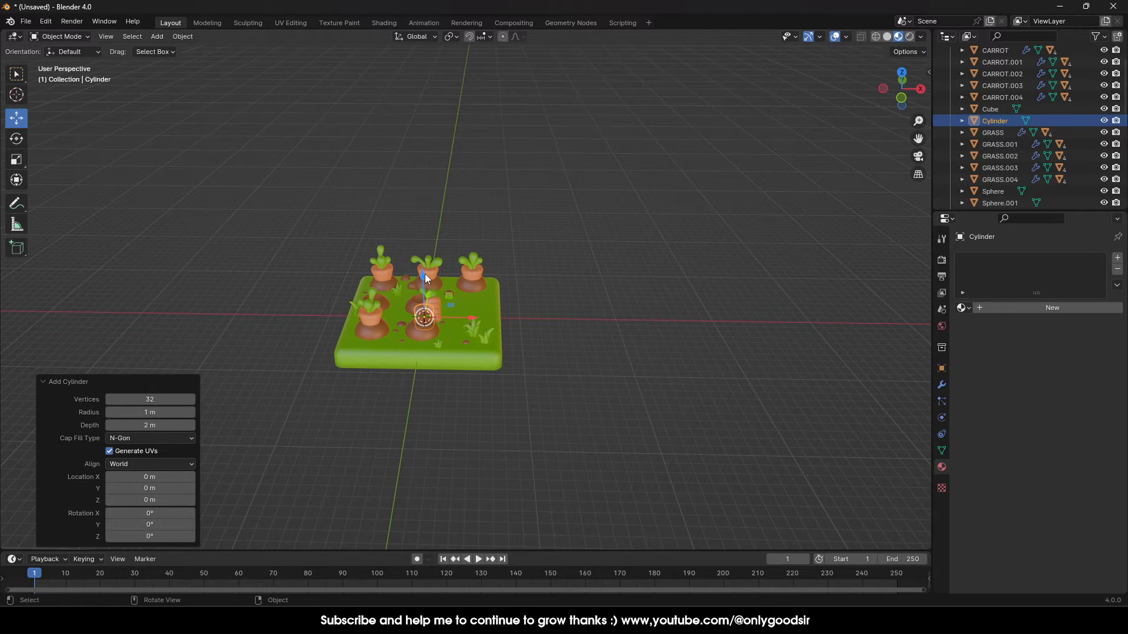
left_click_drag(425, 274, 424, 195)
scroll(420, 122, "up", 4)
key("s")
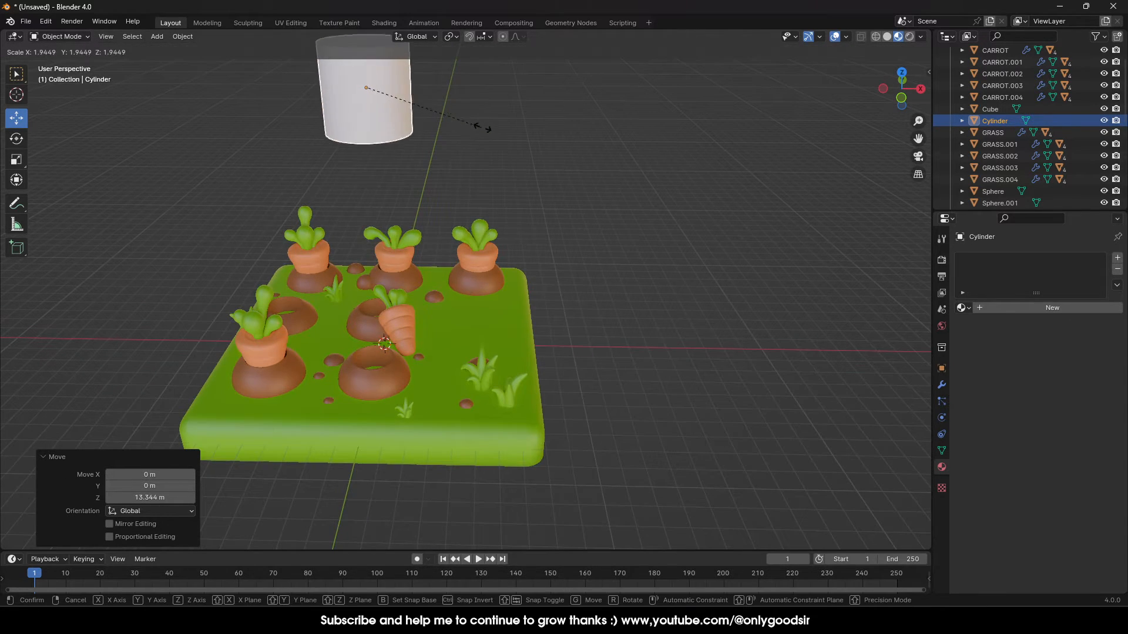
left_click(499, 131)
scroll(451, 146, "down", 2)
left_click_drag(446, 155, 672, 156)
key("Delete")
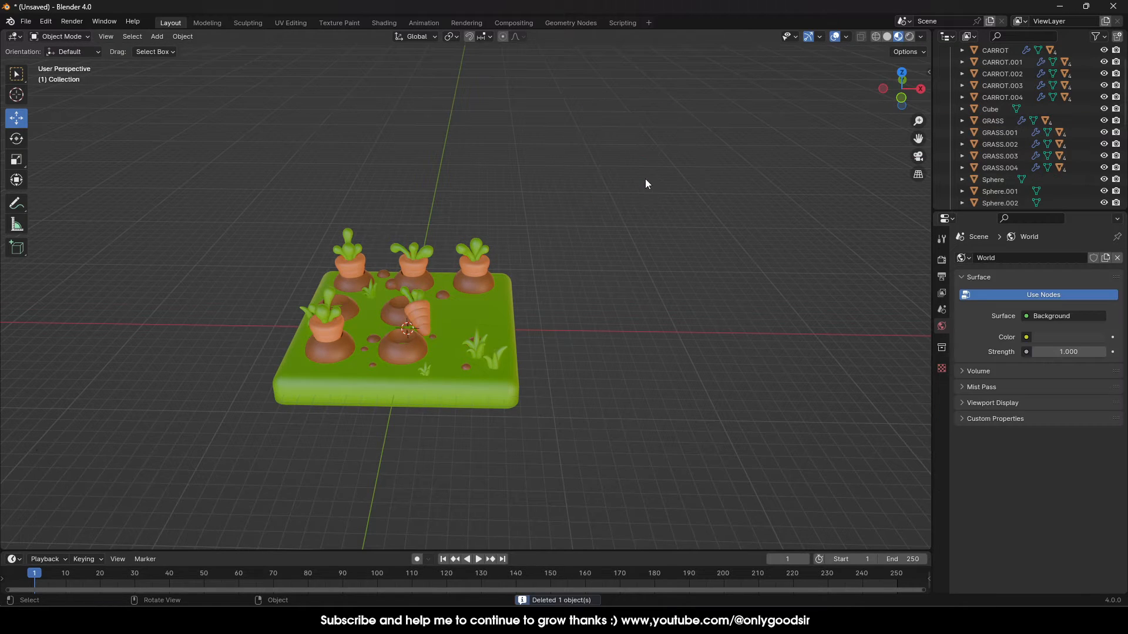
Add a new cylinder with 26 vertices at the world origin
left_click(157, 37)
mouse_move(179, 52)
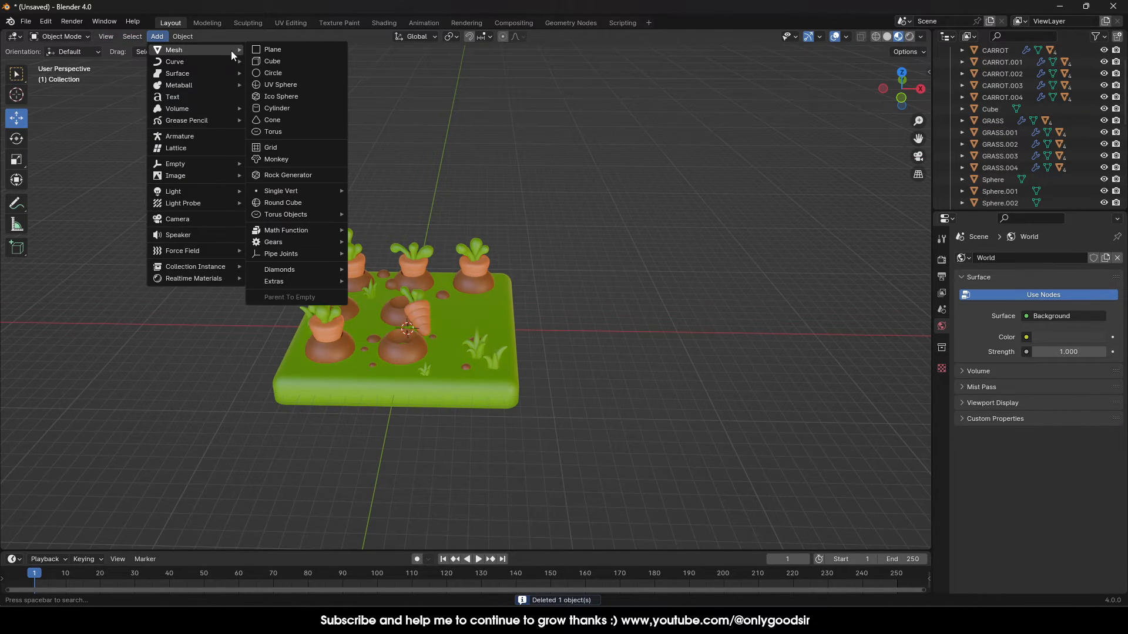
left_click(276, 108)
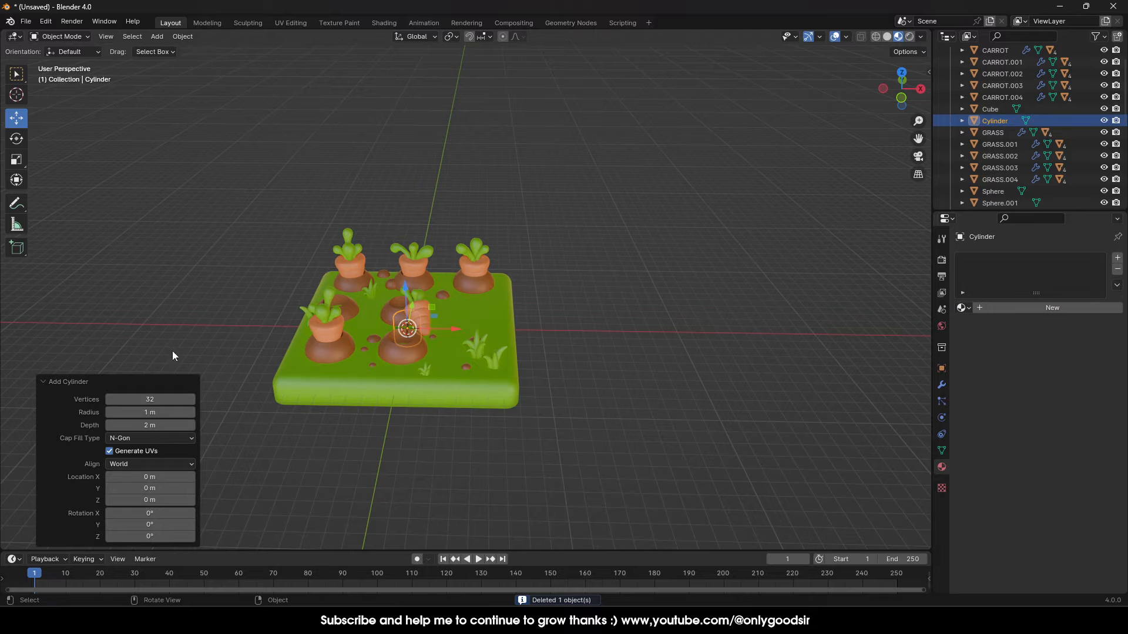
left_click(145, 399)
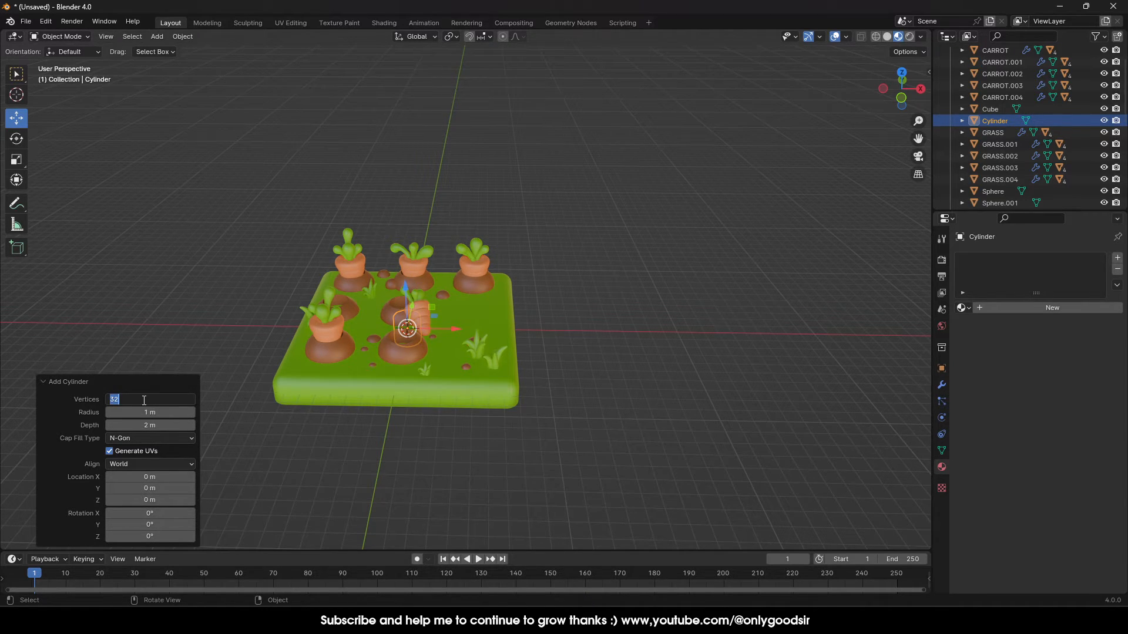
type("26")
key("Return")
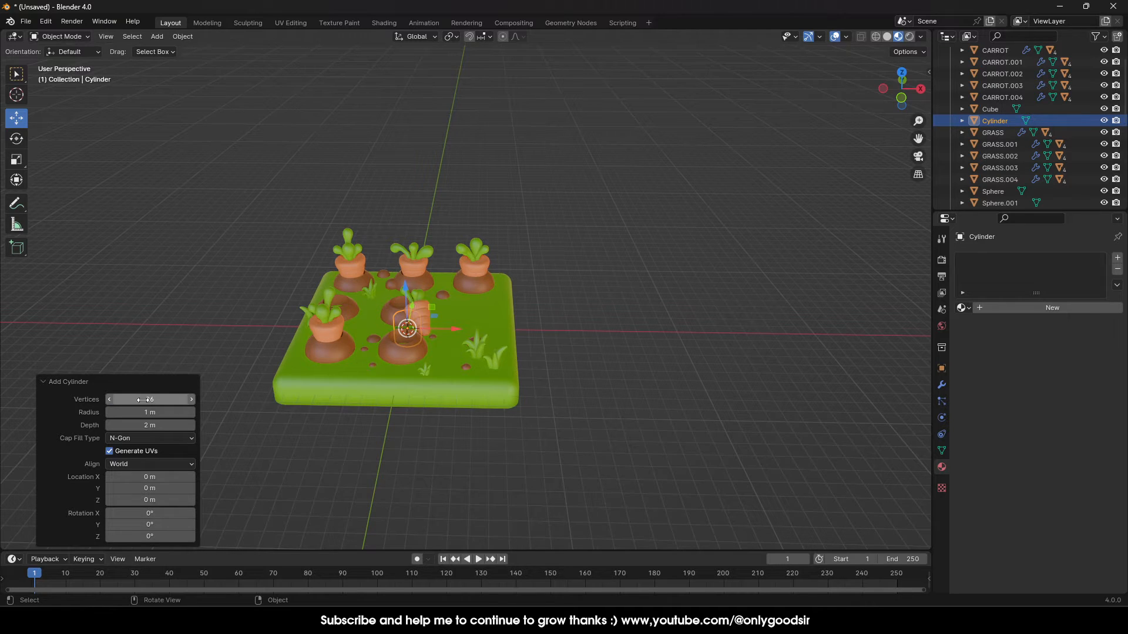
Raise the 26-vertex cylinder 12.689 m, scale it by 4.022 and shift it 15.234 m along X
left_click_drag(406, 294, 438, 179)
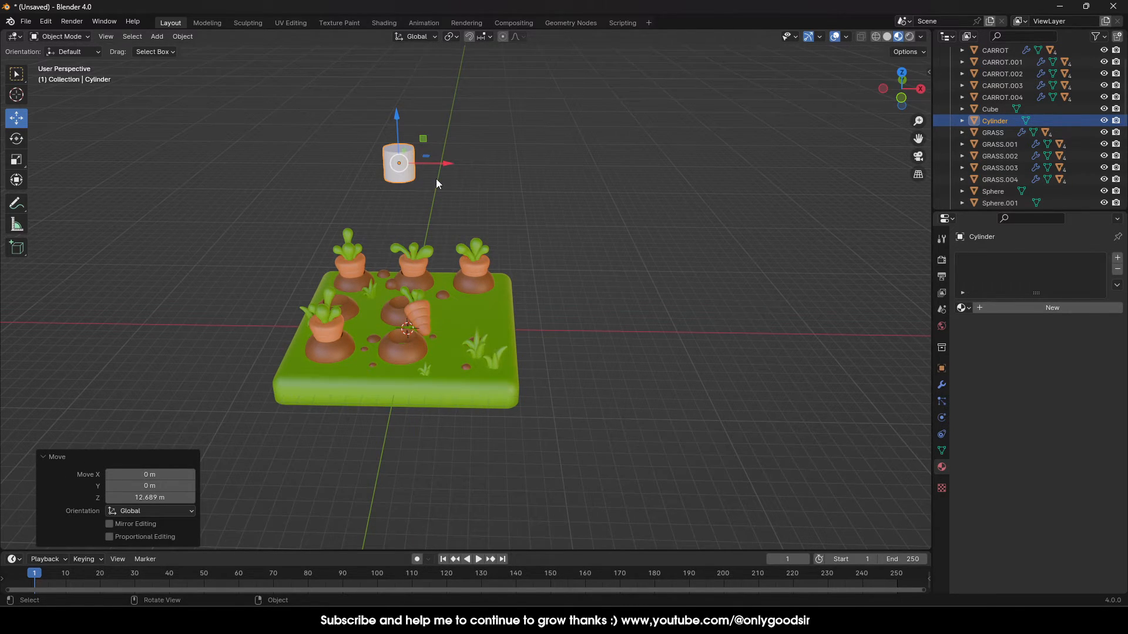
key("s")
left_click(563, 174)
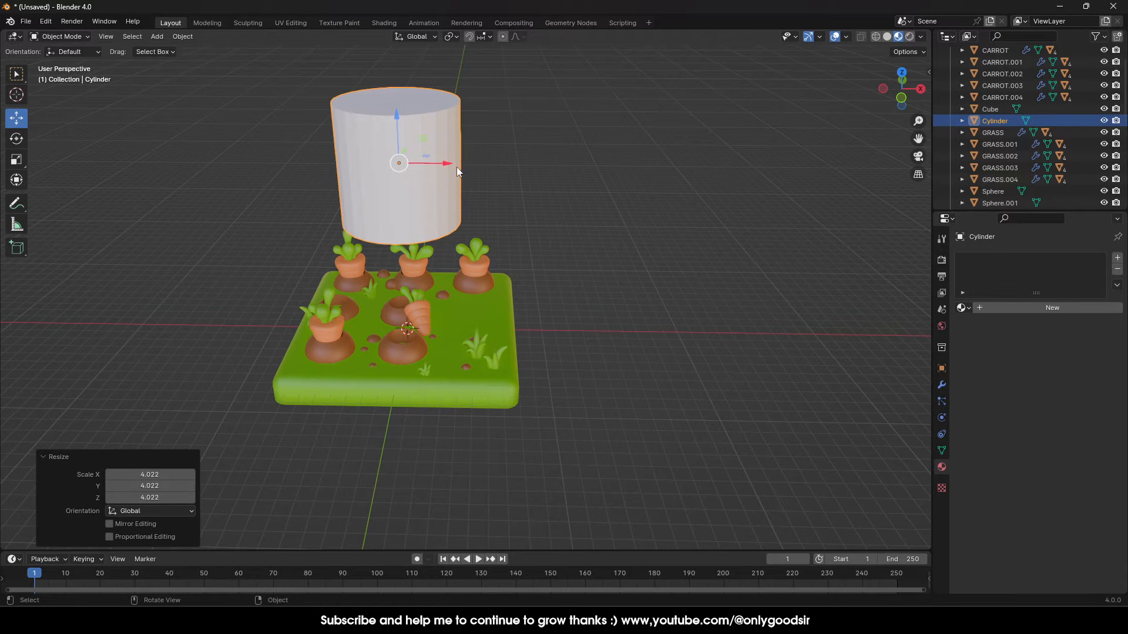
left_click_drag(456, 167, 713, 193)
middle_click_drag(714, 188, 707, 193, "shift")
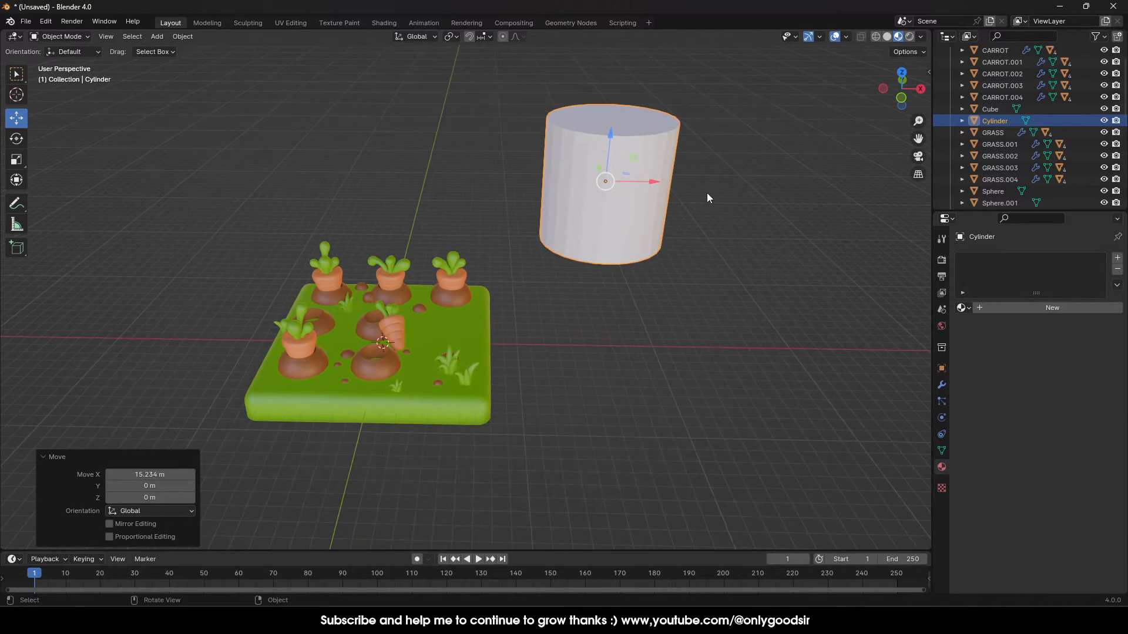
Inspect the 26-vertex cylinder up close and delete it
key("KP_Decimal")
scroll(420, 305, "down", 3)
mouse_move(426, 319)
middle_mouse_down()
mouse_move(449, 320)
mouse_move(439, 320)
middle_mouse_up()
key("Tab")
key("Tab")
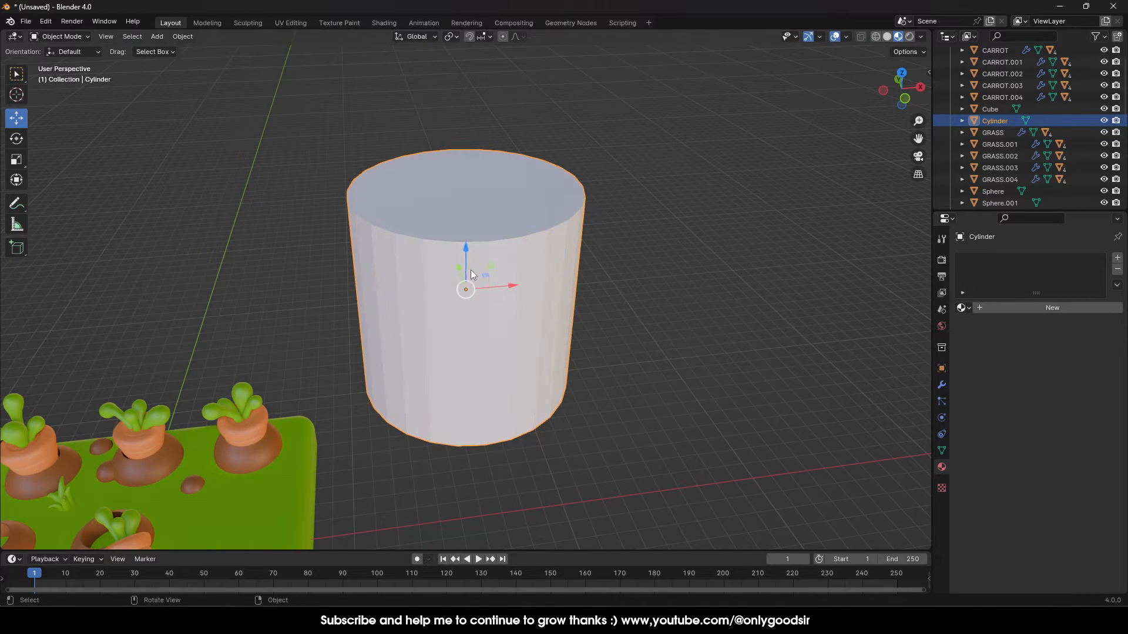
key("Delete")
Add a cylinder with 16 vertices, a 1 m radius and a 2 m depth at the world origin
middle_click_drag(531, 231, 404, 240)
left_click(158, 36)
mouse_move(173, 52)
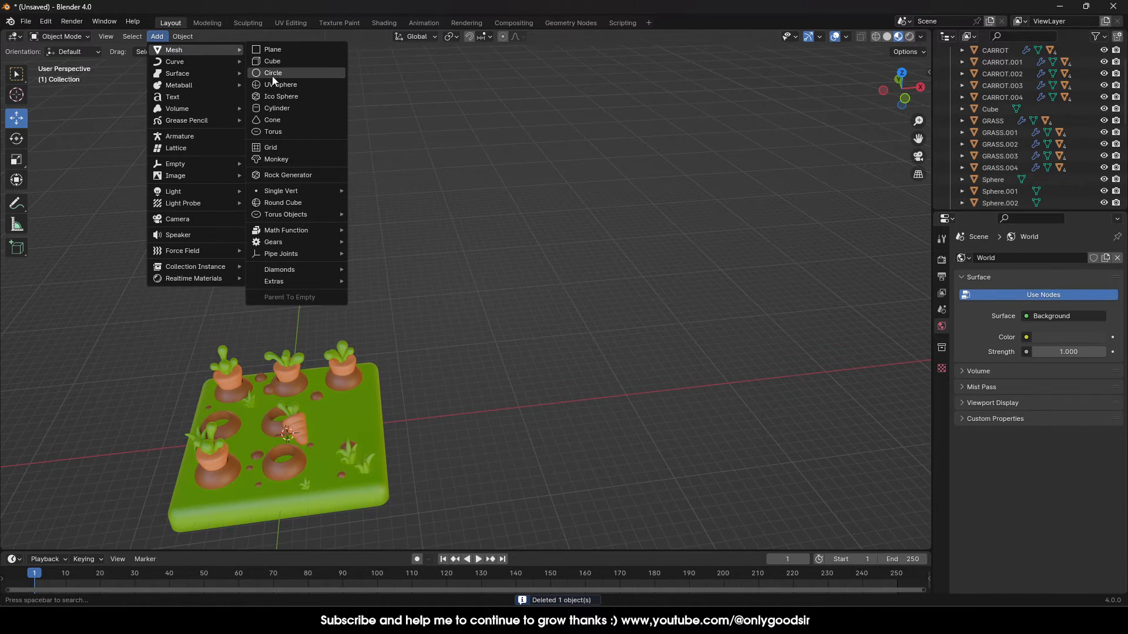
left_click(277, 109)
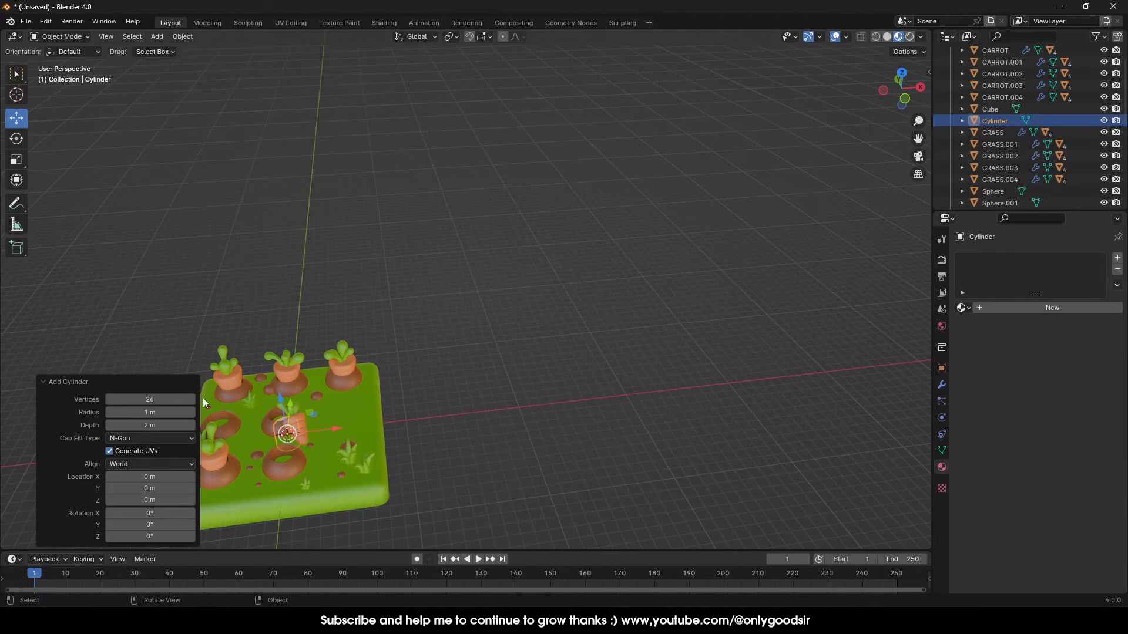
left_click(162, 400)
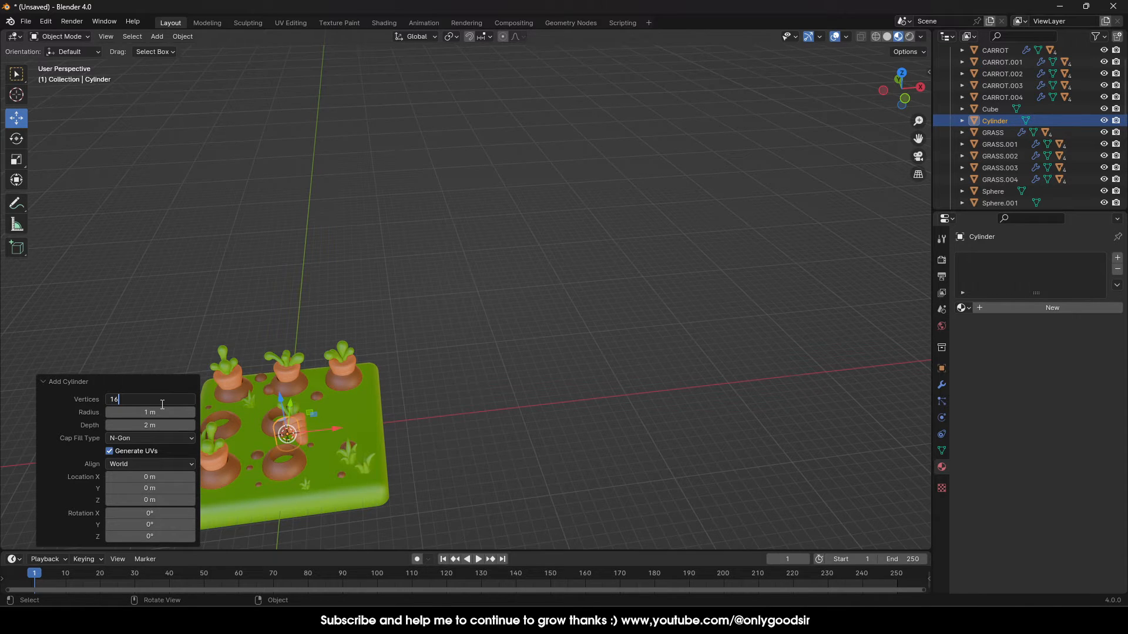
key("Return")
left_click(162, 404)
left_click(157, 311)
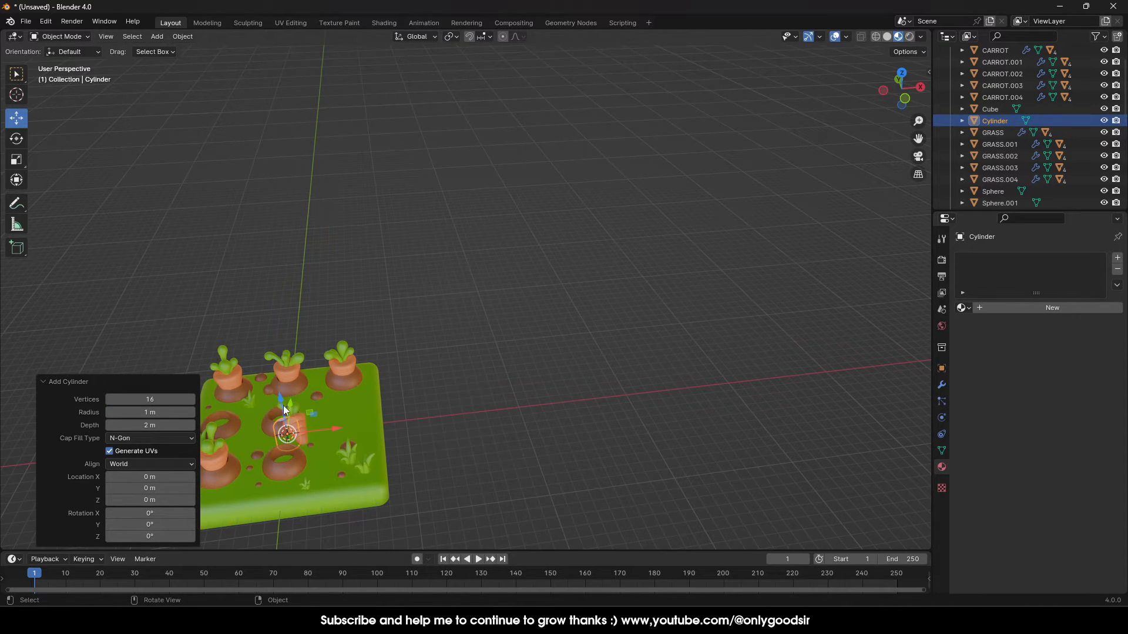
Move the cylinder above and beside the garden along Z and X, scaling it by 3.501 and again by 1.674
key("g")
key("z")
left_click(297, 235)
key("s")
left_click(499, 241)
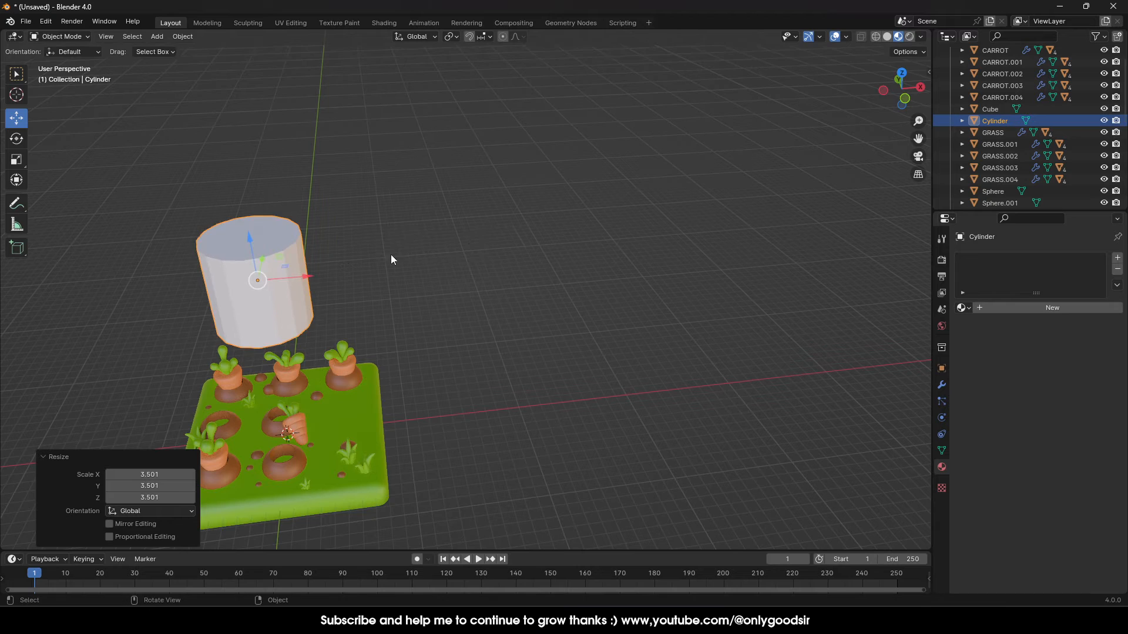
left_click_drag(313, 276, 526, 258)
key("s")
left_click(589, 302)
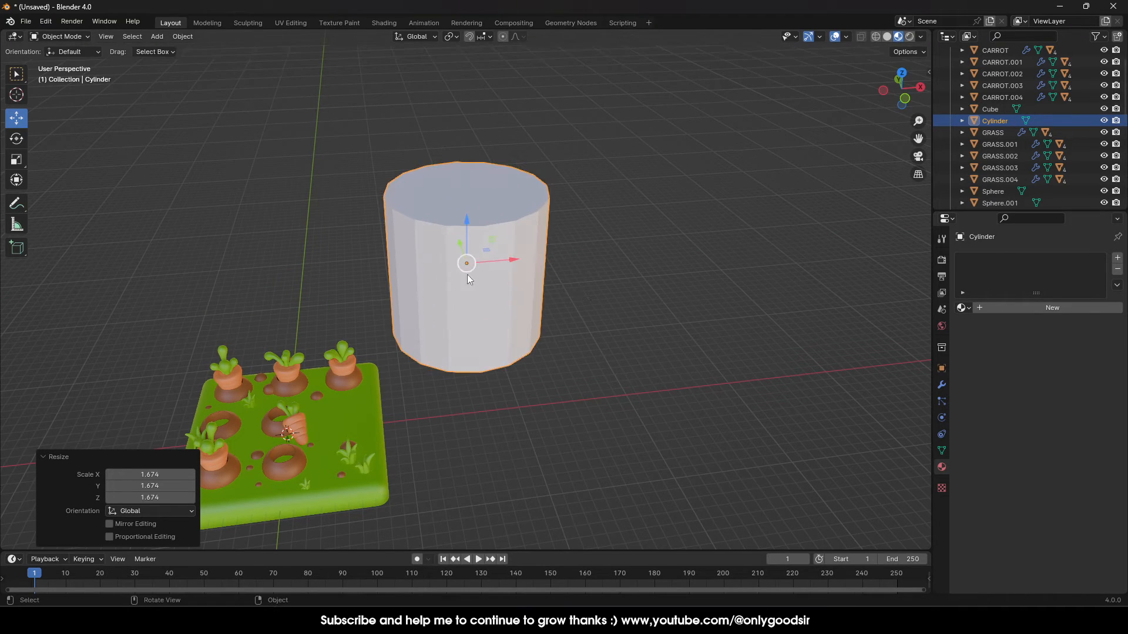
left_click(435, 255)
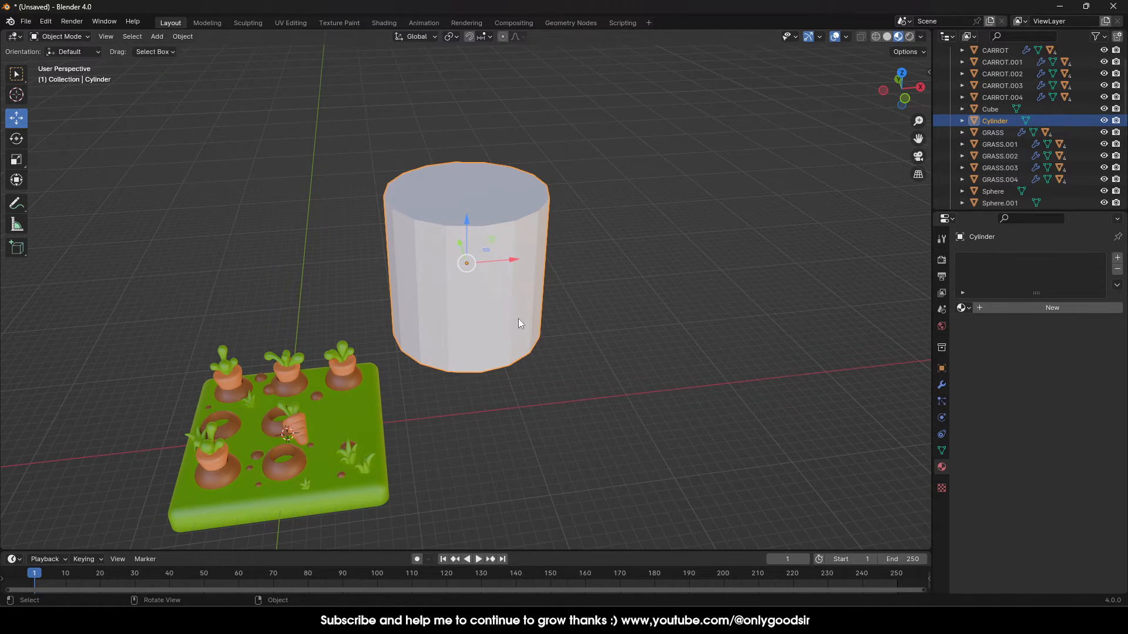
Open the cylinder in Edit Mode with face selection and select several adjacent side faces
middle_click_drag(518, 318, 509, 288)
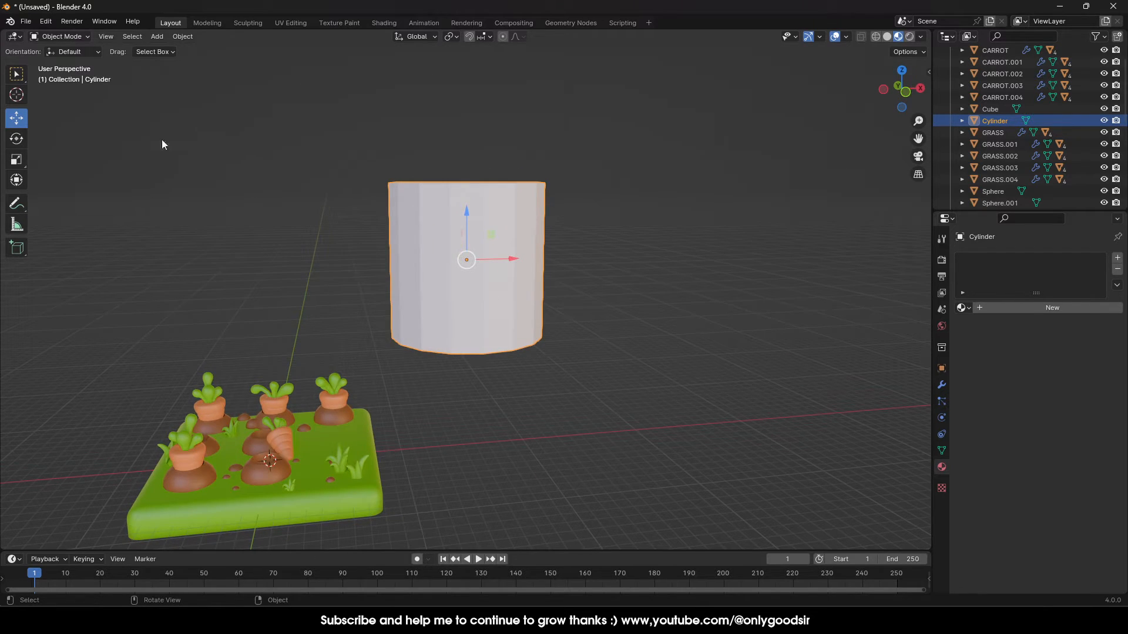
left_click(61, 36)
left_click(67, 59)
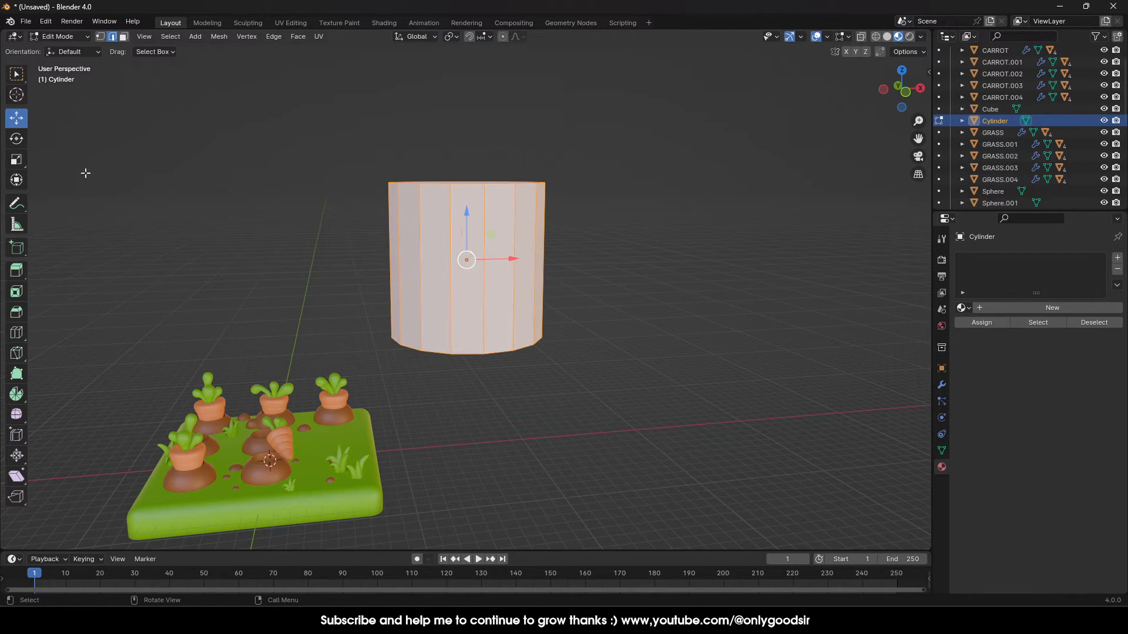
left_click(124, 37)
left_click(455, 297)
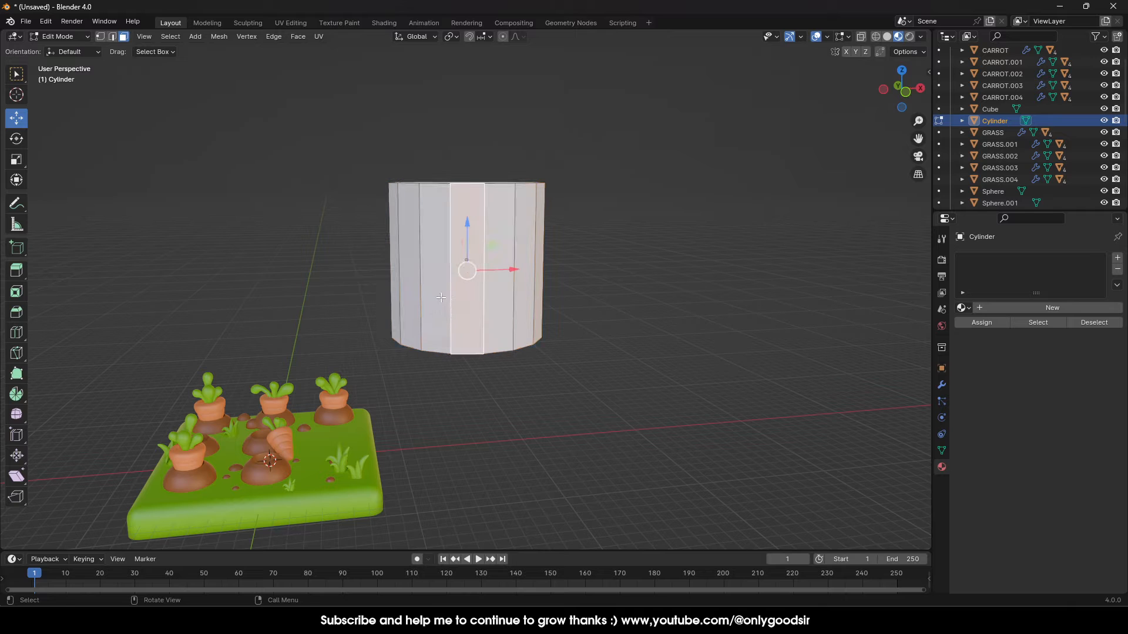
left_click(437, 304, "shift")
left_click(410, 305, "shift")
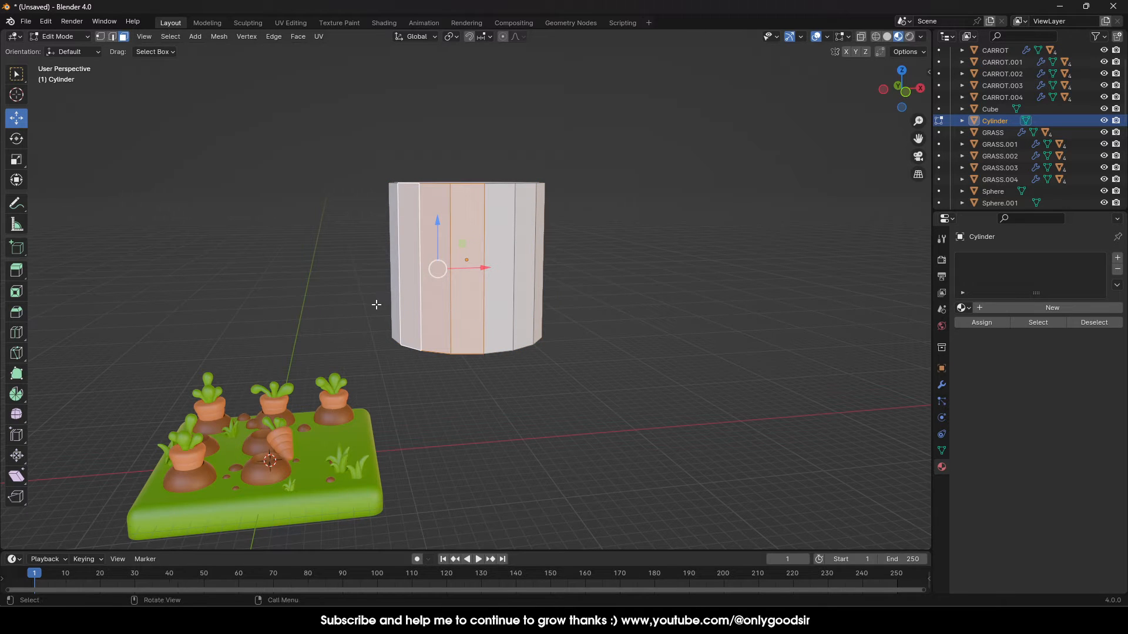
left_click(490, 301, "shift")
left_click(516, 298, "alt")
Select the complete loop of side faces on the cylinder, extrude them as individual faces by about 0.179 m, and return to Object Mode
middle_click_drag(578, 317, 532, 363)
left_click(532, 363)
left_click(475, 330)
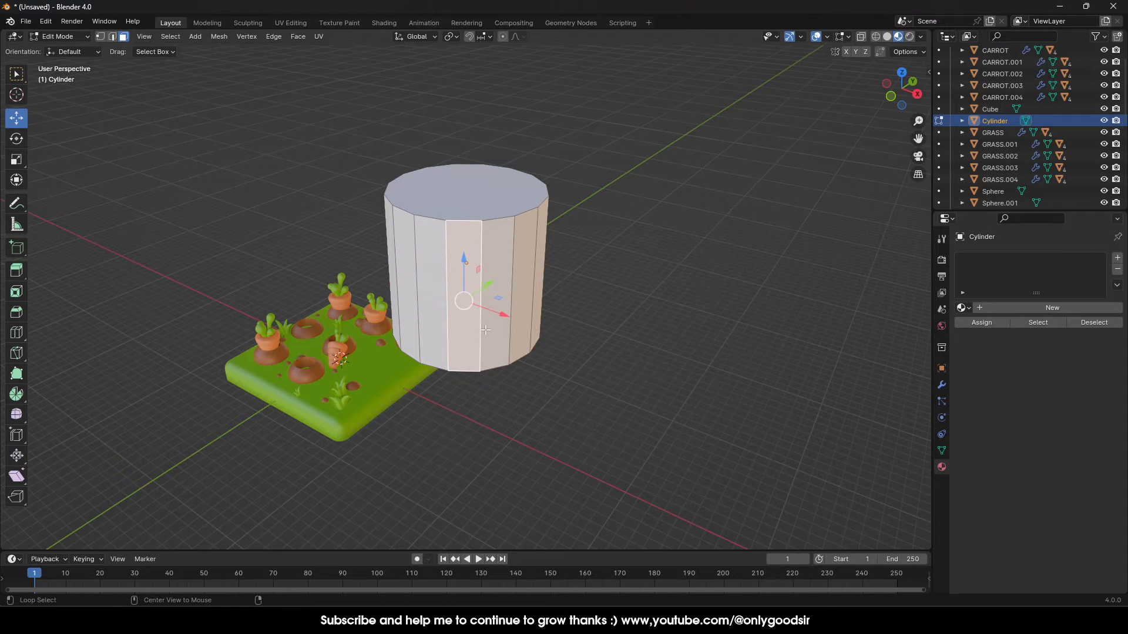
key("alt+a")
left_click(471, 319, "alt")
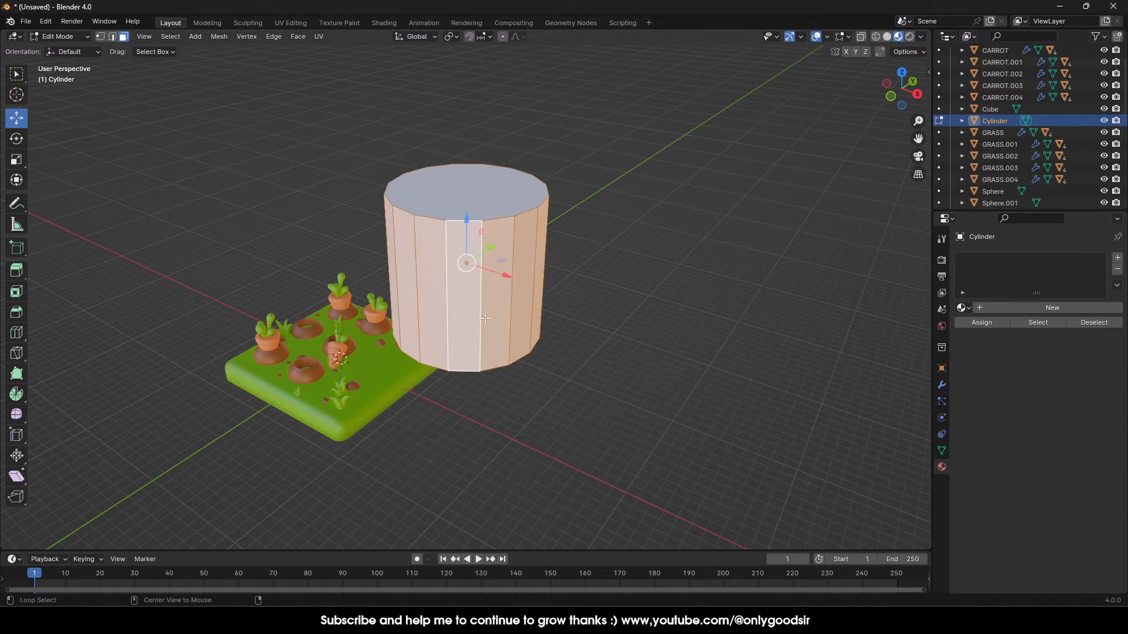
middle_click_drag(407, 266, 492, 267)
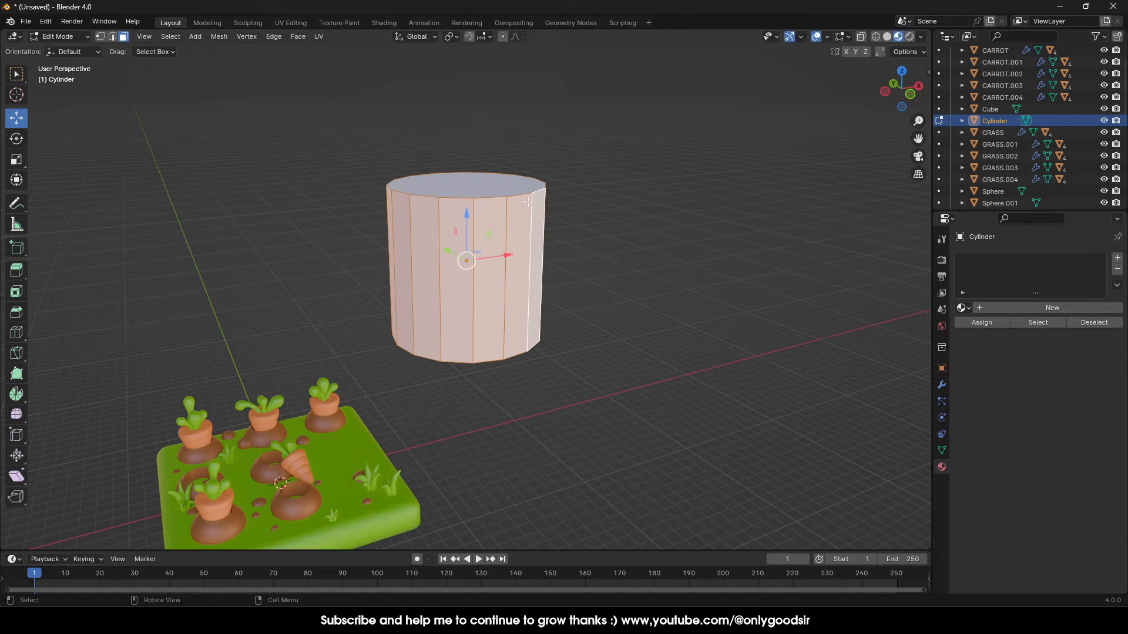
left_click(17, 270)
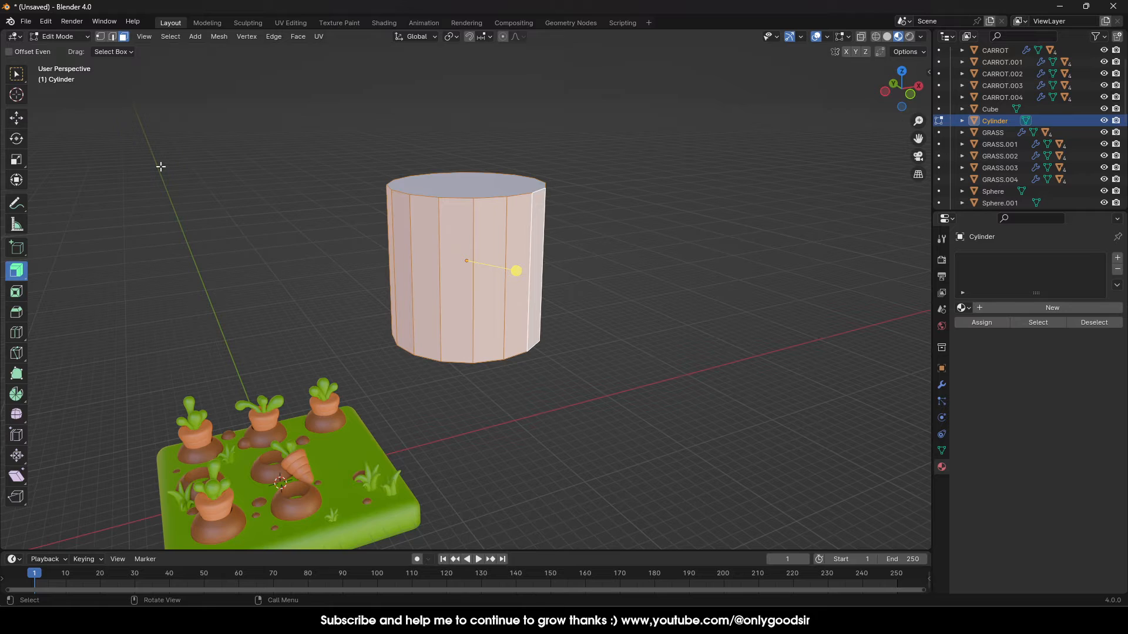
left_click(14, 275)
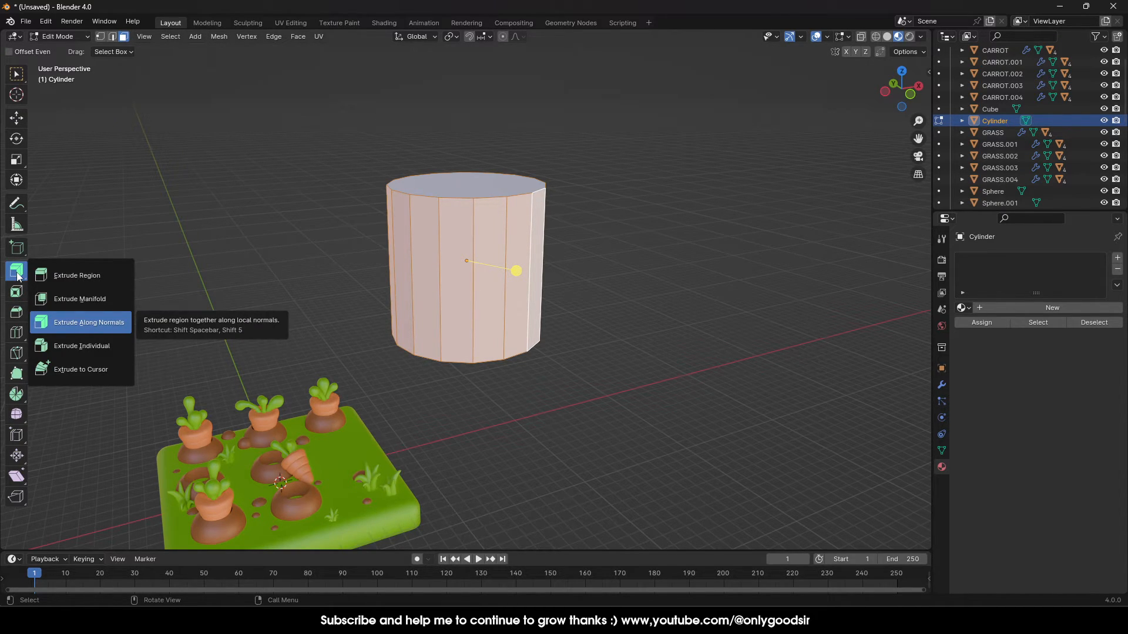
left_click(83, 348)
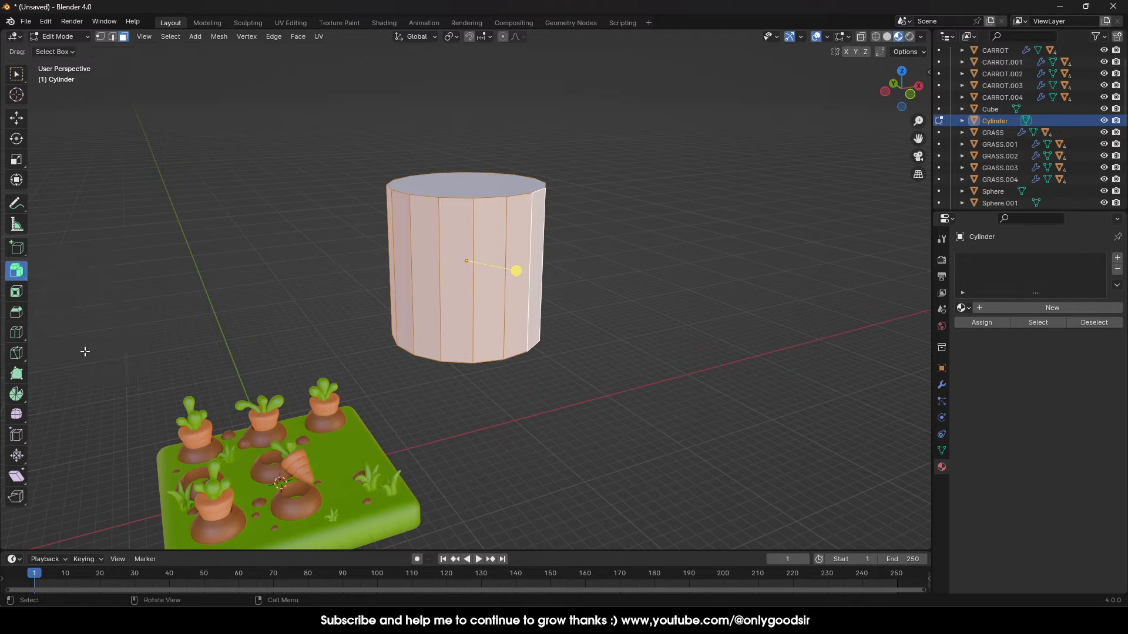
left_click_drag(518, 275, 525, 255)
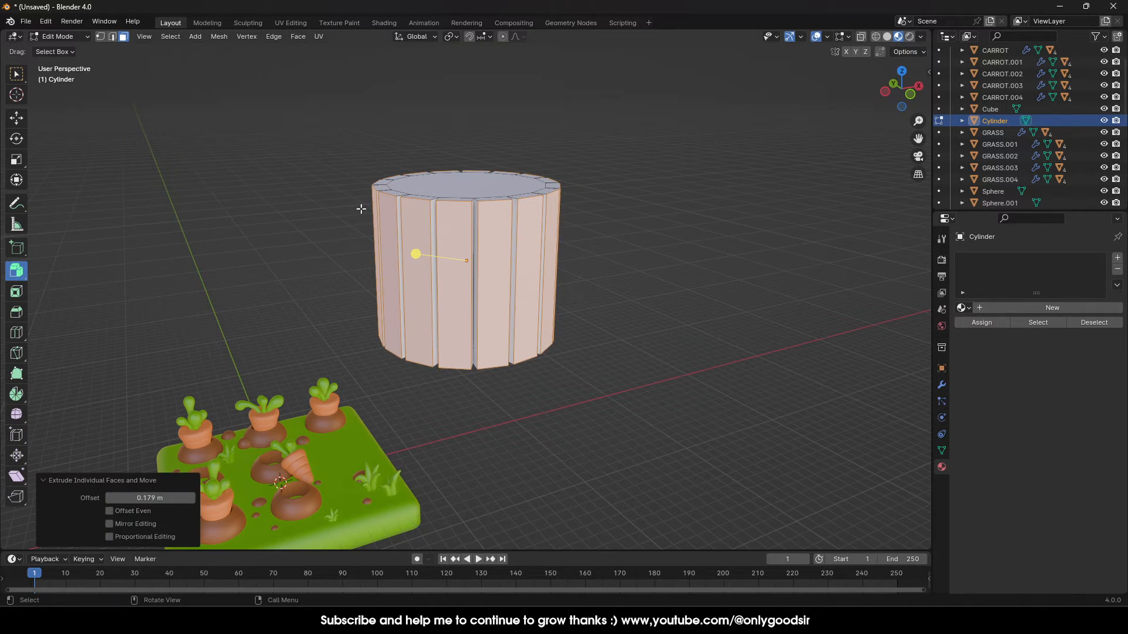
left_click(24, 121)
key("Tab")
Stretch the grooved cylinder along Z by a factor of about 1.085
left_click(608, 350)
middle_click_drag(519, 249, 475, 235)
left_click(413, 208)
left_click(16, 160)
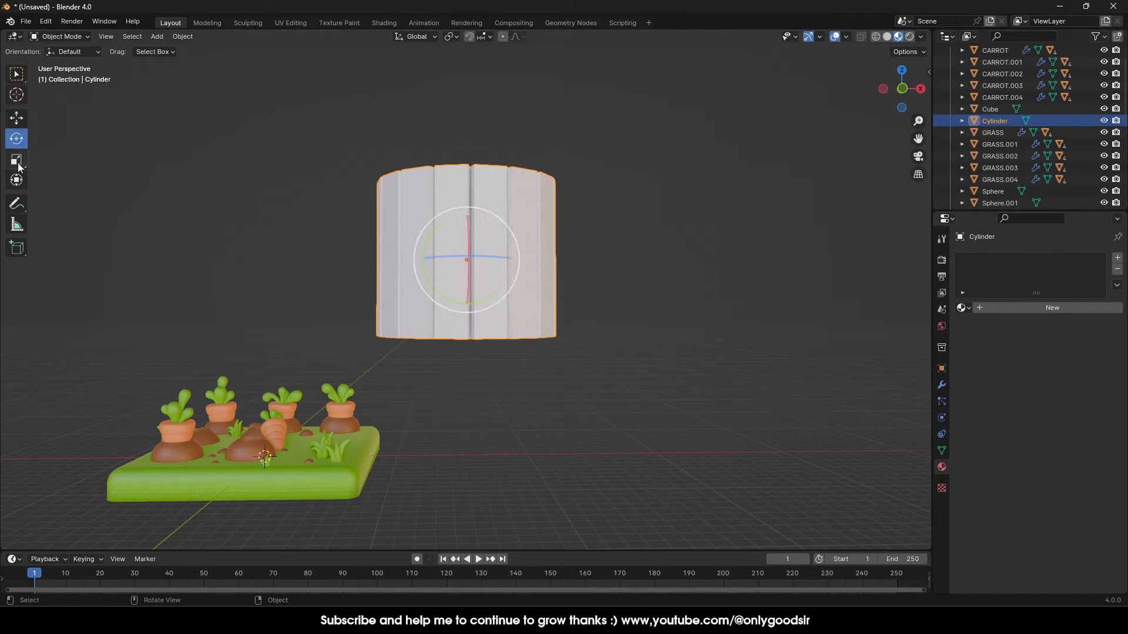
mouse_move(467, 212)
left_mouse_down()
mouse_move(467, 201)
mouse_move(467, 211)
left_mouse_up()
Open the cylinder in Edit Mode with its underside in view
middle_click_drag(473, 237, 467, 213)
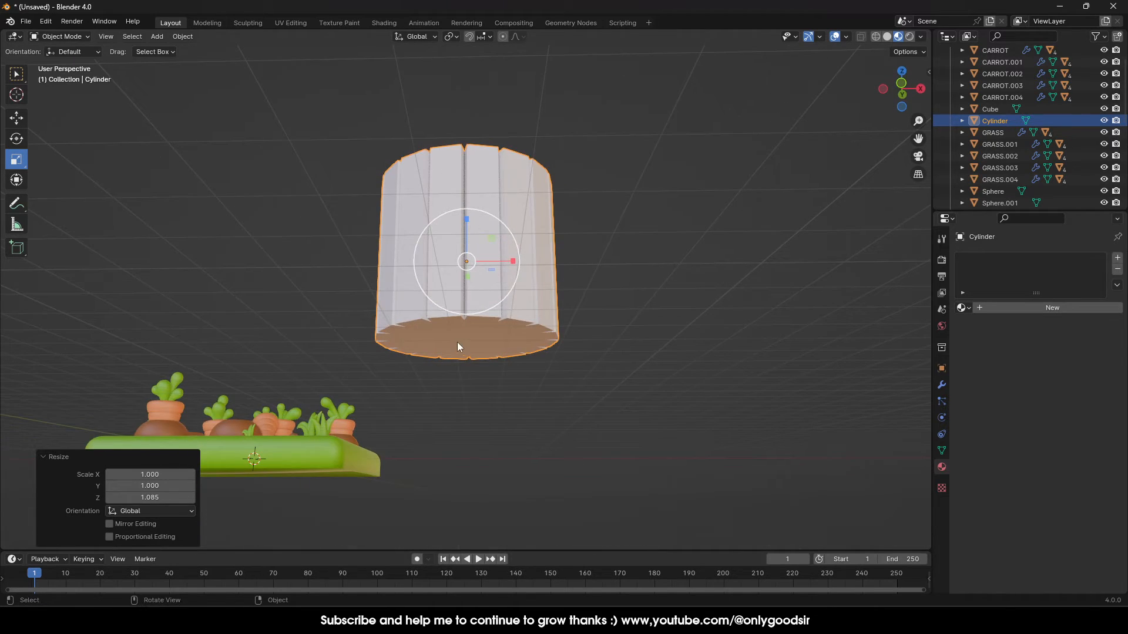
middle_click_drag(457, 342, 468, 316)
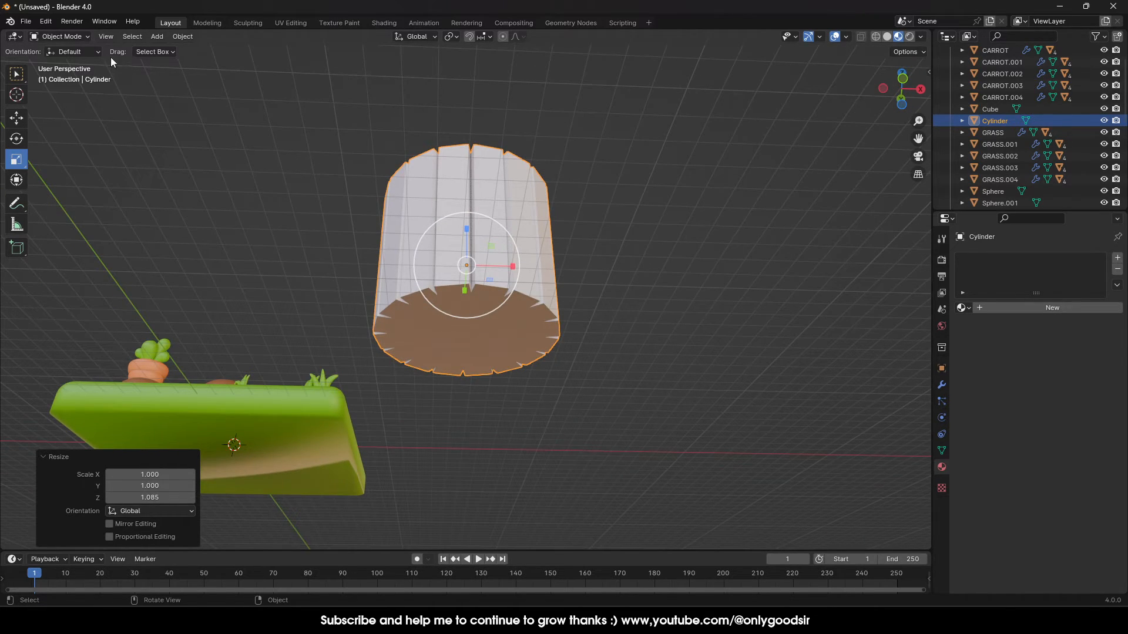
left_click(23, 119)
left_click(62, 36)
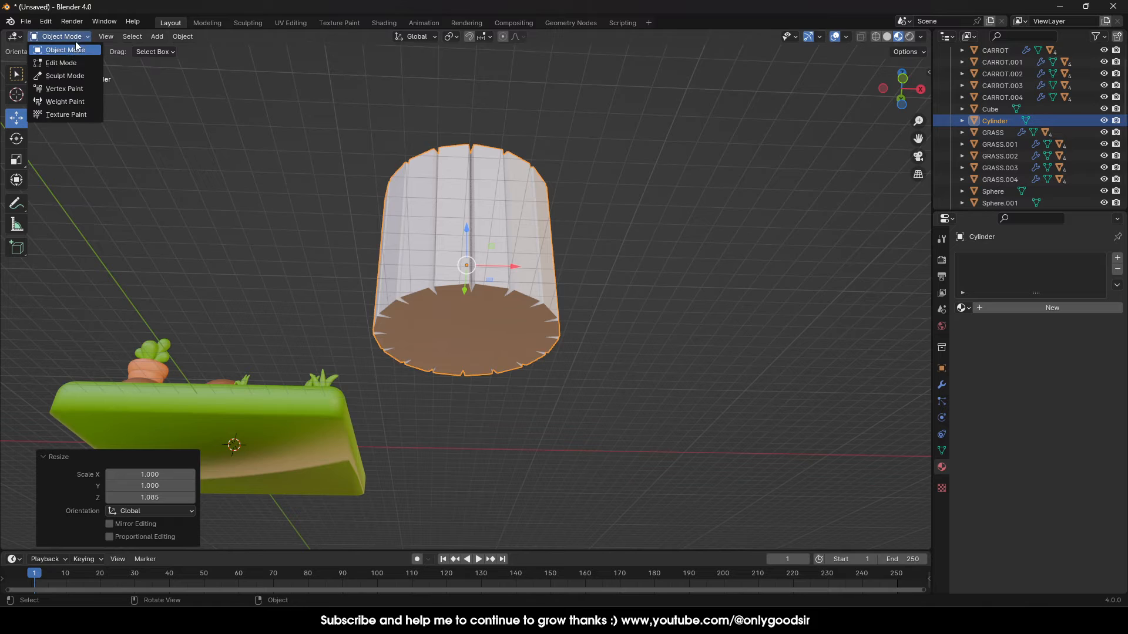
left_click(58, 61)
Try to scale the inner bottom face to about 0.8, undo it, and try growing the selection outward from that face
left_click(467, 334)
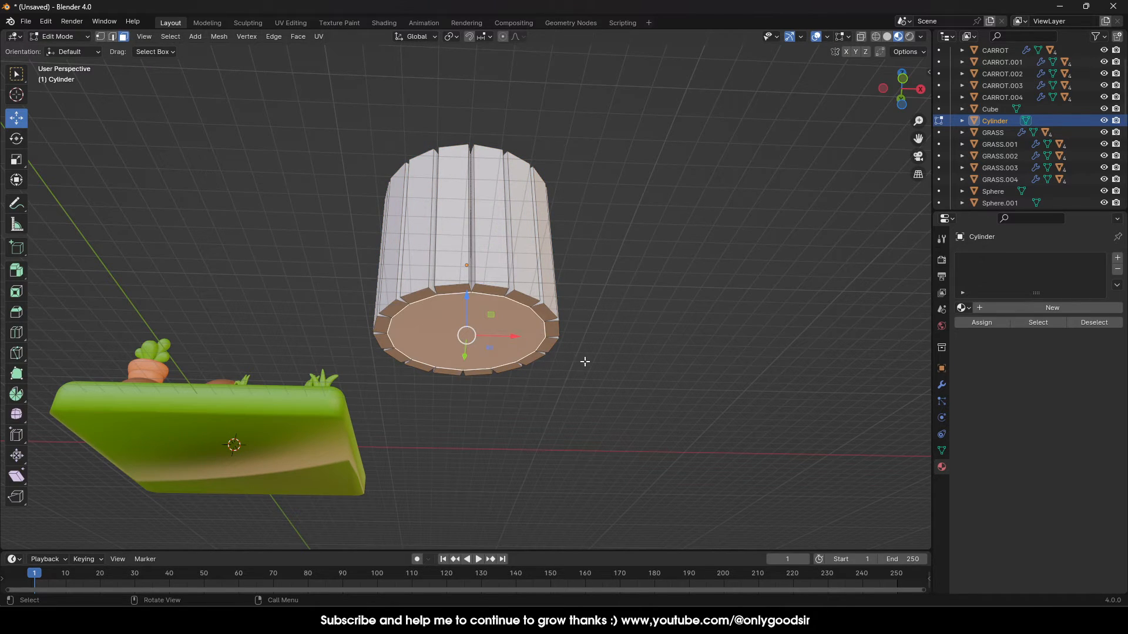
type("s.8")
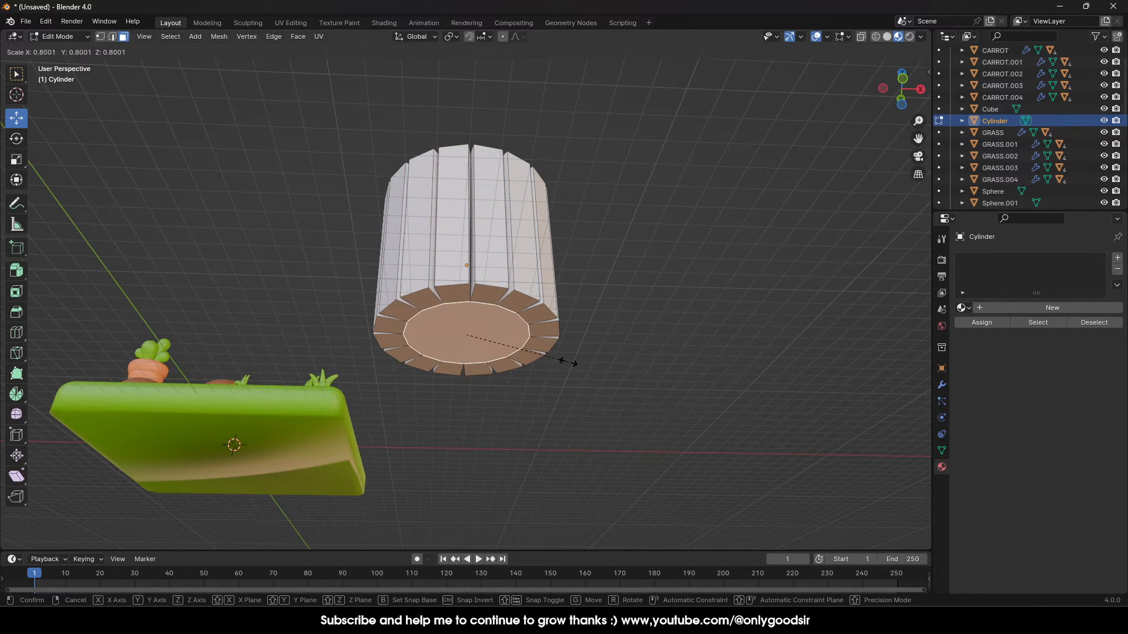
key("Return")
key("ctrl+z")
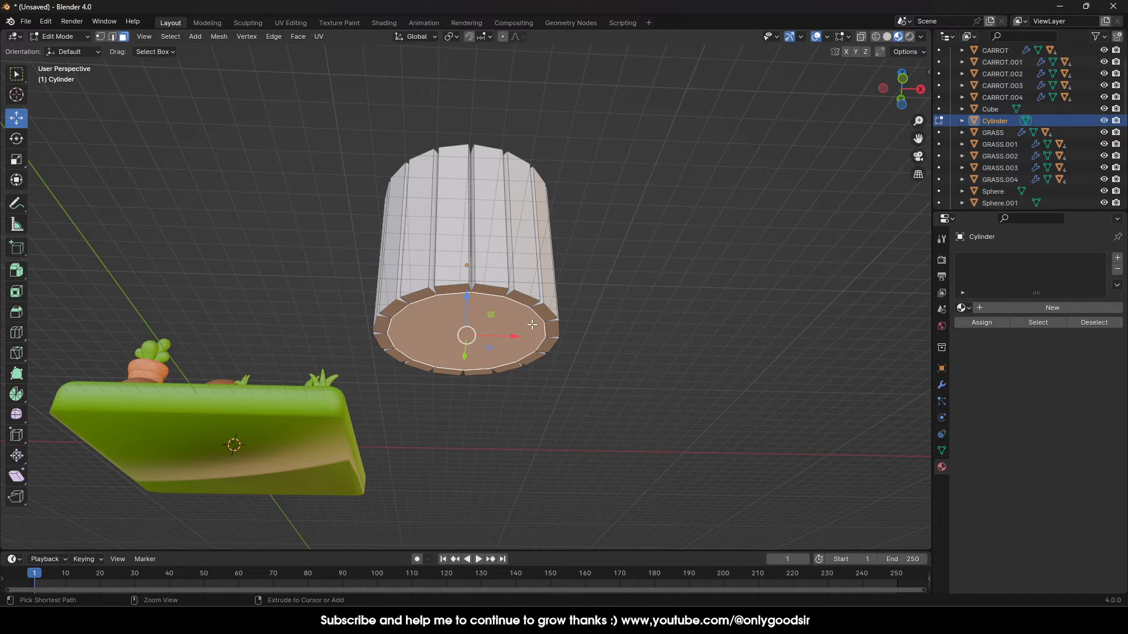
key("ctrl+KP_Add")
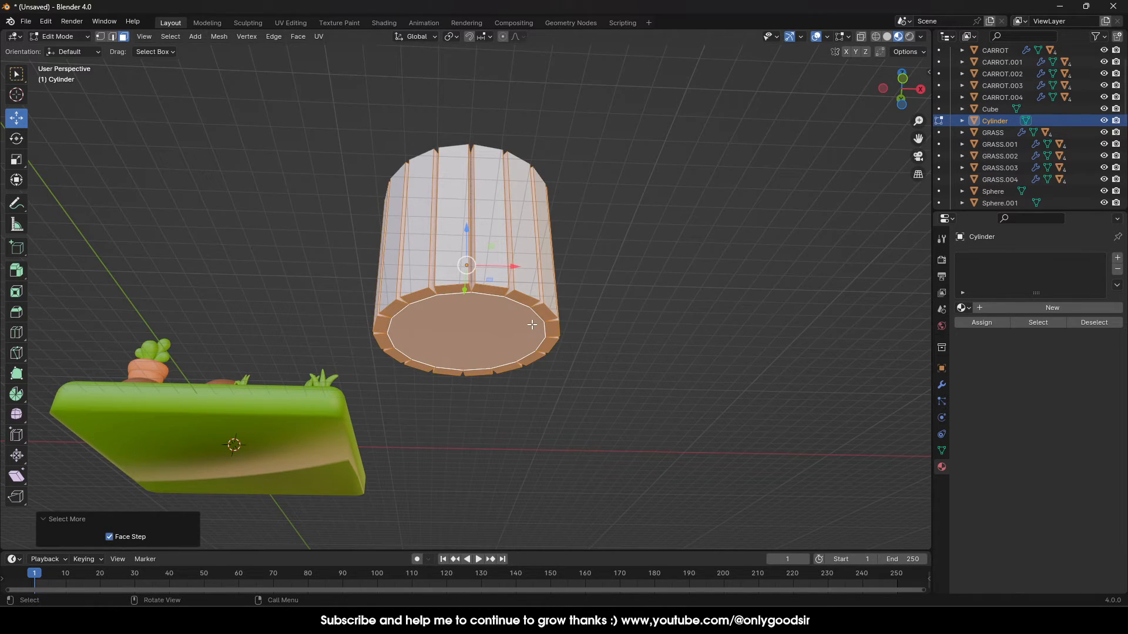
left_click(565, 341)
Select every rim segment and the inner face of the cylinder's bottom and scale them down together, tapering the body into a bucket
left_click(545, 317)
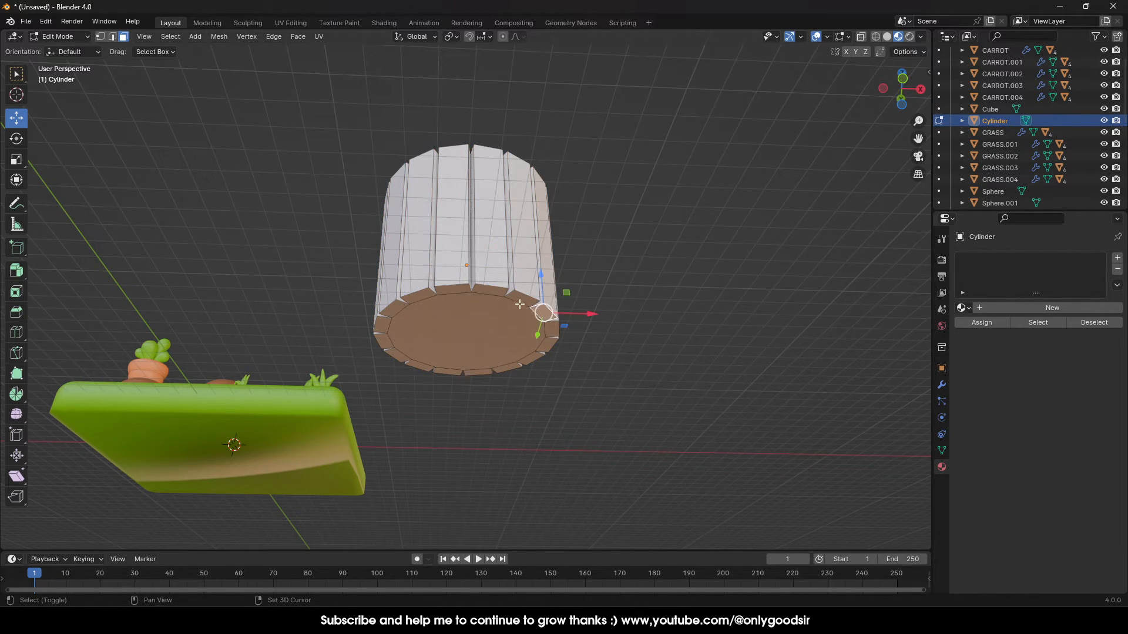
left_click(523, 301, "shift")
left_click(490, 291, "shift")
left_click(452, 289, "shift")
left_click(417, 297, "shift")
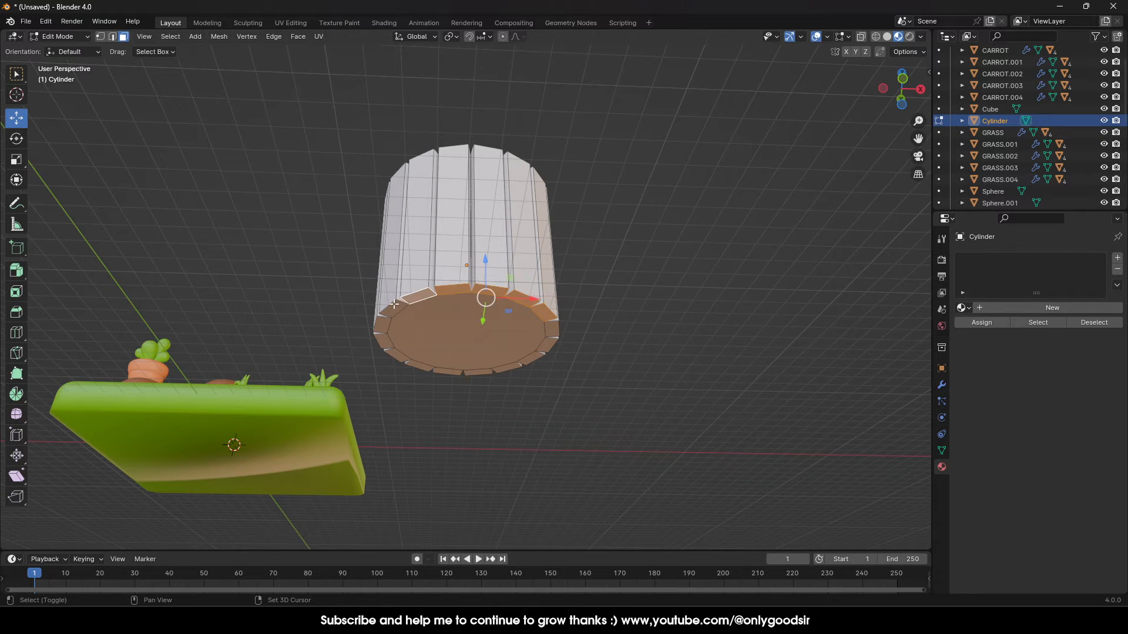
left_click(396, 306, "shift")
left_click(385, 322, "shift")
left_click(385, 340, "shift")
left_click(406, 362, "shift")
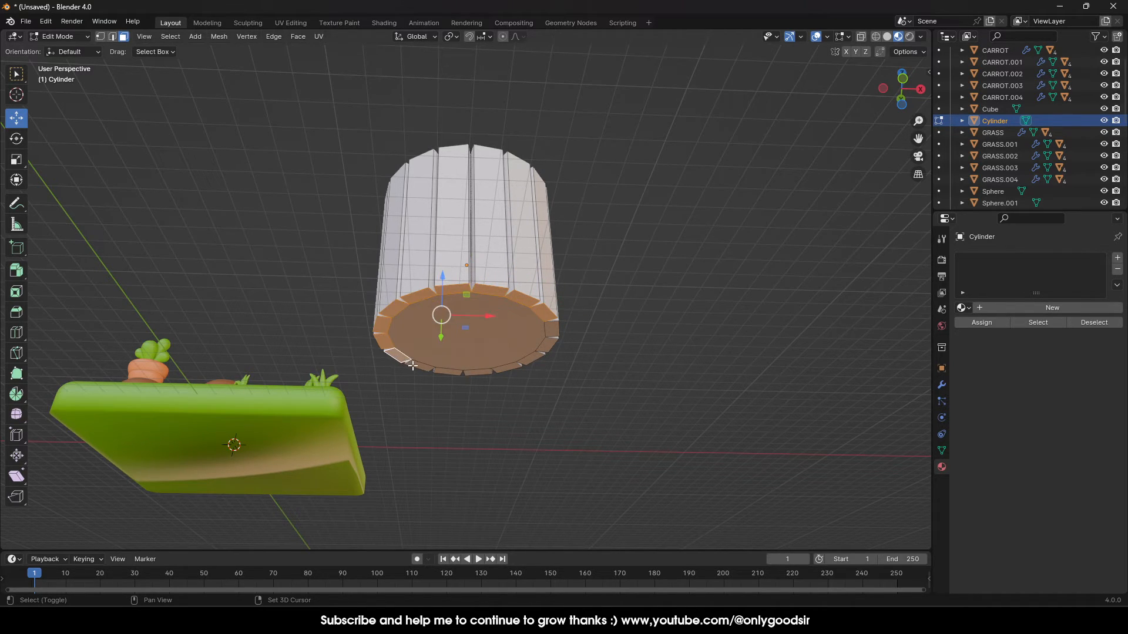
left_click(430, 370, "shift")
left_click(453, 373, "shift")
left_click(479, 373, "shift")
left_click(516, 366, "shift")
left_click(530, 358, "shift")
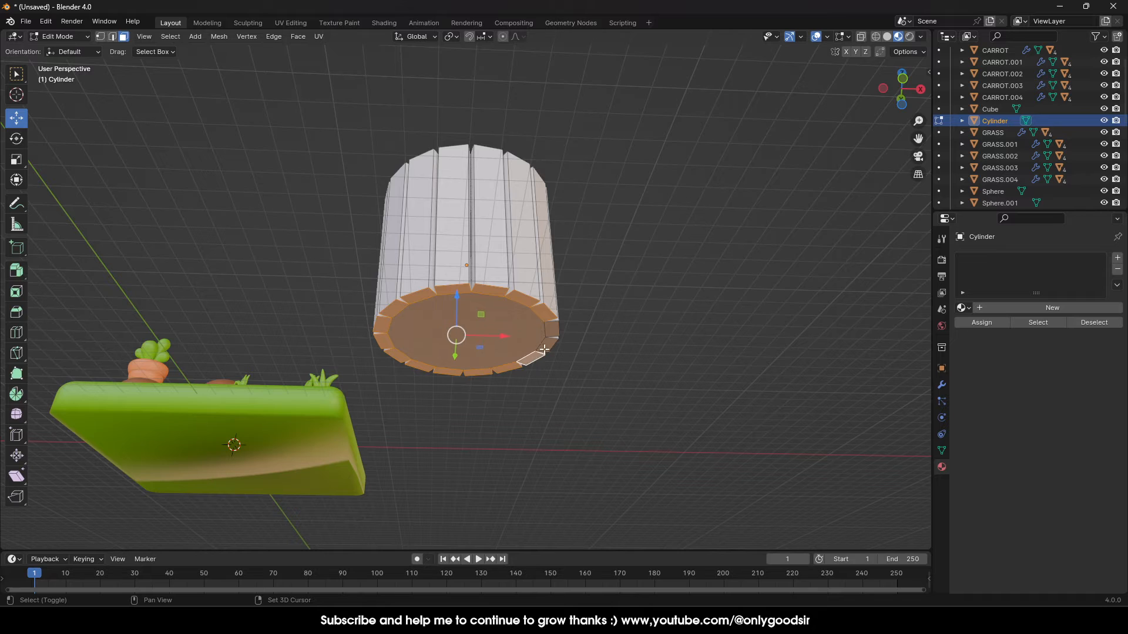
left_click(547, 345, "shift")
left_click(554, 329, "shift")
left_click(520, 337, "shift")
key("s")
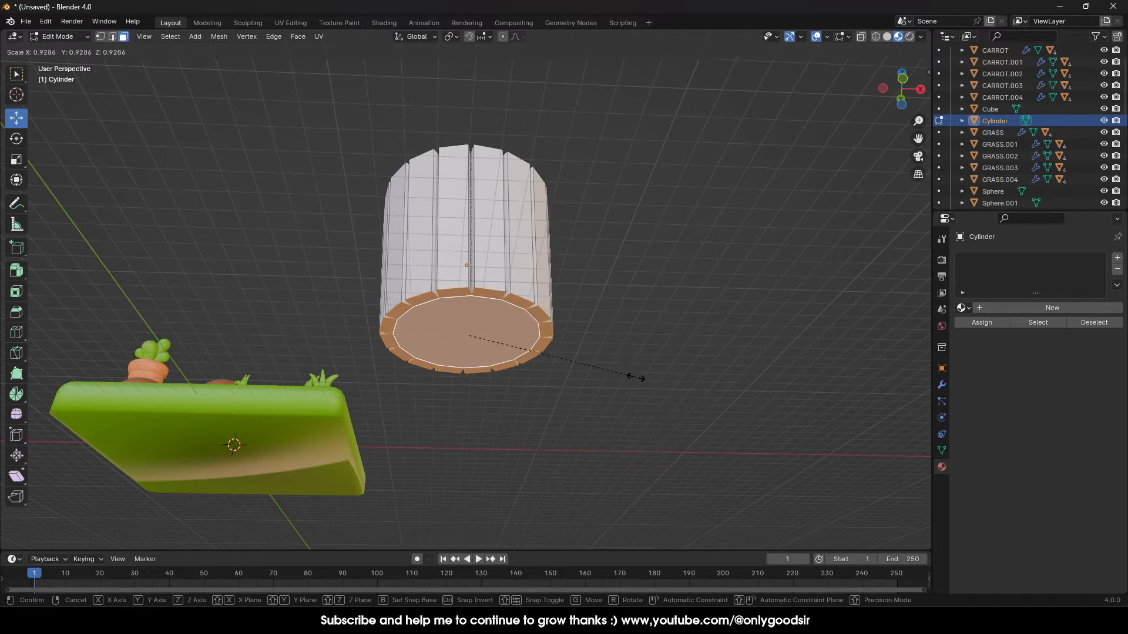
left_click(605, 370)
key("Tab")
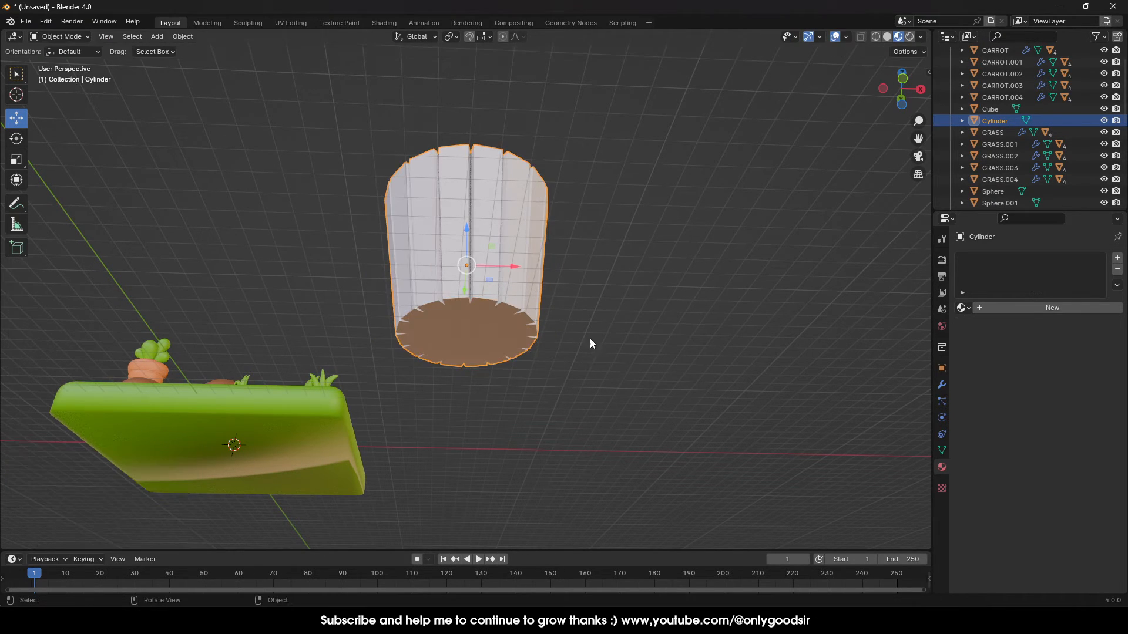
Hollow the bucket by extruding its inner top face along normals by about -1.48 m and scaling that face down to follow the taper
left_click(588, 320)
middle_click_drag(587, 320, 575, 384)
scroll(575, 384, "down", 1)
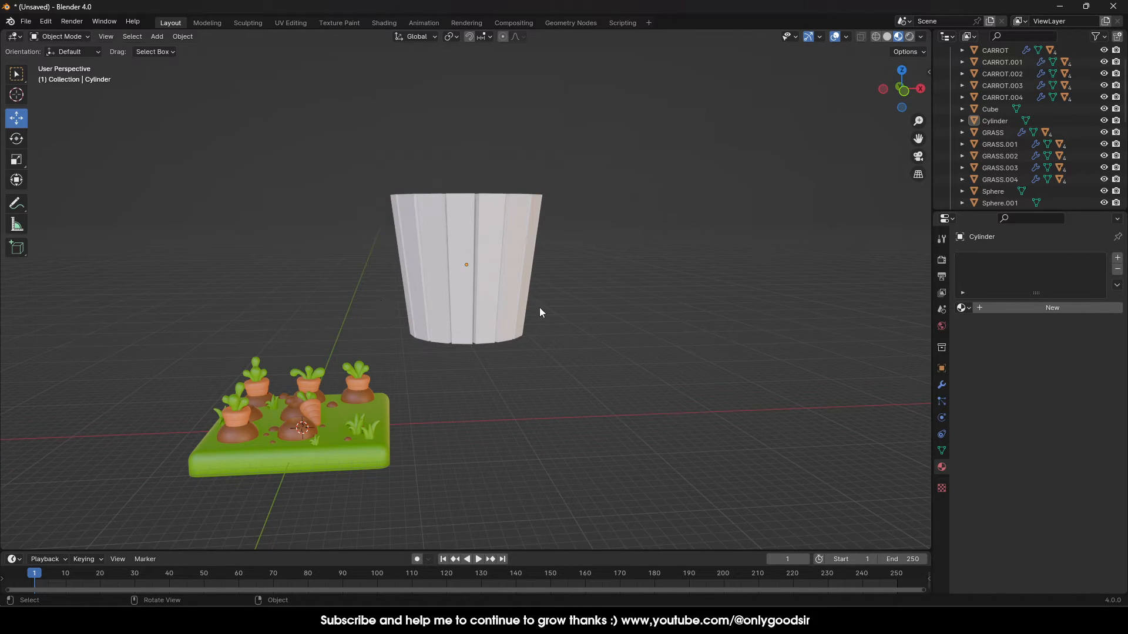
scroll(545, 239, "up", 2)
middle_click_drag(542, 272, 548, 335)
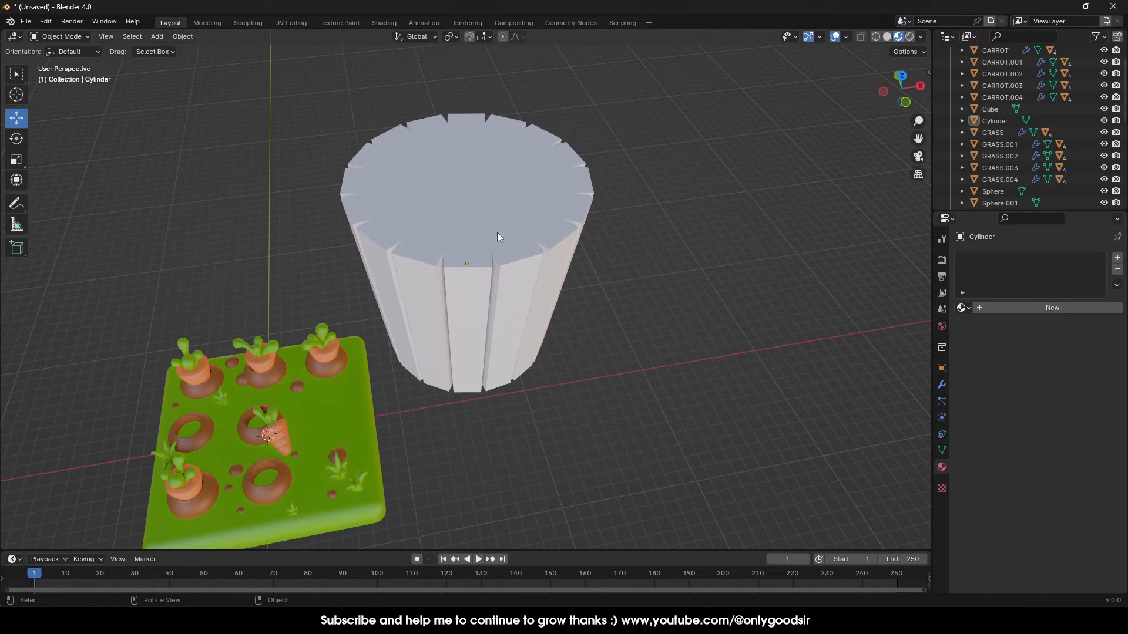
left_click(468, 192)
key("Tab")
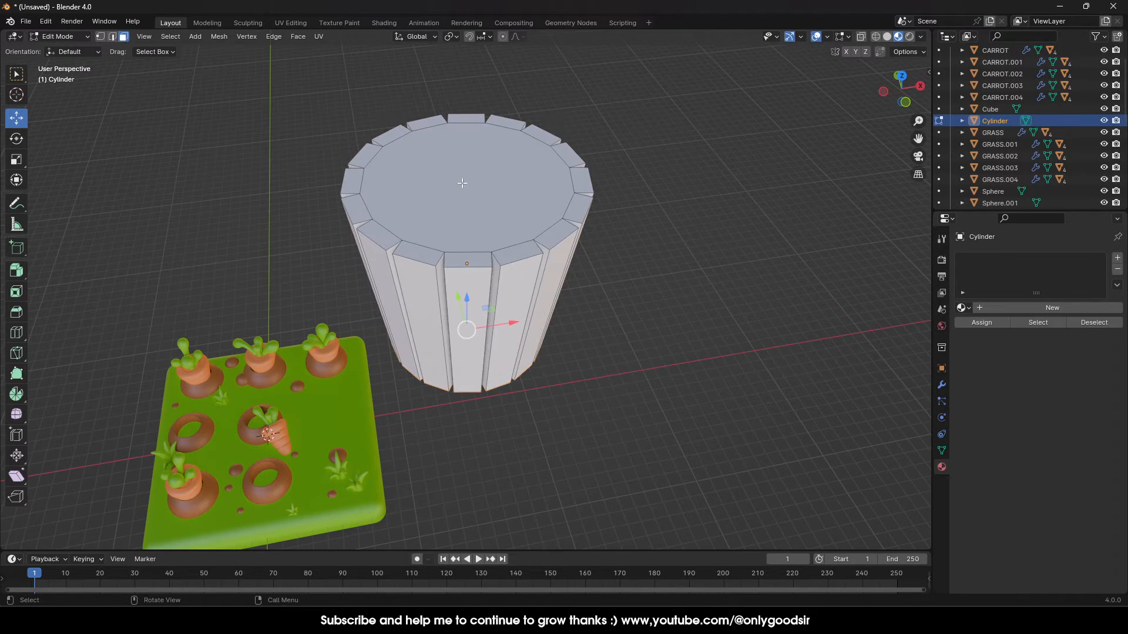
left_click(450, 186)
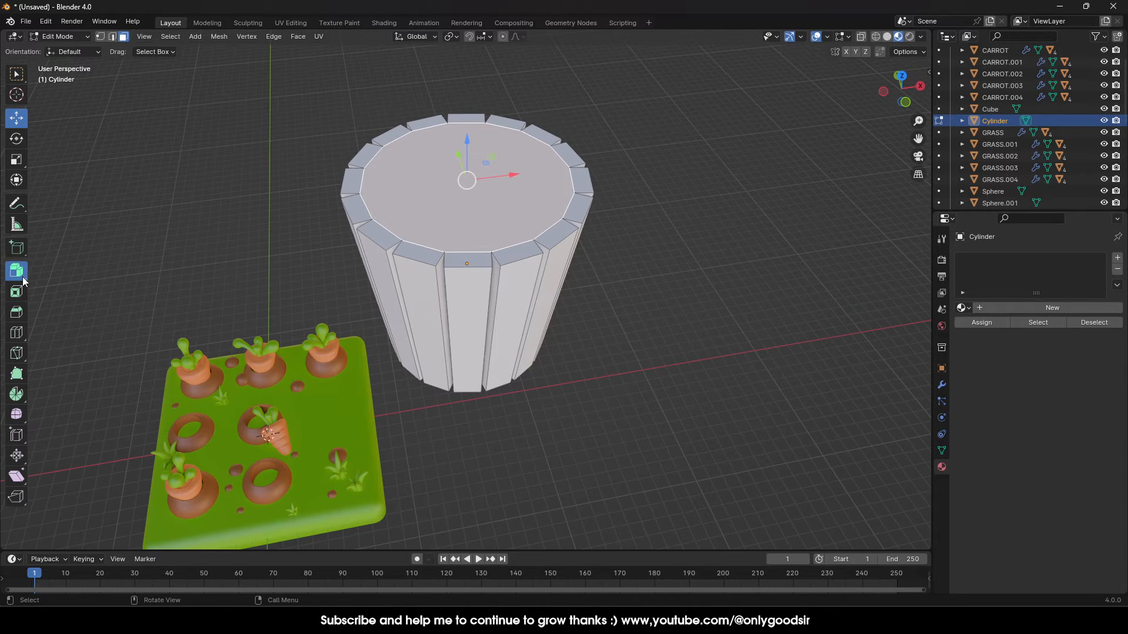
left_click_drag(24, 282, 97, 322)
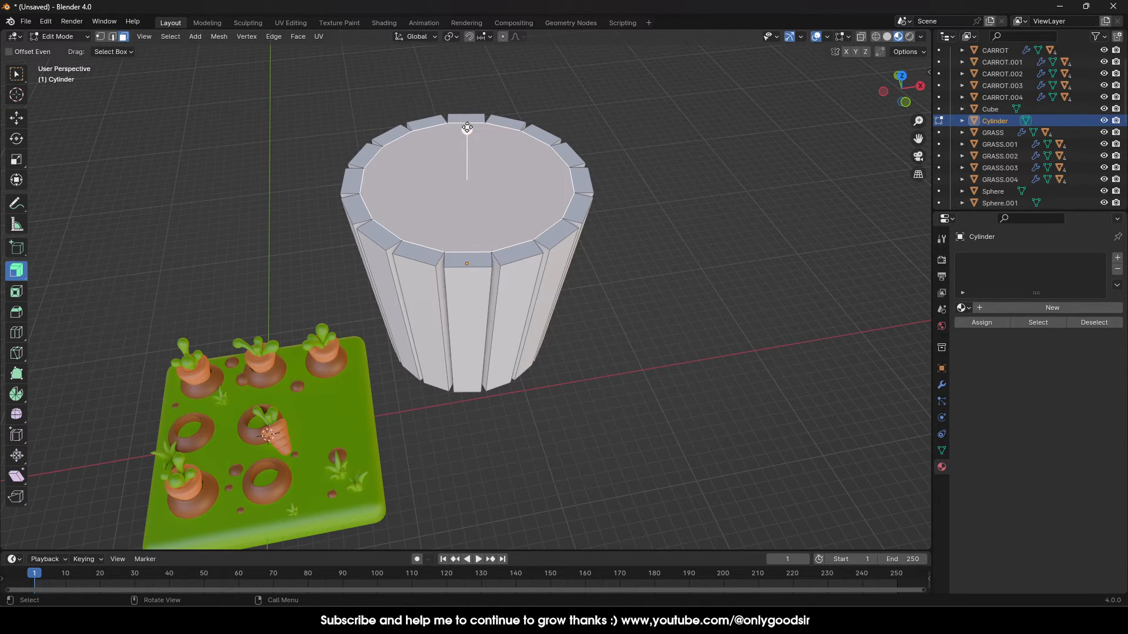
left_click_drag(467, 128, 471, 141)
key("s")
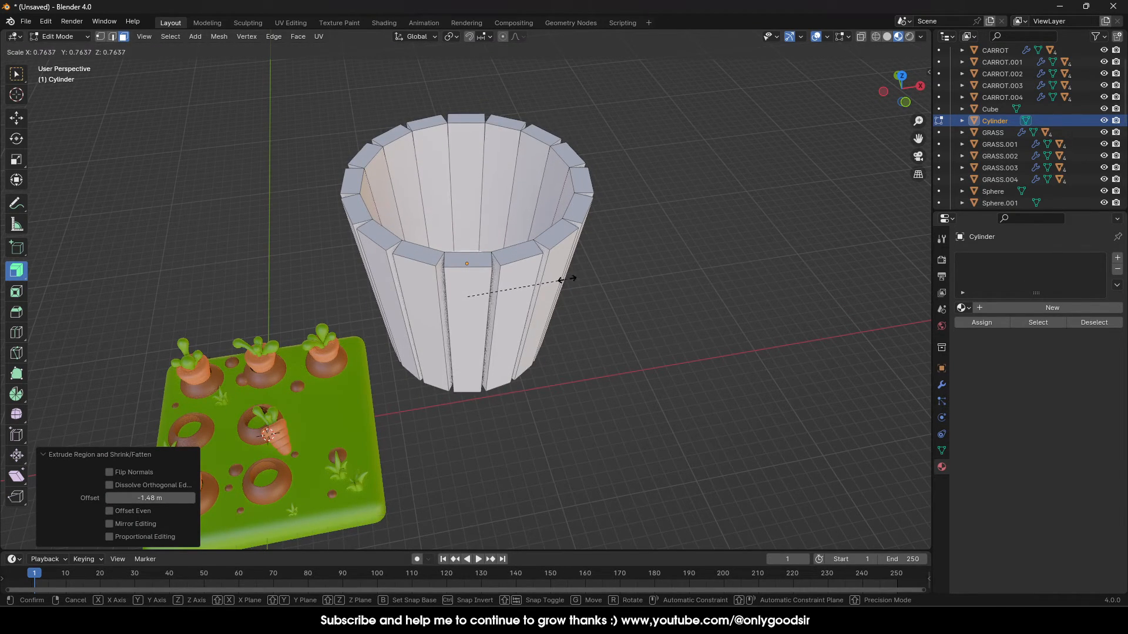
left_click(529, 284)
middle_click_drag(529, 284, 557, 232)
key("Tab")
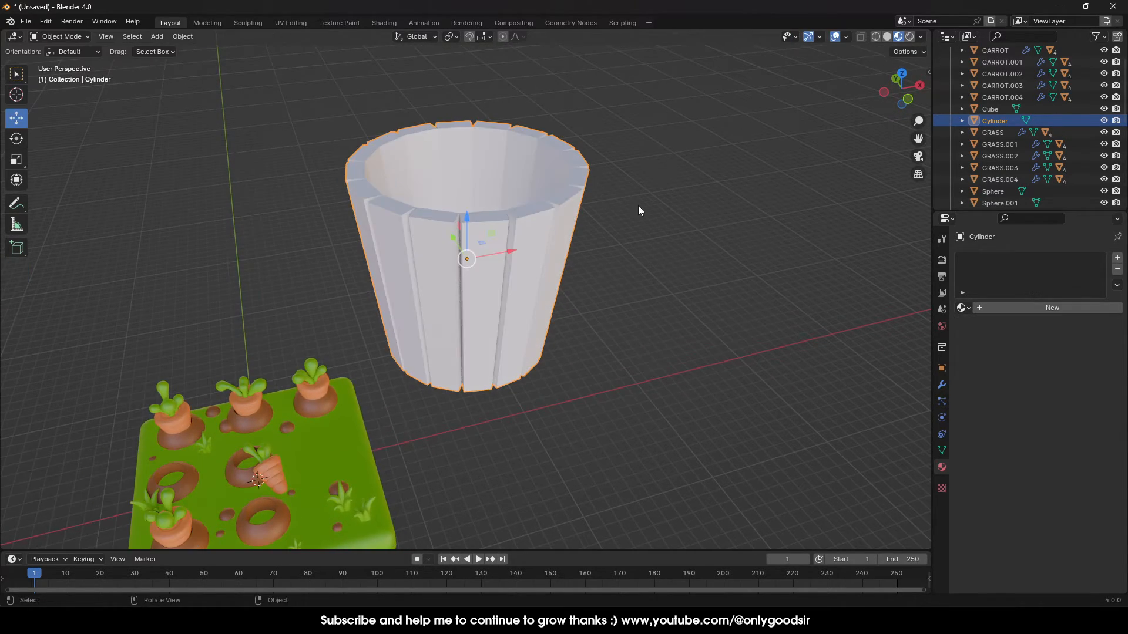
Create a new material for the bucket and set its base color to orange with hue 0.058, saturation 0.941 and value 0.801
scroll(623, 229, "down", 4)
left_click(596, 274)
middle_click_drag(562, 321, 537, 244)
left_click(520, 250)
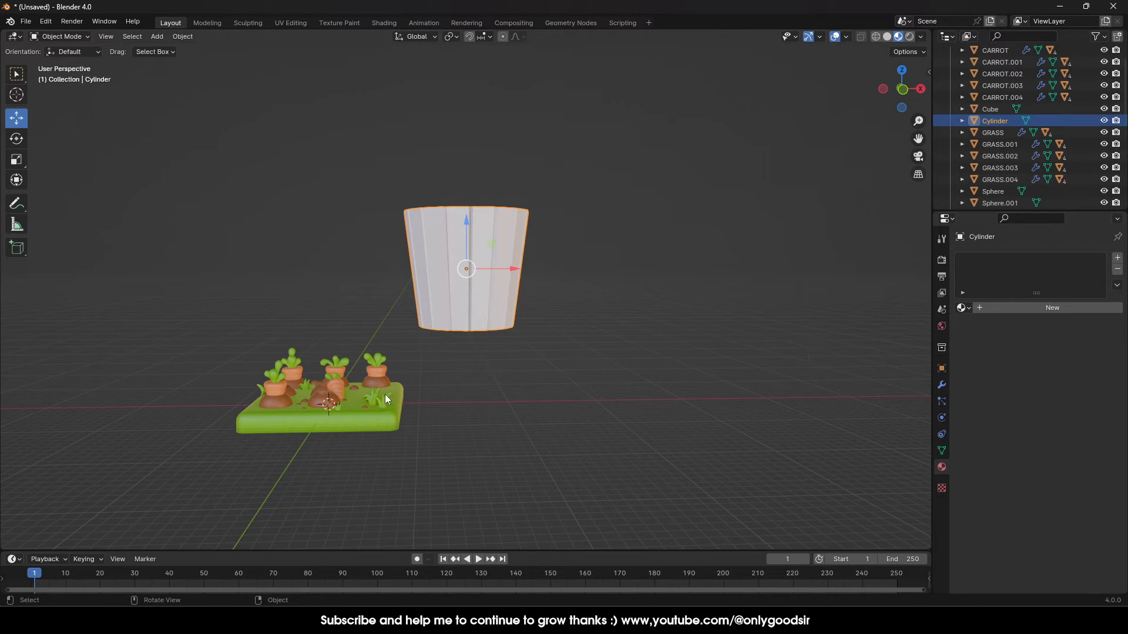
left_click(1008, 307)
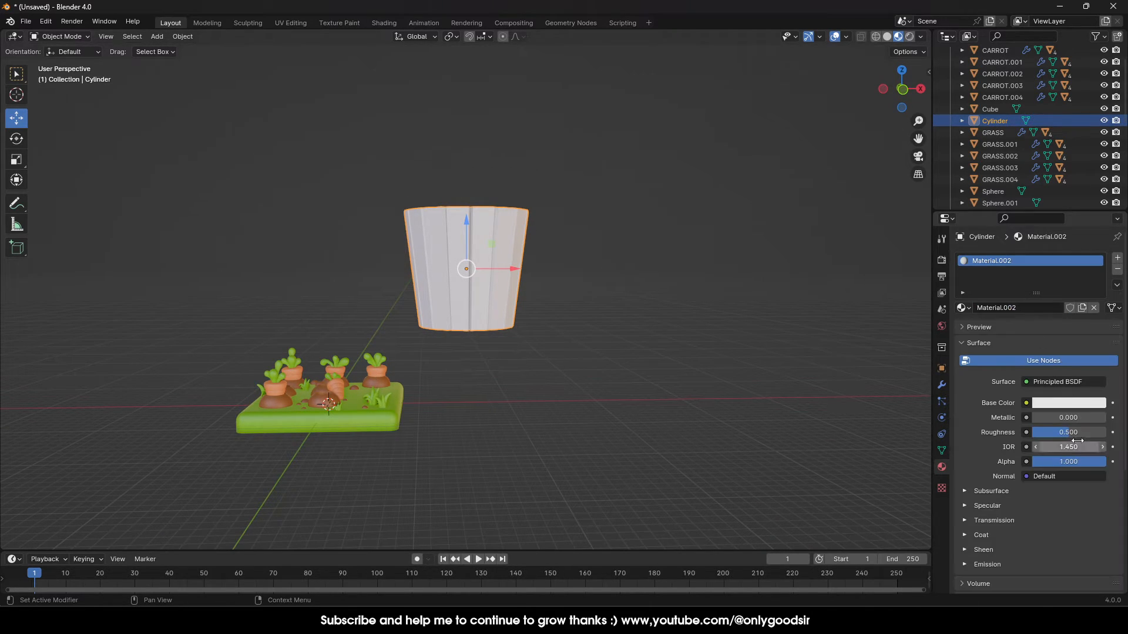
left_click(1082, 410)
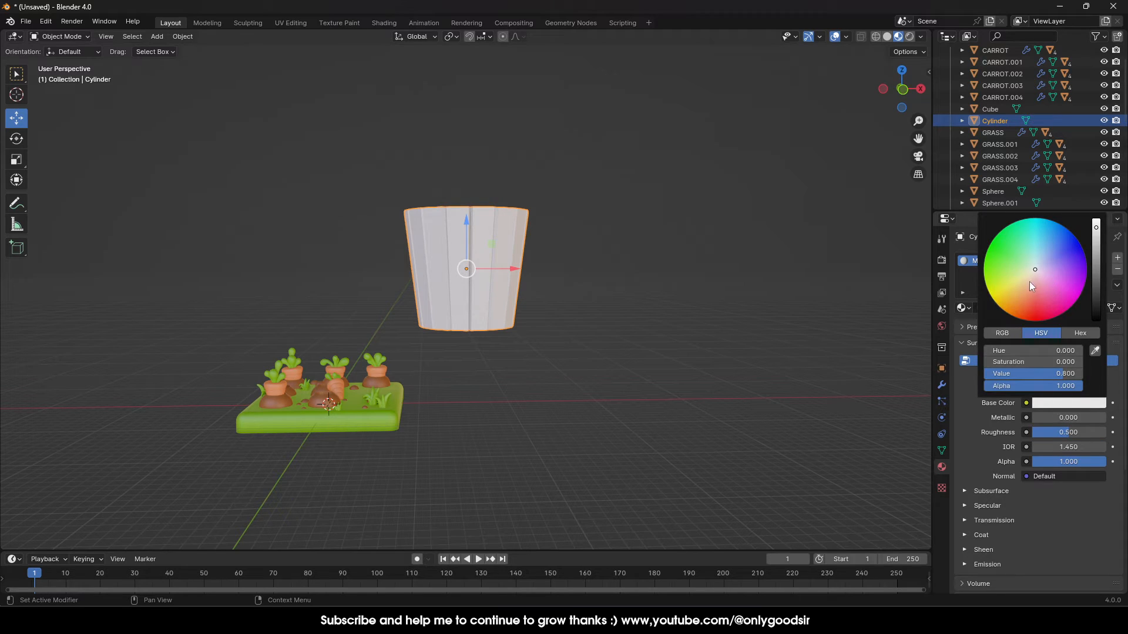
left_click_drag(1030, 282, 1014, 299)
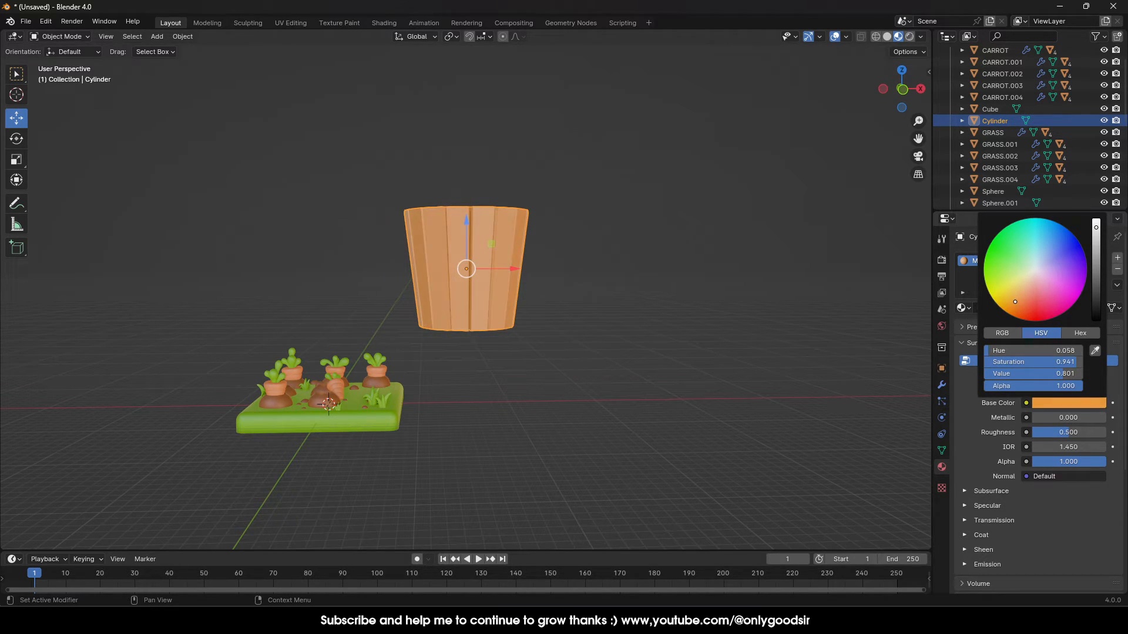
Scale the whole bucket down uniformly by a factor of about 0.579
left_click(589, 319)
middle_click_drag(426, 278, 491, 270)
left_click(492, 270)
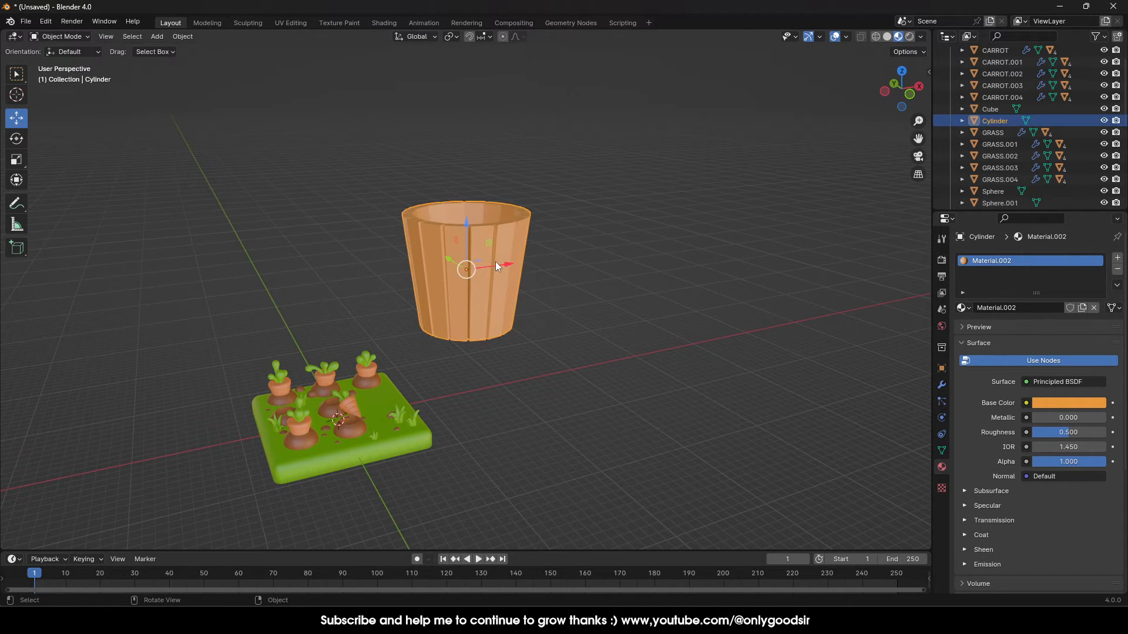
middle_click_drag(453, 235, 519, 280)
key("s")
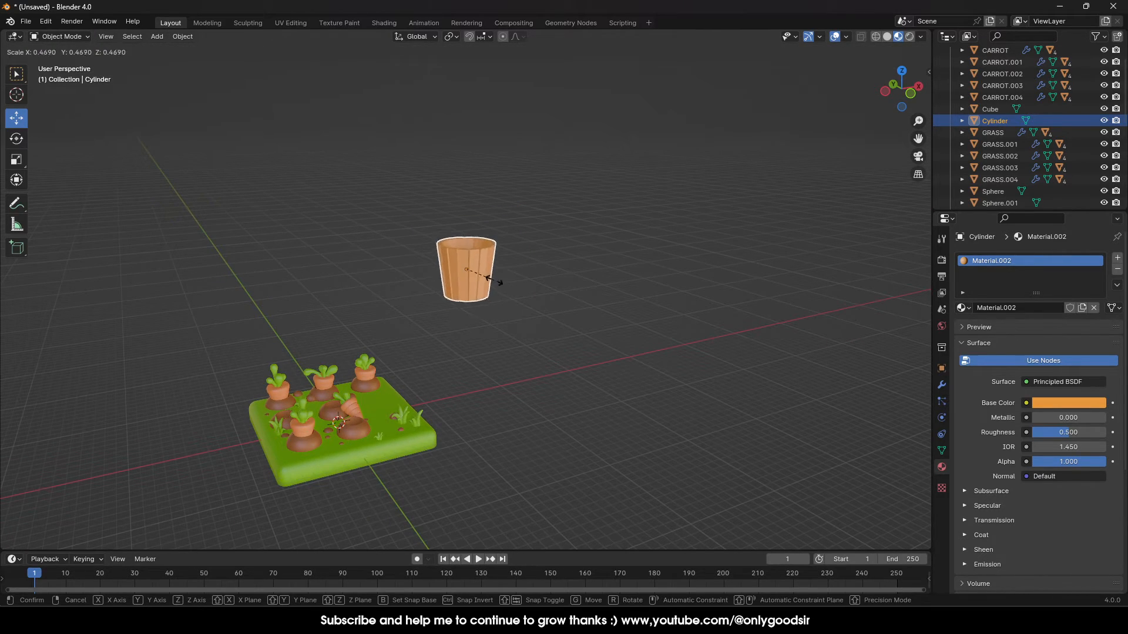
left_click(502, 298)
scroll(470, 290, "up", 4)
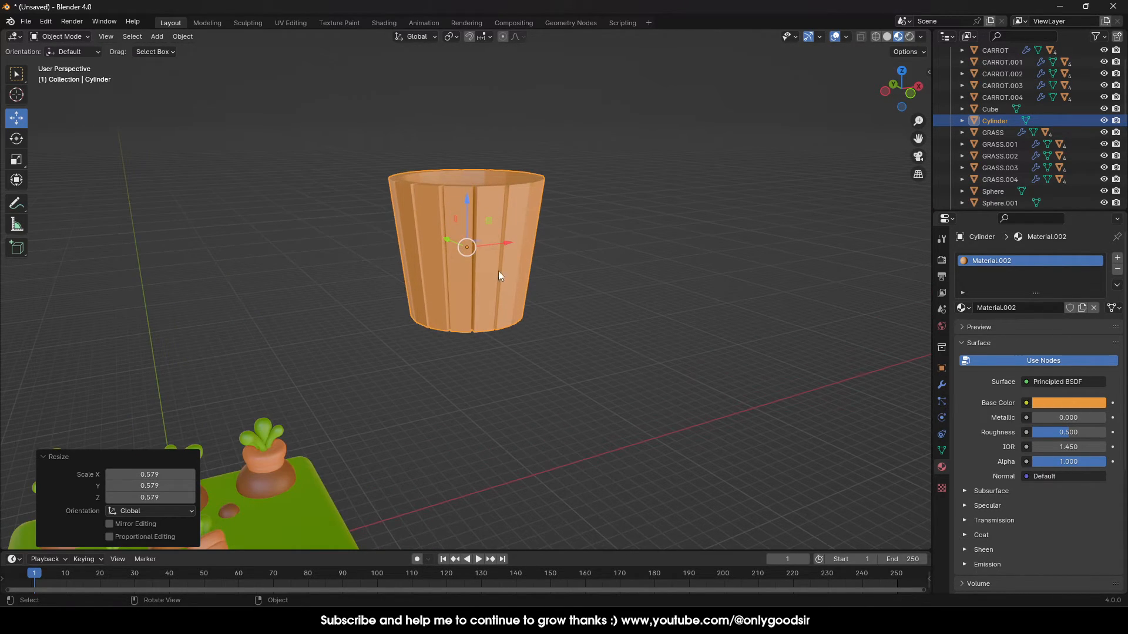
Add a 16-vertex cylinder, move it onto the bucket and scale it up uniformly by about 3.829
middle_click_drag(519, 266, 478, 294)
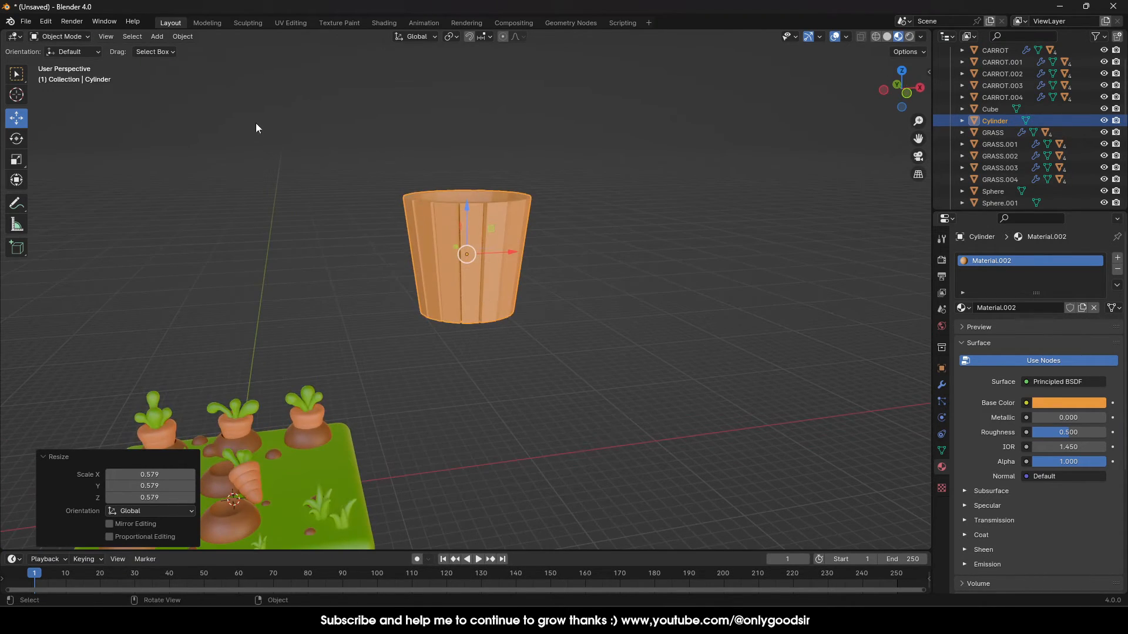
left_click(157, 36)
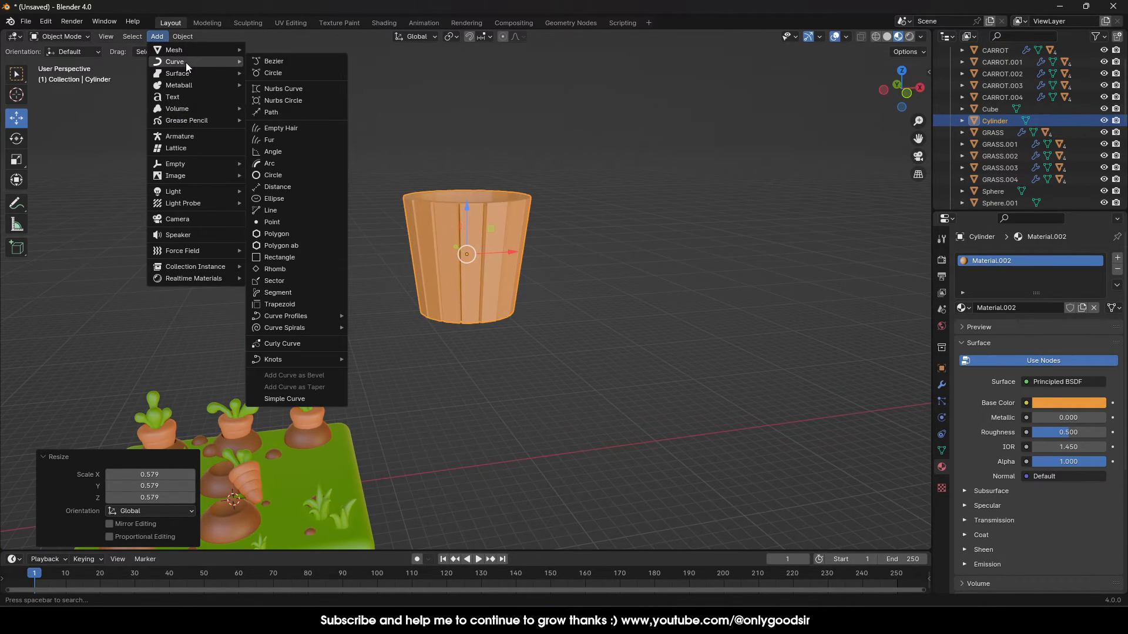
mouse_move(198, 51)
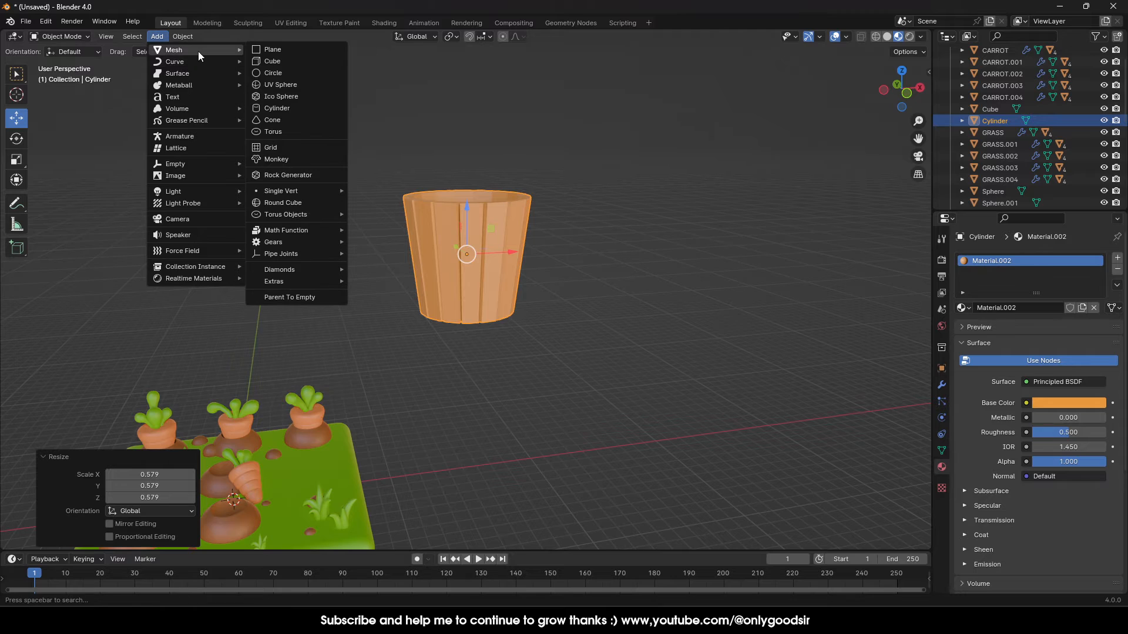
left_click(284, 109)
scroll(435, 351, "down", 4)
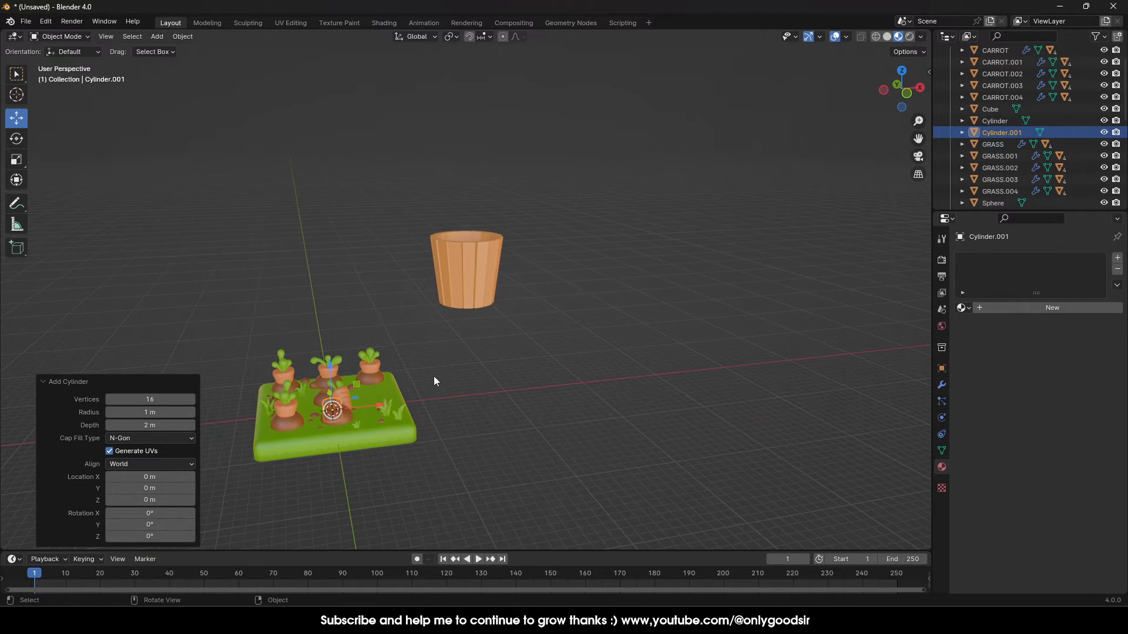
left_click_drag(329, 367, 333, 241)
left_click_drag(368, 284, 511, 265)
key("s")
left_click(652, 261)
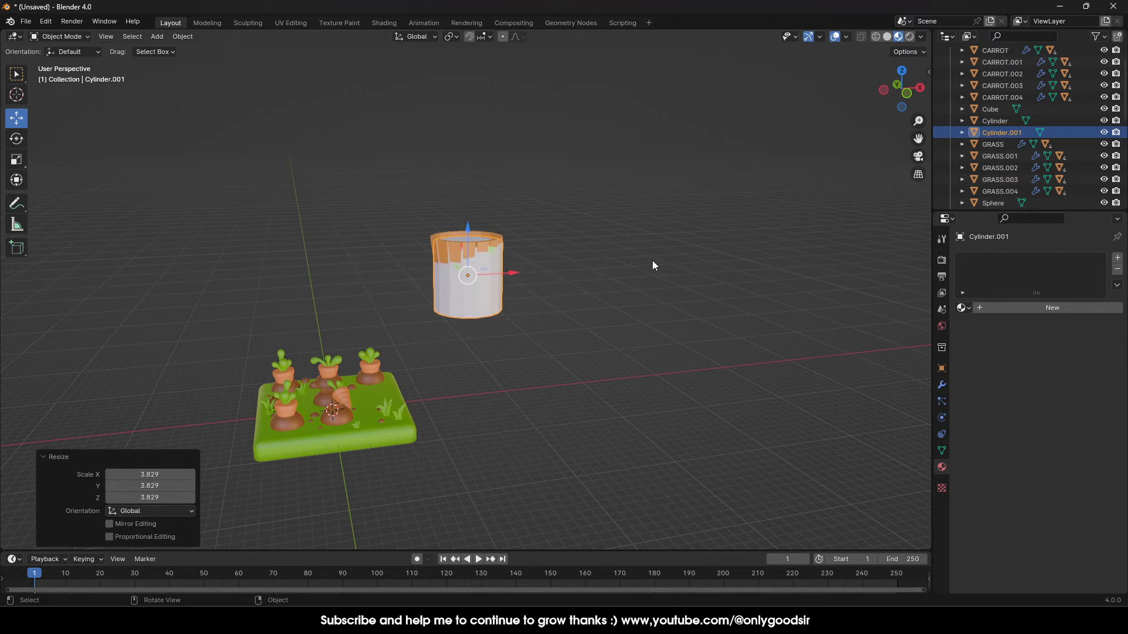
Flatten the new cylinder along Z into a narrow band around the bucket and scale it uniformly by about 1.005
scroll(534, 306, "up", 2)
scroll(534, 302, "up", 2)
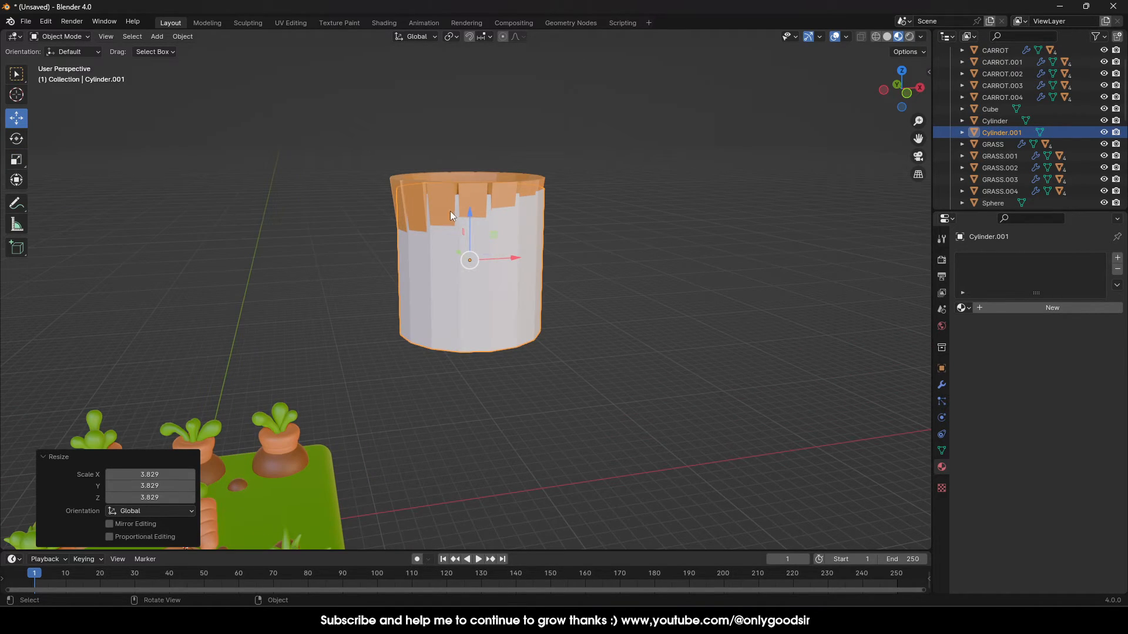
left_click(17, 163)
left_click_drag(469, 212, 469, 252)
middle_click_drag(470, 253, 572, 286)
key("s")
left_click(479, 277)
In front view, center the band on the bucket, lower it about 0.62 m and scale it by about 0.959
left_click(906, 91)
scroll(580, 295, "up", 5)
left_click(16, 119)
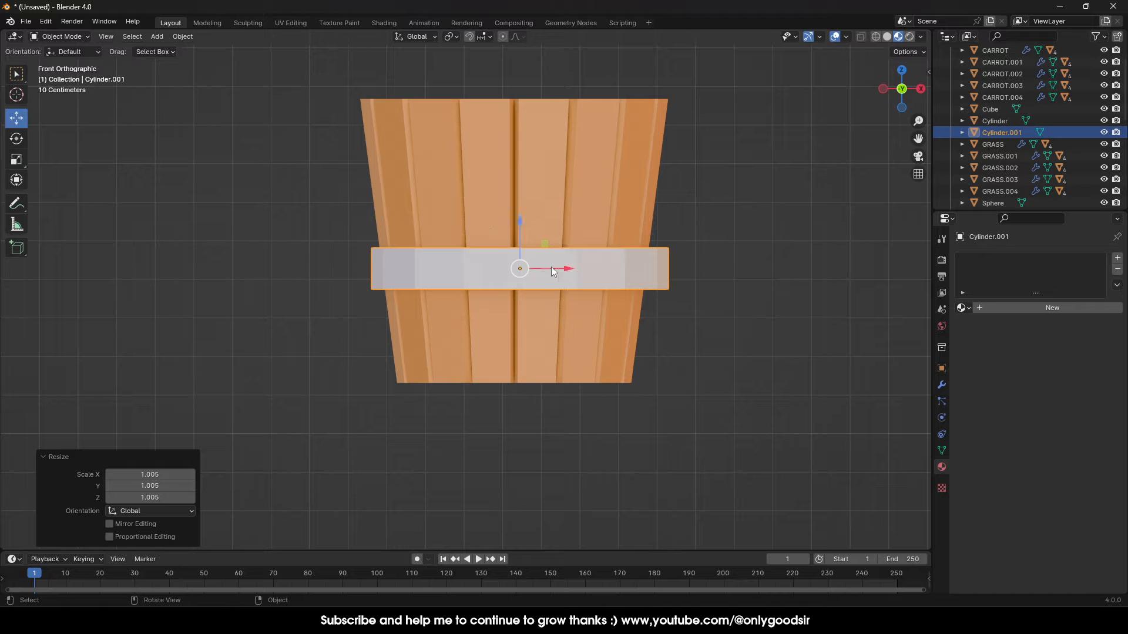
left_click_drag(556, 267, 515, 270)
left_click_drag(516, 230, 516, 254)
key("s")
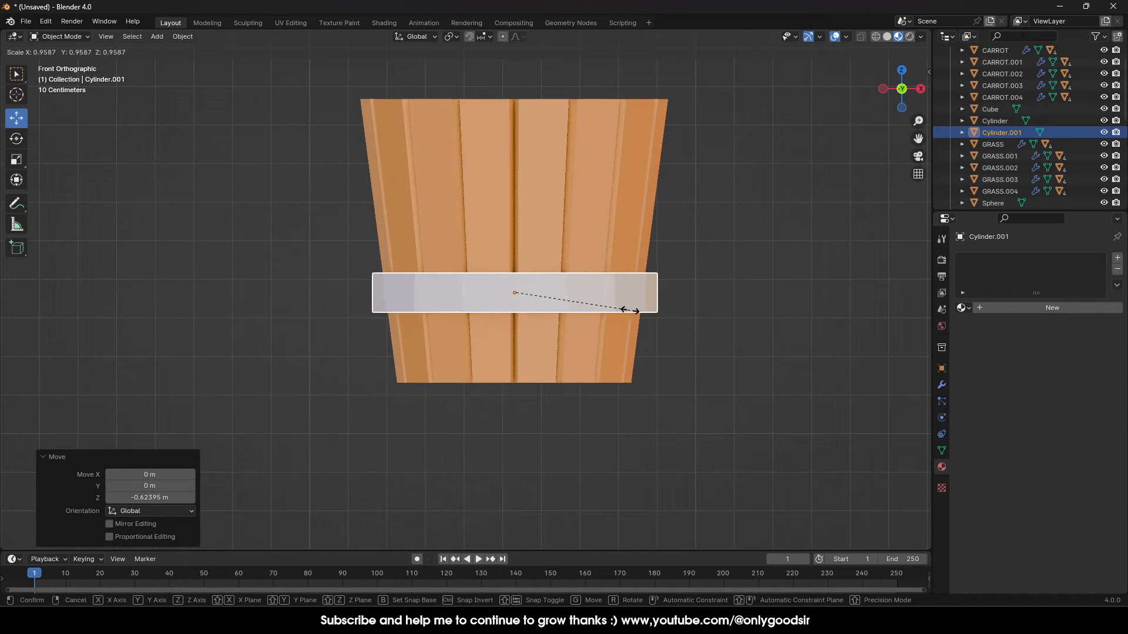
left_click(628, 310)
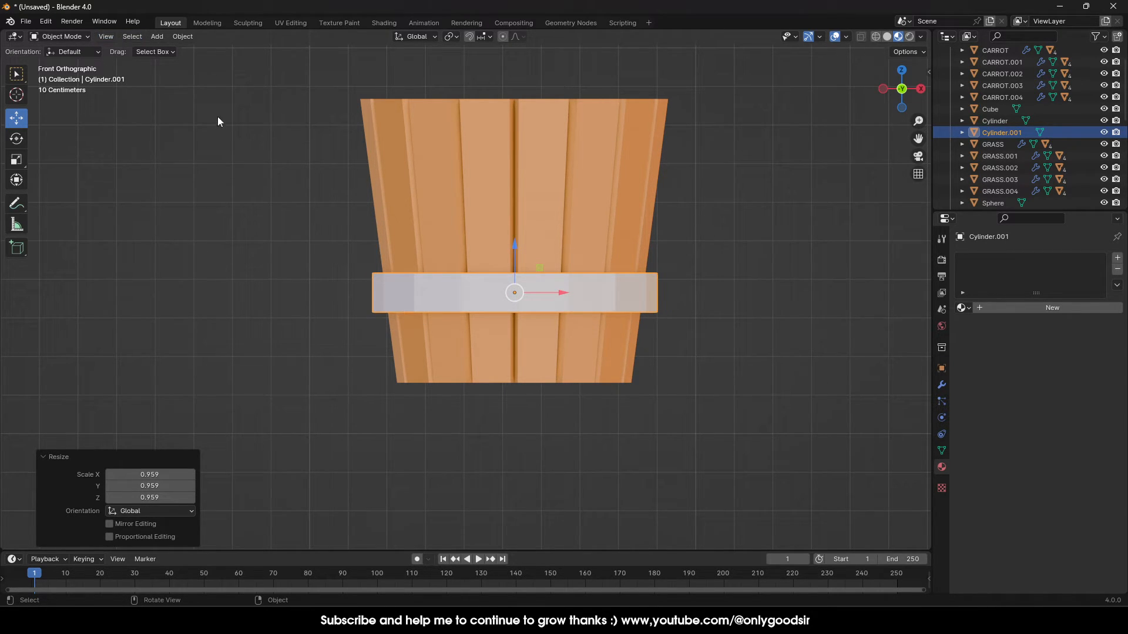
Fit the band to the bucket's taper by scaling its bottom face by about 0.942 and its top face by about 0.979
middle_click_drag(217, 118, 360, 292)
left_click(59, 37)
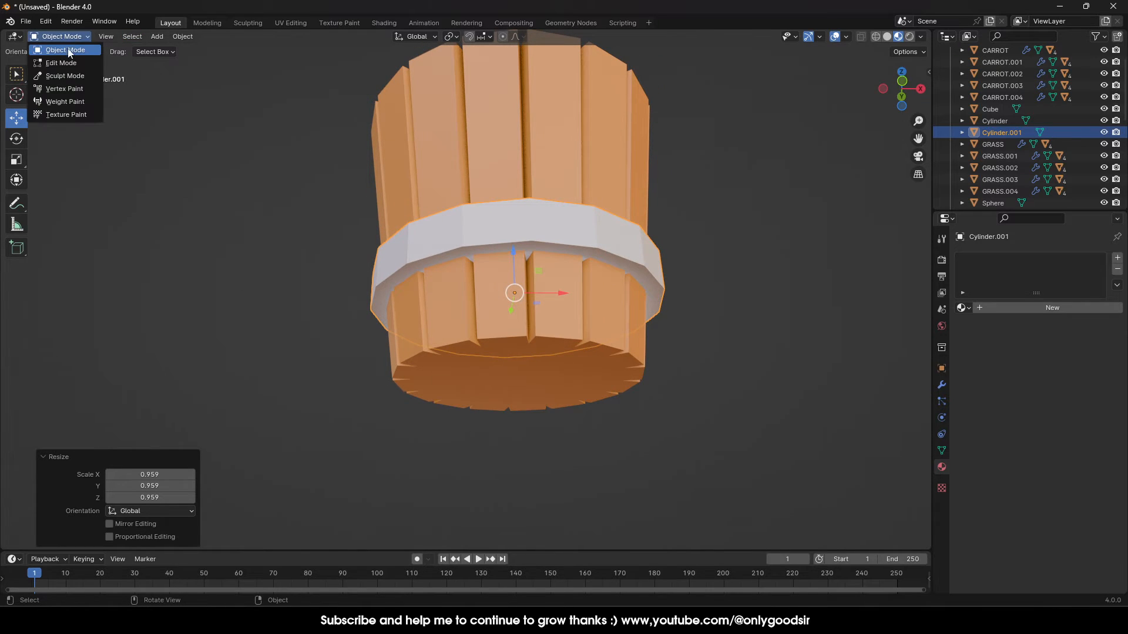
left_click(56, 61)
left_click(408, 274, "alt")
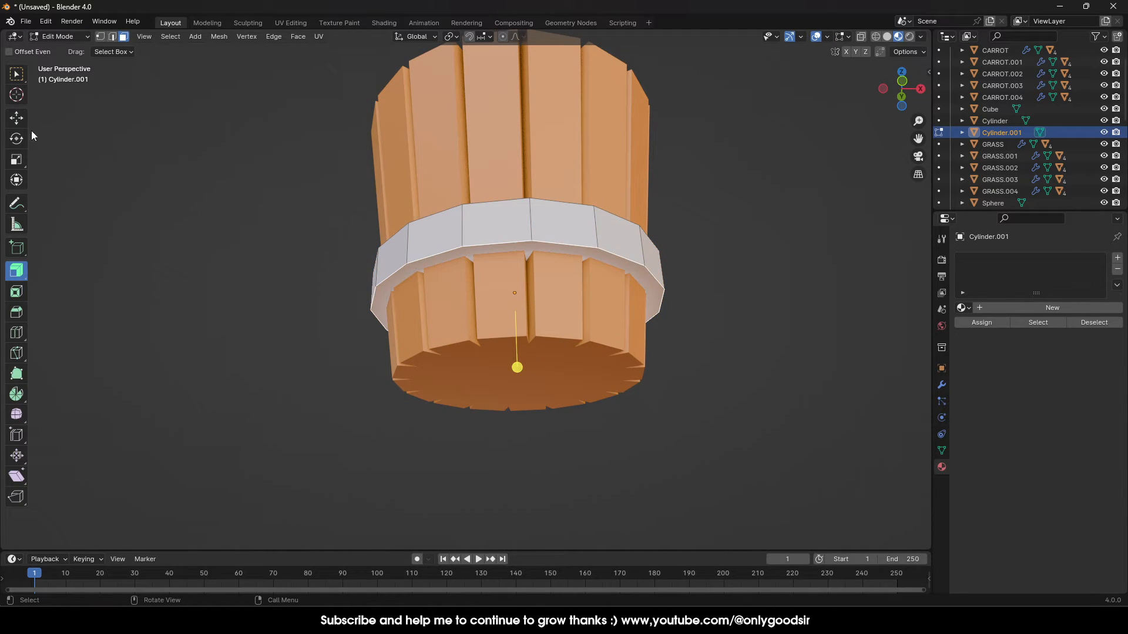
left_click(17, 118)
key("s")
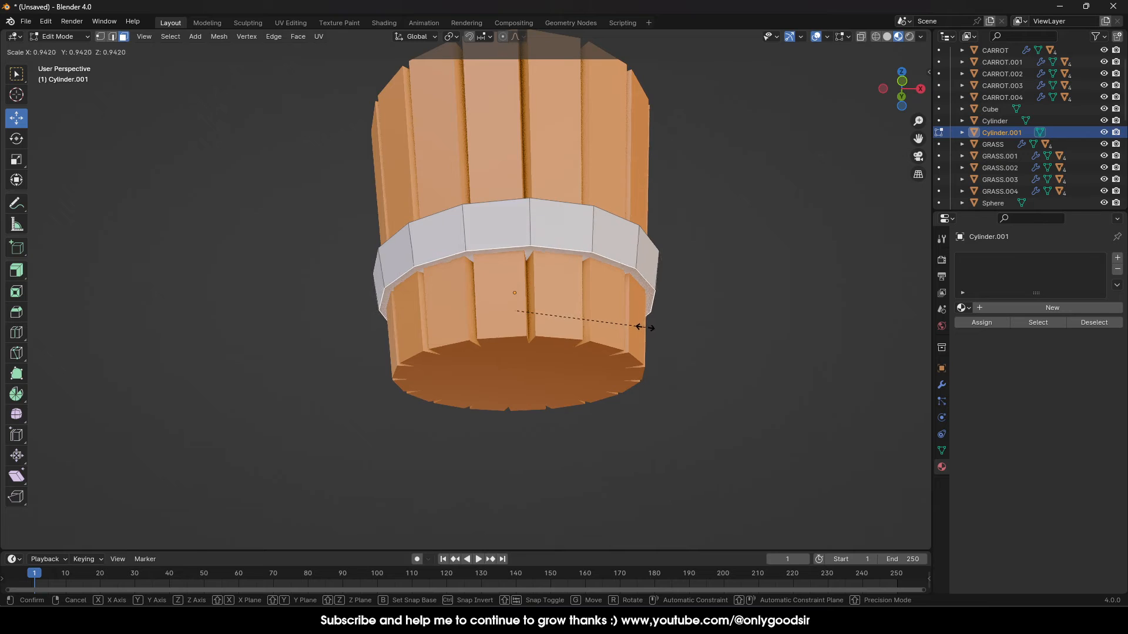
left_click(645, 327)
middle_click_drag(464, 261, 454, 367)
left_click(485, 372, "alt")
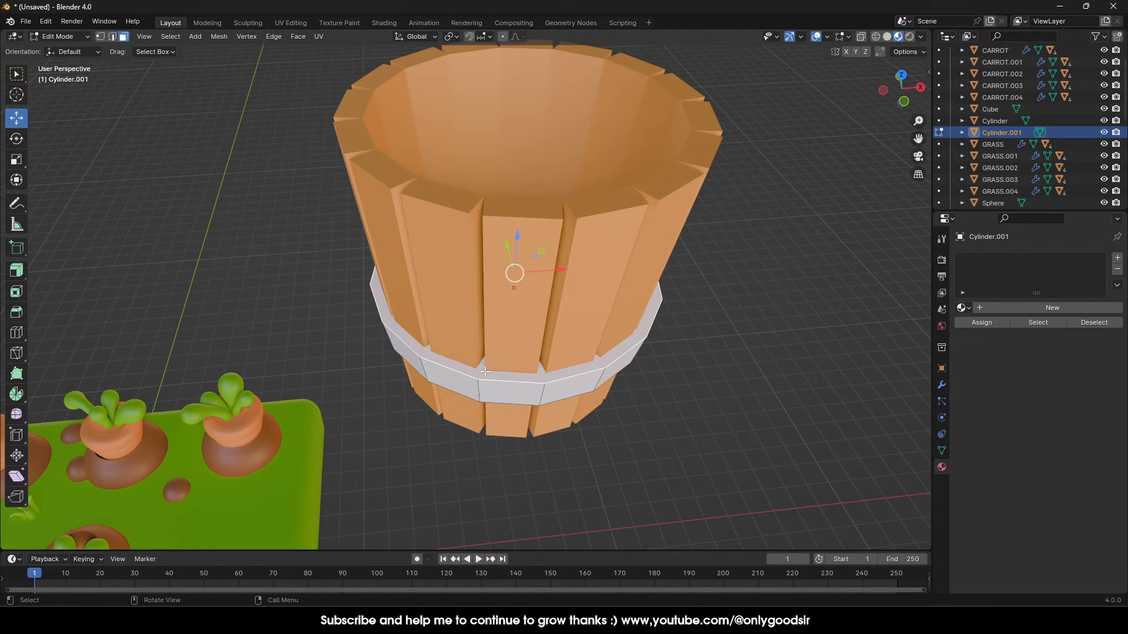
key("s")
left_click(602, 363)
Delete the band's top cap face inside the bucket
middle_click_drag(517, 271, 495, 287)
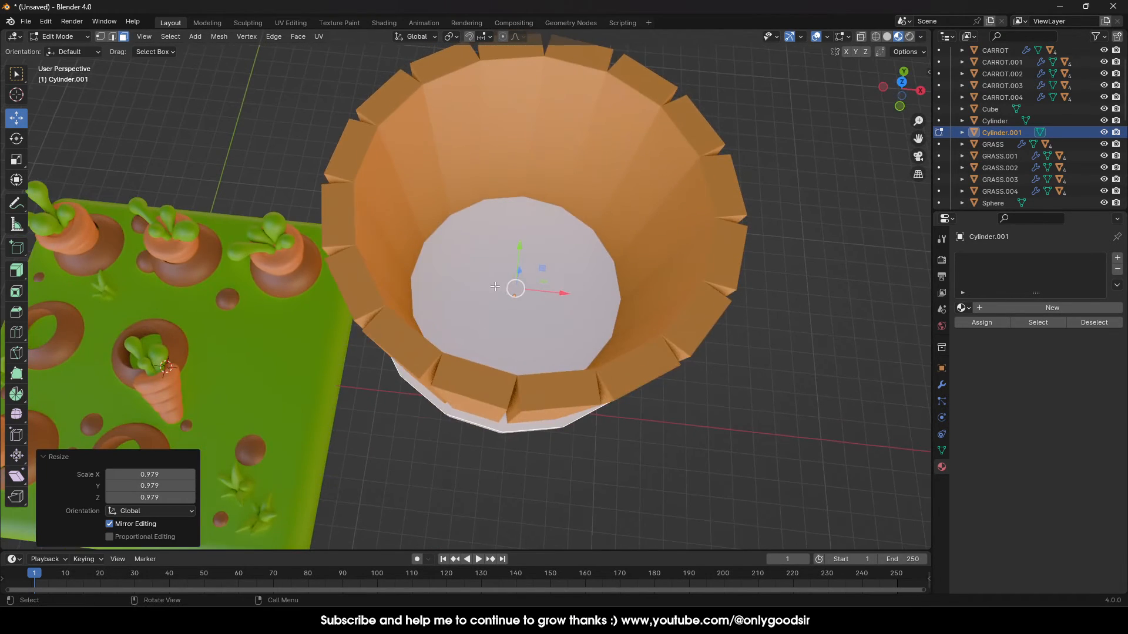
left_click(495, 286)
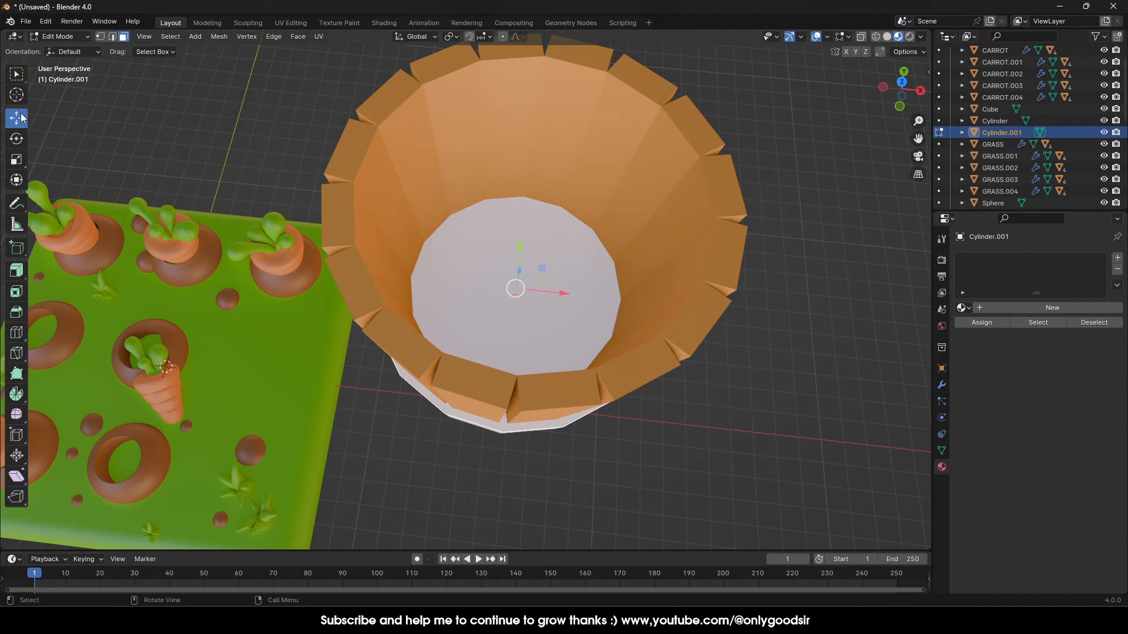
middle_click_drag(423, 265, 438, 256)
left_click(60, 153)
key("a")
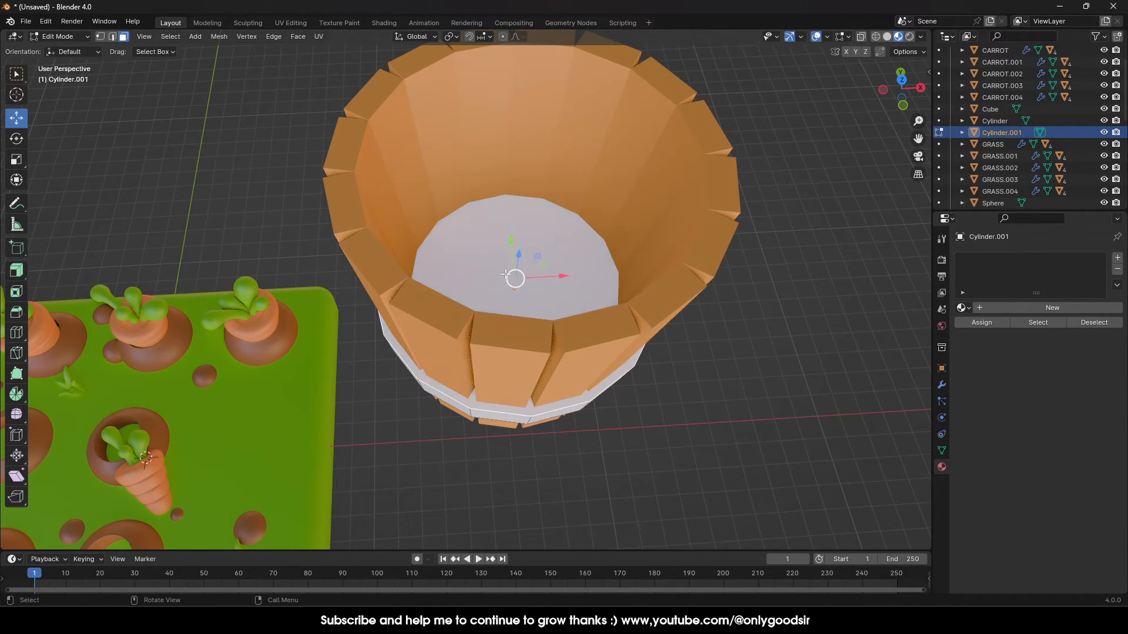
middle_click_drag(505, 275, 488, 262)
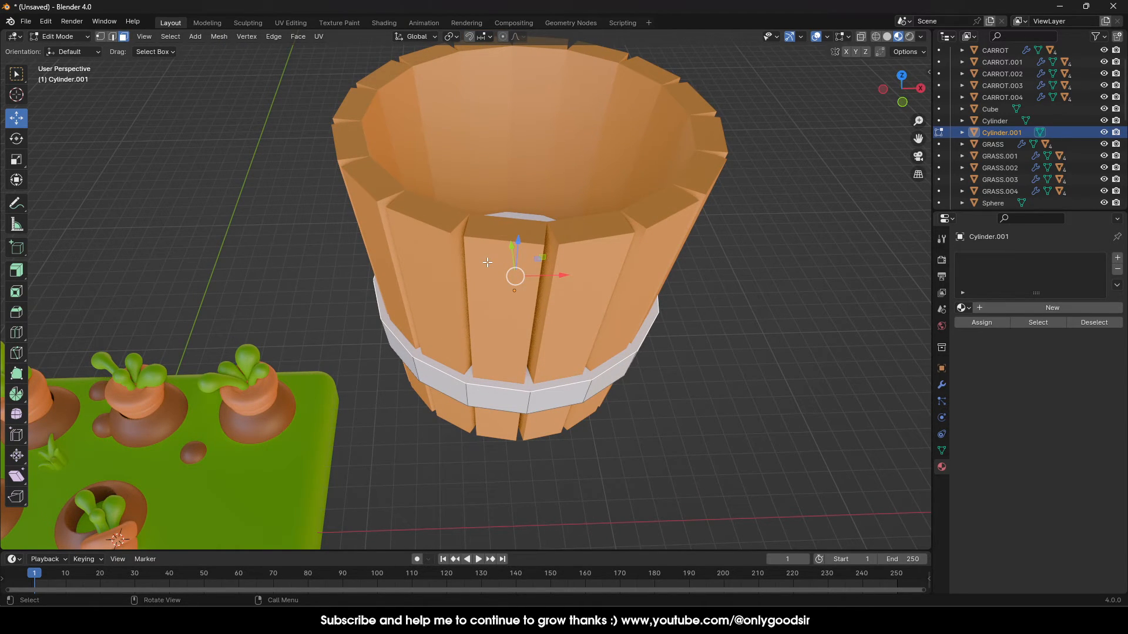
key("x")
left_click(488, 262)
Delete the band's bottom cap face so only the outer ring is left
middle_click_drag(487, 262, 532, 153)
left_click(554, 209, "alt")
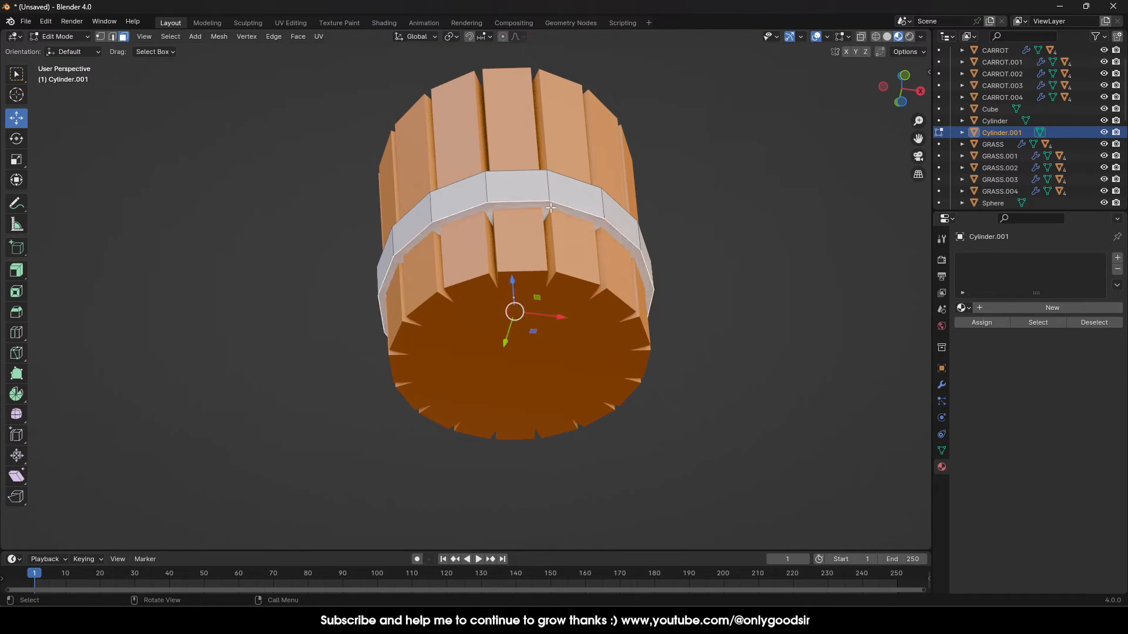
key("x")
left_click(538, 209)
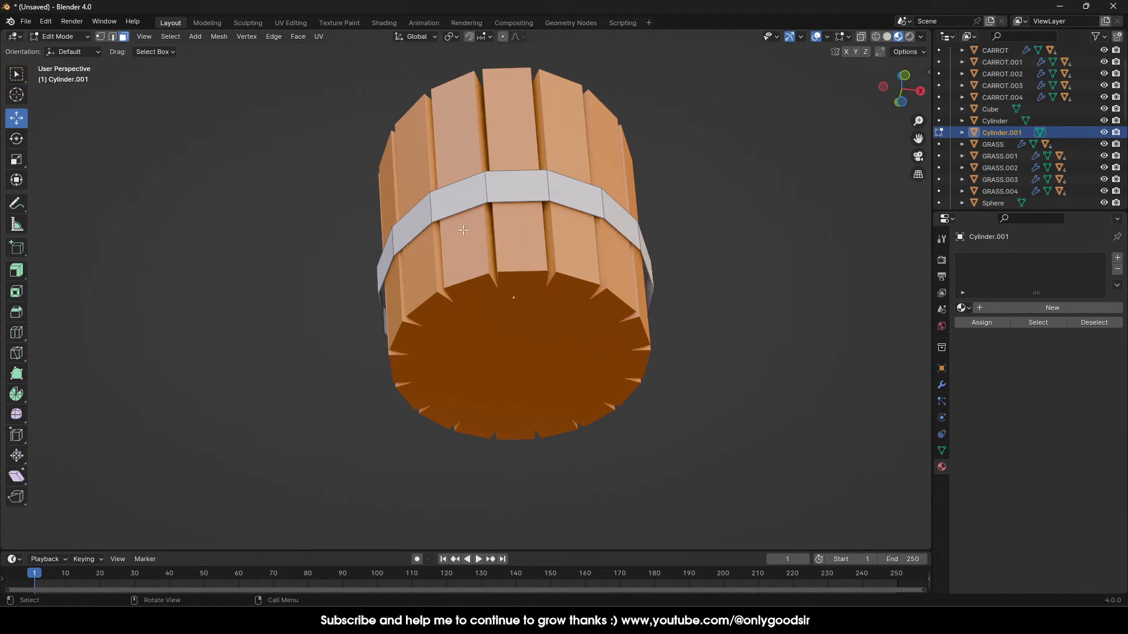
Duplicate the ring within its own mesh and raise the copy about 2.72 m toward the bucket's rim
key("Tab")
left_click(667, 242)
middle_click_drag(667, 237, 594, 287)
left_click(602, 252)
key("Tab")
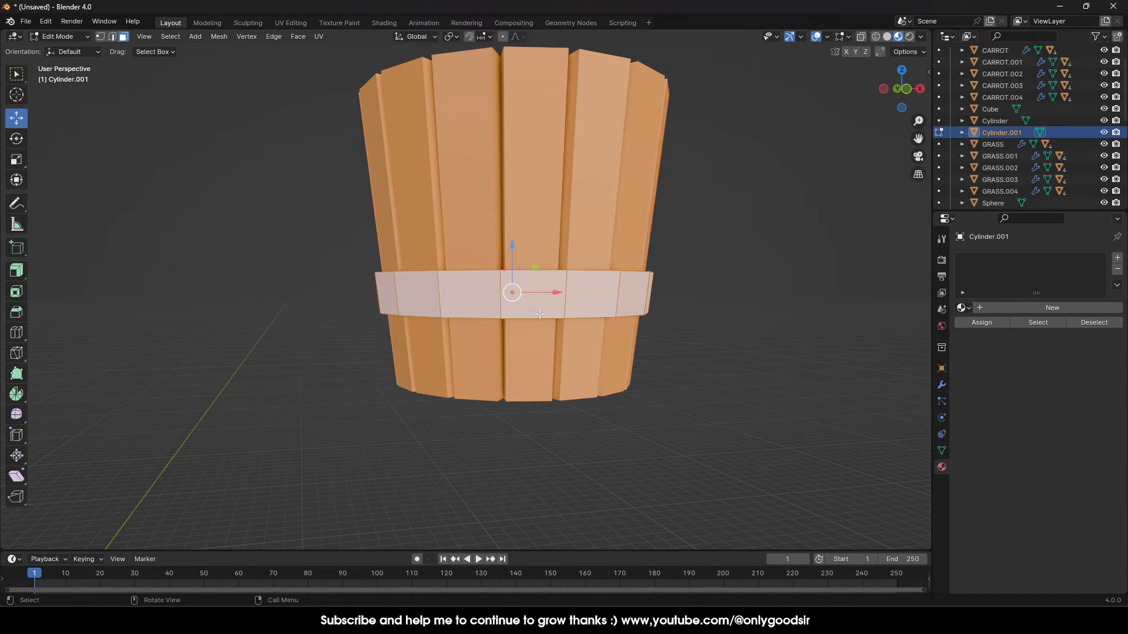
key("shift+d")
key("Escape")
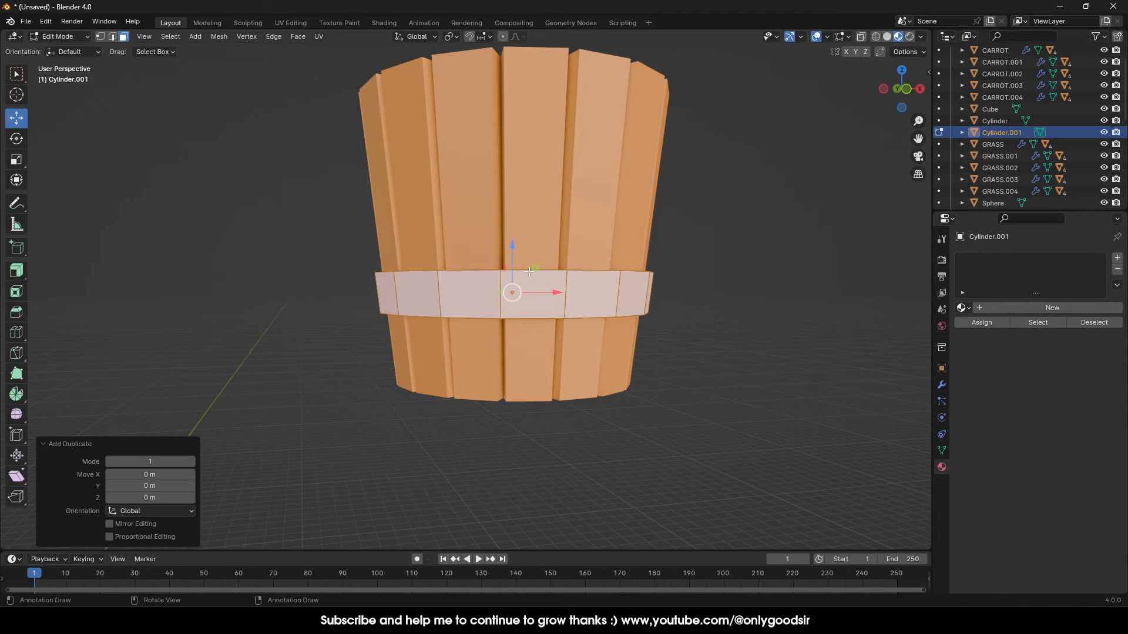
left_click_drag(514, 246, 514, 149)
middle_click_drag(545, 156, 551, 171)
key("ctrl+z")
left_click_drag(508, 241, 542, 204)
Scale the upper ring by about 1.146 so it wraps around the wider part of the bucket
key("s")
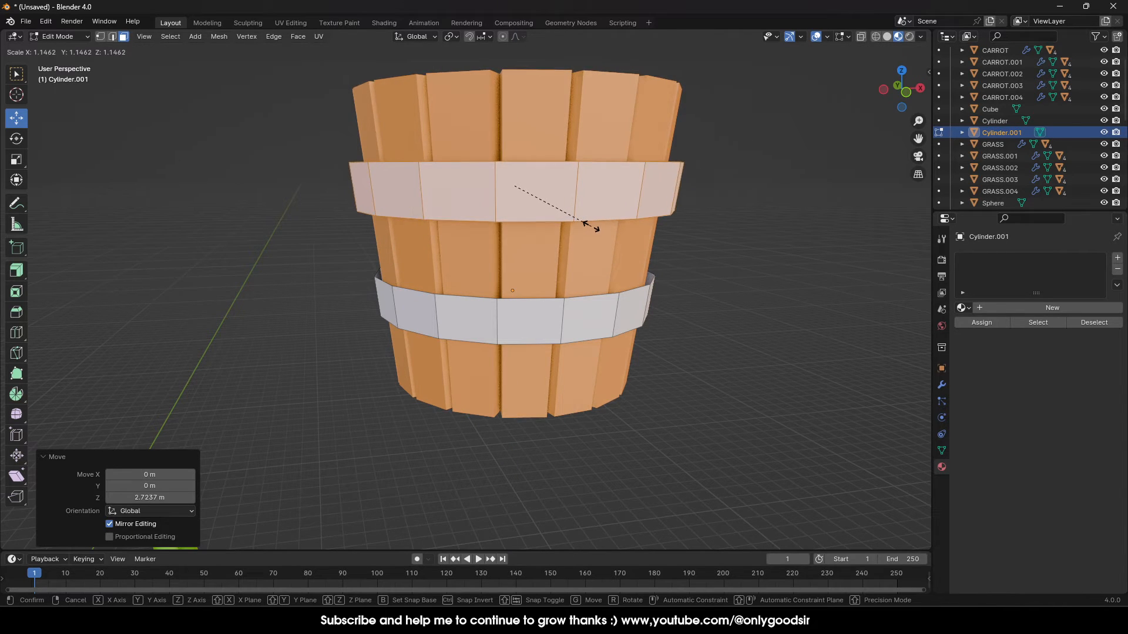
key("Escape")
key("Tab")
Add a Solidify modifier to the two rings with a thickness of 0.04 m
middle_click_drag(587, 200, 685, 256)
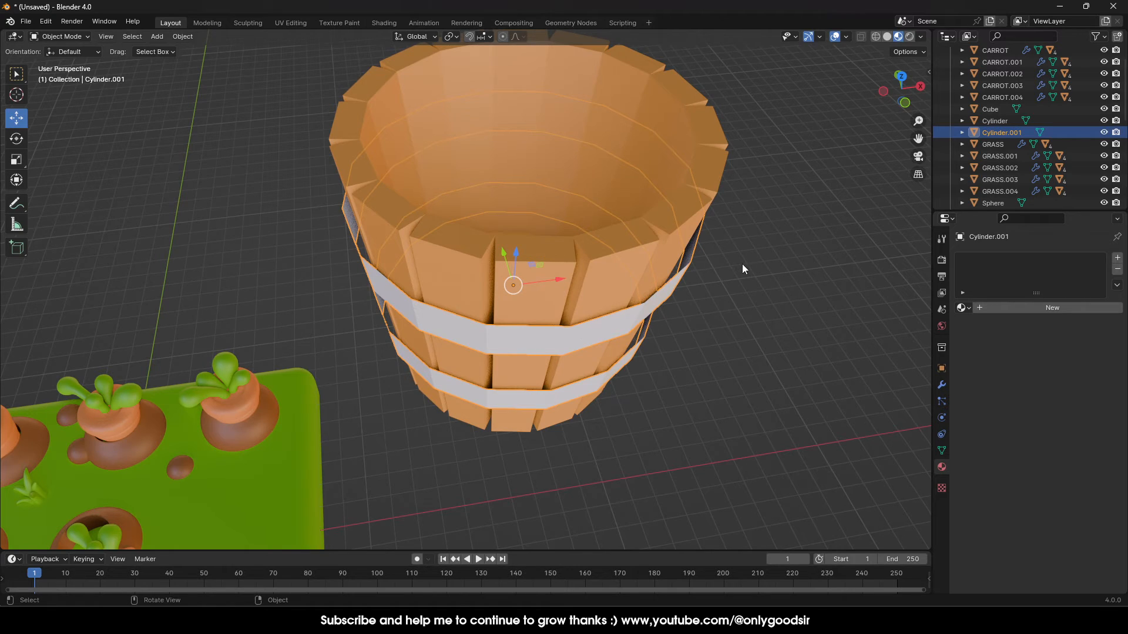
left_click(944, 385)
left_click(1023, 258)
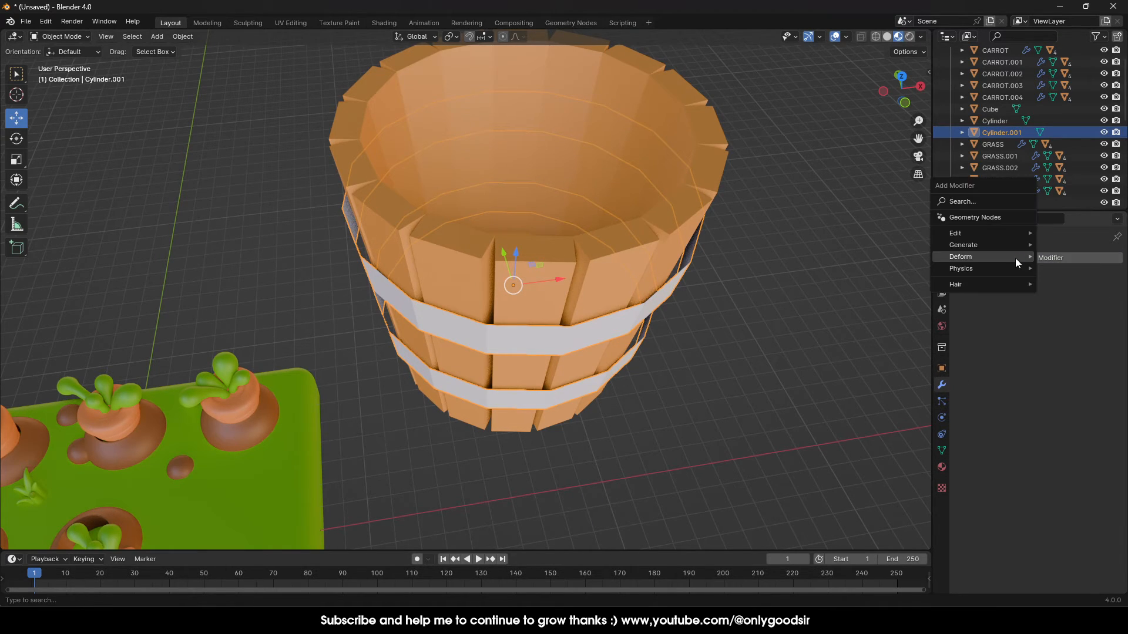
mouse_move(984, 246)
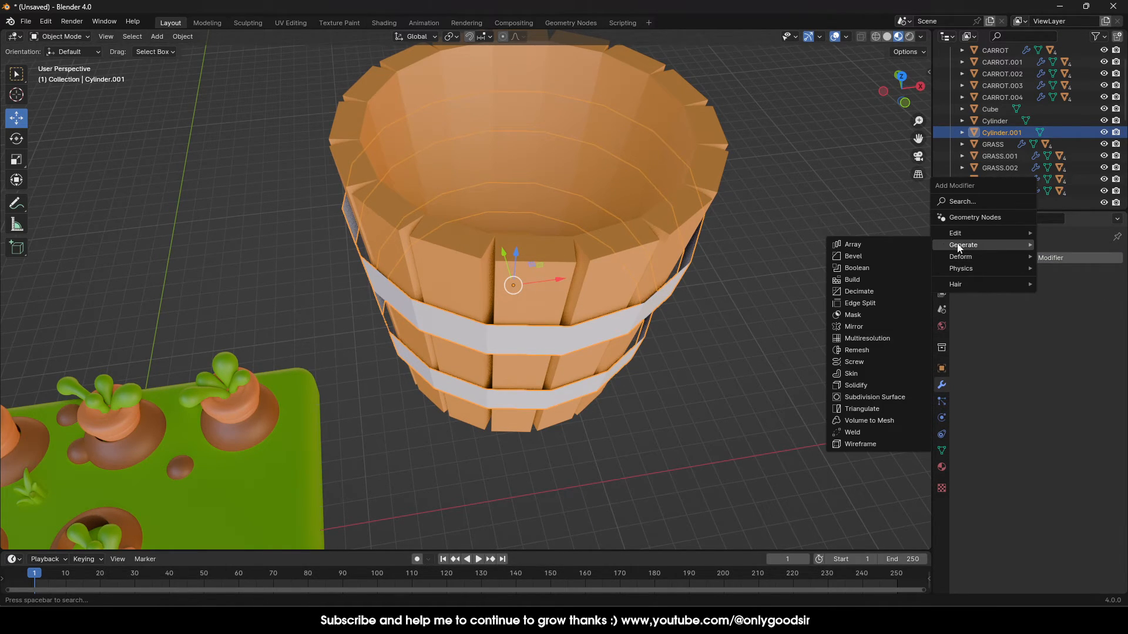
left_click(870, 383)
left_click_drag(1058, 310, 1096, 310)
Examine the thickened bands and the bucket's interior from several angles
key("Tab")
middle_click_drag(738, 317, 552, 370)
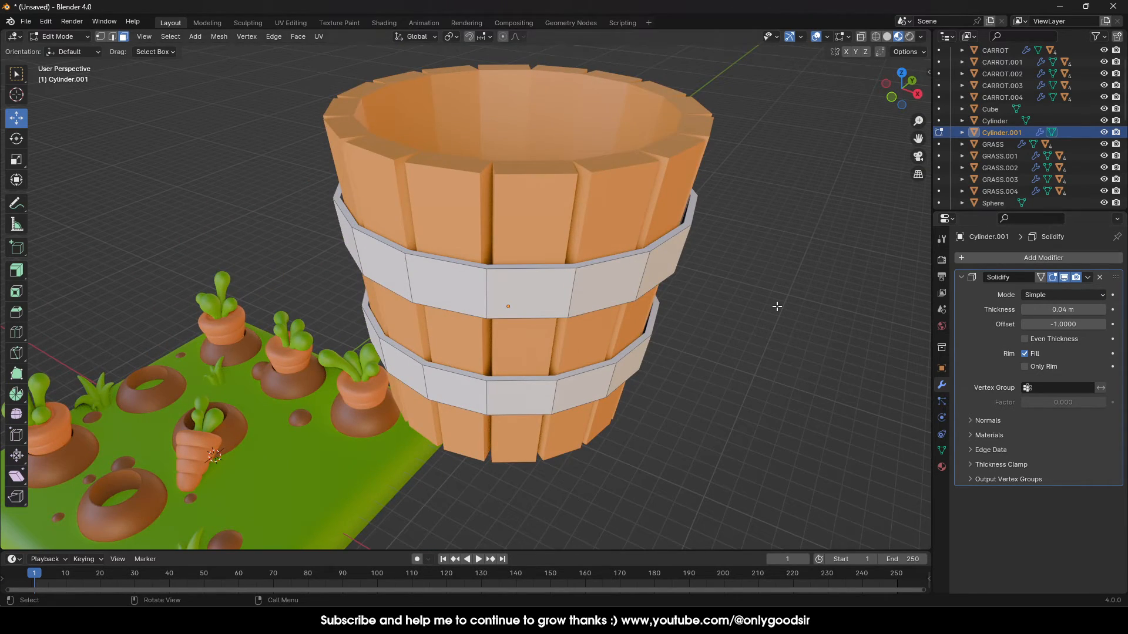
middle_click_drag(785, 334, 793, 287)
key("Tab")
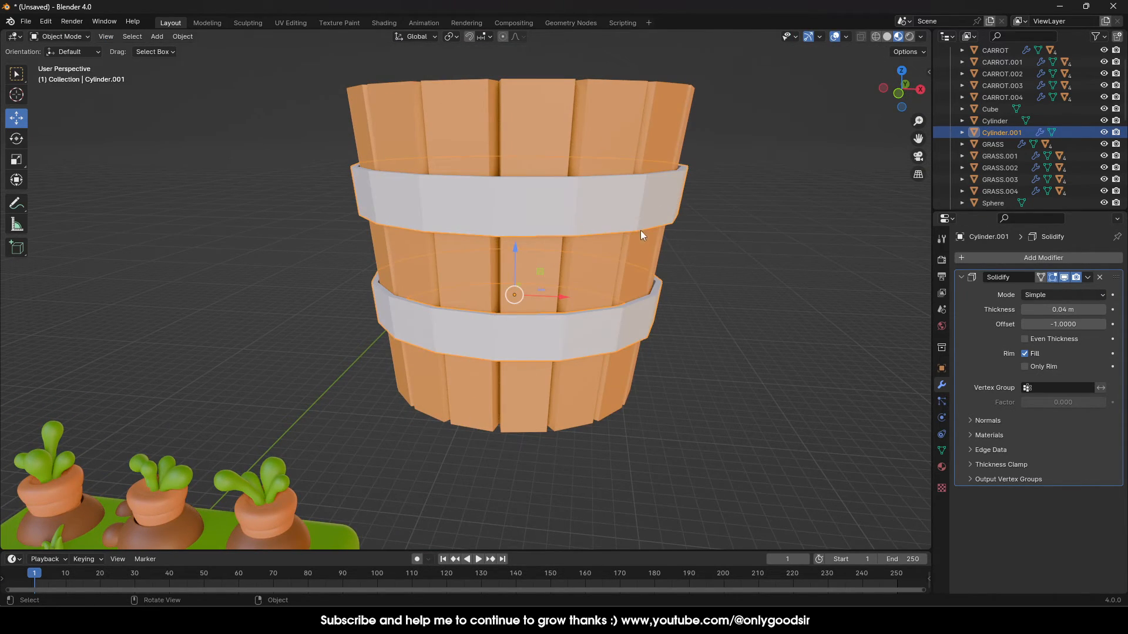
left_click_drag(641, 231, 653, 243)
scroll(723, 301, "down", 4)
left_click(618, 288)
middle_click_drag(591, 285, 622, 280)
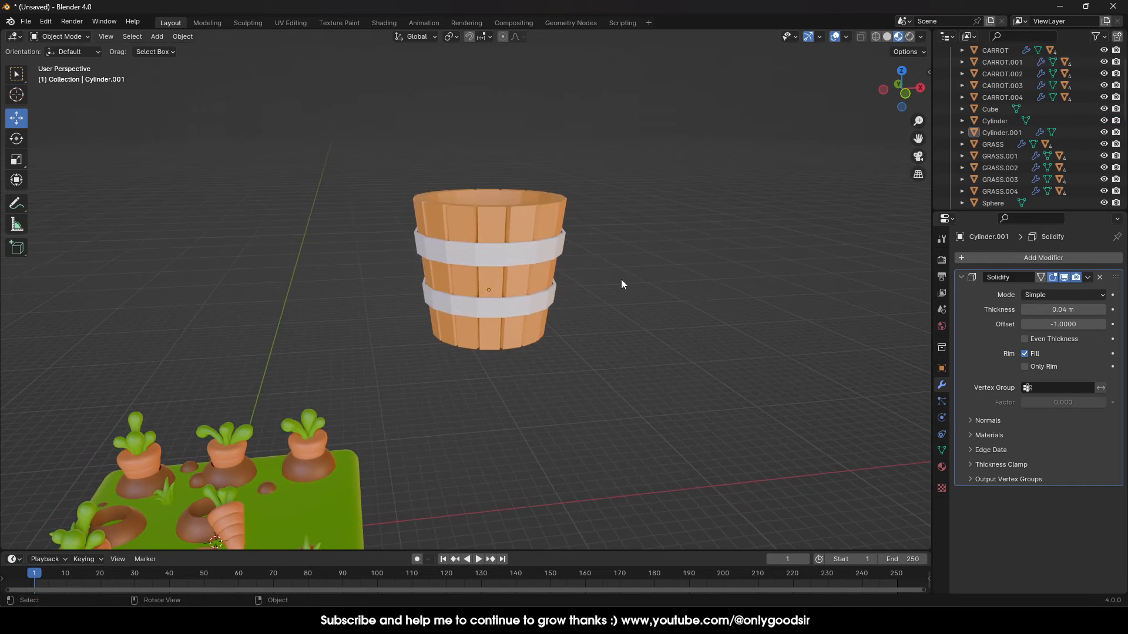
middle_click_drag(527, 222, 541, 298)
scroll(610, 238, "up", 3)
scroll(542, 299, "up", 1)
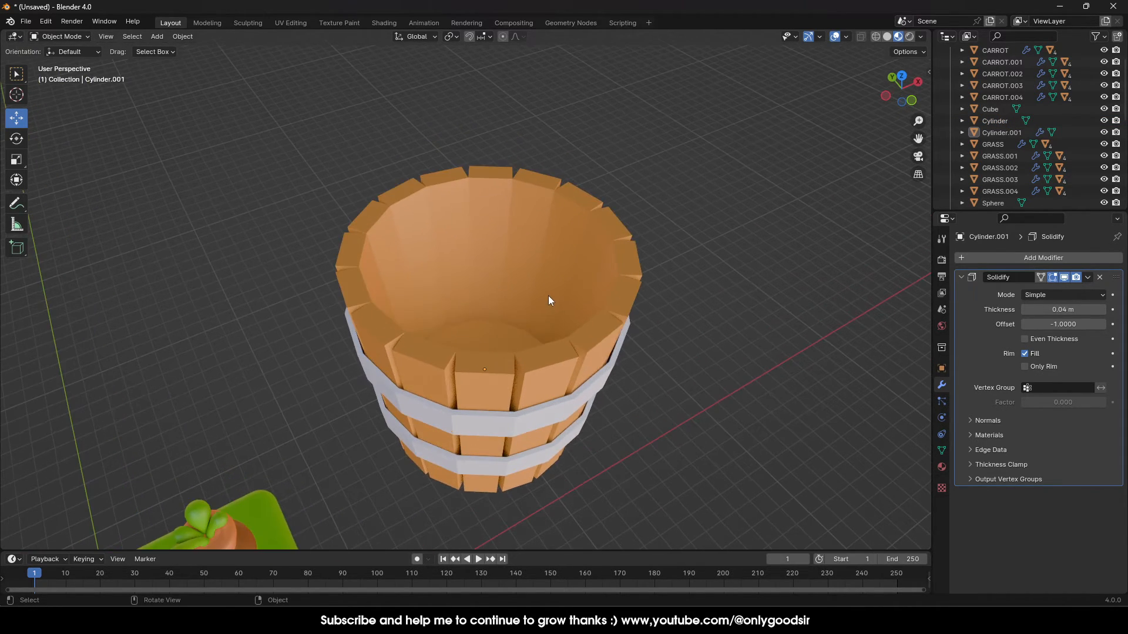
scroll(578, 333, "down", 3)
middle_click_drag(579, 332, 538, 347)
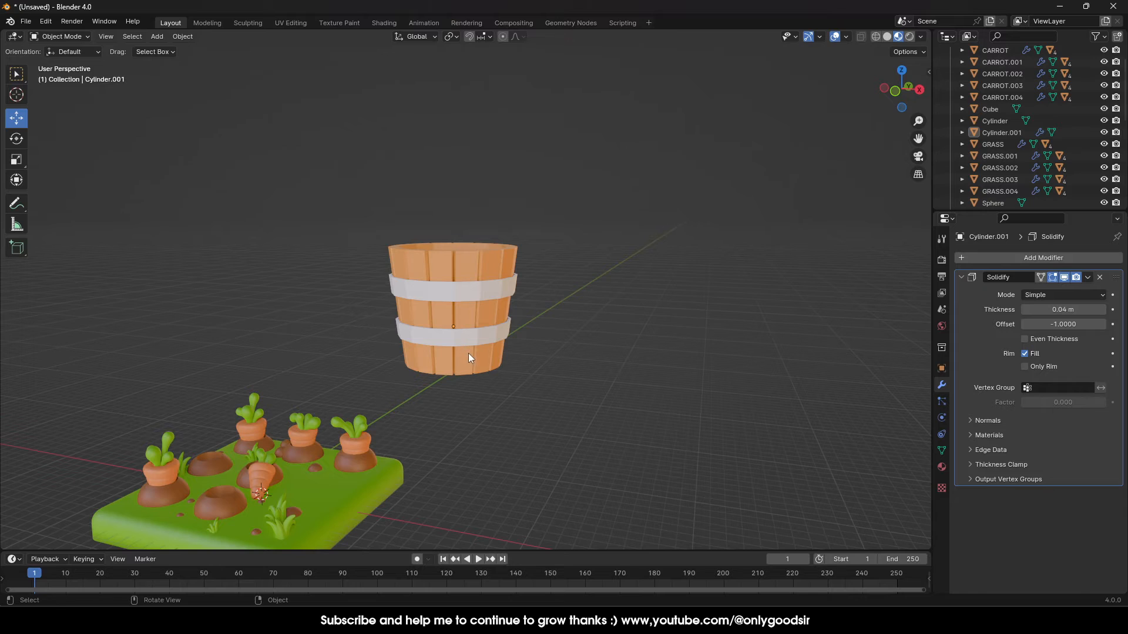
middle_click_drag(470, 358, 507, 336)
Give the bands a new gray metal material with metallic 0.835 and roughness 0.469
left_click(522, 292)
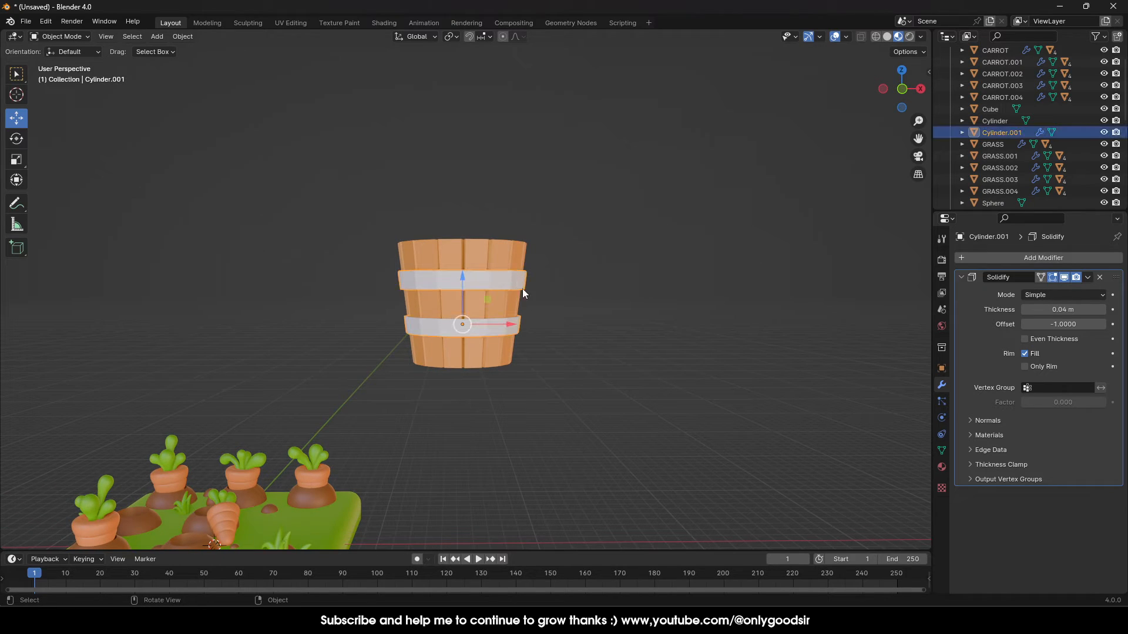
left_click(941, 466)
left_click(1055, 310)
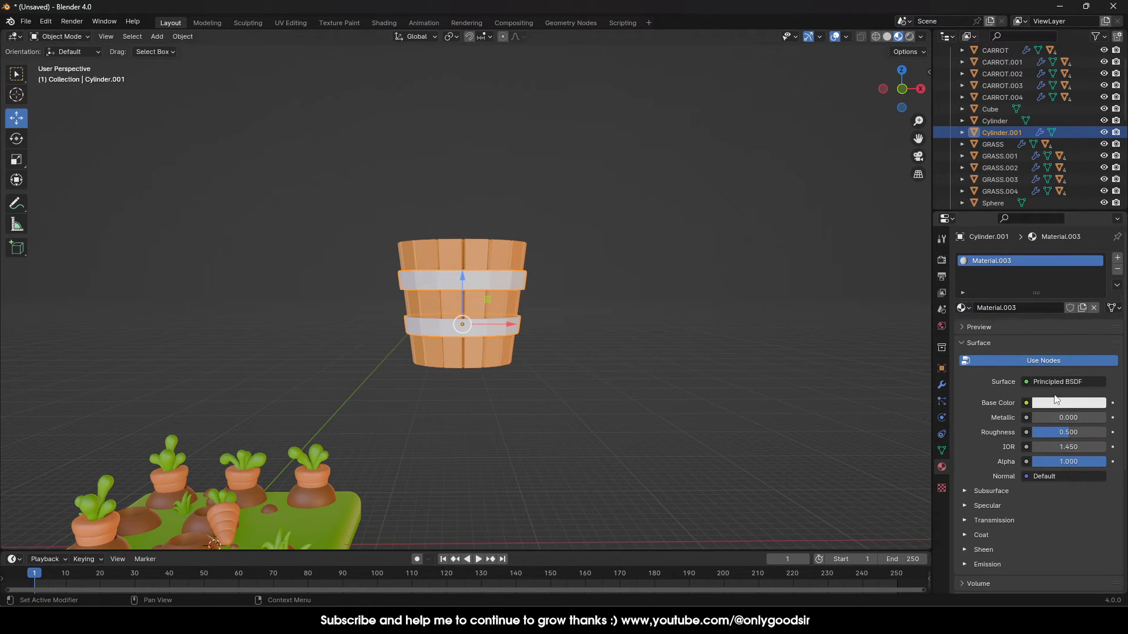
left_click(1057, 402)
left_click_drag(1098, 235, 1099, 252)
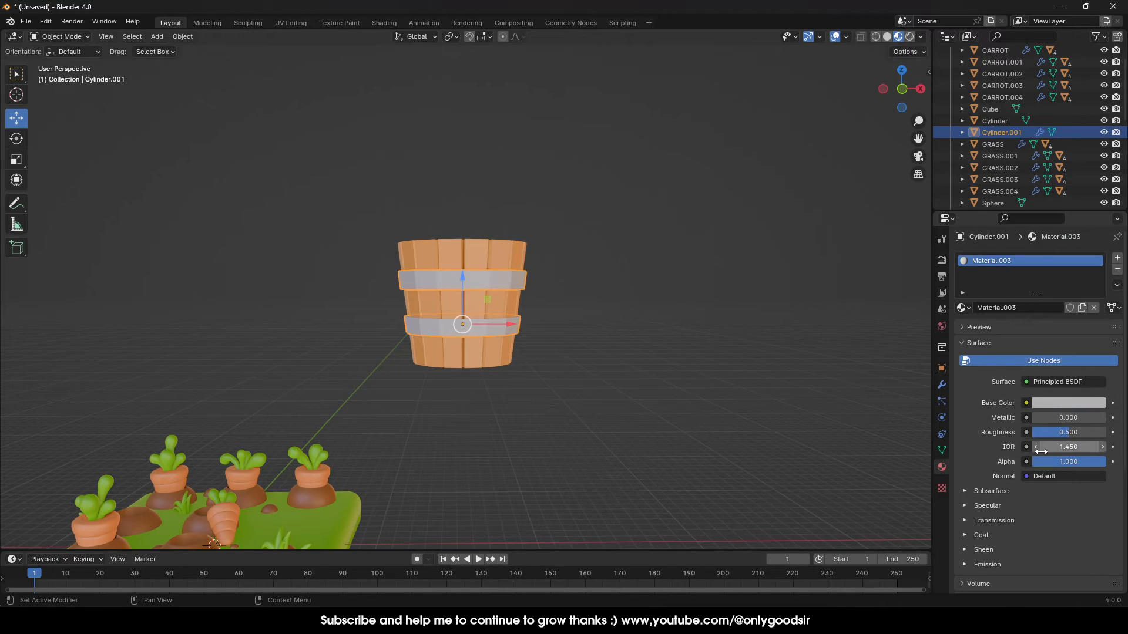
mouse_move(1054, 419)
left_mouse_down()
mouse_move(1122, 418)
mouse_move(1063, 433)
left_mouse_up()
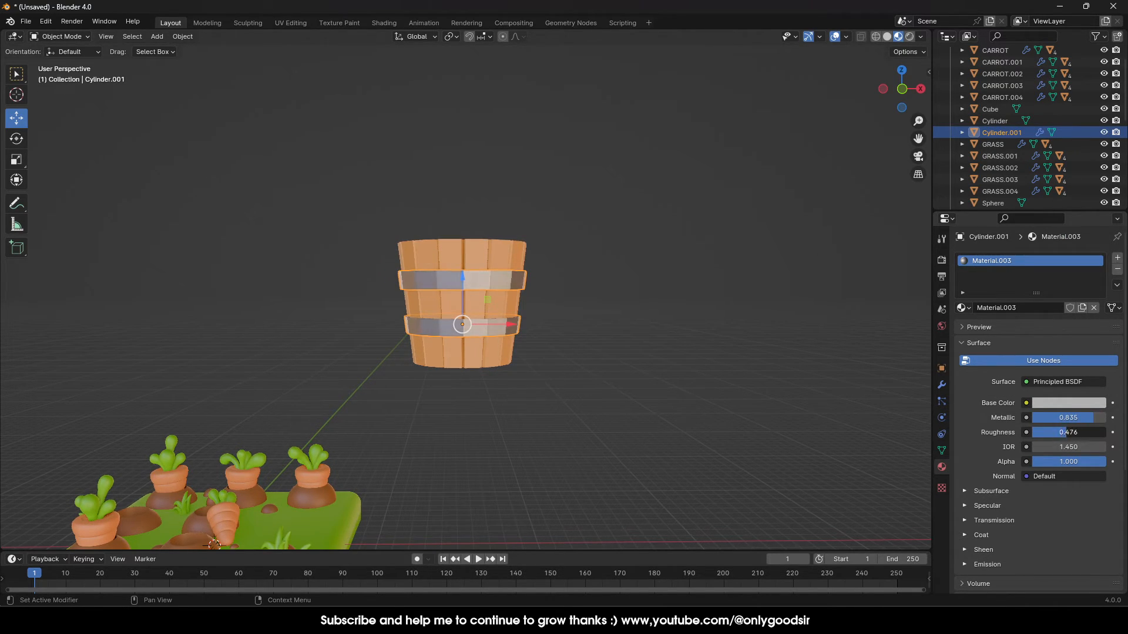
middle_click_drag(645, 366, 494, 301)
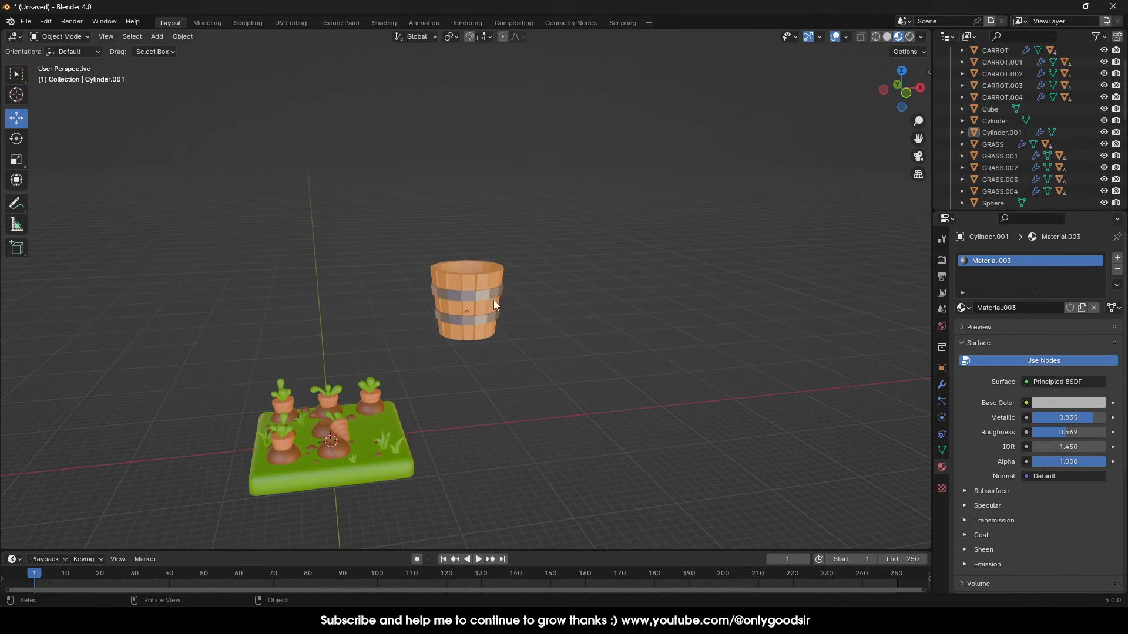
Join the metal bands and the wooden bucket into one object
left_click(498, 273, "shift")
right_click(495, 273)
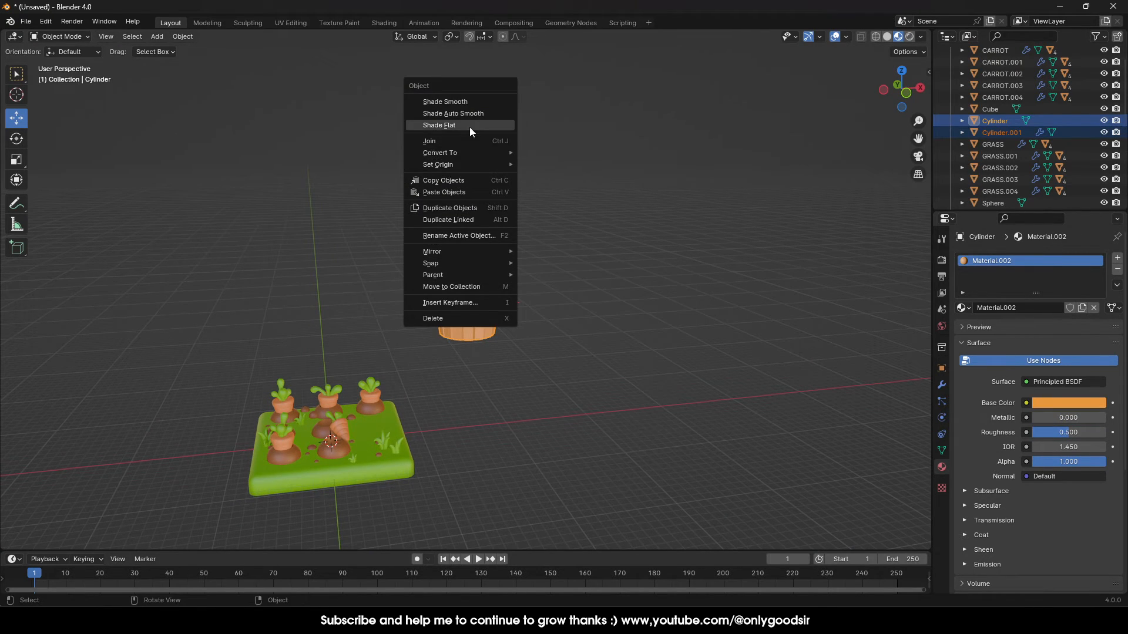
left_click(467, 141)
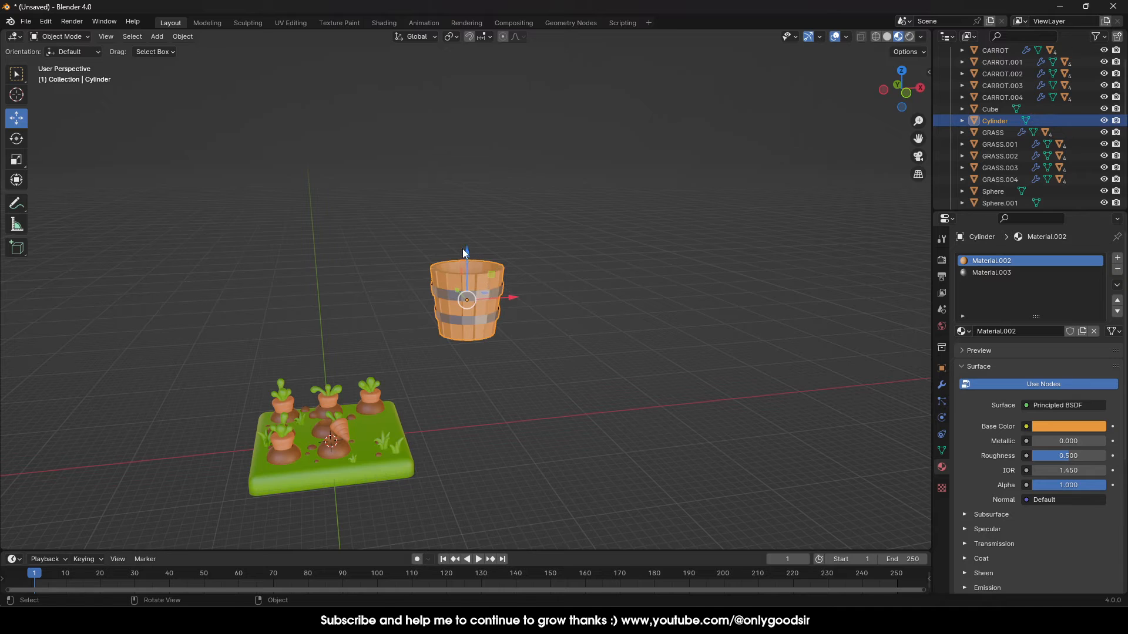
Move the bucket over the grass block, shifting it -10.213 m along X, and scale it by 0.663
left_click_drag(463, 254, 463, 344)
left_click_drag(513, 385, 423, 391)
key("s")
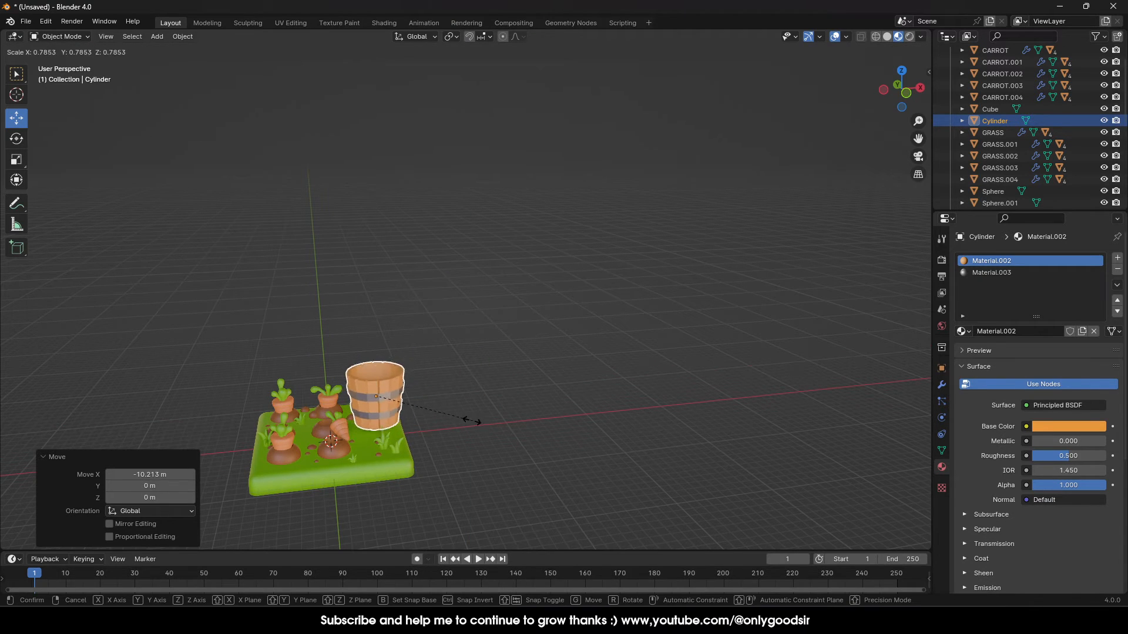
left_click(453, 416)
middle_click_drag(391, 446, 488, 323, "shift")
scroll(478, 360, "up", 4)
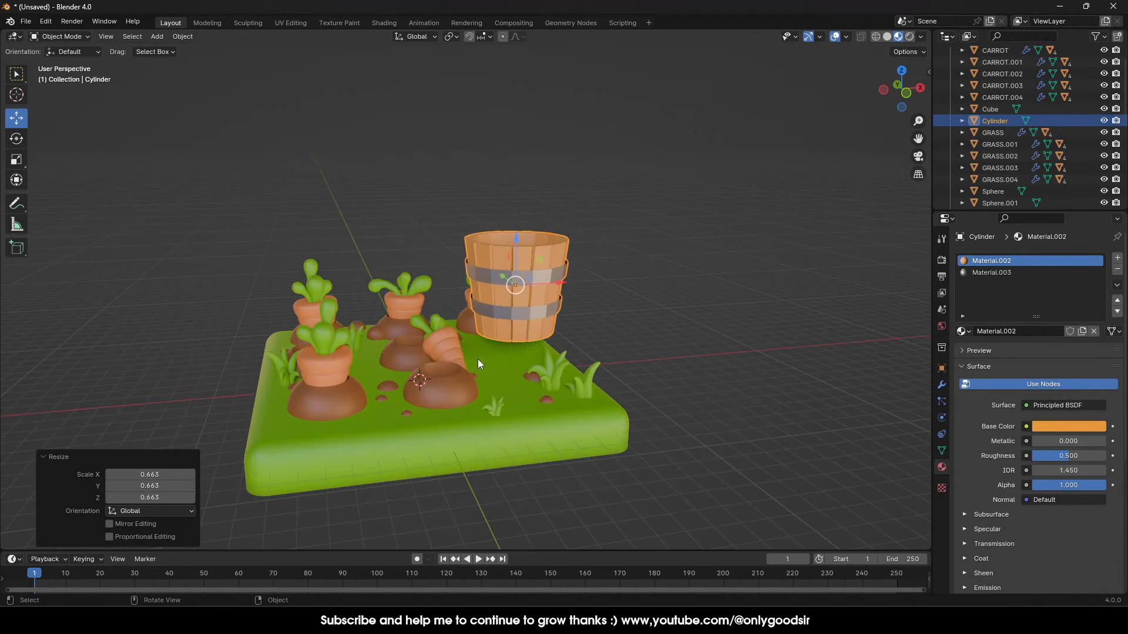
Lower the bucket by about 0.126 m onto the grass and shift it slightly along X away from the block's edge
middle_click_drag(478, 364, 543, 304)
left_click_drag(523, 237, 507, 260)
left_click(908, 90)
middle_click_drag(474, 326, 554, 365)
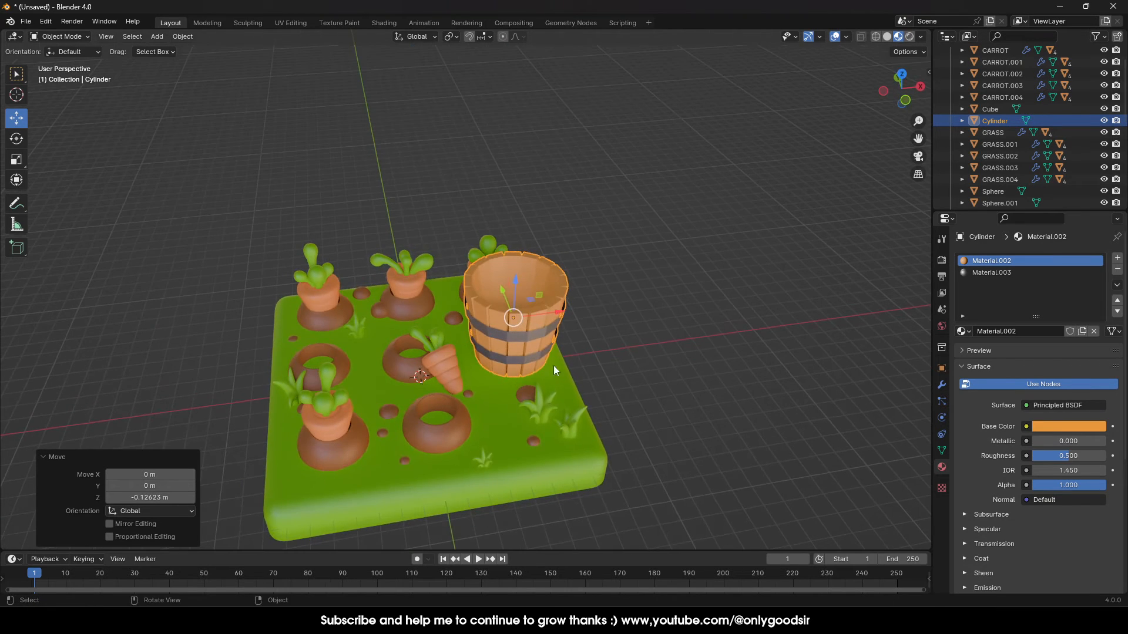
left_click_drag(558, 312, 534, 325)
middle_click_drag(533, 325, 481, 359)
Scale the leaning carrot beside the bucket by 1.323
left_click(482, 361)
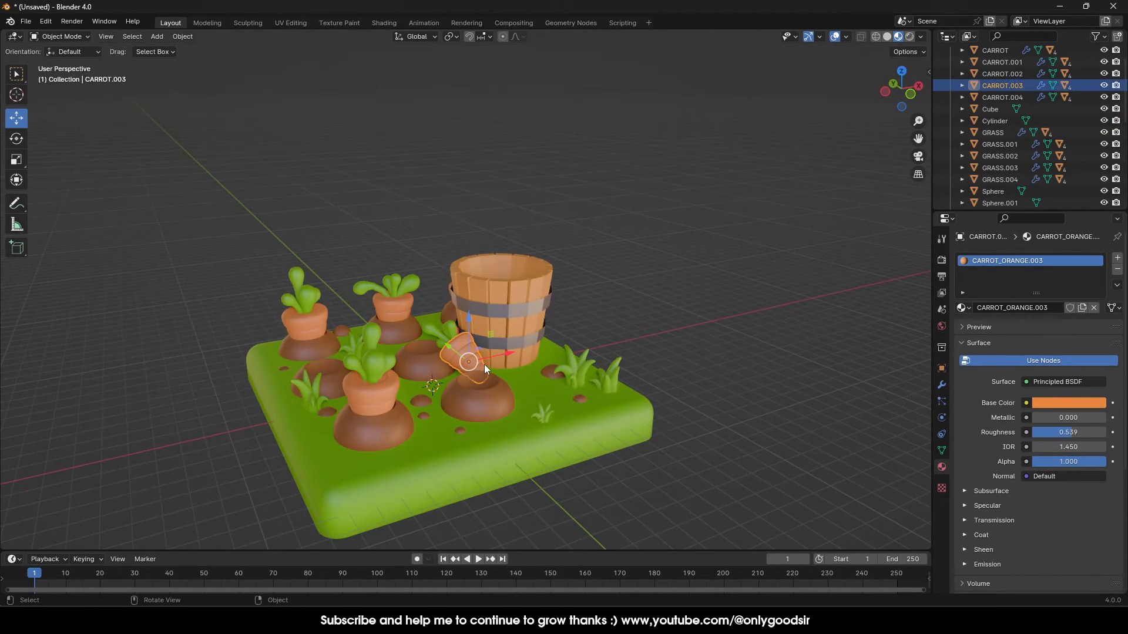
key("s")
left_click(489, 362)
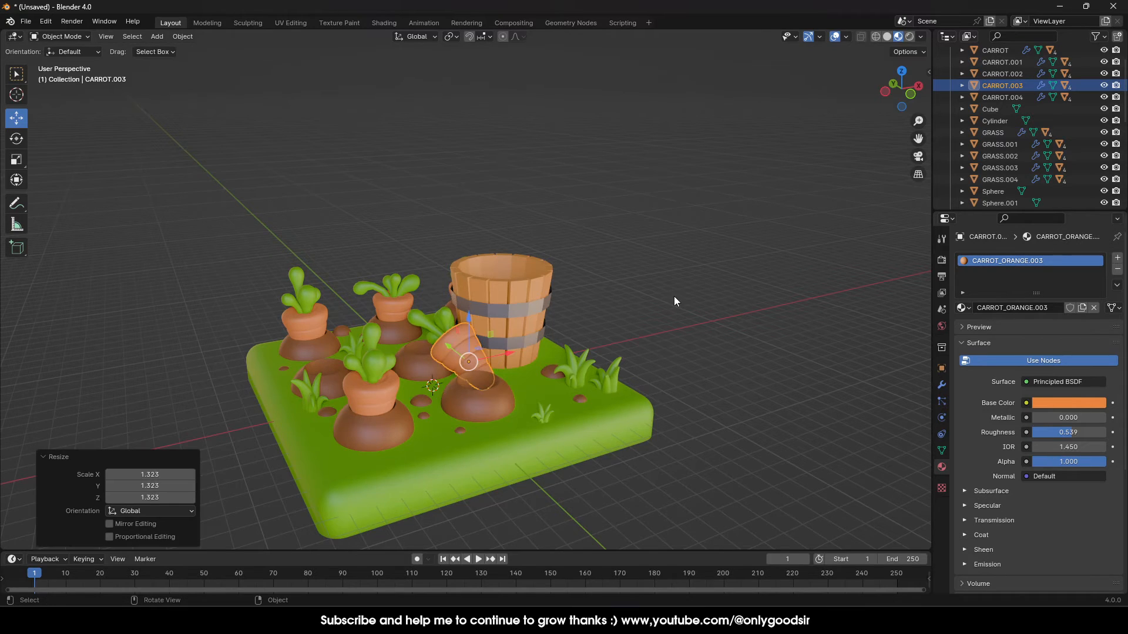
middle_click_drag(675, 296, 665, 296)
left_click(665, 296)
left_click(455, 348)
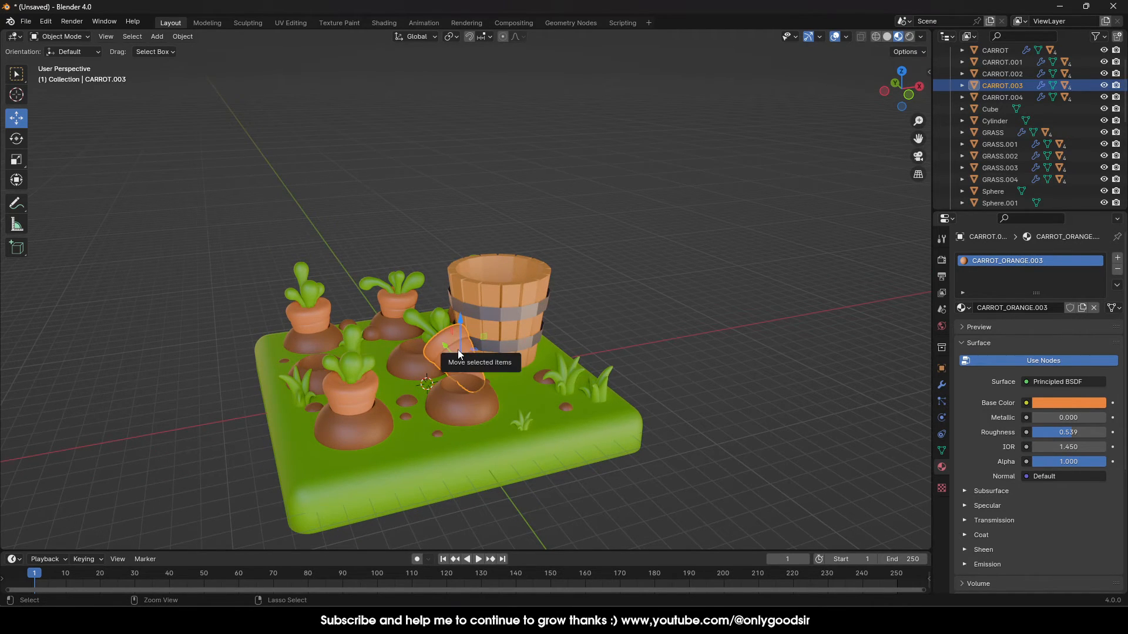
key("ctrl+c")
key("ctrl+z")
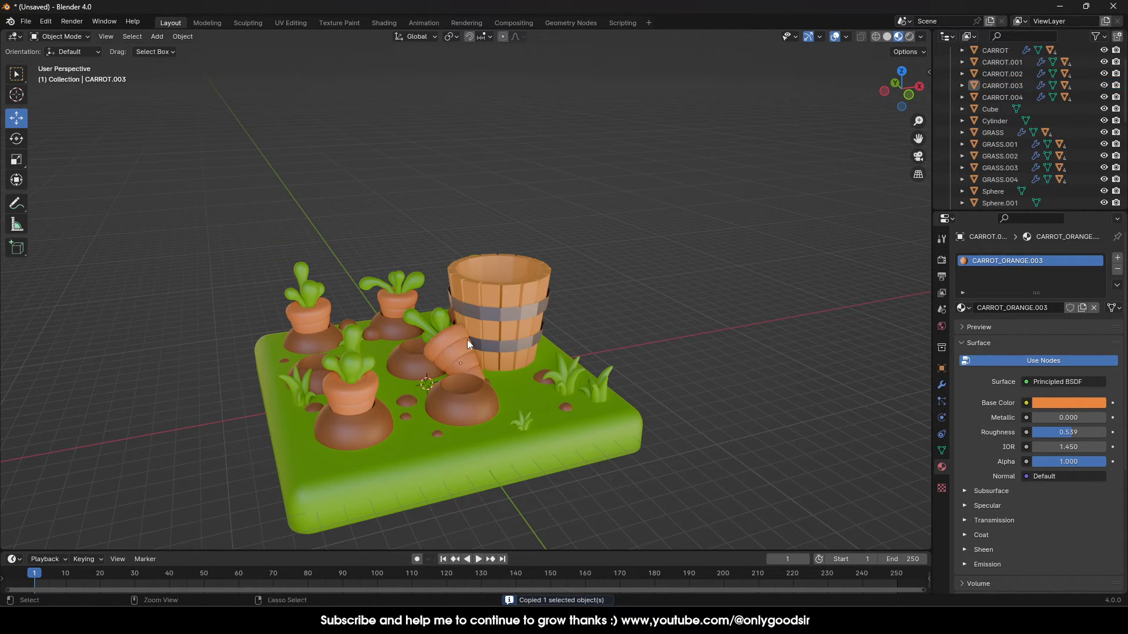
Copy the planted carrot at the far left corner with its leaves and place the duplicate in the air above the bucket
middle_click_drag(396, 259, 329, 291)
left_click_drag(245, 241, 318, 319)
middle_click_drag(318, 320, 329, 295)
left_click_drag(251, 239, 326, 320)
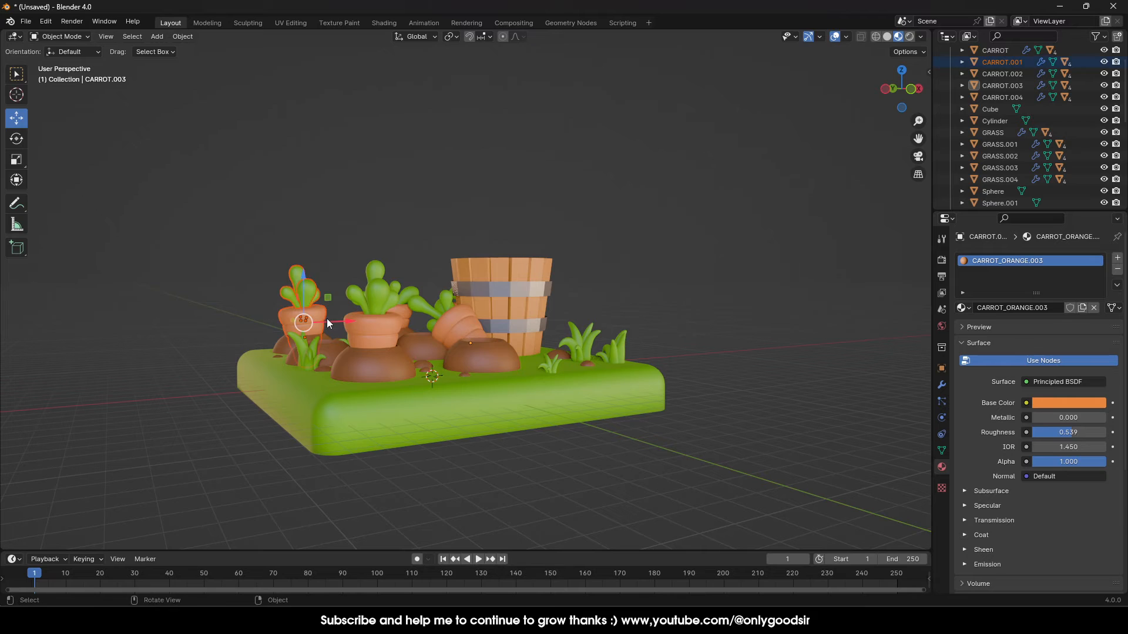
key("ctrl+c")
key("ctrl+v")
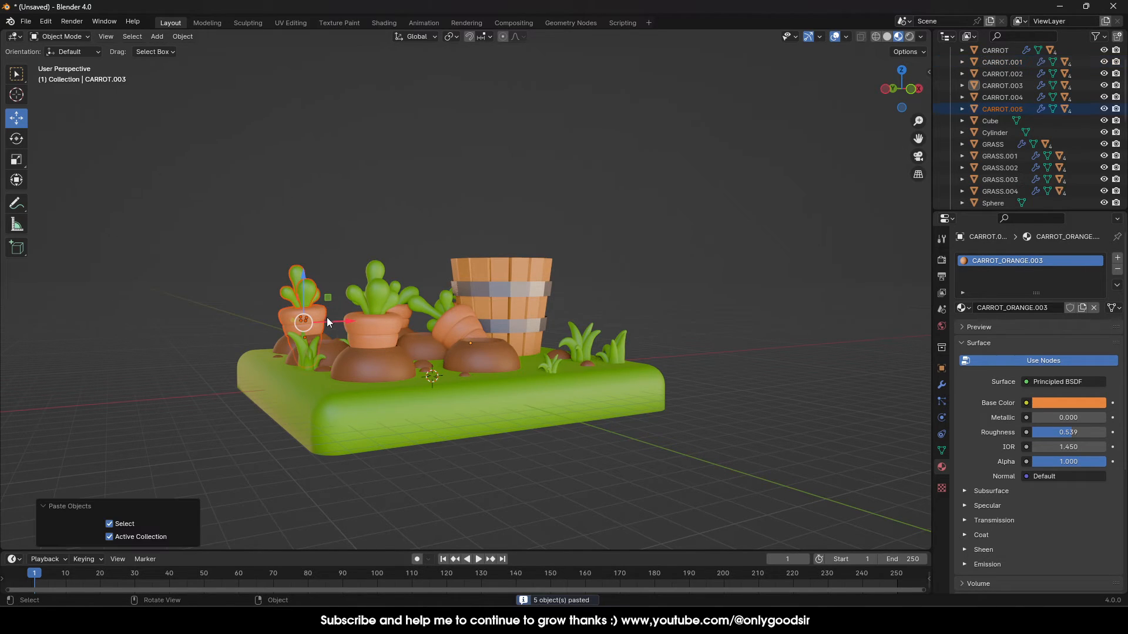
left_click_drag(309, 322, 451, 151)
left_click(467, 181)
left_click(437, 170)
middle_click_drag(577, 184, 542, 192)
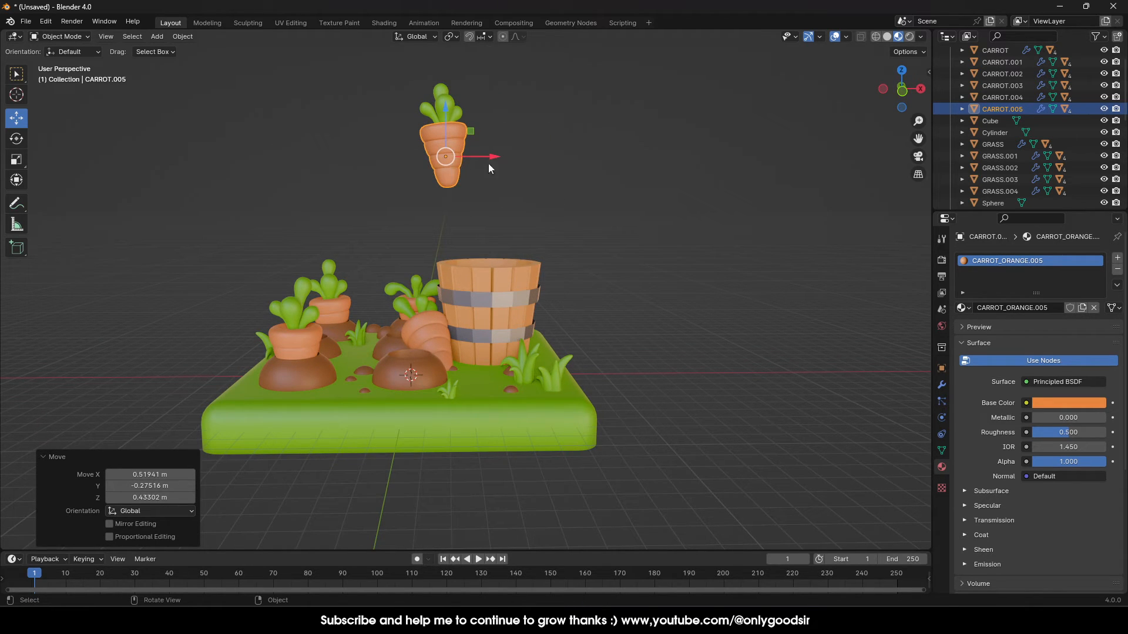
Duplicate the floating carrot with its leaves twice and space the copies in a row along X
left_click_drag(475, 203, 411, 72)
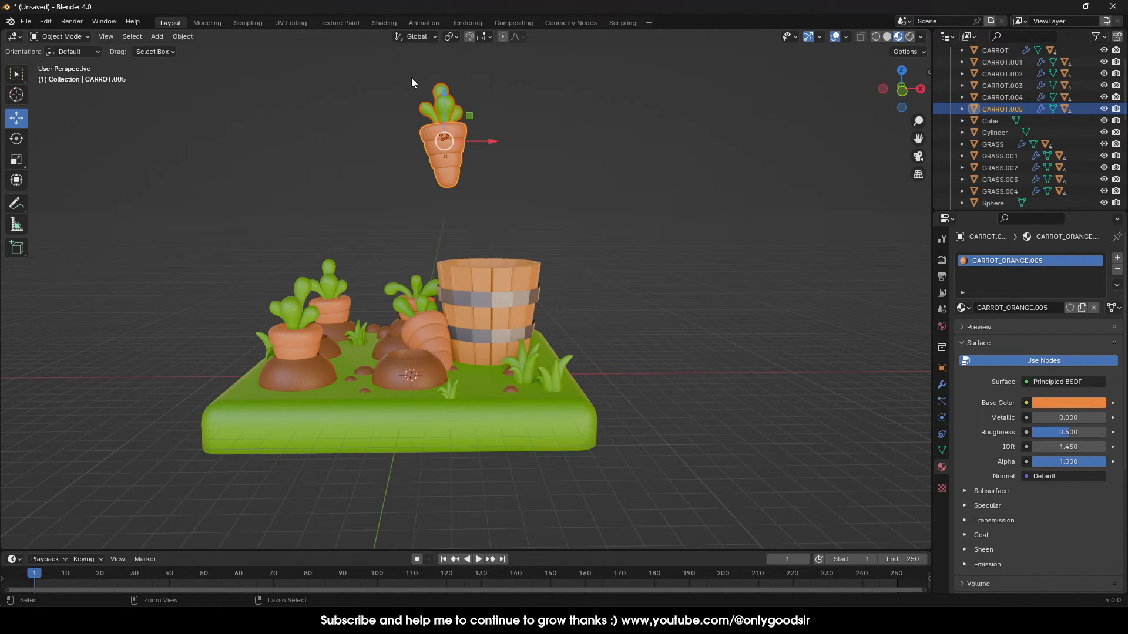
key("ctrl+c")
key("ctrl+v")
left_click_drag(491, 142, 625, 144)
key("ctrl+v")
left_click(584, 170)
Vary the floating carrots' sizes: scale the last copy by about 1.33, enlarge the middle one slightly, and shrink the first one
key("s")
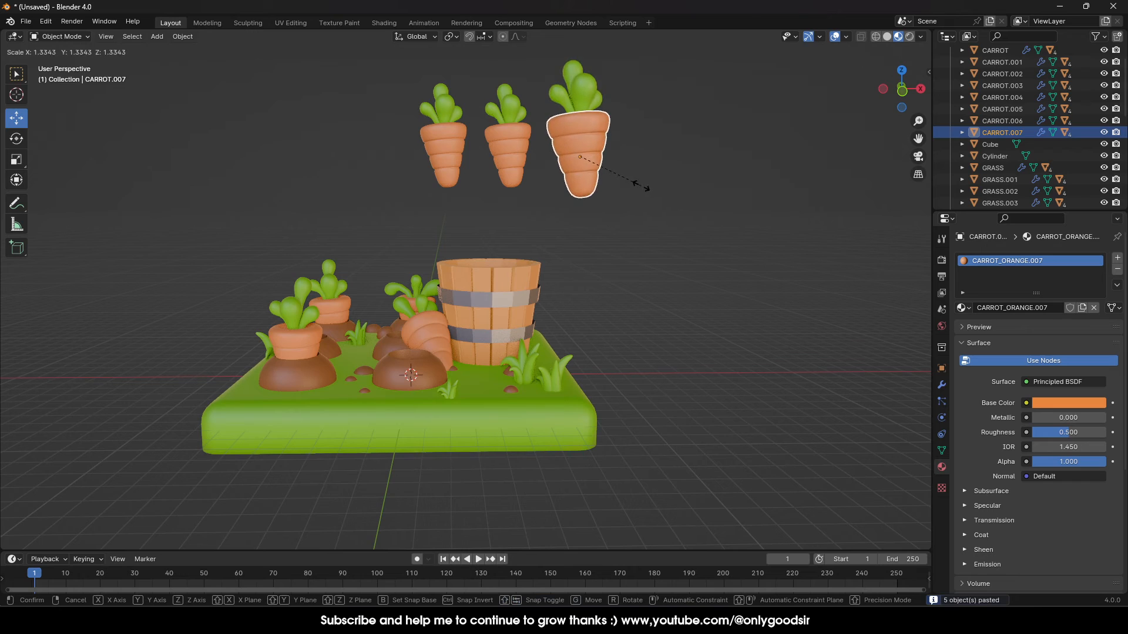
left_click(644, 183)
left_click(506, 157)
key("s")
left_click(534, 172)
left_click(449, 160)
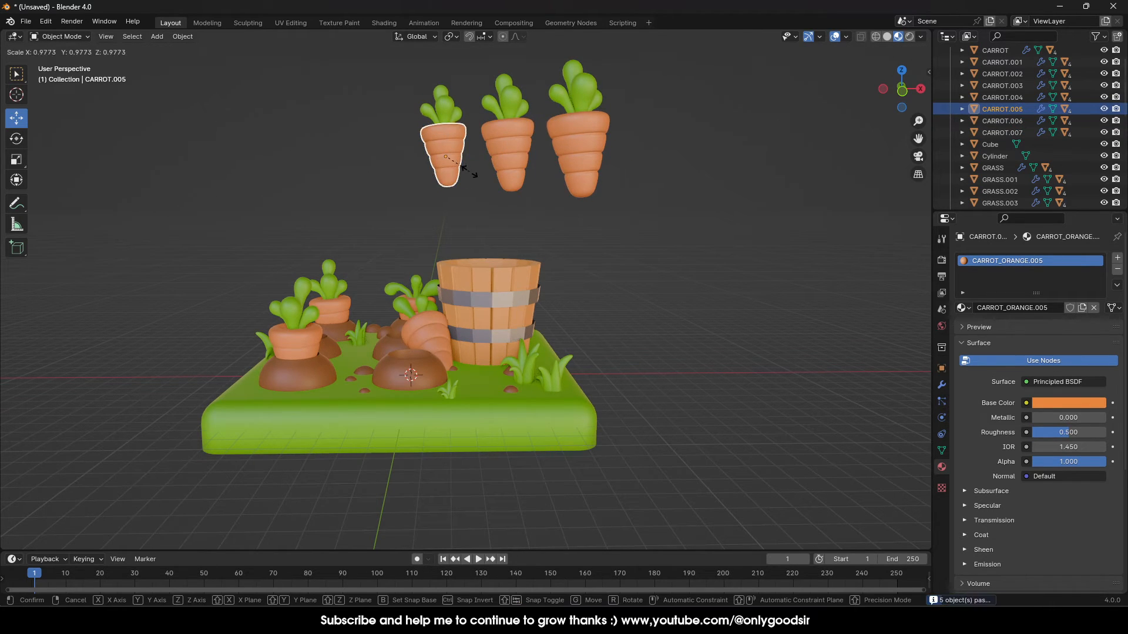
key("s")
left_click(469, 166)
Move the largest floating carrot into the bucket's opening and adjust its position along X
left_click(511, 157)
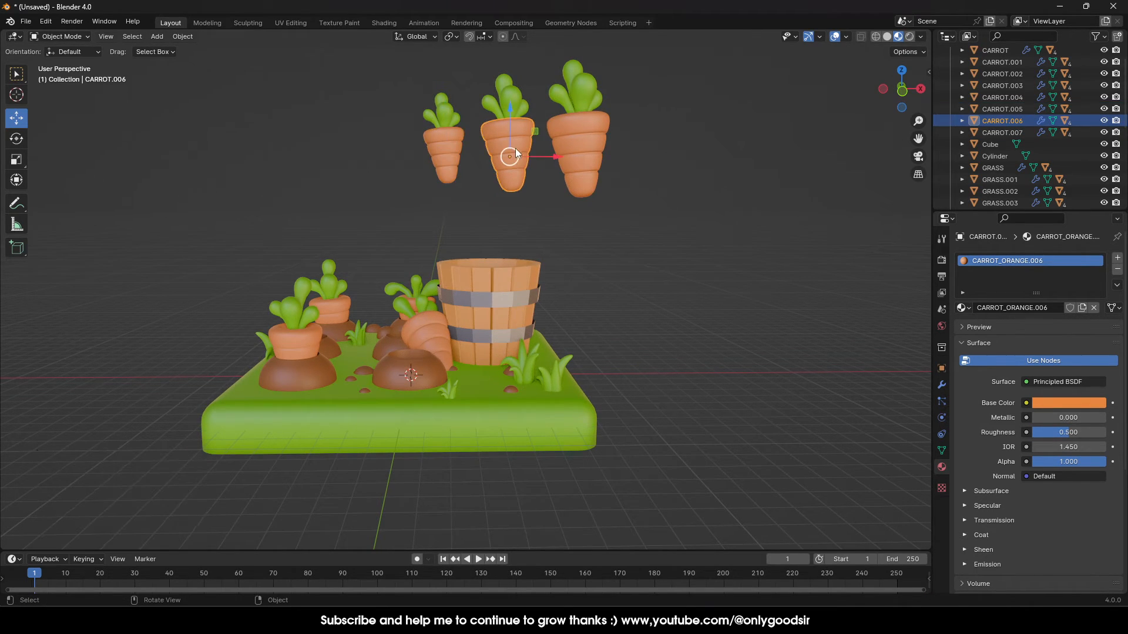
left_click(579, 164)
key("g")
left_click(496, 272)
middle_click_drag(497, 272, 557, 305)
left_click_drag(470, 244, 536, 254)
middle_click_drag(538, 260, 491, 256)
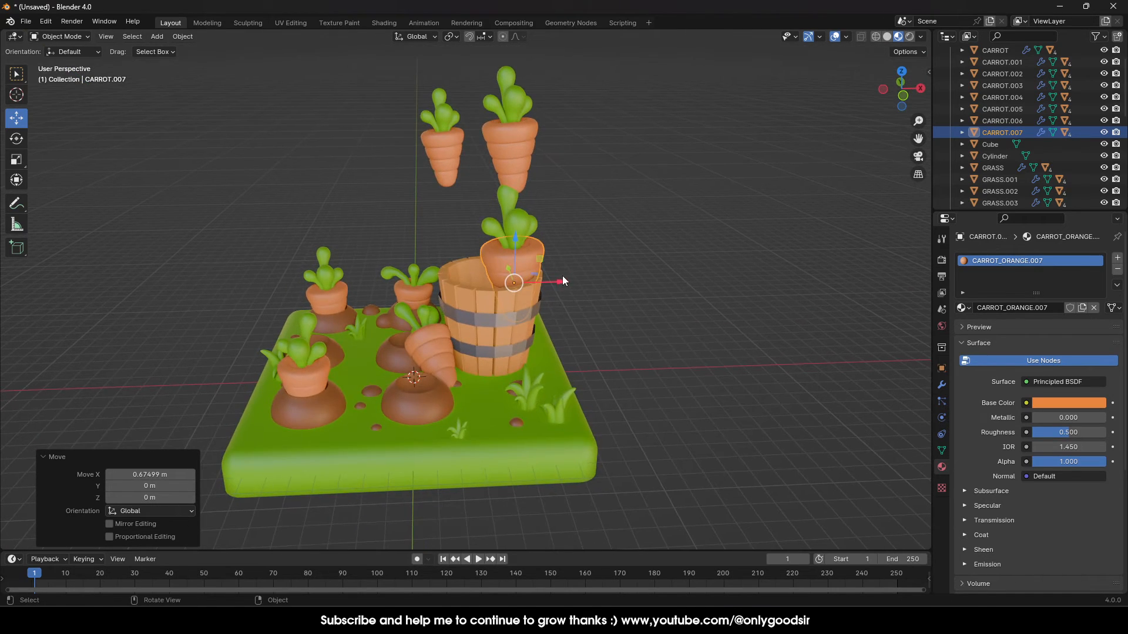
left_click_drag(564, 281, 540, 278)
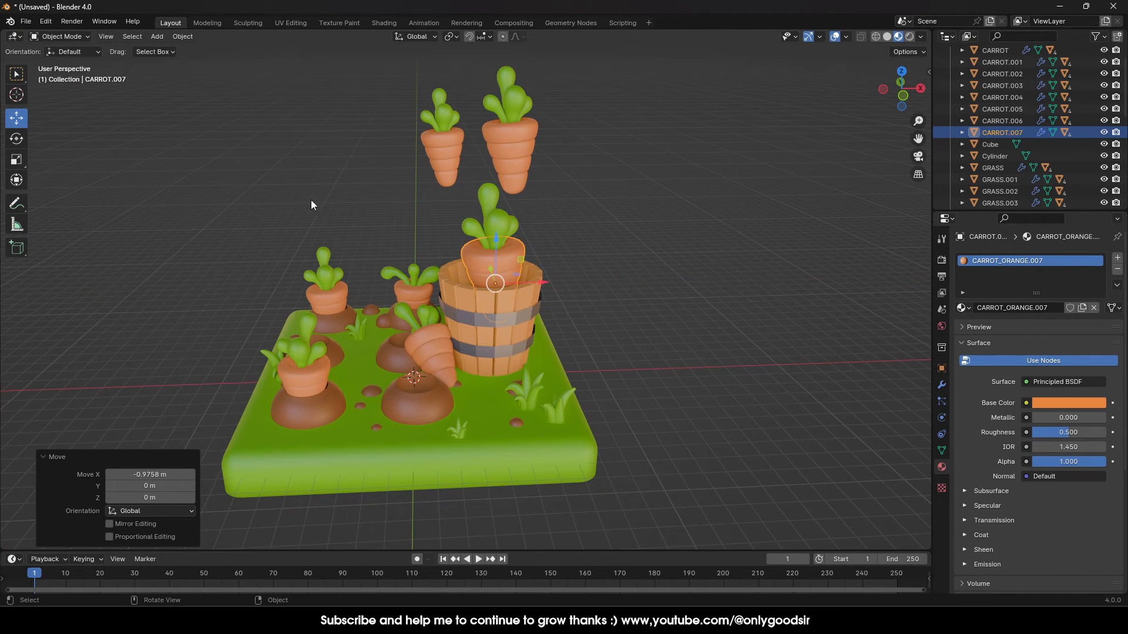
Tilt the bucket's carrot 28.2° about Y, scale it by 0.818, and settle it against the rim
left_click(20, 144)
left_click_drag(458, 261, 473, 246)
left_click(25, 120)
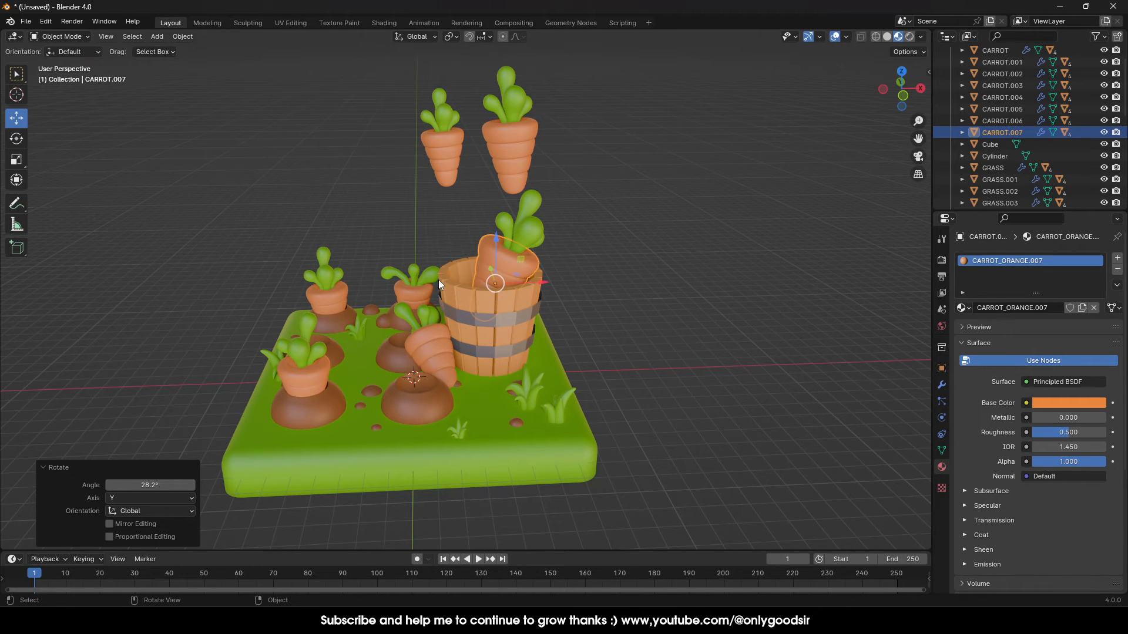
key("s")
left_click(517, 284)
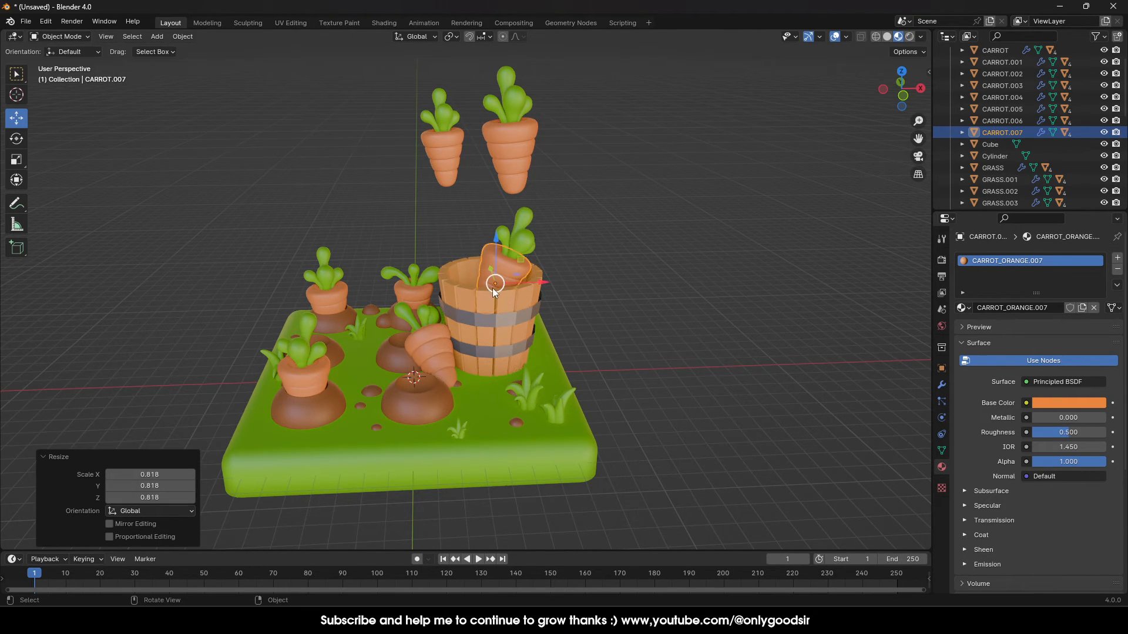
key("g")
left_click(500, 279)
Place the larger remaining floating carrot in the bucket beside the first, scaled down and rotated to a different angle
left_click(546, 146)
left_click_drag(519, 154, 470, 273)
key("s")
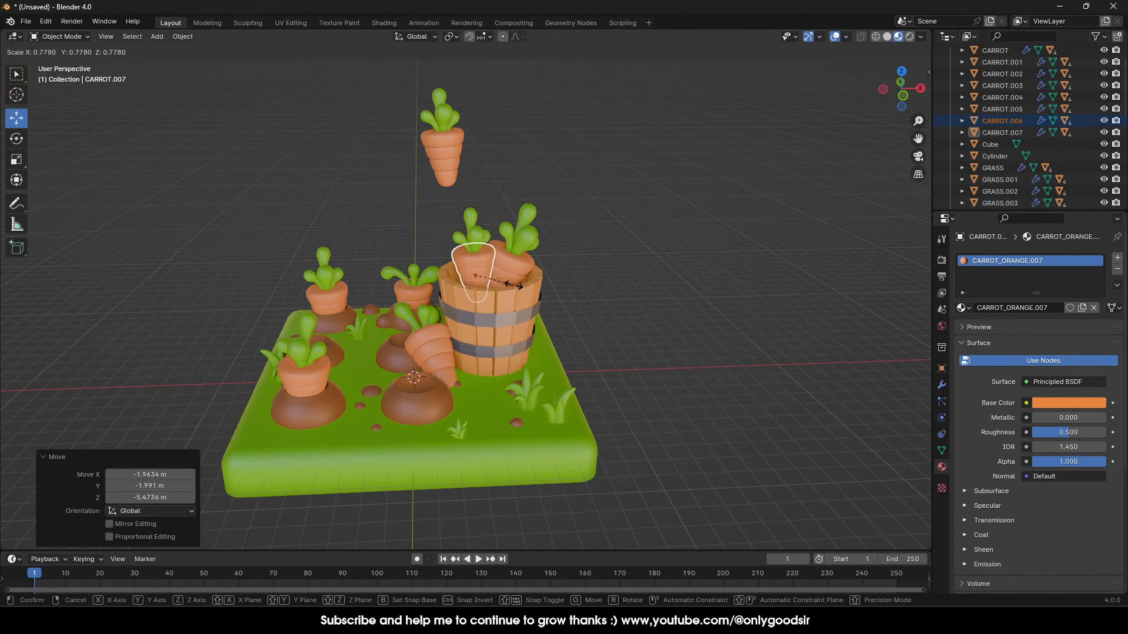
left_click(473, 274)
key("g")
left_click(470, 287)
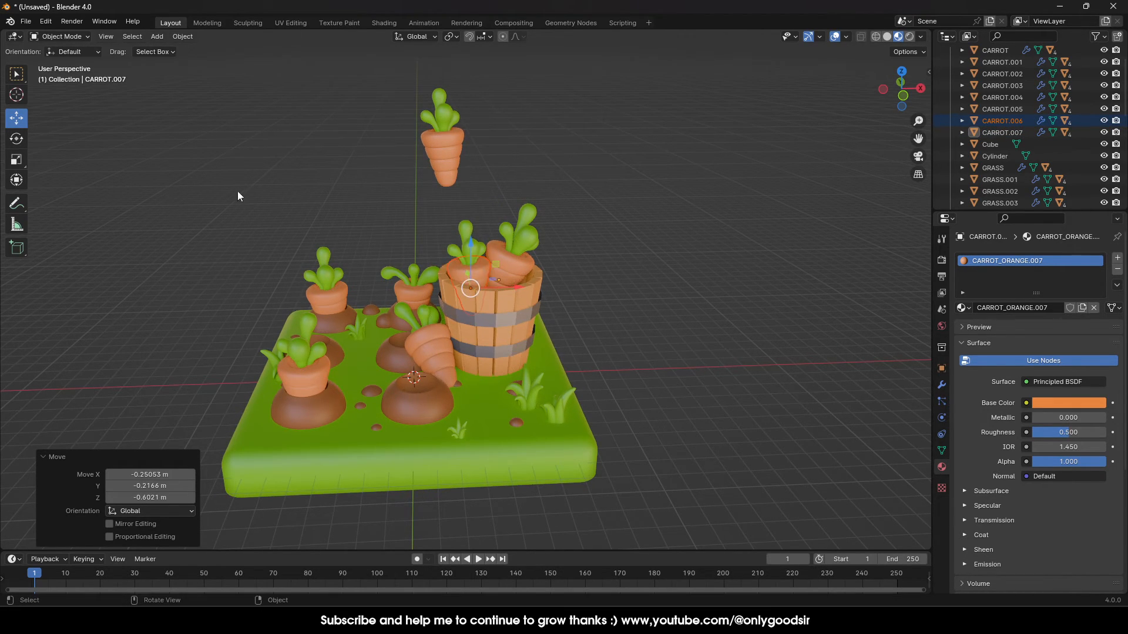
left_click(16, 138)
left_click_drag(468, 266, 477, 294)
Scale the last floating carrot by 0.821 and move it into the front of the bucket
left_click(449, 154)
key("s")
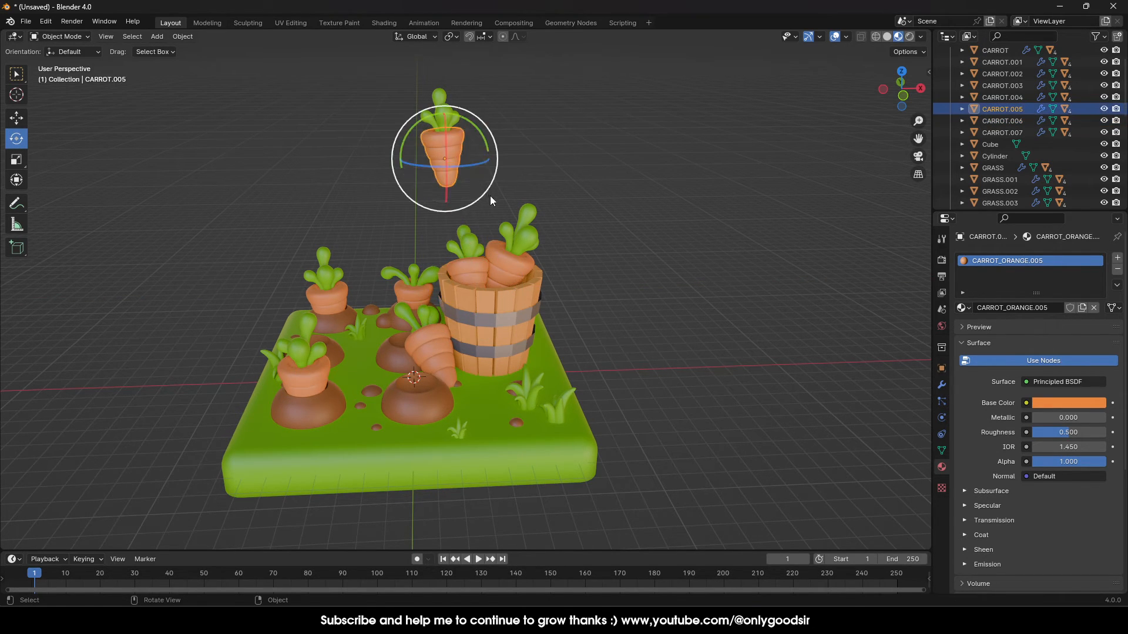
left_click(487, 195)
left_click(17, 118)
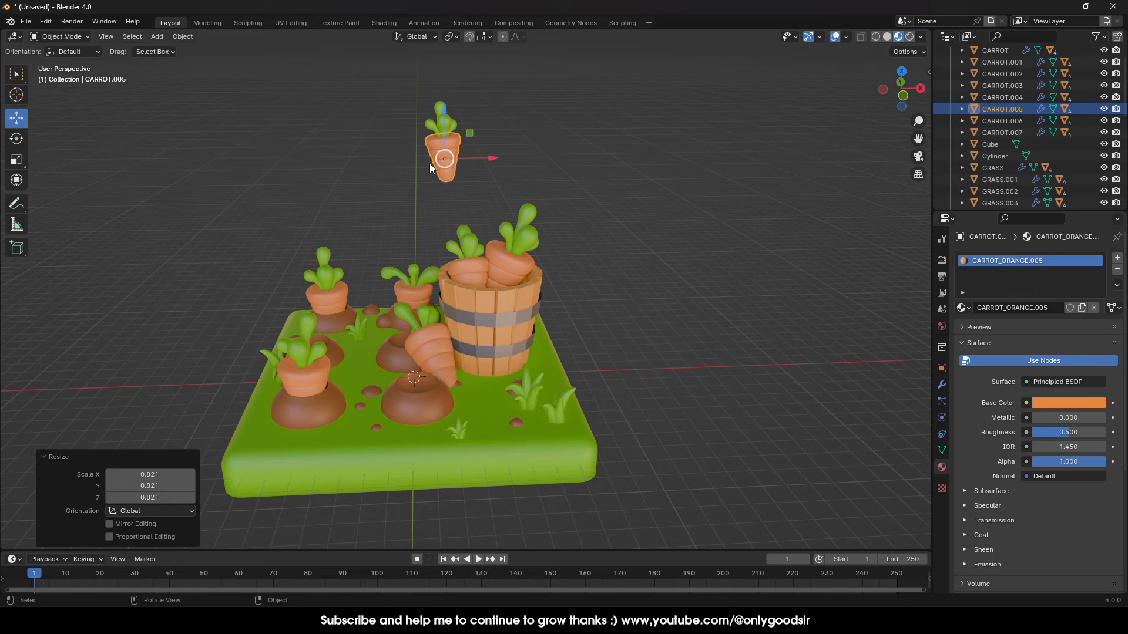
left_click_drag(441, 160, 495, 294)
Rotate the smallest carrot so its leaves lean outward over the bucket's rim
middle_click_drag(493, 275, 537, 311)
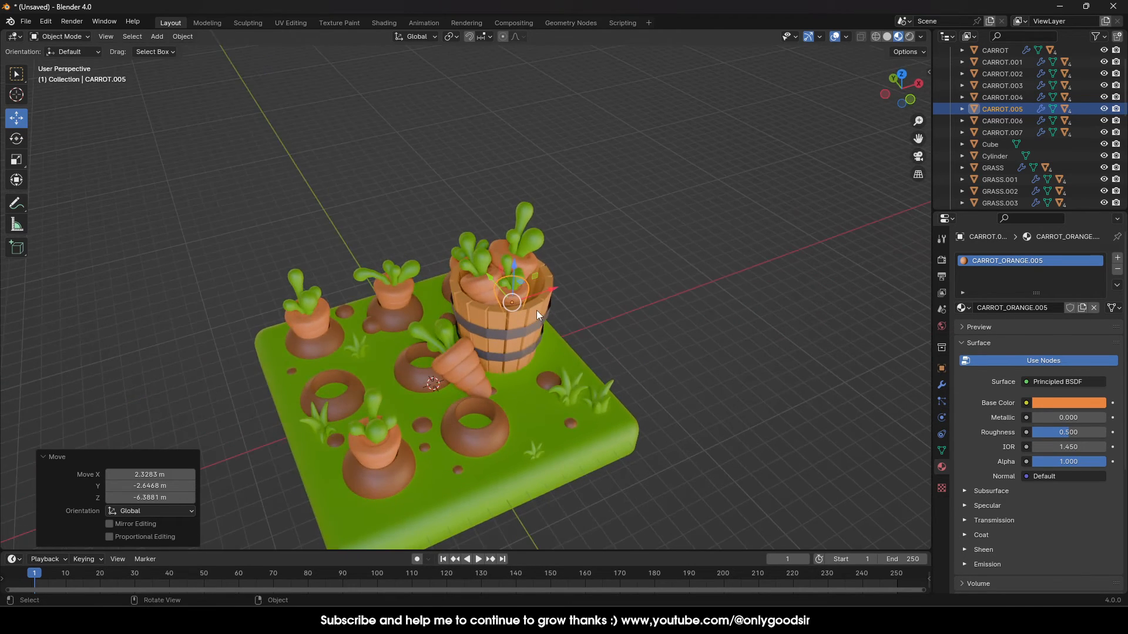
left_click(16, 139)
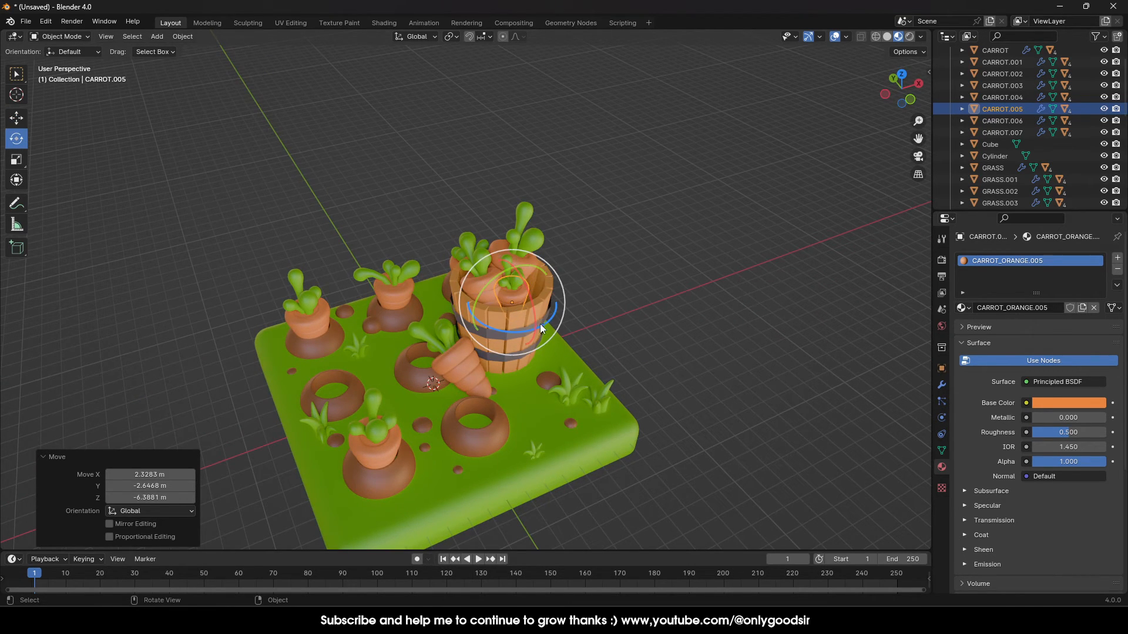
left_click_drag(540, 326, 526, 277)
left_click(633, 254)
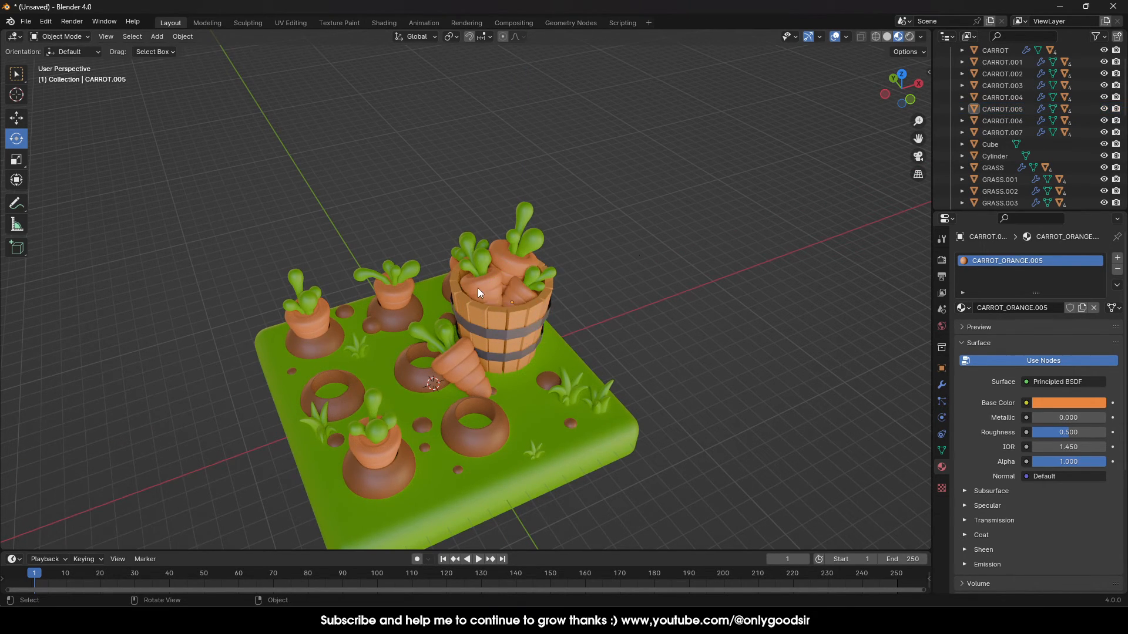
Adjust the rotation of the medium carrot in the bucket so it leans differently from its neighbours
left_click(478, 288)
left_click_drag(513, 323, 491, 327)
left_click_drag(461, 276, 455, 284)
left_click(635, 254)
Add a ground plane and scale it by -53.598 and again by 1.185 so it extends far around the garden
middle_click_drag(648, 347, 495, 285)
scroll(596, 335, "down", 1)
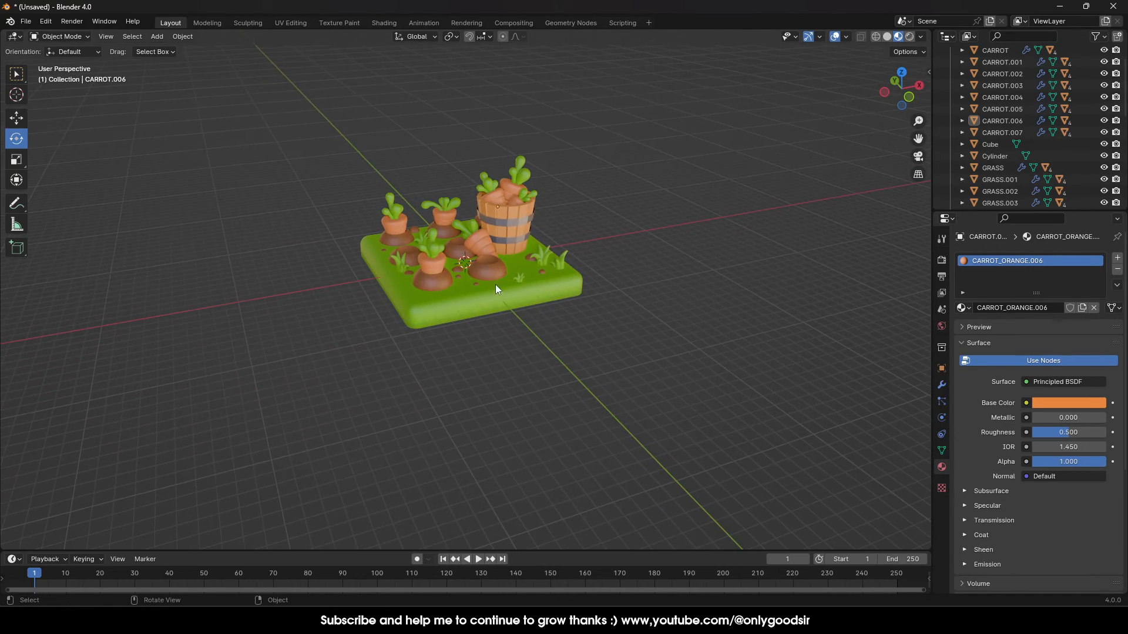
scroll(524, 335, "up", 1)
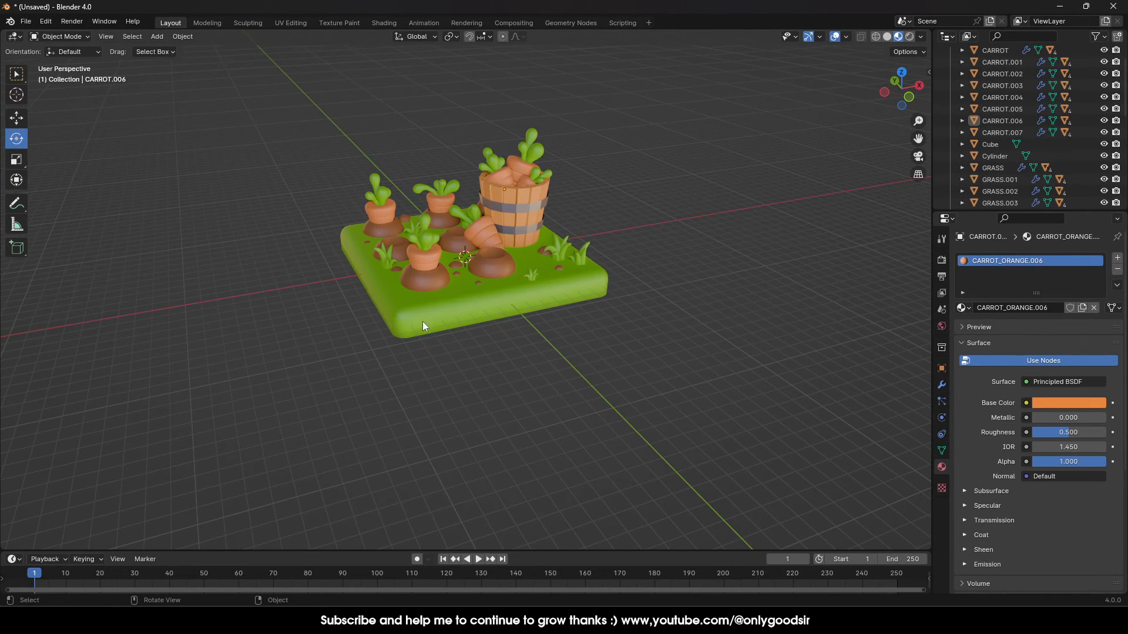
left_click(156, 37)
mouse_move(176, 49)
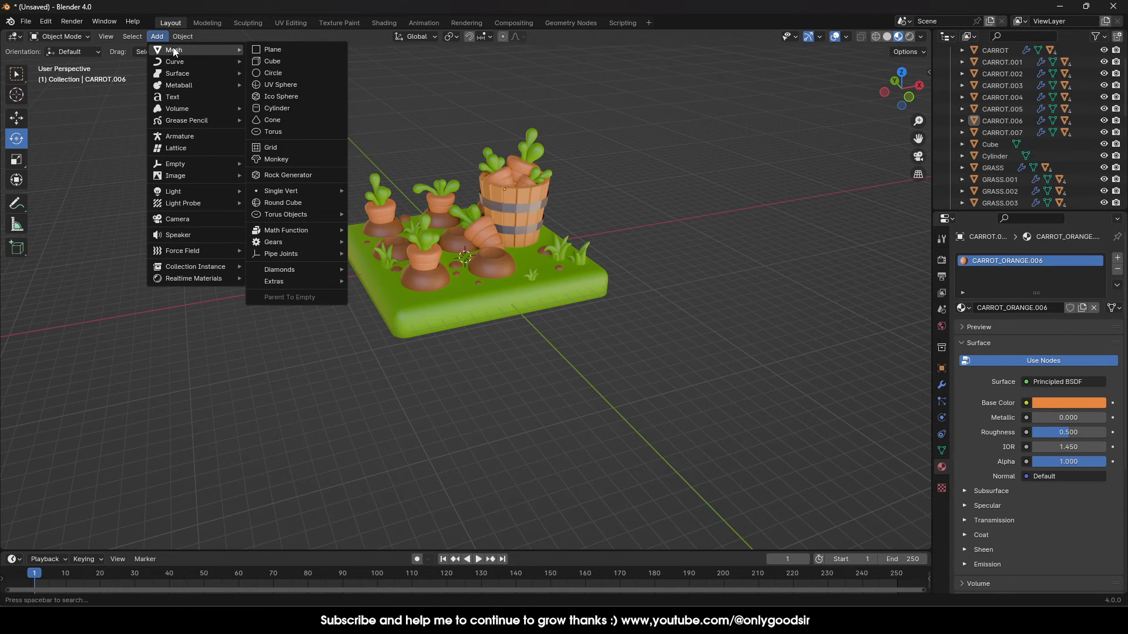
left_click(271, 48)
key("s")
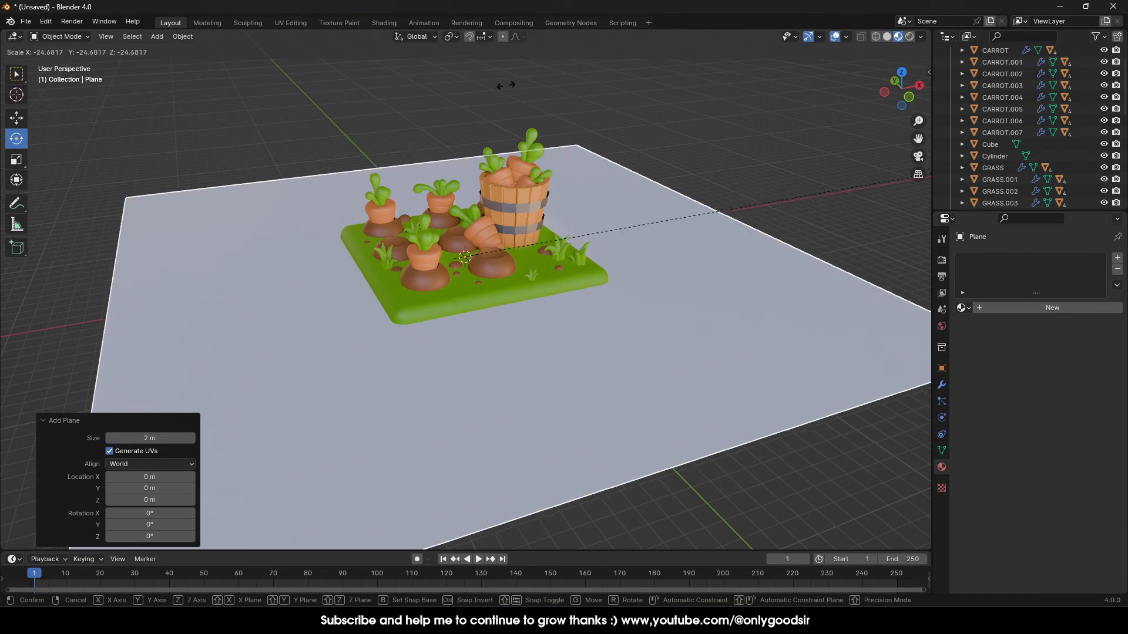
left_click(732, 120)
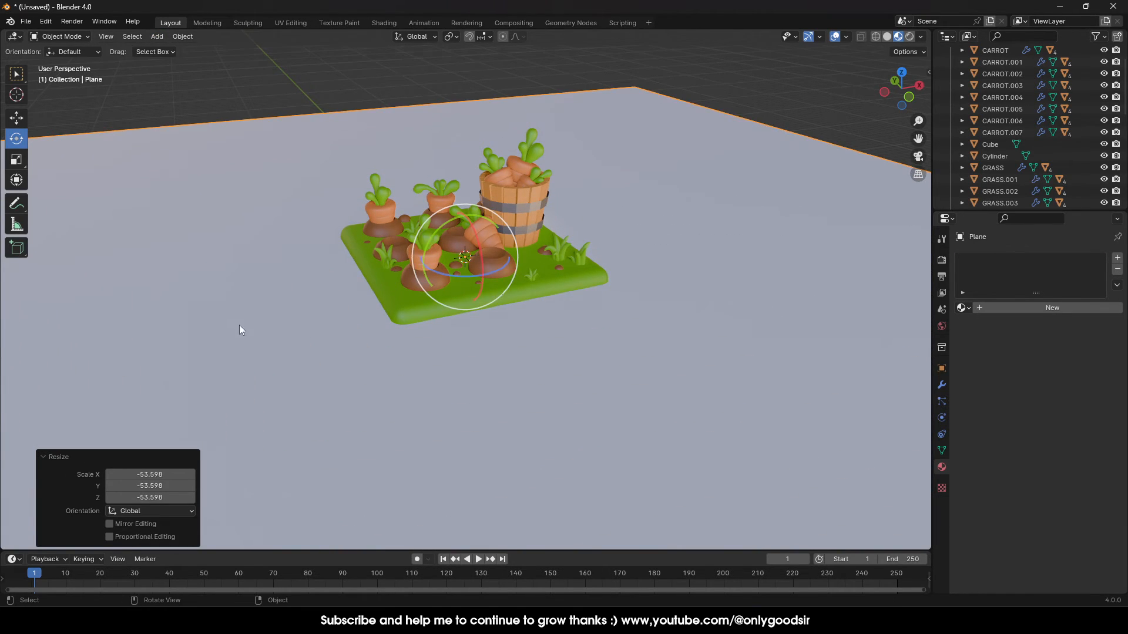
key("s")
left_click(189, 305)
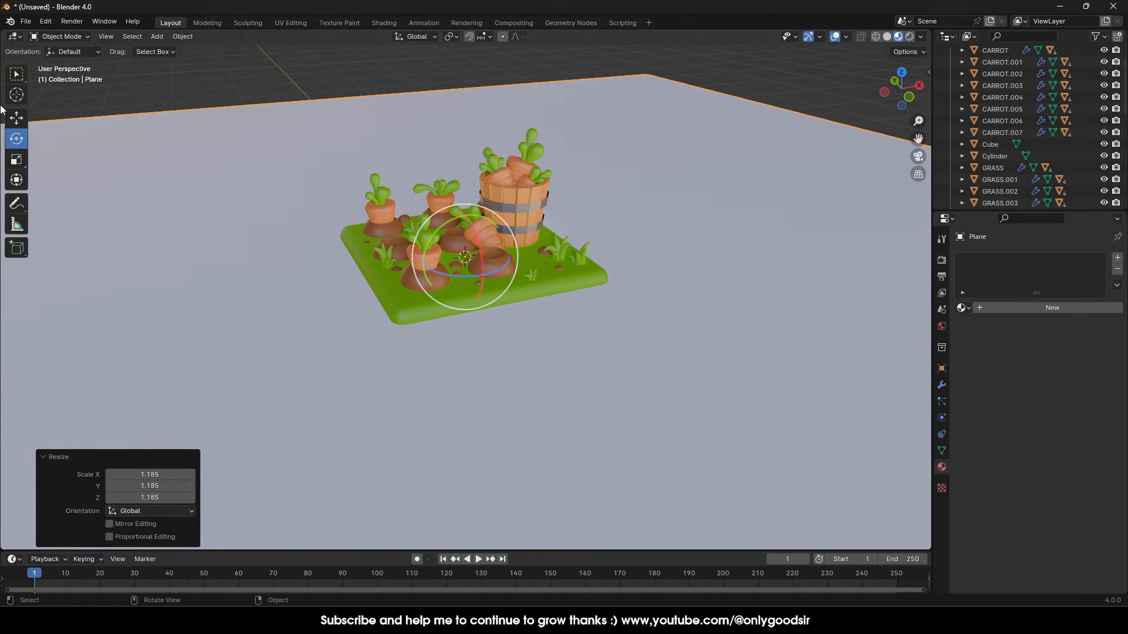
Lower the ground plane 1.2 m to the base of the grass block and enlarge it further
left_click(18, 122)
left_click_drag(465, 213, 465, 230)
key("s")
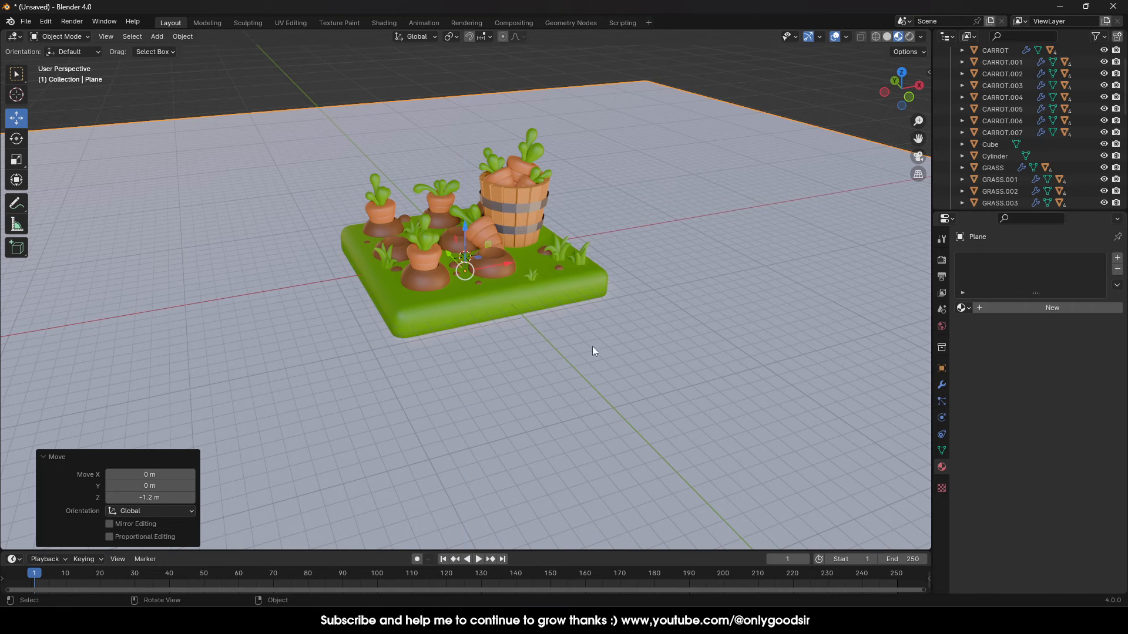
left_click(527, 313)
Give the ground plane a new material with a blue base color of hue 0.619, saturation 0.979 and value 0.801
left_click(1042, 308)
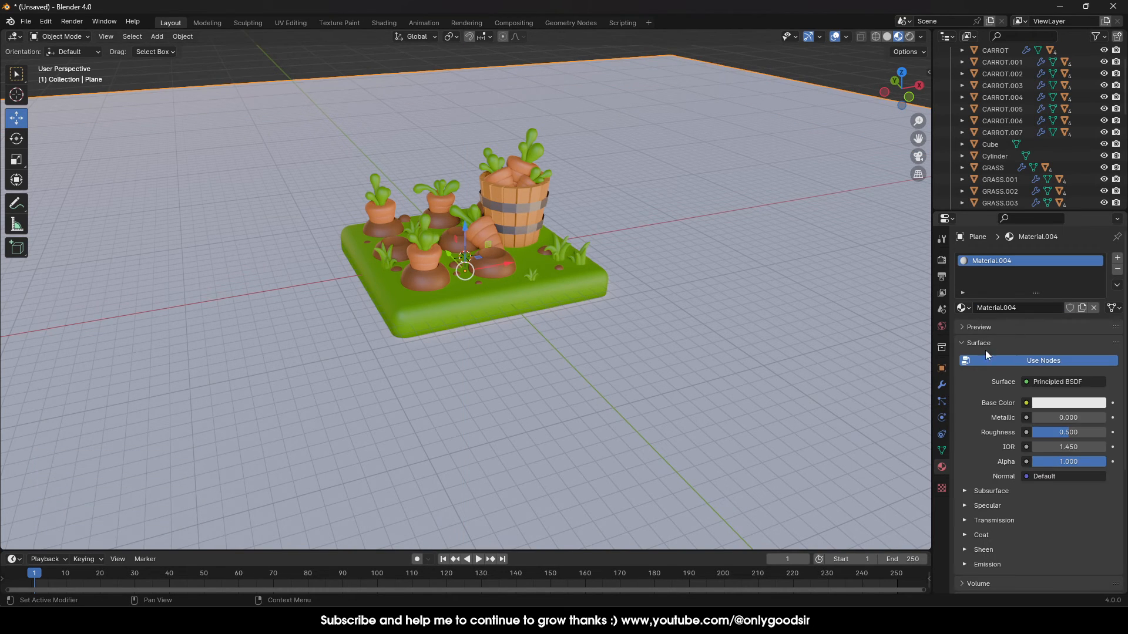
left_click(1058, 404)
left_click_drag(1050, 246, 1055, 234)
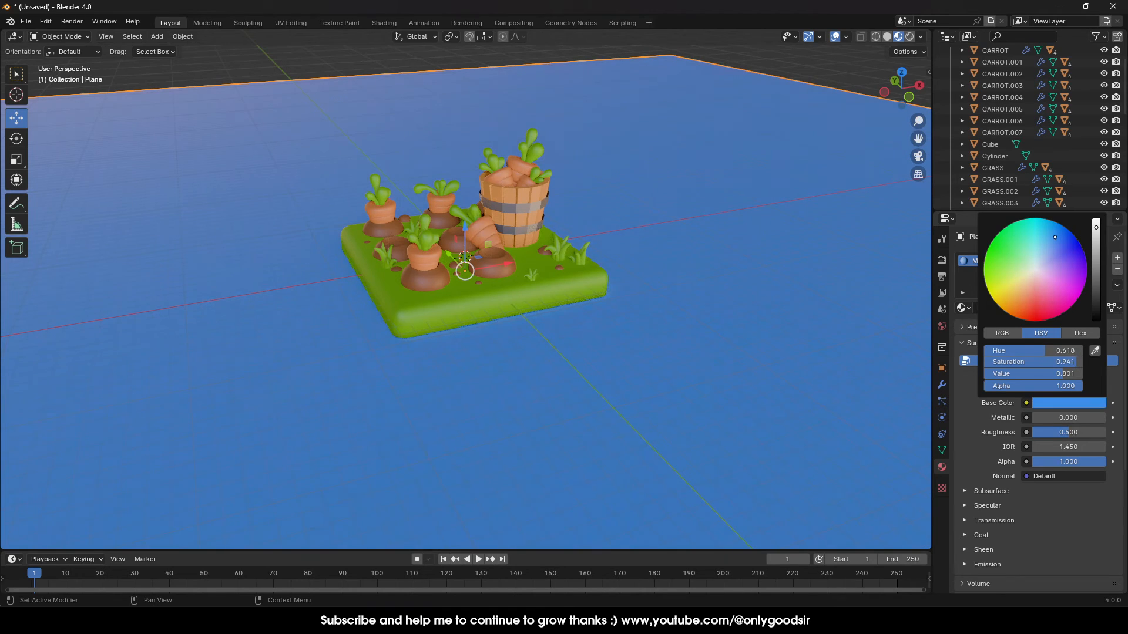
left_click_drag(1056, 234, 1057, 233)
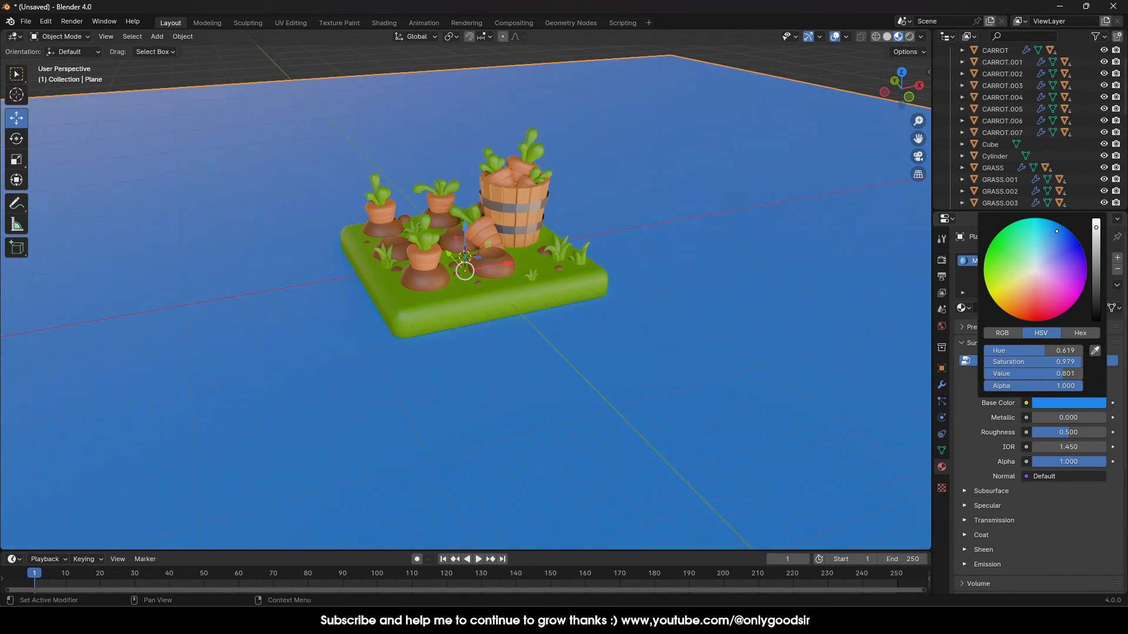
Split the 3D viewport vertically into two side-by-side views of the garden
middle_click_drag(665, 191, 636, 260)
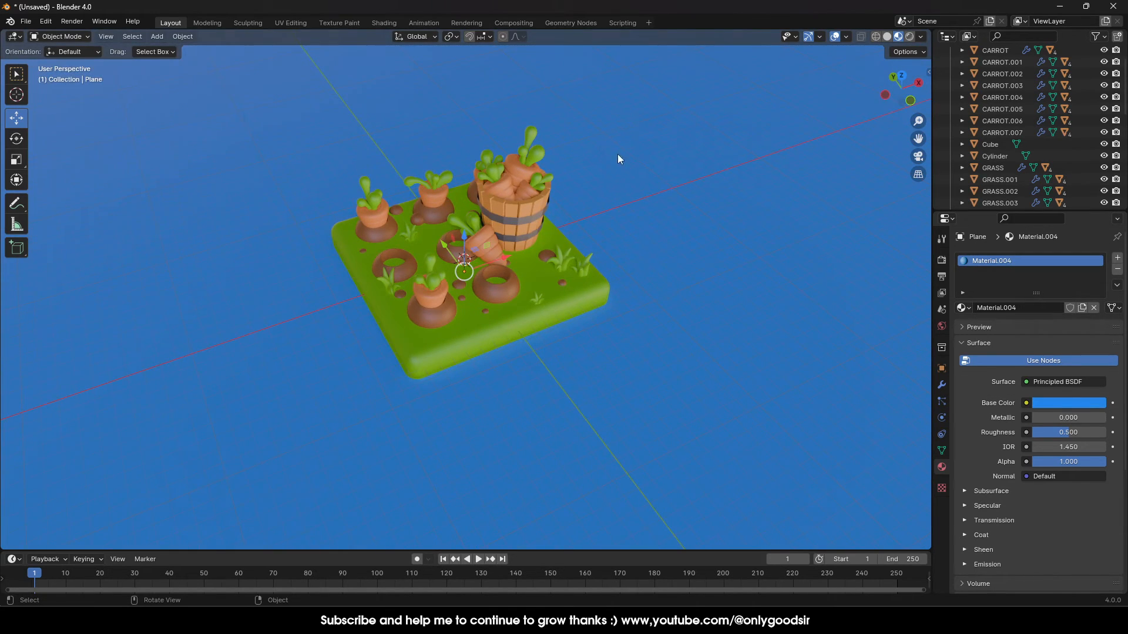
scroll(594, 246, "down", 4)
right_click(932, 198)
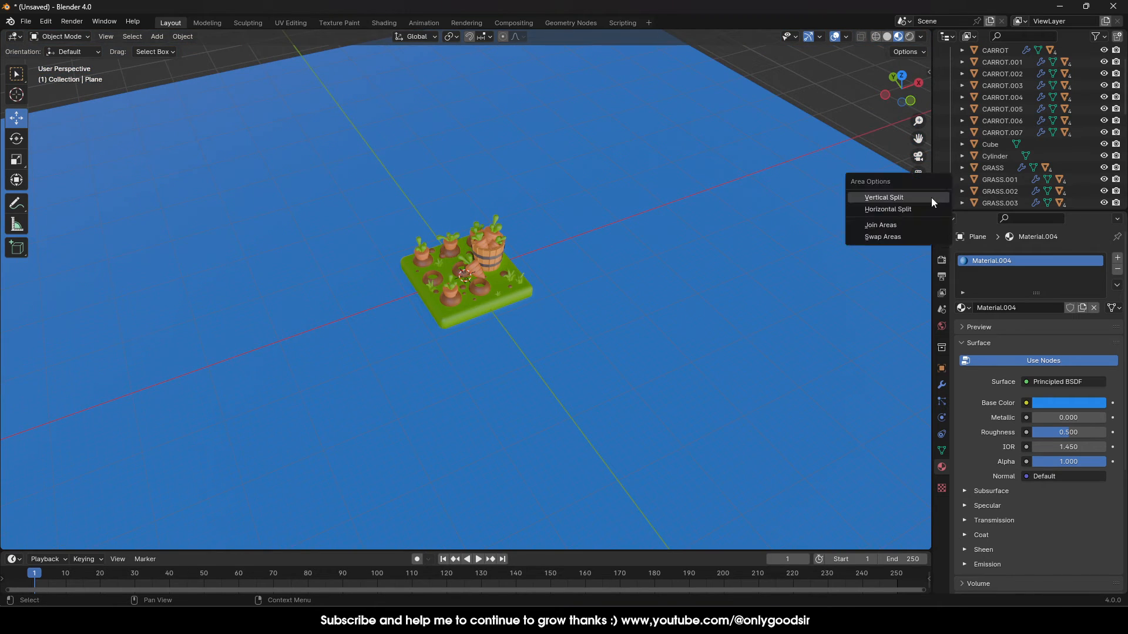
left_click(884, 198)
left_click(519, 228)
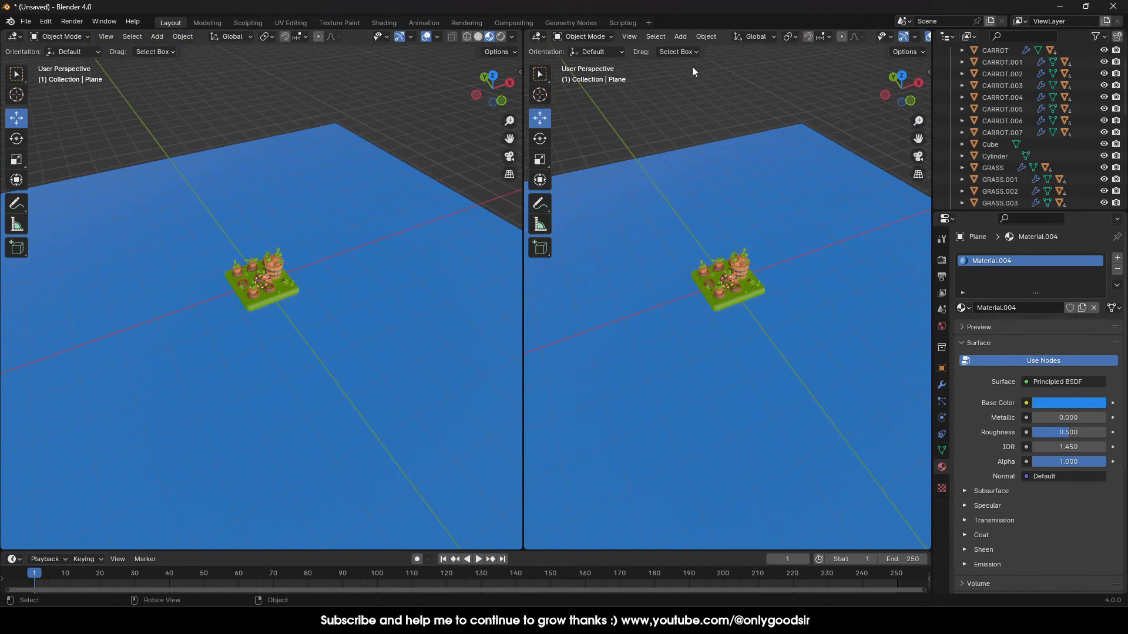
Add a camera and move it out to the side of the garden, ending with a 5.4897 m X and 5.444 m Y shift
left_click(680, 37)
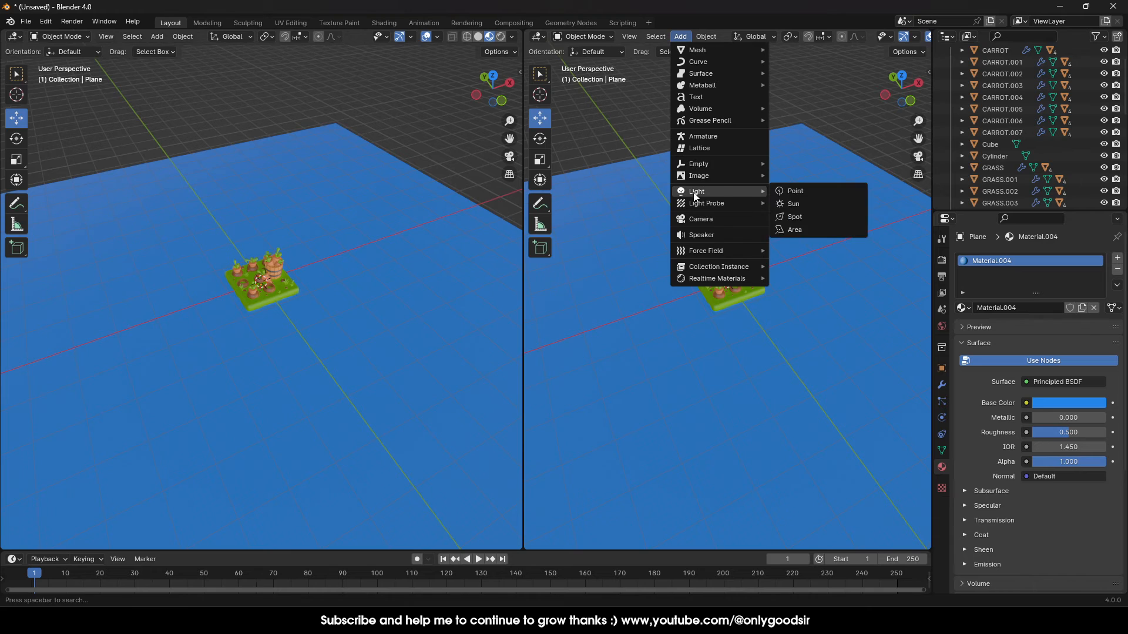
left_click(699, 219)
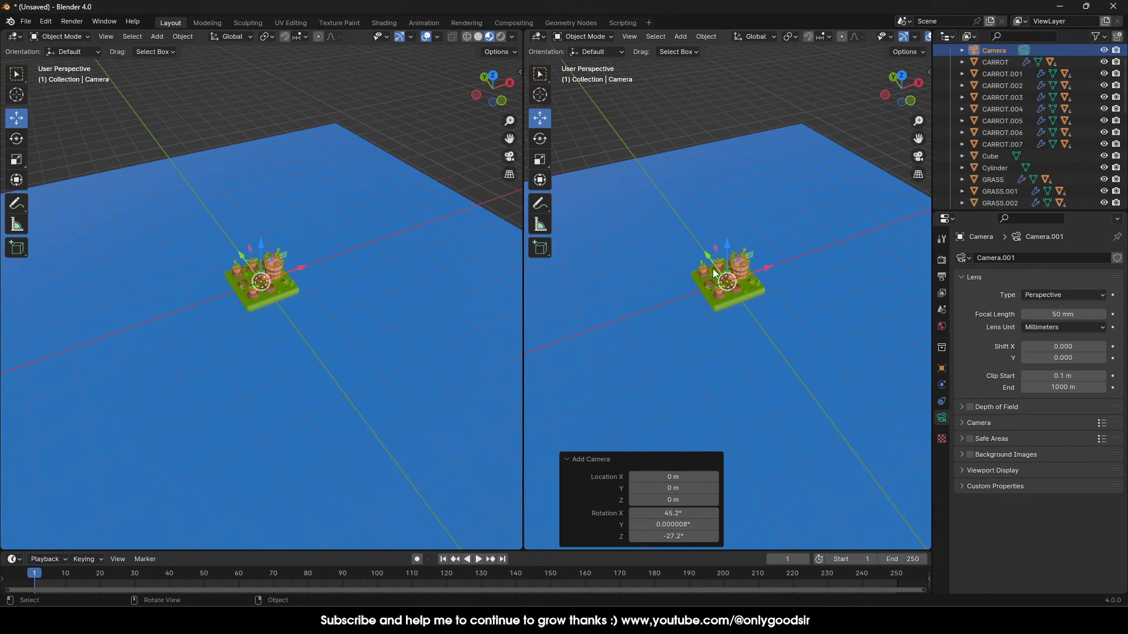
left_click_drag(714, 273, 716, 260)
left_click_drag(764, 316, 781, 311)
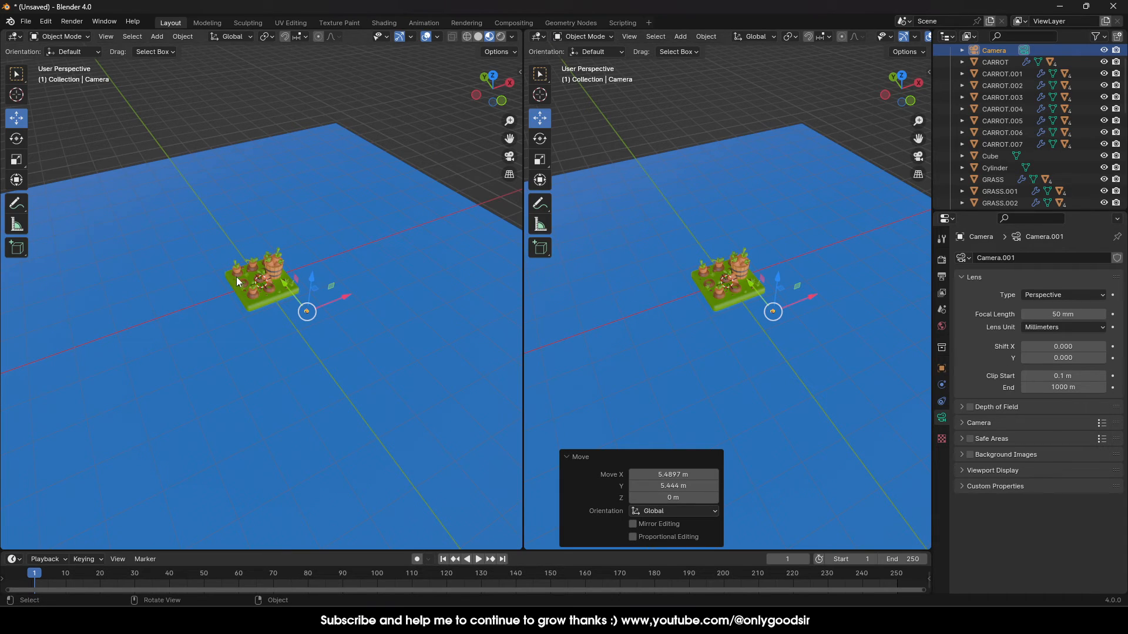
Set one viewport to a fitted camera view and hide its gizmos, overlays and tool strip
key("KP_0")
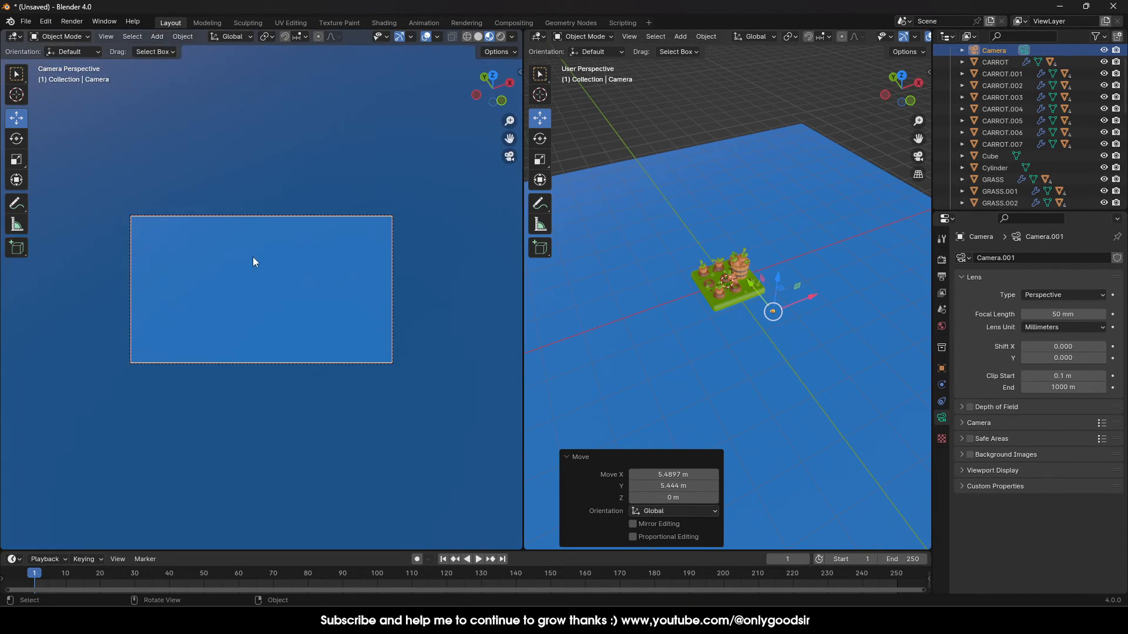
key("Home")
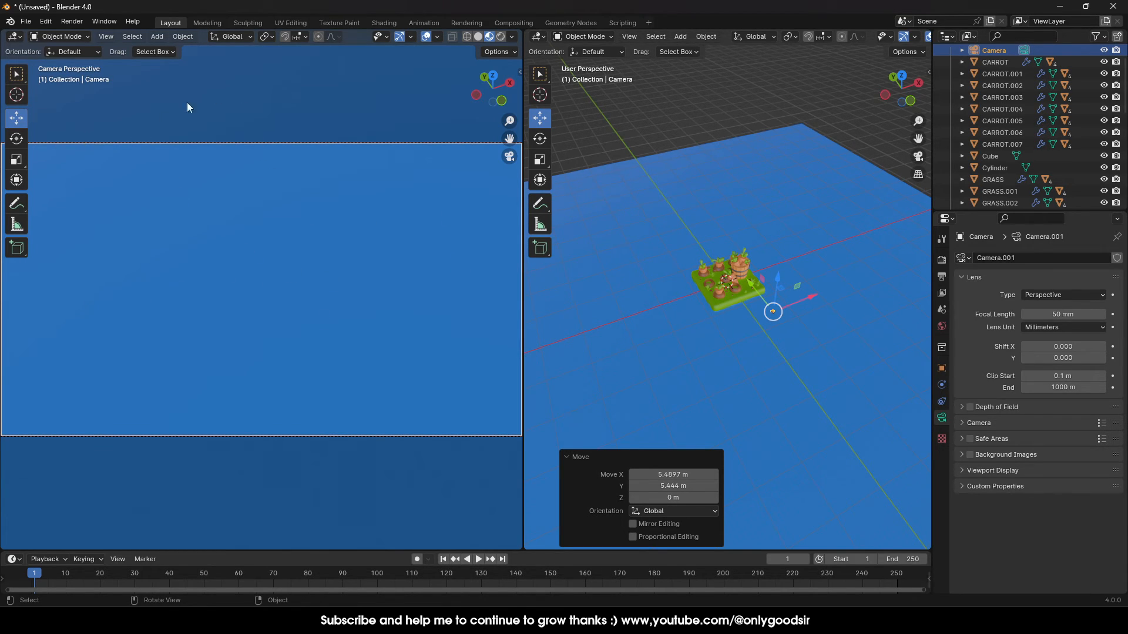
left_click(399, 36)
left_click(426, 36)
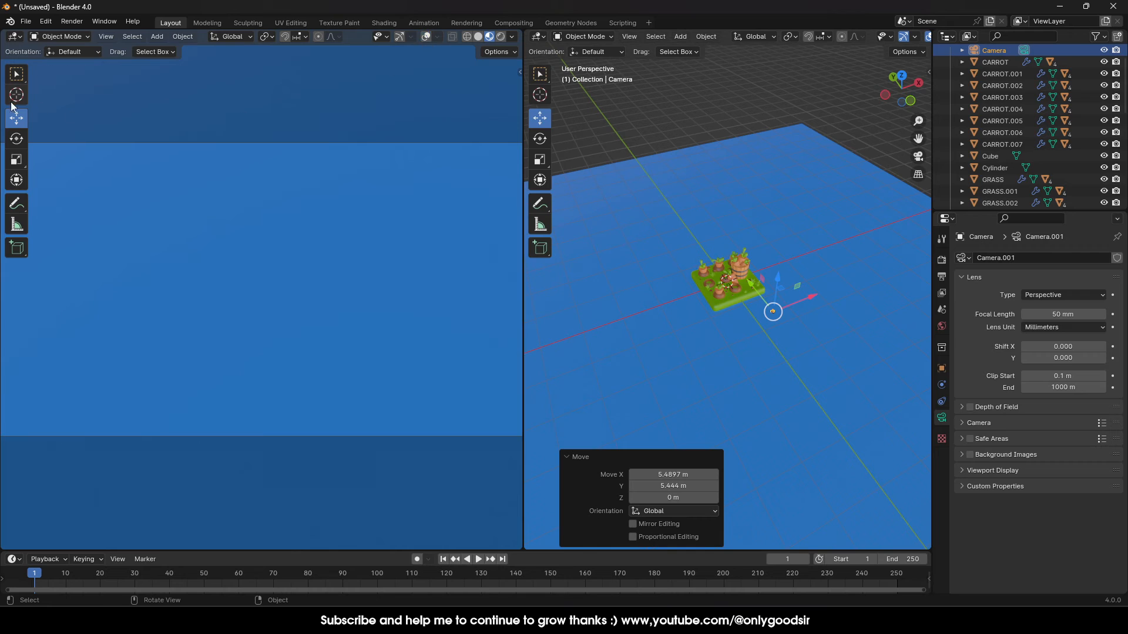
left_click_drag(28, 94, 5, 101)
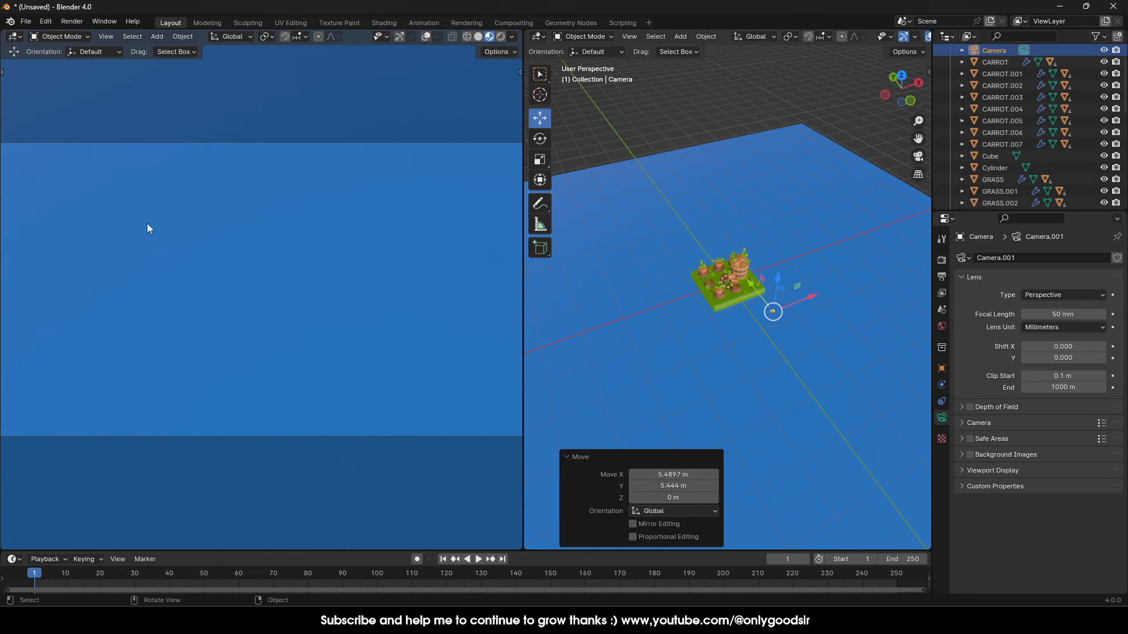
Raise the camera 12.857 m and lock the camera to the view in the camera viewport
left_click_drag(778, 277, 778, 241)
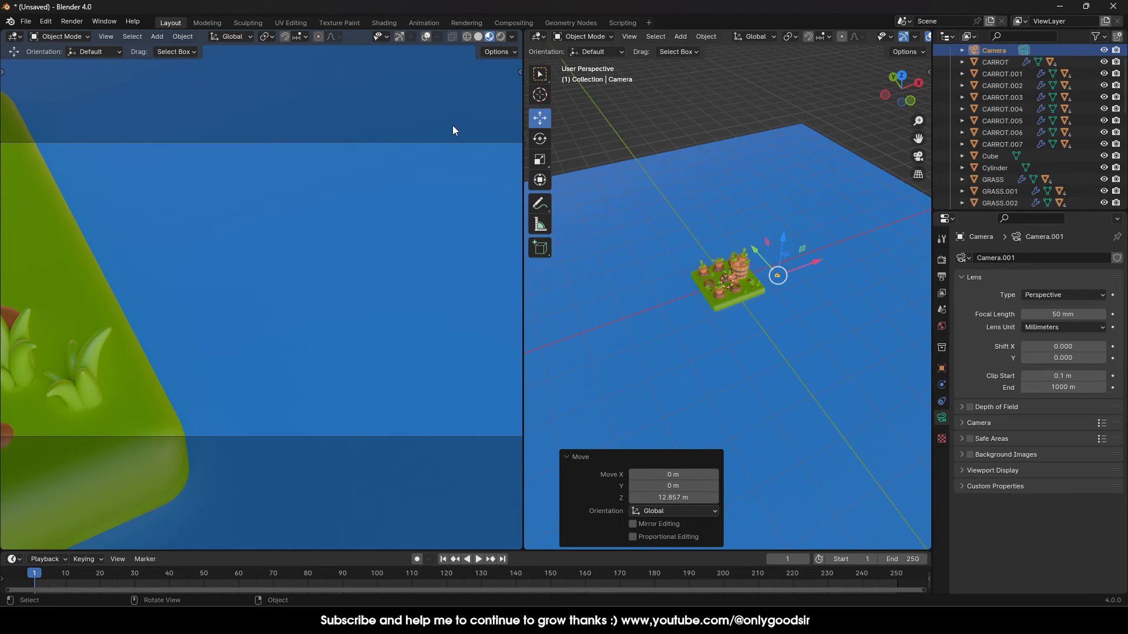
key("n")
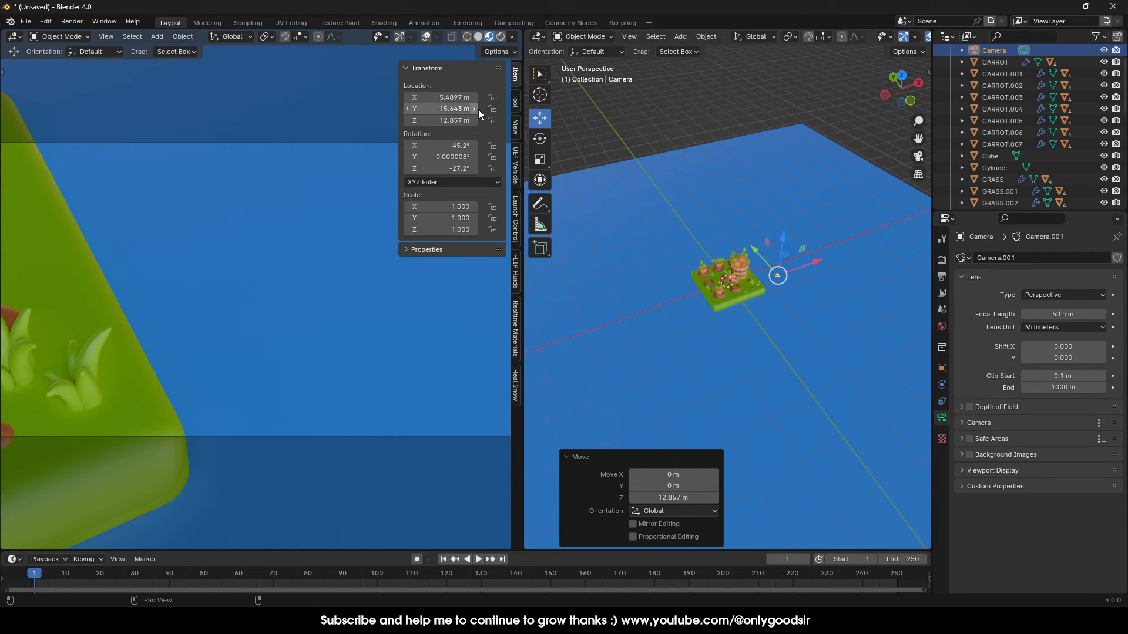
left_click(516, 126)
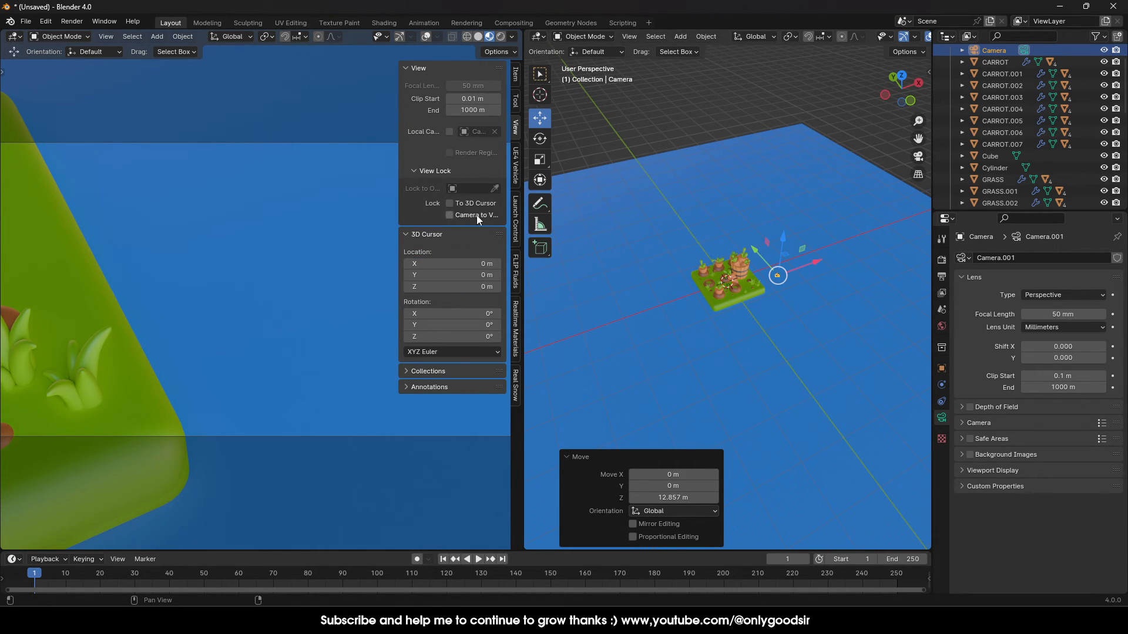
left_click(450, 216)
key("n")
Orbit and distance the locked camera so the whole carrot garden fits within the camera frame
middle_click_drag(290, 207, 263, 278)
scroll(291, 281, "down", 5)
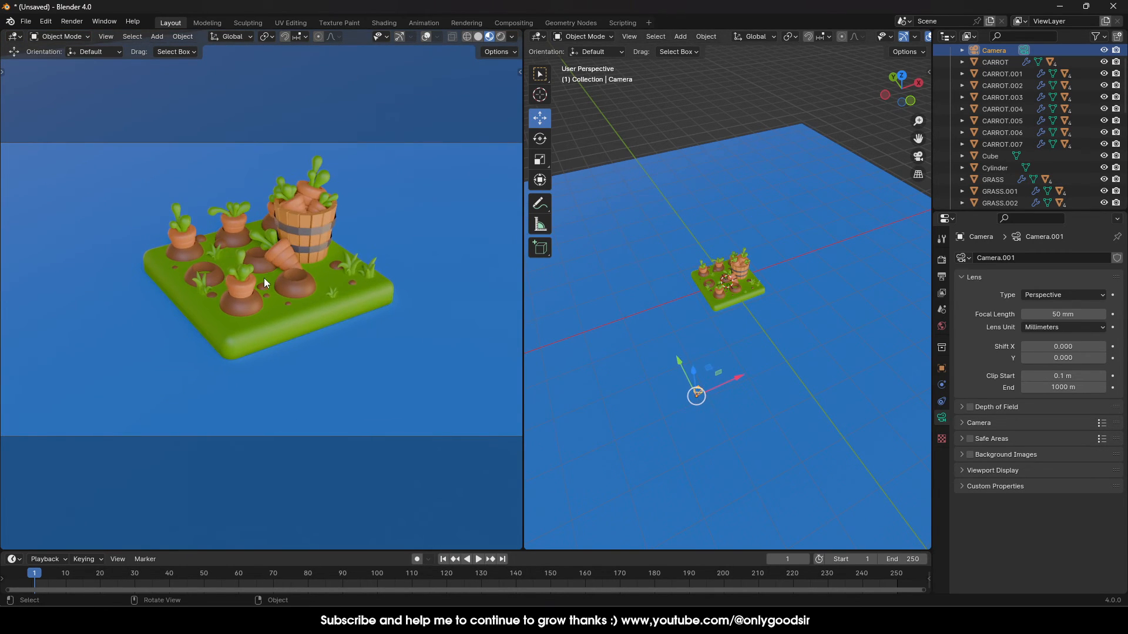
scroll(269, 274, "up", 4)
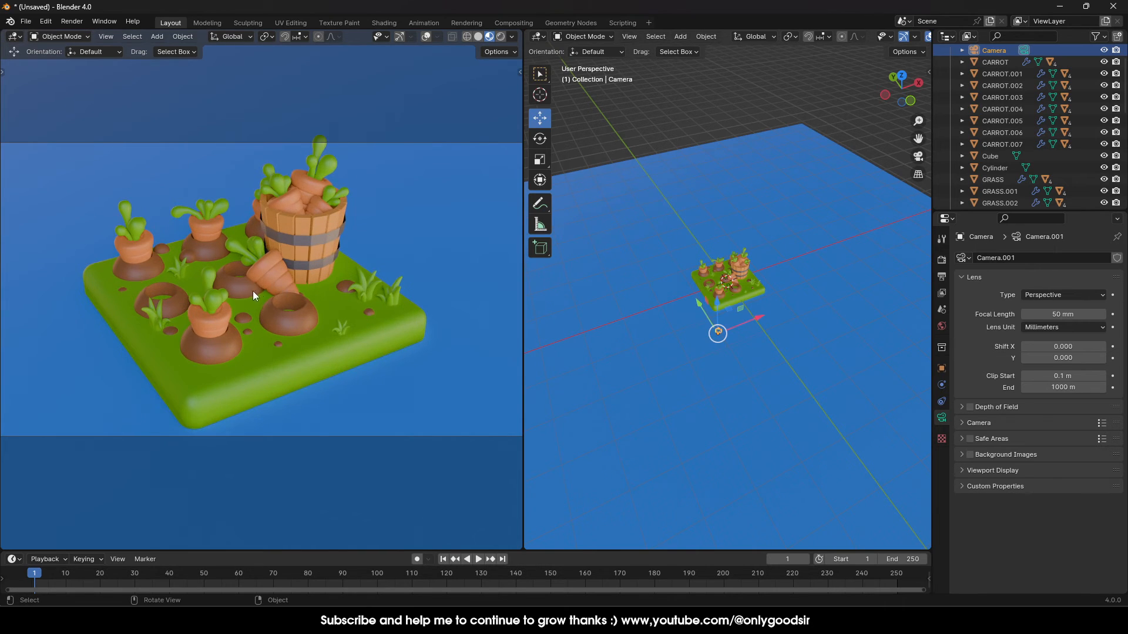
Switch the camera lens to Orthographic and set its orthographic scale to 30.200
left_click(1063, 304)
left_click(1058, 311)
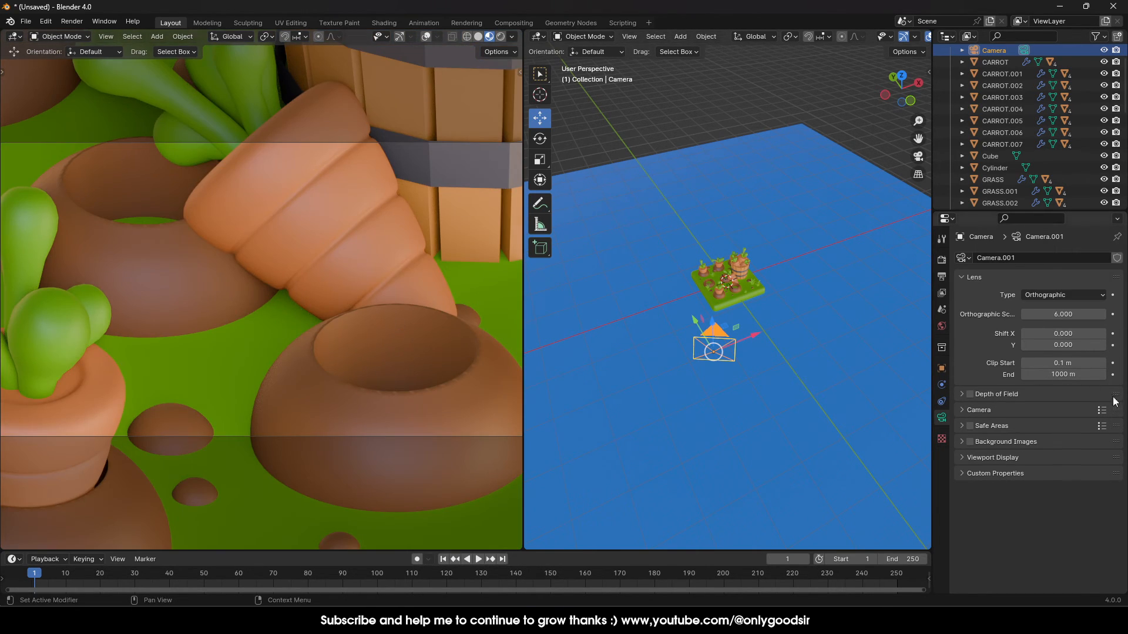
left_click_drag(1058, 314, 1121, 315)
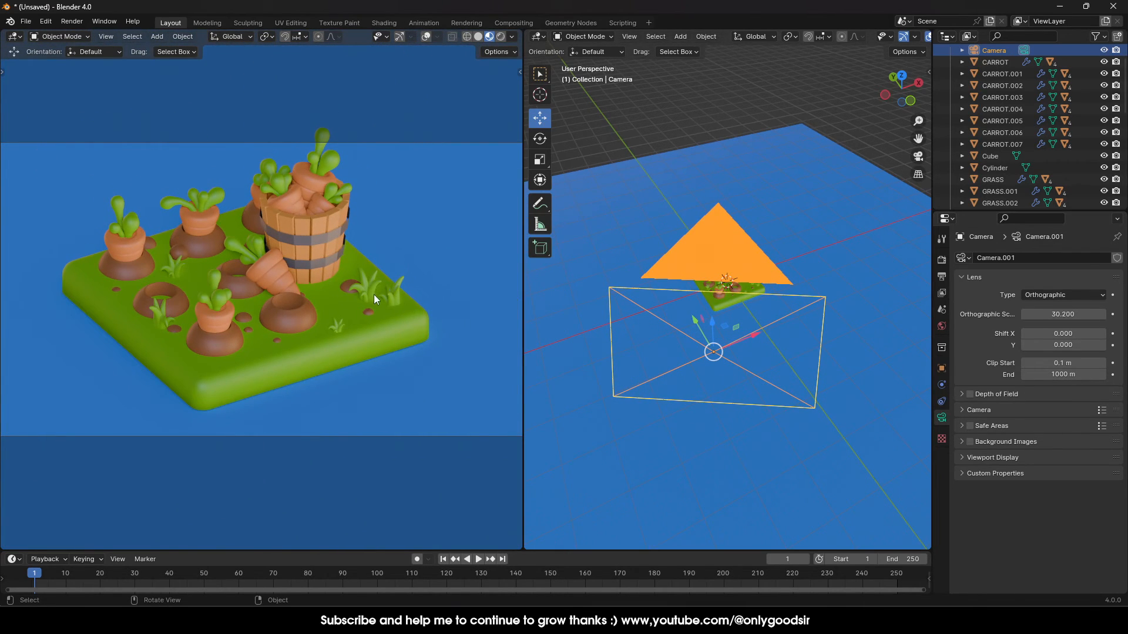
Adjust the camera angle and framing around the garden and widen the orthographic scale to 34.860
middle_click_drag(373, 294, 349, 297)
scroll(351, 299, "down", 1)
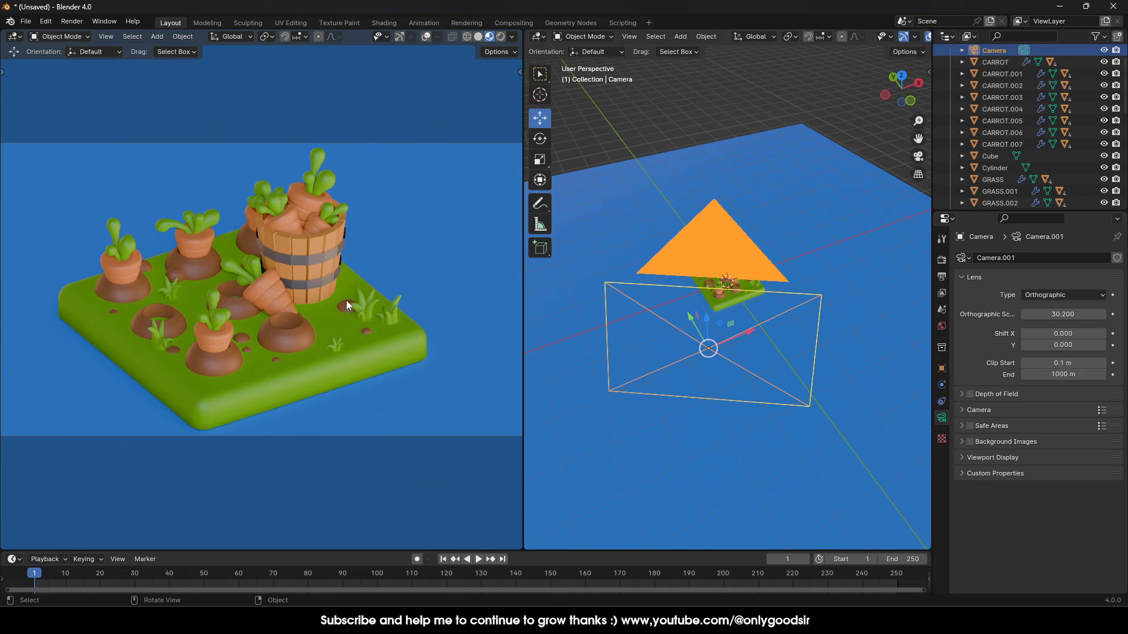
mouse_move(321, 303)
middle_mouse_down("shift")
mouse_move(326, 288)
mouse_move(319, 294)
middle_mouse_up("shift")
scroll(326, 291, "down", 1)
scroll(326, 292, "up", 1)
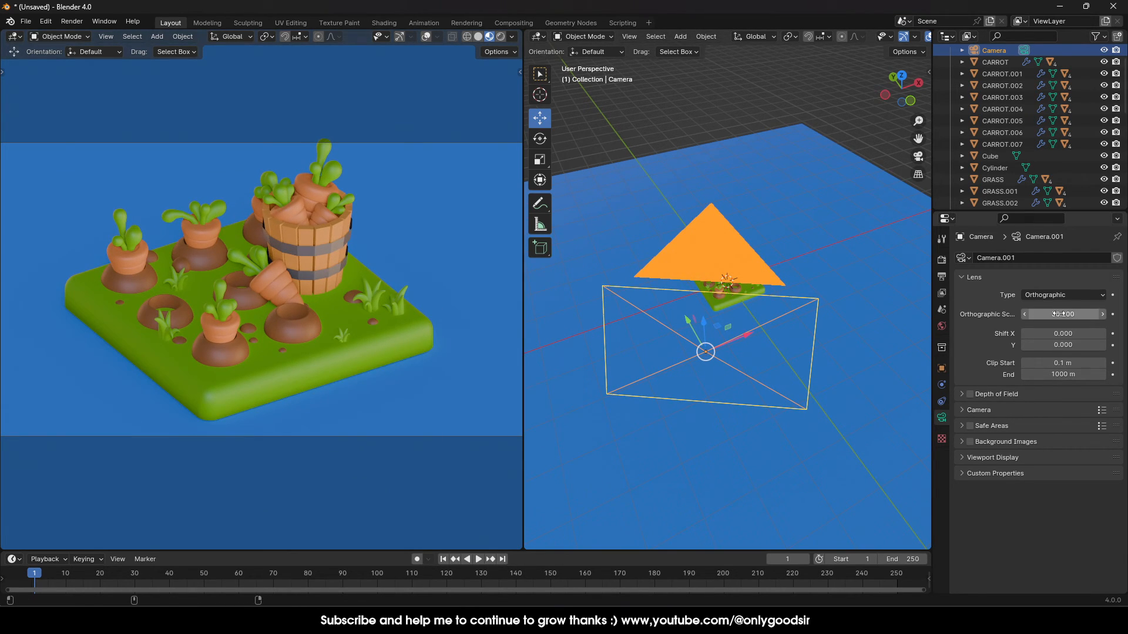
left_click_drag(1058, 314, 1090, 314)
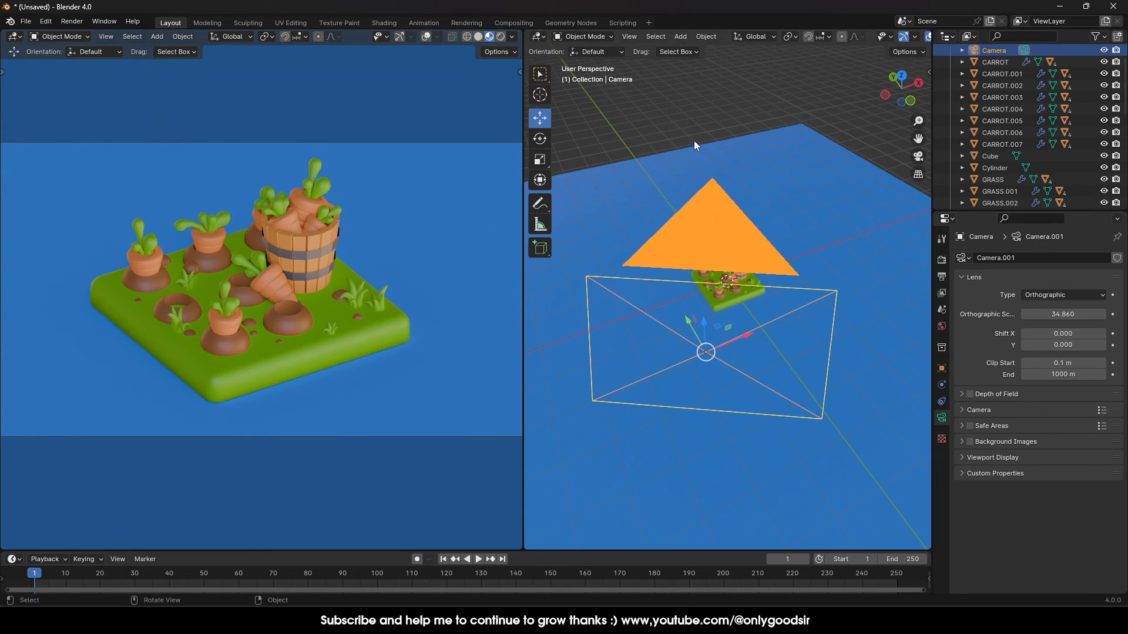
Add an area light at the scene centre and scale it by 10.670
left_click(647, 123)
left_click(680, 37)
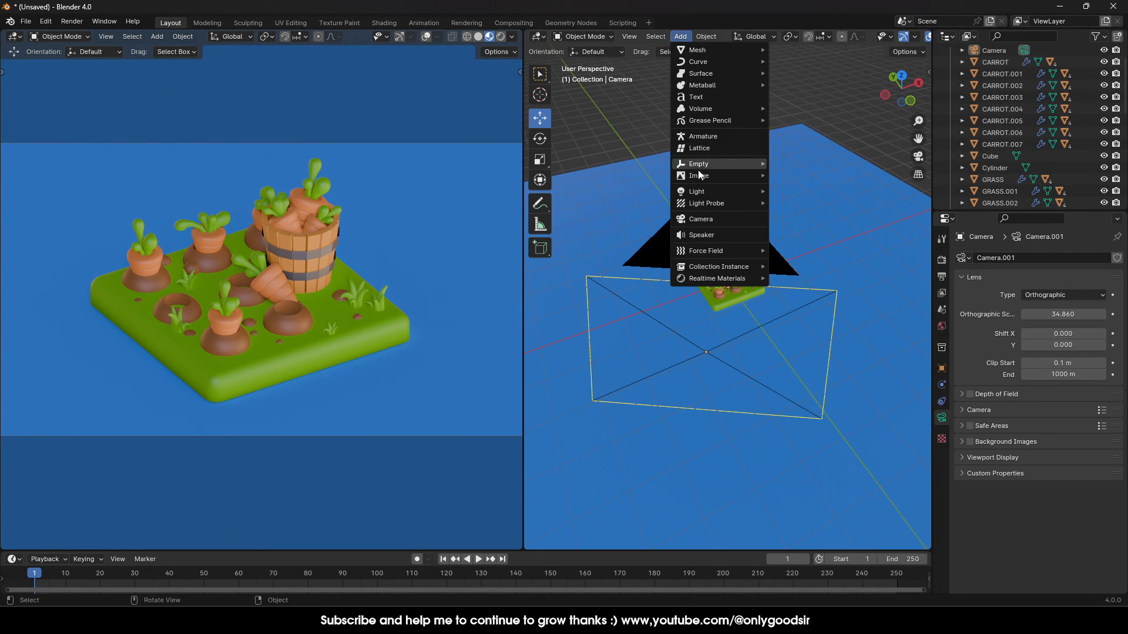
mouse_move(705, 192)
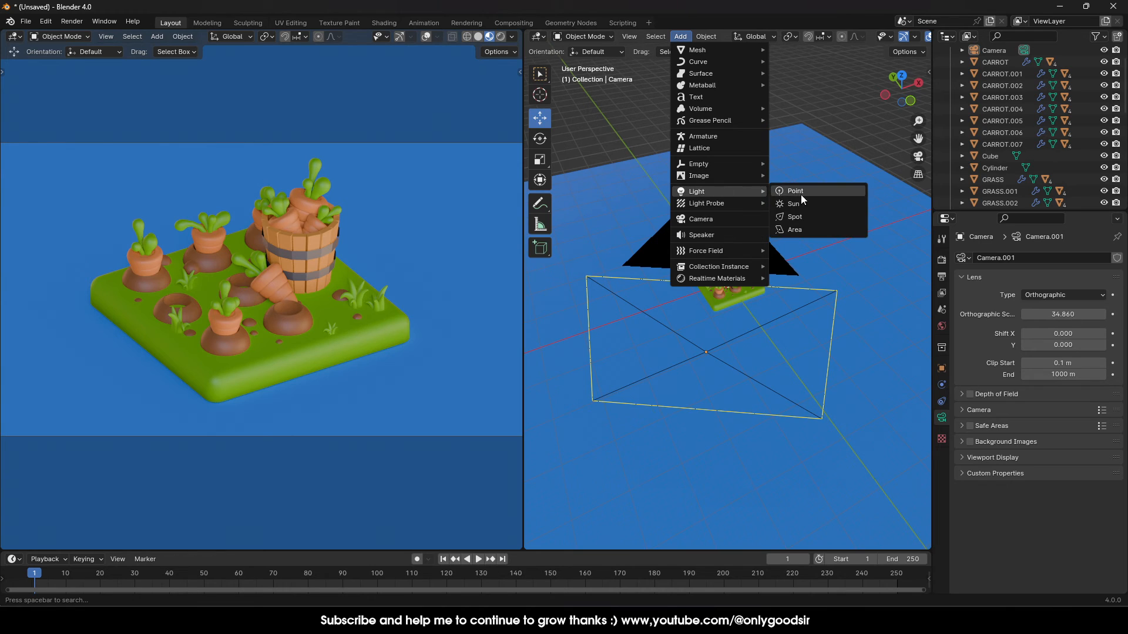
left_click(794, 231)
key("s")
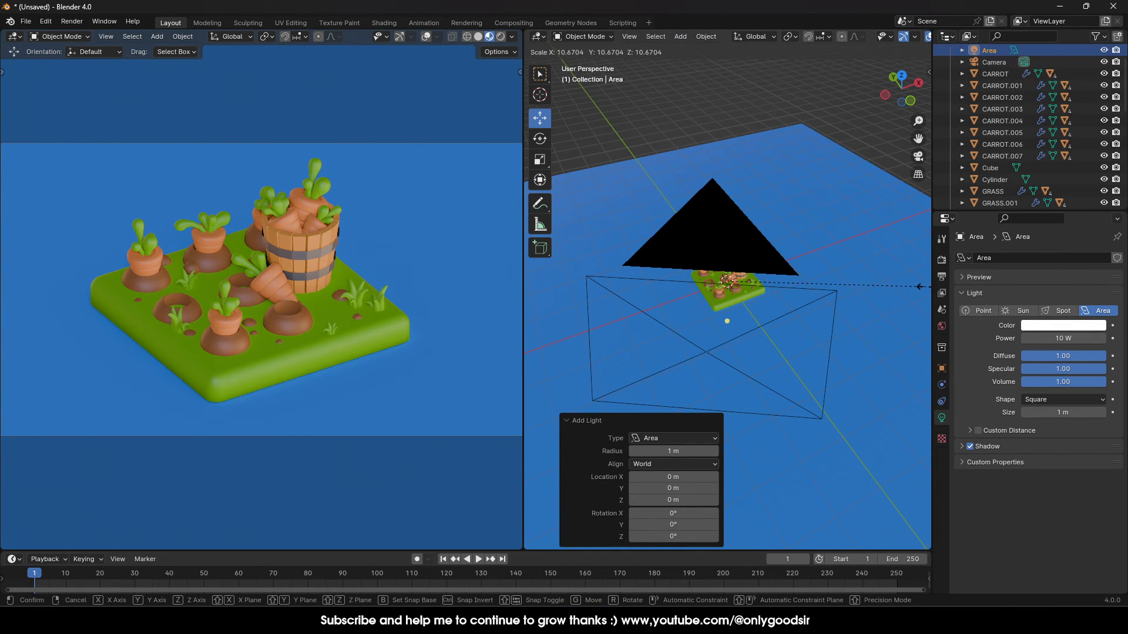
left_click(558, 143)
Raise the area light above the garden and rotate it -44.1° about the Y axis
key("g")
key("z")
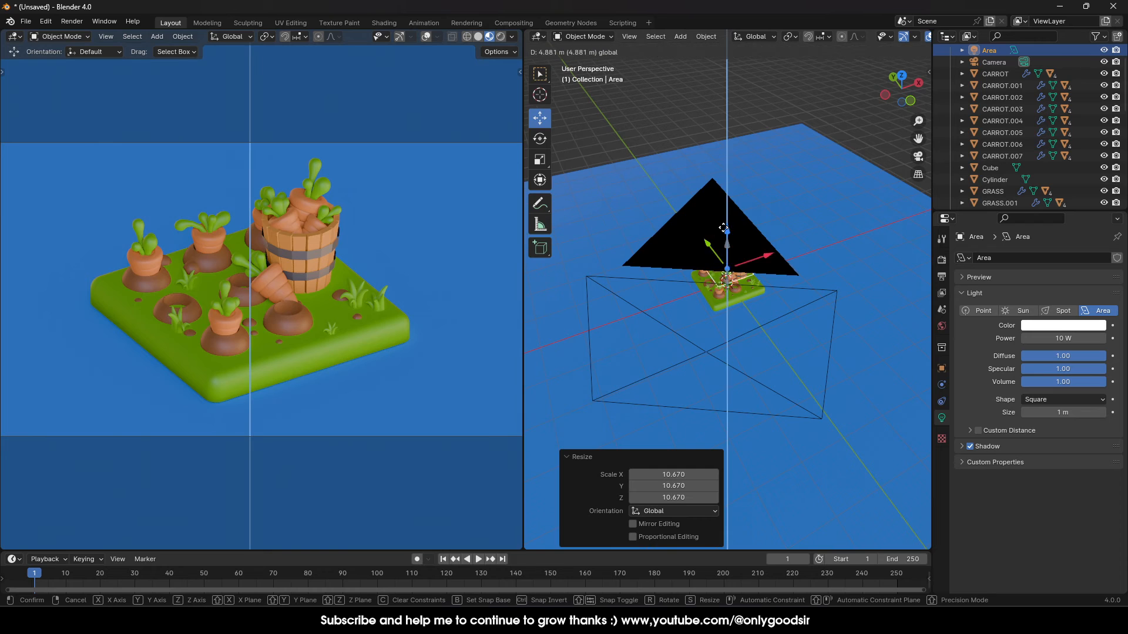
left_click(767, 203)
left_click_drag(767, 203, 655, 225)
left_click(540, 138)
Lower the area light and move it -7.1486 m along X so it sits beside the garden
middle_click_drag(708, 232, 674, 159)
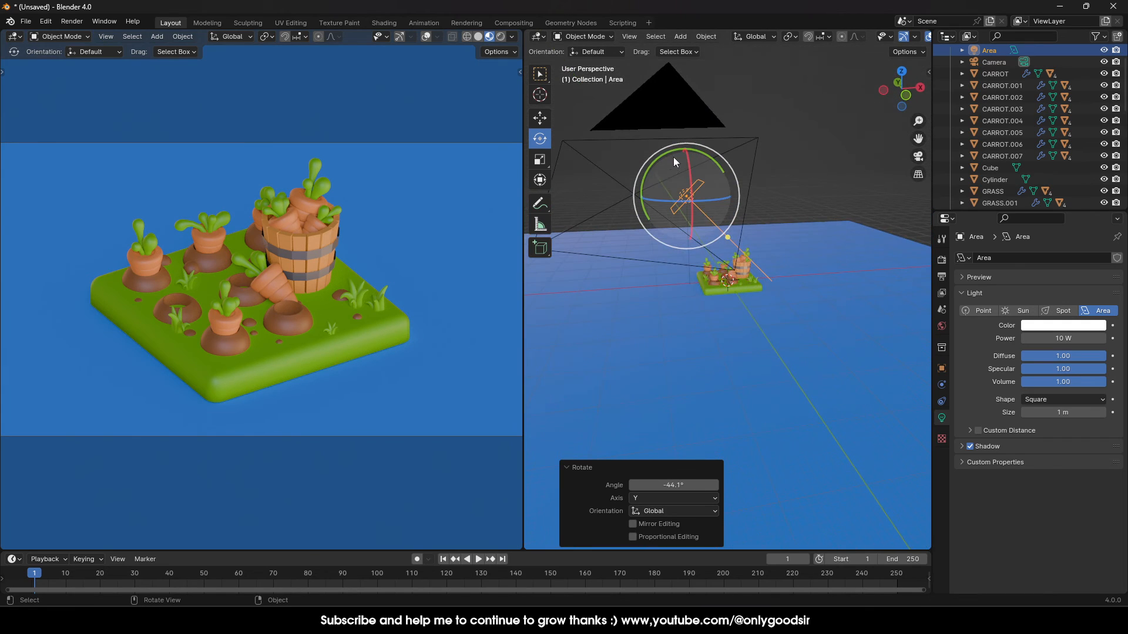
left_click(543, 118)
left_click_drag(684, 154, 685, 179)
left_click_drag(733, 219, 707, 220)
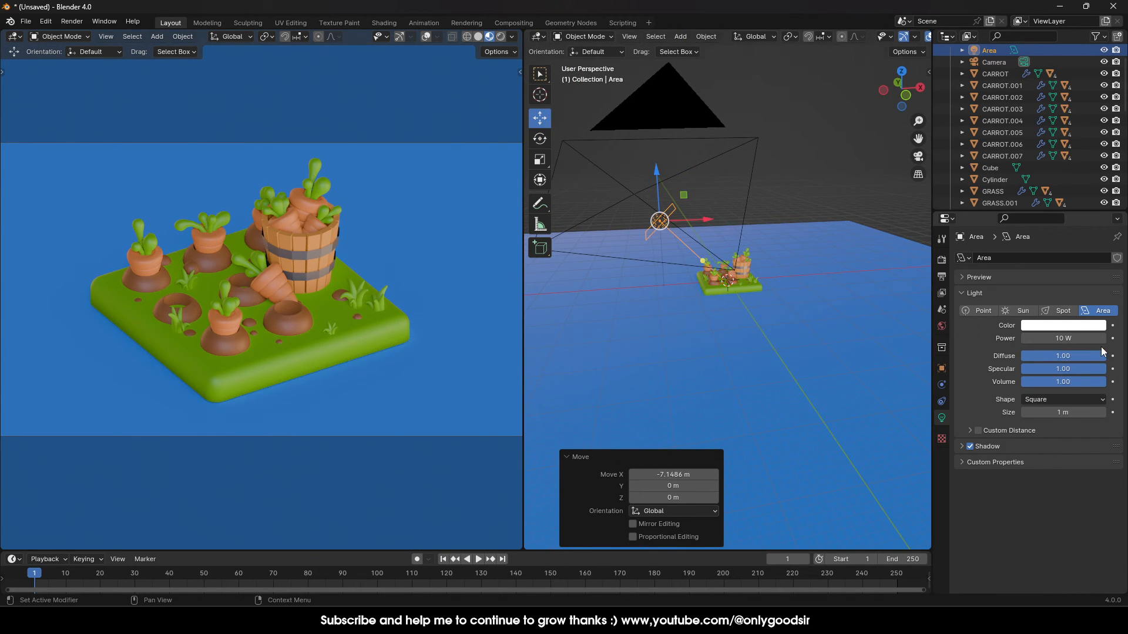
Set the area light's power to 1500 W and switch the camera viewport to rendered shading
left_click(1081, 339)
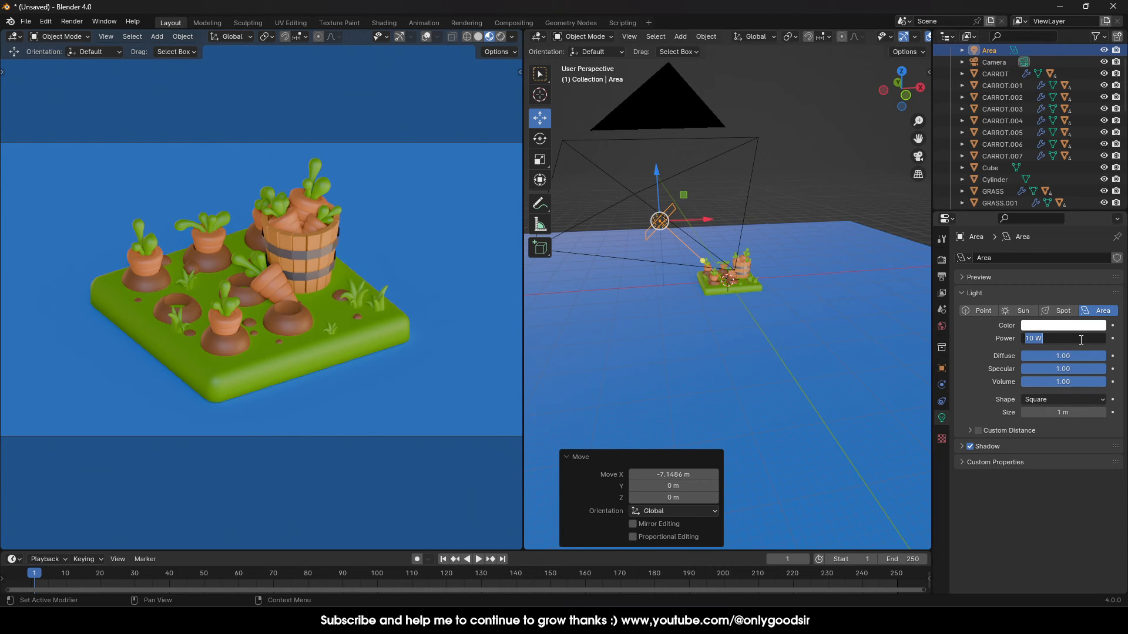
key("Return")
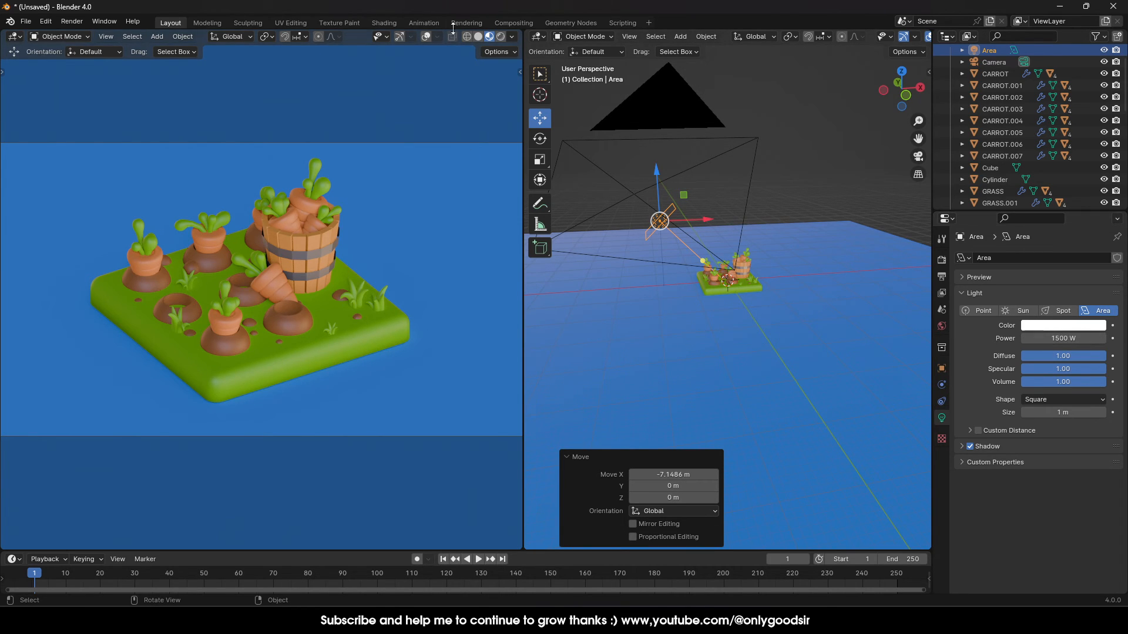
left_click(501, 37)
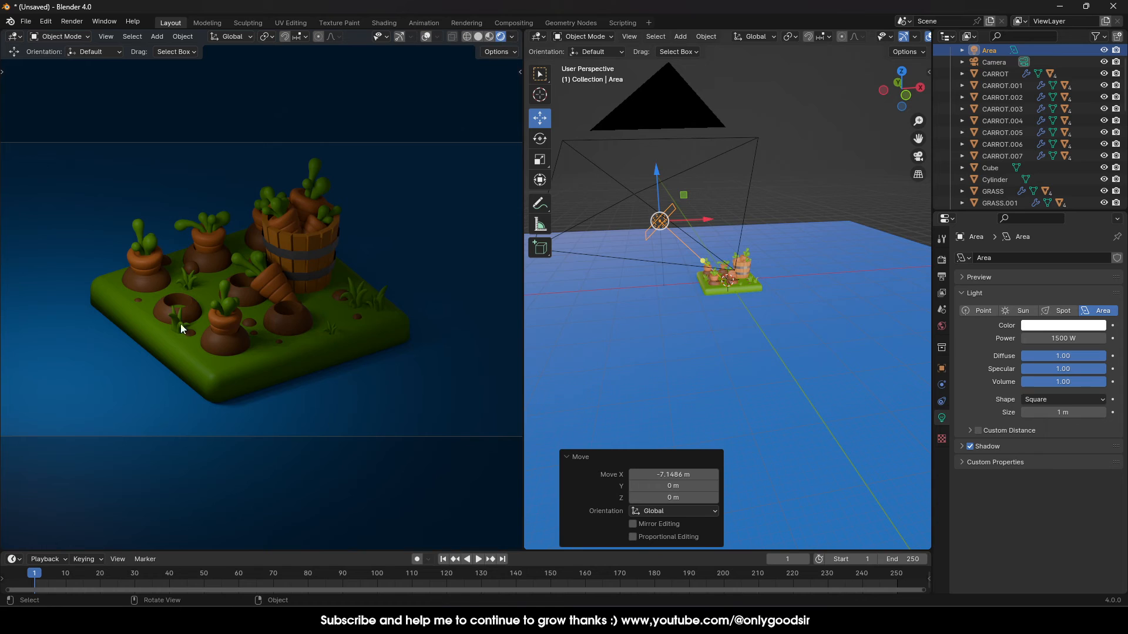
Set the area light's power to 3500 W and shift it by 0.6973 m in X, -0.37033 m in Y and -0.5701 m in Z
left_click(1058, 334)
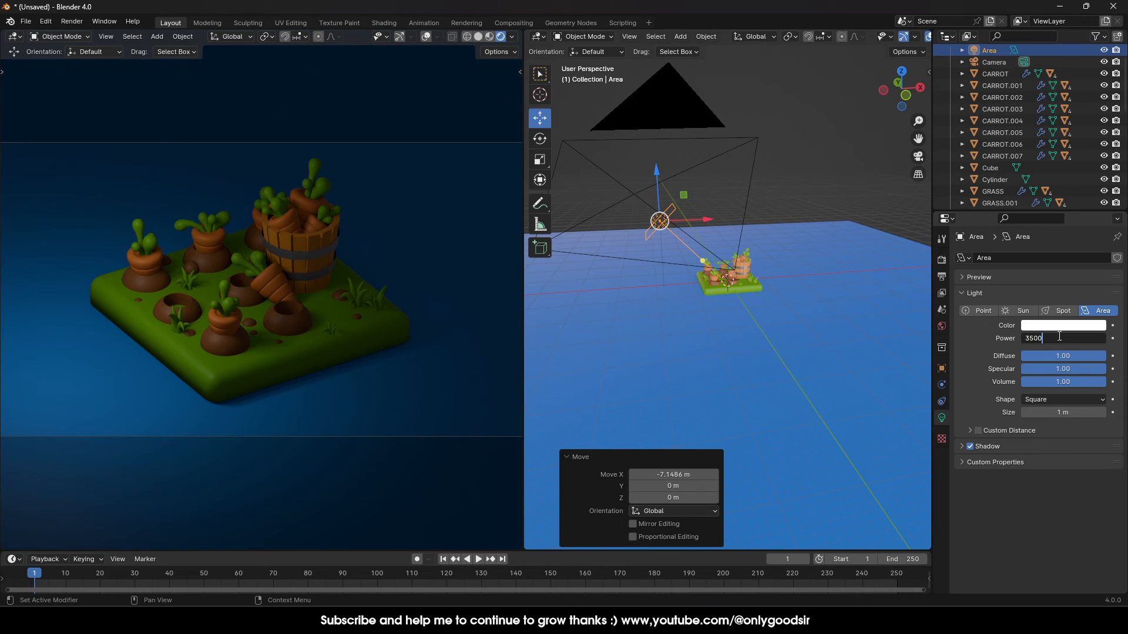
key("Return")
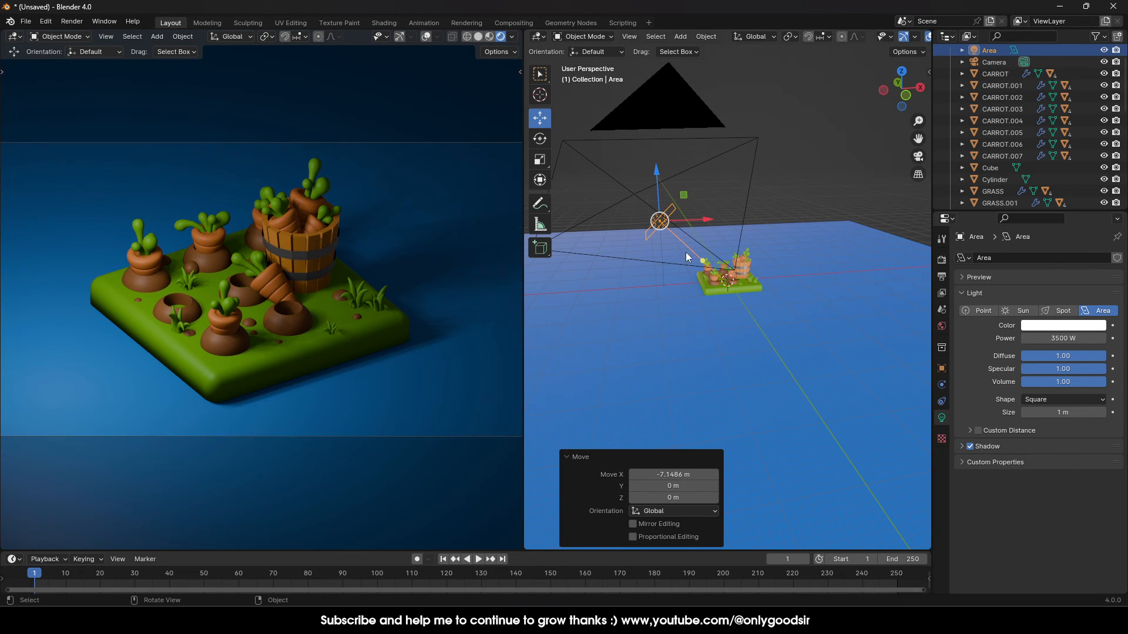
left_click_drag(660, 221, 651, 221)
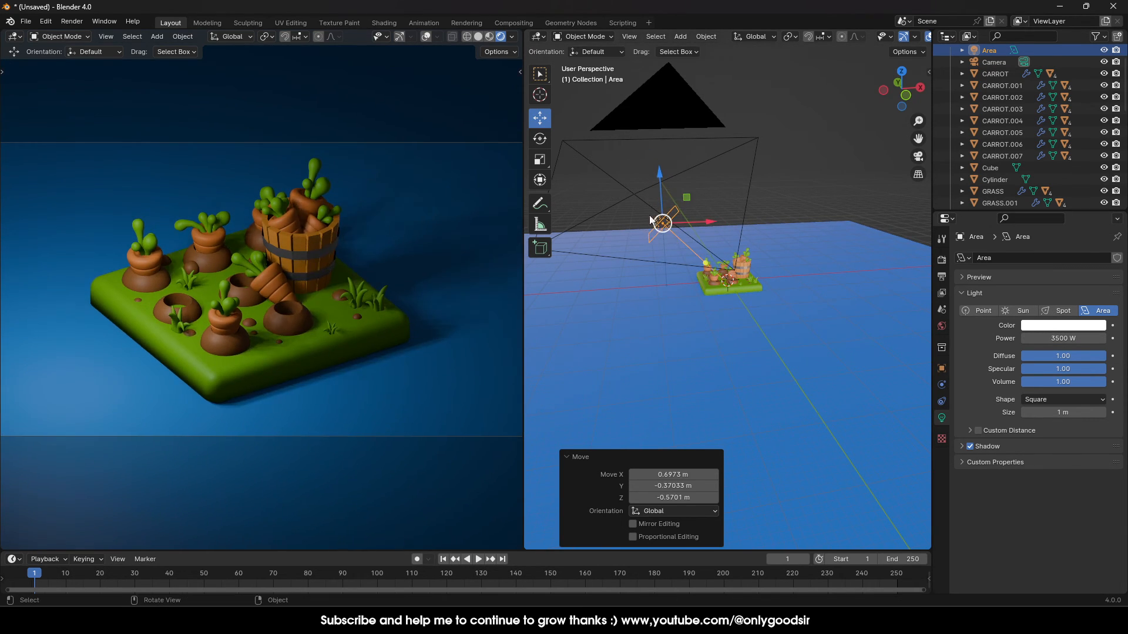
Turn off the scene world in the camera viewport's rendered shading and set the HDRI strength to 0.423 and rotation to about 167°
left_click(512, 37)
left_click(445, 107)
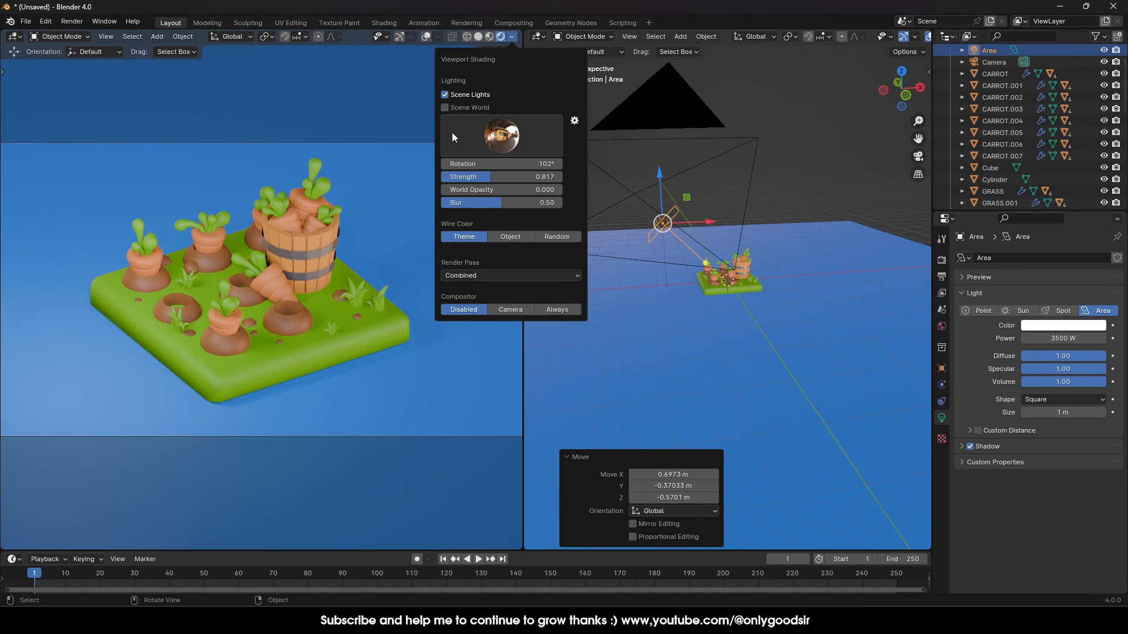
mouse_move(492, 177)
left_mouse_down()
mouse_move(471, 177)
mouse_move(512, 165)
left_mouse_up()
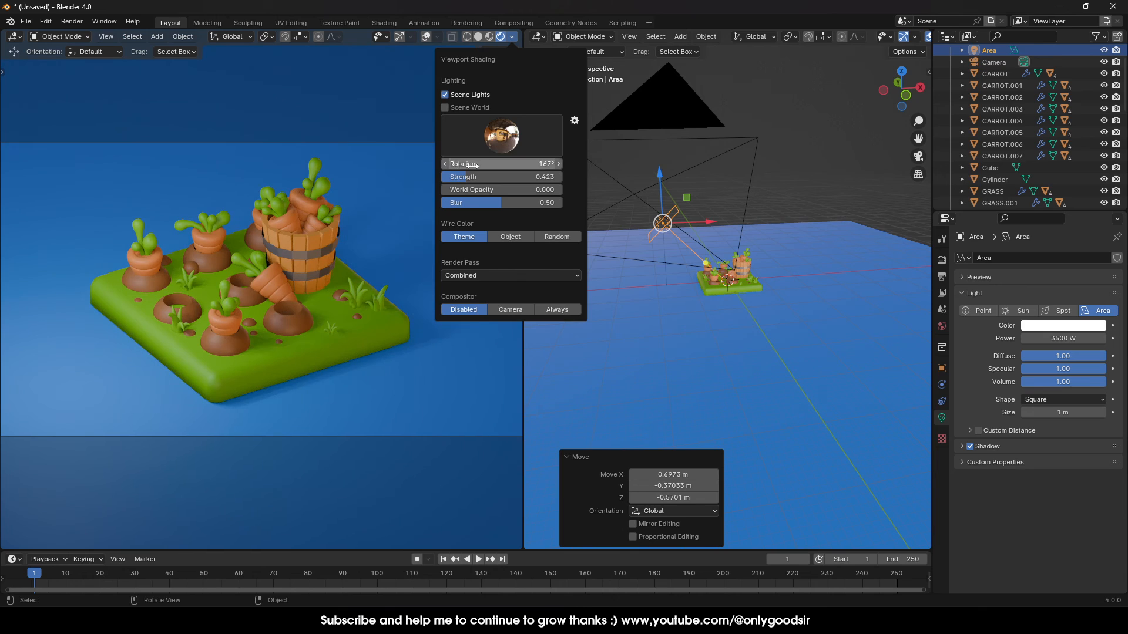
left_click(824, 157)
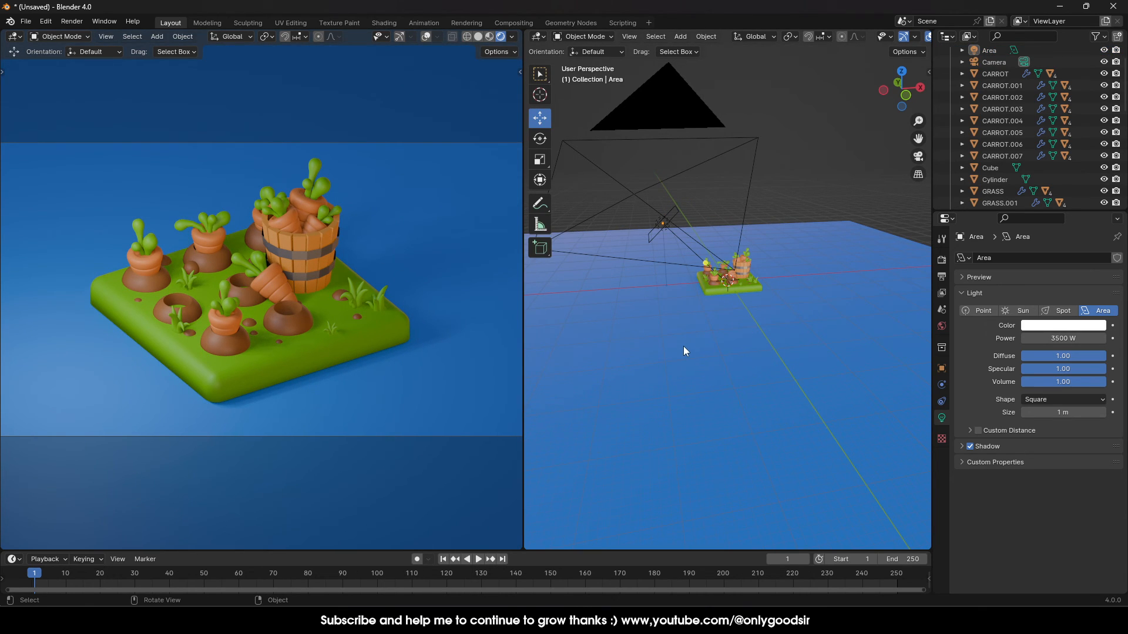
Enlarge the area light about 2.7 times and move it -2.4908 m in X, 0.005009 m in Y and -1.4253 m in Z
left_click(665, 223)
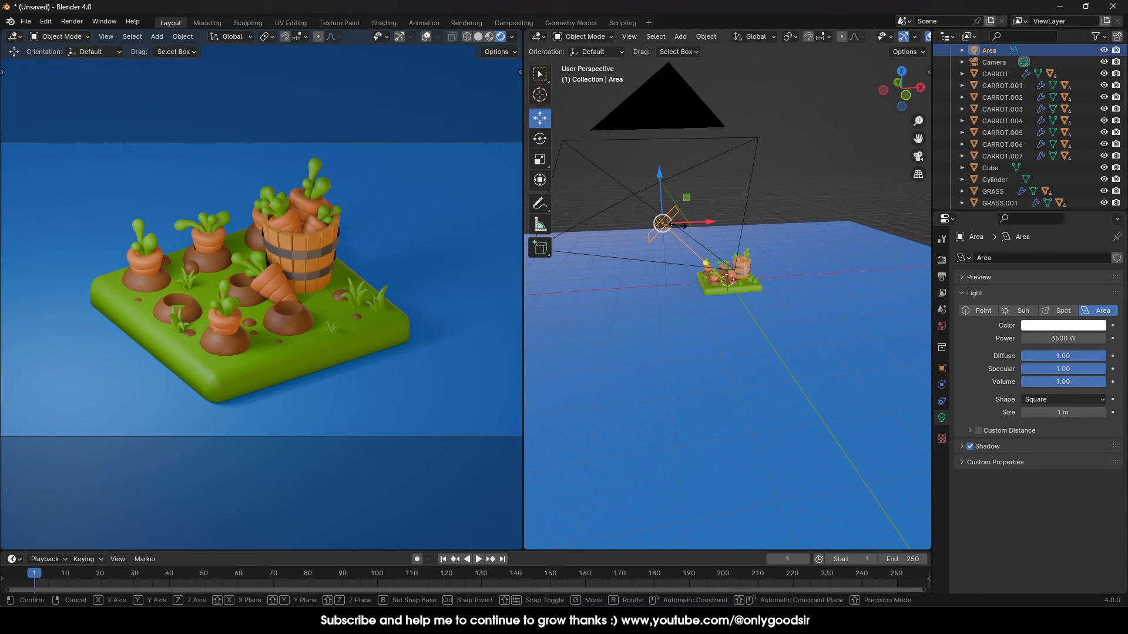
key("s")
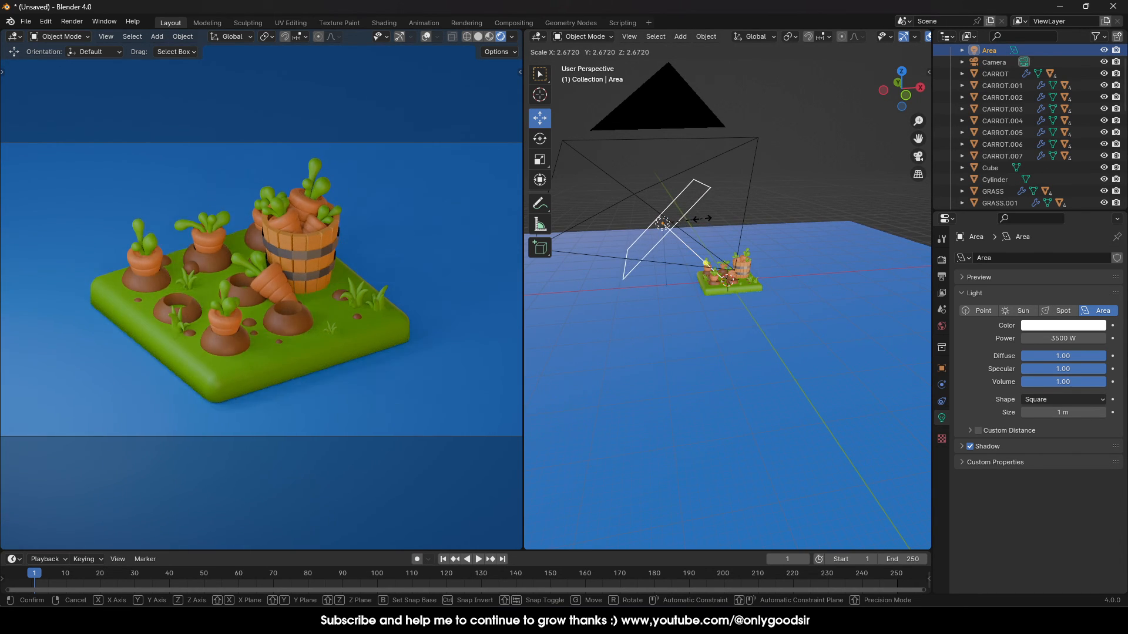
left_click(710, 217)
mouse_move(663, 223)
left_mouse_down()
mouse_move(572, 176)
mouse_move(650, 221)
mouse_move(564, 242)
mouse_move(647, 228)
left_mouse_up()
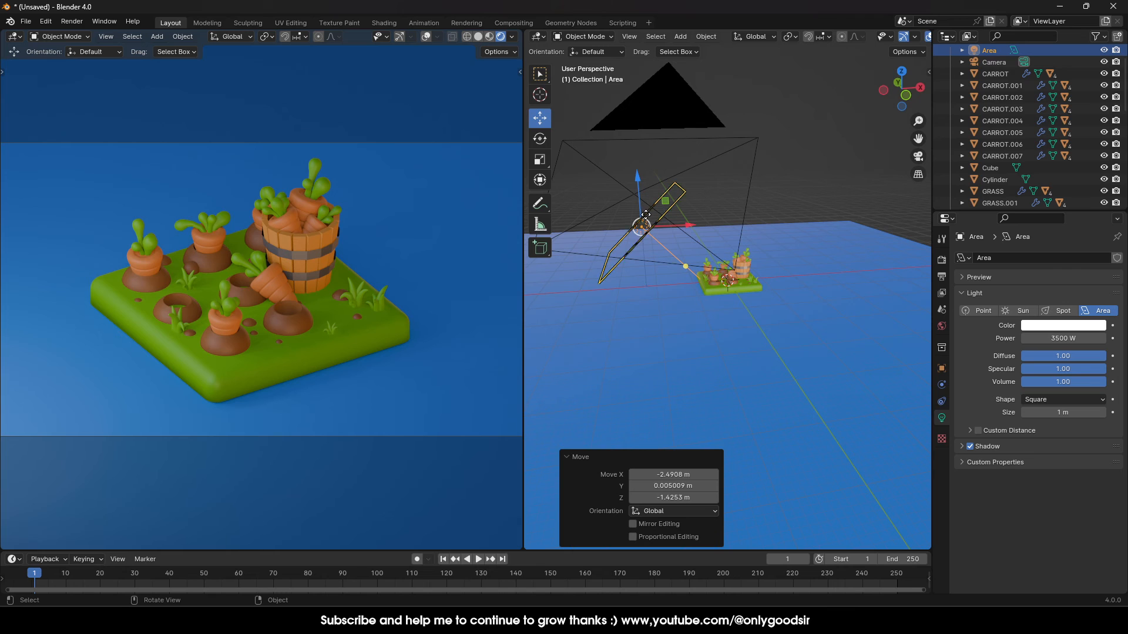
mouse_move(846, 325)
middle_mouse_down()
mouse_move(869, 329)
mouse_move(831, 322)
middle_mouse_up()
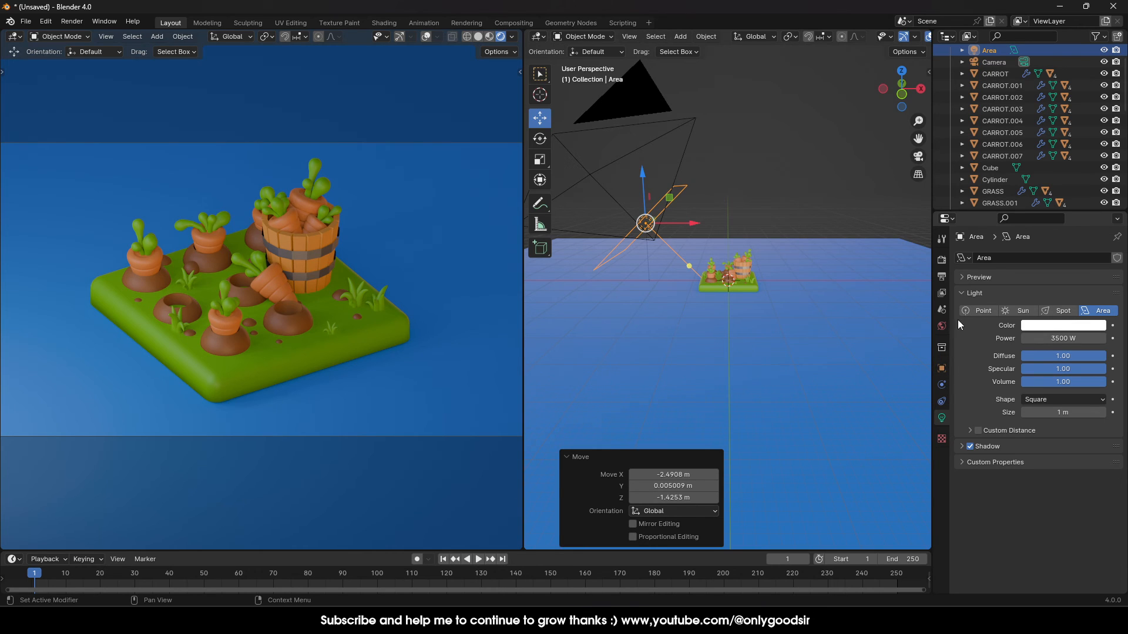
left_click(978, 313)
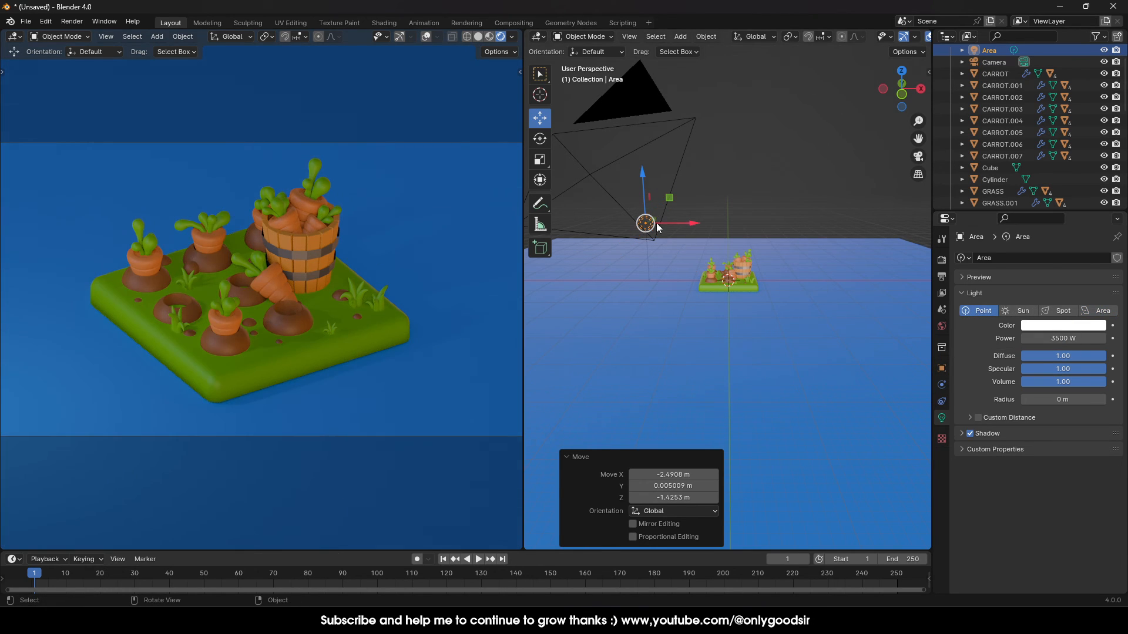
key("ctrl+z")
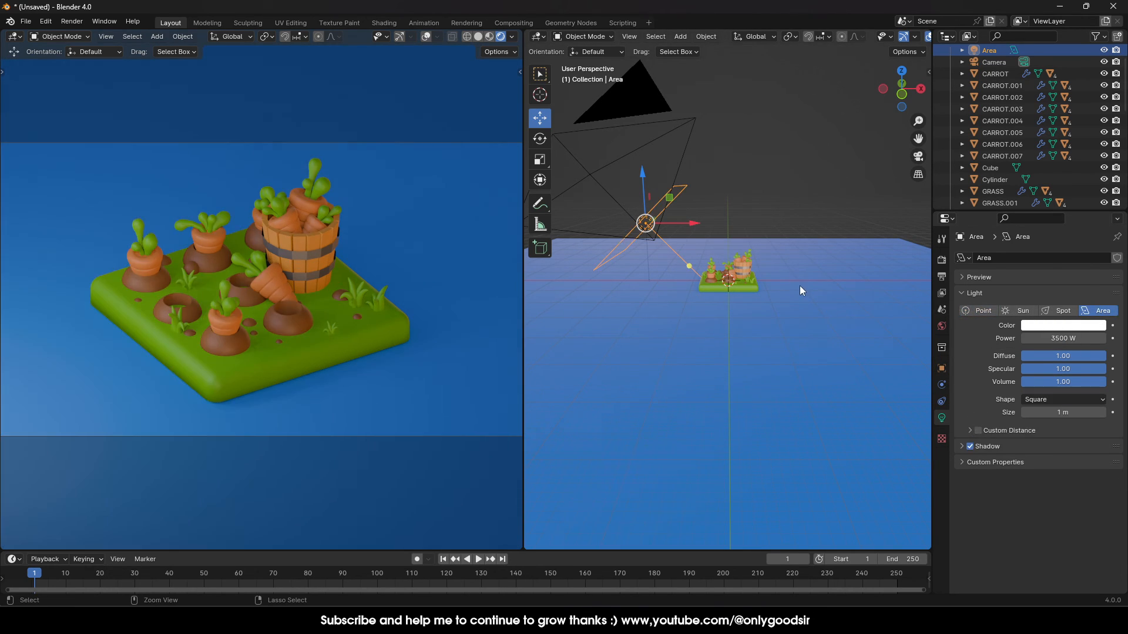
left_click(869, 242)
Add a point light at the world origin
left_click(680, 37)
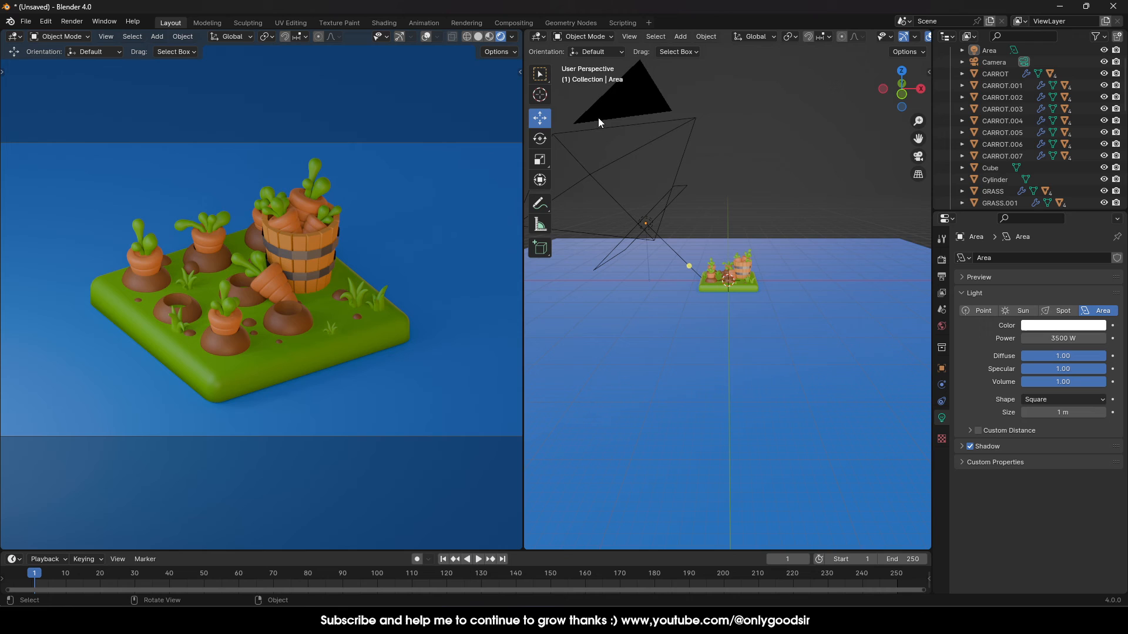
left_click(680, 36)
mouse_move(699, 55)
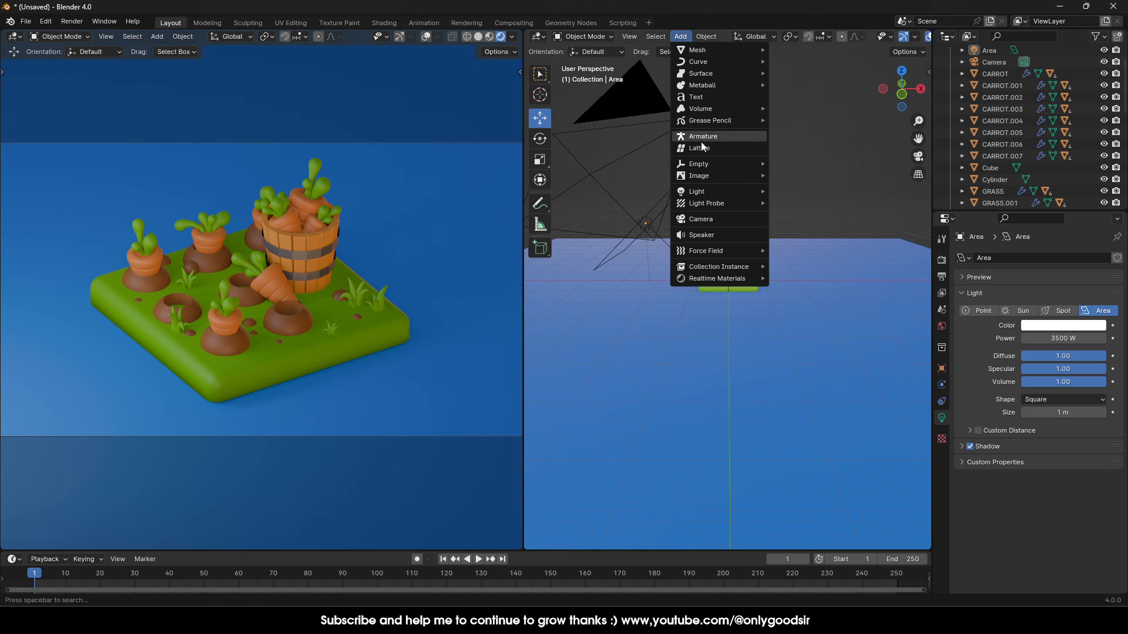
mouse_move(758, 194)
left_click(793, 192)
Move the point light along X to the bucket side of the garden, raise it above the ground and scale it by 2.769
key("g")
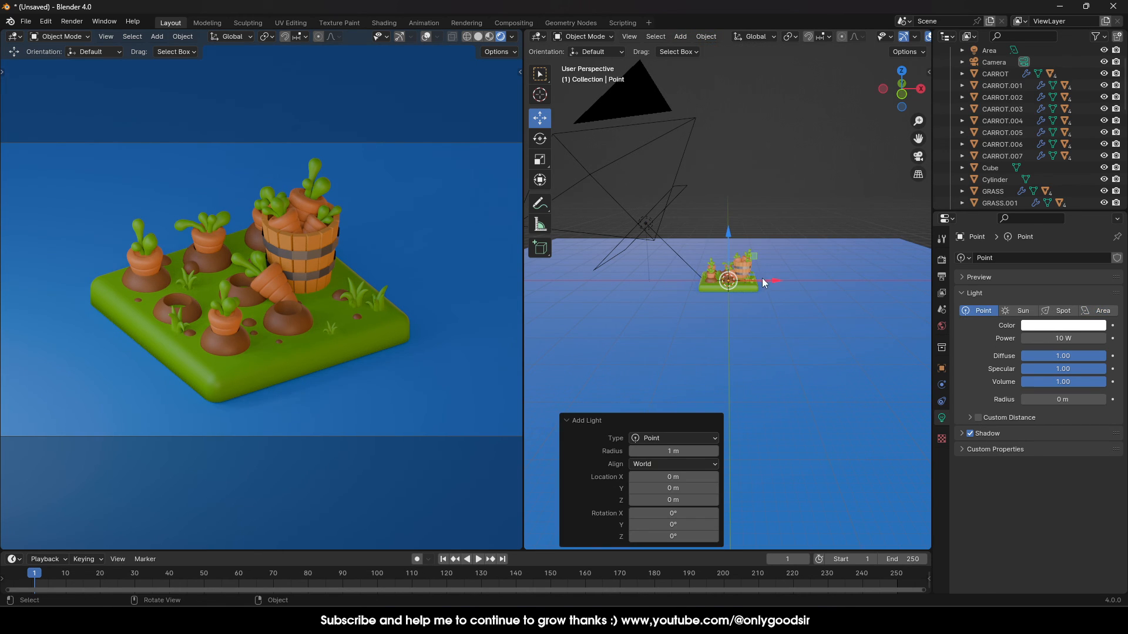
key("x")
left_click(789, 249)
left_click_drag(784, 241, 788, 195)
key("s")
left_click(894, 262)
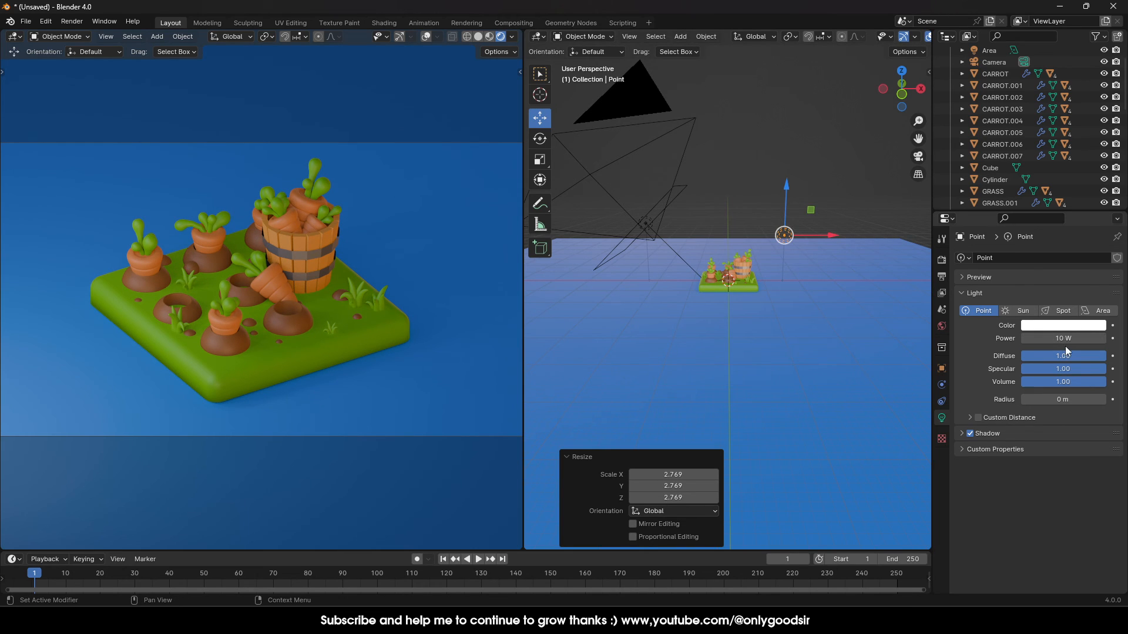
Set the point light's power to 5000 W and move it 2.2978 m along X, away from the garden
left_click(1069, 339)
key("Return")
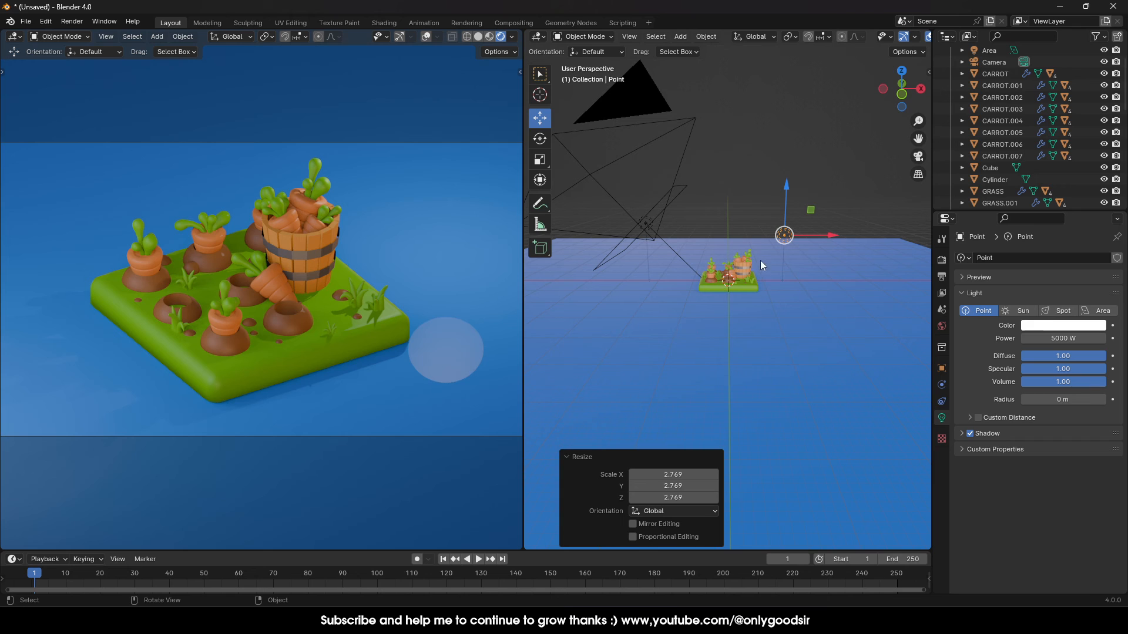
left_click_drag(827, 234, 839, 235)
Set the point light's color to a fully saturated green with a hue of 0.338
left_click(1059, 326)
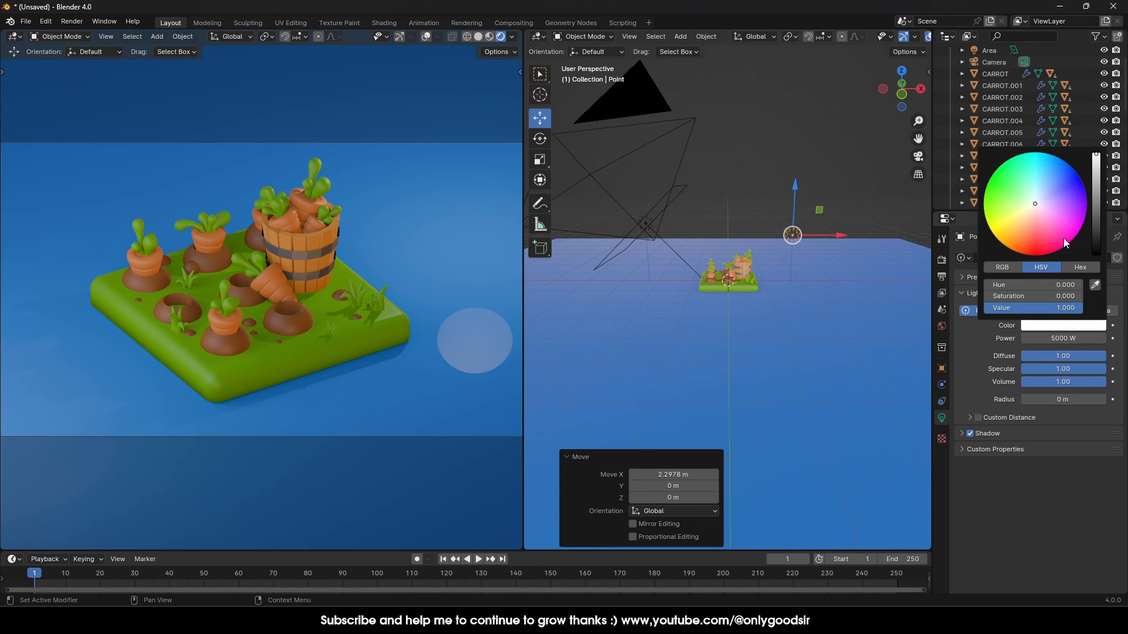
left_click(1046, 208)
mouse_move(1045, 208)
left_mouse_down()
mouse_move(1018, 215)
mouse_move(1000, 171)
left_mouse_up()
Set the point light's power to 50000 W and raise it slightly along Z
left_click(1062, 339)
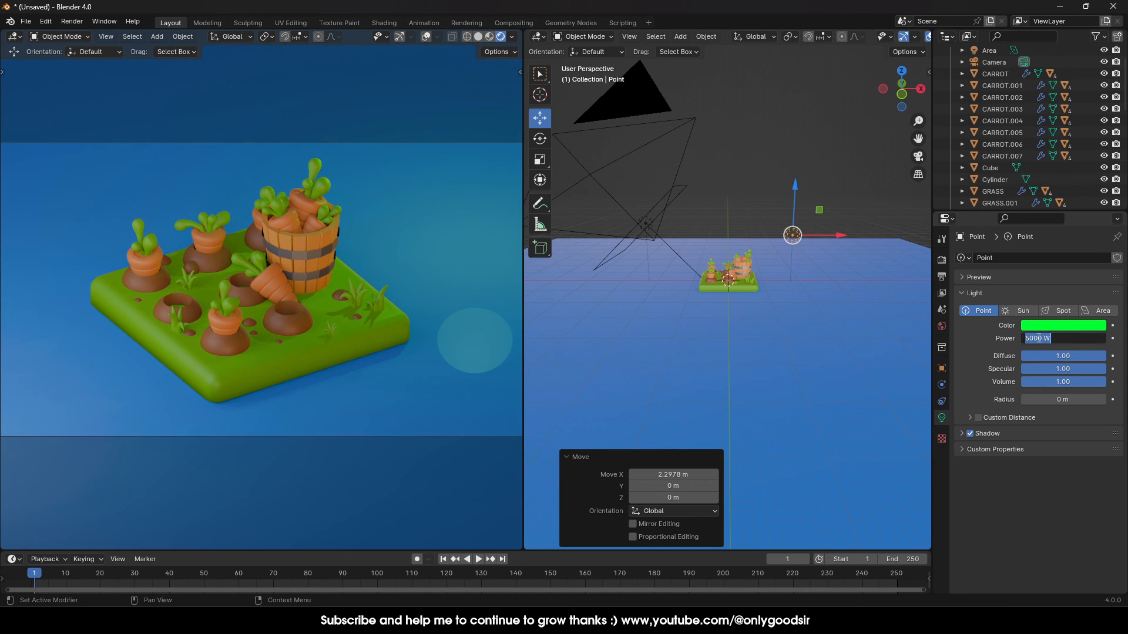
type("0")
key("Return")
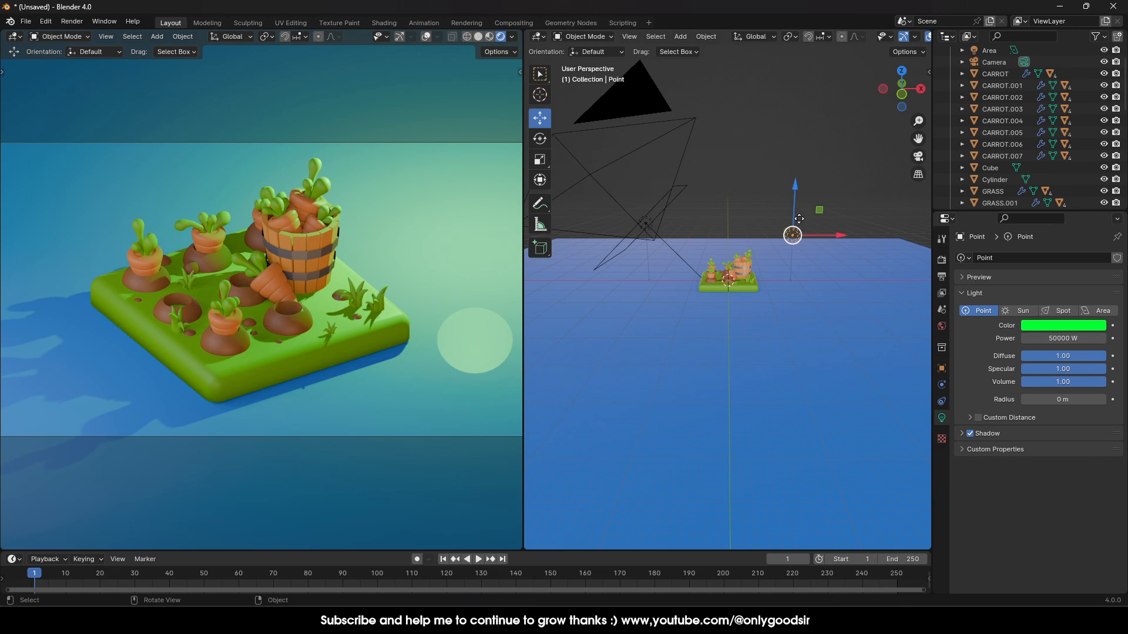
left_click_drag(794, 207, 794, 197)
Check the ground plane's material and move the point light -1.9238 m in X, -0.90558 m in Y and -3.076 m in Z
left_click(889, 357)
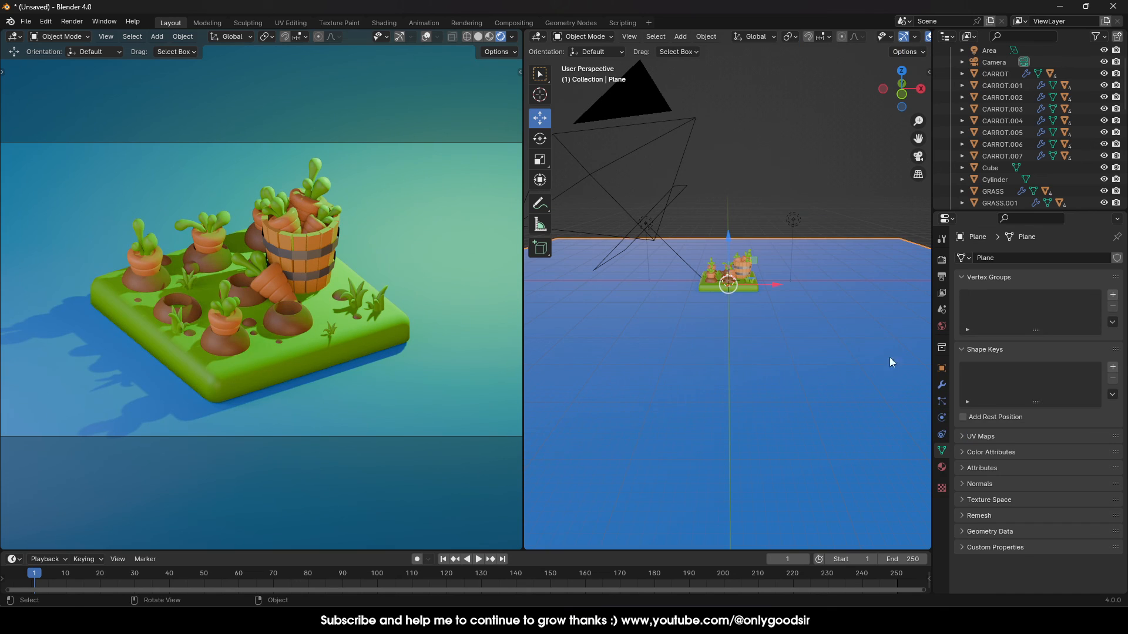
left_click(942, 468)
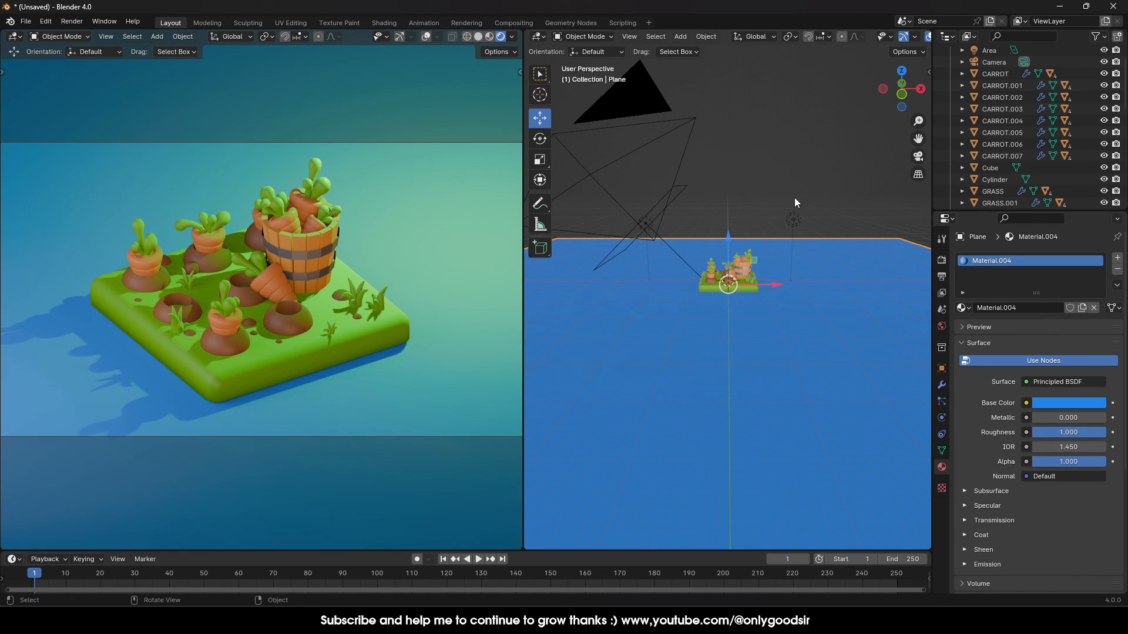
left_click(806, 229)
left_click(793, 220)
key("g")
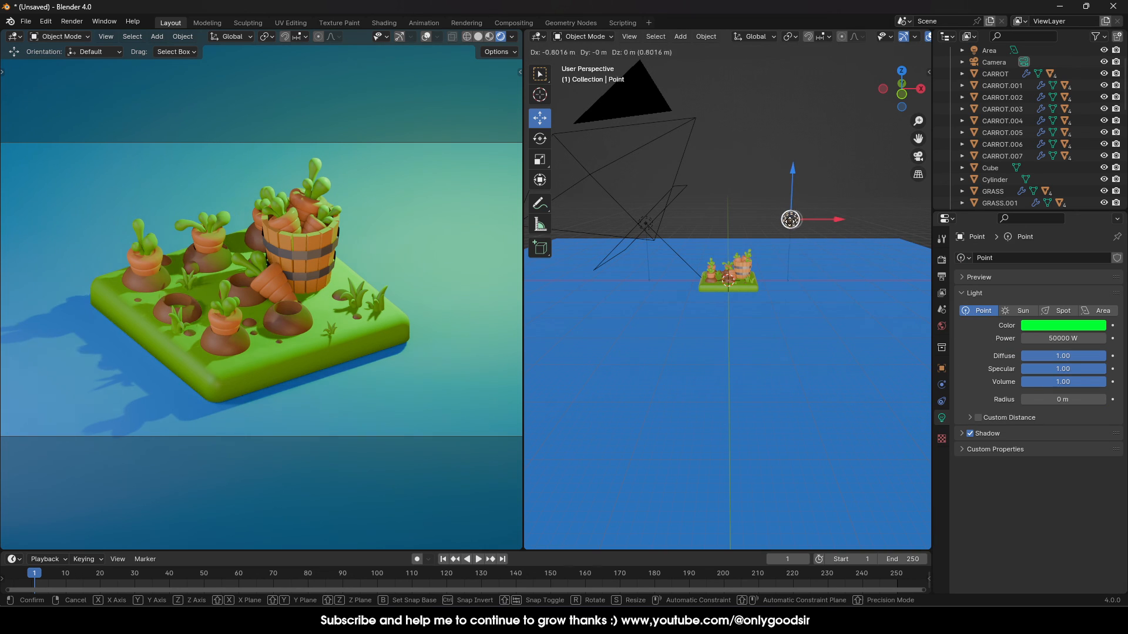
left_click(786, 230)
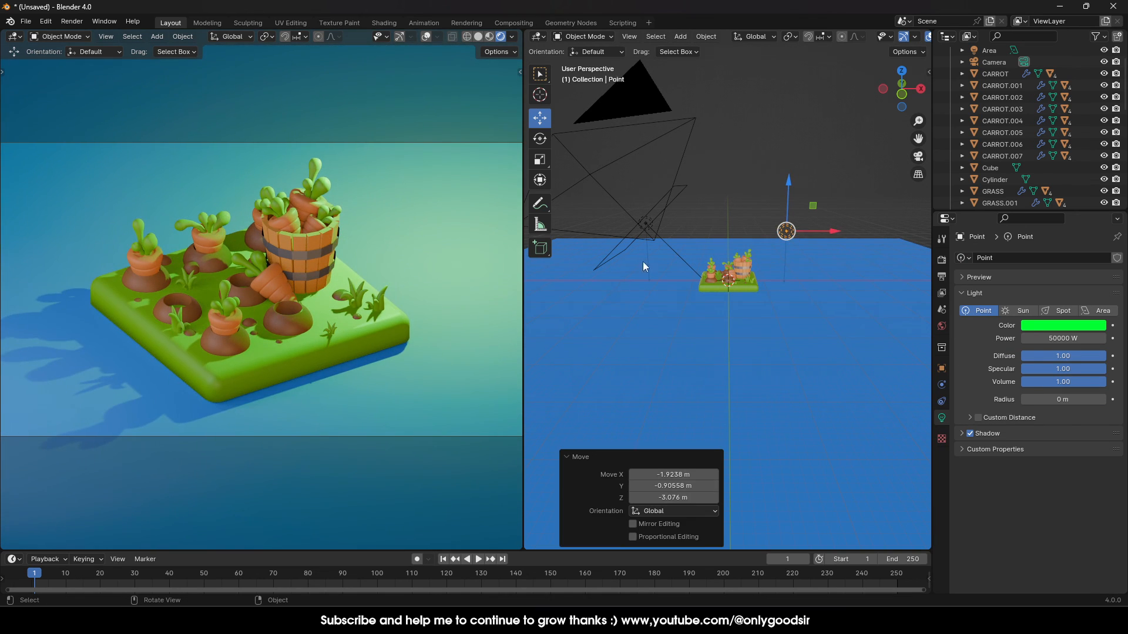
Soften the point light's green to hue 0.347 and saturation 0.854, and widen the camera viewport
left_click(1046, 325)
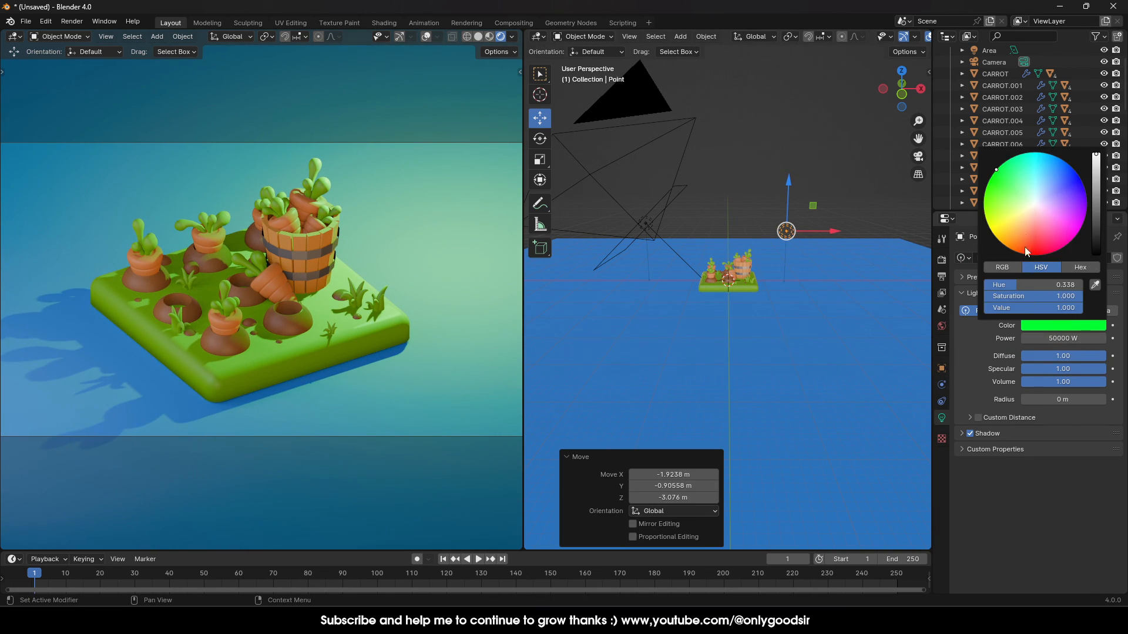
mouse_move(1000, 167)
left_mouse_down()
mouse_move(1027, 154)
mouse_move(1066, 164)
mouse_move(1083, 203)
mouse_move(1076, 238)
mouse_move(1052, 253)
mouse_move(1018, 242)
mouse_move(1001, 222)
mouse_move(1023, 218)
mouse_move(1011, 185)
left_mouse_up()
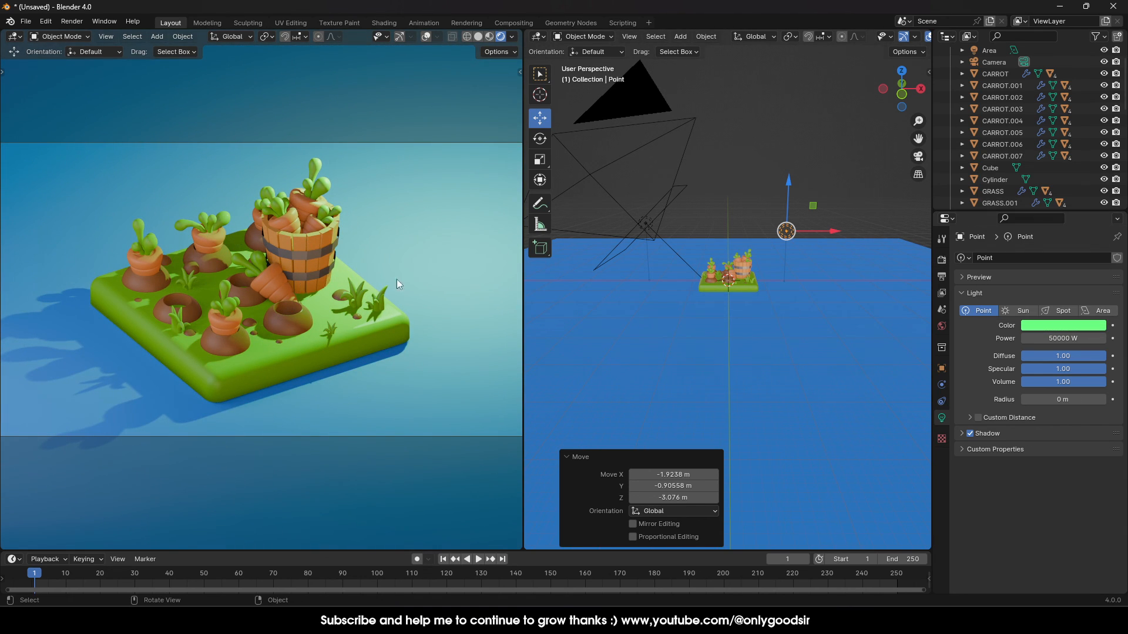
left_click_drag(523, 264, 618, 264)
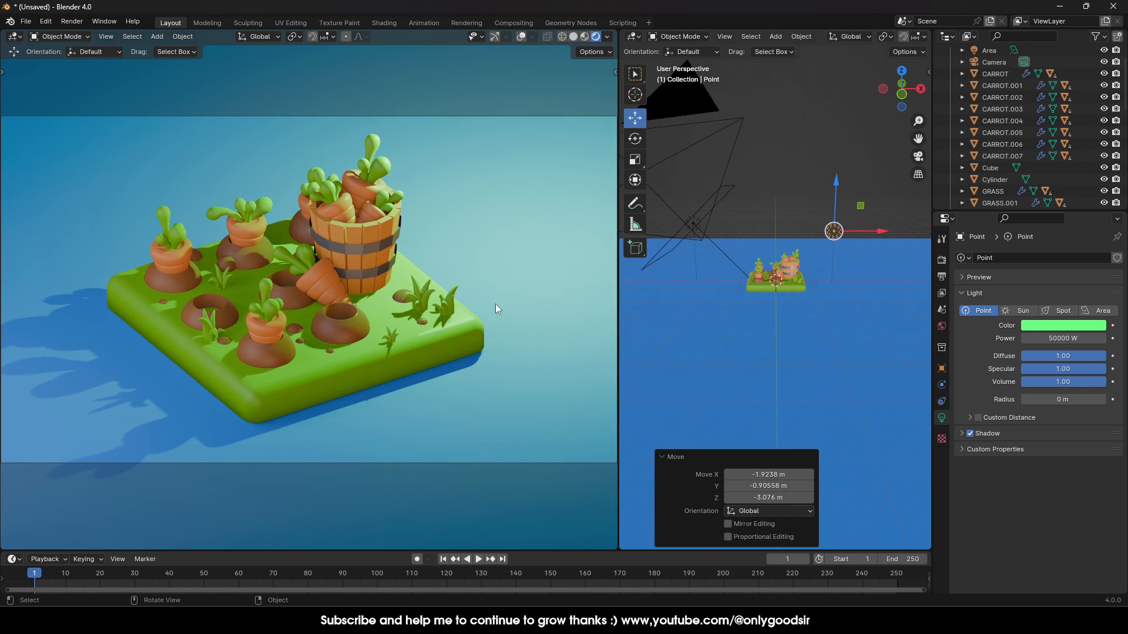
Switch the render engine to Cycles with GPU Compute, enable viewport denoising and dismiss the Armoury Crate notice
left_click(941, 260)
left_click(1054, 258)
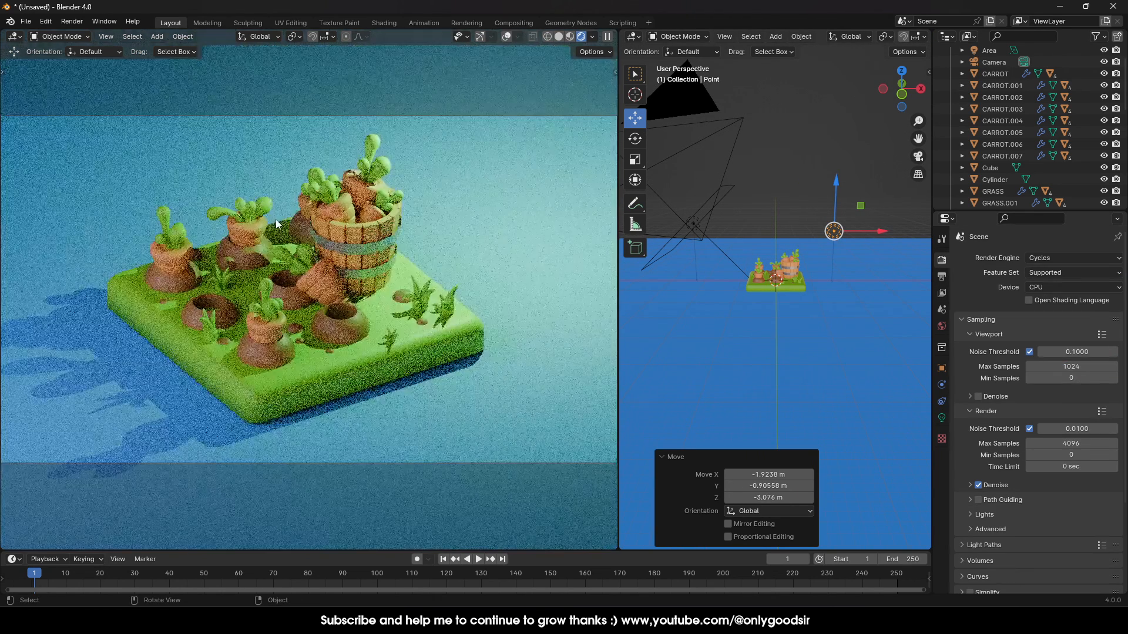
left_click(1054, 287)
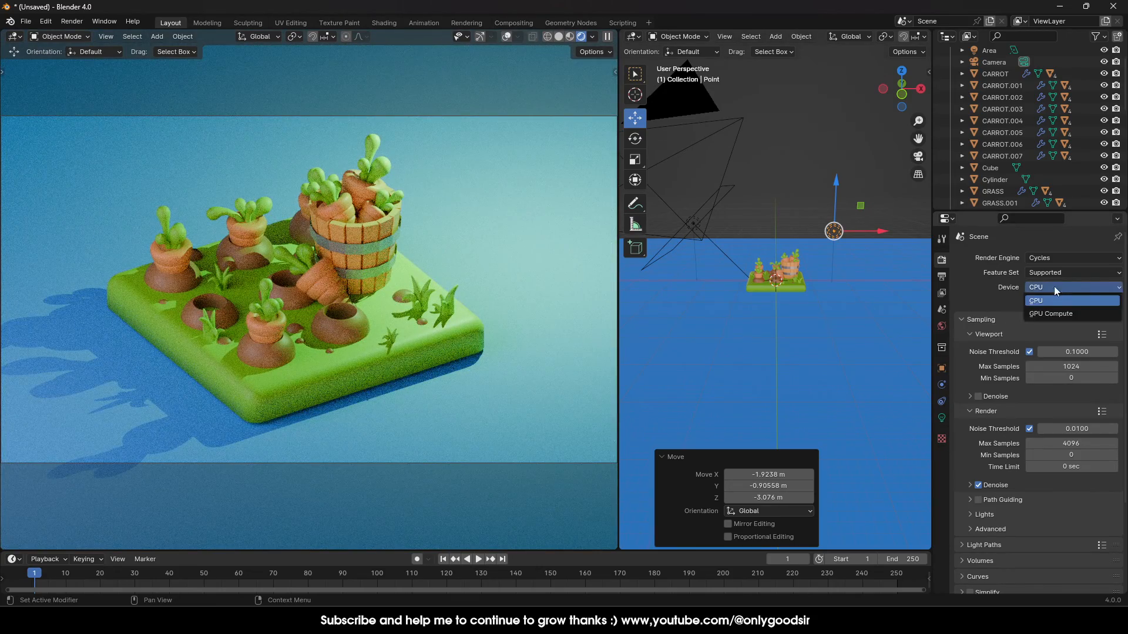
left_click(1053, 309)
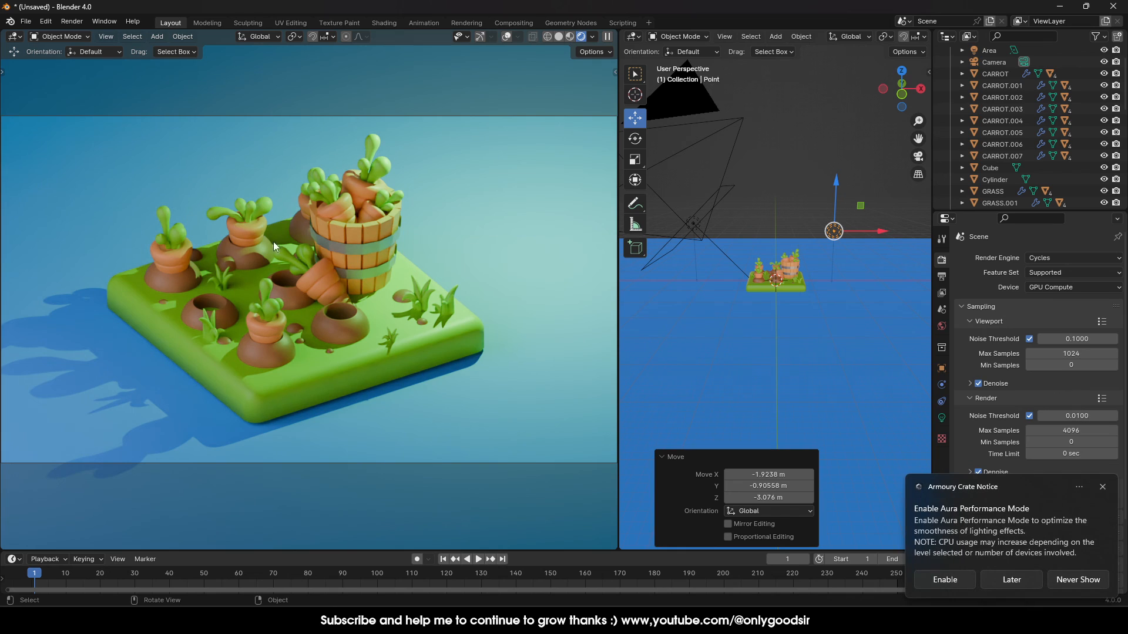
left_click(1103, 487)
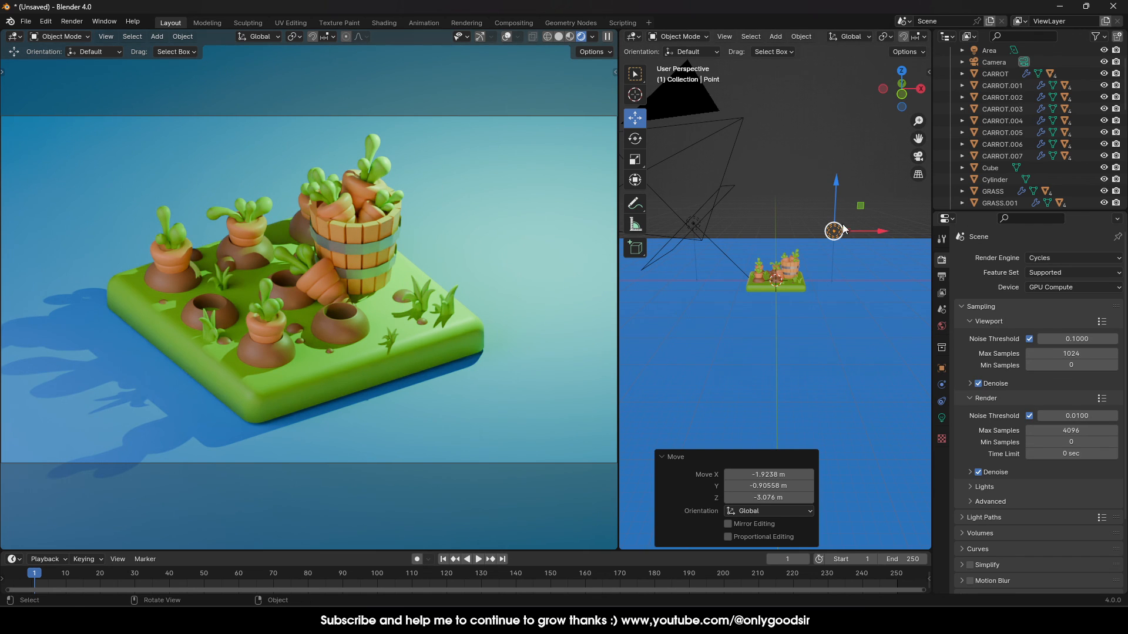
Move the point light 1.4433 m in X, 1.3135 m in Y and 4.4614 m in Z, and change its color to blue
mouse_move(841, 232)
left_mouse_down()
mouse_move(829, 231)
mouse_move(834, 214)
left_mouse_up()
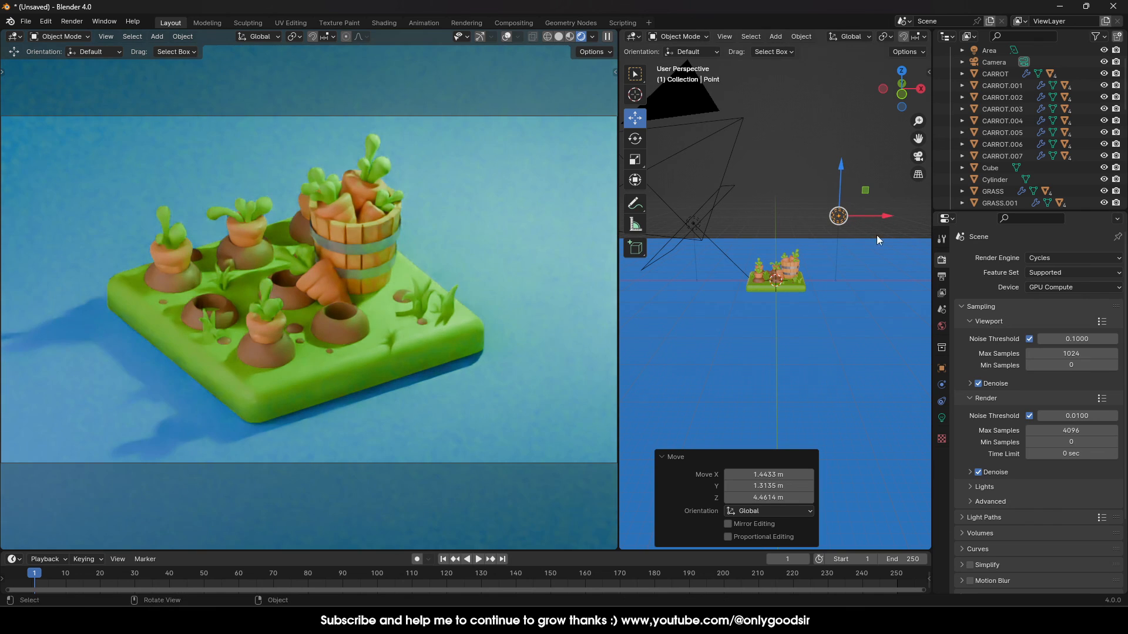
left_click(942, 418)
left_click(1065, 326)
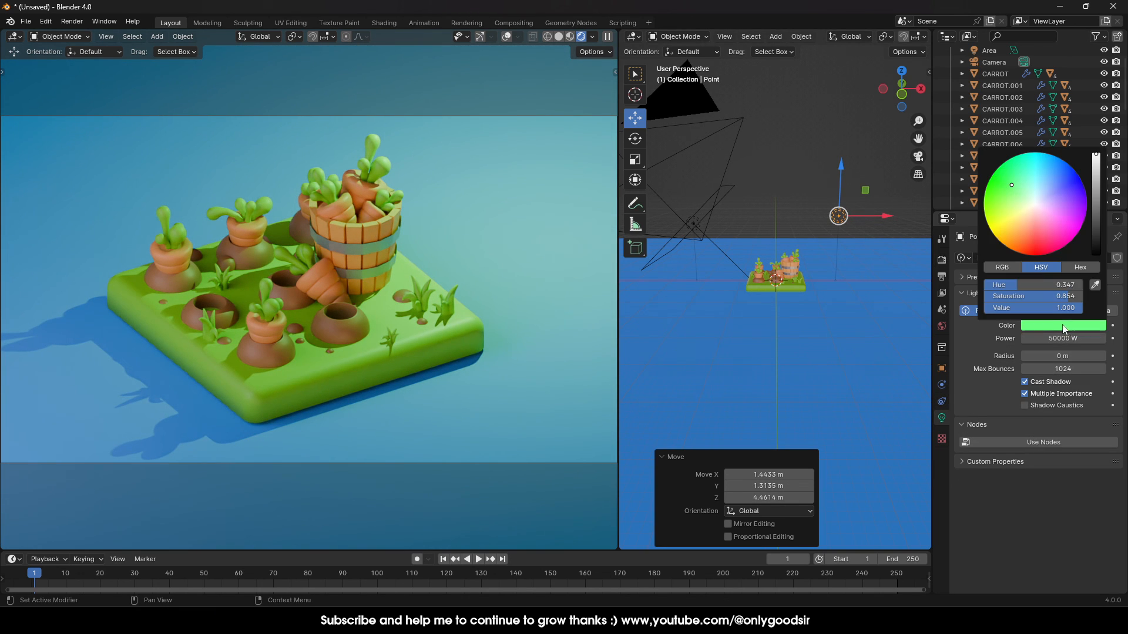
mouse_move(1034, 202)
left_mouse_down()
mouse_move(1048, 228)
mouse_move(1075, 217)
mouse_move(1081, 187)
left_mouse_up()
Try the dark dusk HDRI in the camera viewport's shading and replace it with another built-in environment
left_click(593, 37)
left_click(575, 173)
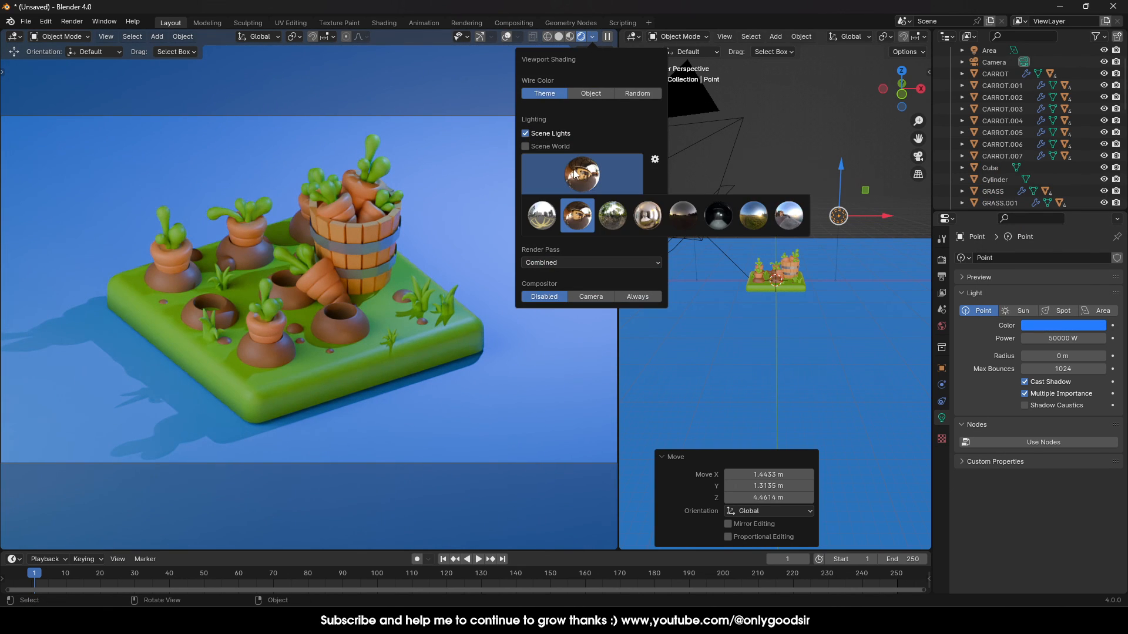
left_click(682, 215)
left_click(582, 173)
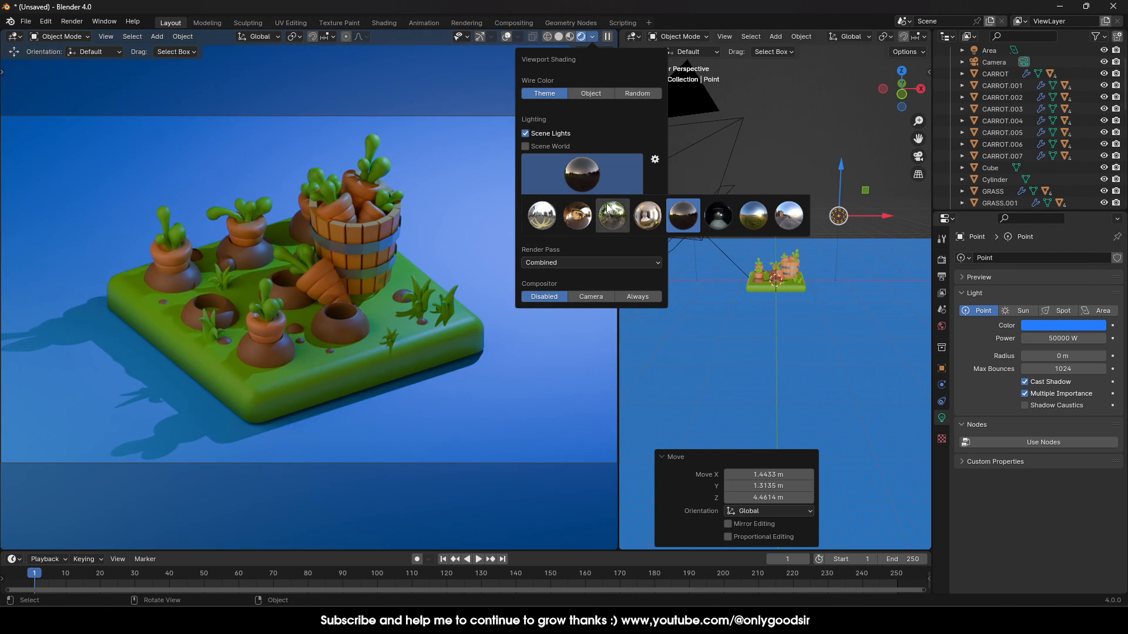
left_click_drag(548, 215, 575, 202)
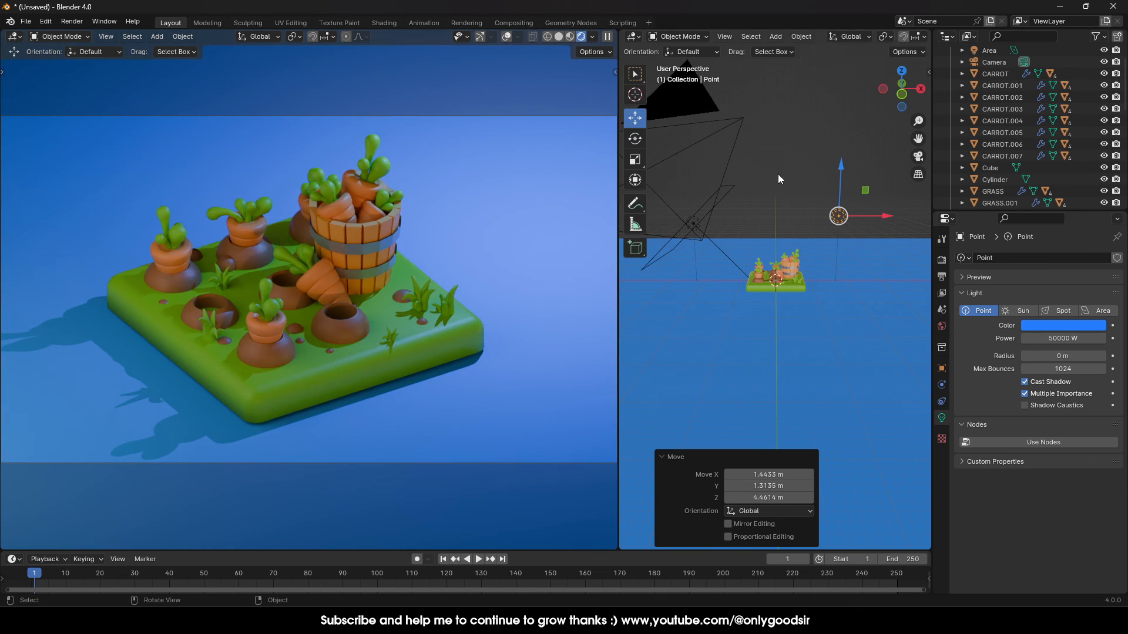